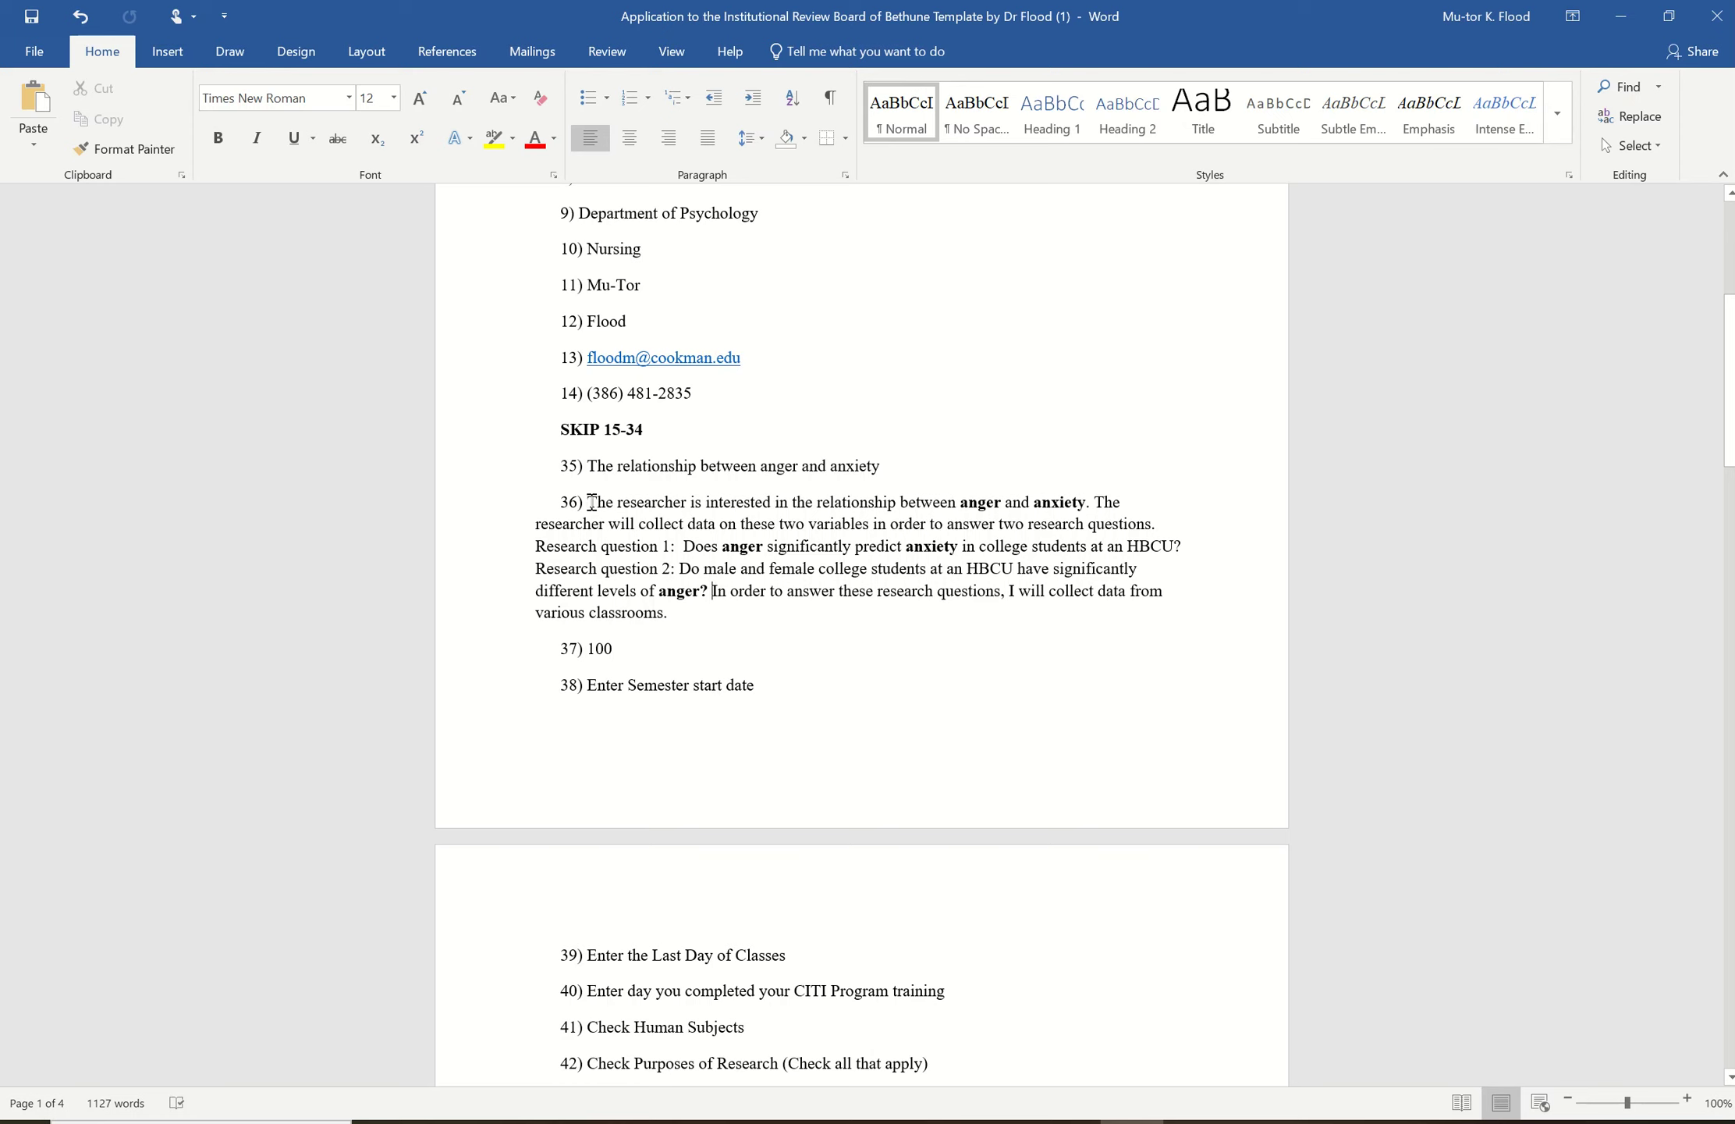
- Strip all bold from answer 36 so anger and anxiety read as plain text
{"action": "left_click_drag", "start_coordinate": [592, 502], "coordinate": [690, 612]}
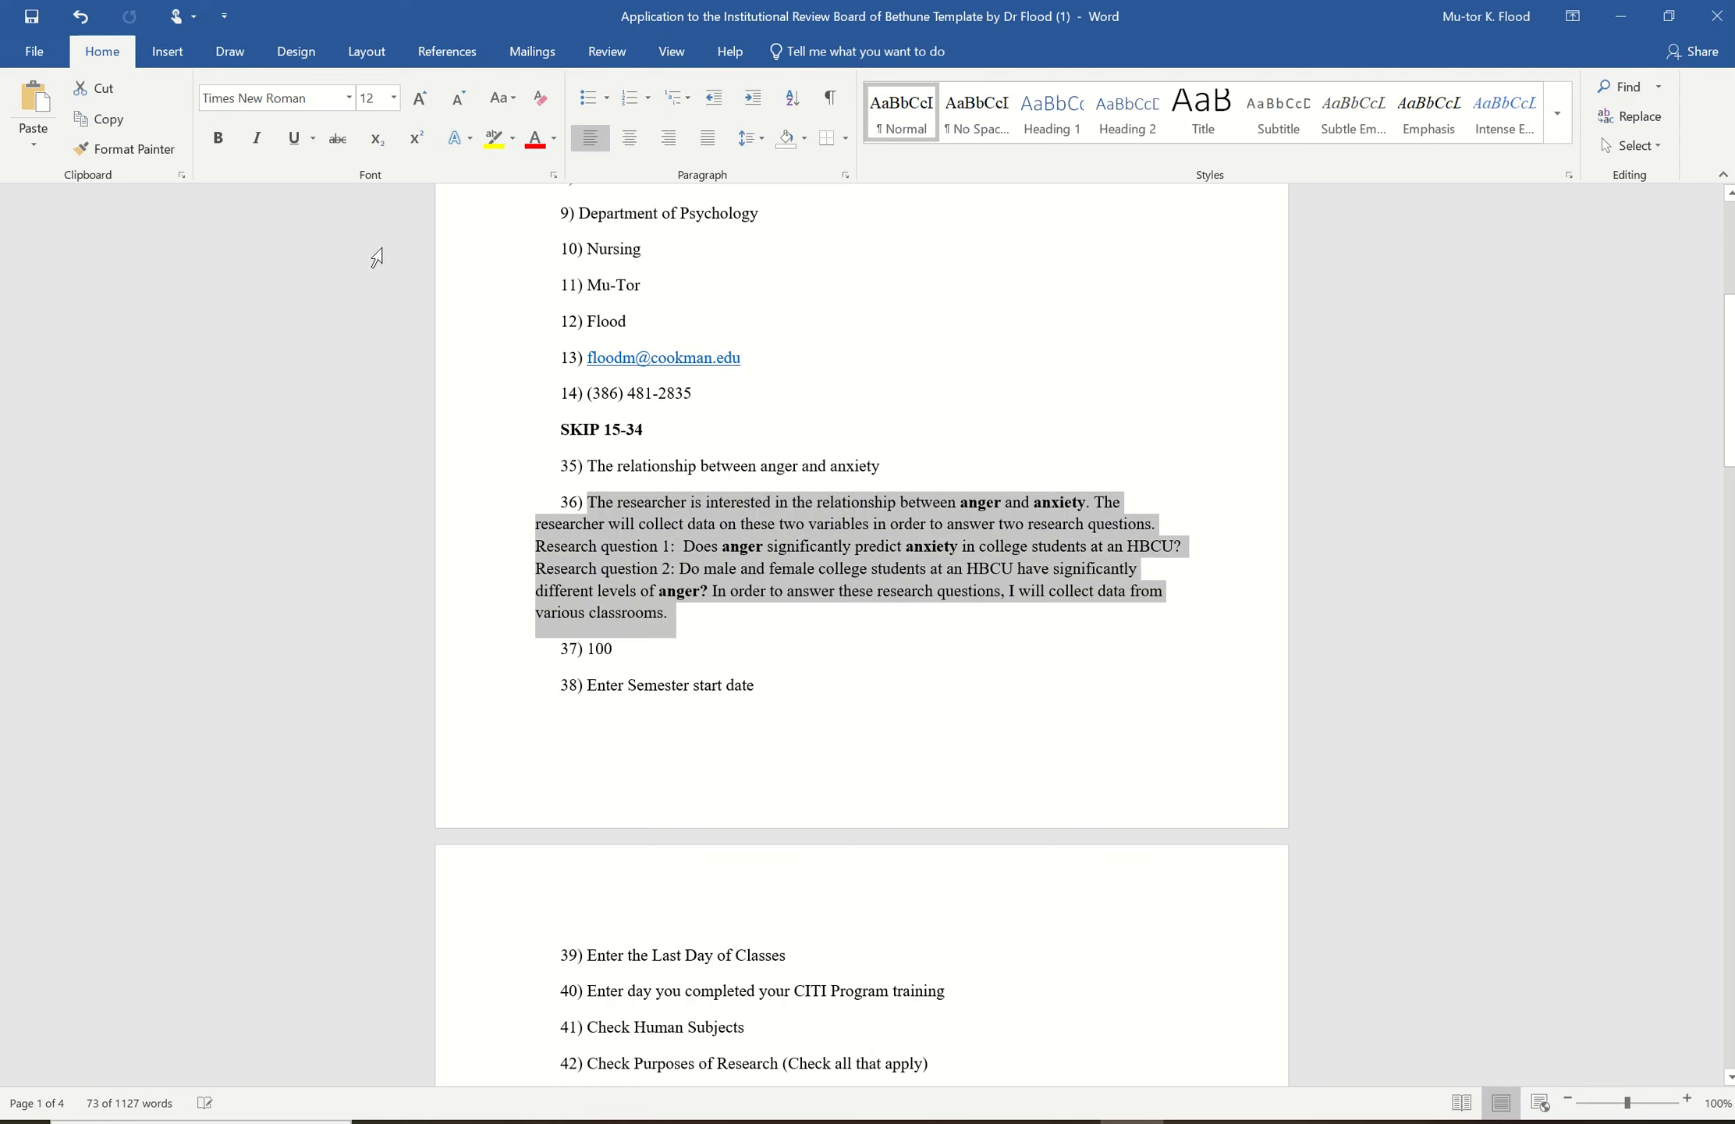
{"action": "left_click", "coordinate": [219, 141]}
{"action": "left_click", "coordinate": [219, 148]}
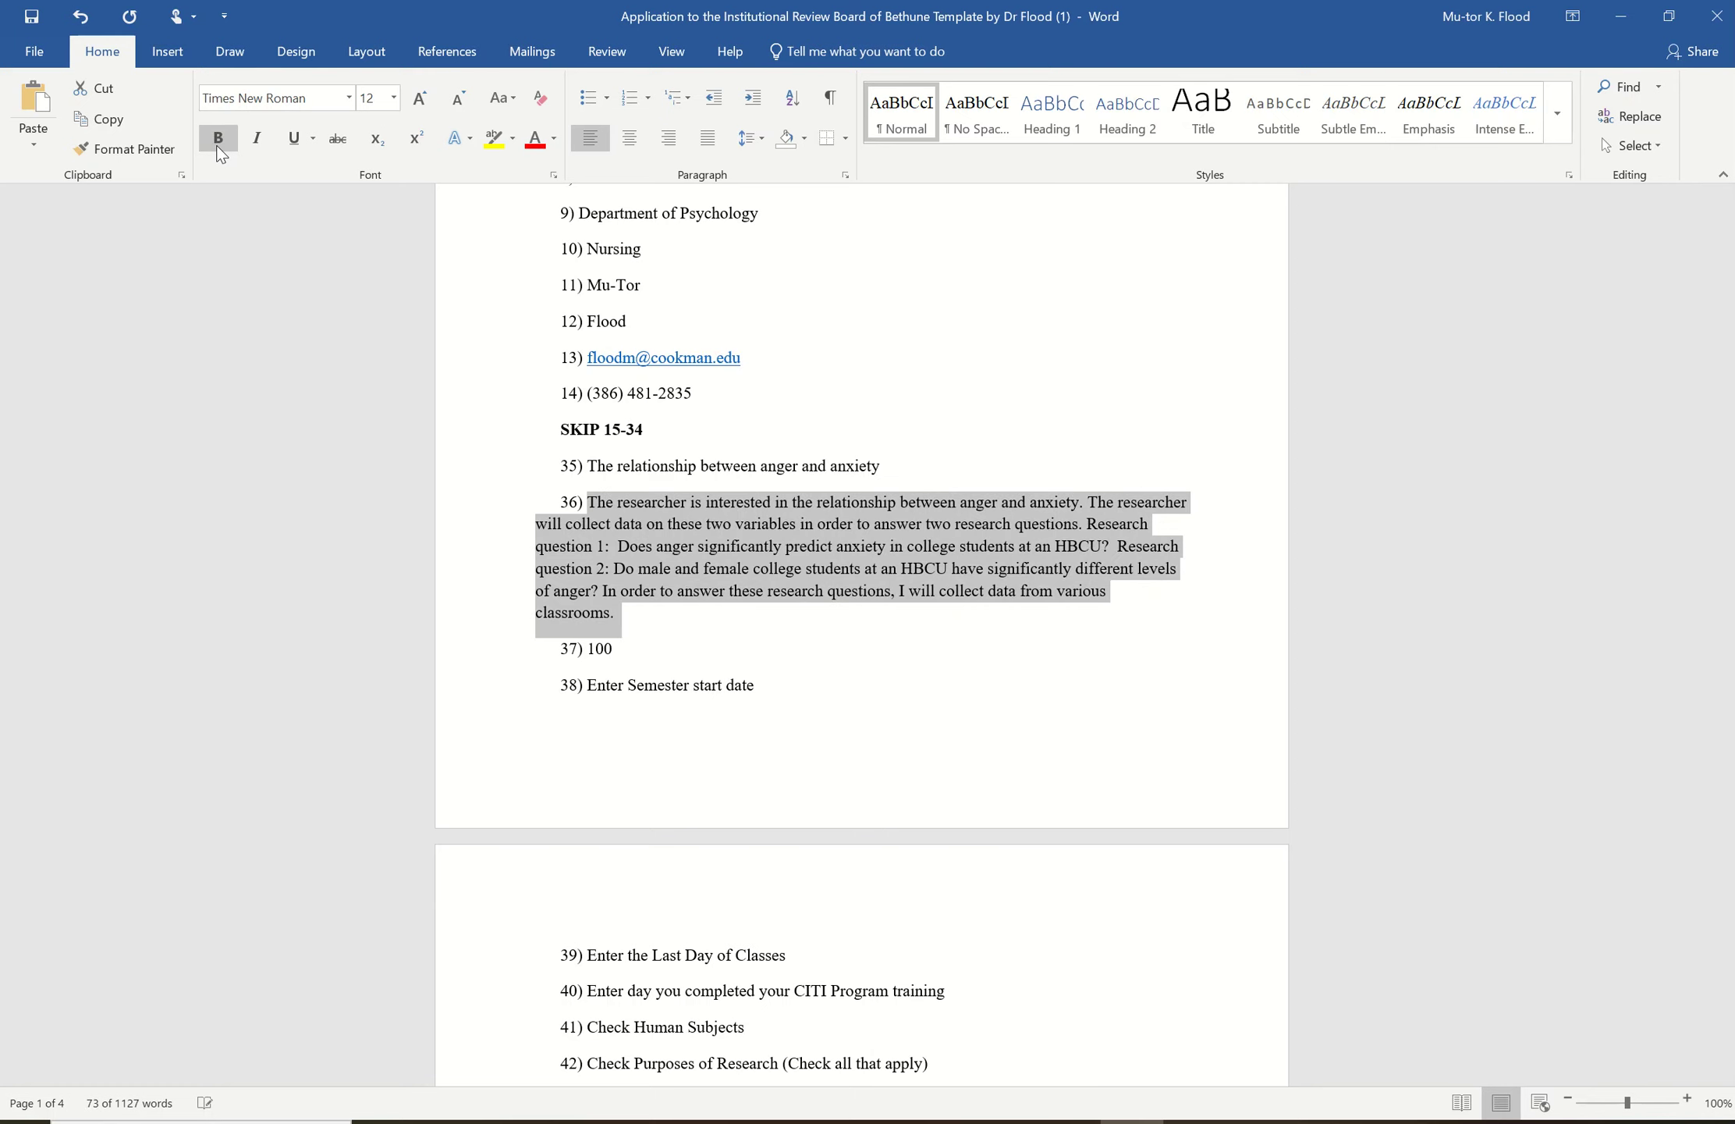
{"action": "left_click", "coordinate": [782, 642]}
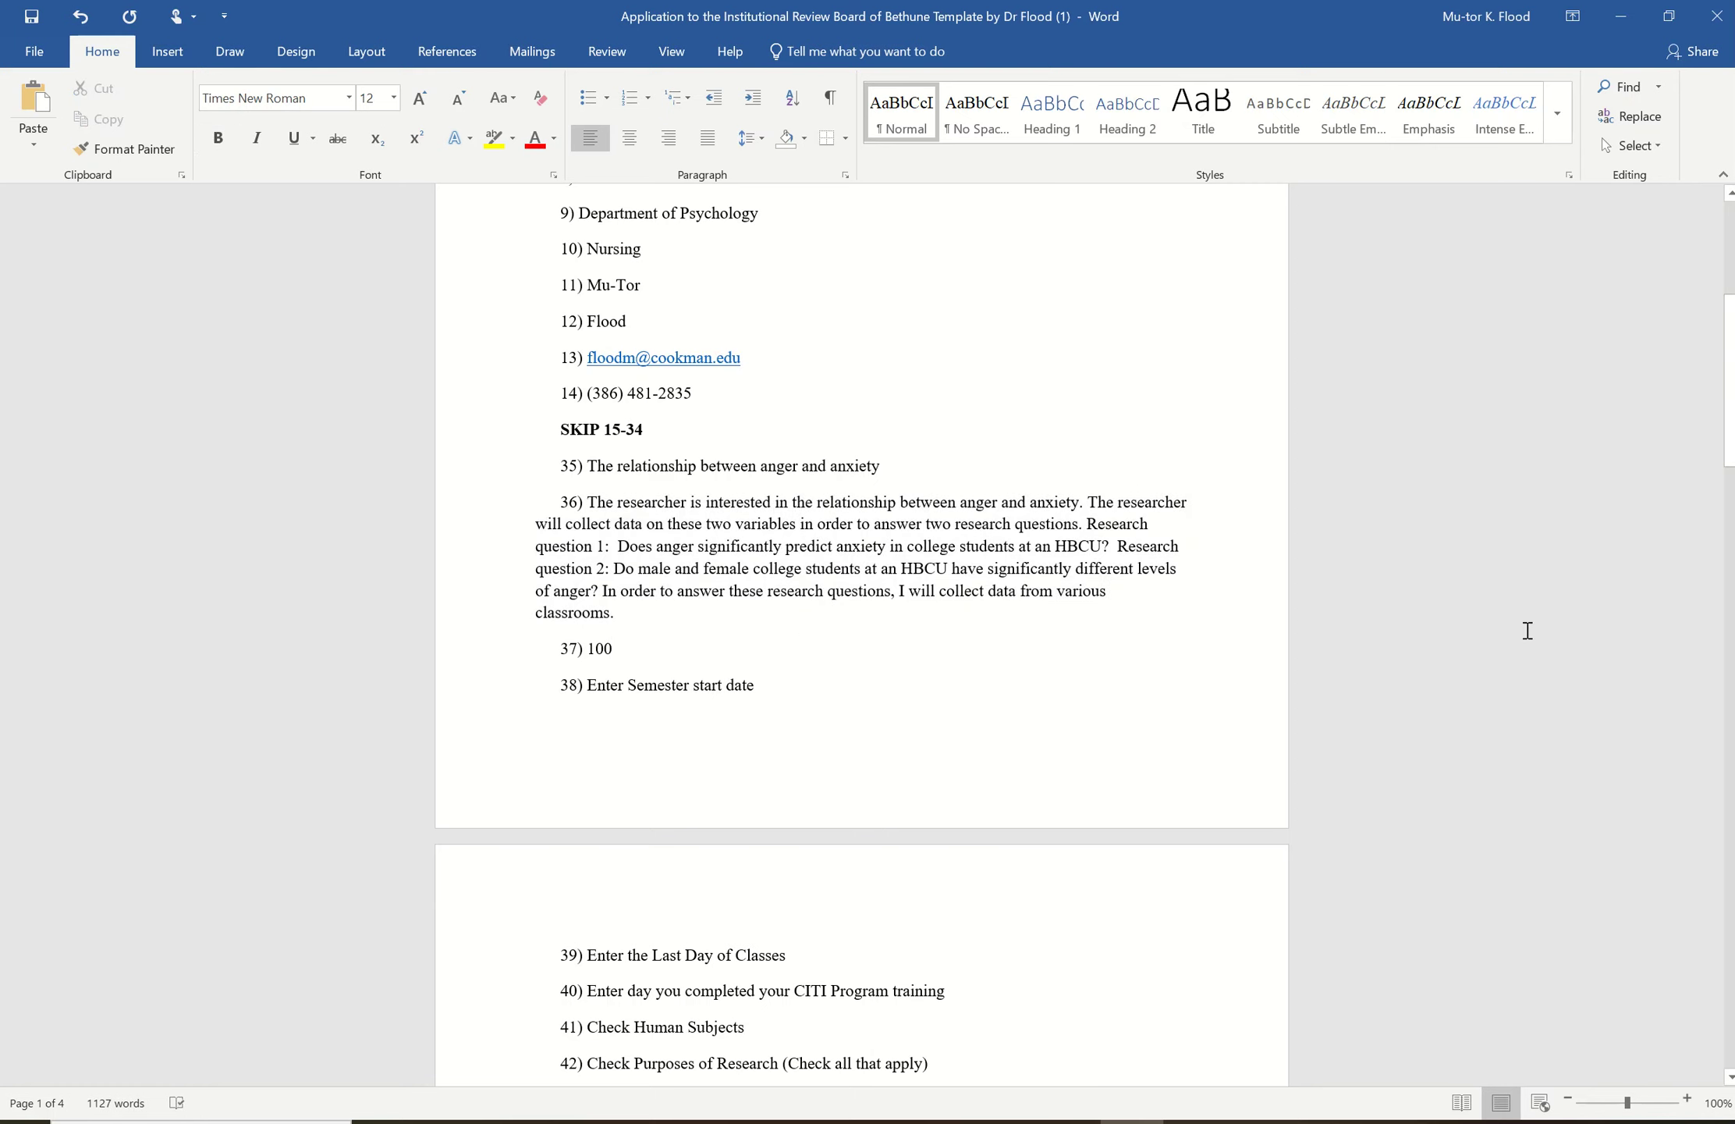
{"action": "left_click_drag", "start_coordinate": [1730, 367], "coordinate": [1683, 530]}
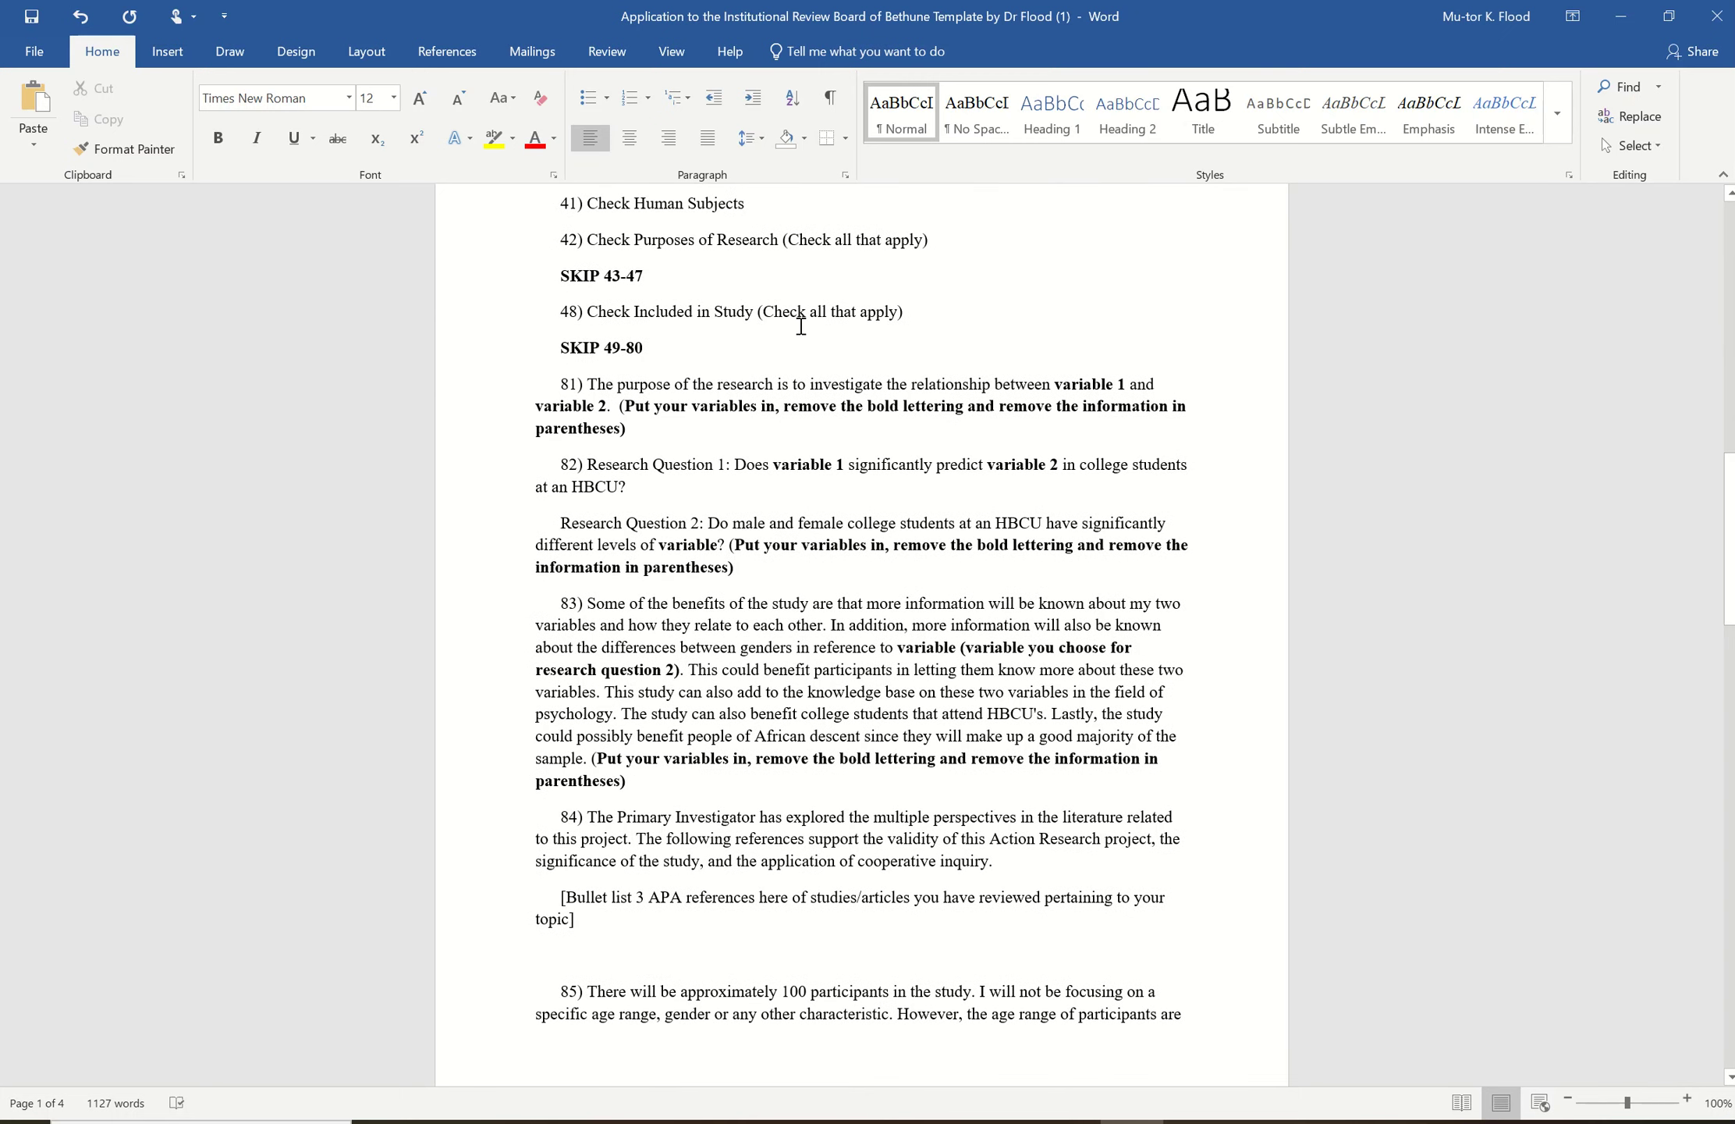
- Delete the bold bracketed instruction from item 81
{"action": "left_click", "coordinate": [637, 432]}
{"action": "key", "text": "BackSpace"}
{"action": "key", "text": "BackSpace"}
{"action": "key", "text": "BackSpace"}
{"action": "key", "text": "BackSpace"}
{"action": "key", "text": "BackSpace"}
{"action": "key", "text": "BackSpace"}
{"action": "key", "text": "BackSpace"}
{"action": "key", "text": "BackSpace"}
{"action": "key", "text": "BackSpace"}
{"action": "key", "text": "BackSpace"}
{"action": "key", "text": "BackSpace"}
{"action": "key", "text": "BackSpace"}
{"action": "key", "text": "BackSpace"}
{"action": "key", "text": "BackSpace"}
{"action": "key", "text": "BackSpace"}
{"action": "key", "text": "BackSpace"}
{"action": "key", "text": "BackSpace"}
{"action": "key", "text": "BackSpace"}
{"action": "key", "text": "BackSpace"}
{"action": "key", "text": "BackSpace"}
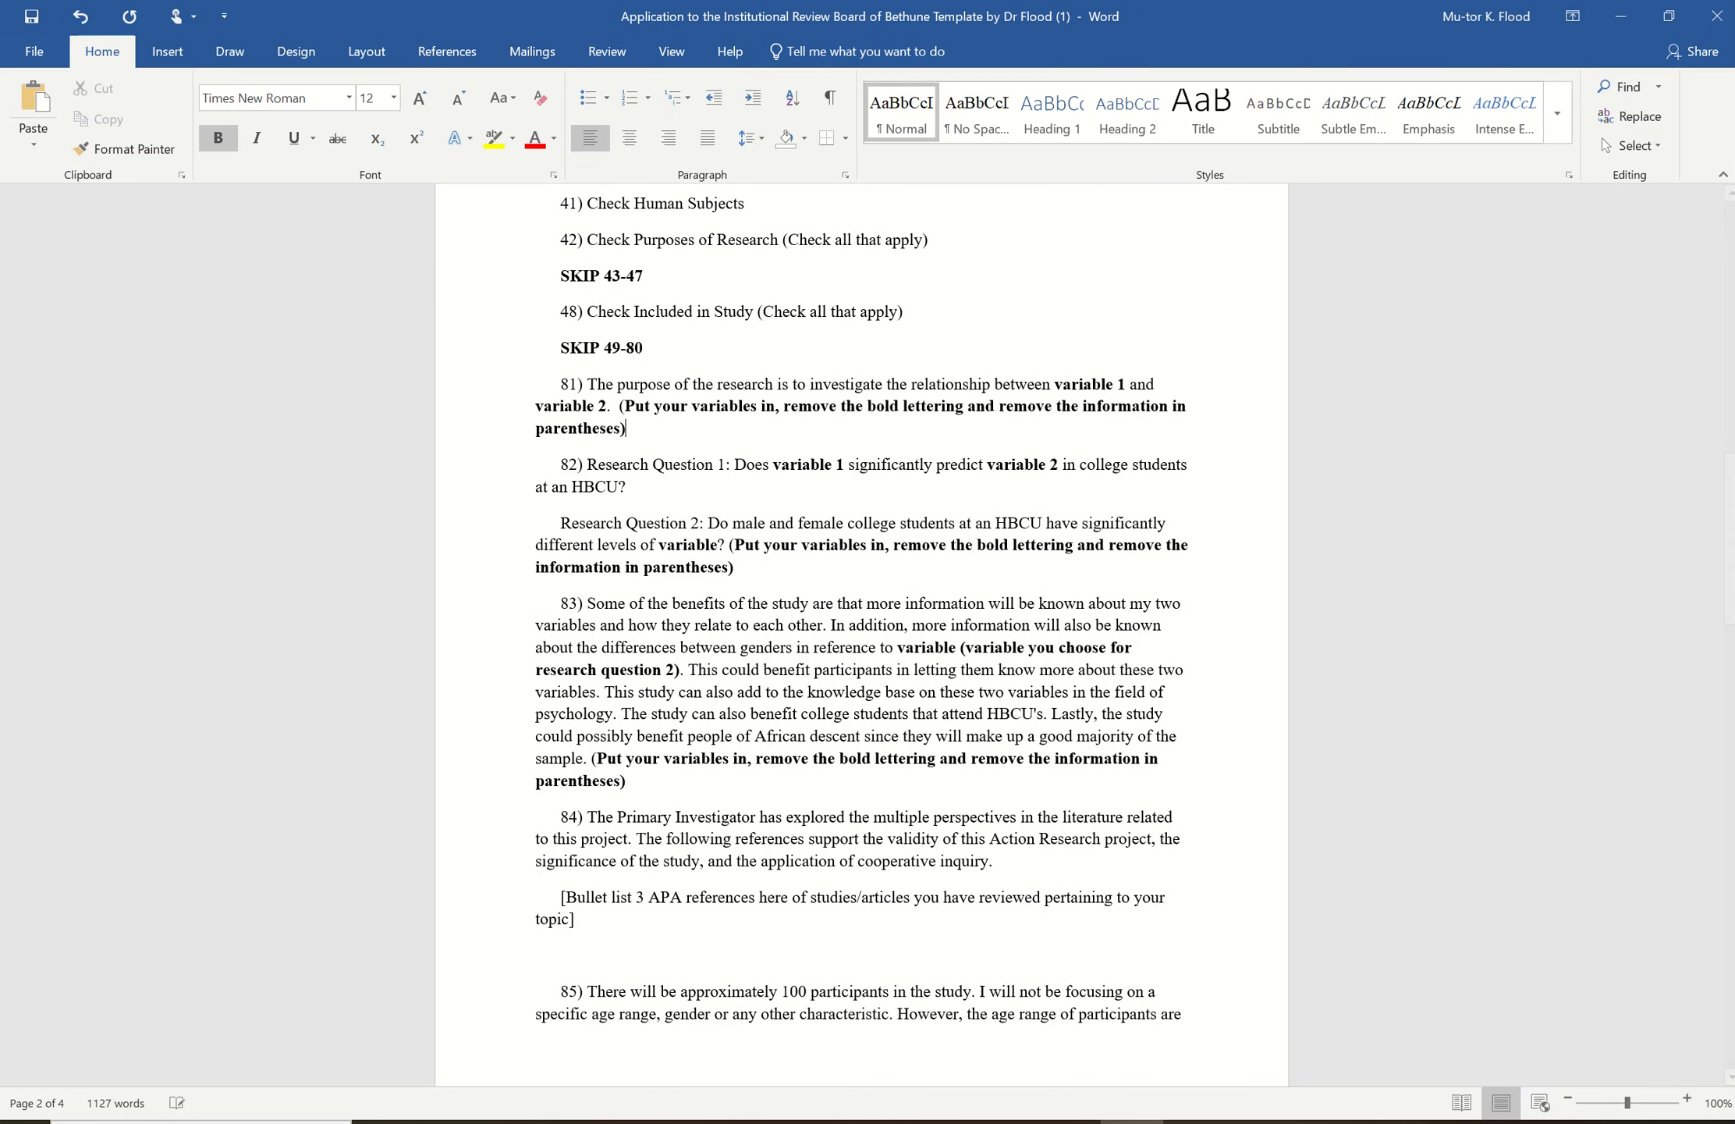
{"action": "key", "text": "BackSpace"}
{"action": "key", "text": "BackSpace"}
{"action": "key", "text": "BackSpace"}
{"action": "key", "text": "BackSpace"}
{"action": "key", "text": "BackSpace"}
{"action": "key", "text": "BackSpace"}
{"action": "key", "text": "BackSpace"}
{"action": "key", "text": "BackSpace"}
{"action": "key", "text": "BackSpace"}
{"action": "key", "text": "BackSpace"}
{"action": "key", "text": "BackSpace"}
{"action": "key", "text": "BackSpace"}
{"action": "key", "text": "BackSpace"}
{"action": "key", "text": "BackSpace"}
{"action": "key", "text": "BackSpace"}
{"action": "key", "text": "BackSpace"}
{"action": "key", "text": "BackSpace"}
{"action": "key", "text": "BackSpace"}
{"action": "key", "text": "BackSpace"}
{"action": "key", "text": "BackSpace"}
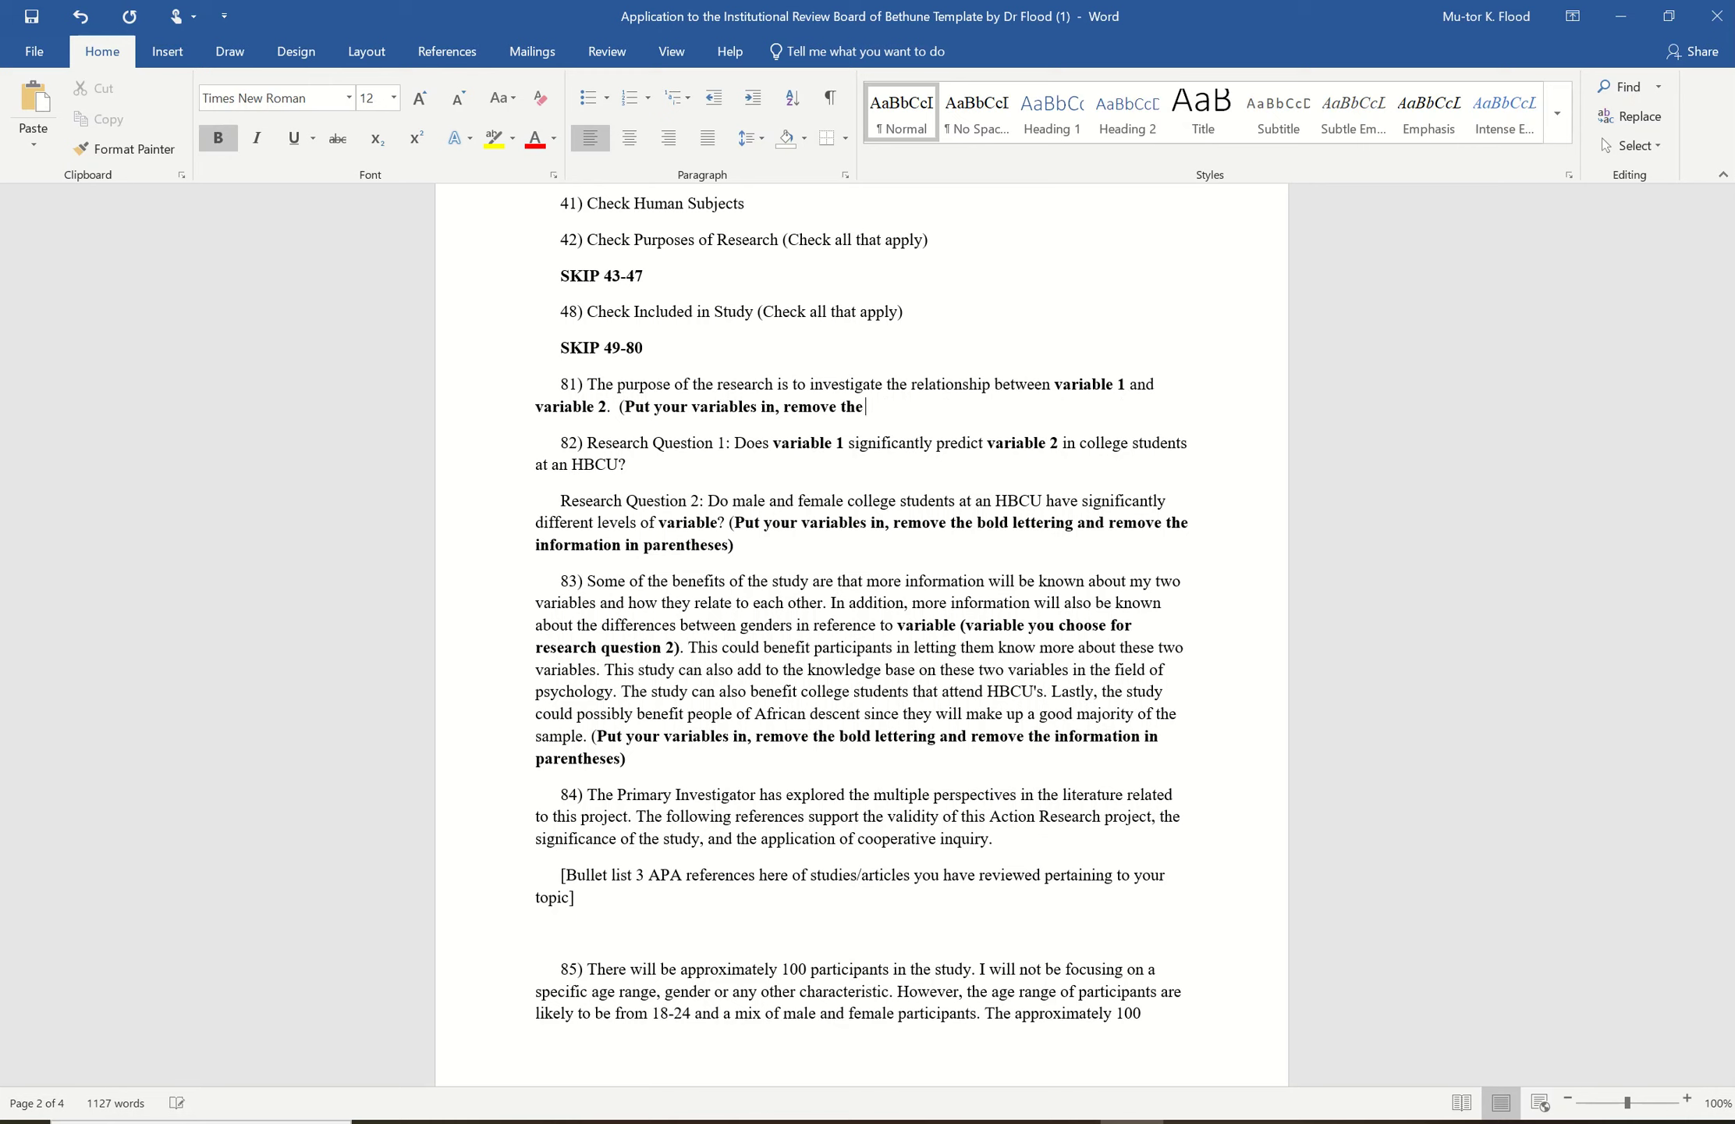
{"action": "key", "text": "BackSpace"}
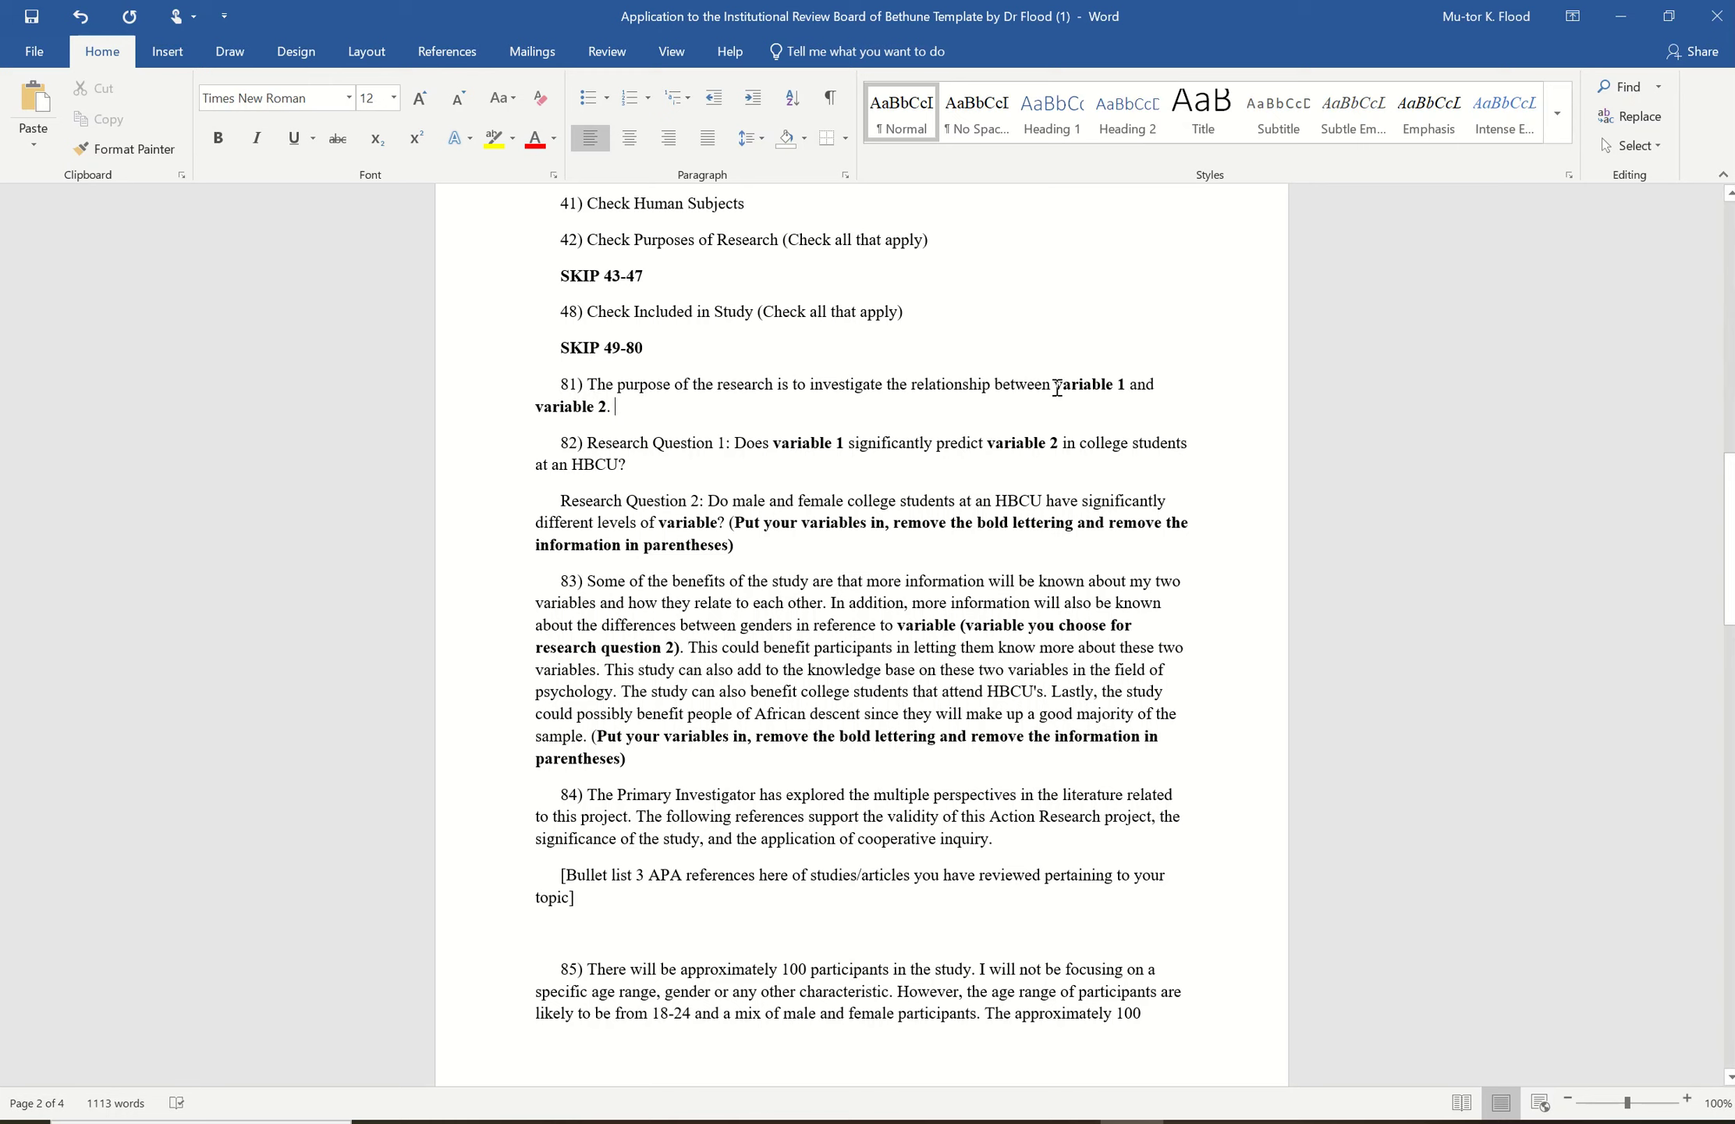
- Replace variable 1 and variable 2 in item 81 with plain-text anger and anxiety
{"action": "left_click", "coordinate": [1128, 388]}
{"action": "key", "text": "BackSpace"}
{"action": "key", "text": "BackSpace"}
{"action": "key", "text": "BackSpace"}
{"action": "key", "text": "BackSpace"}
{"action": "key", "text": "BackSpace"}
{"action": "key", "text": "BackSpace"}
{"action": "key", "text": "BackSpace"}
{"action": "key", "text": "BackSpace"}
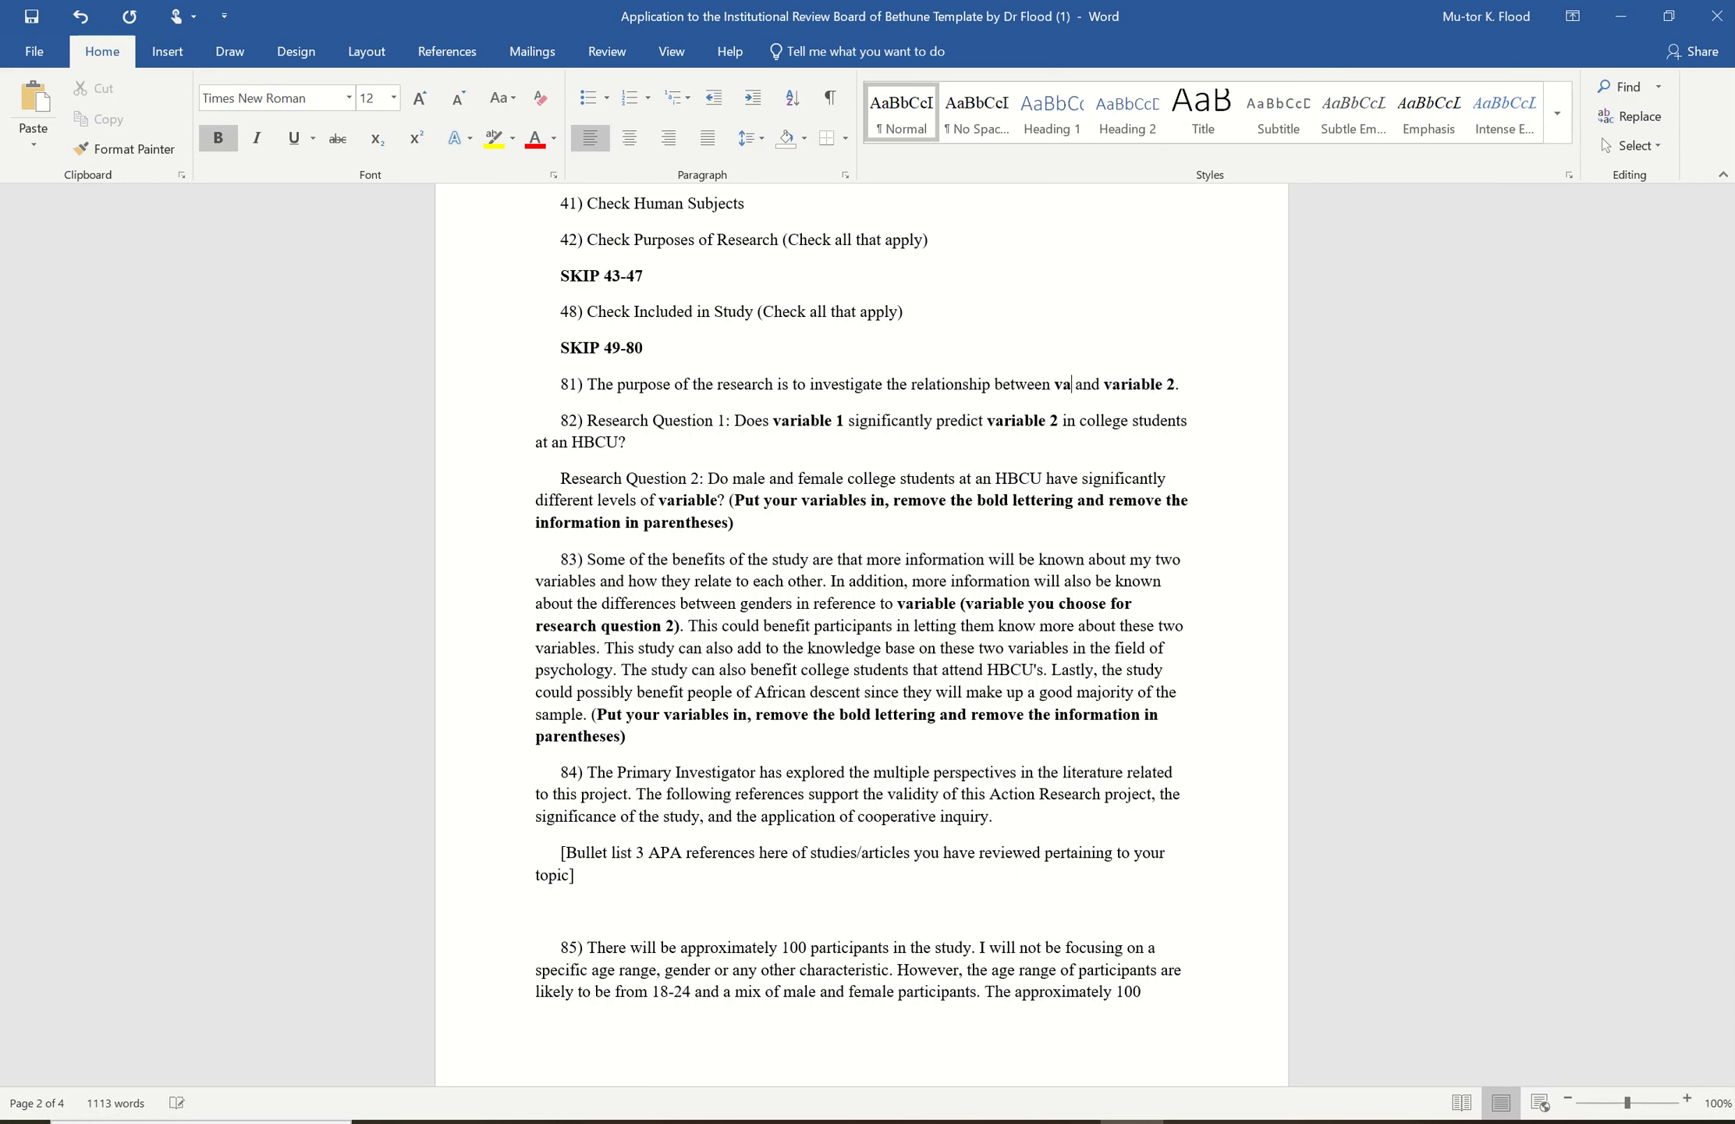
{"action": "key", "text": "BackSpace"}
{"action": "key", "text": "BackSpace"}
{"action": "type", "text": "anger"}
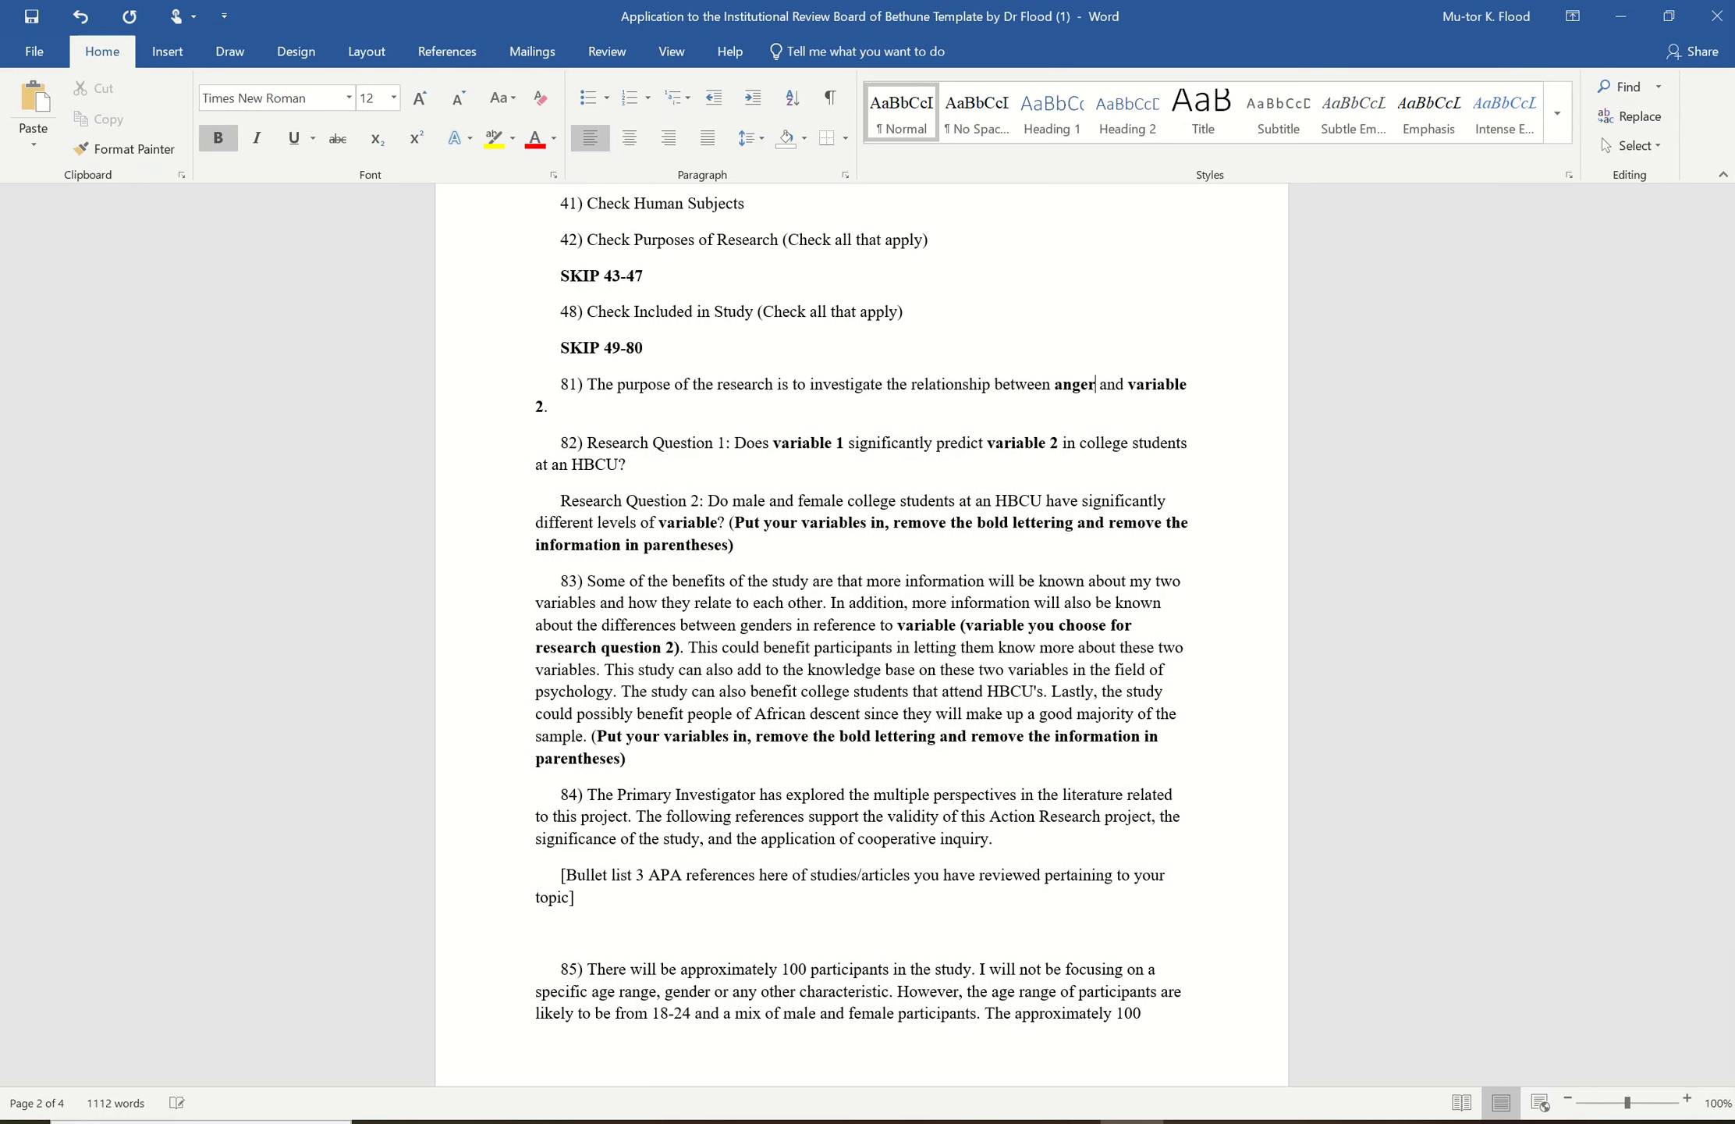
{"action": "left_click", "coordinate": [542, 407]}
{"action": "key", "text": "BackSpace"}
{"action": "key", "text": "BackSpace"}
{"action": "key", "text": "BackSpace"}
{"action": "key", "text": "BackSpace"}
{"action": "key", "text": "BackSpace"}
{"action": "key", "text": "BackSpace"}
{"action": "key", "text": "BackSpace"}
{"action": "key", "text": "BackSpace"}
{"action": "key", "text": "BackSpace"}
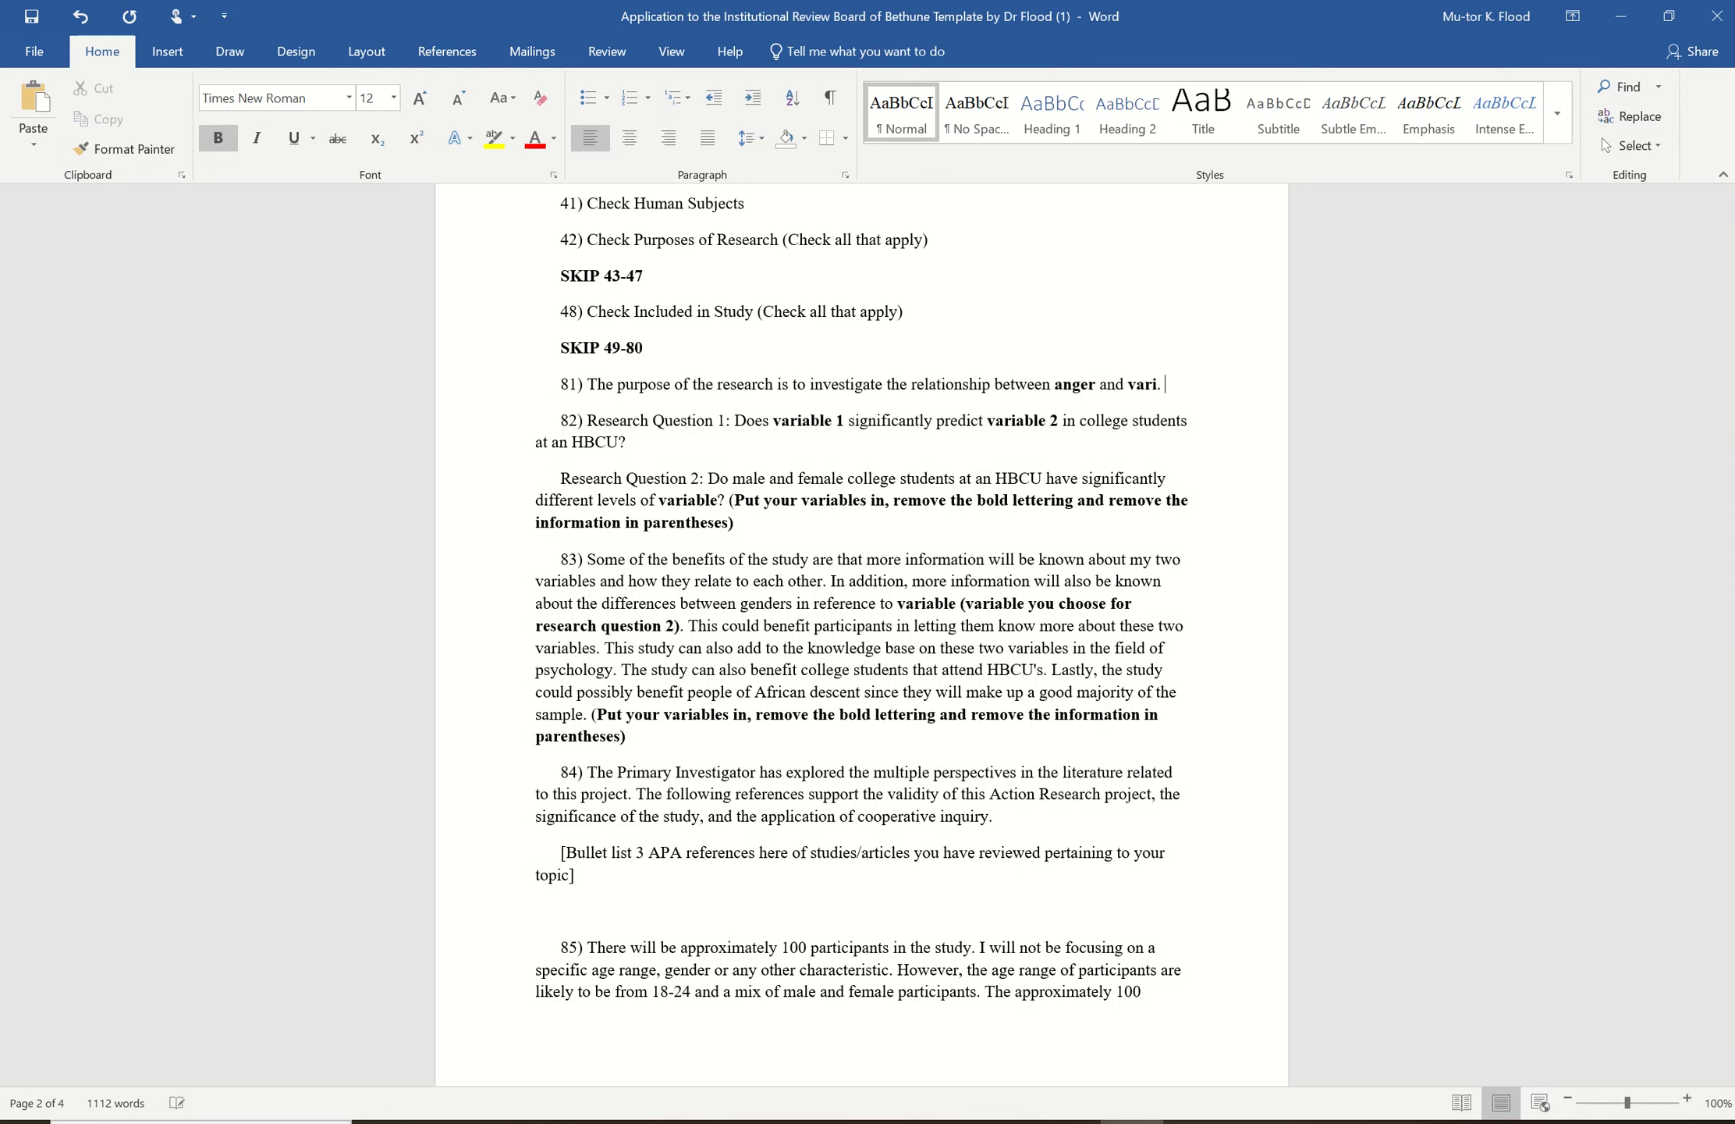
{"action": "type", "text": "anxiety"}
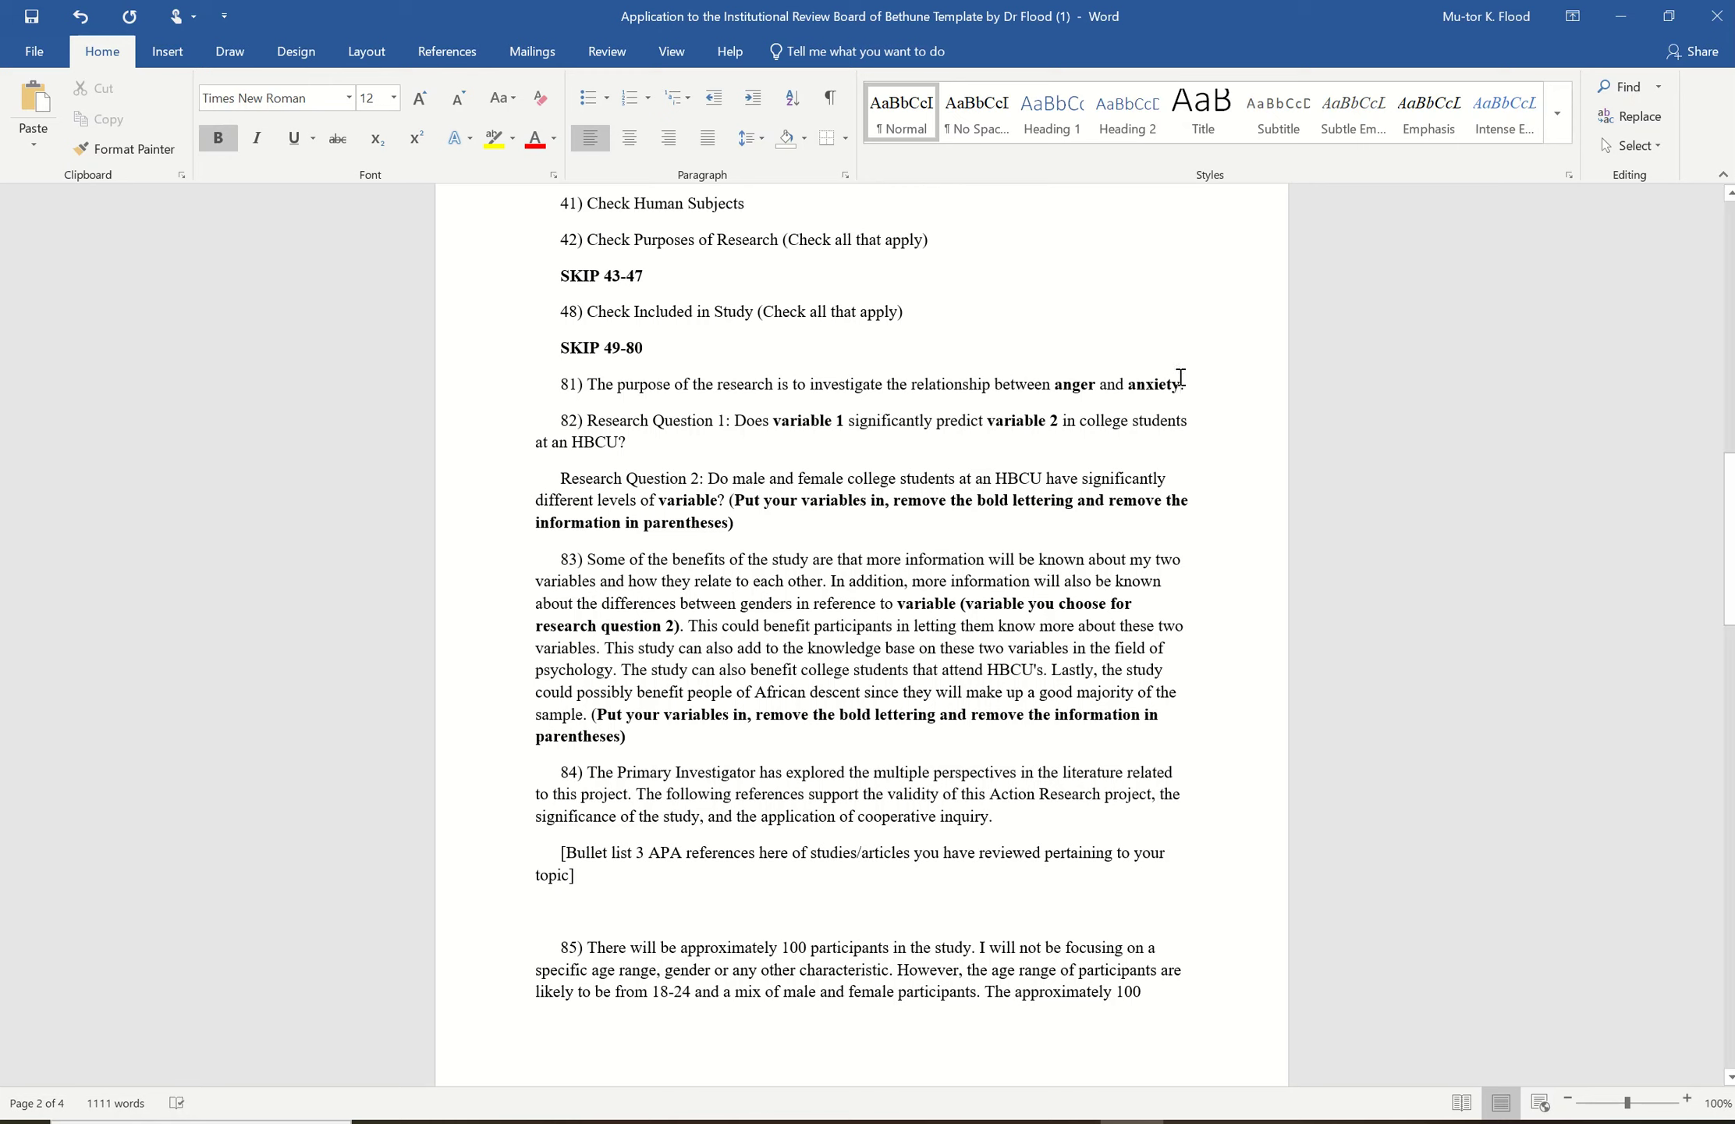
{"action": "left_click_drag", "start_coordinate": [1181, 383], "coordinate": [1055, 382]}
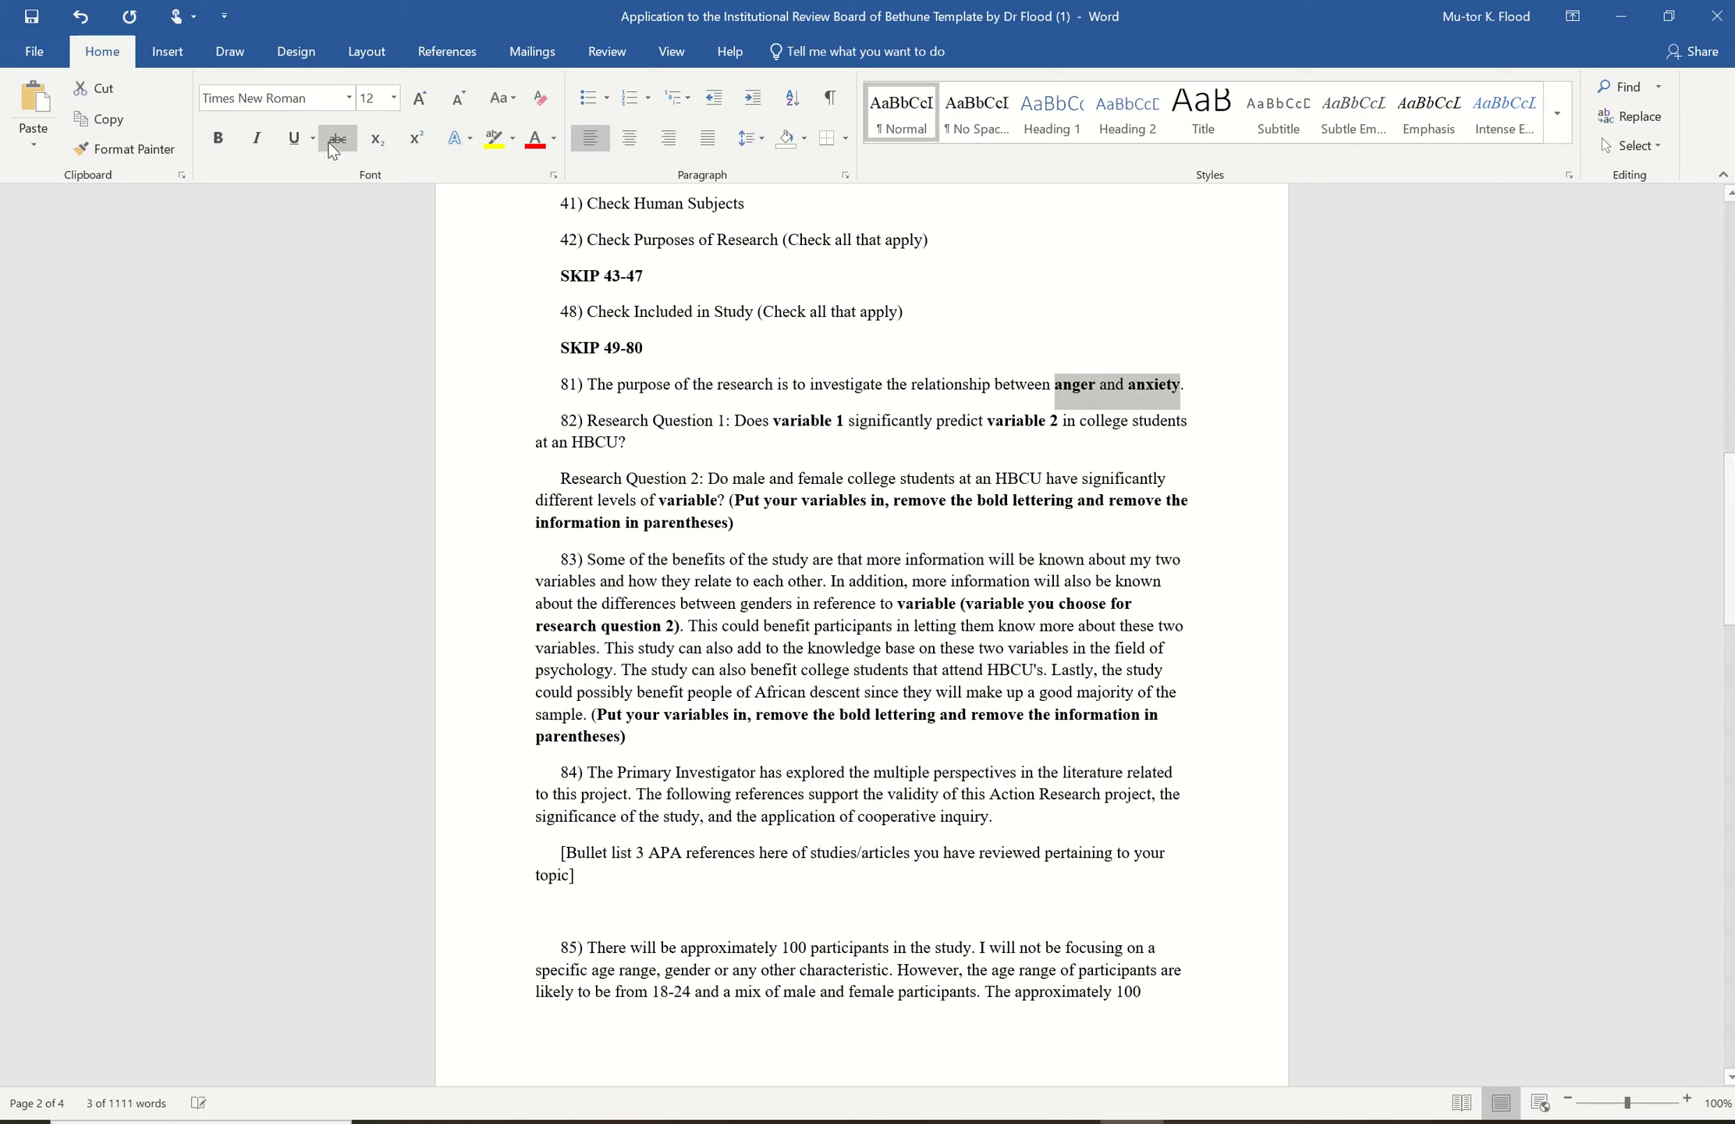
{"action": "left_click", "coordinate": [212, 146]}
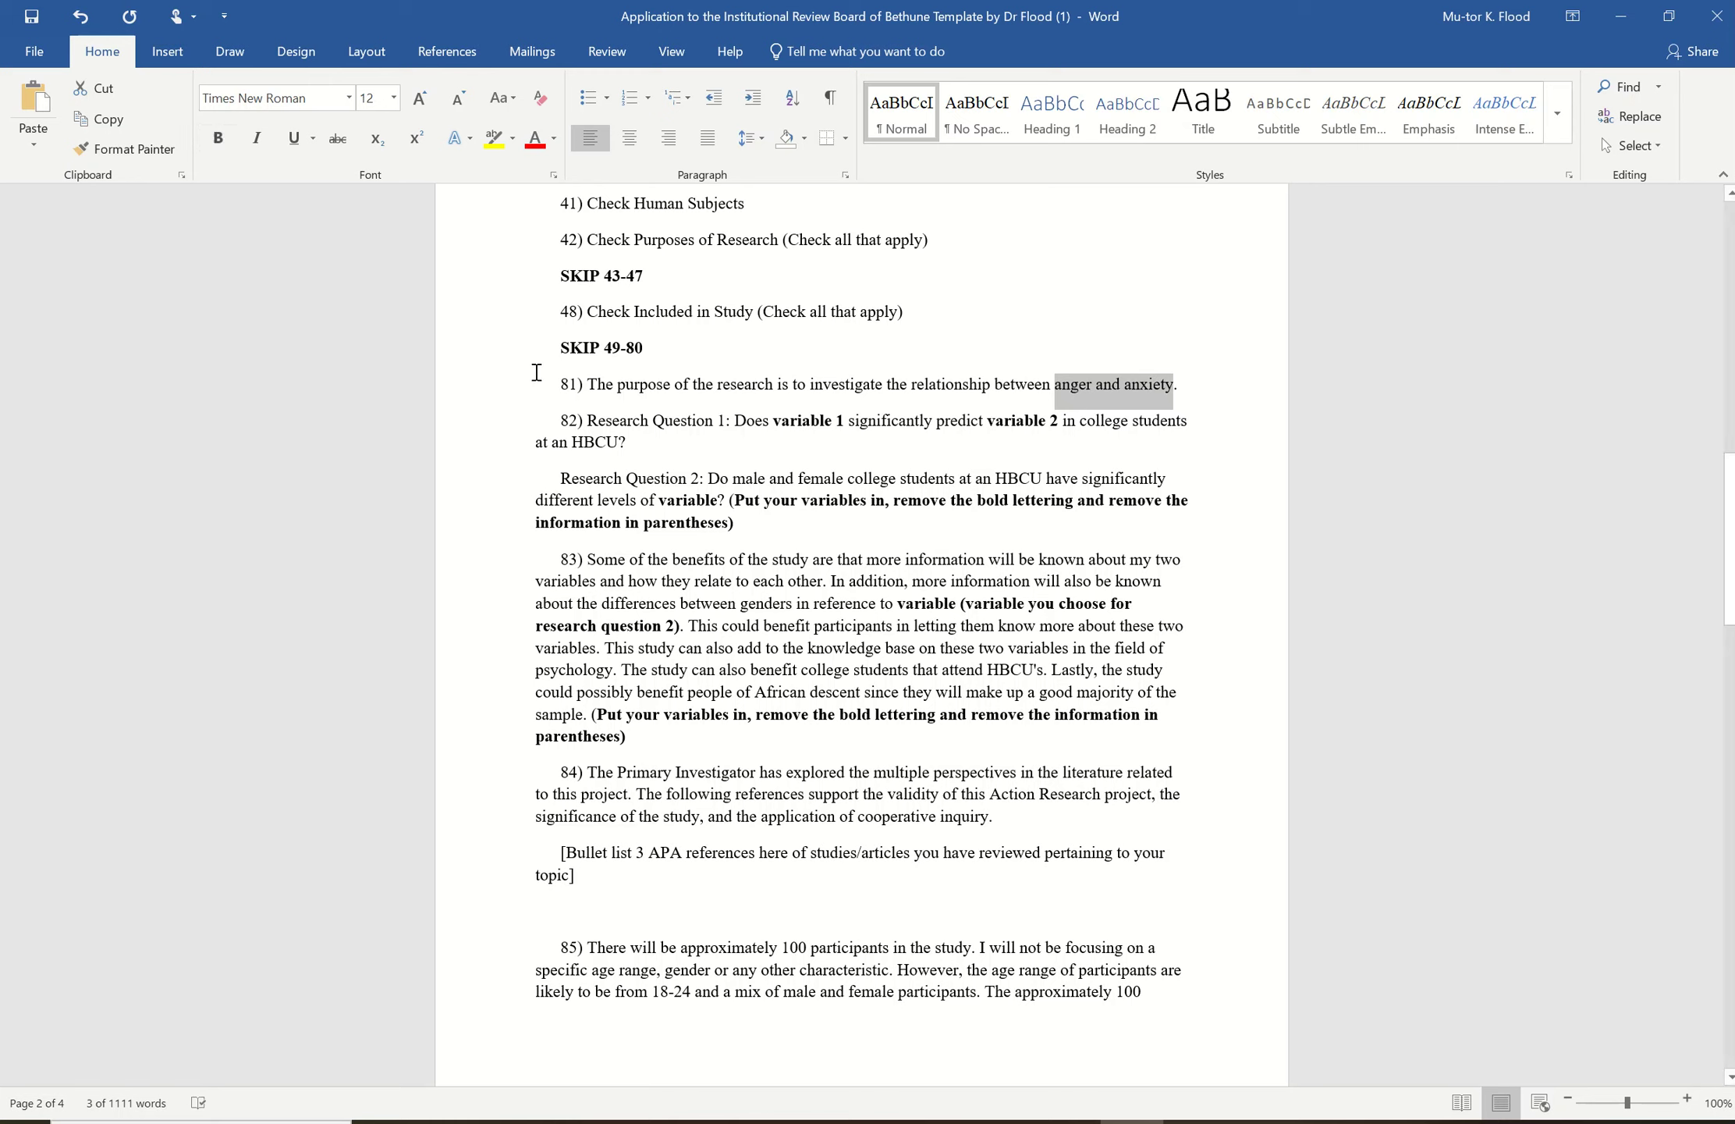
{"action": "left_click", "coordinate": [597, 422]}
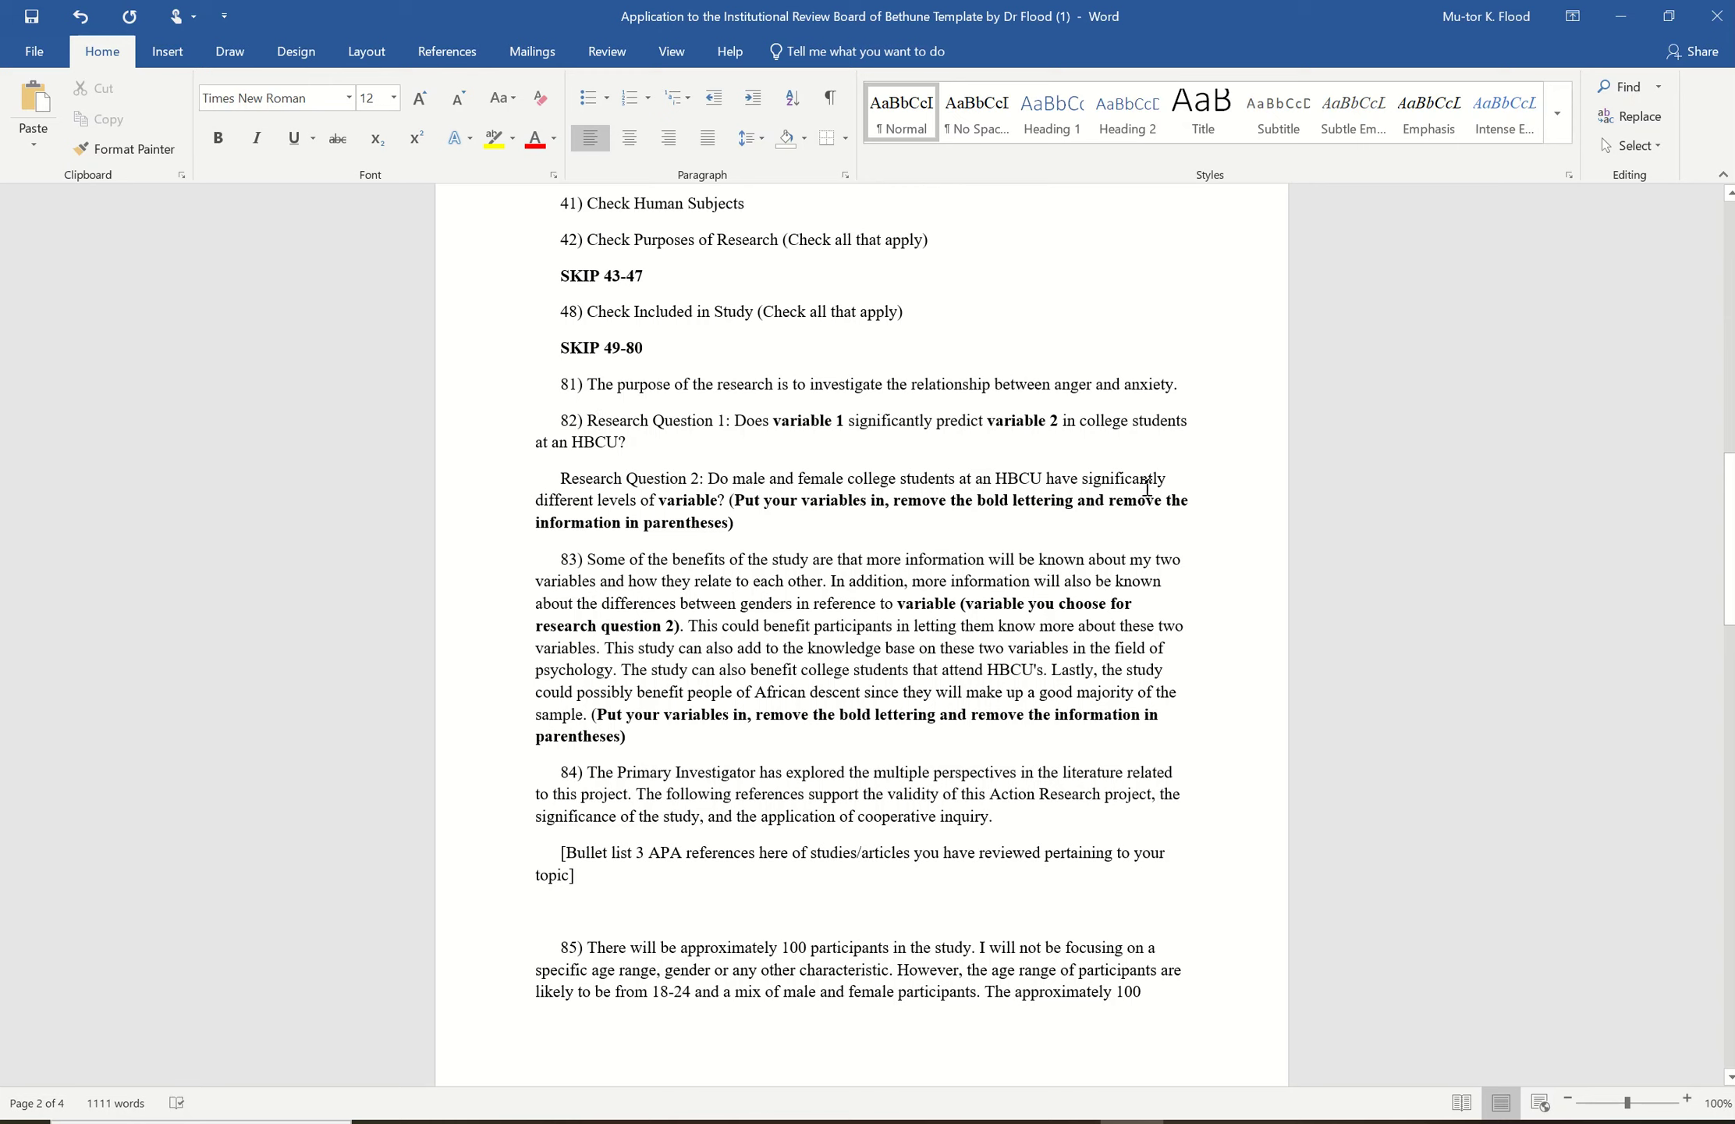
- Delete the instruction note after Research Question 2 in item 82
{"action": "left_click", "coordinate": [745, 523]}
{"action": "key", "text": "BackSpace"}
{"action": "key", "text": "BackSpace"}
{"action": "key", "text": "BackSpace"}
{"action": "key", "text": "BackSpace"}
{"action": "key", "text": "BackSpace"}
{"action": "key", "text": "BackSpace"}
{"action": "key", "text": "BackSpace"}
{"action": "key", "text": "BackSpace"}
{"action": "key", "text": "BackSpace"}
{"action": "key", "text": "BackSpace"}
{"action": "key", "text": "BackSpace"}
{"action": "key", "text": "BackSpace"}
{"action": "key", "text": "BackSpace"}
{"action": "key", "text": "BackSpace"}
{"action": "key", "text": "BackSpace"}
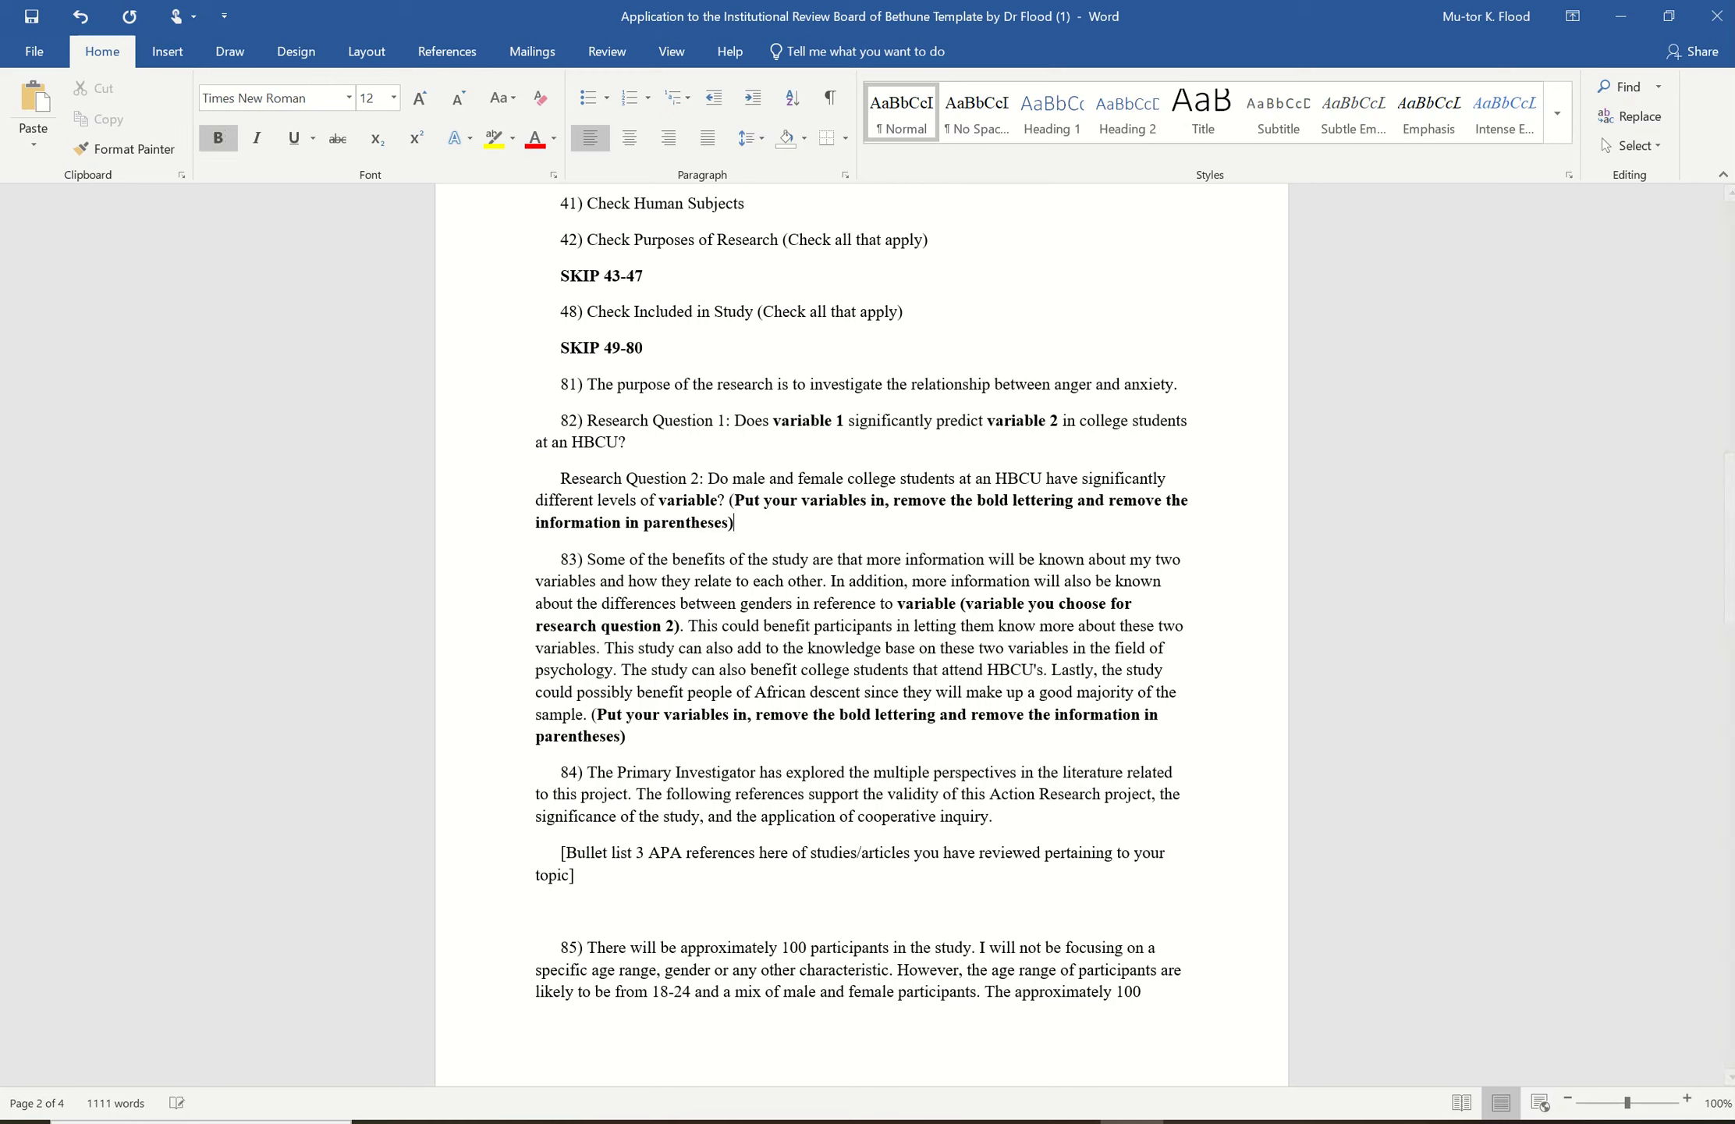
{"action": "key", "text": "BackSpace"}
{"action": "key", "text": "BackSpace"}
{"action": "key", "text": "BackSpace"}
{"action": "key", "text": "BackSpace"}
{"action": "key", "text": "BackSpace"}
{"action": "key", "text": "BackSpace"}
{"action": "key", "text": "BackSpace"}
{"action": "key", "text": "BackSpace"}
{"action": "key", "text": "BackSpace"}
{"action": "key", "text": "BackSpace"}
{"action": "key", "text": "BackSpace"}
{"action": "key", "text": "BackSpace"}
{"action": "key", "text": "BackSpace"}
{"action": "key", "text": "BackSpace"}
{"action": "key", "text": "BackSpace"}
{"action": "key", "text": "BackSpace"}
{"action": "key", "text": "BackSpace"}
{"action": "key", "text": "BackSpace"}
{"action": "key", "text": "BackSpace"}
{"action": "key", "text": "BackSpace"}
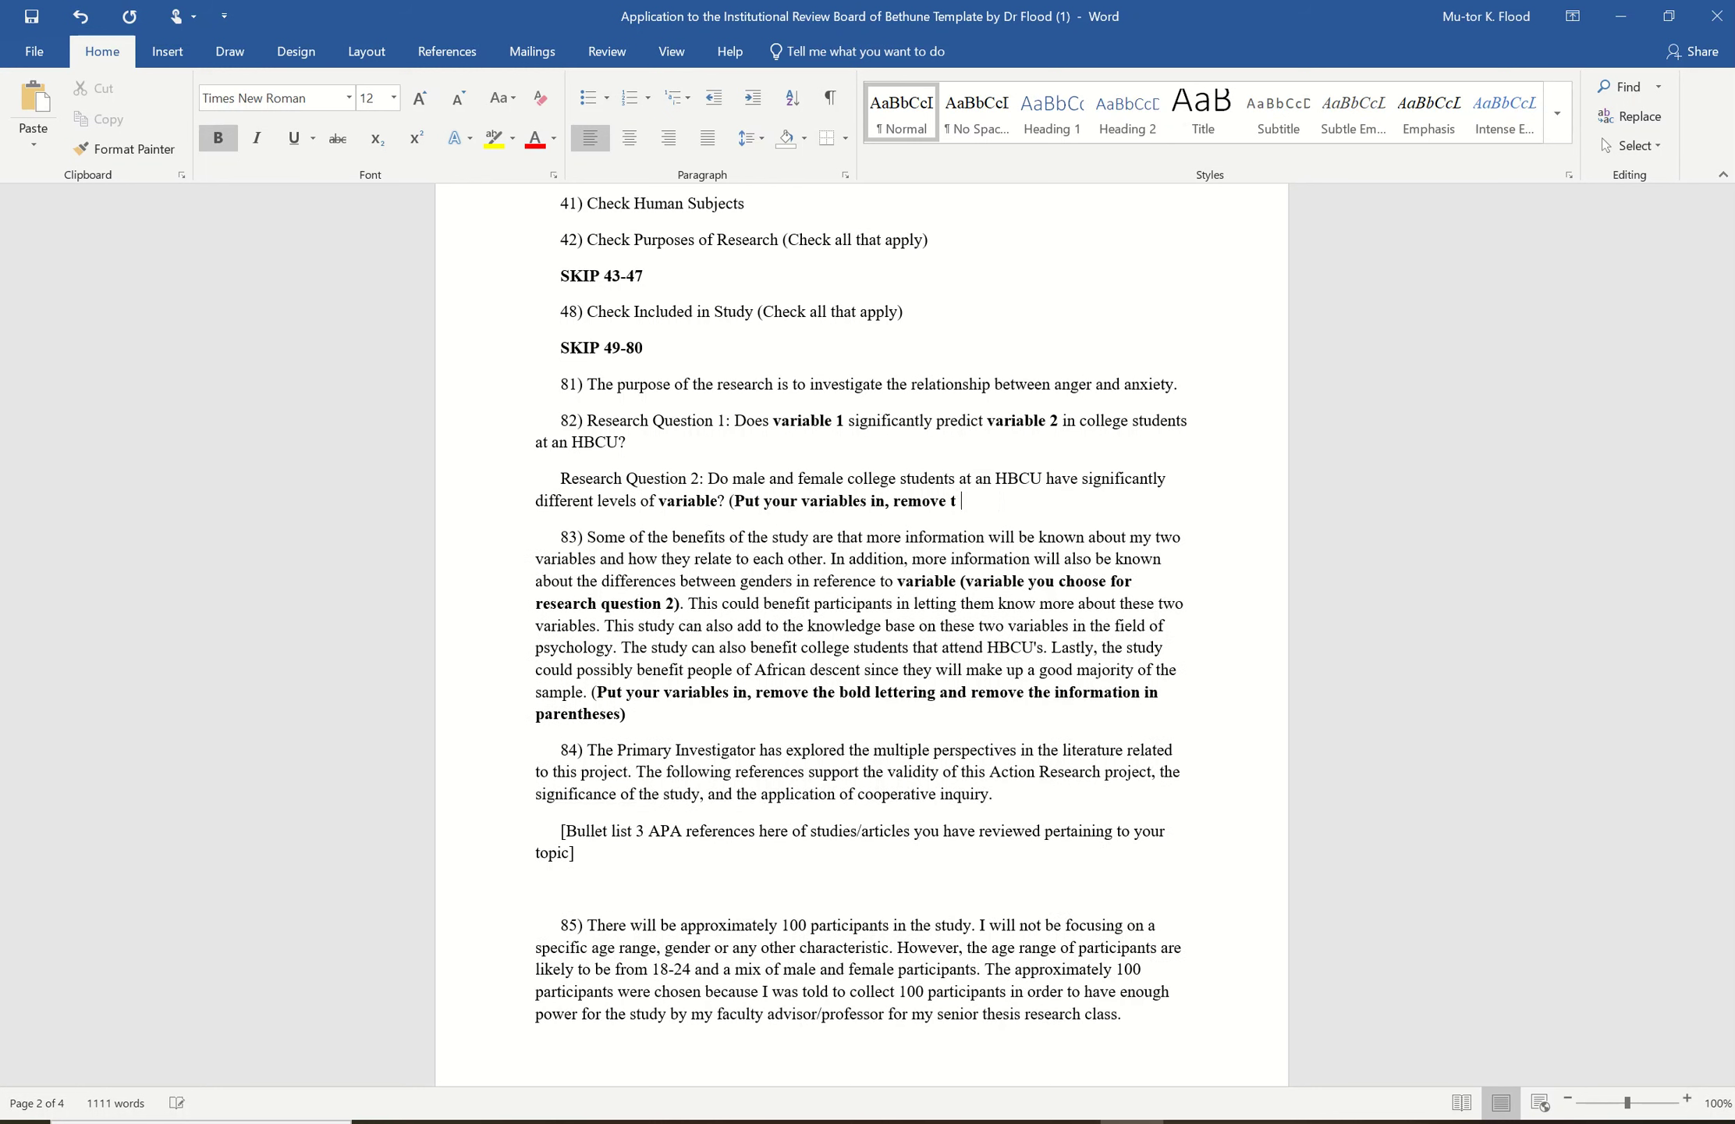
{"action": "key", "text": "BackSpace"}
{"action": "key", "text": "BackSpace"}
{"action": "key", "text": "BackSpace"}
{"action": "key", "text": "BackSpace"}
{"action": "key", "text": "BackSpace"}
{"action": "key", "text": "BackSpace"}
{"action": "key", "text": "BackSpace"}
{"action": "key", "text": "BackSpace"}
{"action": "key", "text": "BackSpace"}
{"action": "key", "text": "BackSpace"}
{"action": "key", "text": "BackSpace"}
{"action": "key", "text": "BackSpace"}
{"action": "key", "text": "BackSpace"}
{"action": "key", "text": "BackSpace"}
{"action": "key", "text": "BackSpace"}
{"action": "key", "text": "BackSpace"}
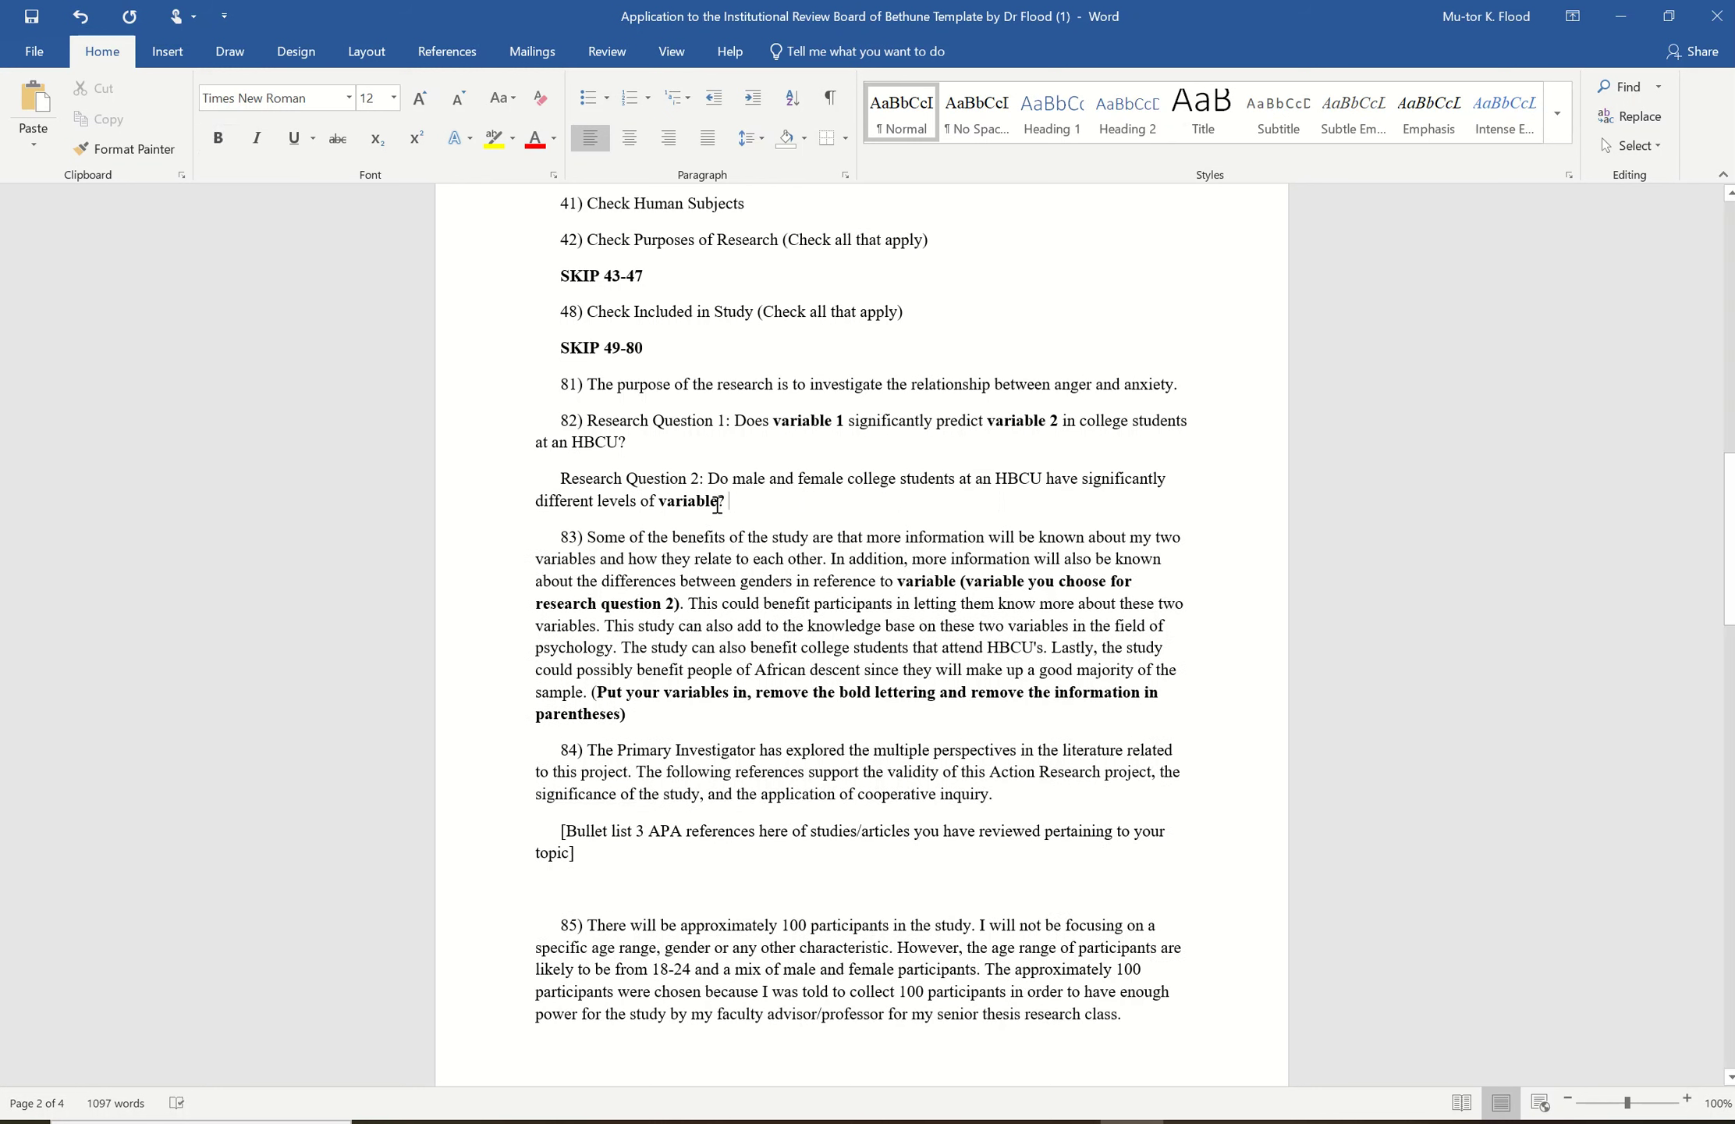
- Fill Research Question 1's placeholders with anger and anxiety
{"action": "left_click", "coordinate": [843, 421]}
{"action": "key", "text": "BackSpace"}
{"action": "key", "text": "BackSpace"}
{"action": "key", "text": "BackSpace"}
{"action": "key", "text": "BackSpace"}
{"action": "key", "text": "BackSpace"}
{"action": "key", "text": "BackSpace"}
{"action": "key", "text": "BackSpace"}
{"action": "key", "text": "BackSpace"}
{"action": "key", "text": "BackSpace"}
{"action": "key", "text": "BackSpace"}
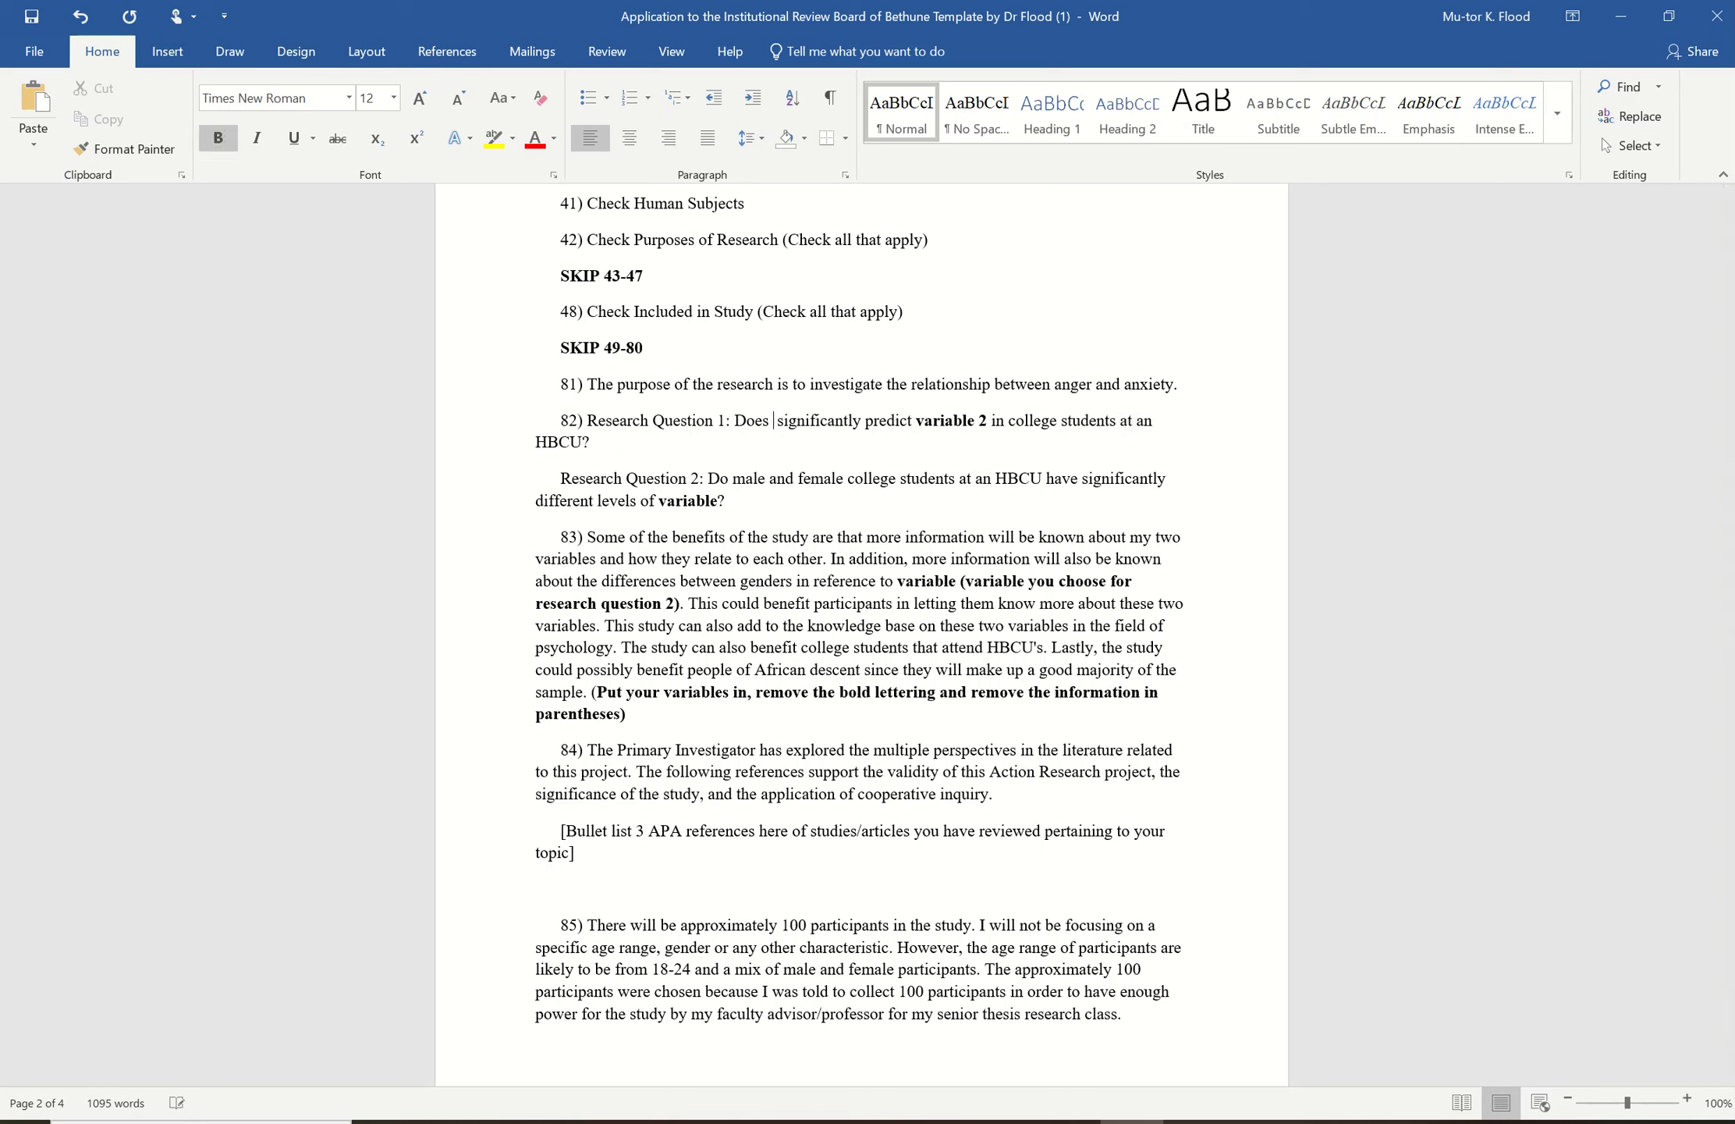
{"action": "type", "text": "anger"}
{"action": "key", "text": "ctrl+b"}
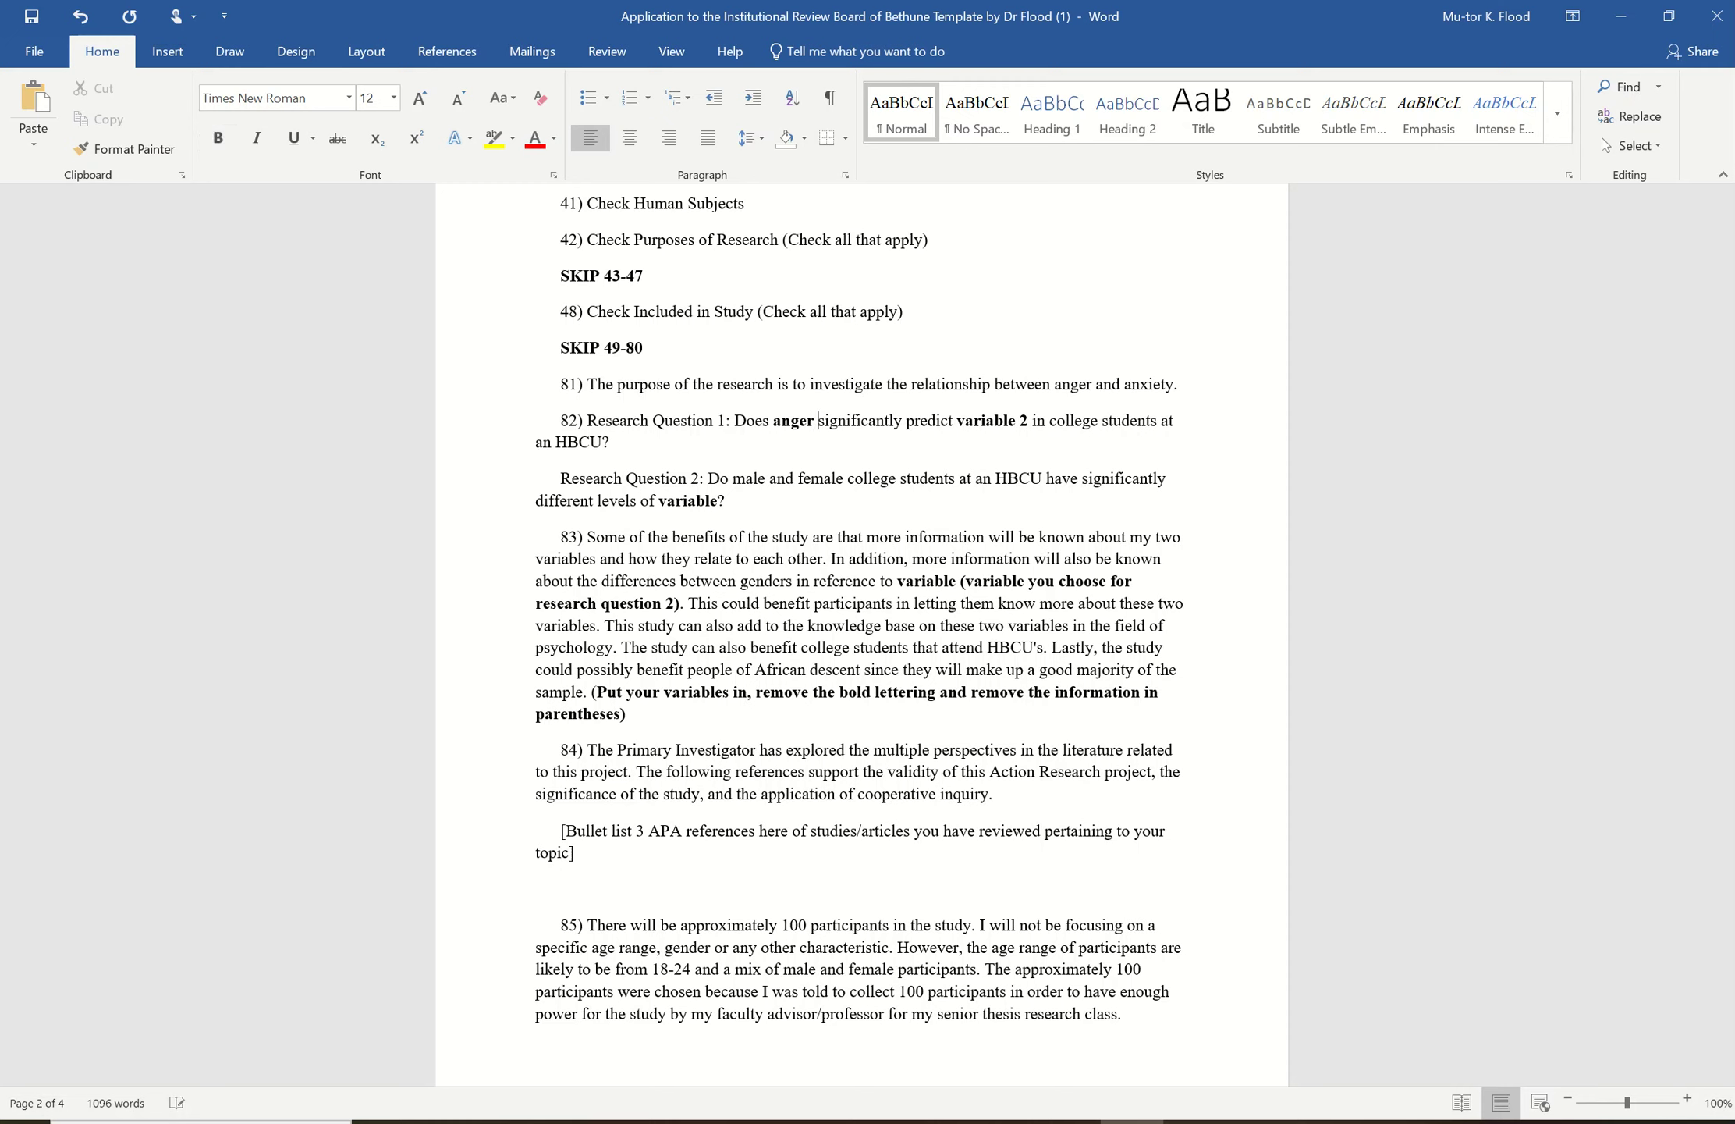
{"action": "left_click", "coordinate": [980, 419]}
{"action": "key", "text": "BackSpace"}
{"action": "key", "text": "BackSpace"}
{"action": "key", "text": "BackSpace"}
{"action": "key", "text": "BackSpace"}
{"action": "key", "text": "BackSpace"}
{"action": "key", "text": "BackSpace"}
{"action": "key", "text": "BackSpace"}
{"action": "key", "text": "BackSpace"}
{"action": "key", "text": "BackSpace"}
{"action": "key", "text": "BackSpace"}
{"action": "key", "text": "BackSpace"}
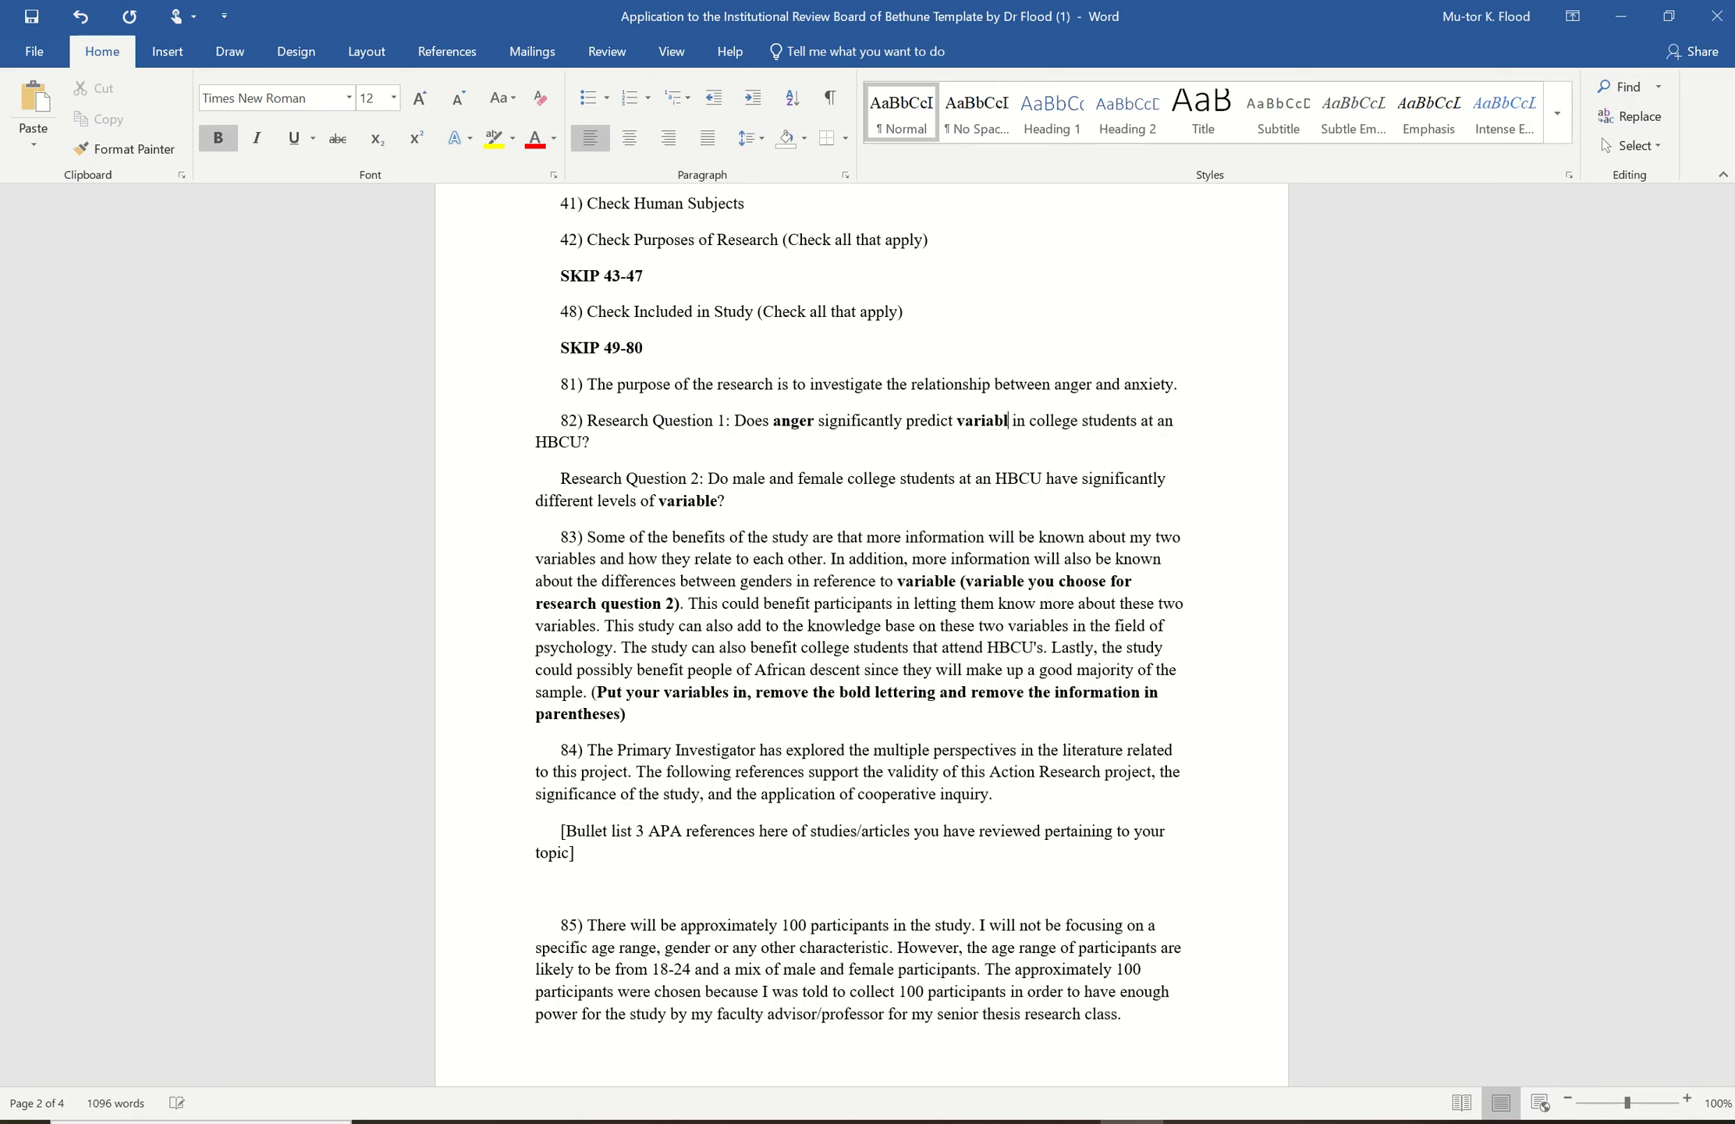
{"action": "type", "text": "anxiety"}
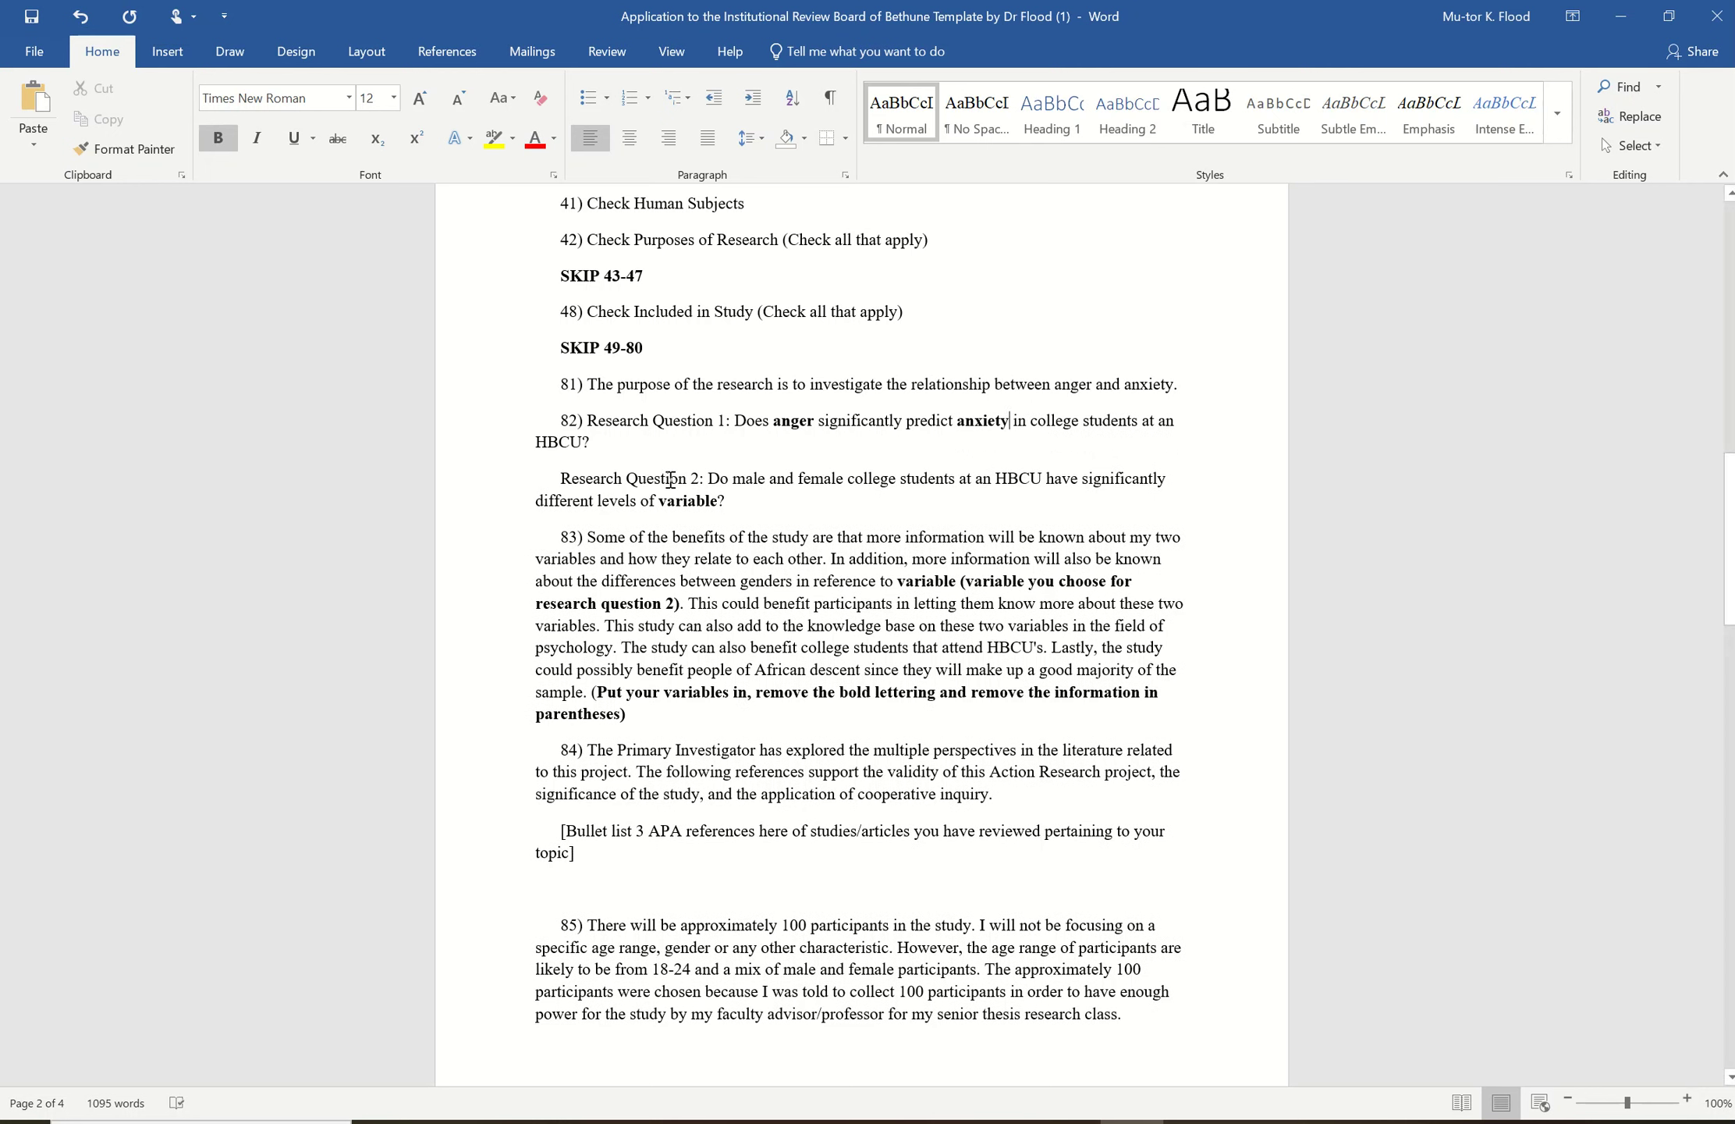
- Put anger into Research Question 2 and make both questions plain text
{"action": "left_click", "coordinate": [717, 503]}
{"action": "key", "text": "BackSpace"}
{"action": "key", "text": "BackSpace"}
{"action": "key", "text": "BackSpace"}
{"action": "key", "text": "BackSpace"}
{"action": "key", "text": "BackSpace"}
{"action": "key", "text": "BackSpace"}
{"action": "key", "text": "BackSpace"}
{"action": "key", "text": "BackSpace"}
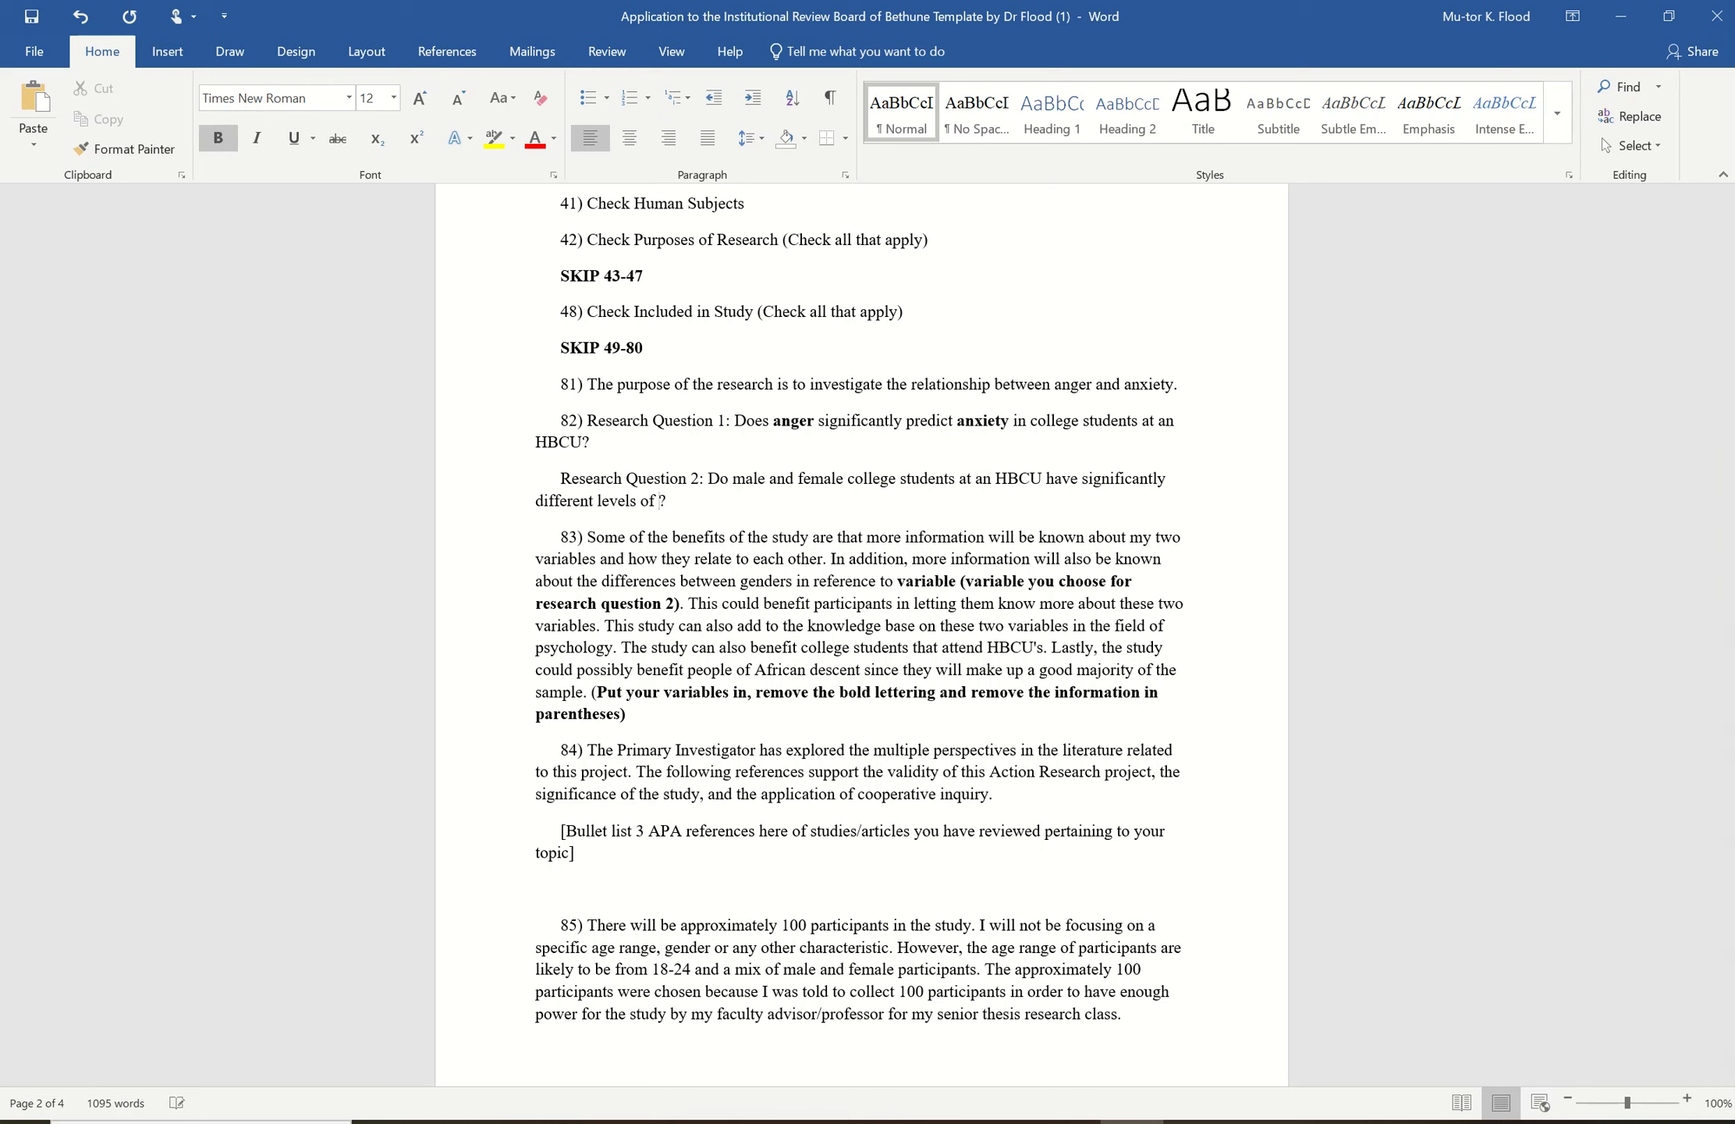
{"action": "type", "text": "anger"}
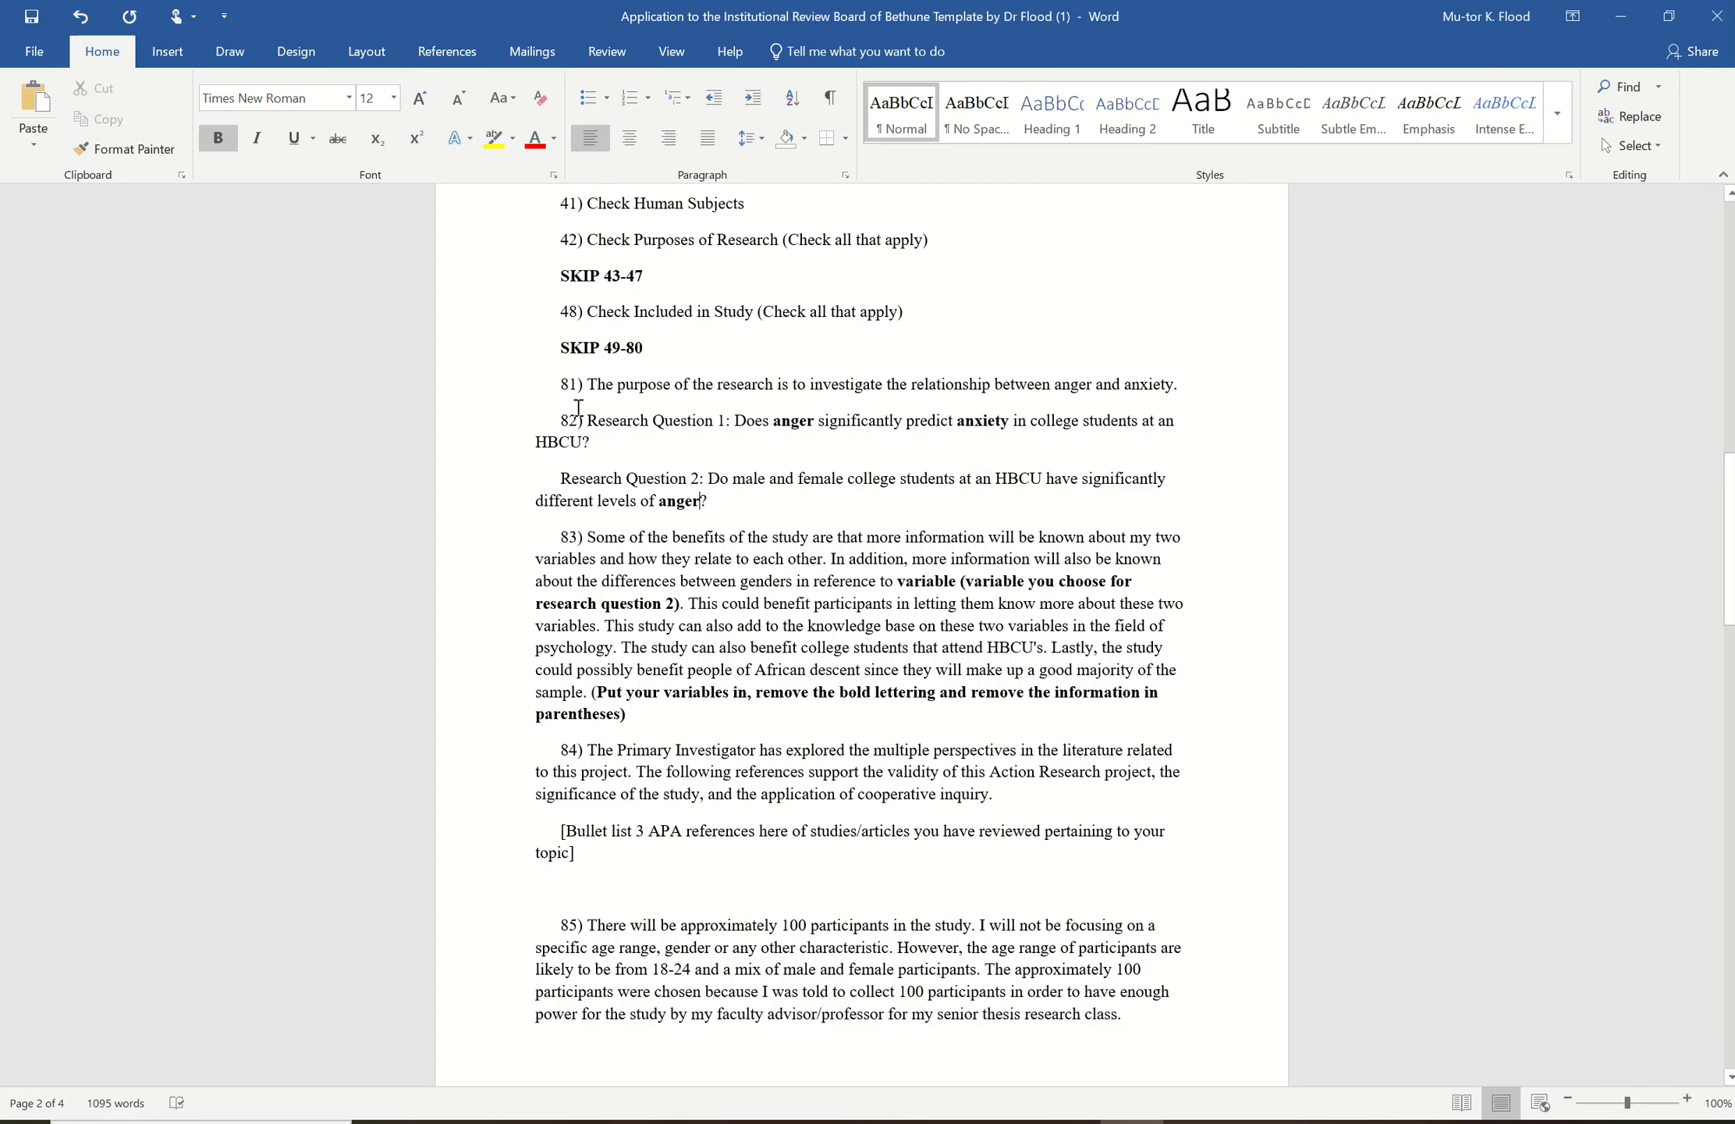
{"action": "left_click_drag", "start_coordinate": [586, 420], "coordinate": [721, 503]}
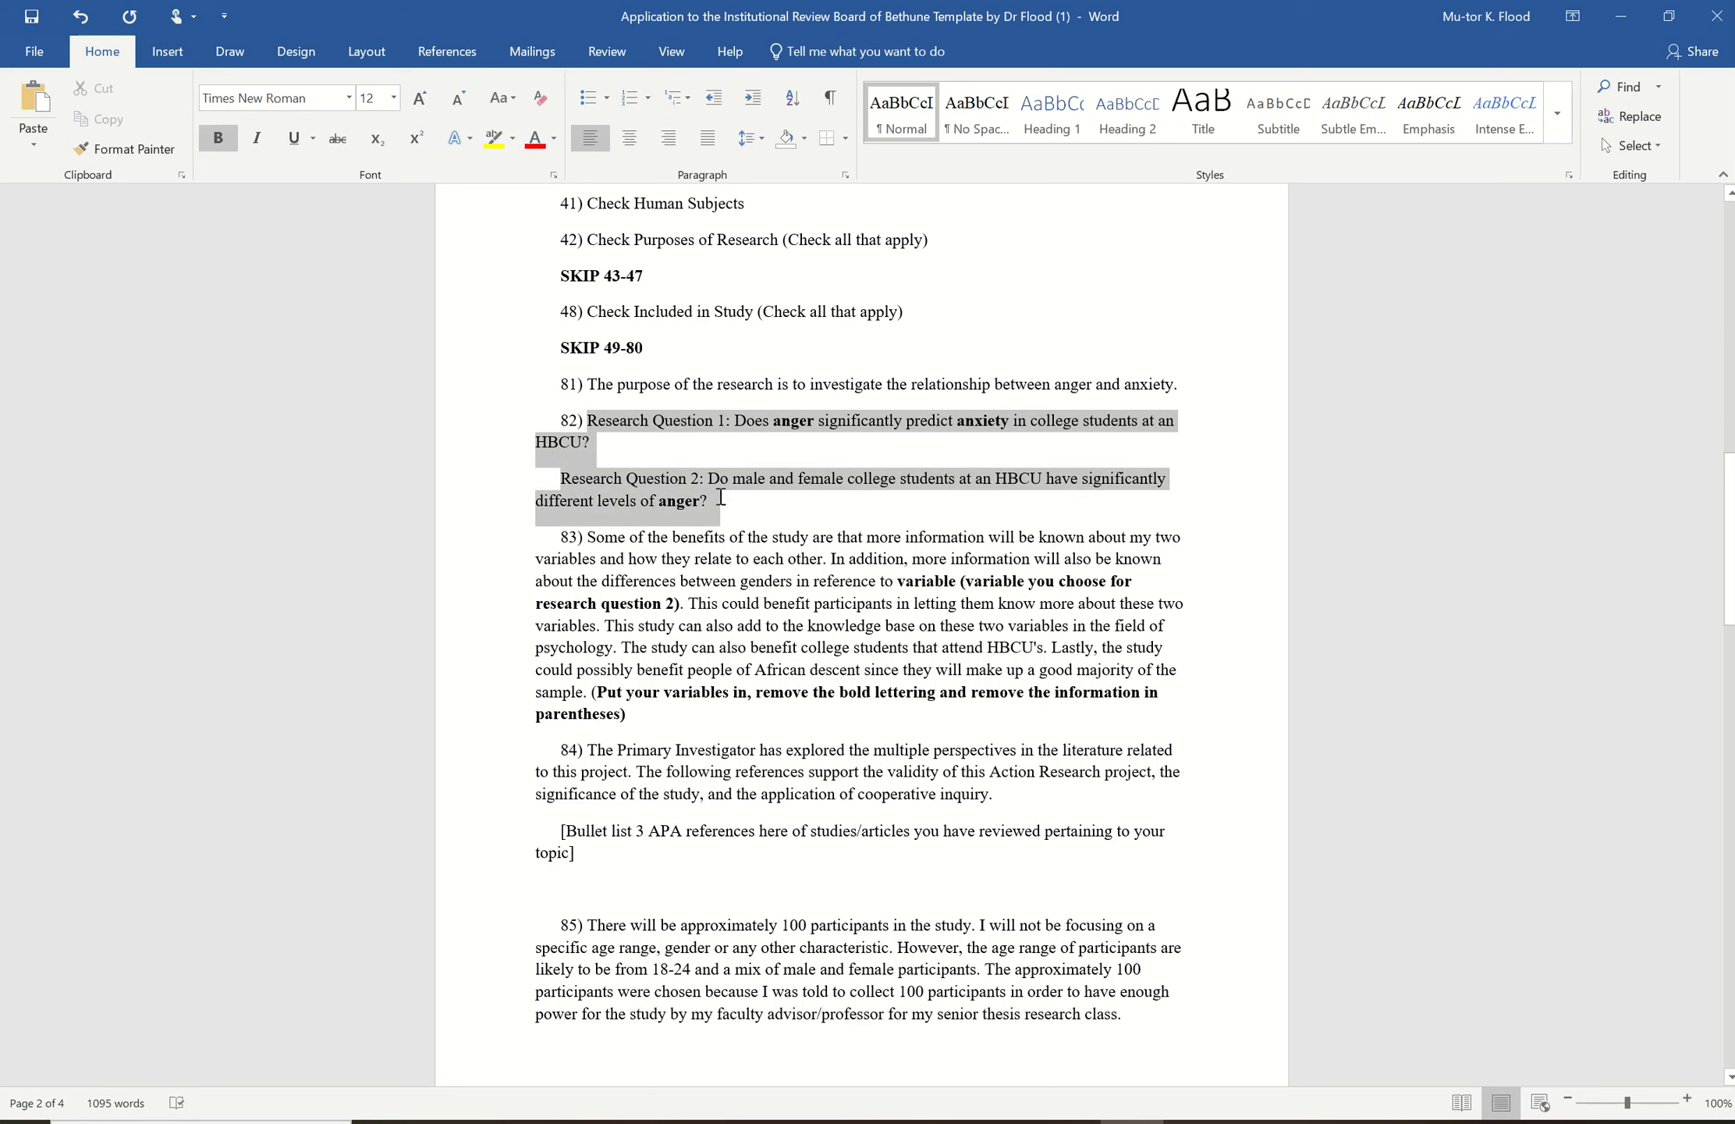
{"action": "left_click", "coordinate": [219, 138]}
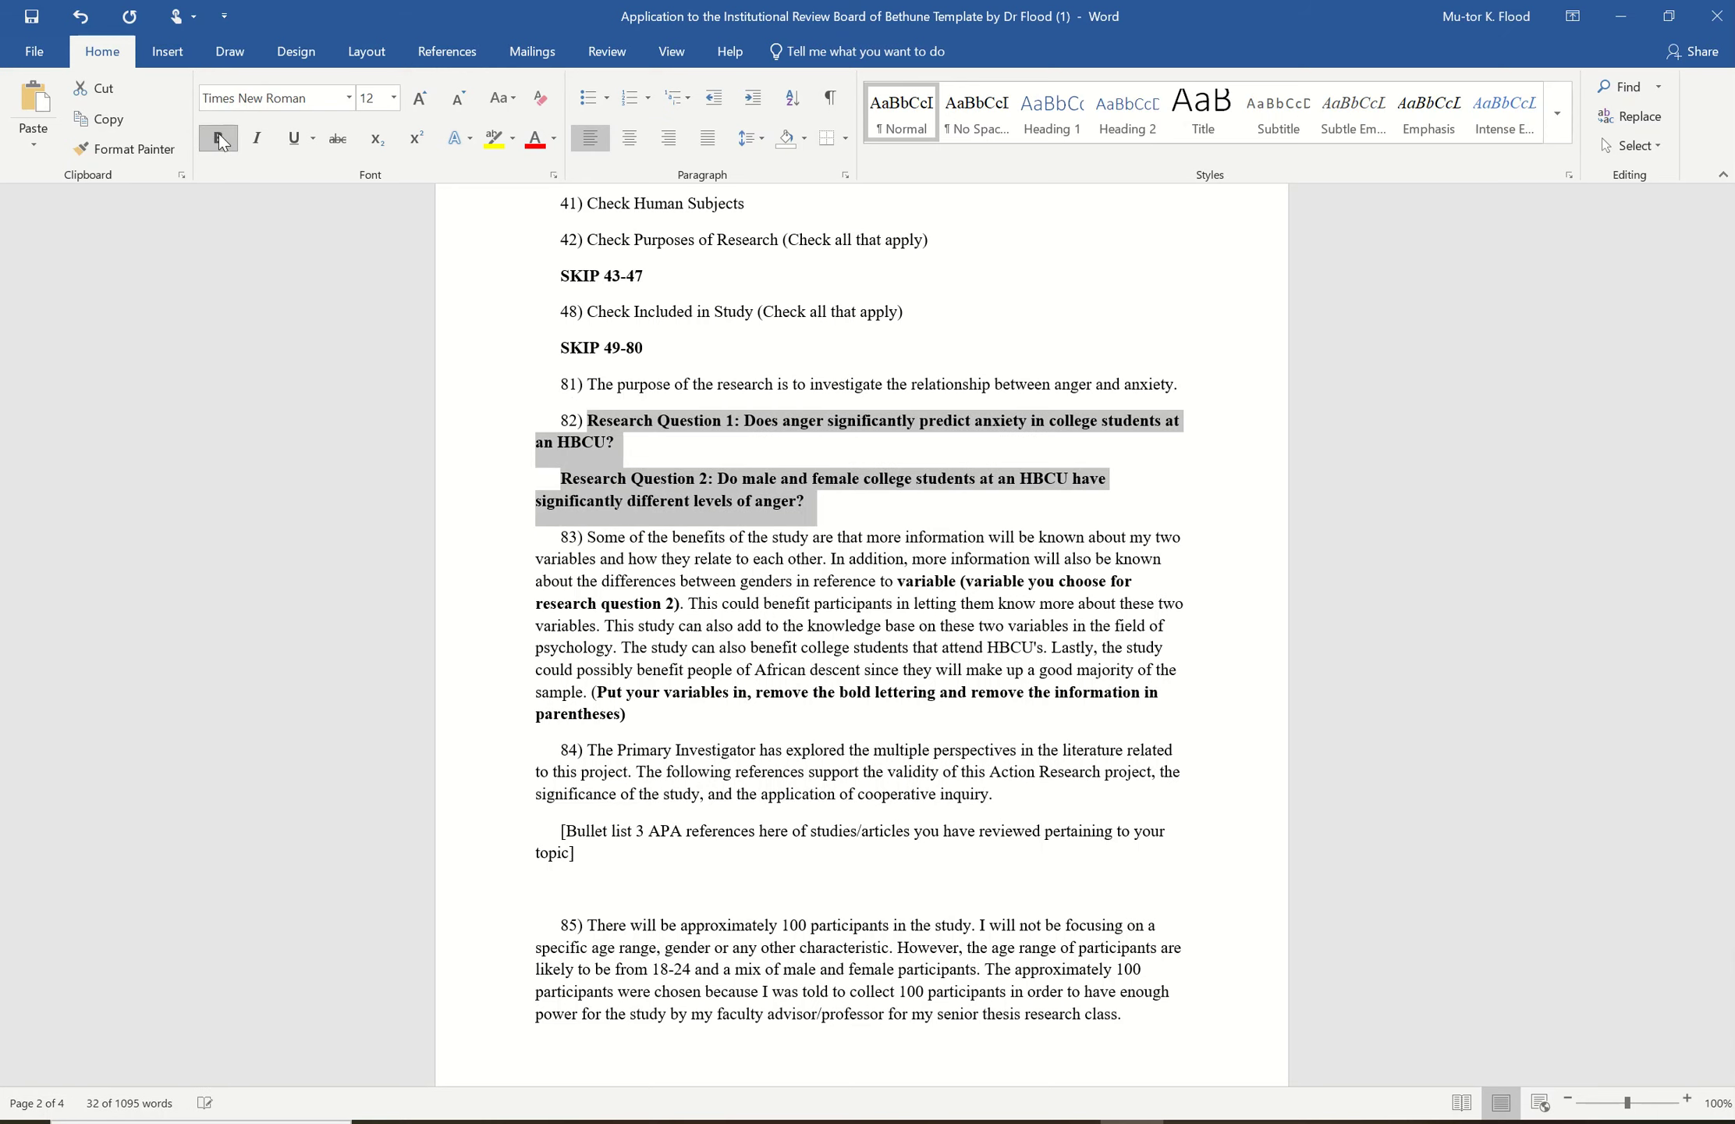
{"action": "left_click", "coordinate": [219, 138]}
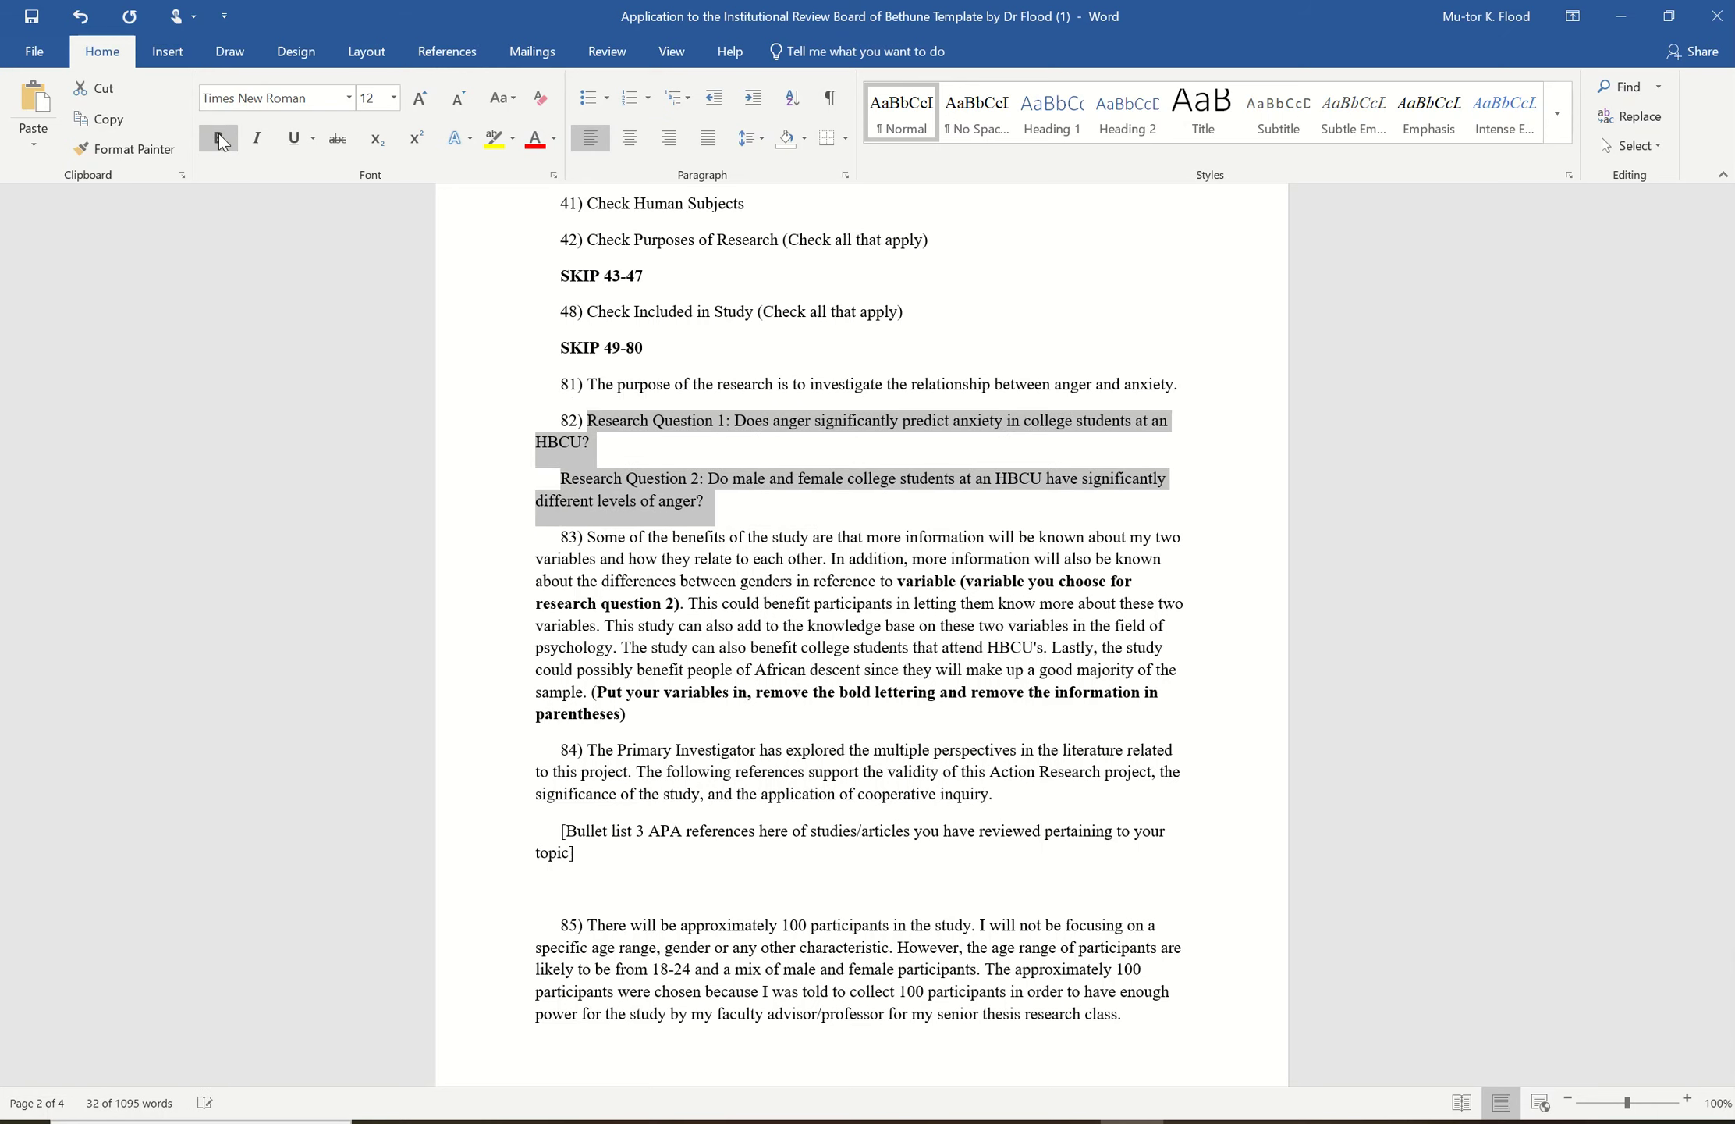
{"action": "left_click", "coordinate": [856, 519]}
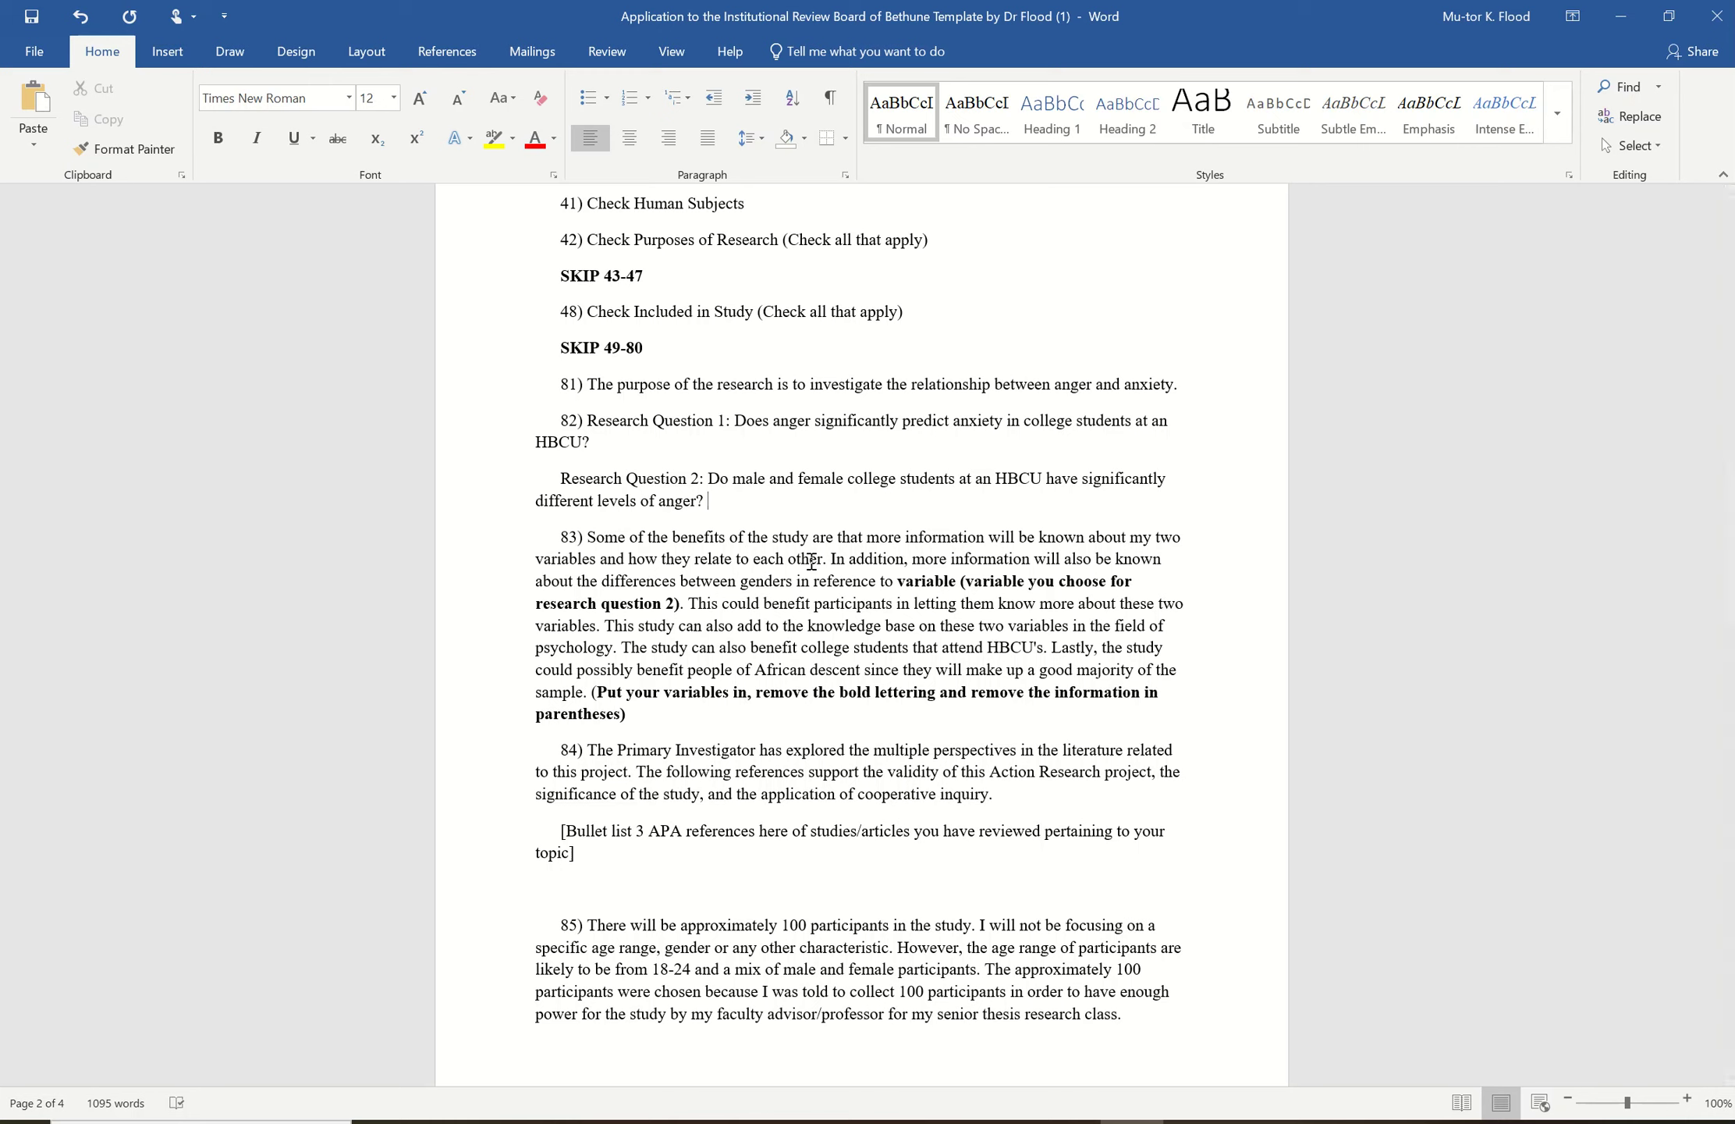
- Replace answer 83's variable placeholder with anger and remove the parenthetical note after it
{"action": "left_click", "coordinate": [957, 581]}
{"action": "key", "text": "BackSpace"}
{"action": "key", "text": "BackSpace"}
{"action": "key", "text": "BackSpace"}
{"action": "key", "text": "BackSpace"}
{"action": "key", "text": "BackSpace"}
{"action": "key", "text": "BackSpace"}
{"action": "key", "text": "BackSpace"}
{"action": "key", "text": "BackSpace"}
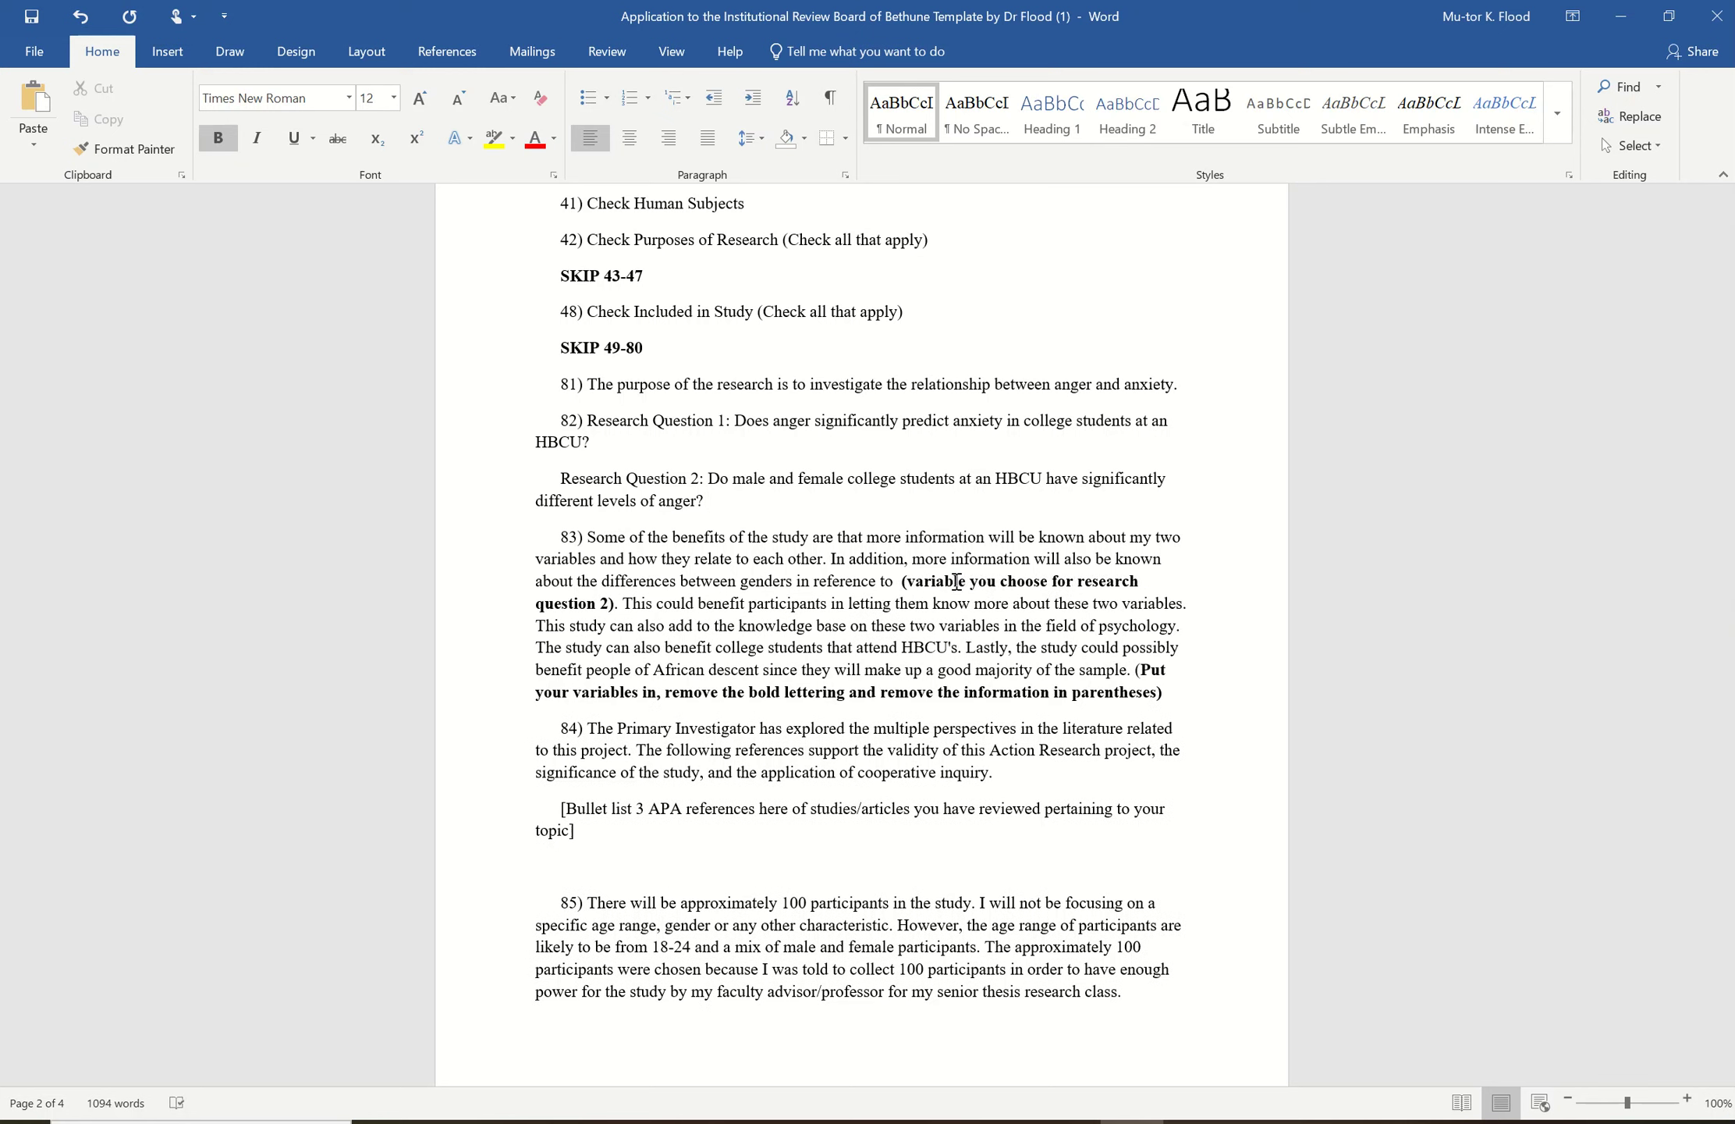
{"action": "type", "text": "an"}
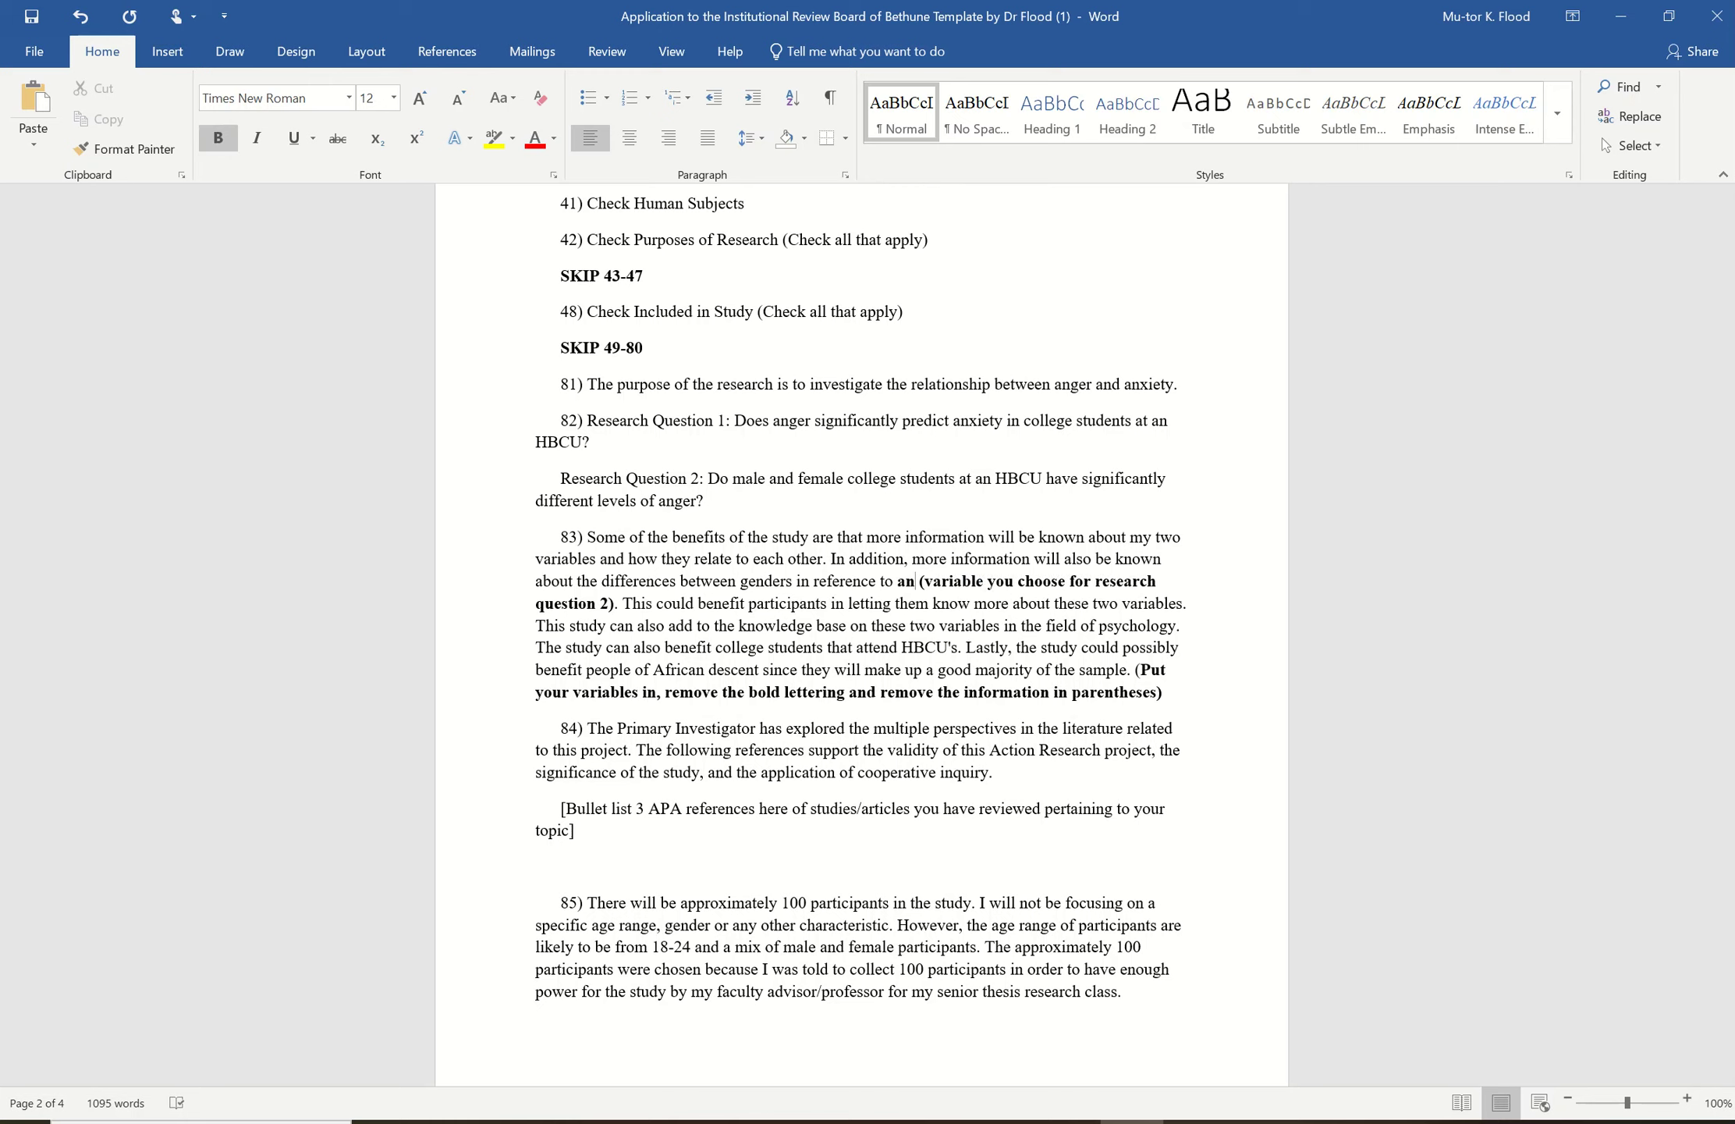
{"action": "type", "text": "ger"}
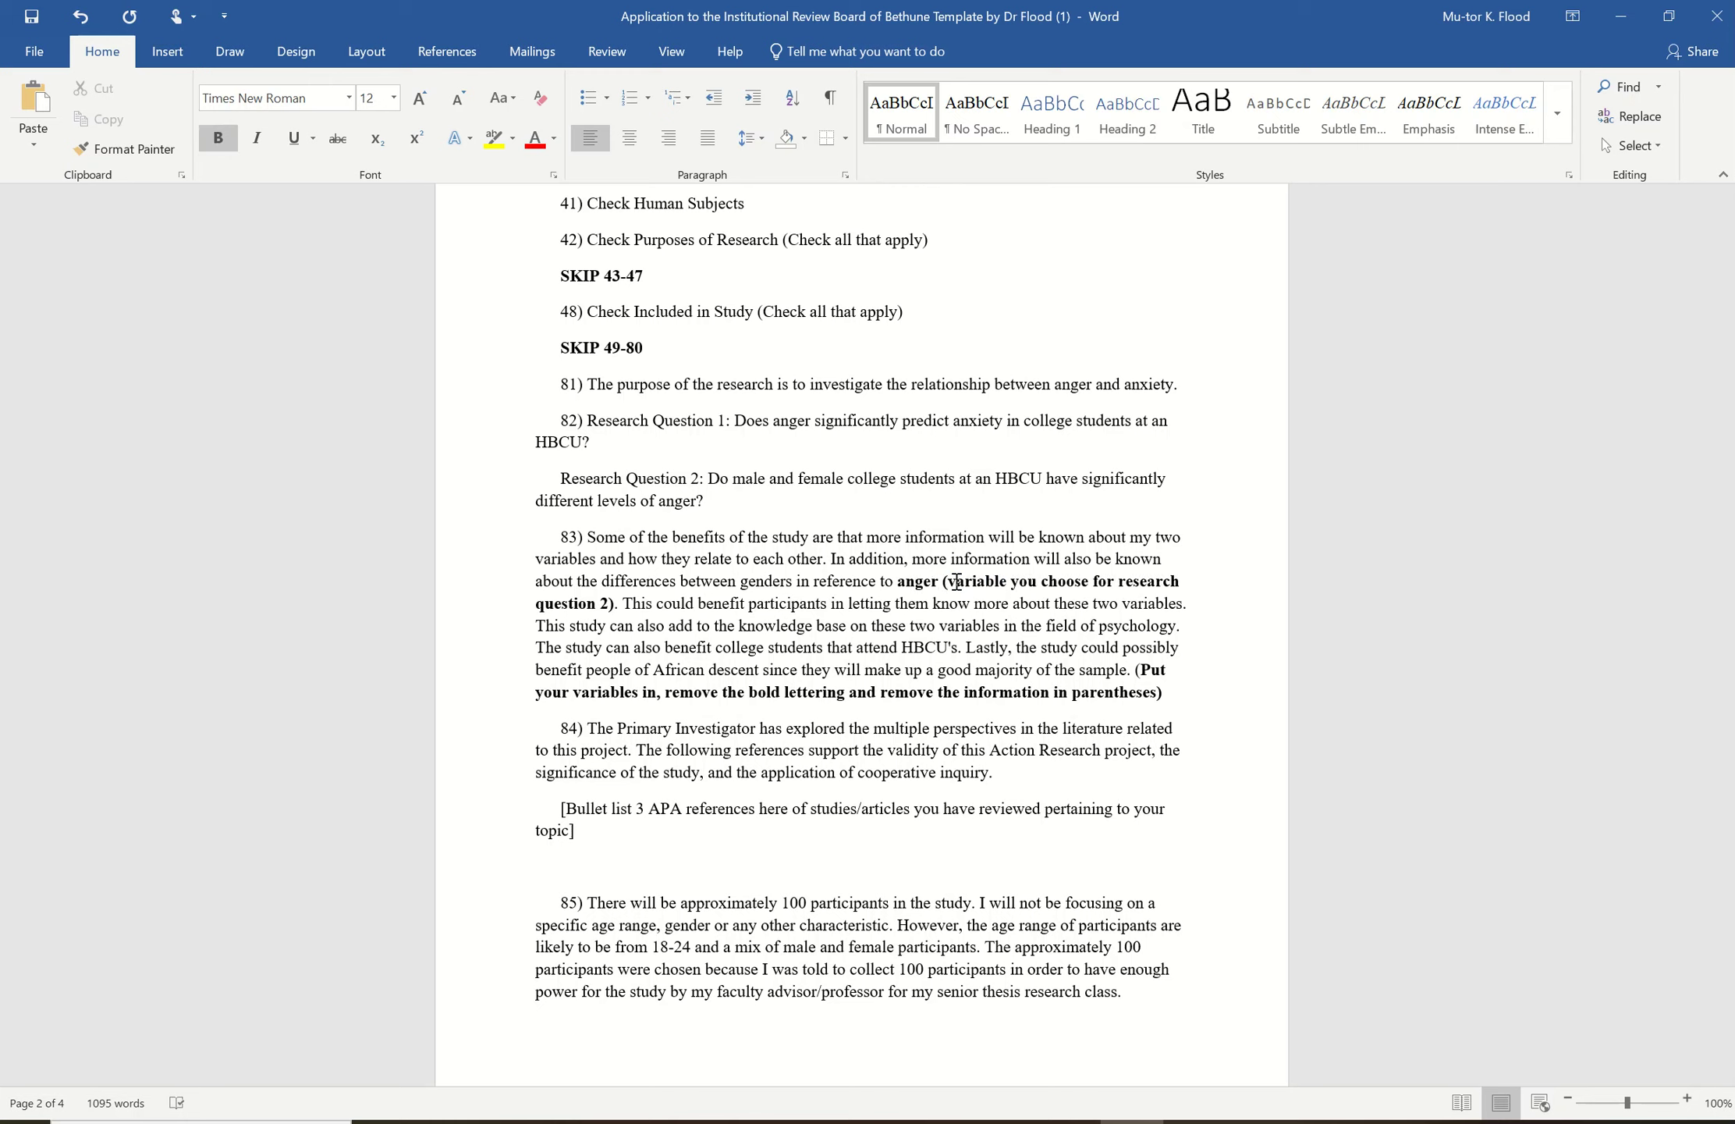
{"action": "left_click", "coordinate": [615, 605]}
{"action": "key", "text": "BackSpace"}
{"action": "key", "text": "BackSpace"}
{"action": "key", "text": "BackSpace"}
{"action": "key", "text": "BackSpace"}
{"action": "key", "text": "BackSpace"}
{"action": "key", "text": "BackSpace"}
{"action": "key", "text": "BackSpace"}
{"action": "key", "text": "BackSpace"}
{"action": "key", "text": "BackSpace"}
{"action": "key", "text": "BackSpace"}
{"action": "key", "text": "BackSpace"}
{"action": "key", "text": "BackSpace"}
{"action": "key", "text": "BackSpace"}
{"action": "key", "text": "BackSpace"}
{"action": "key", "text": "BackSpace"}
{"action": "key", "text": "BackSpace"}
{"action": "key", "text": "BackSpace"}
{"action": "key", "text": "BackSpace"}
{"action": "key", "text": "BackSpace"}
{"action": "key", "text": "BackSpace"}
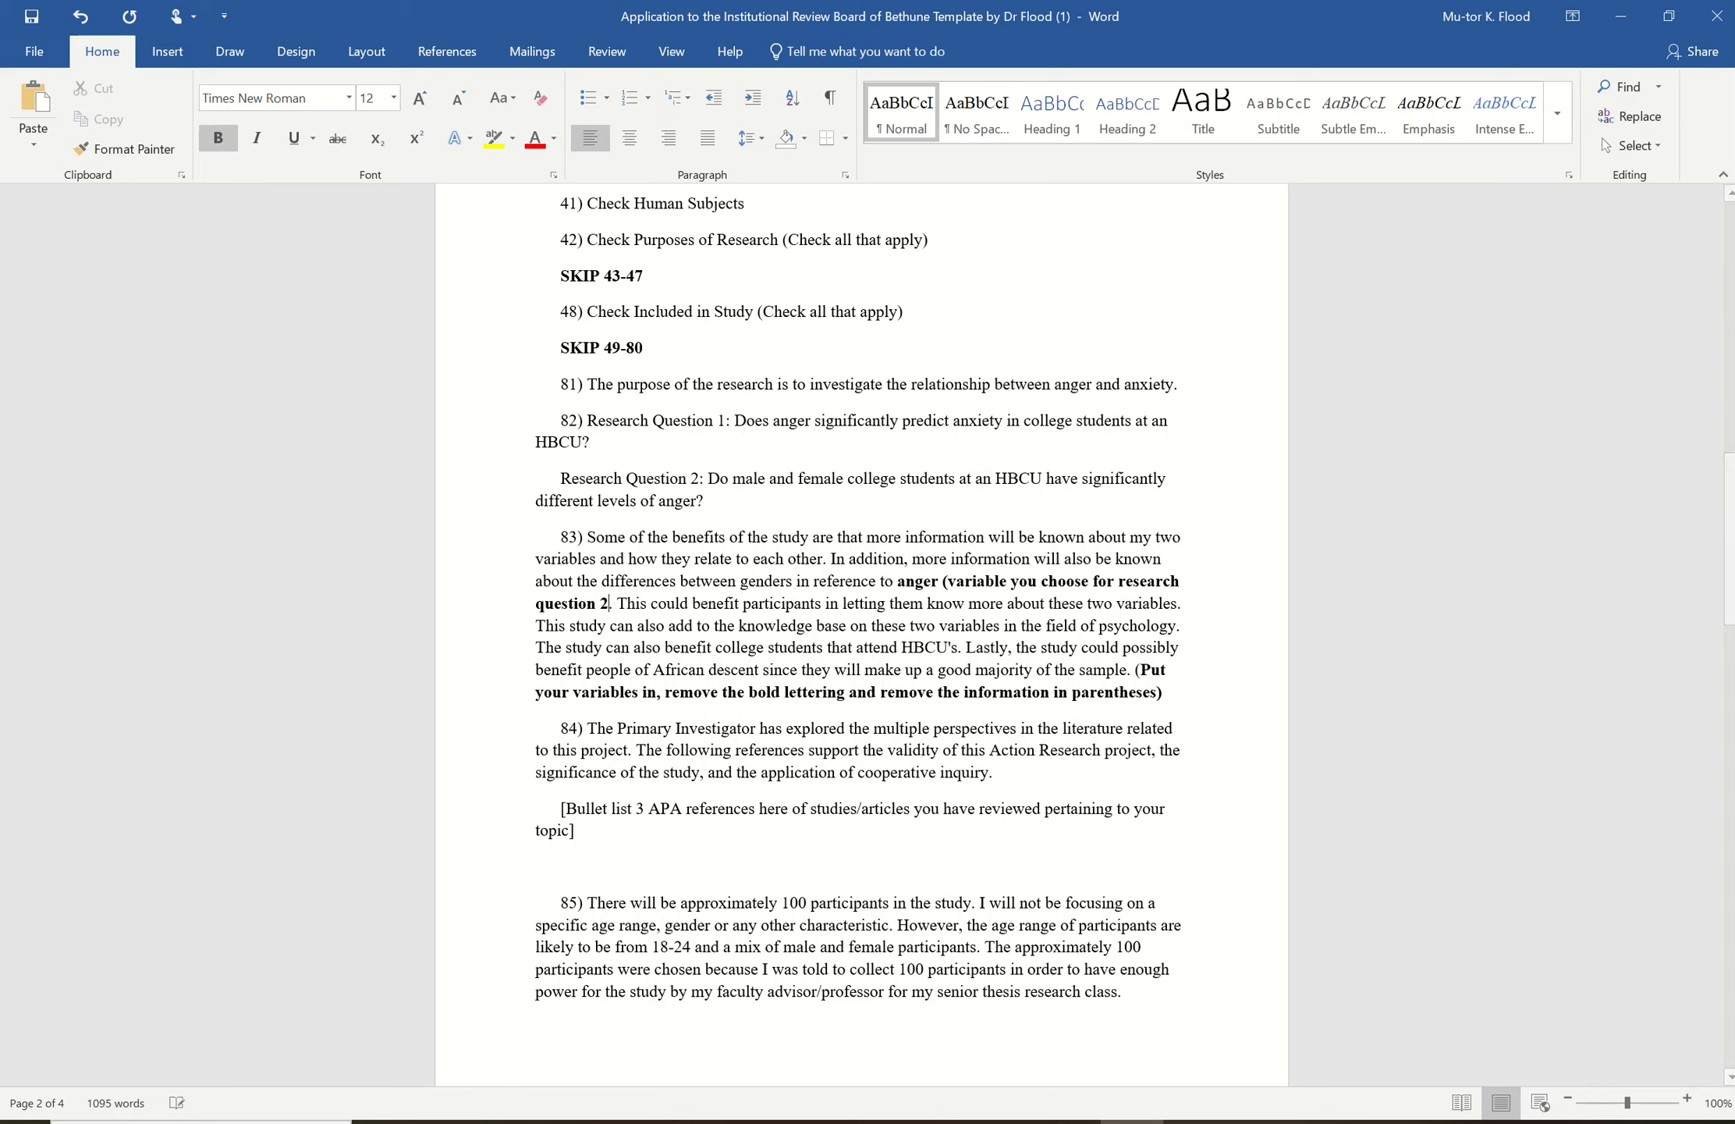
{"action": "key", "text": "BackSpace"}
{"action": "key", "text": "BackSpace"}
{"action": "key", "text": "BackSpace"}
{"action": "key", "text": "BackSpace"}
{"action": "key", "text": "BackSpace"}
{"action": "key", "text": "BackSpace"}
{"action": "key", "text": "BackSpace"}
{"action": "key", "text": "BackSpace"}
{"action": "key", "text": "BackSpace"}
{"action": "key", "text": "BackSpace"}
{"action": "key", "text": "BackSpace"}
{"action": "key", "text": "BackSpace"}
{"action": "key", "text": "BackSpace"}
{"action": "key", "text": "BackSpace"}
{"action": "key", "text": "BackSpace"}
{"action": "key", "text": "BackSpace"}
{"action": "key", "text": "BackSpace"}
{"action": "key", "text": "BackSpace"}
{"action": "key", "text": "BackSpace"}
{"action": "key", "text": "BackSpace"}
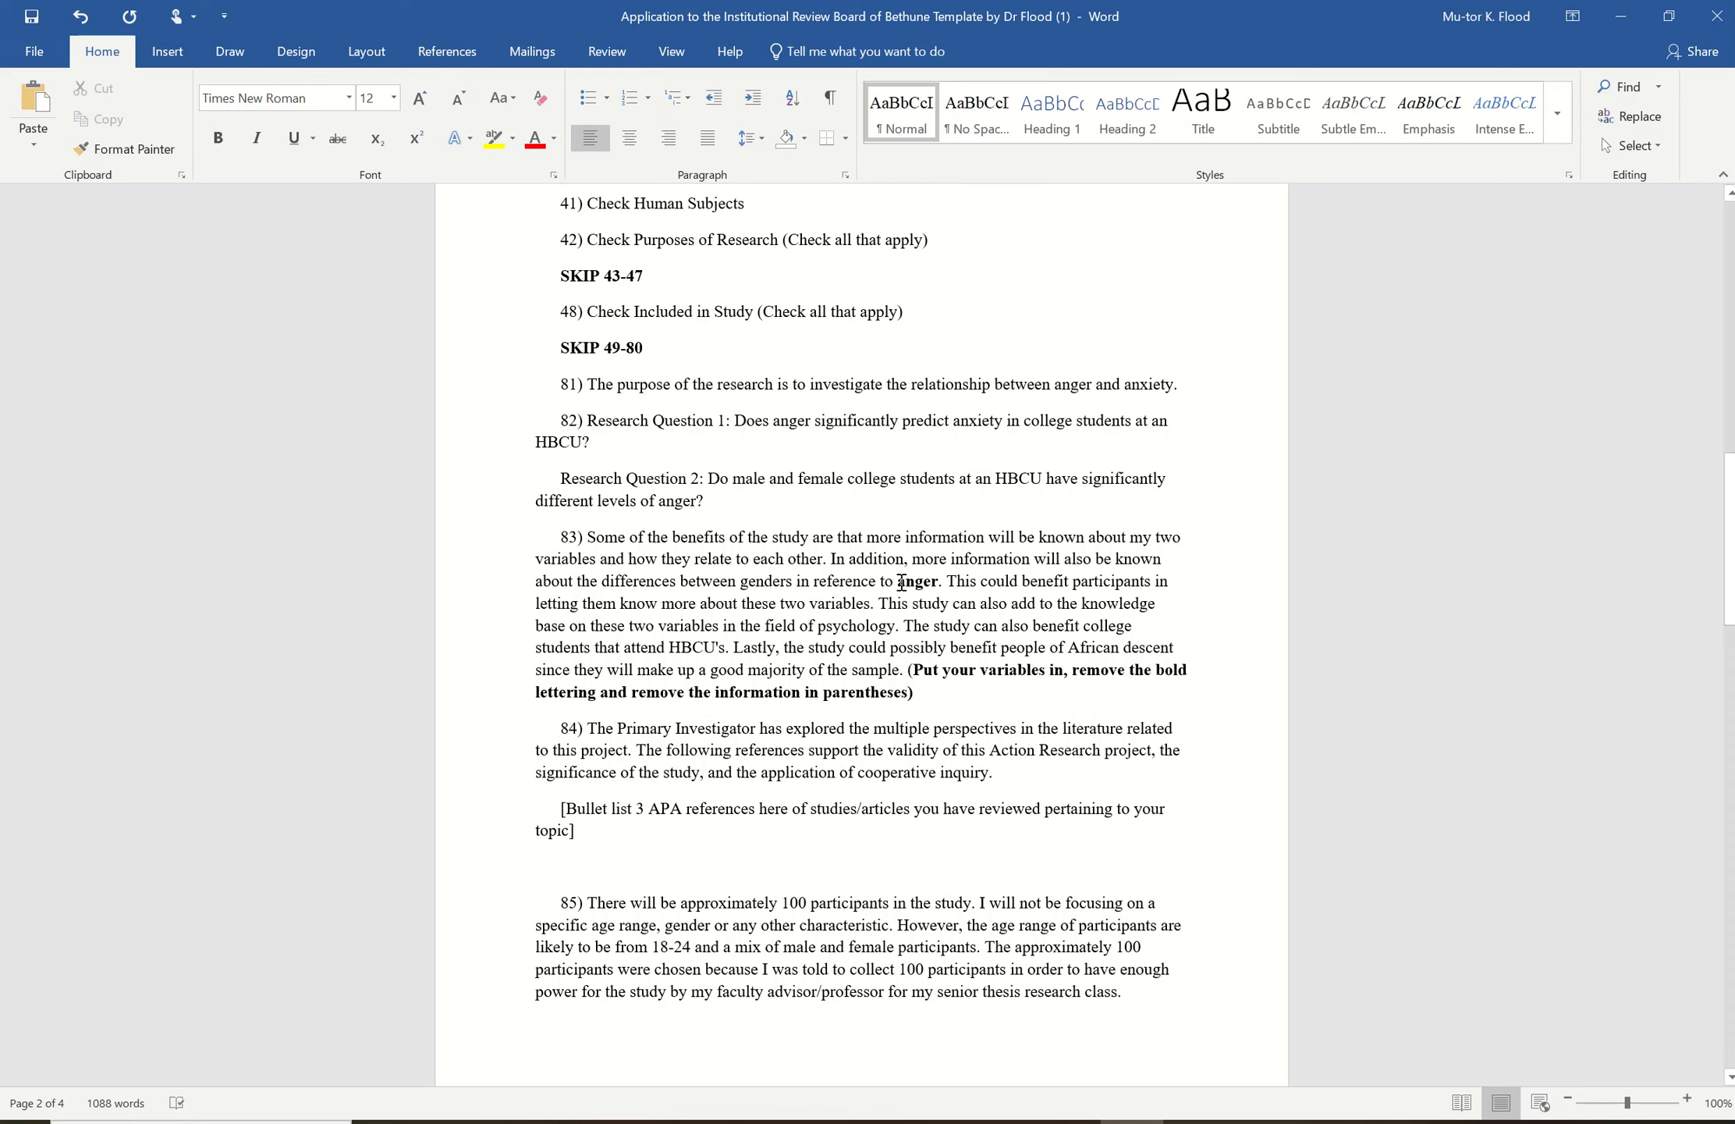
- Unbold anger and delete the bracketed instruction ending answer 83
{"action": "left_click_drag", "start_coordinate": [897, 582], "coordinate": [938, 586]}
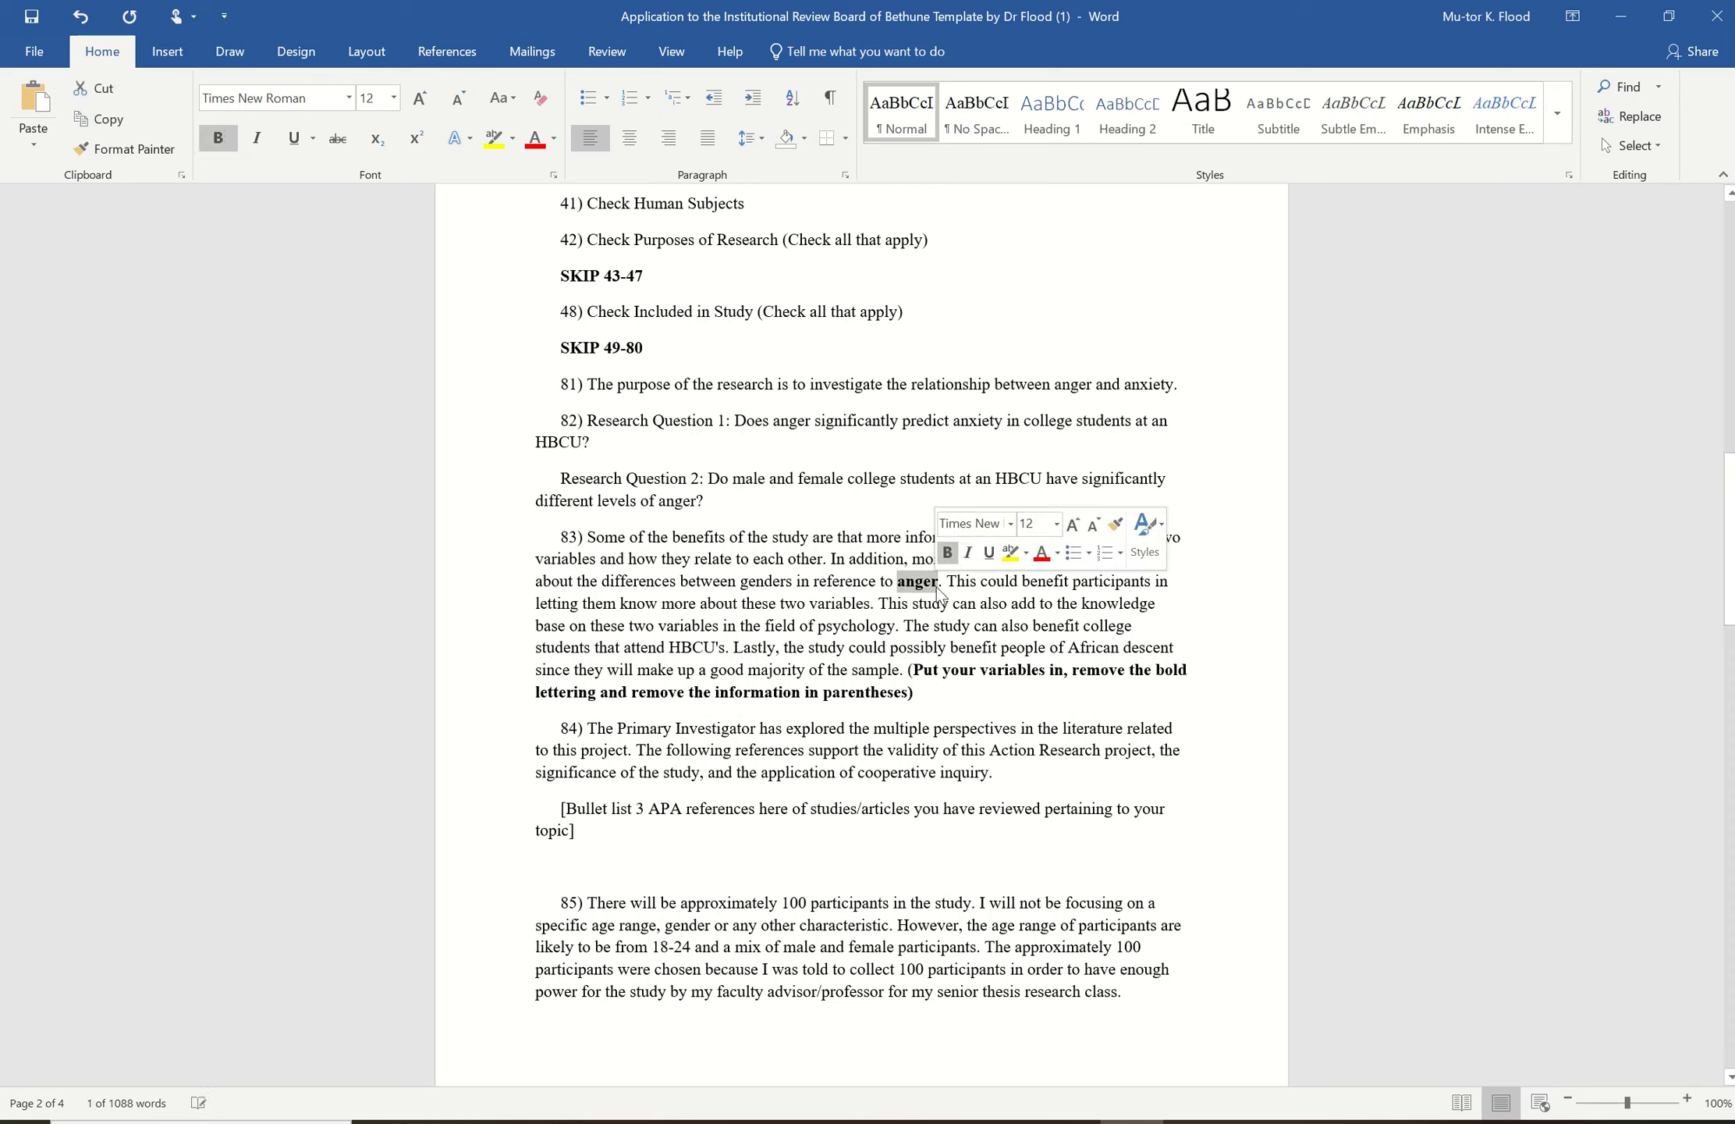
{"action": "left_click", "coordinate": [219, 140]}
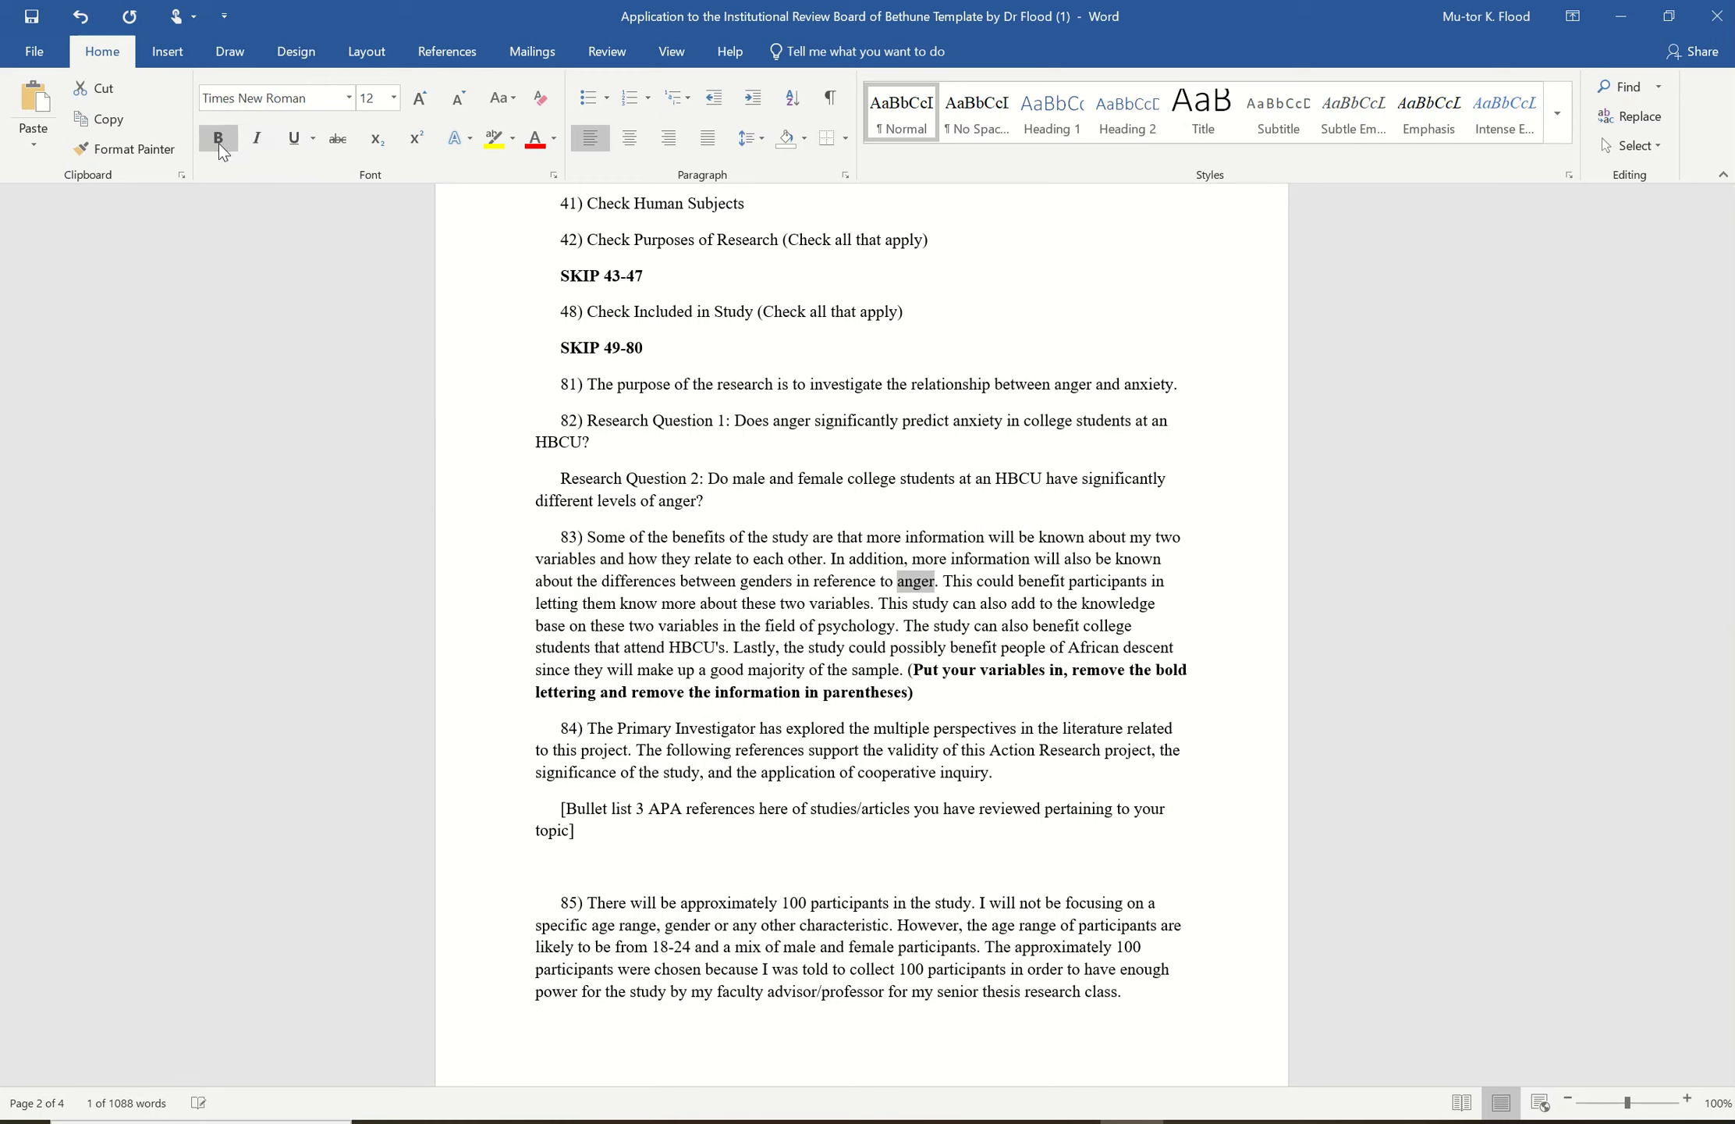
{"action": "left_click", "coordinate": [915, 692]}
{"action": "key", "text": "BackSpace"}
{"action": "key", "text": "BackSpace"}
{"action": "key", "text": "BackSpace"}
{"action": "key", "text": "BackSpace"}
{"action": "key", "text": "BackSpace"}
{"action": "key", "text": "BackSpace"}
{"action": "key", "text": "BackSpace"}
{"action": "key", "text": "BackSpace"}
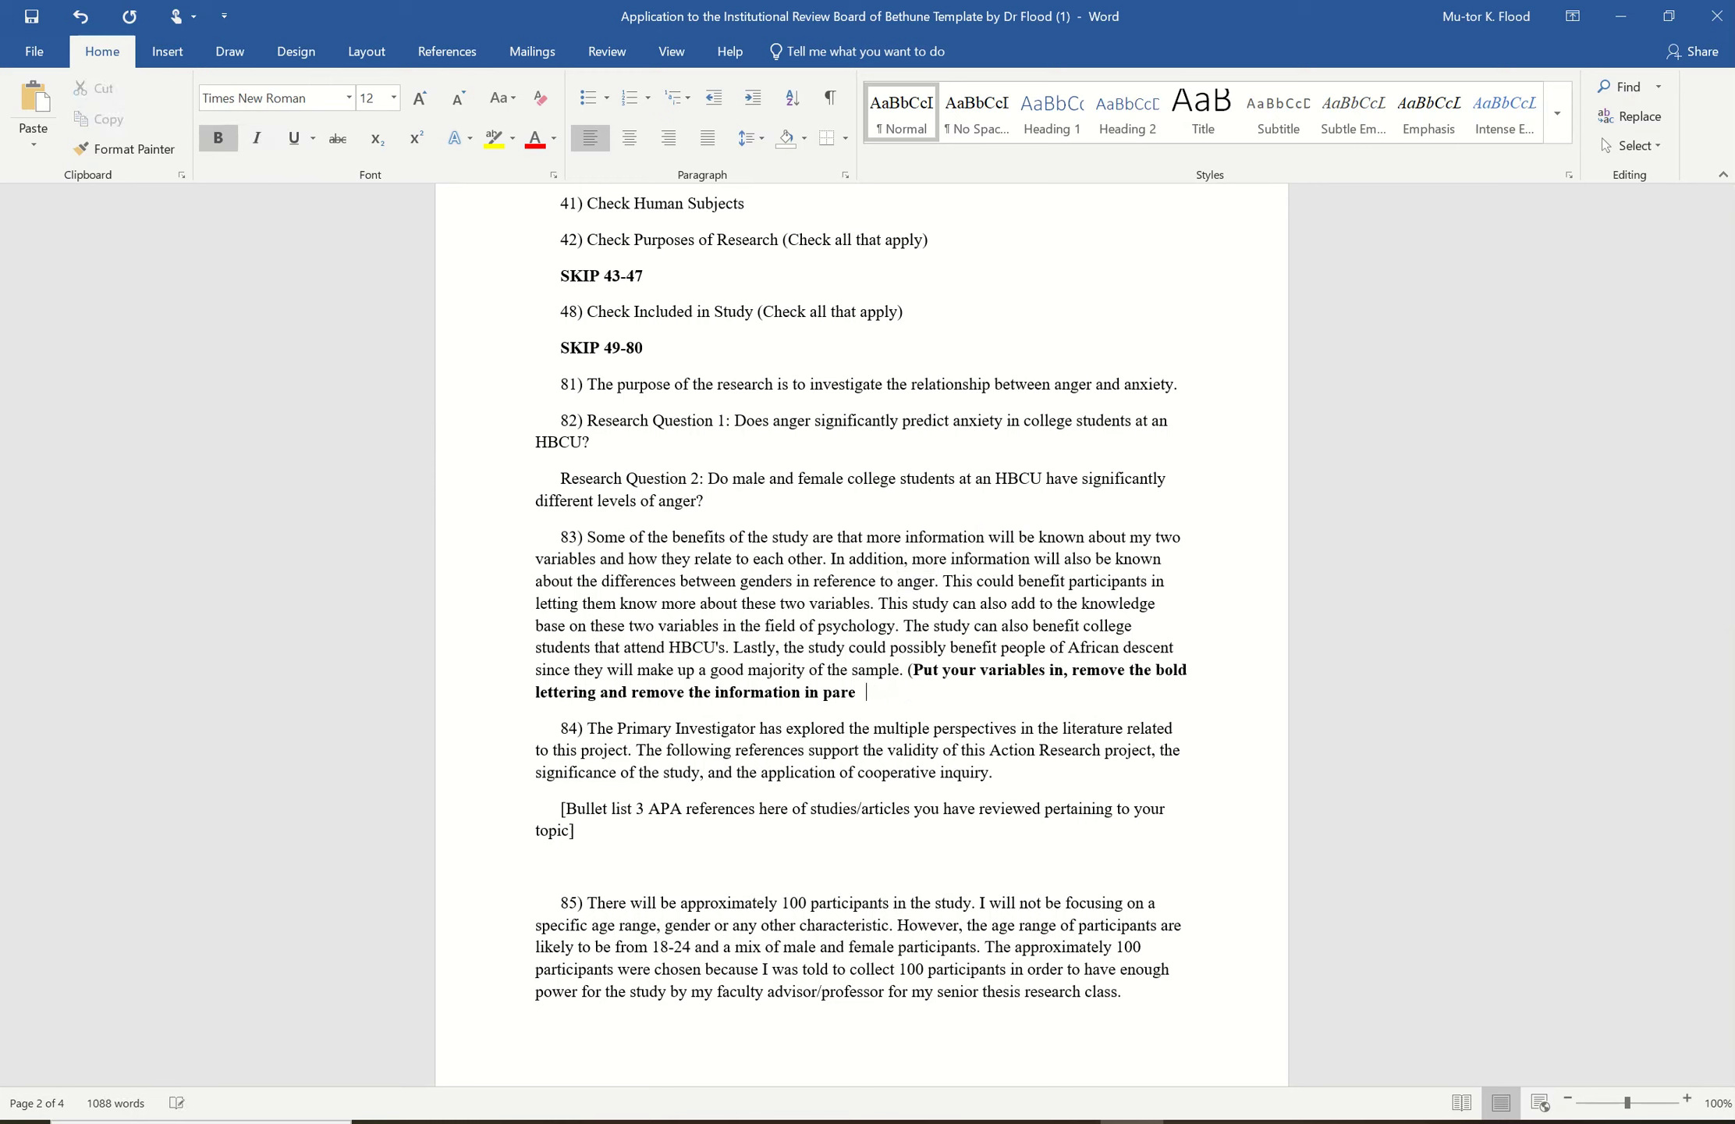
{"action": "key", "text": "BackSpace"}
{"action": "key", "text": "BackSpace"}
{"action": "key", "text": "BackSpace"}
{"action": "key", "text": "BackSpace"}
{"action": "key", "text": "BackSpace"}
{"action": "key", "text": "BackSpace"}
{"action": "key", "text": "BackSpace"}
{"action": "key", "text": "BackSpace"}
{"action": "key", "text": "BackSpace"}
{"action": "key", "text": "BackSpace"}
{"action": "key", "text": "BackSpace"}
{"action": "key", "text": "BackSpace"}
{"action": "key", "text": "BackSpace"}
{"action": "key", "text": "BackSpace"}
{"action": "key", "text": "BackSpace"}
{"action": "key", "text": "BackSpace"}
{"action": "key", "text": "BackSpace"}
{"action": "key", "text": "BackSpace"}
{"action": "key", "text": "BackSpace"}
{"action": "key", "text": "BackSpace"}
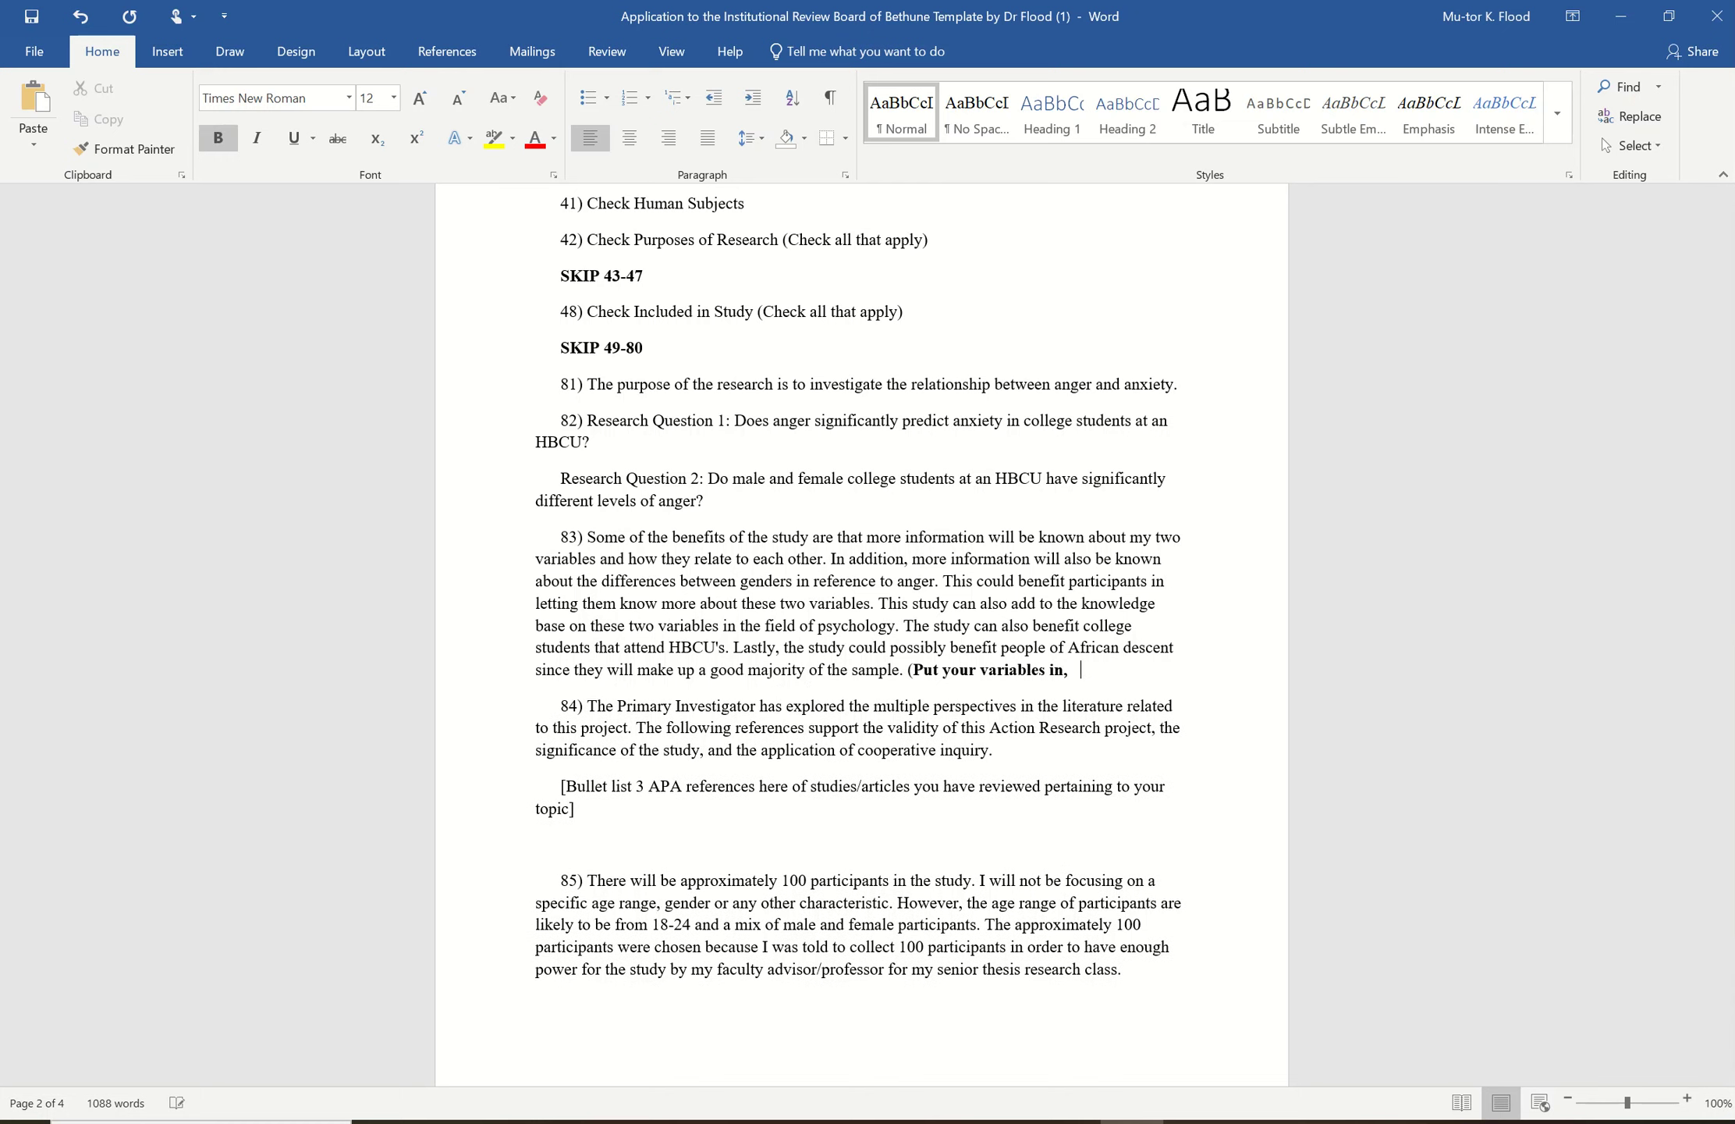
{"action": "key", "text": "BackSpace"}
{"action": "key", "text": "BackSpace"}
{"action": "key", "text": "BackSpace"}
{"action": "key", "text": "BackSpace"}
{"action": "key", "text": "BackSpace"}
{"action": "key", "text": "BackSpace"}
{"action": "key", "text": "BackSpace"}
{"action": "key", "text": "BackSpace"}
{"action": "key", "text": "BackSpace"}
{"action": "key", "text": "BackSpace"}
{"action": "key", "text": "BackSpace"}
{"action": "key", "text": "BackSpace"}
{"action": "key", "text": "BackSpace"}
{"action": "key", "text": "BackSpace"}
{"action": "key", "text": "BackSpace"}
{"action": "key", "text": "BackSpace"}
{"action": "key", "text": "BackSpace"}
{"action": "key", "text": "BackSpace"}
{"action": "key", "text": "BackSpace"}
{"action": "key", "text": "BackSpace"}
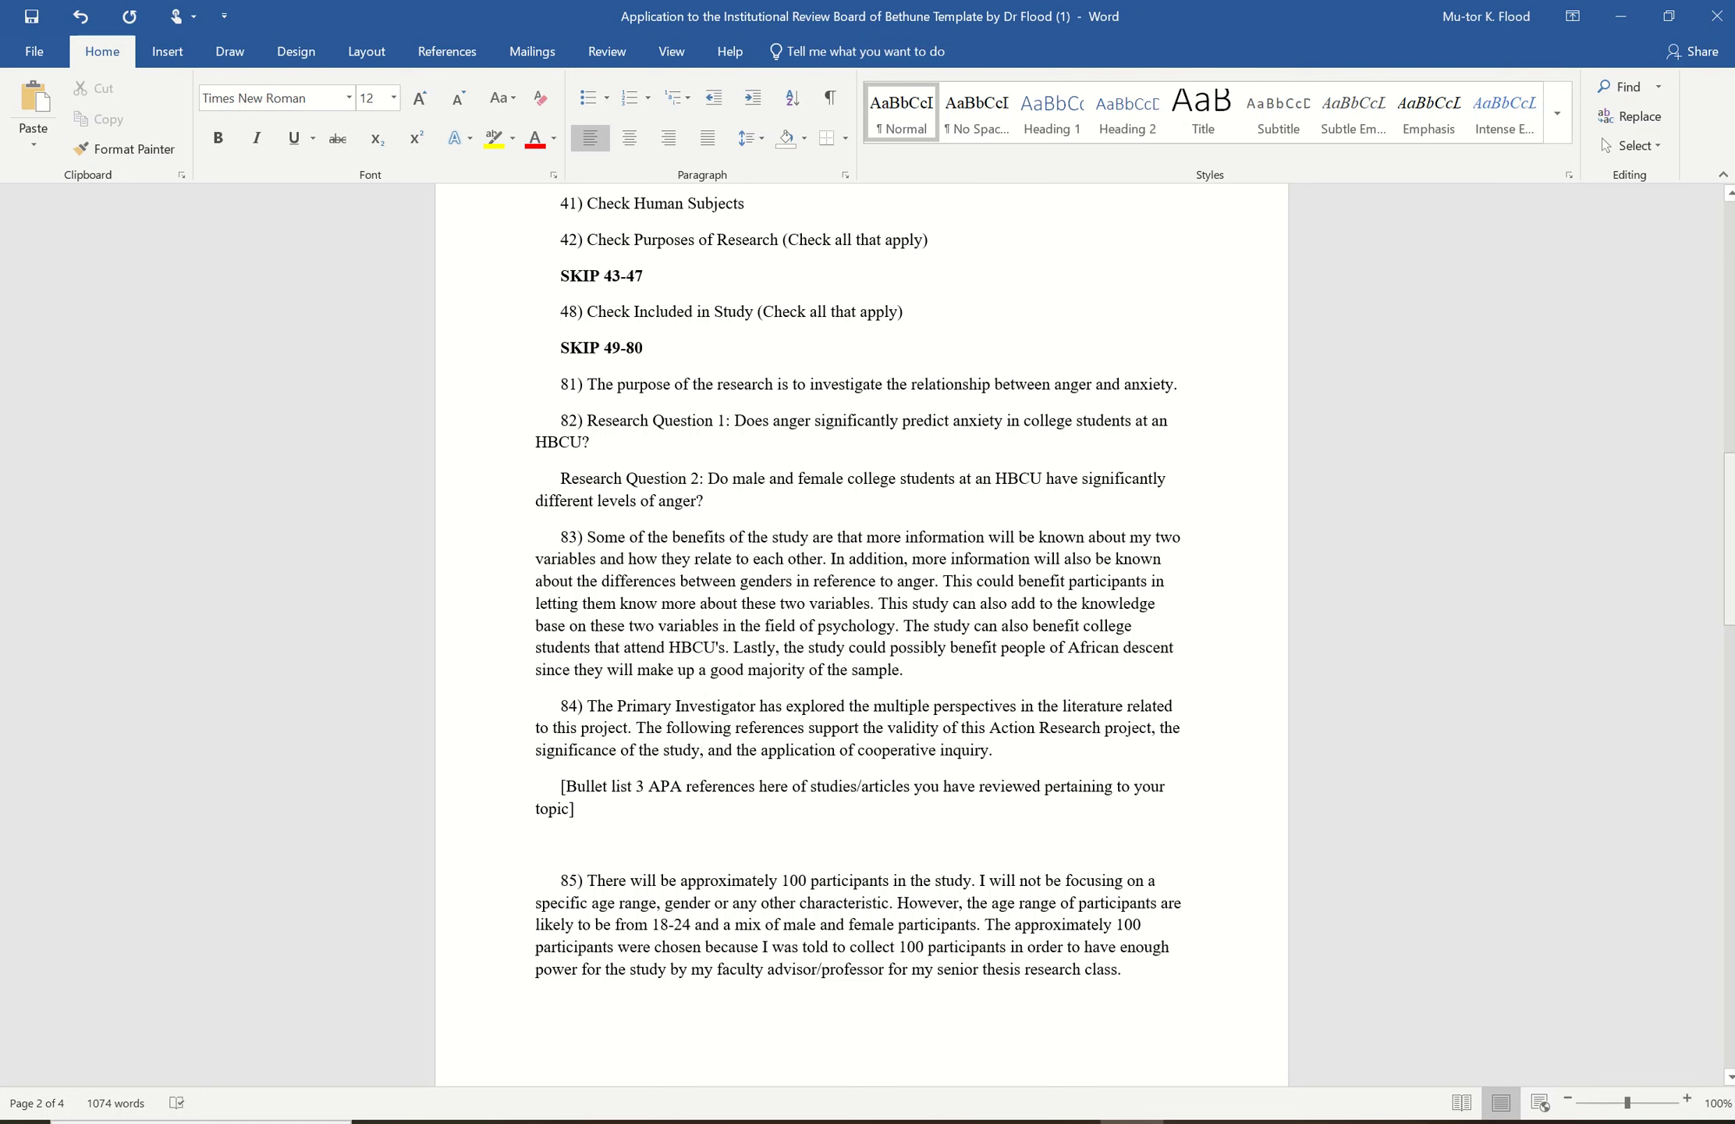
- Review the finished answer document, dock Word on the left half, and bring up the REDCap form
{"action": "left_click_drag", "start_coordinate": [1727, 487], "coordinate": [1713, 537]}
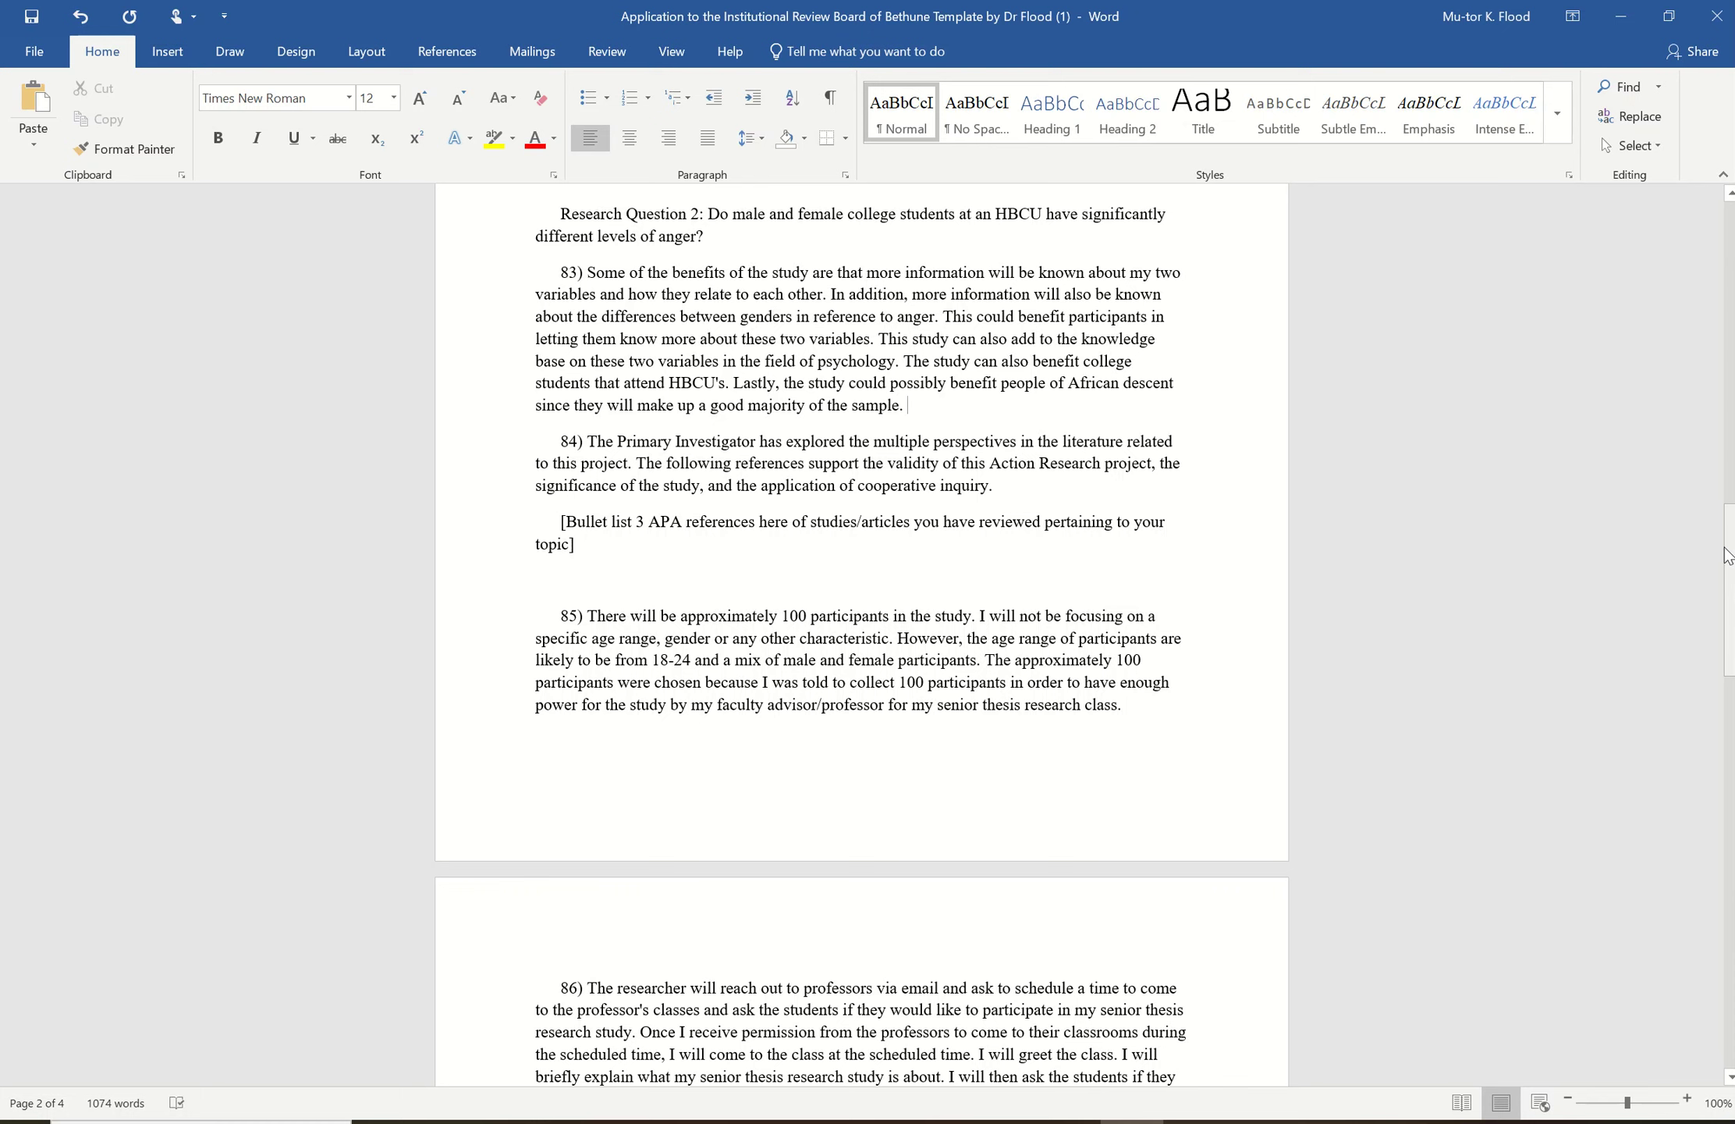
{"action": "left_click_drag", "start_coordinate": [1728, 554], "coordinate": [1724, 935]}
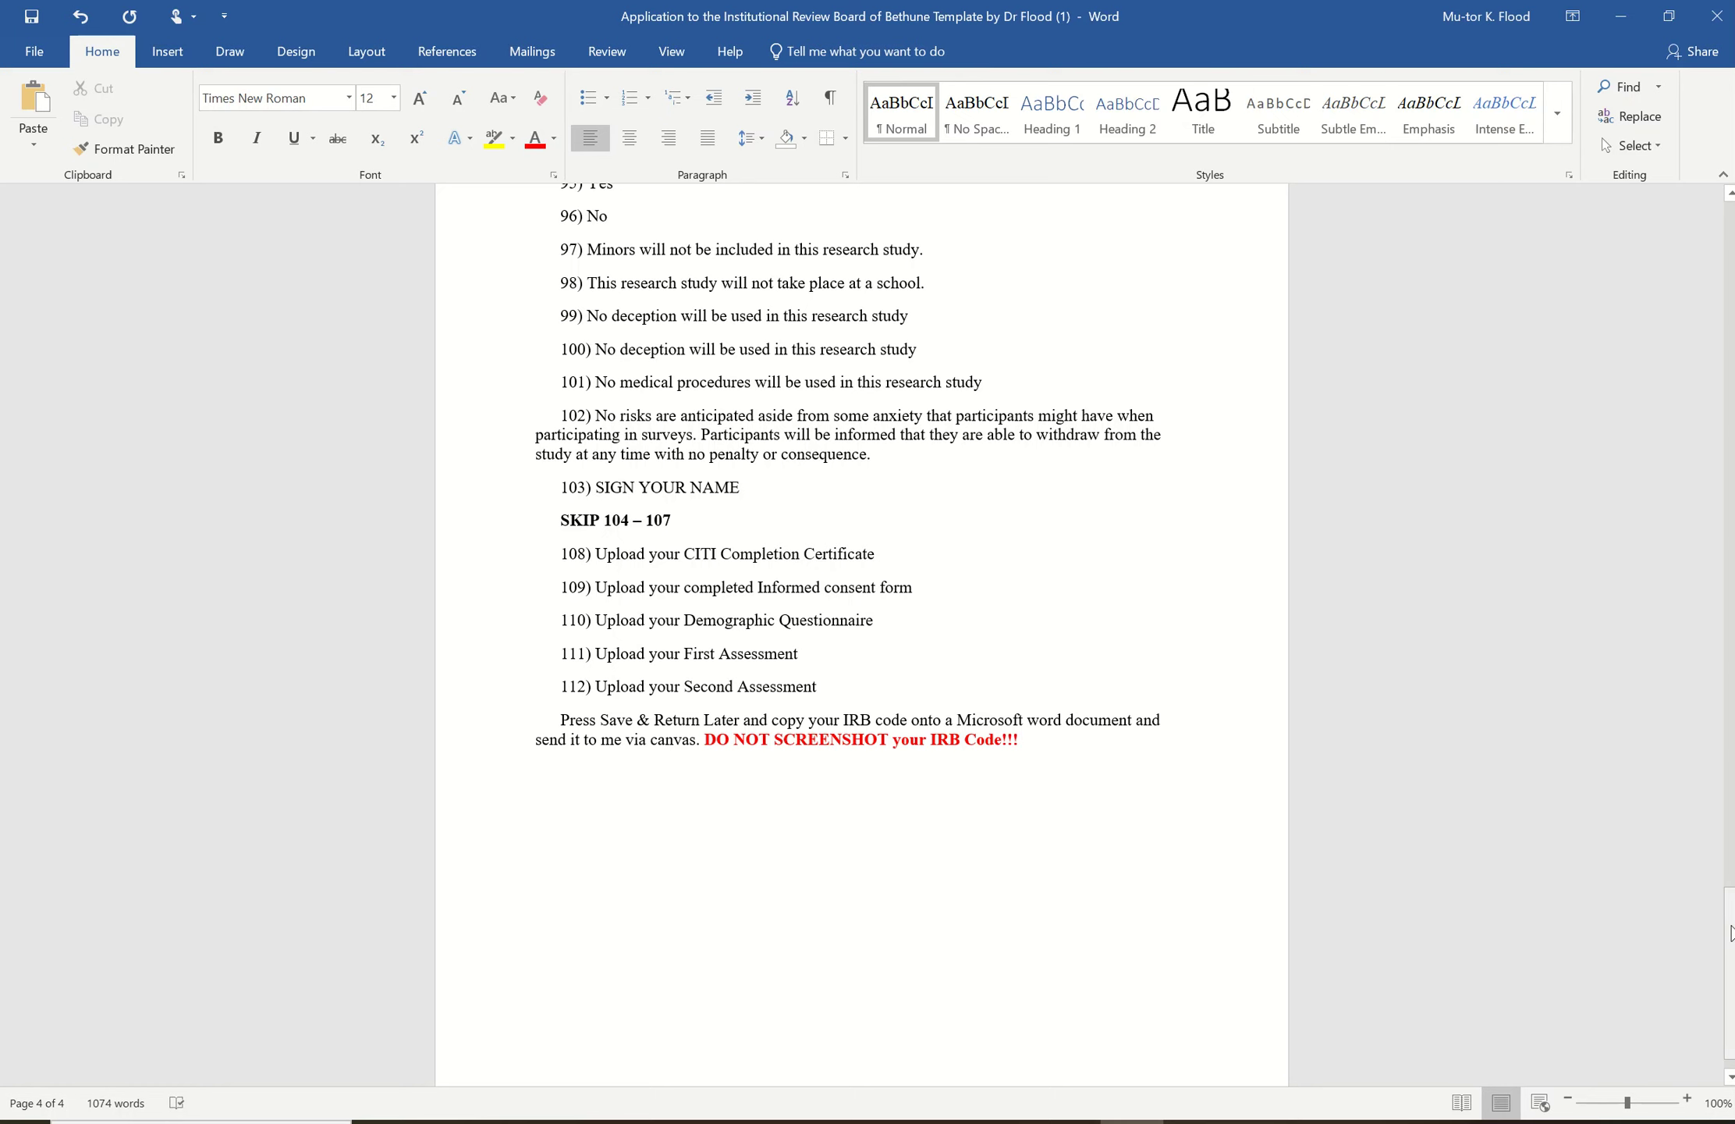
{"action": "left_click_drag", "start_coordinate": [1727, 938], "coordinate": [1727, 288]}
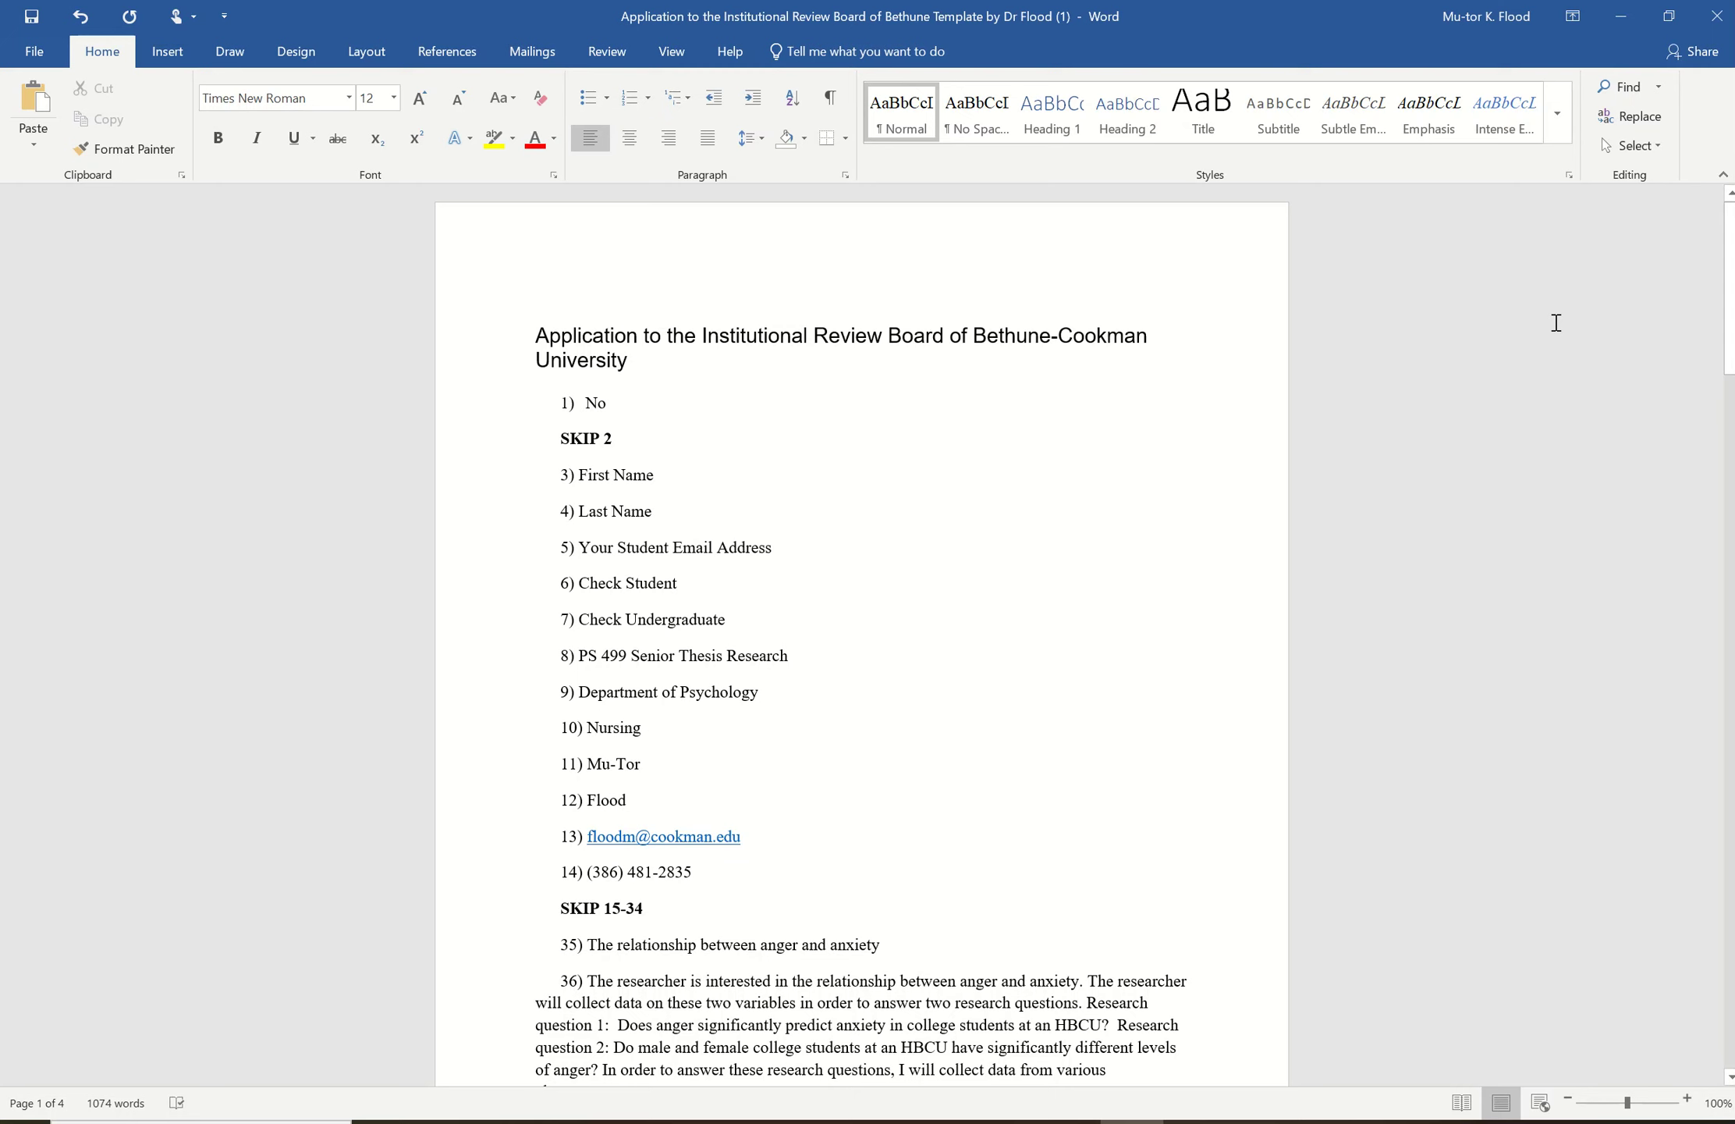
{"action": "left_click", "coordinate": [1677, 15]}
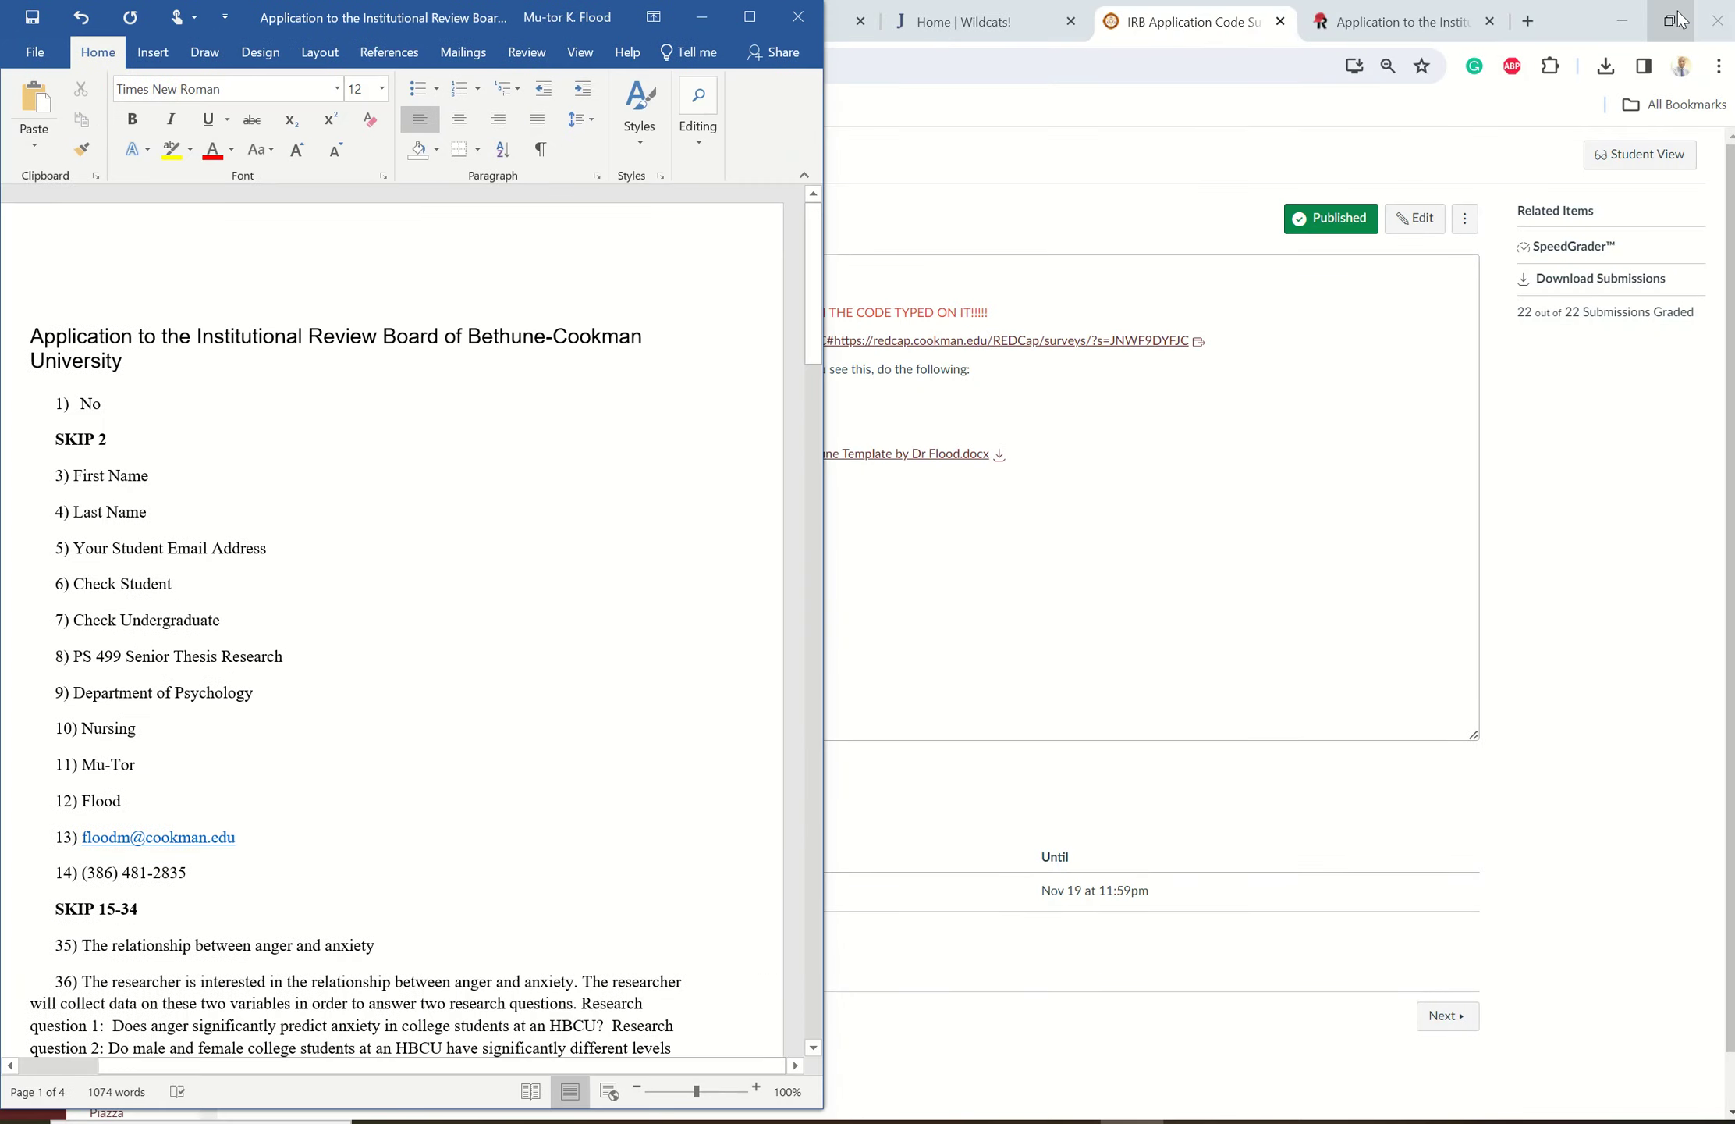
{"action": "left_click", "coordinate": [1406, 17]}
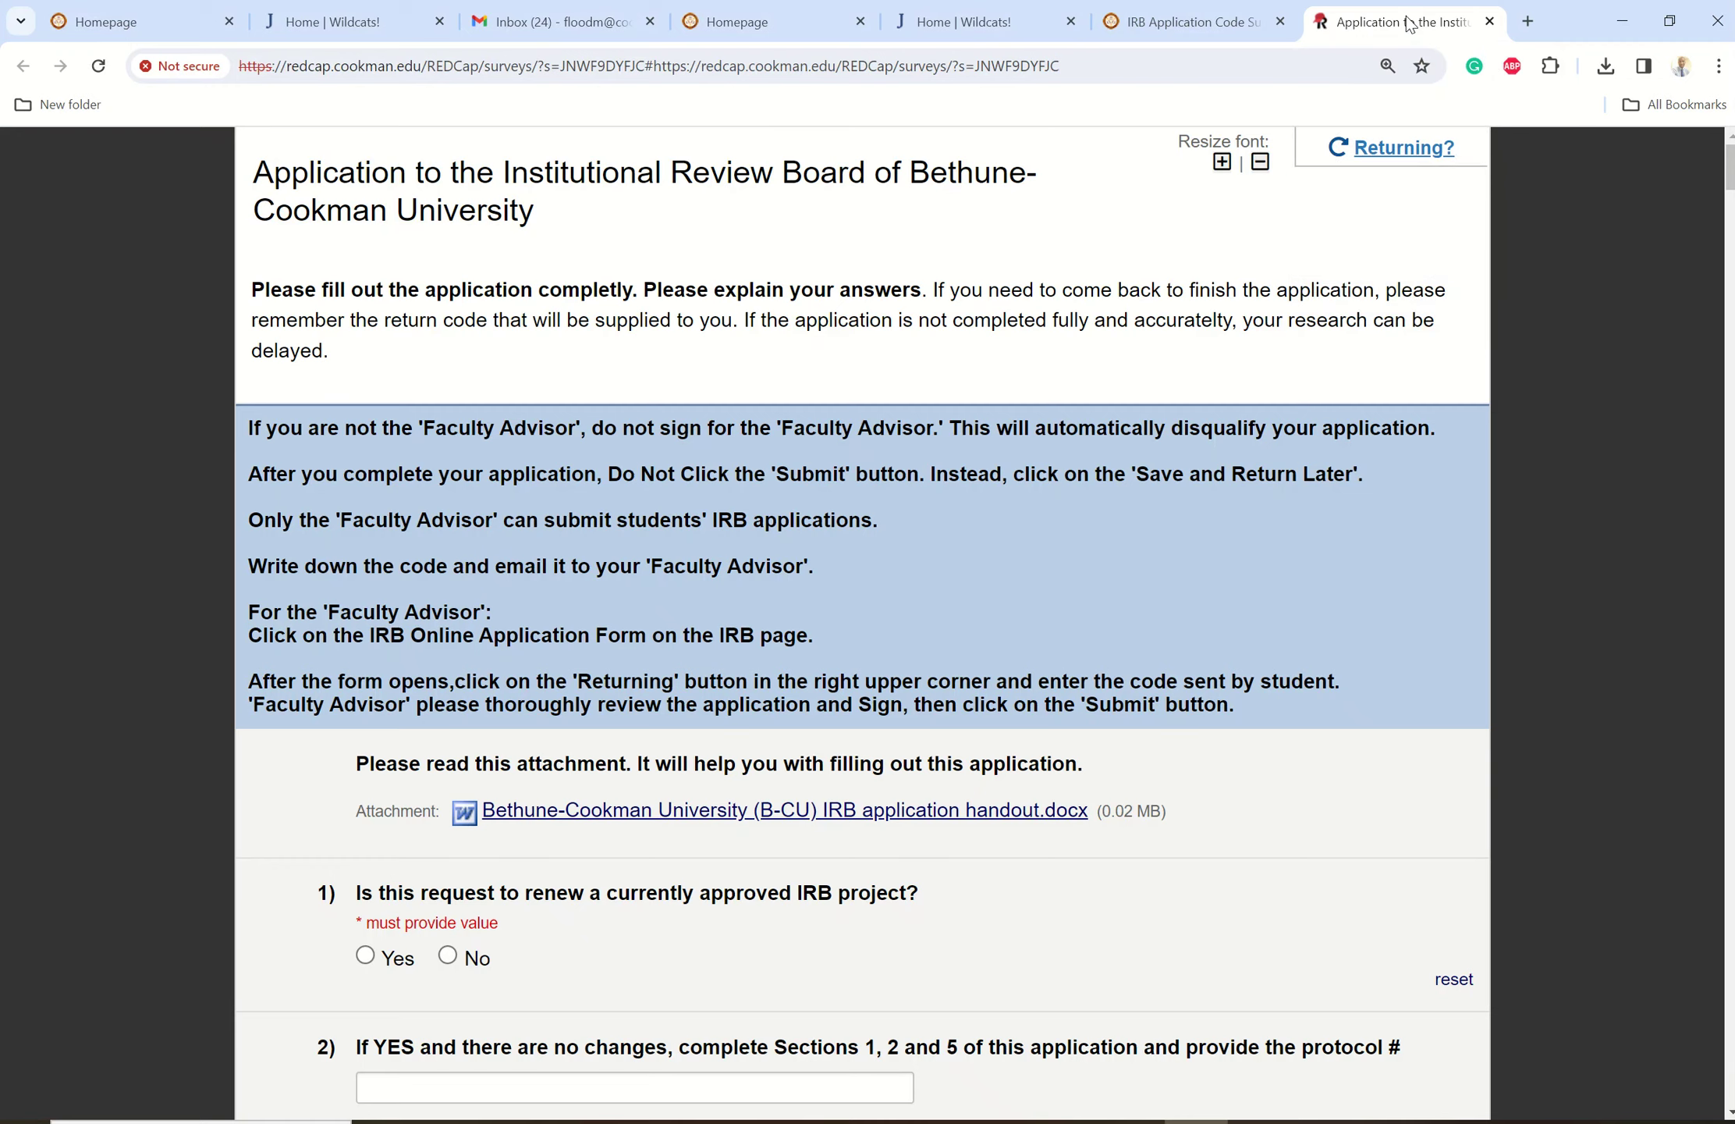
- Dock the browser on the right half and answer No to the renewal question
{"action": "left_click", "coordinate": [1670, 23]}
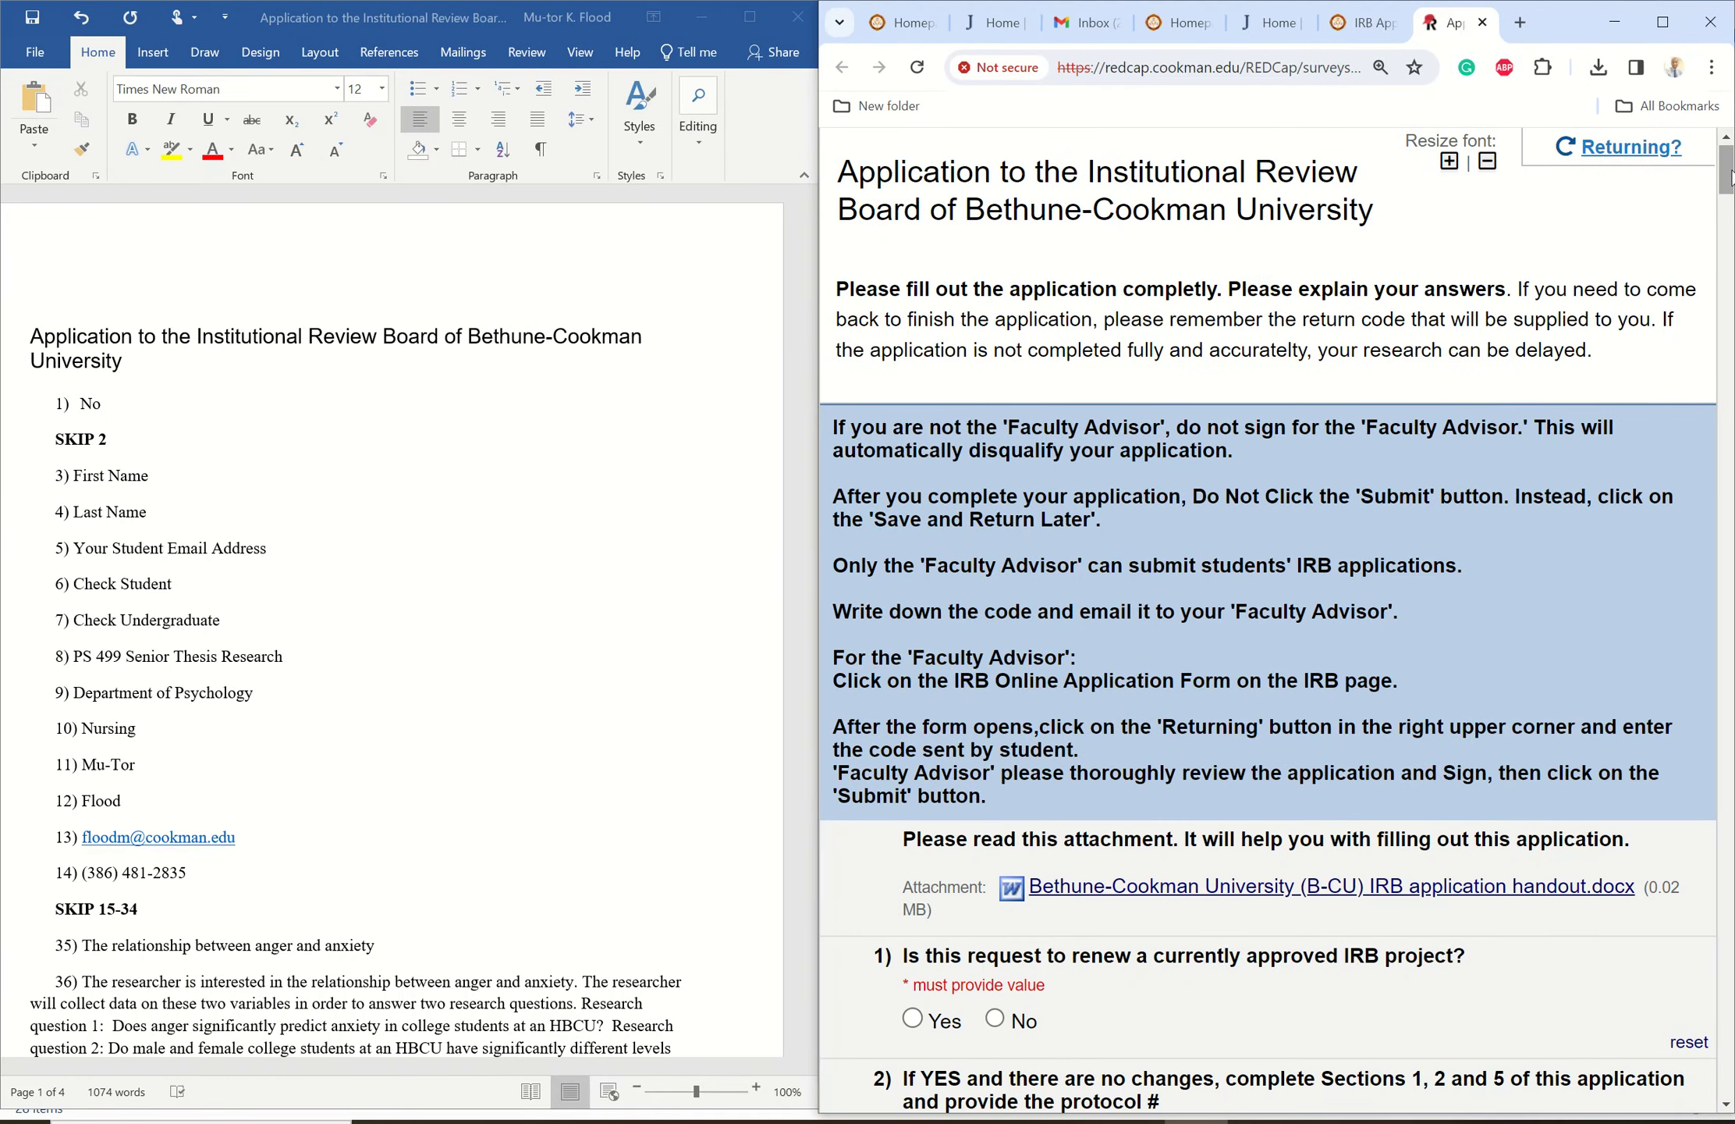
{"action": "scroll", "coordinate": [1727, 178], "scroll_direction": "down", "scroll_amount": 6}
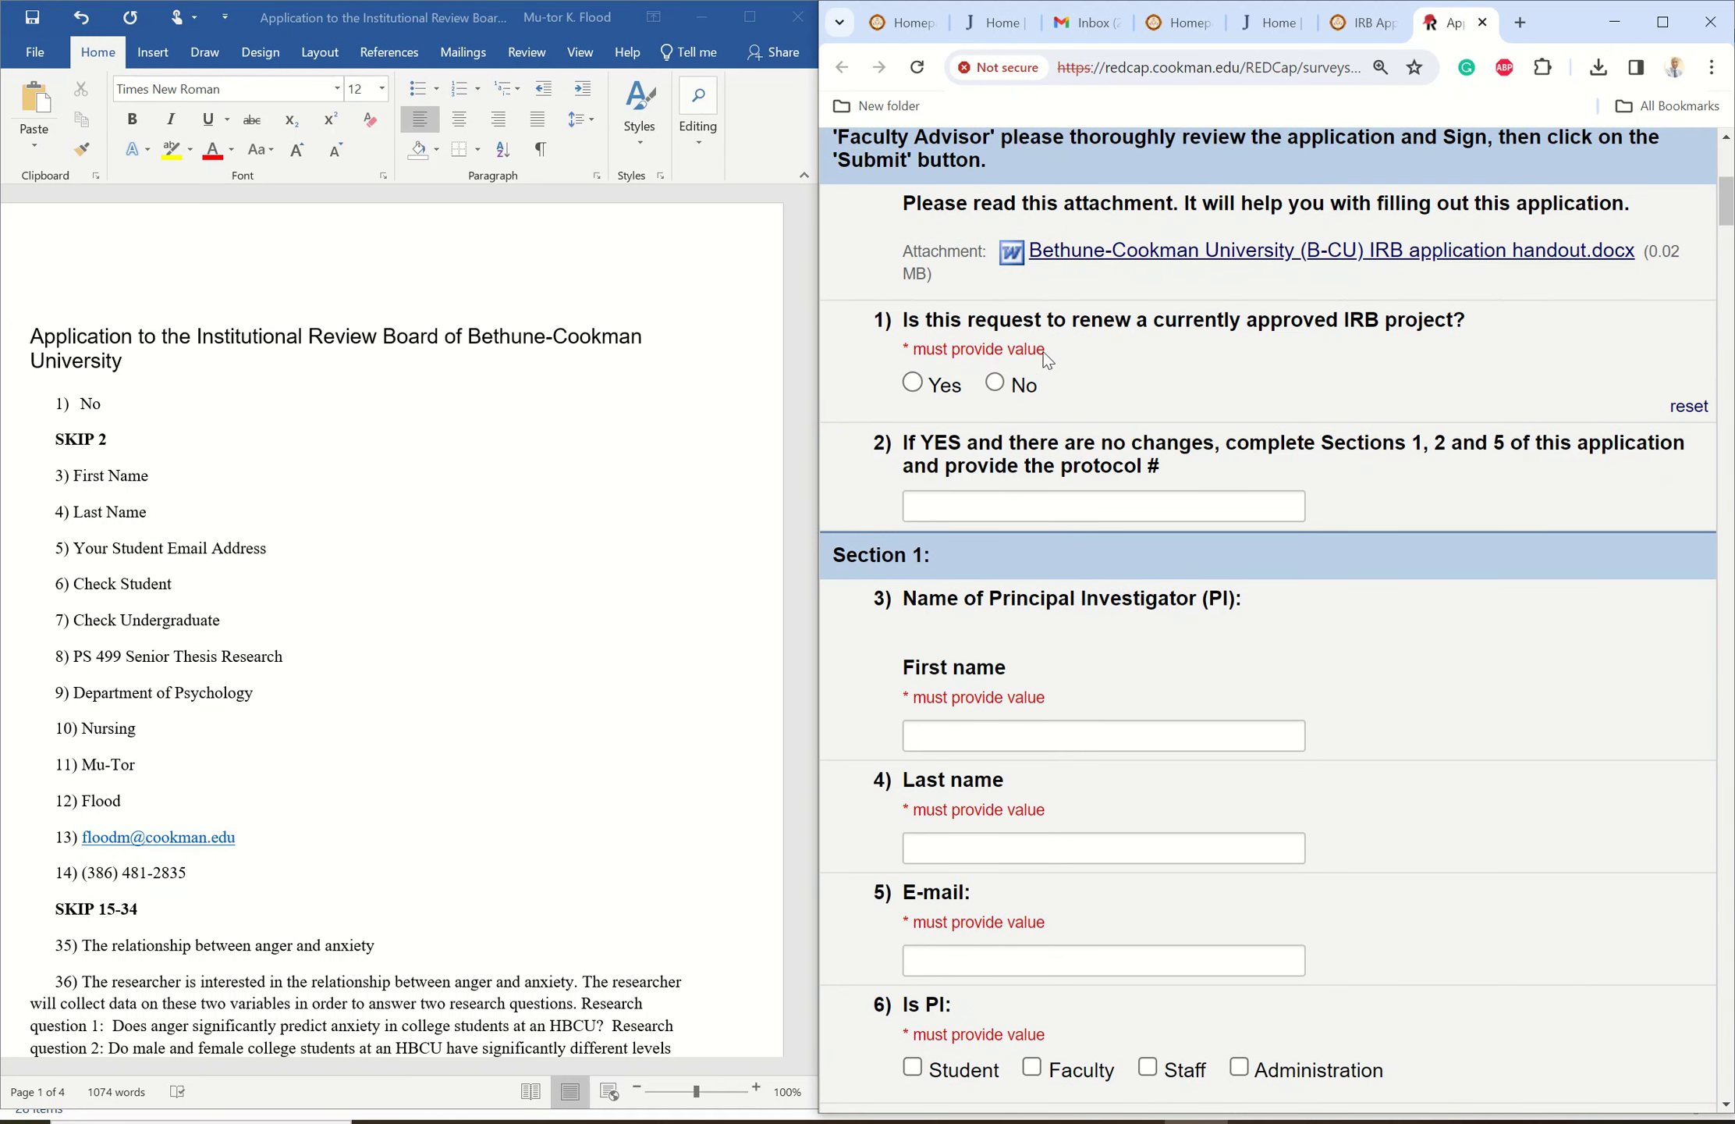
{"action": "left_click", "coordinate": [995, 382]}
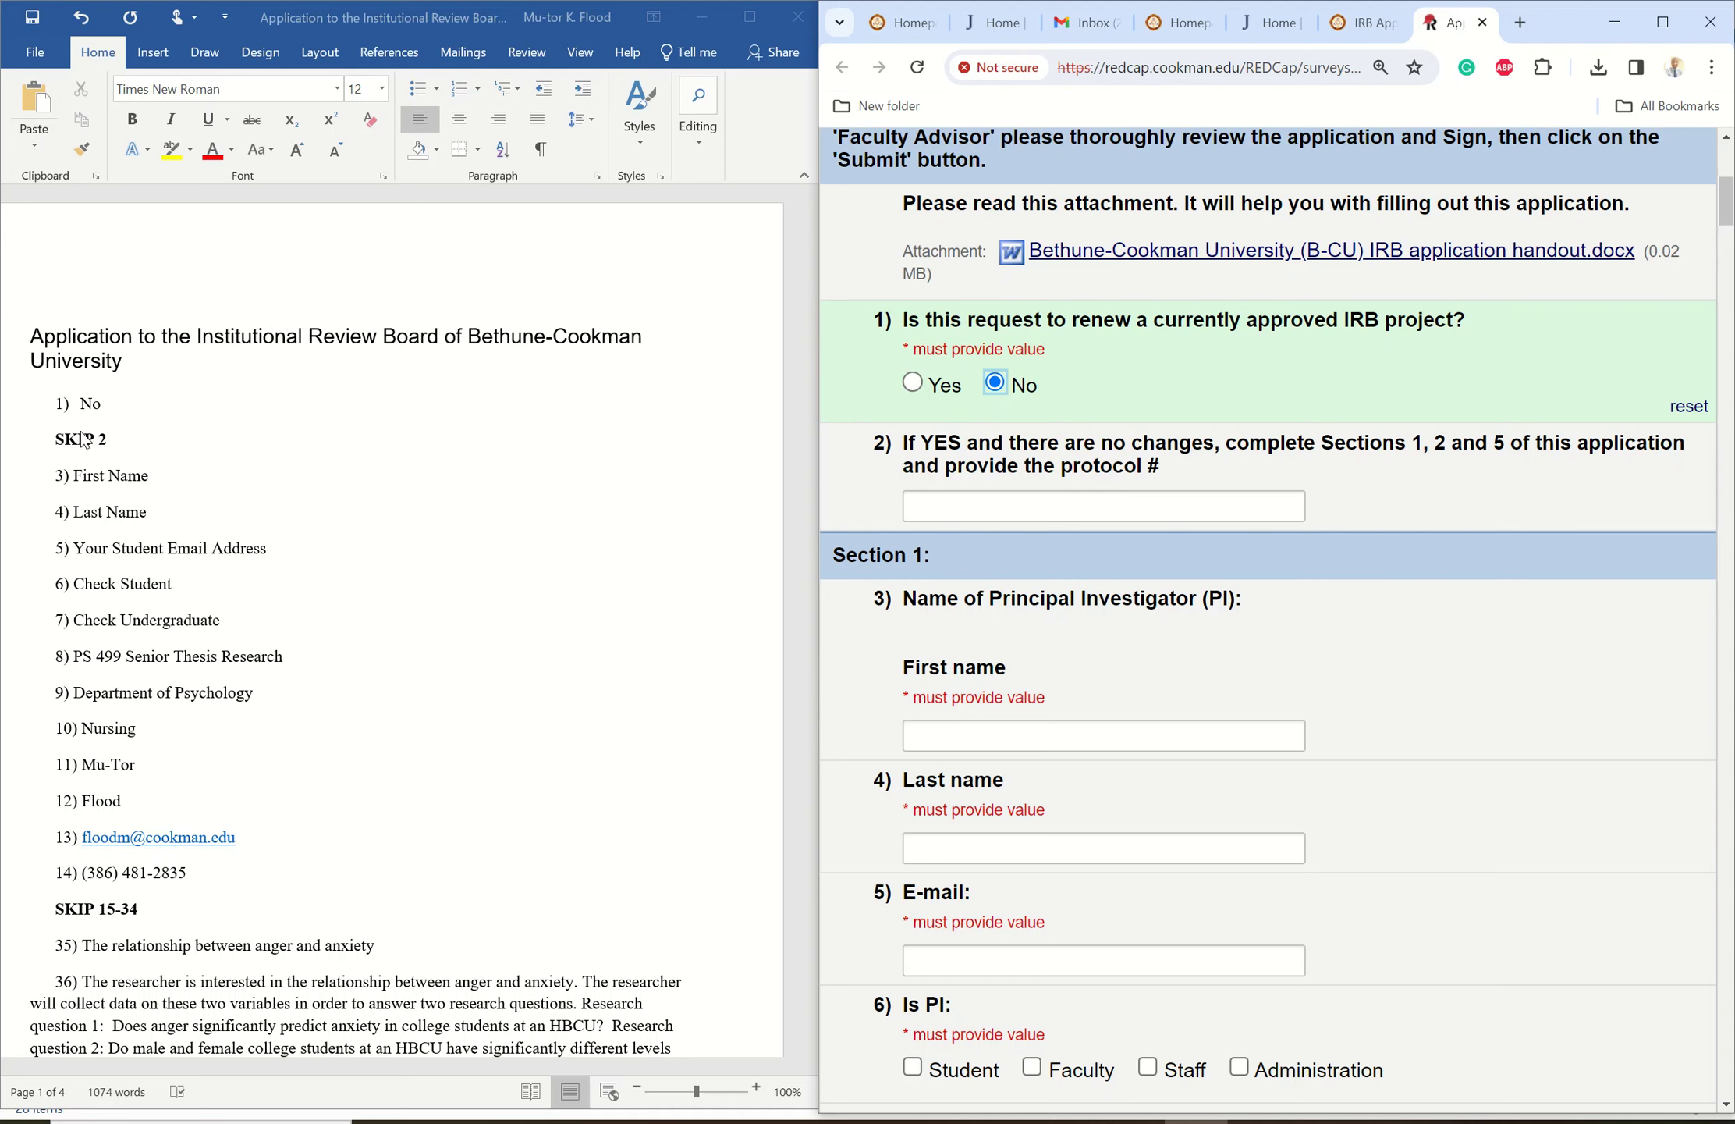
- Enter the Principal Investigator's first name, last name and e-mail address
{"action": "left_click", "coordinate": [967, 732]}
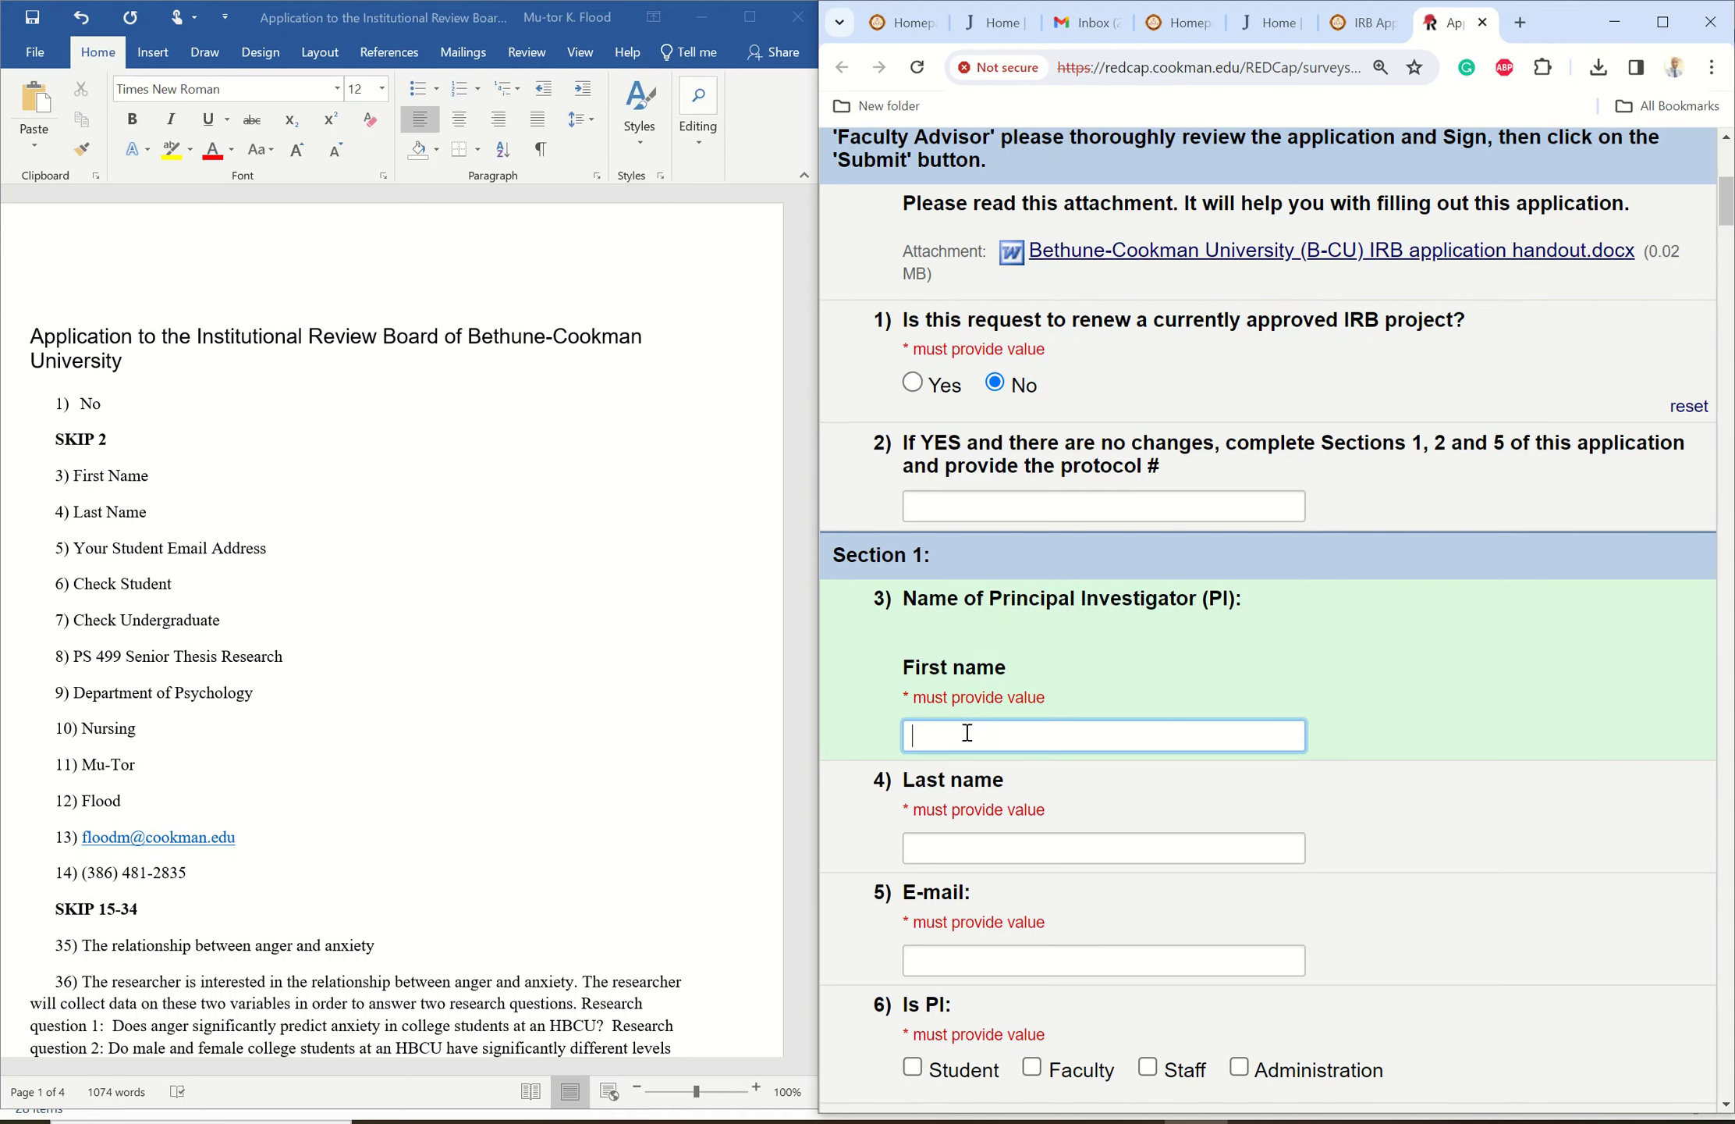
{"action": "key", "text": "Tab"}
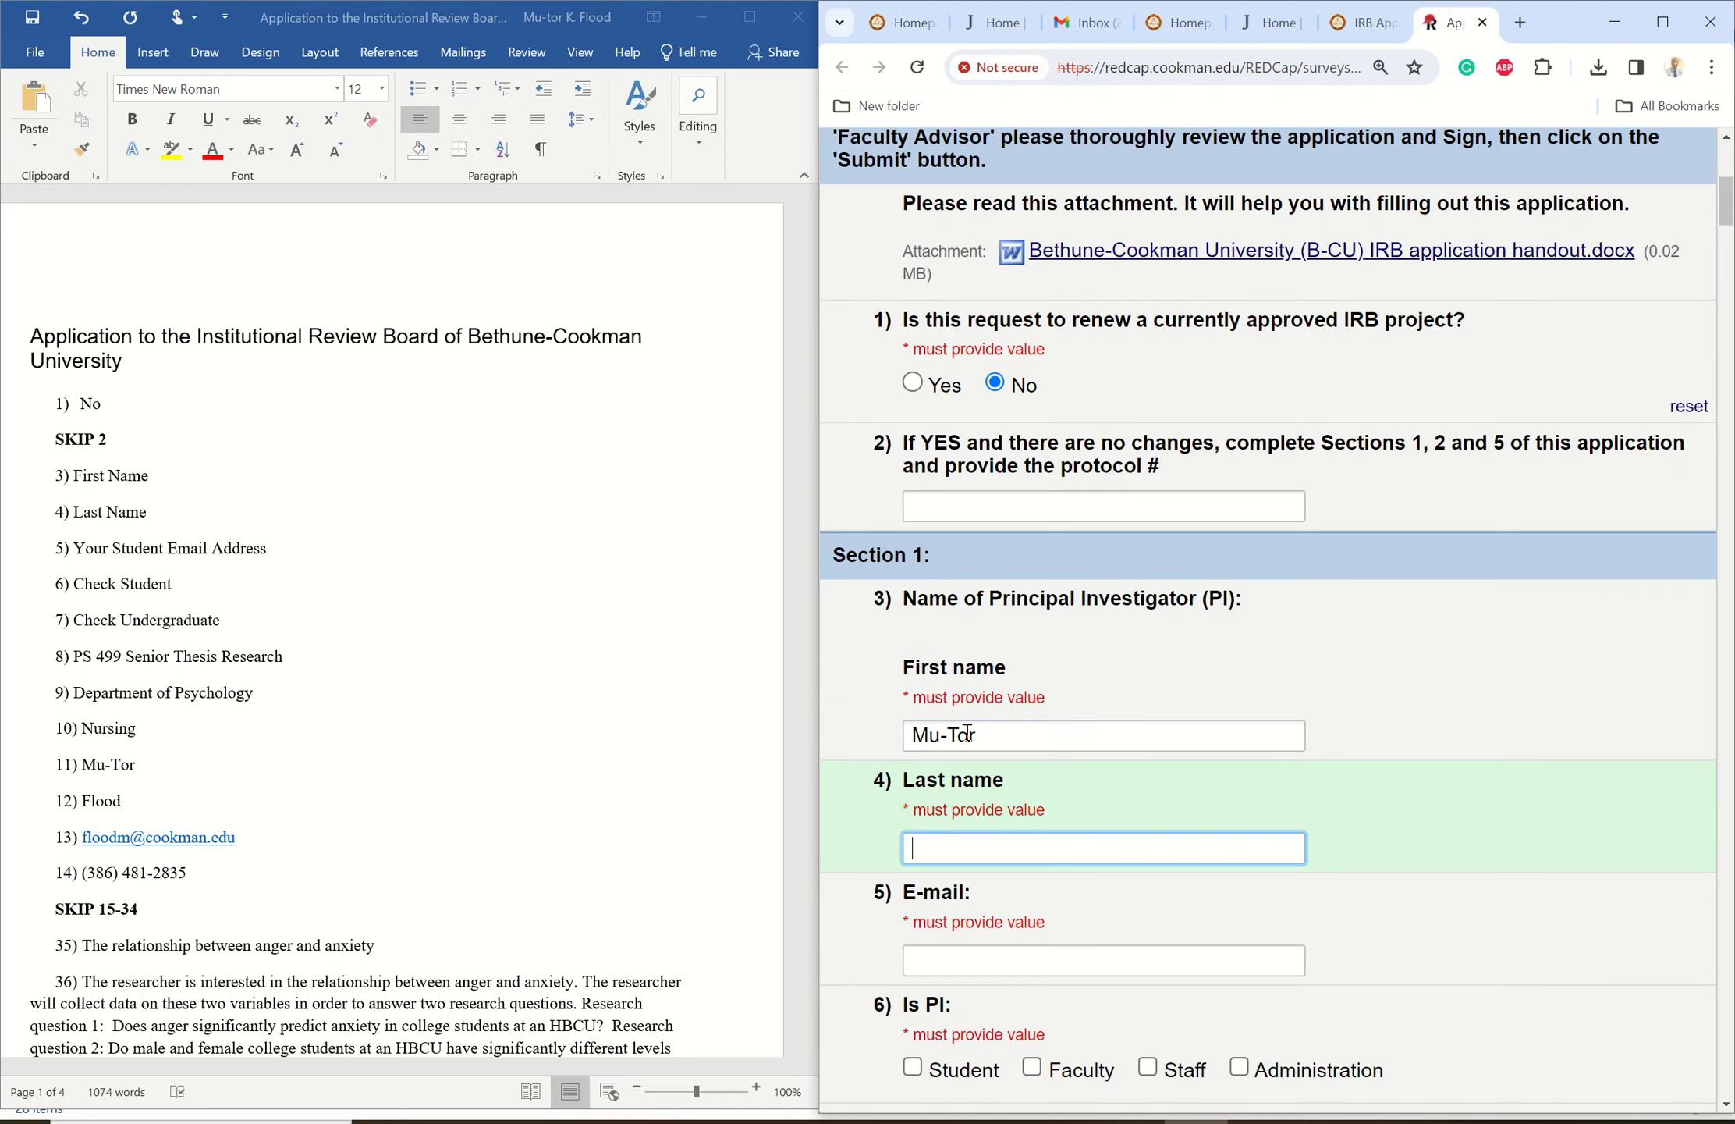
{"action": "left_click", "coordinate": [993, 600]}
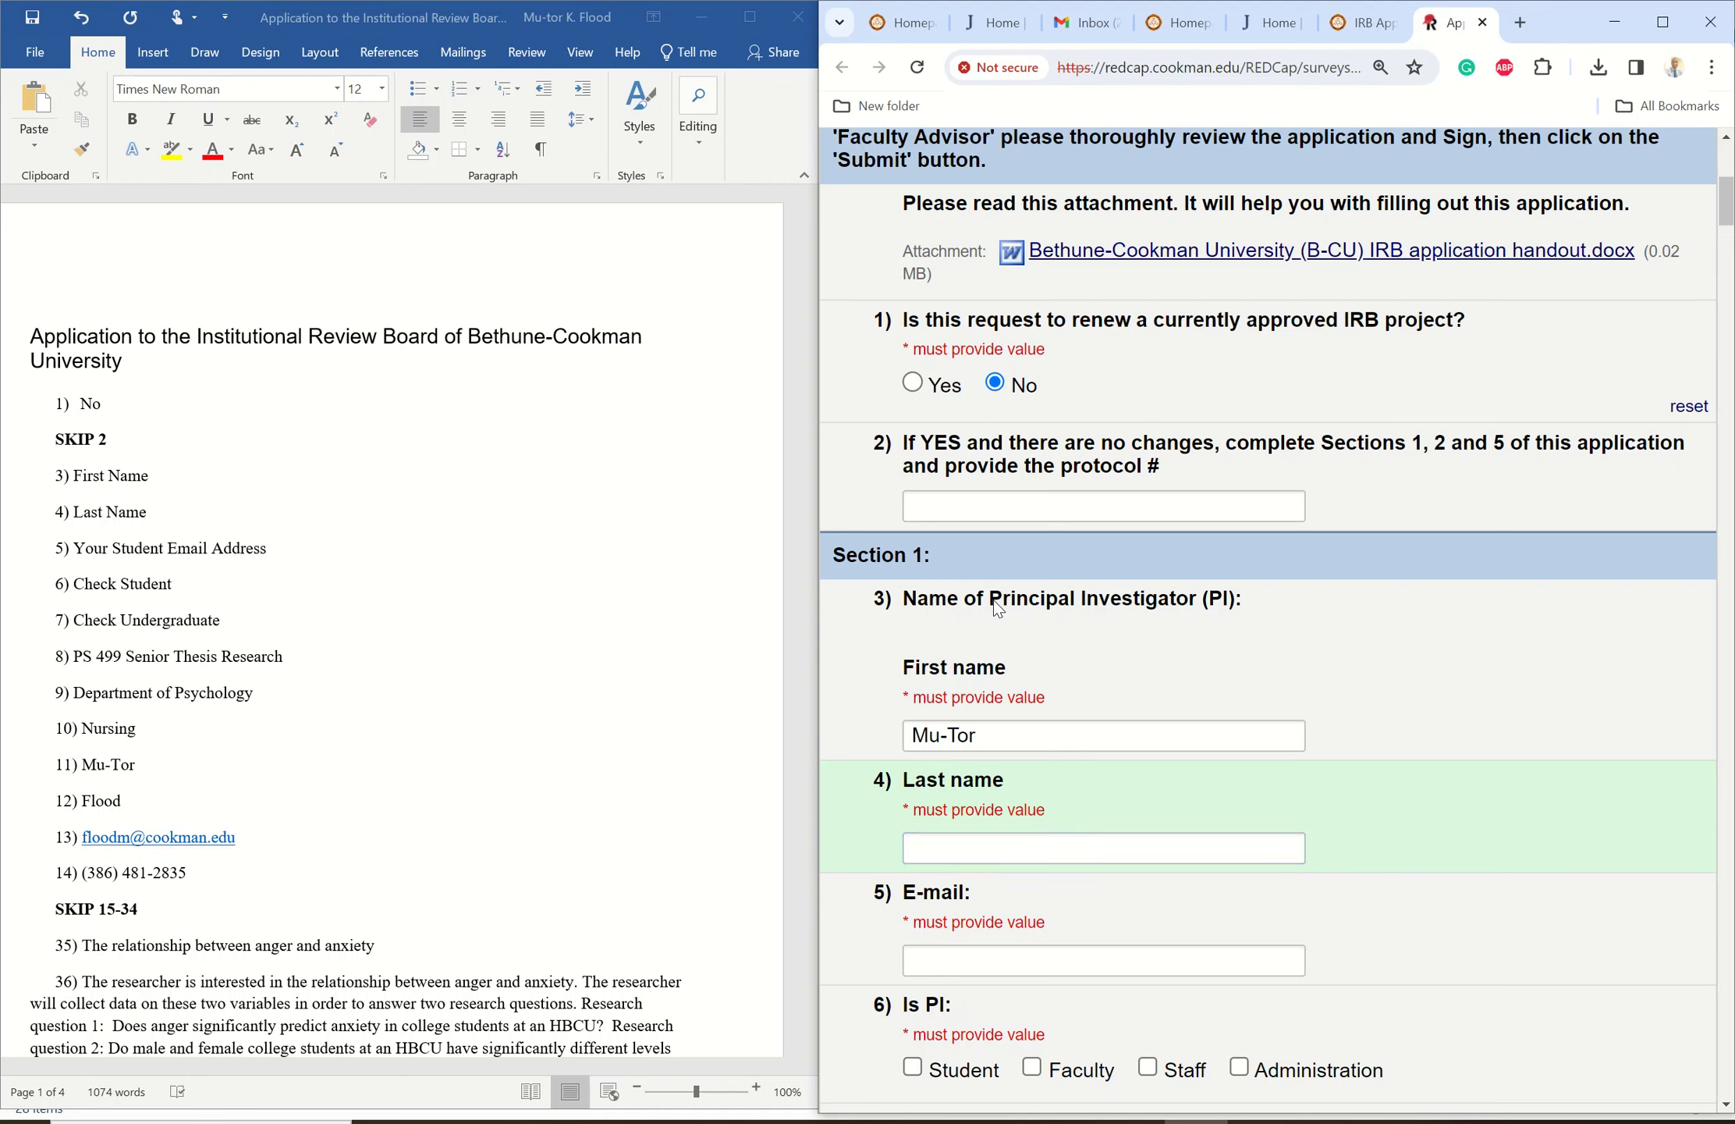
{"action": "left_click_drag", "start_coordinate": [994, 601], "coordinate": [1196, 601]}
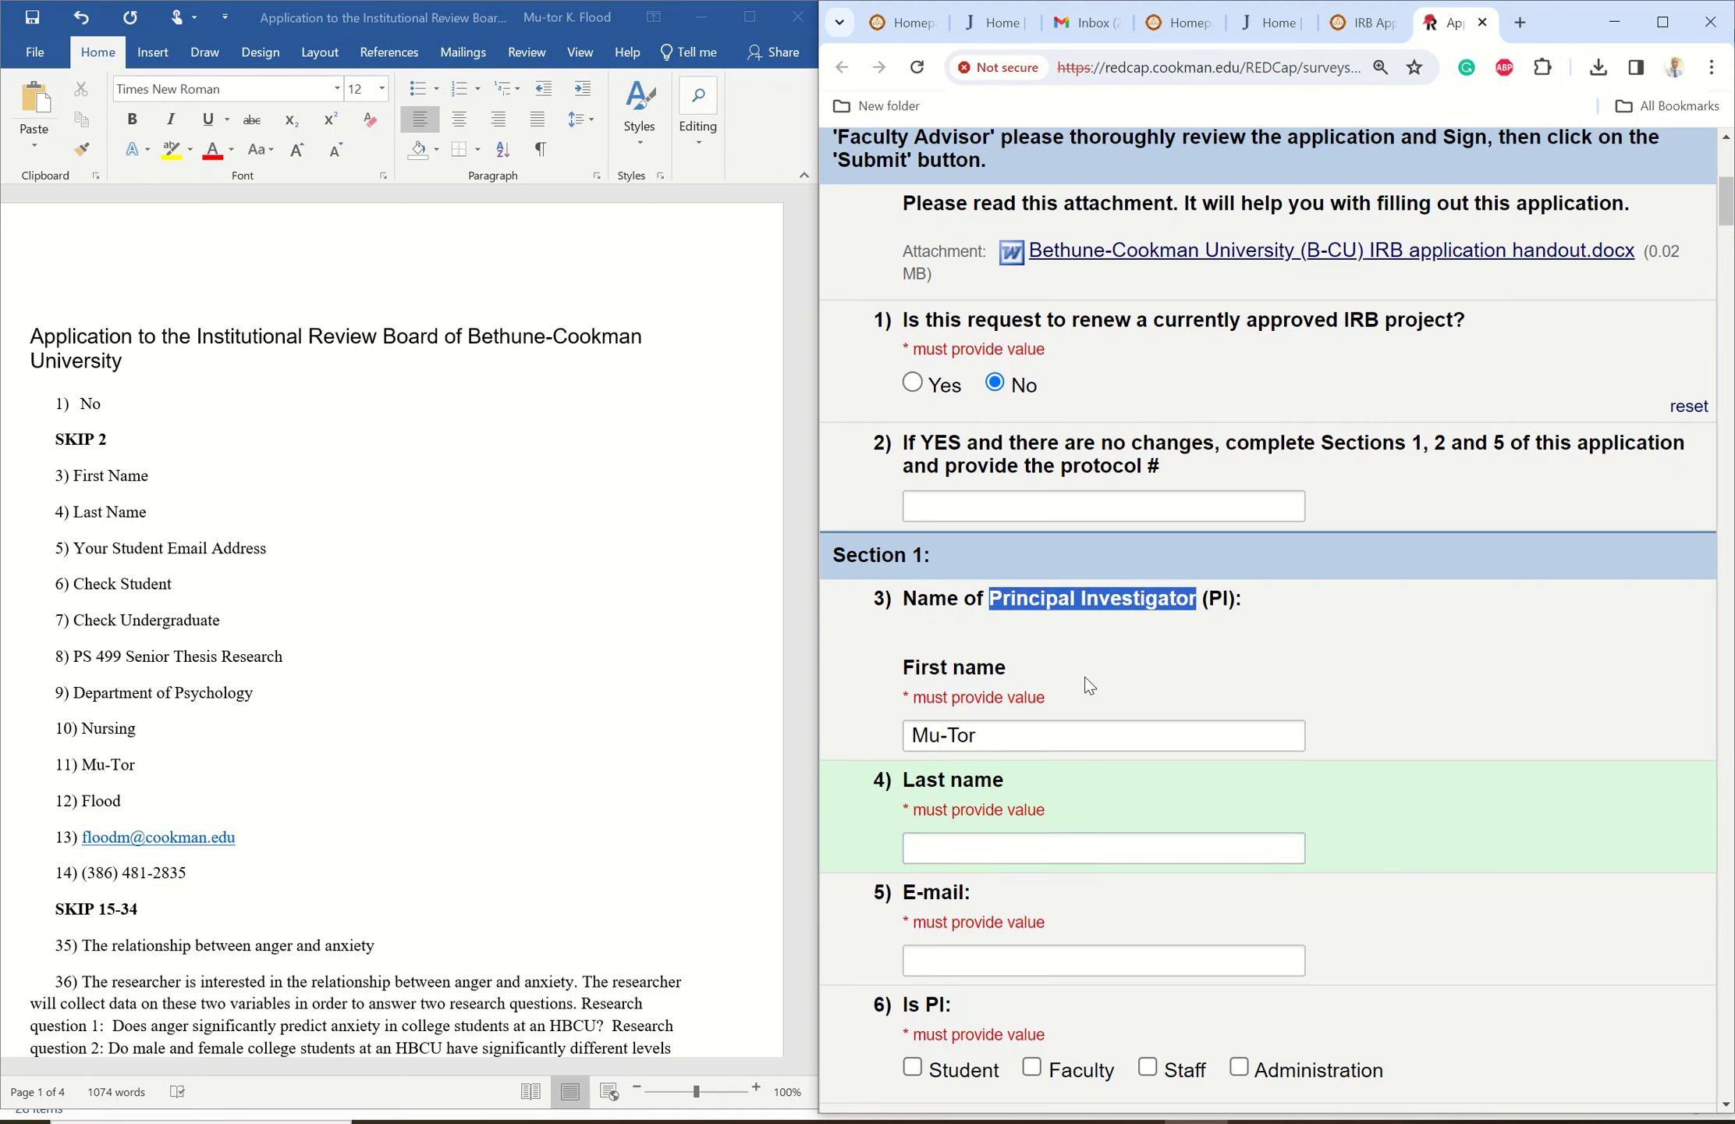
{"action": "left_click", "coordinate": [940, 848]}
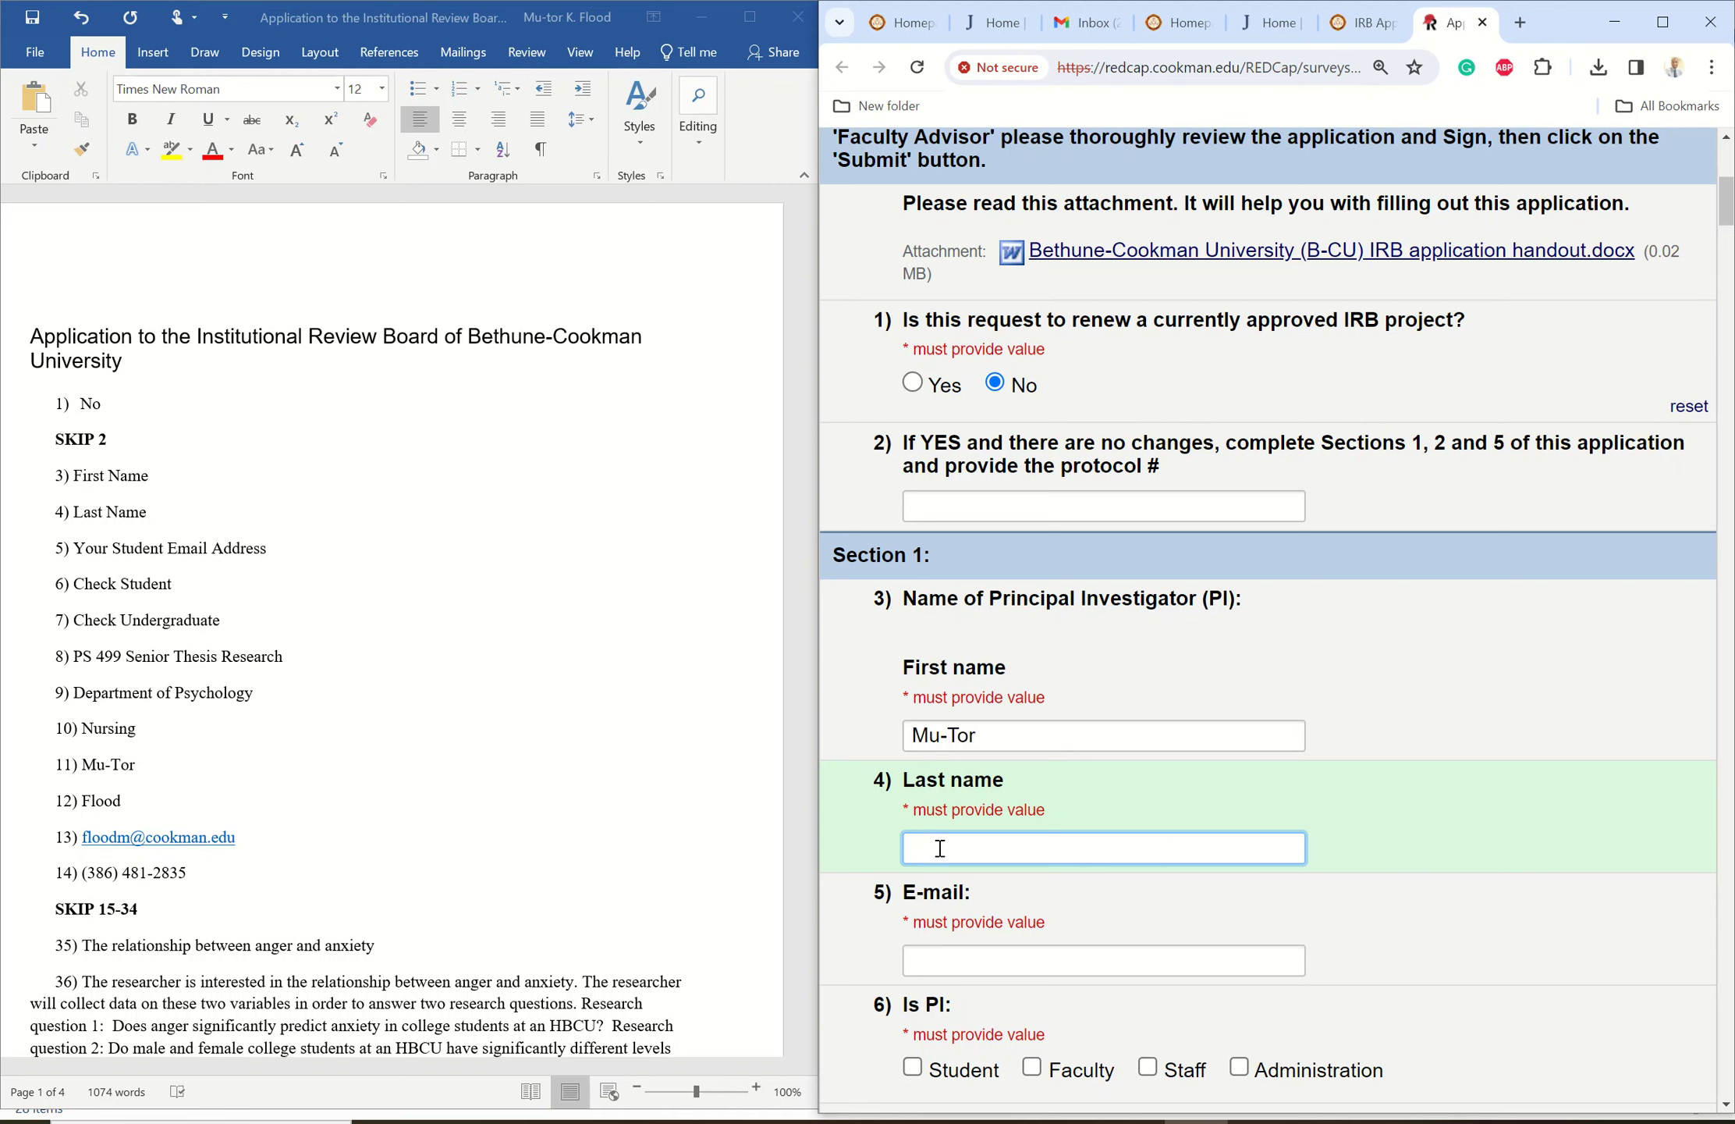
{"action": "left_click", "coordinate": [946, 958]}
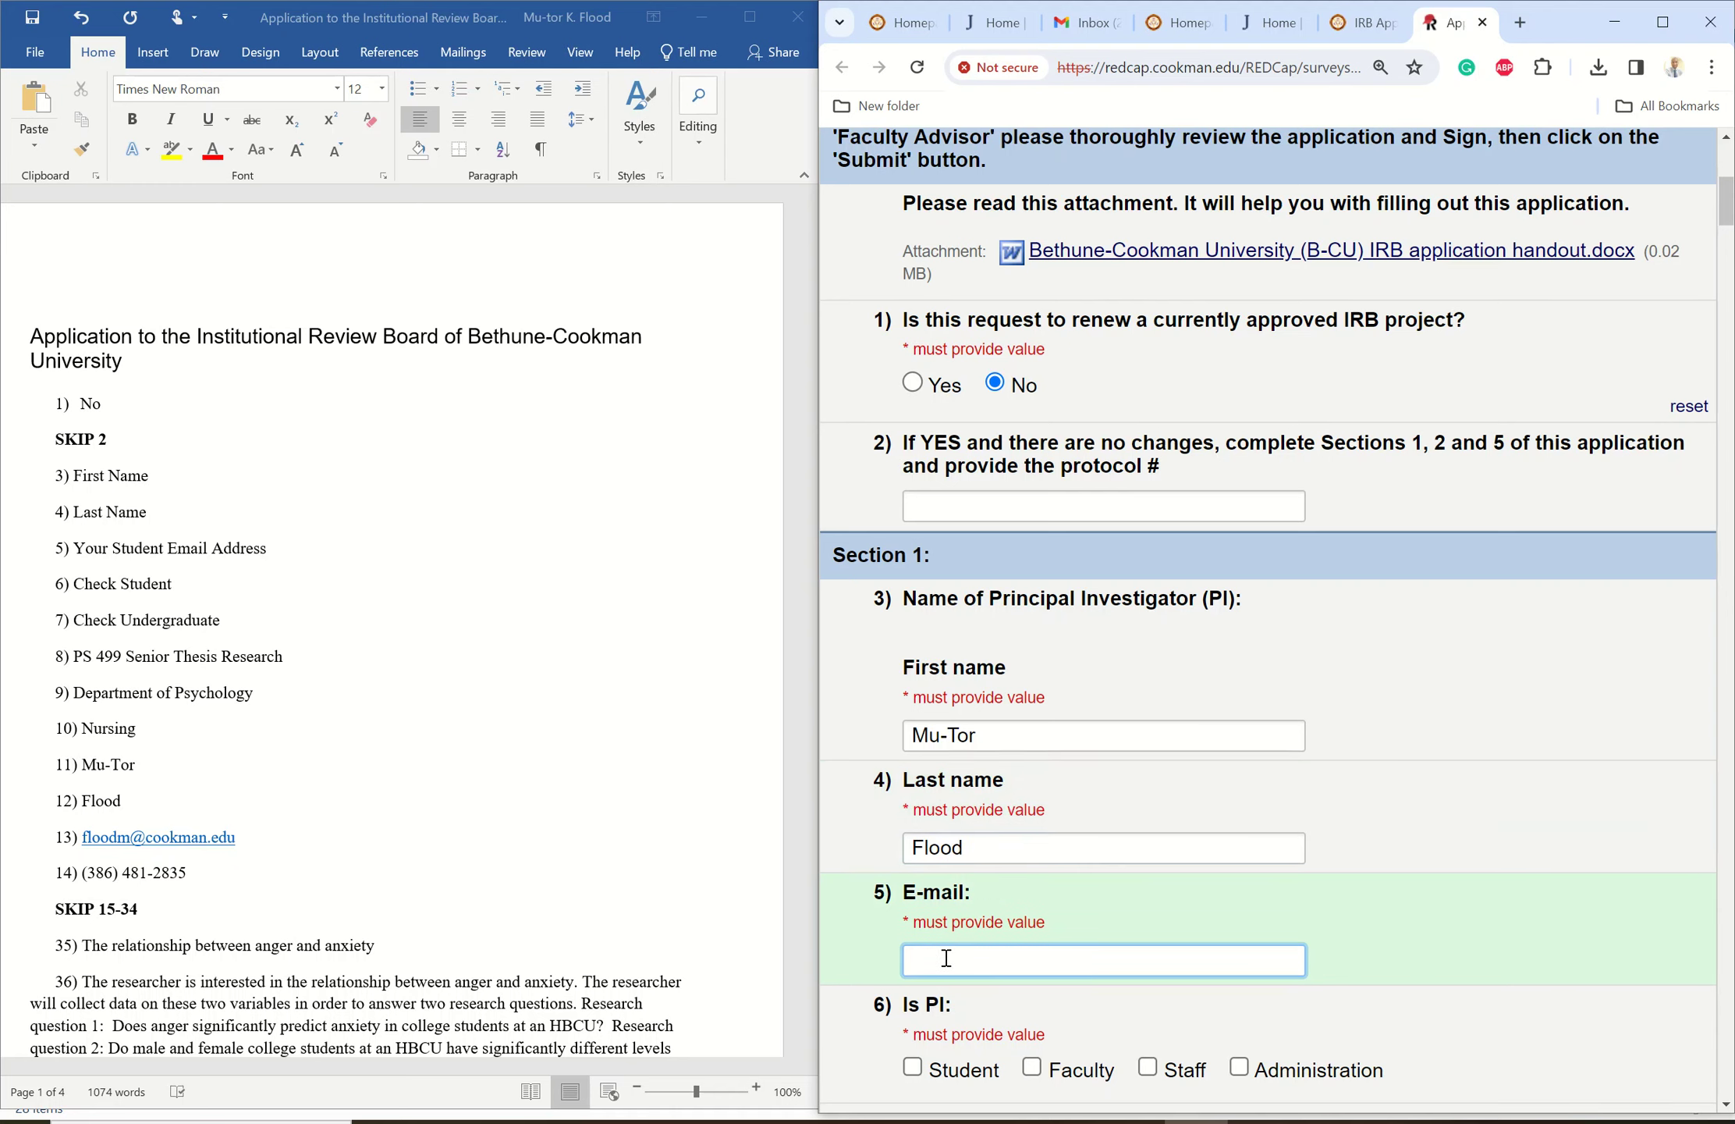
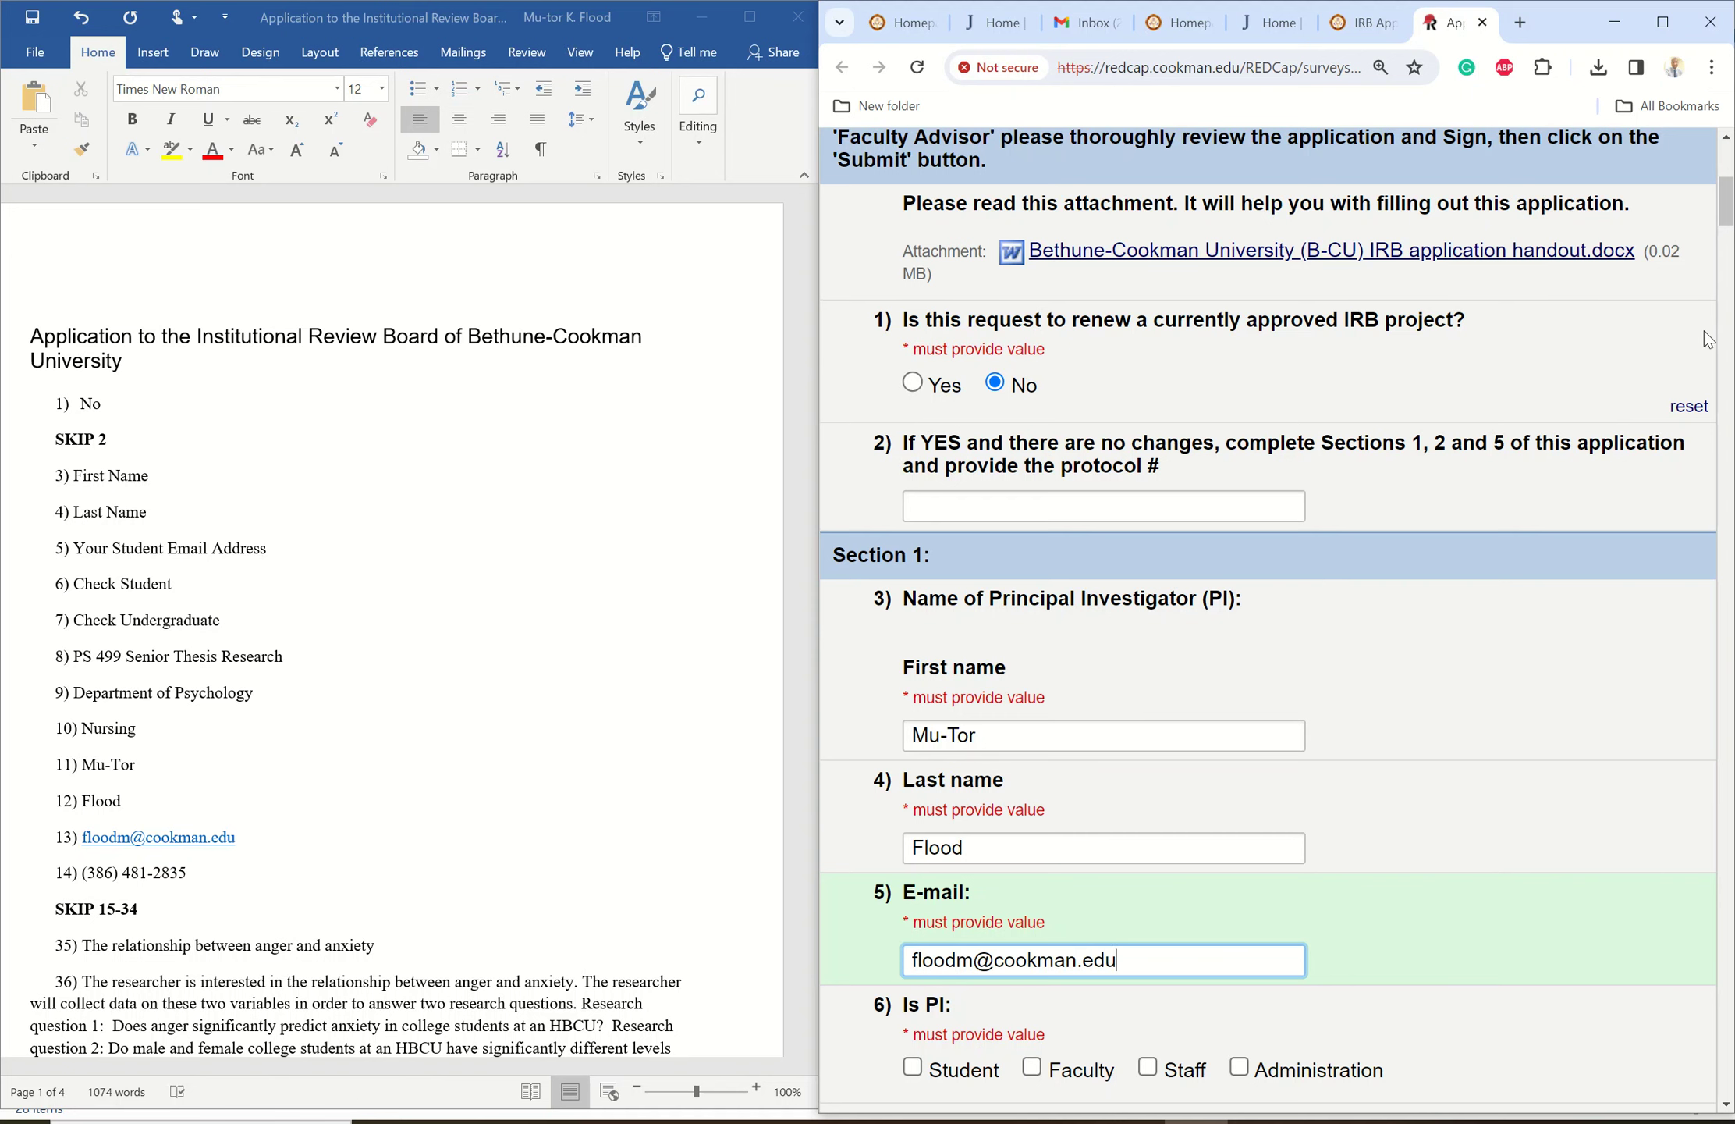
{"action": "left_click_drag", "start_coordinate": [1726, 214], "coordinate": [1715, 249]}
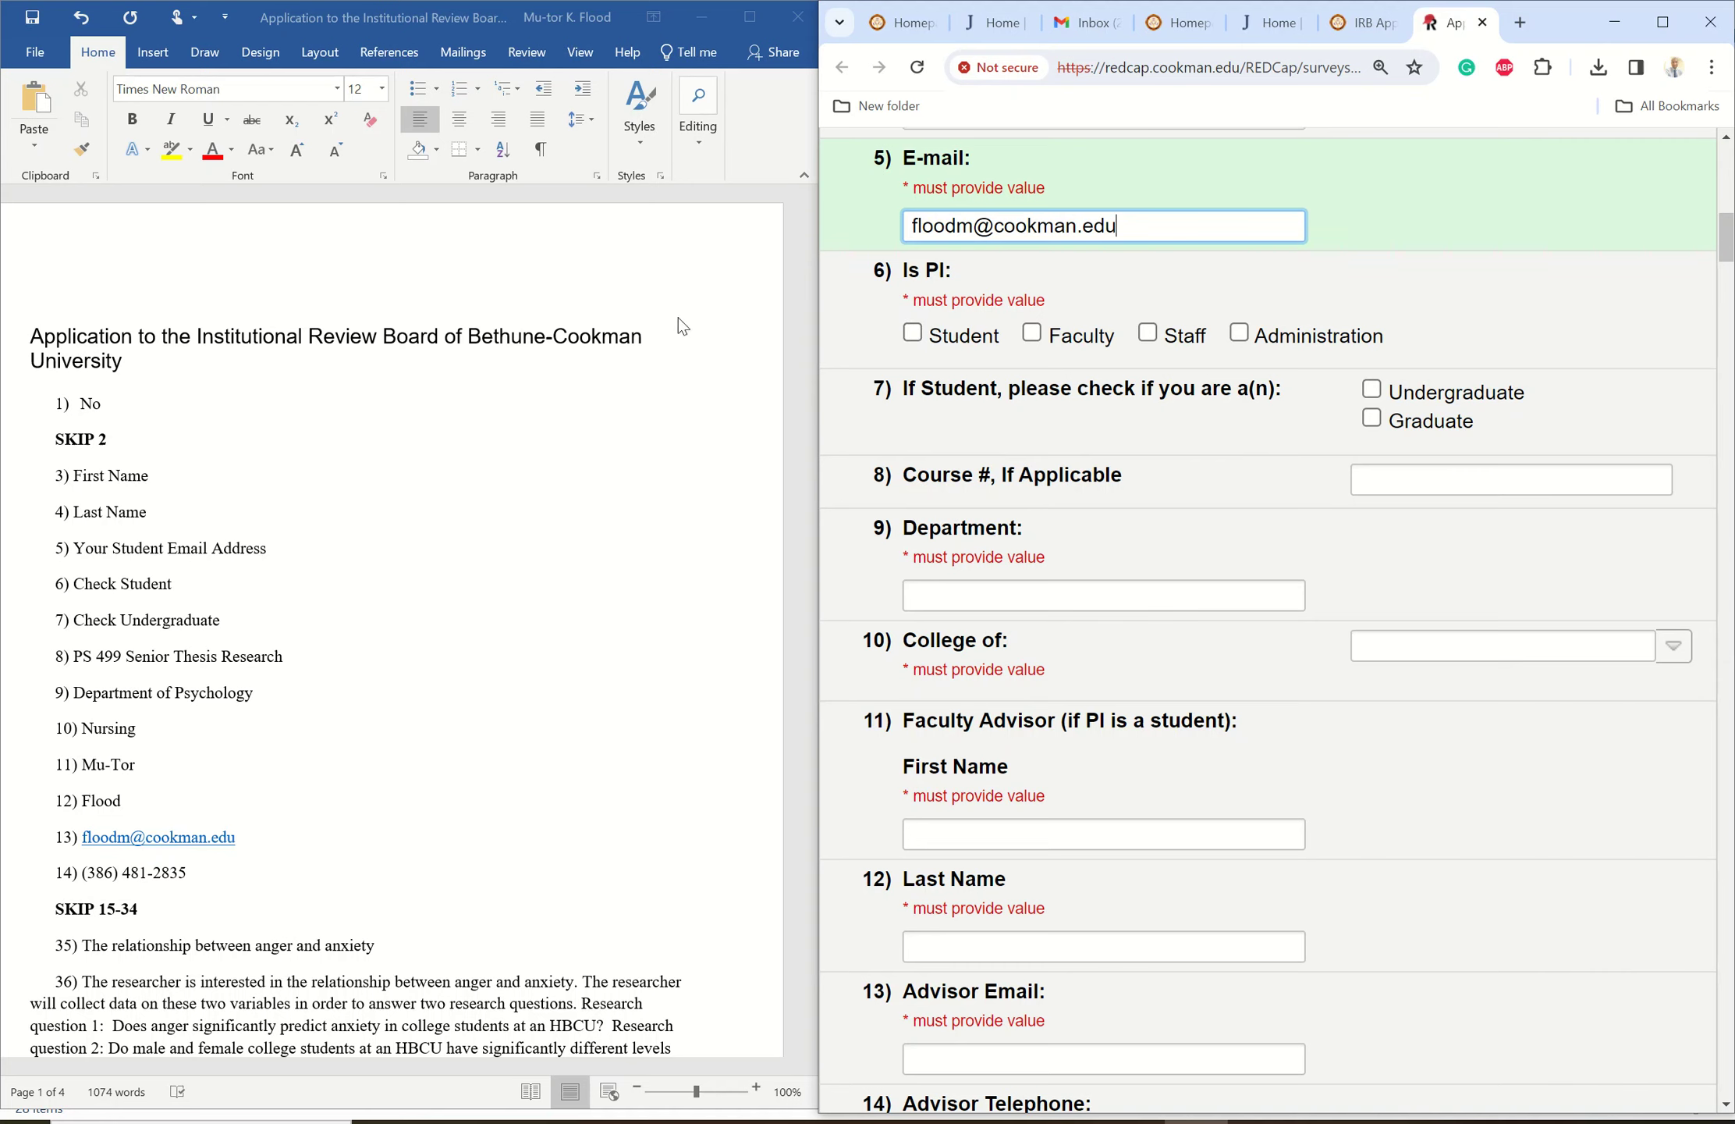
- Check Student and Undergraduate, with Course # 'PS 499 Senior Thesis Research' and Department 'Department of Psychology'
{"action": "left_click", "coordinate": [913, 333]}
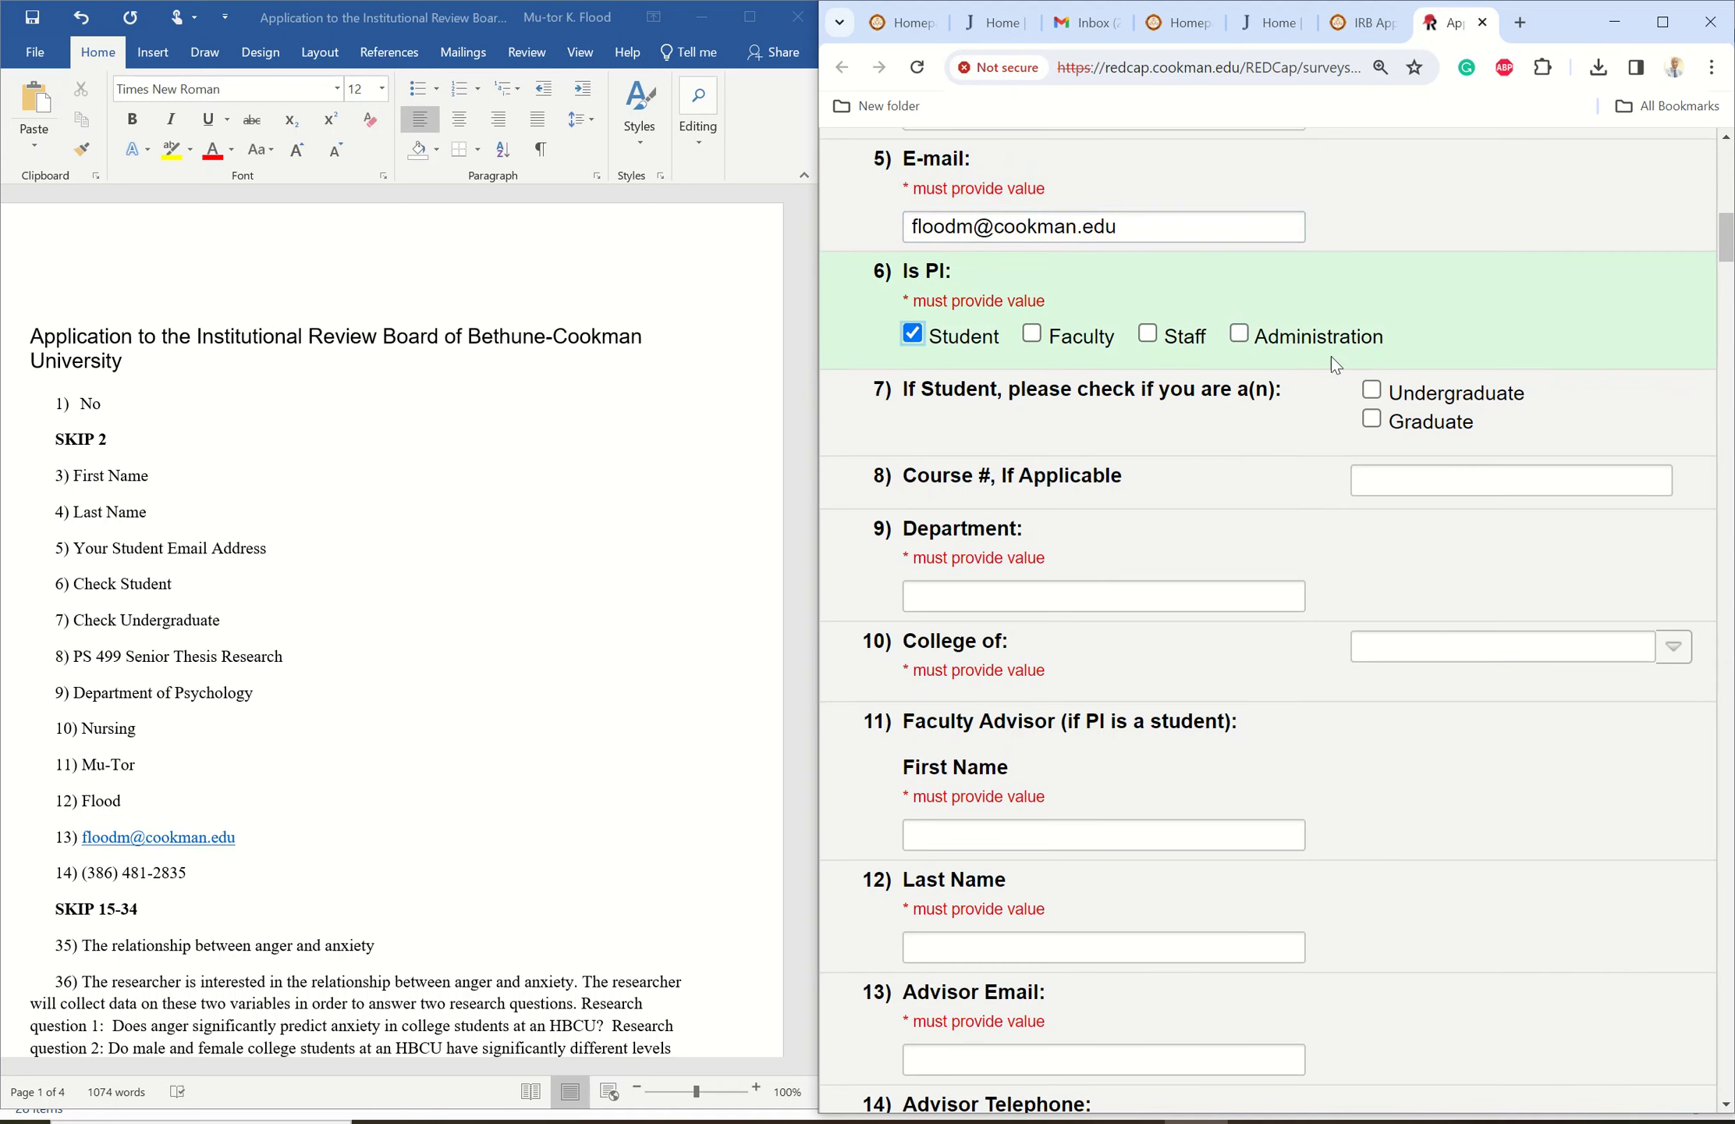
{"action": "left_click", "coordinate": [1372, 390]}
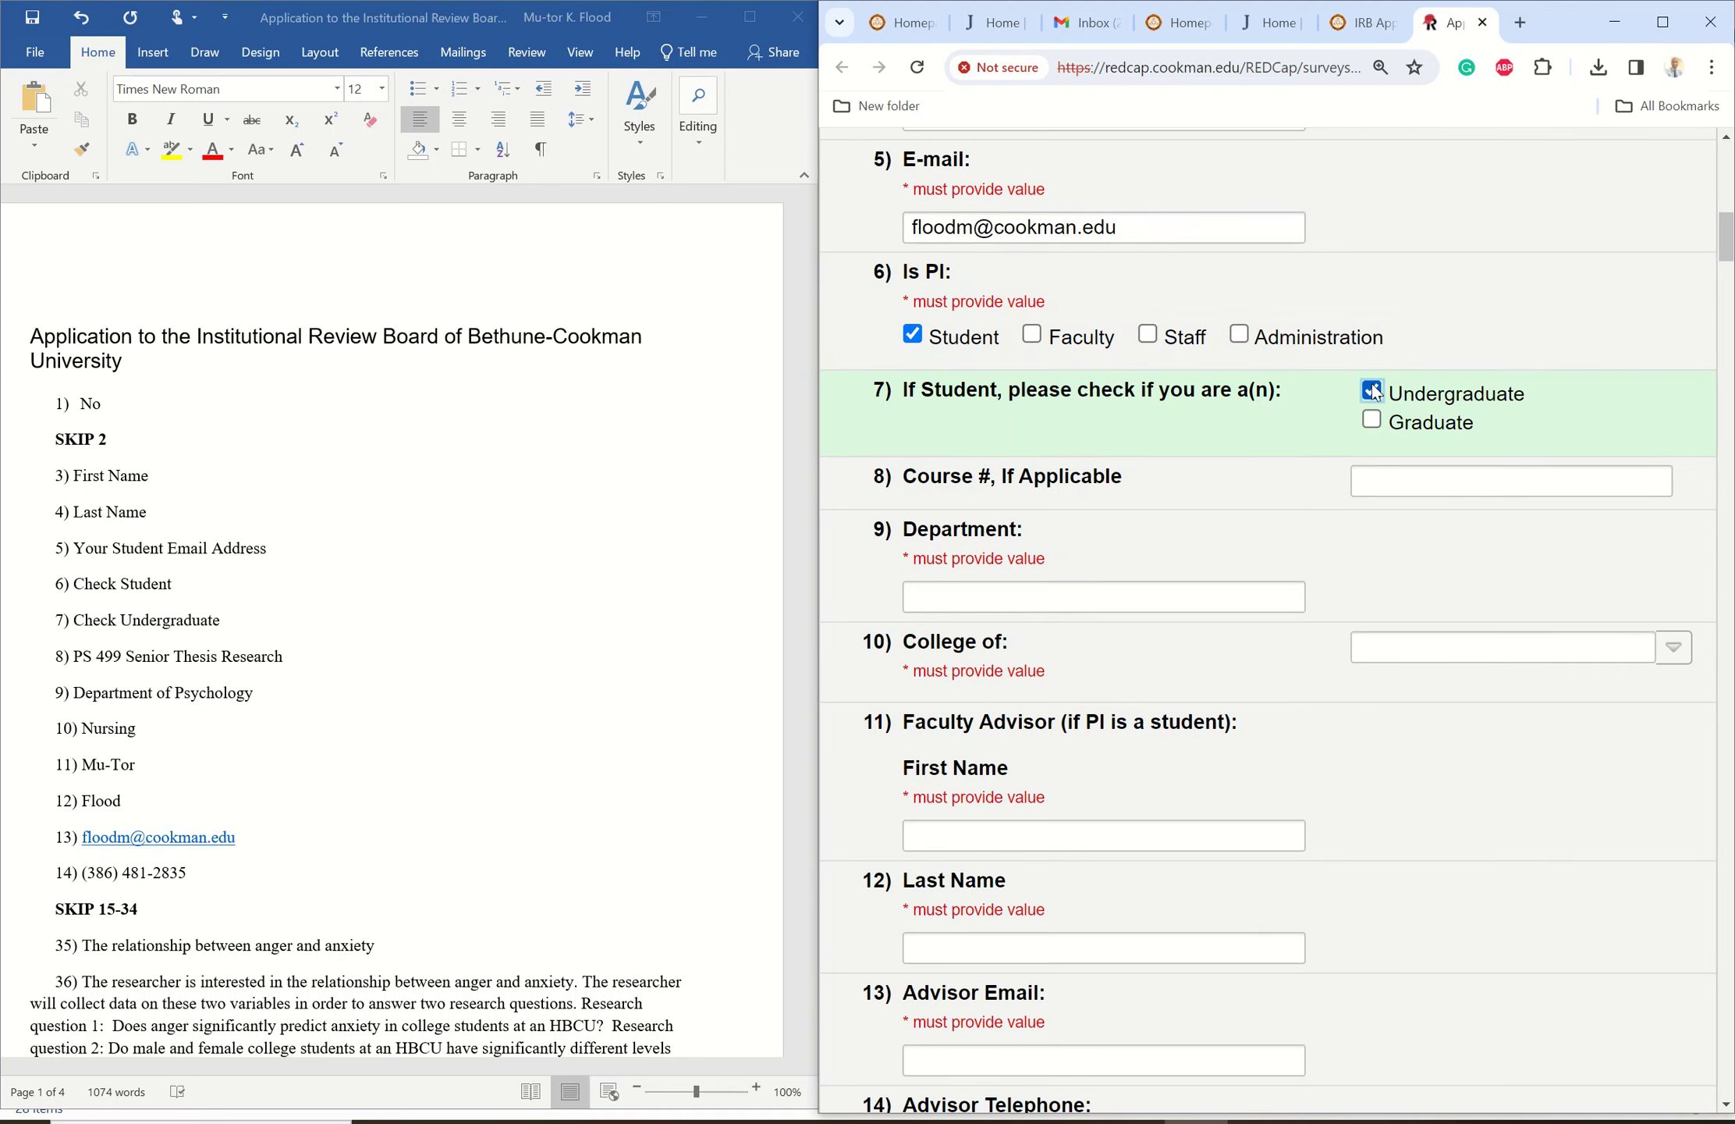
{"action": "left_click", "coordinate": [1390, 480]}
{"action": "type", "text": "P"}
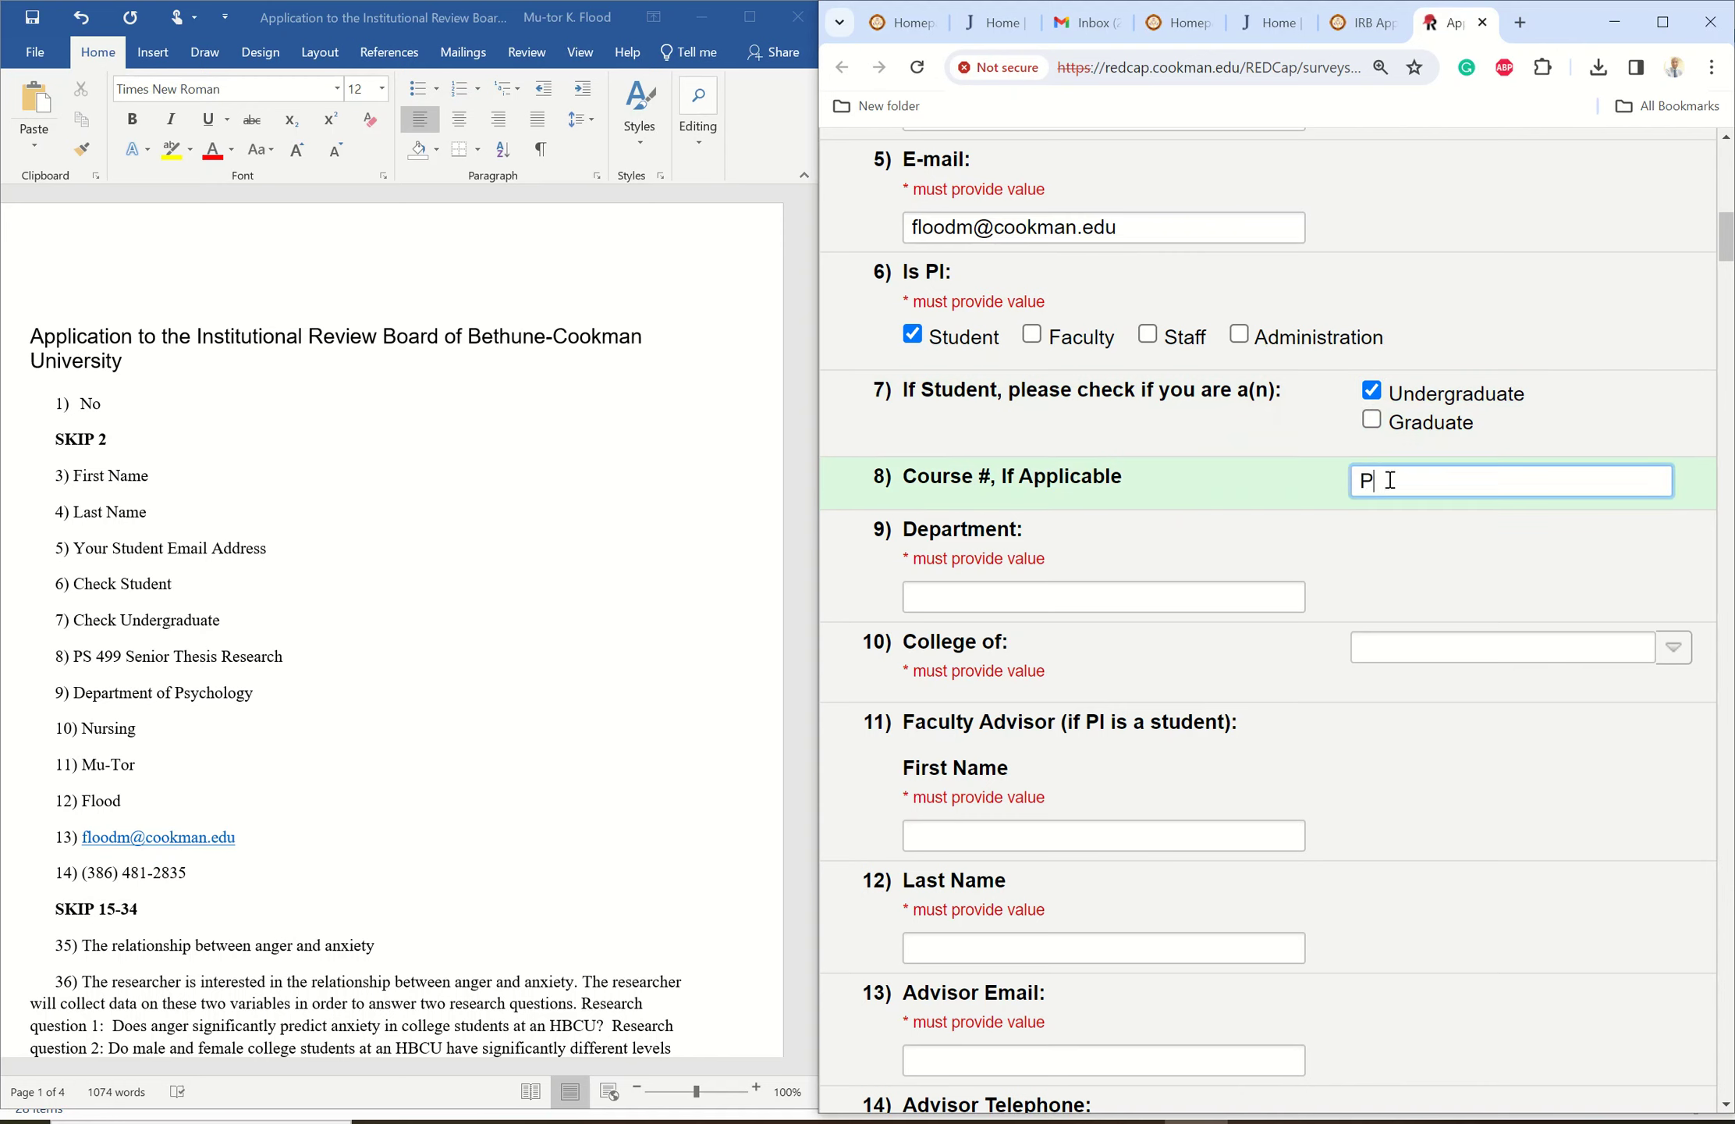
{"action": "type", "text": "S 499 Senior Thesis "}
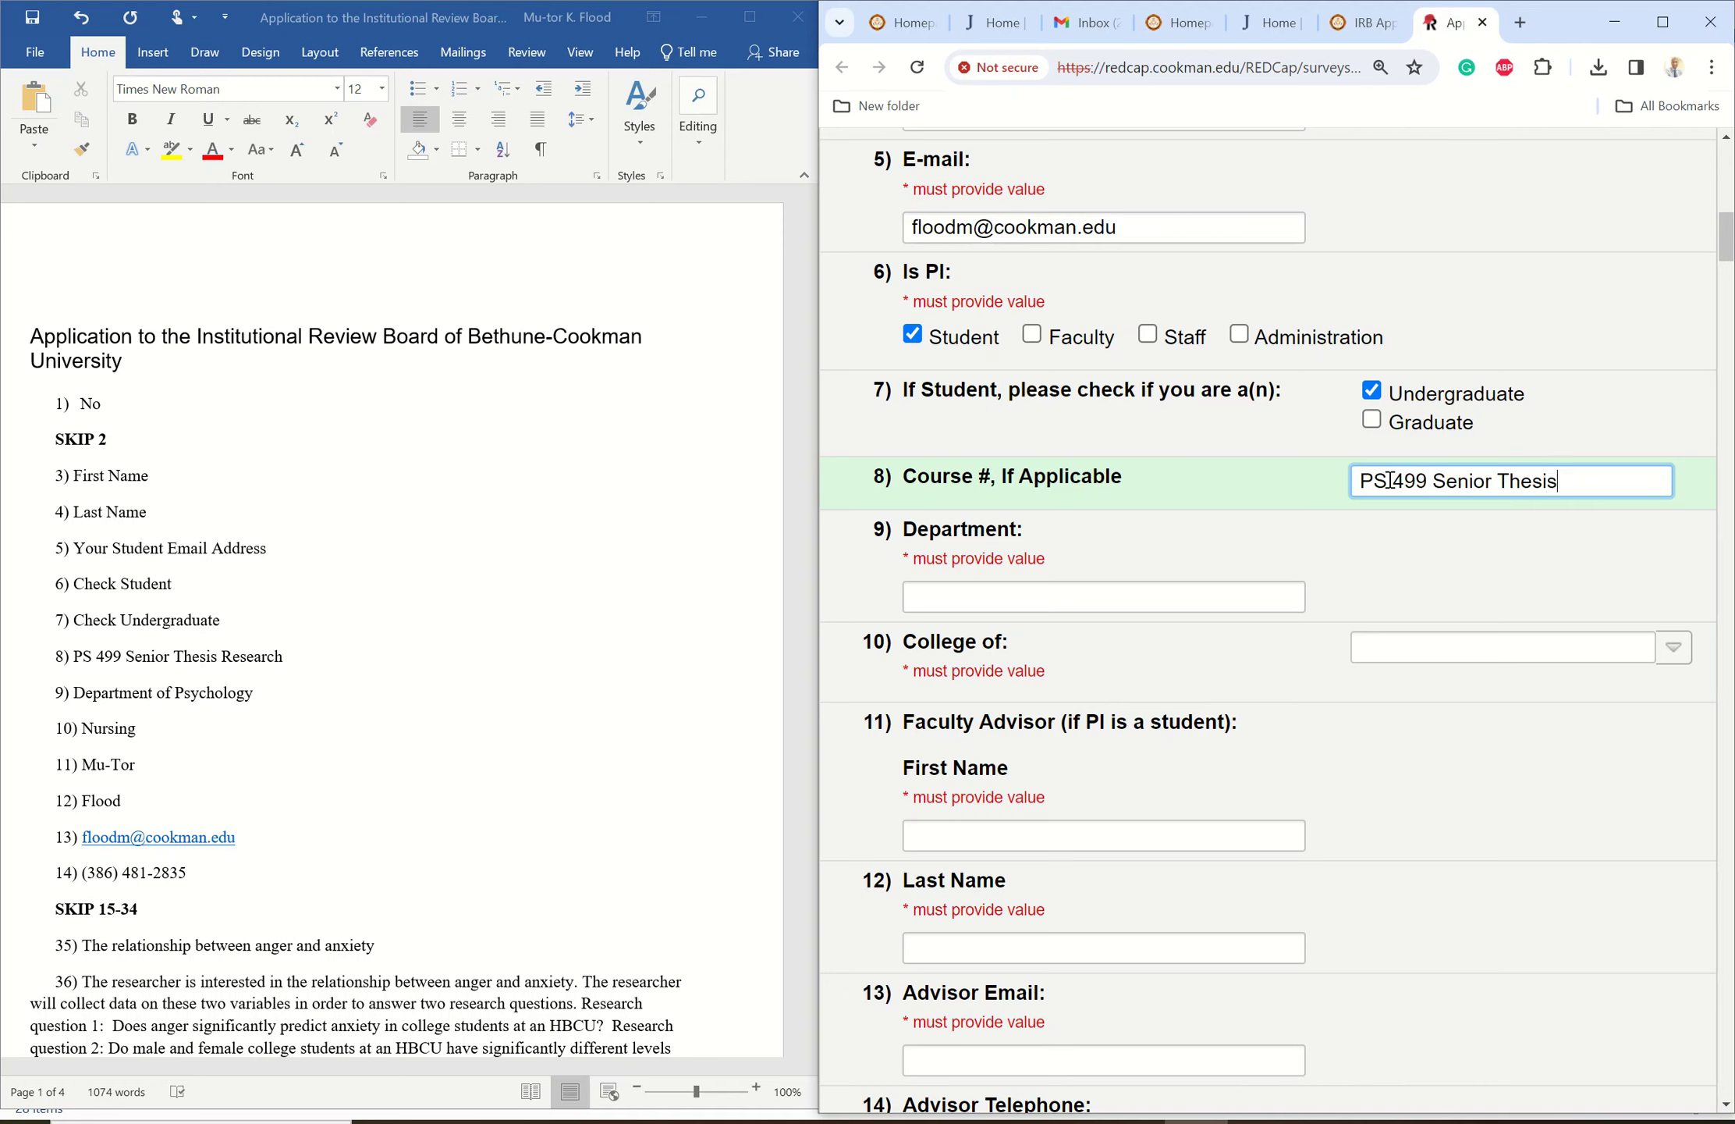
{"action": "type", "text": "Research"}
{"action": "left_click", "coordinate": [966, 597]}
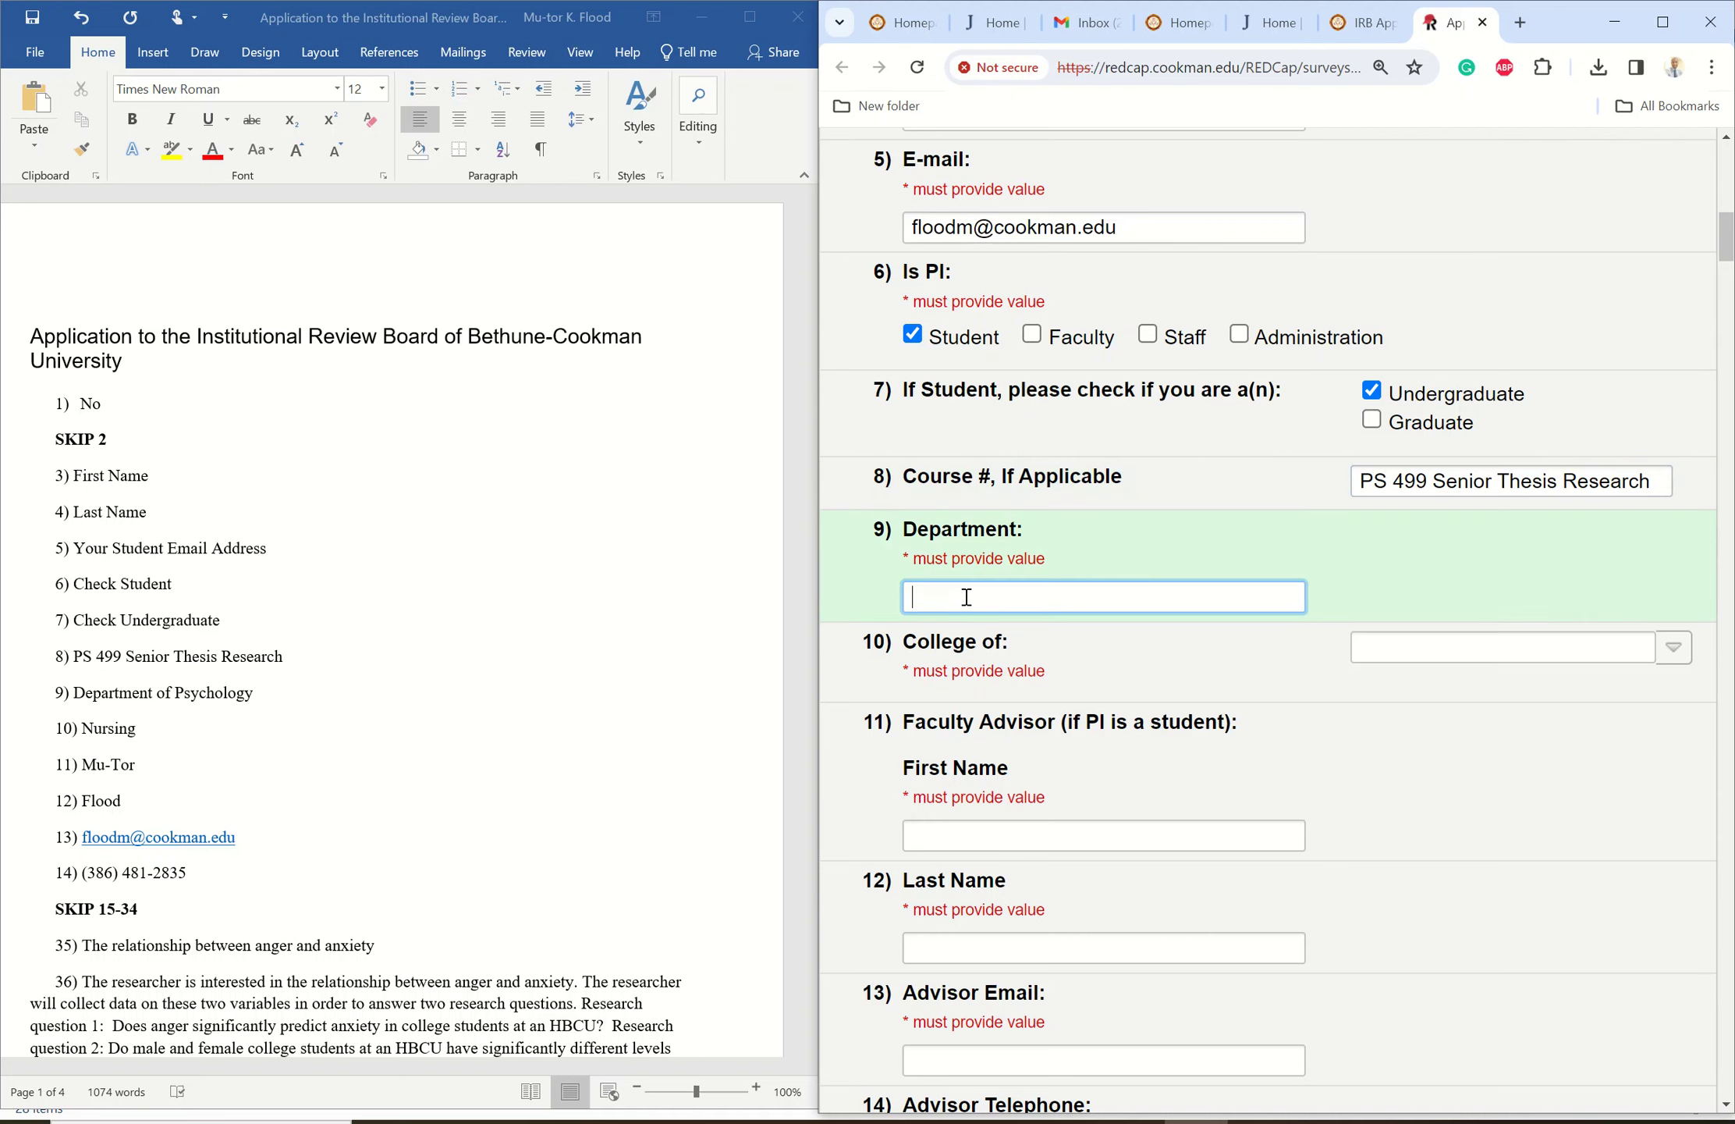
{"action": "type", "text": "Department of Psychology"}
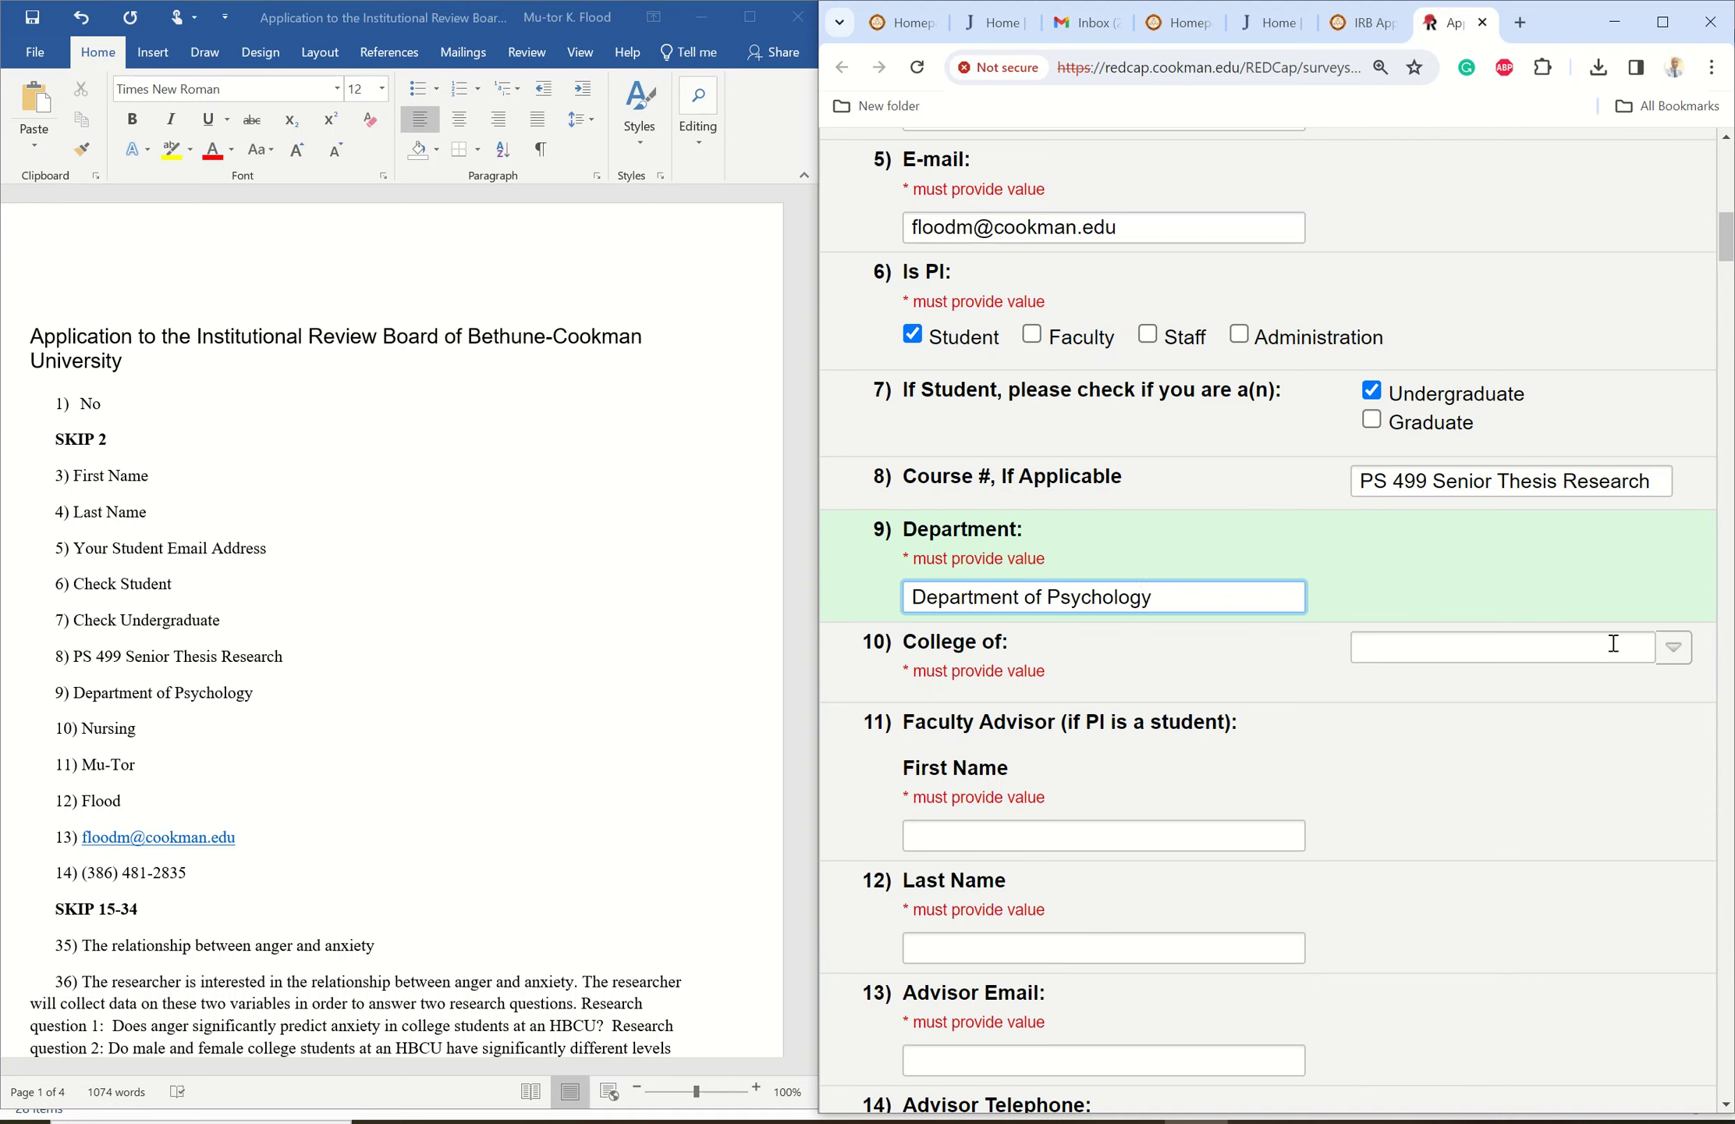
- Set the College to Nursing
{"action": "left_click", "coordinate": [1679, 653]}
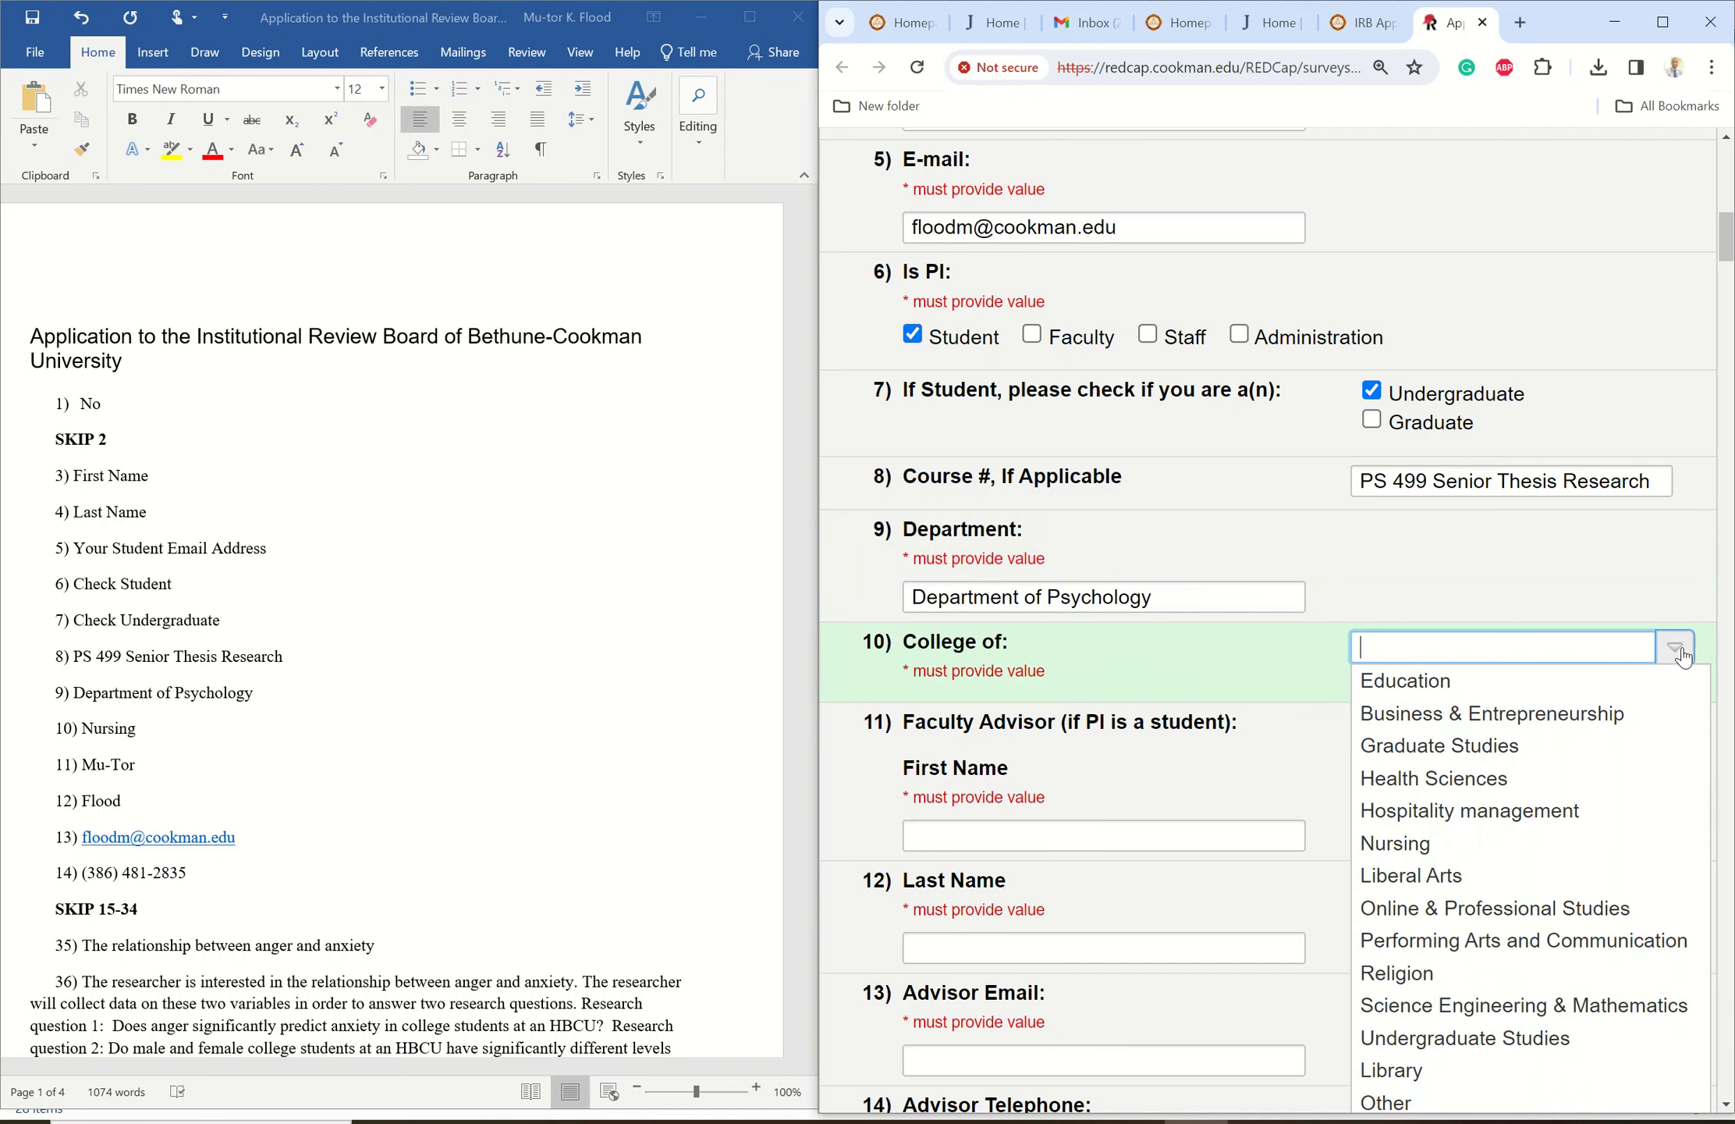
{"action": "left_click", "coordinate": [1427, 845]}
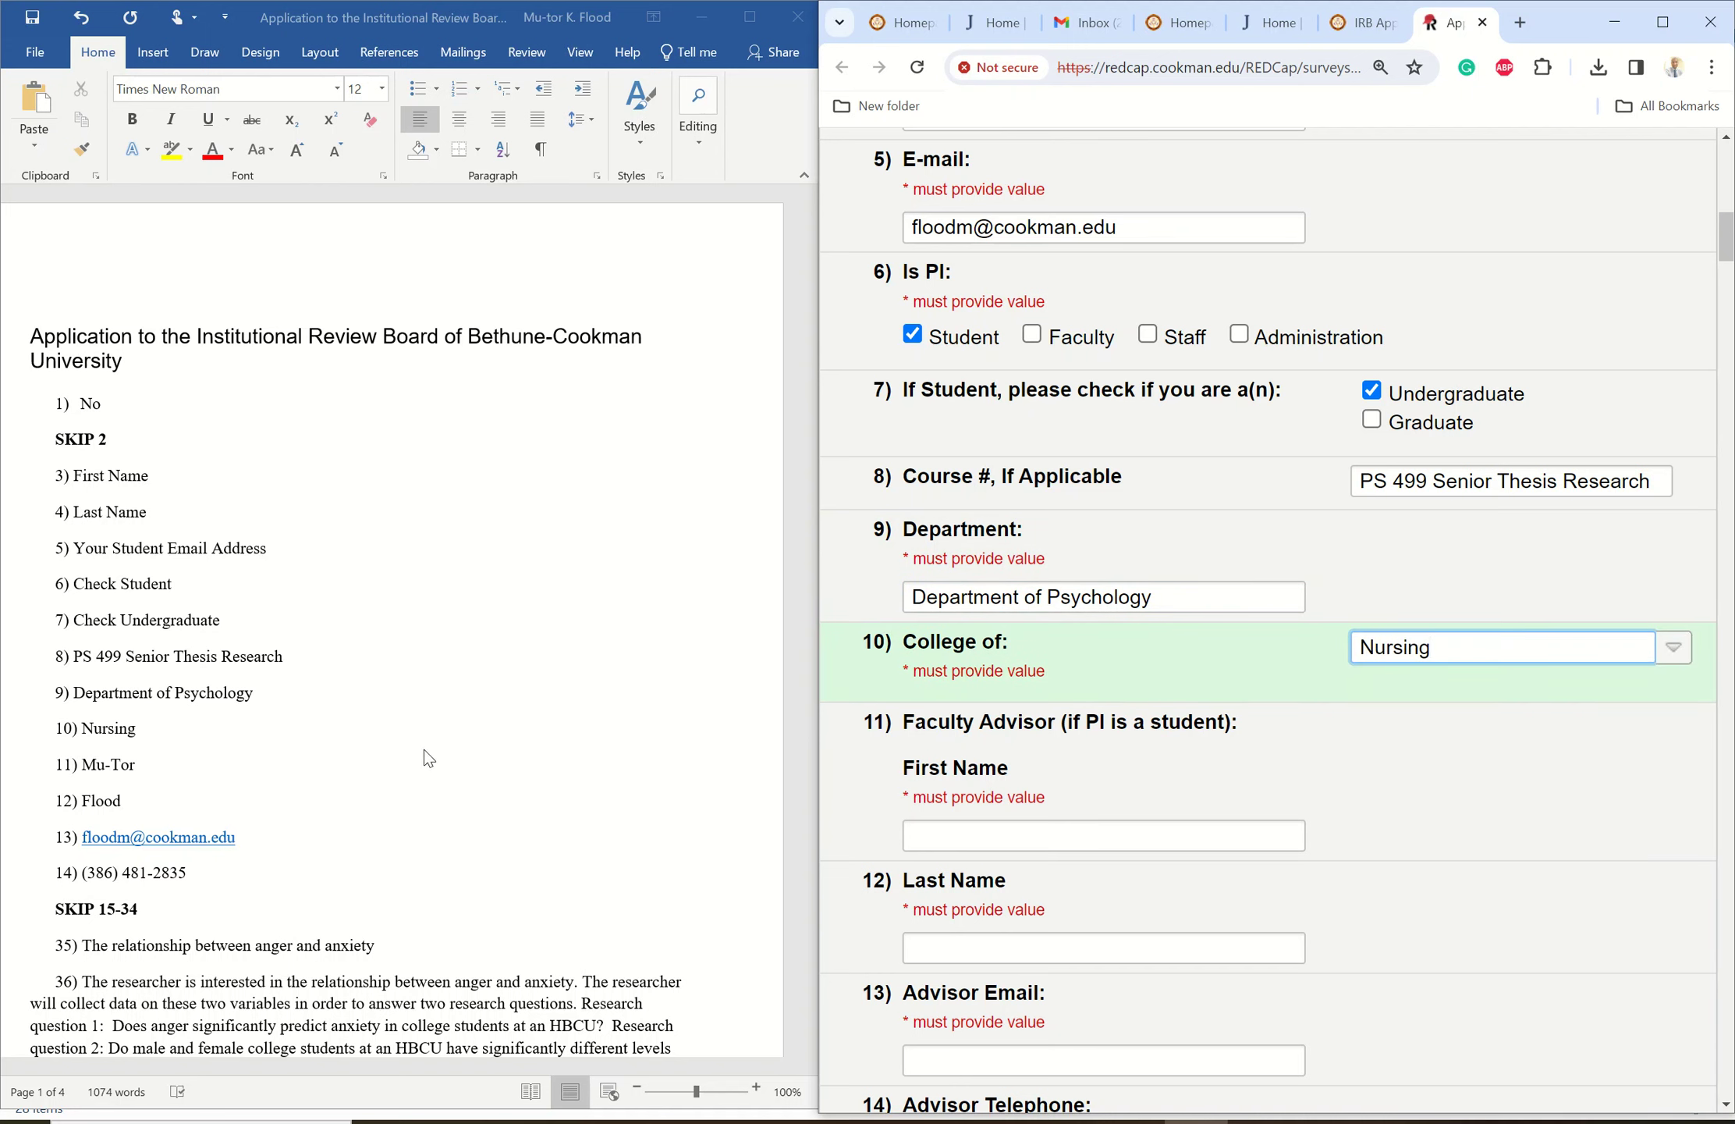
{"action": "left_click", "coordinate": [919, 731]}
{"action": "left_click_drag", "start_coordinate": [906, 729], "coordinate": [1045, 729]}
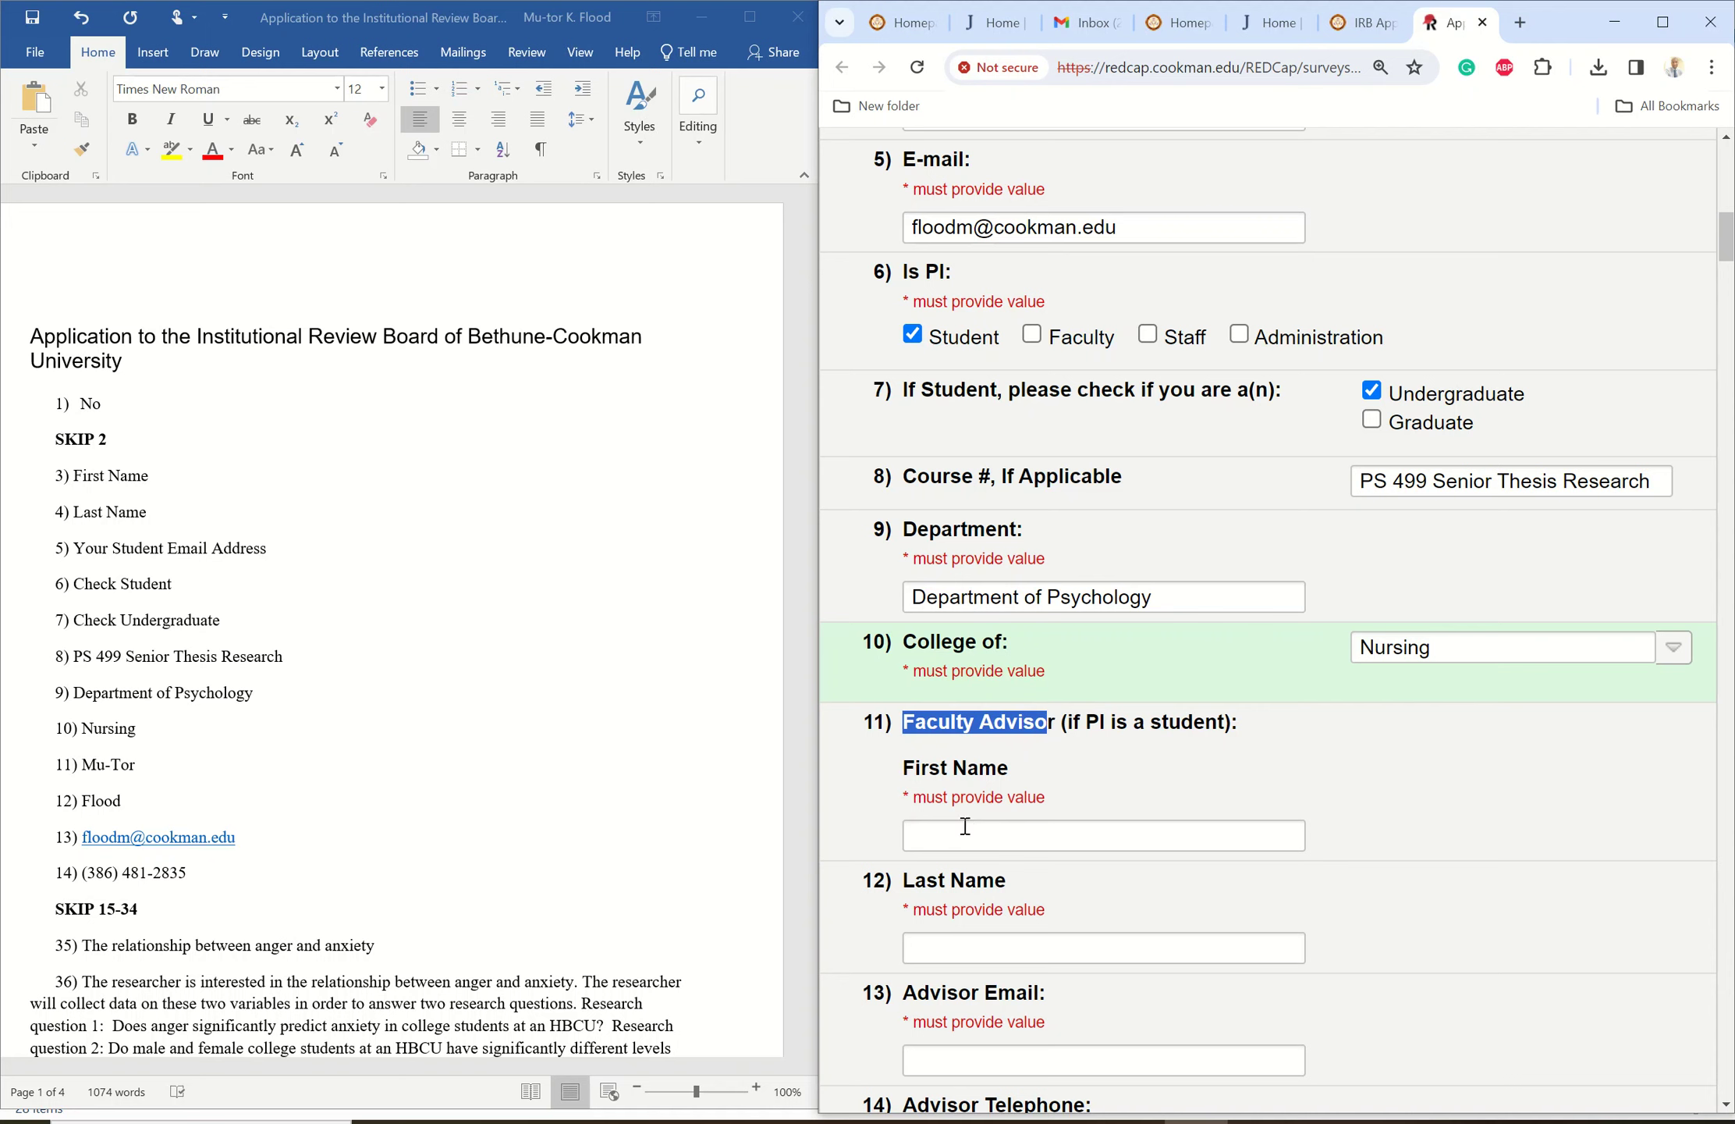
- Enter the faculty advisor's first name, last name and e-mail address, fixing a typo
{"action": "left_click", "coordinate": [965, 832]}
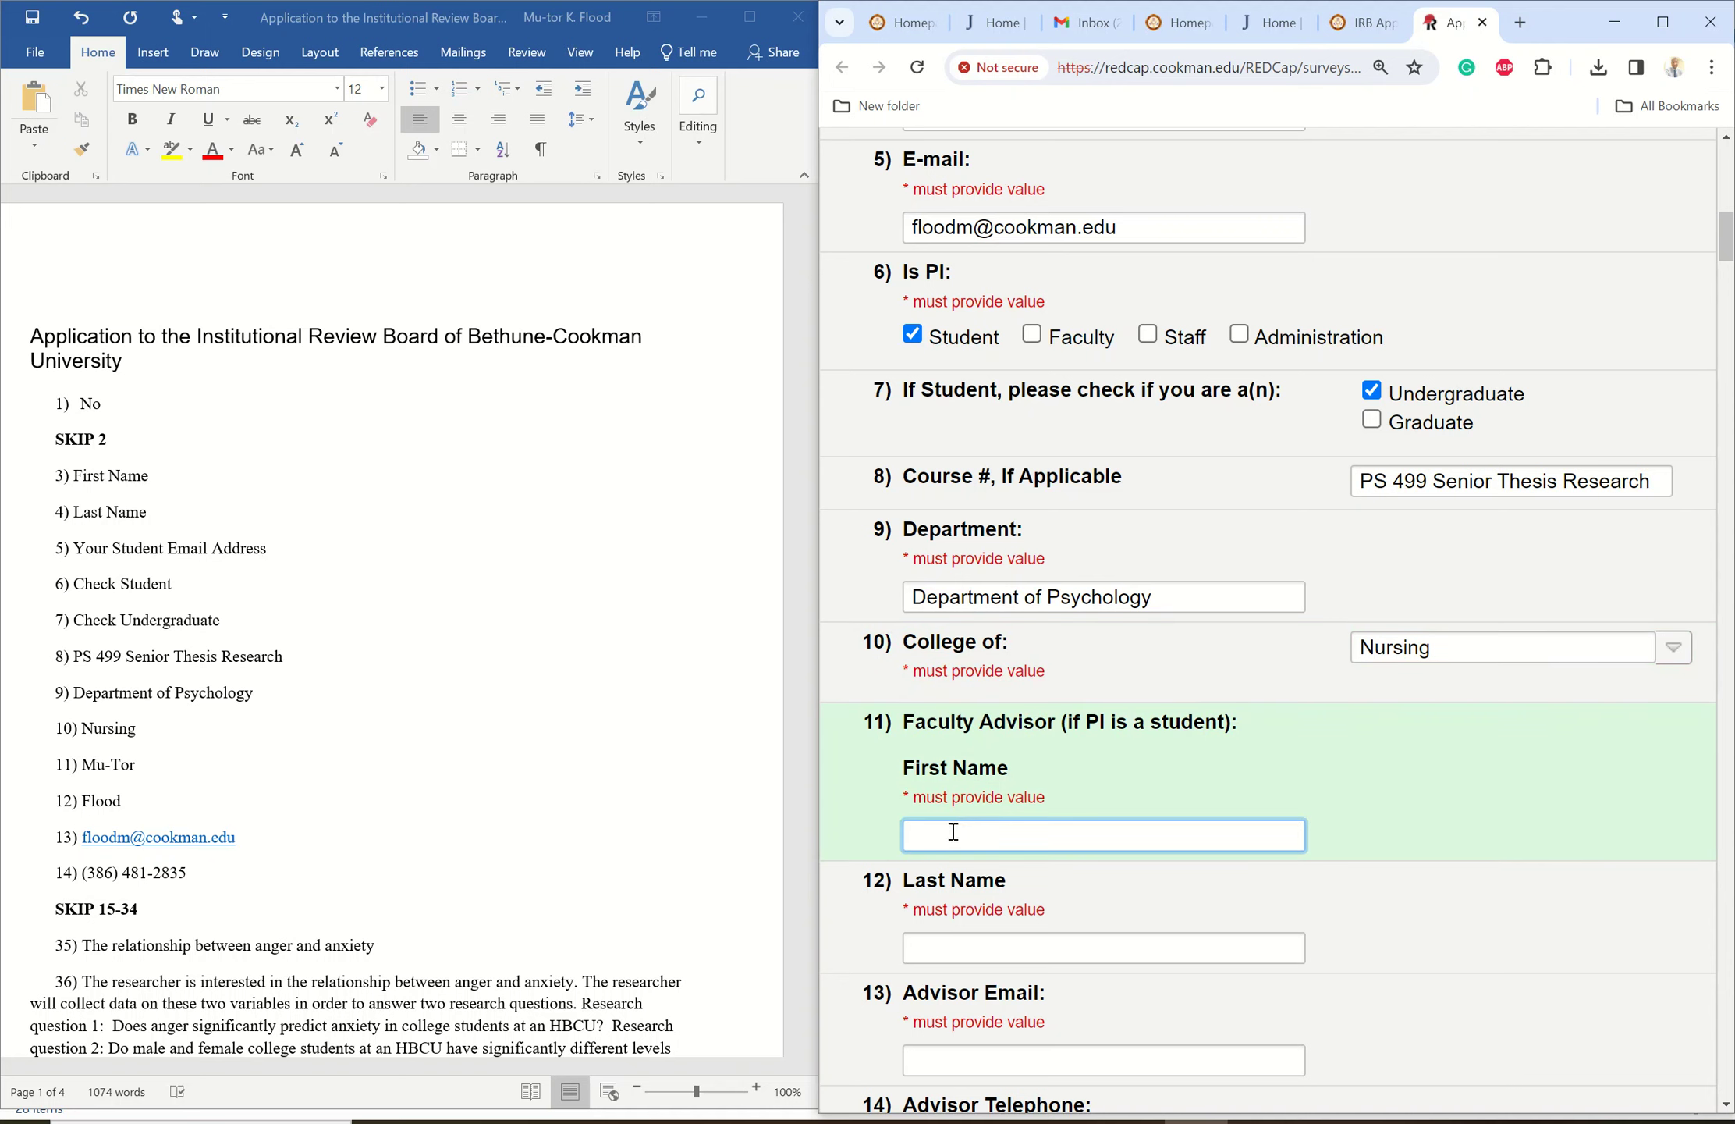
{"action": "key", "text": "Tab"}
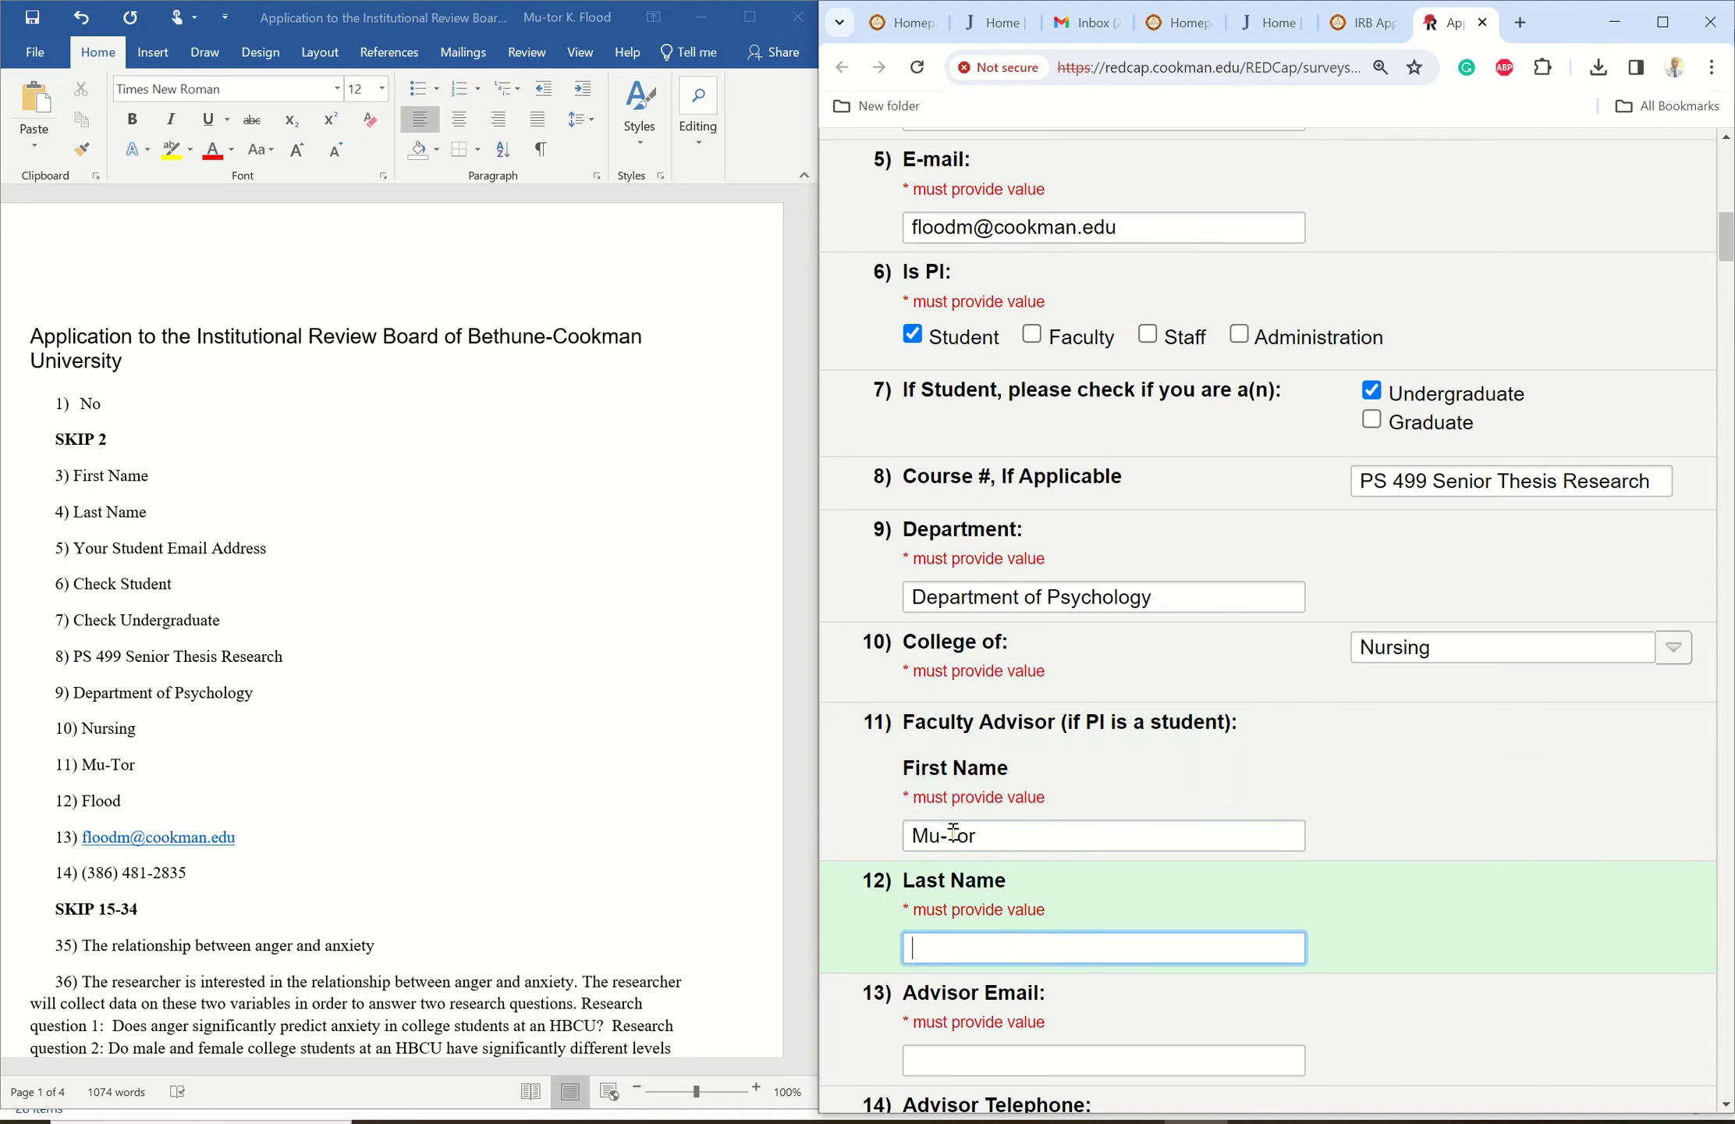
{"action": "key", "text": "Tab"}
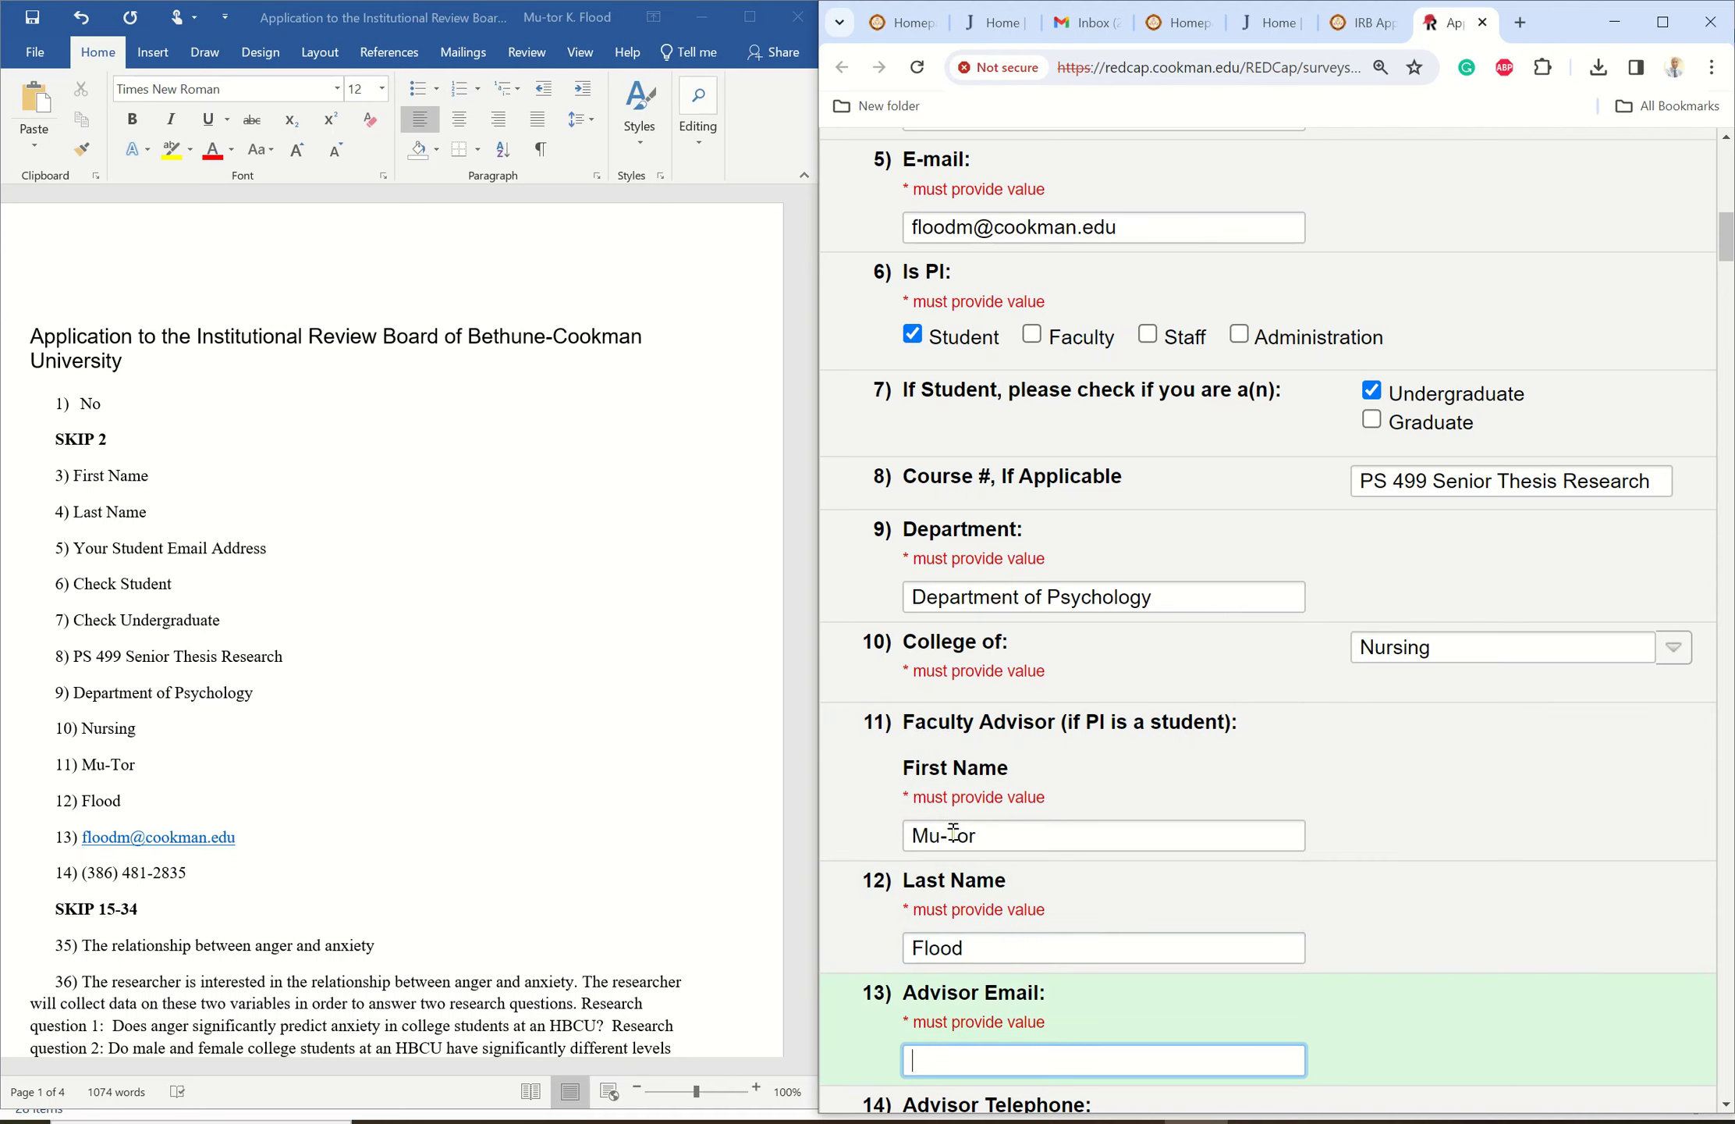
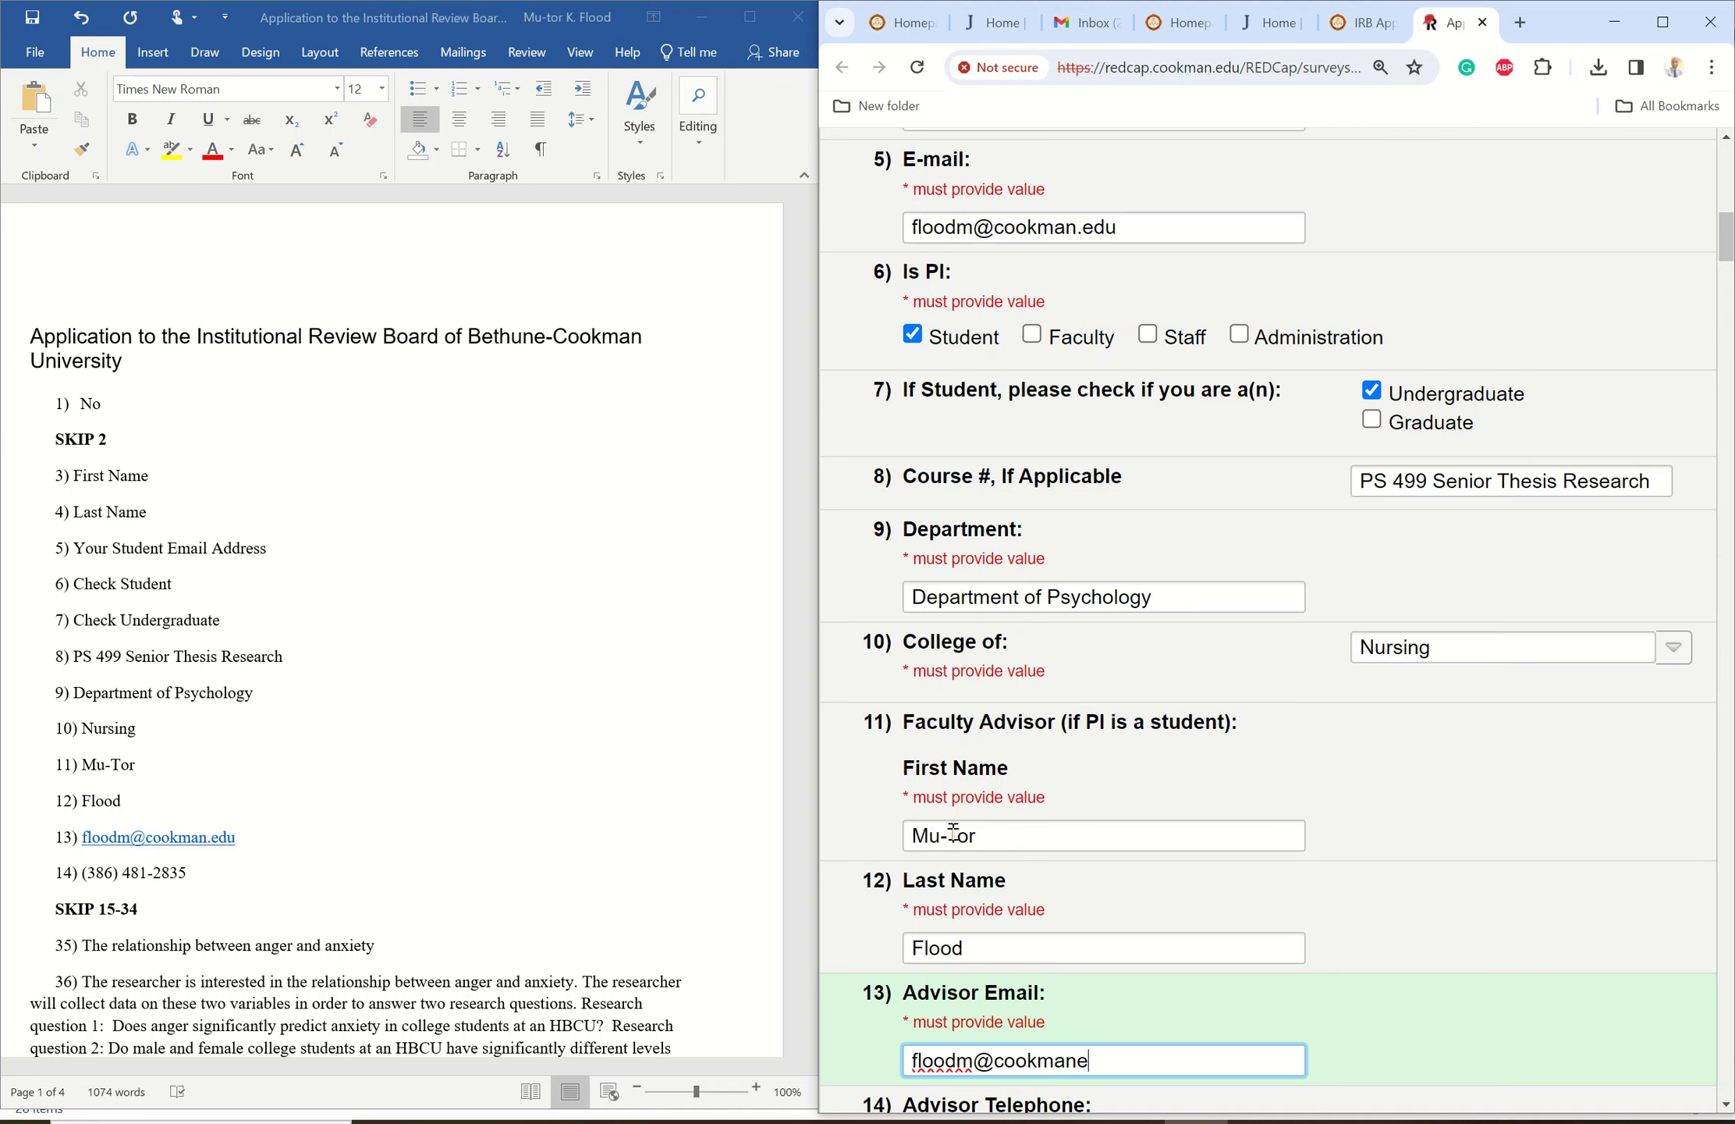
{"action": "left_click_drag", "start_coordinate": [1725, 232], "coordinate": [1719, 267]}
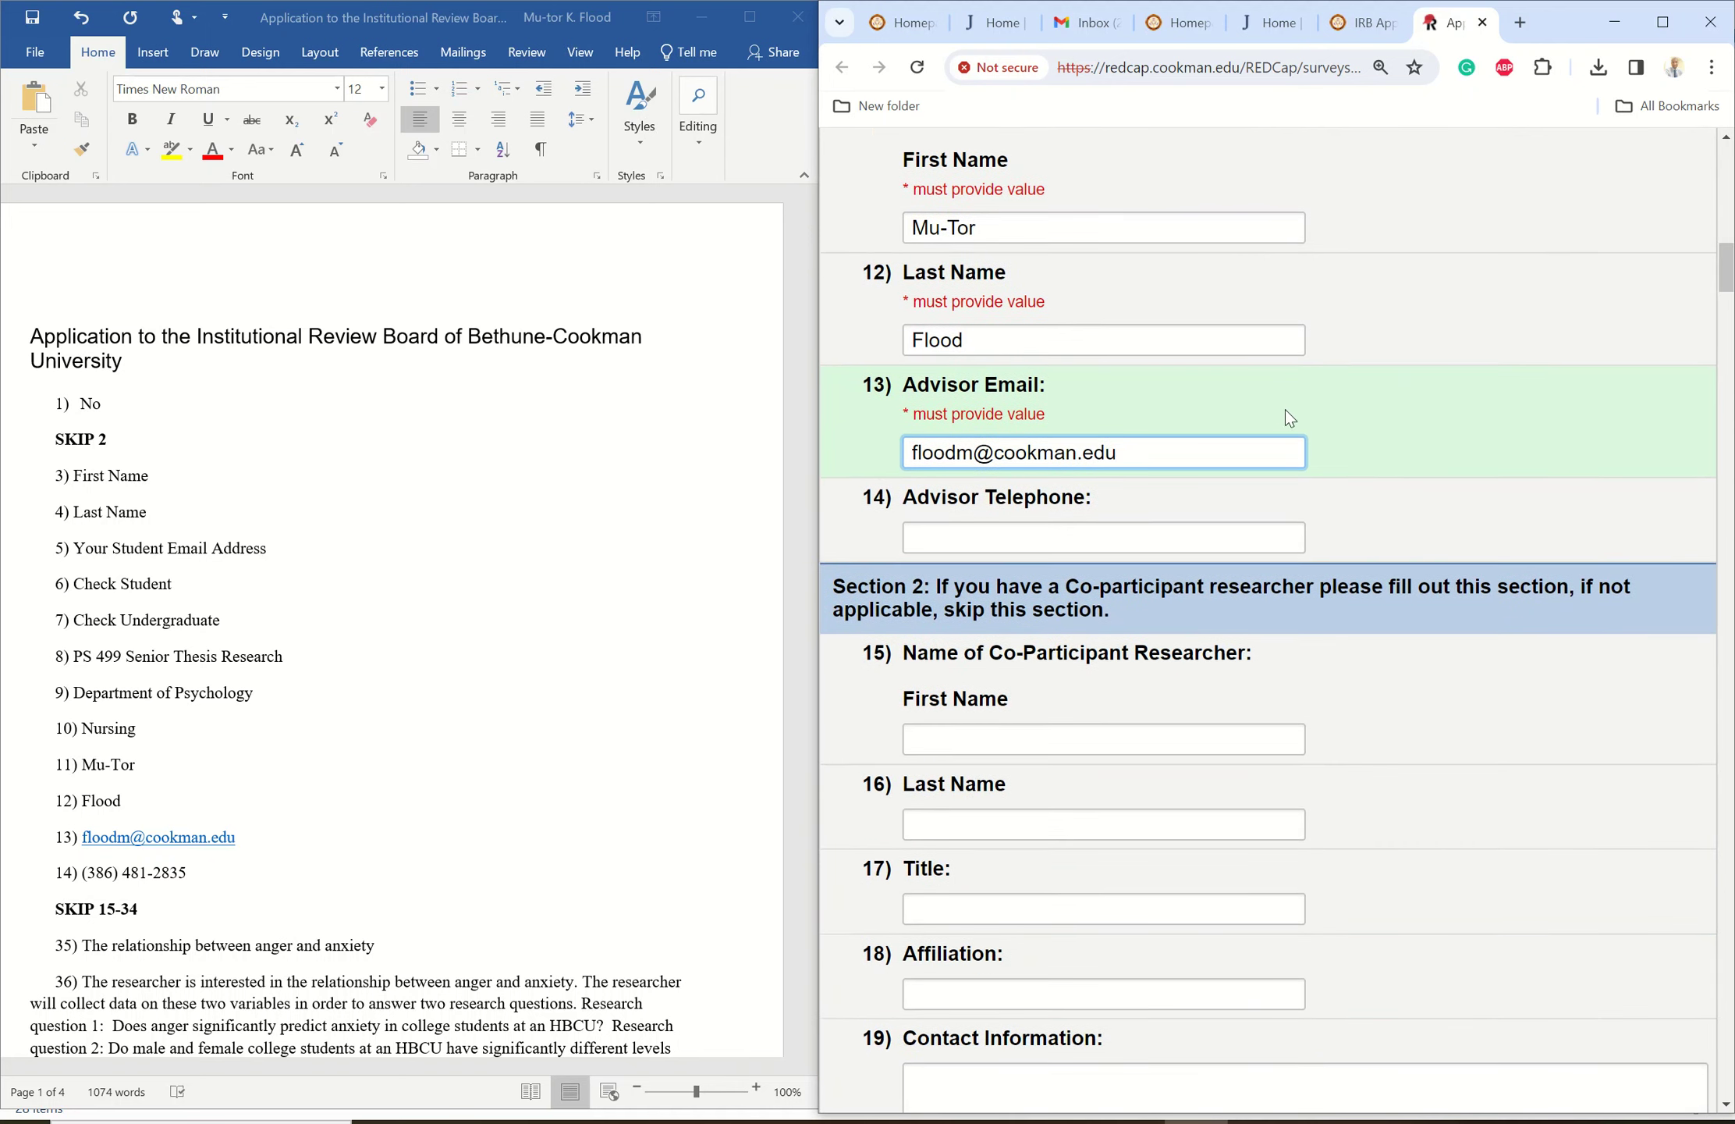
- Enter the advisor's telephone number and scroll down to Section 2a
{"action": "left_click", "coordinate": [1106, 539]}
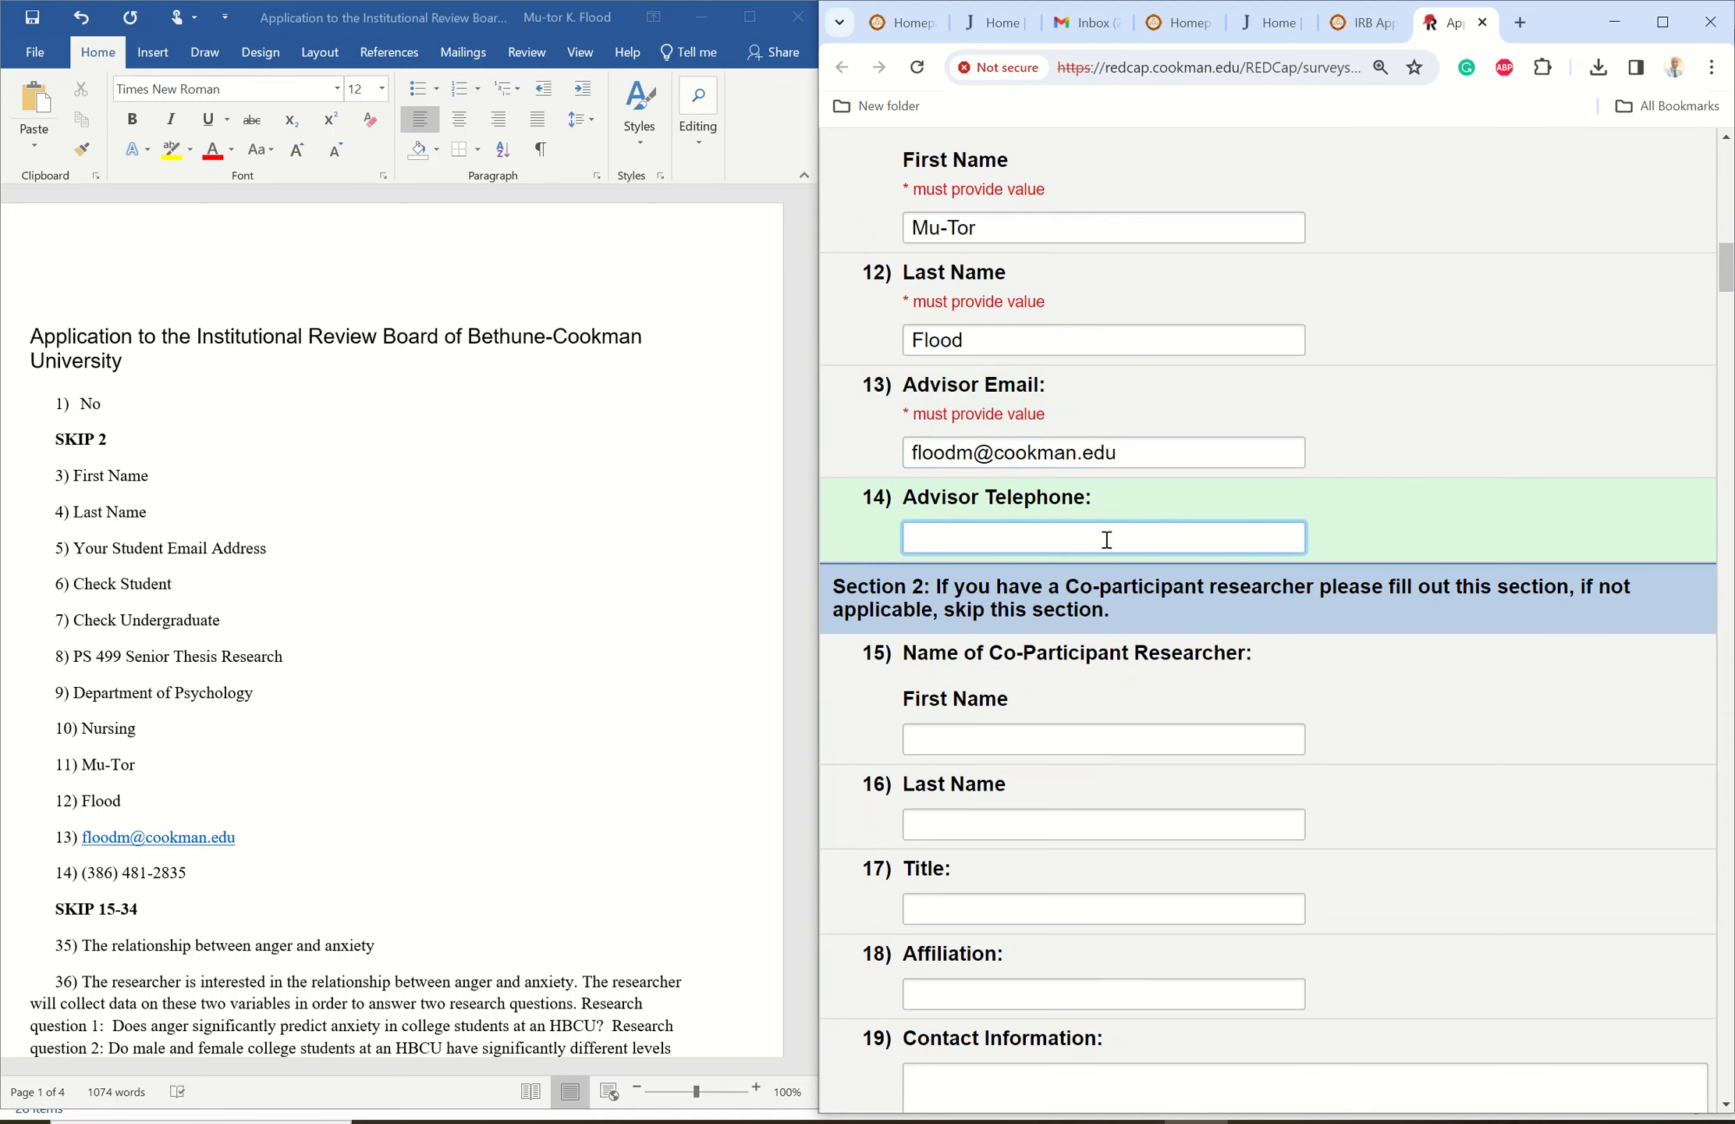
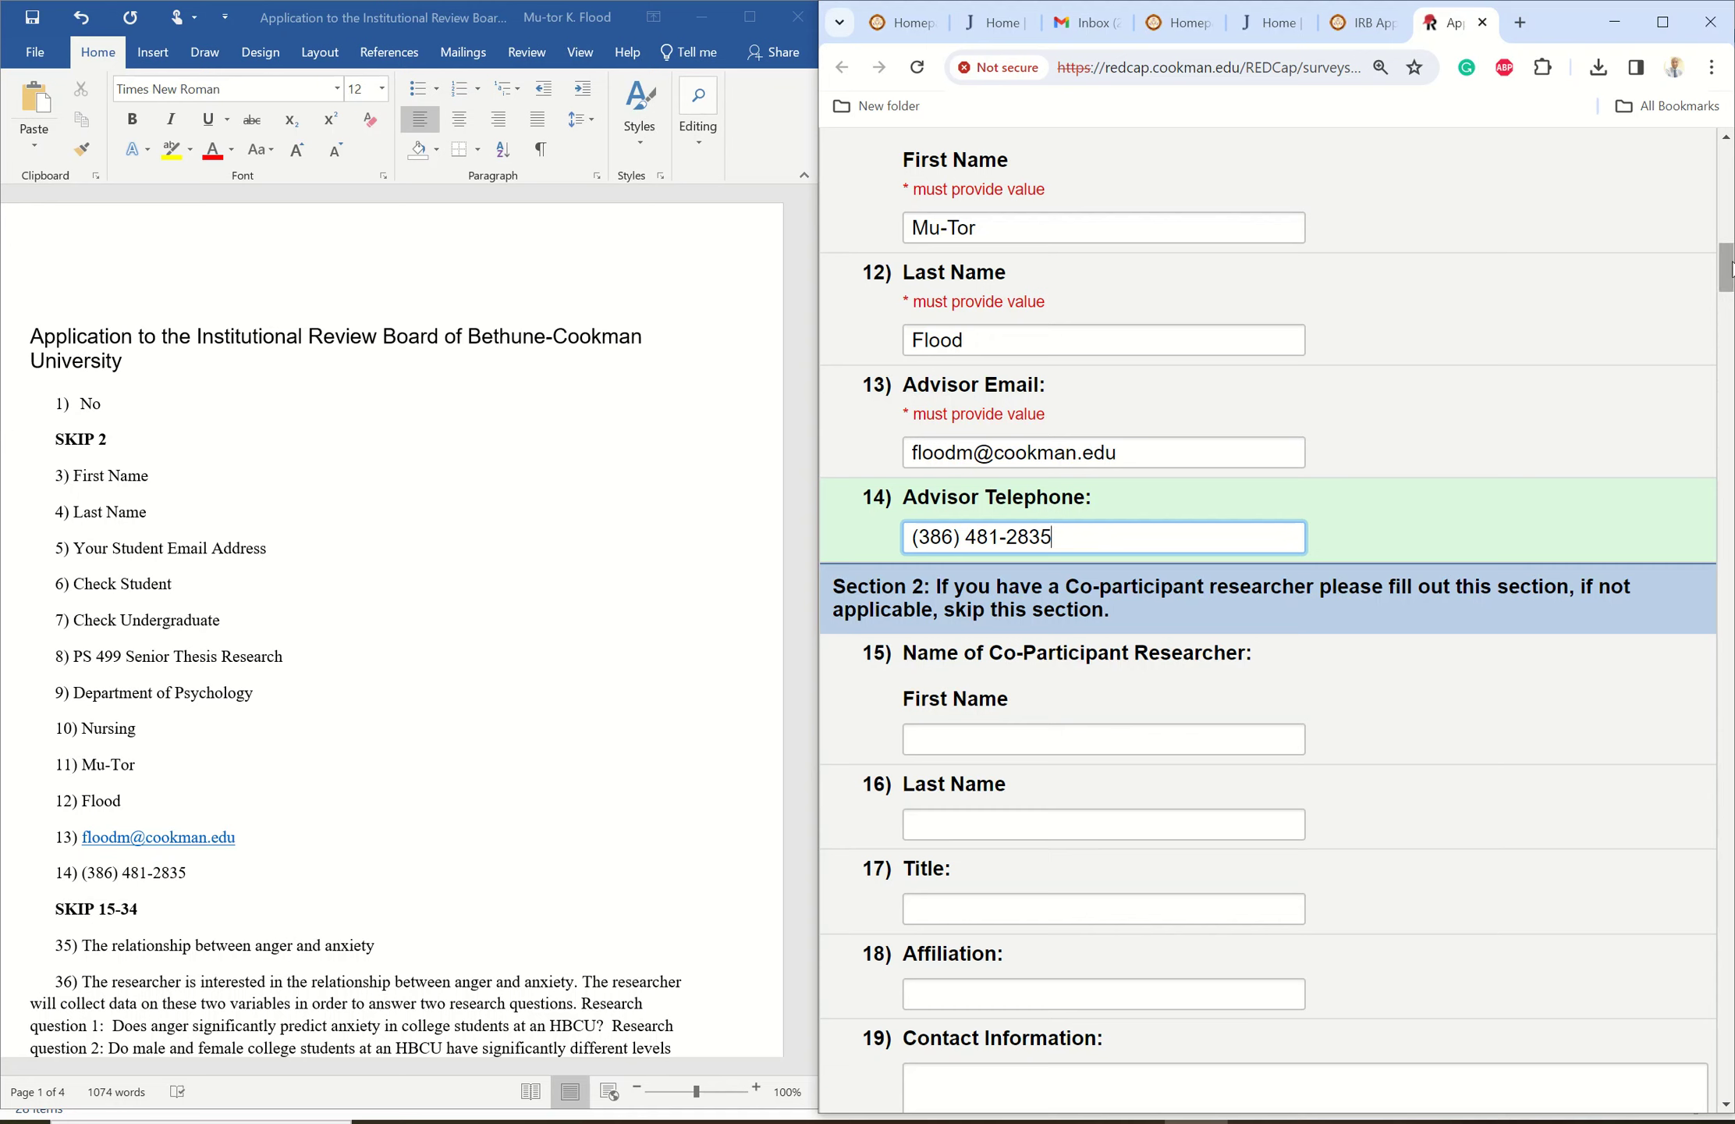
{"action": "left_click_drag", "start_coordinate": [1727, 268], "coordinate": [1697, 407]}
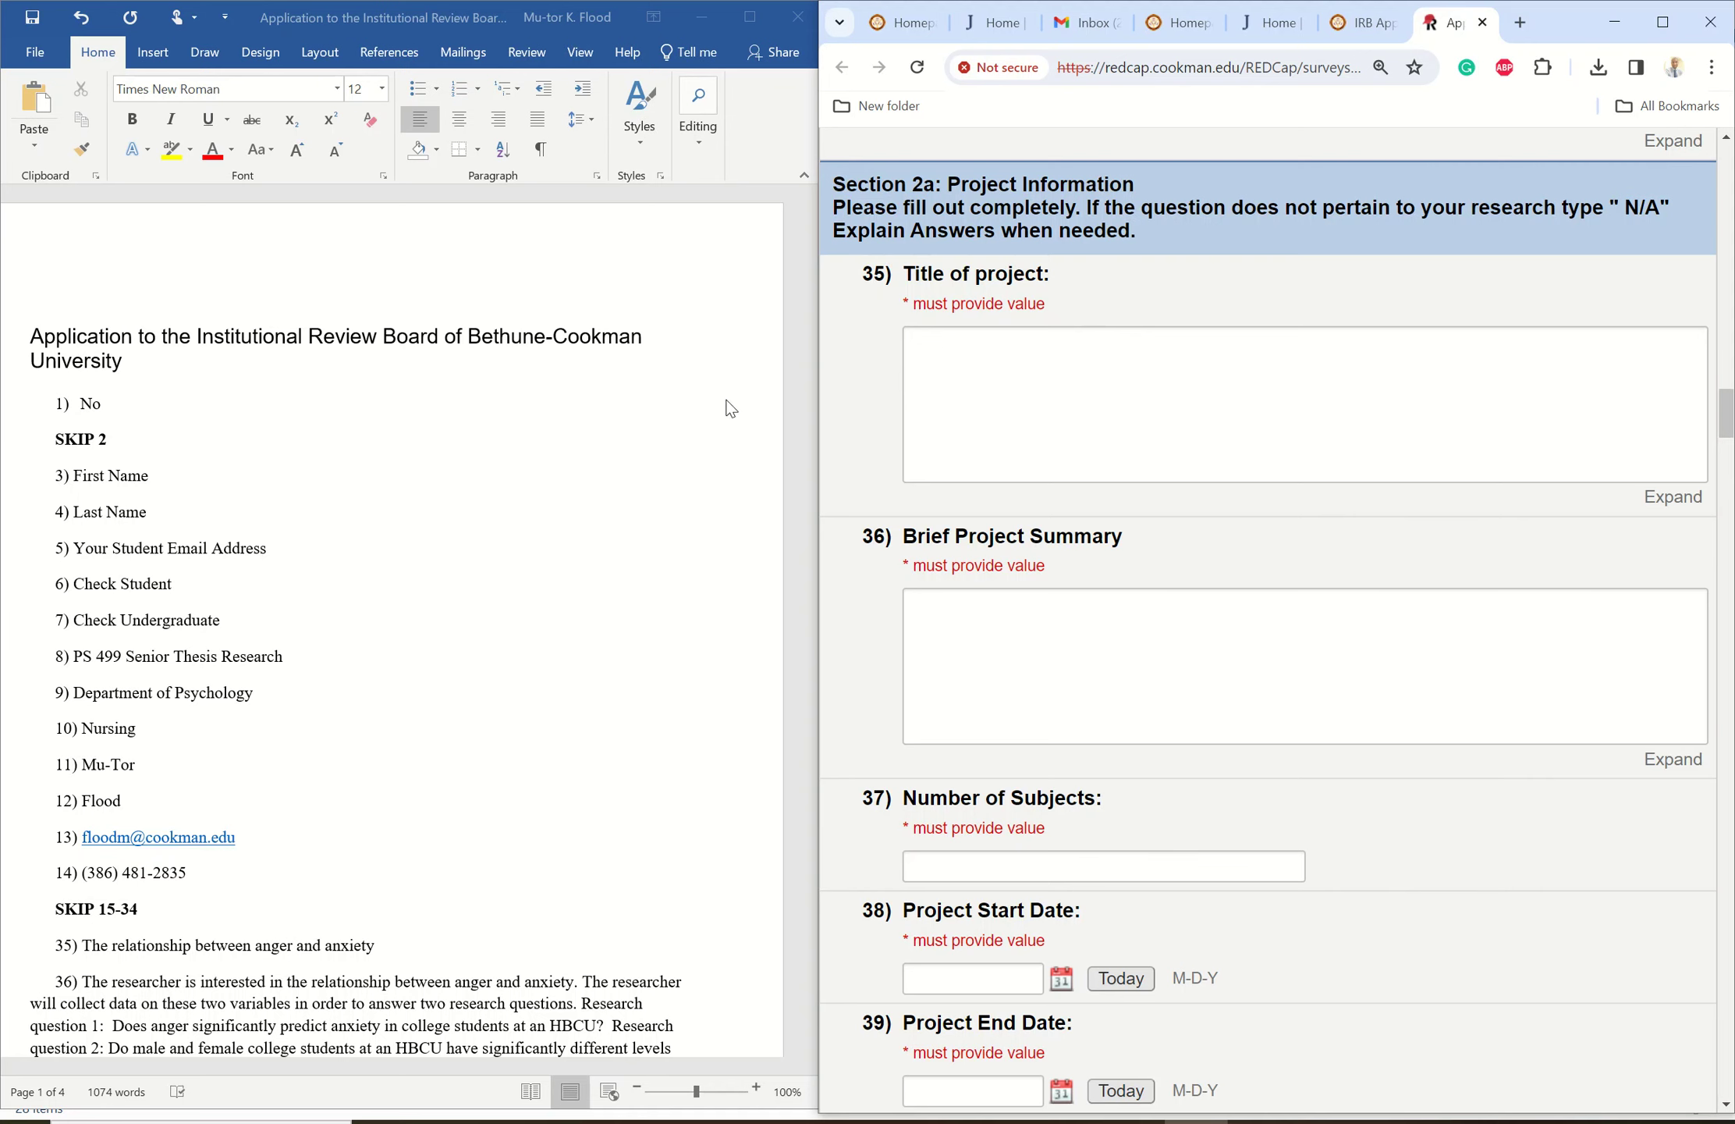
- Copy answer 35 from Word into the Title of project box
{"action": "left_click", "coordinate": [722, 455]}
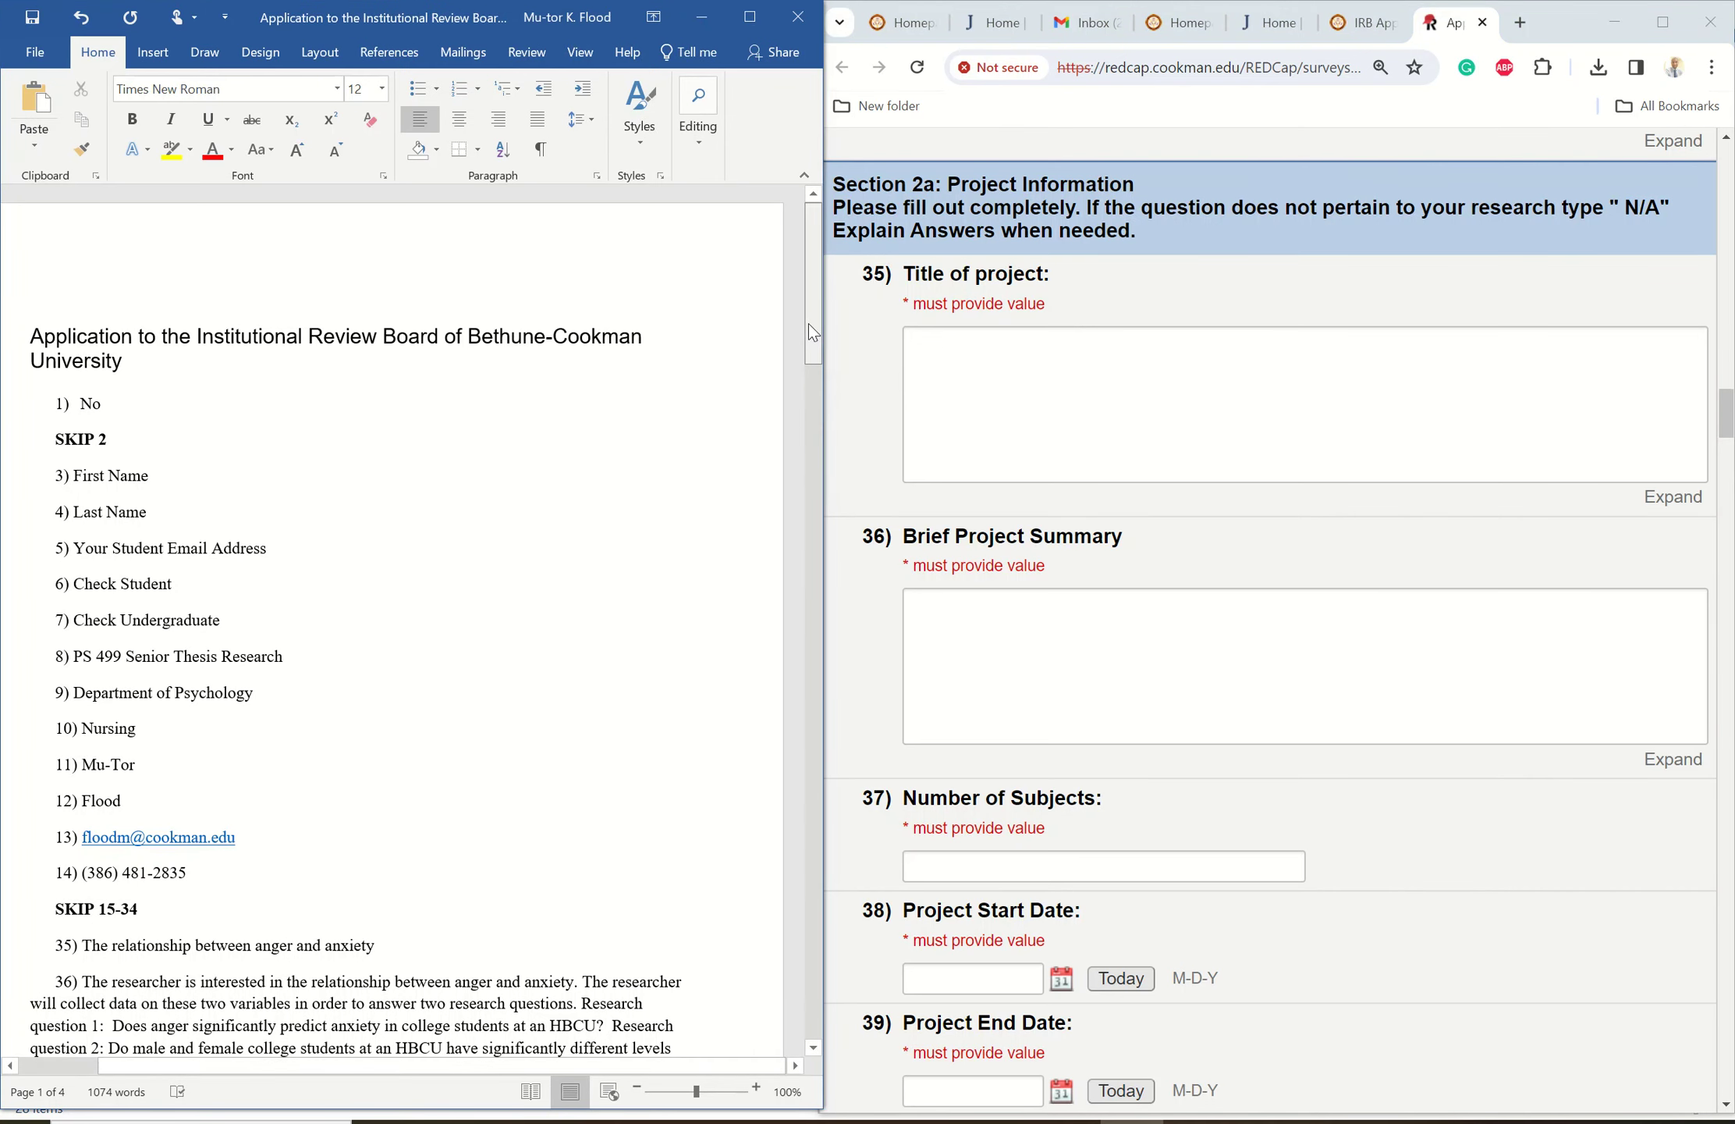
{"action": "left_click_drag", "start_coordinate": [809, 323], "coordinate": [796, 434]}
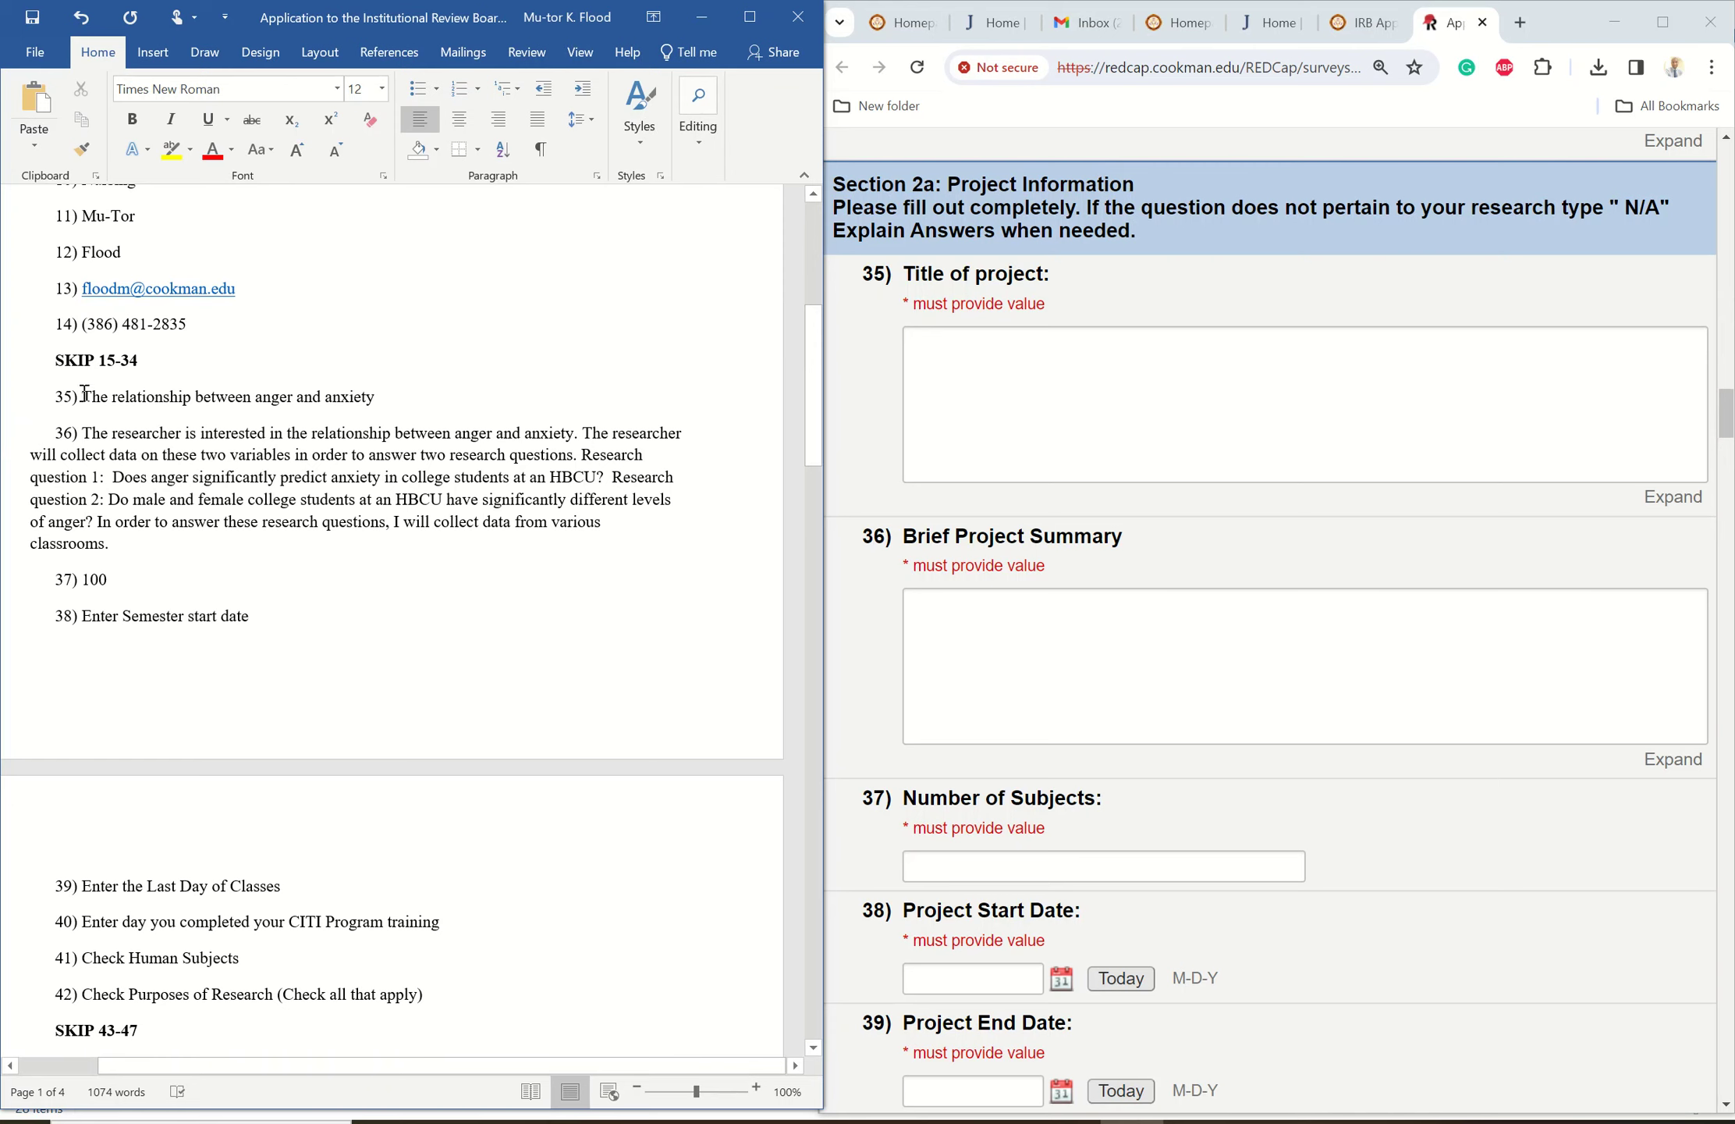
{"action": "left_click_drag", "start_coordinate": [84, 392], "coordinate": [352, 400]}
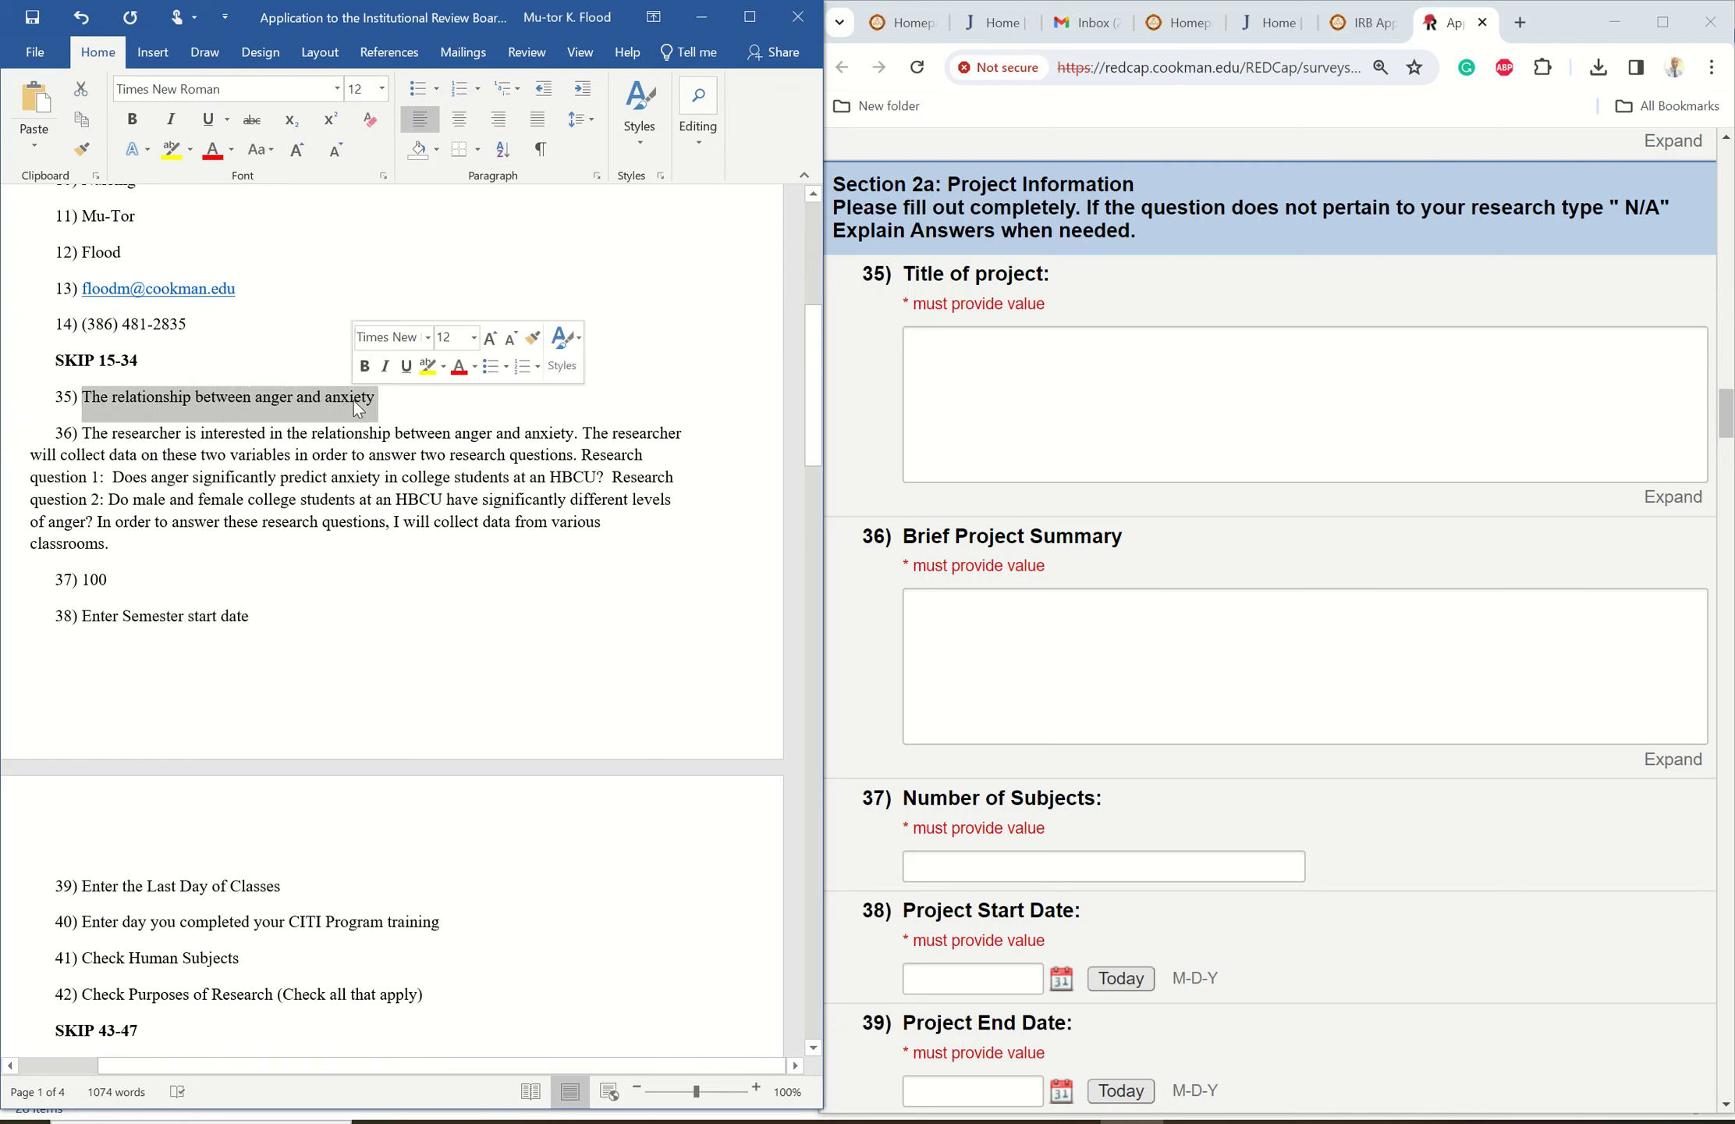
{"action": "right_click", "coordinate": [271, 396]}
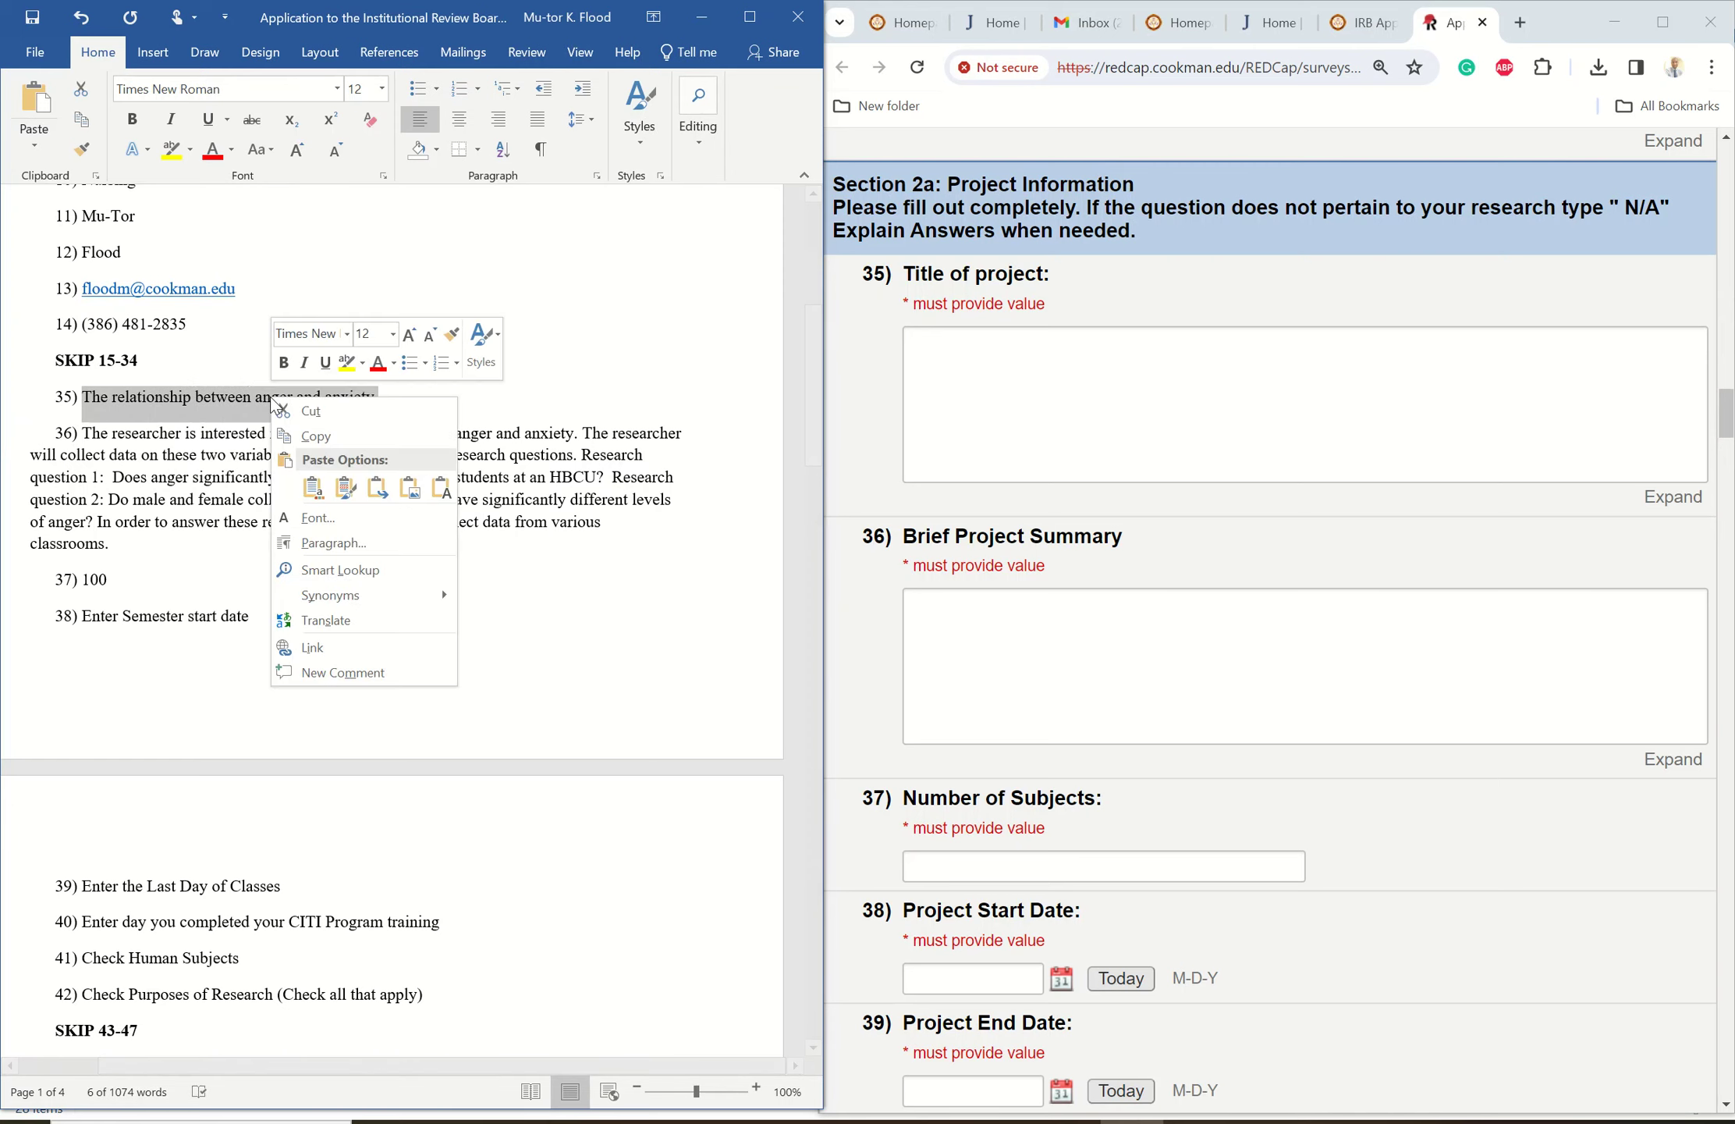
{"action": "left_click", "coordinate": [320, 436]}
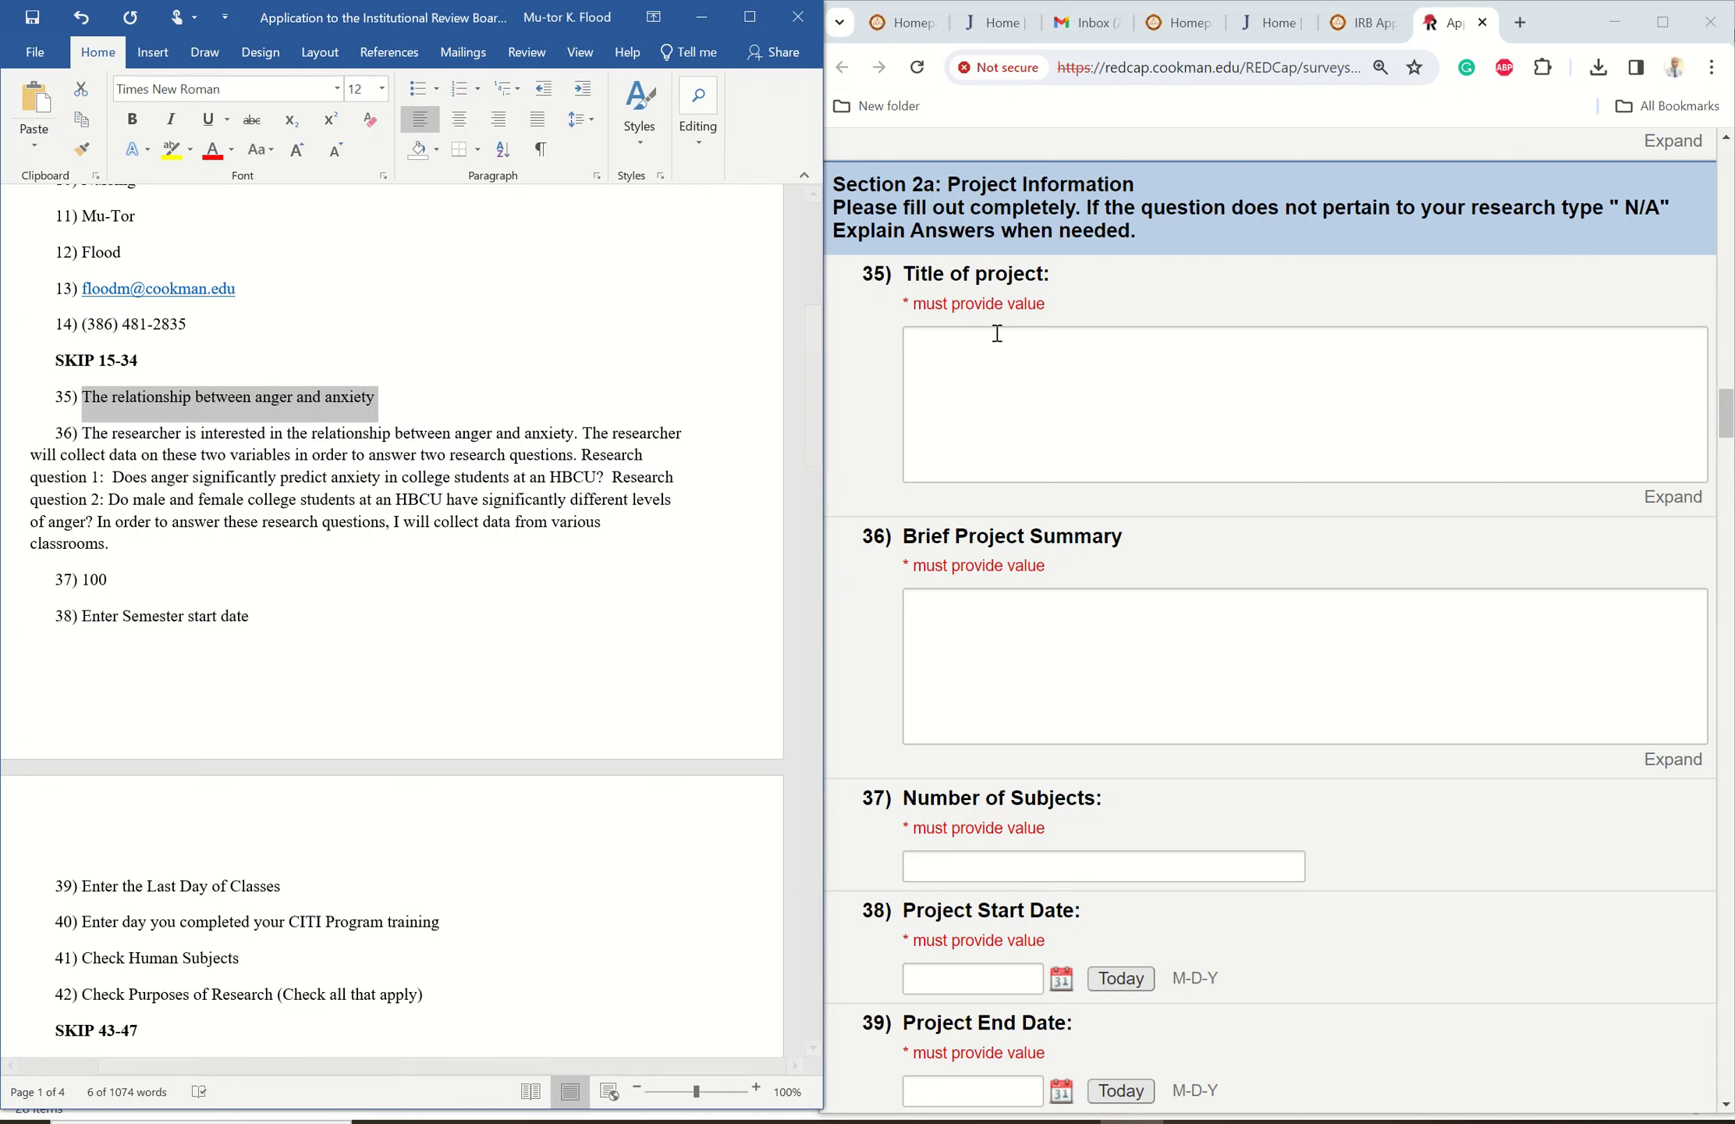
{"action": "left_click", "coordinate": [968, 345]}
{"action": "right_click", "coordinate": [966, 345]}
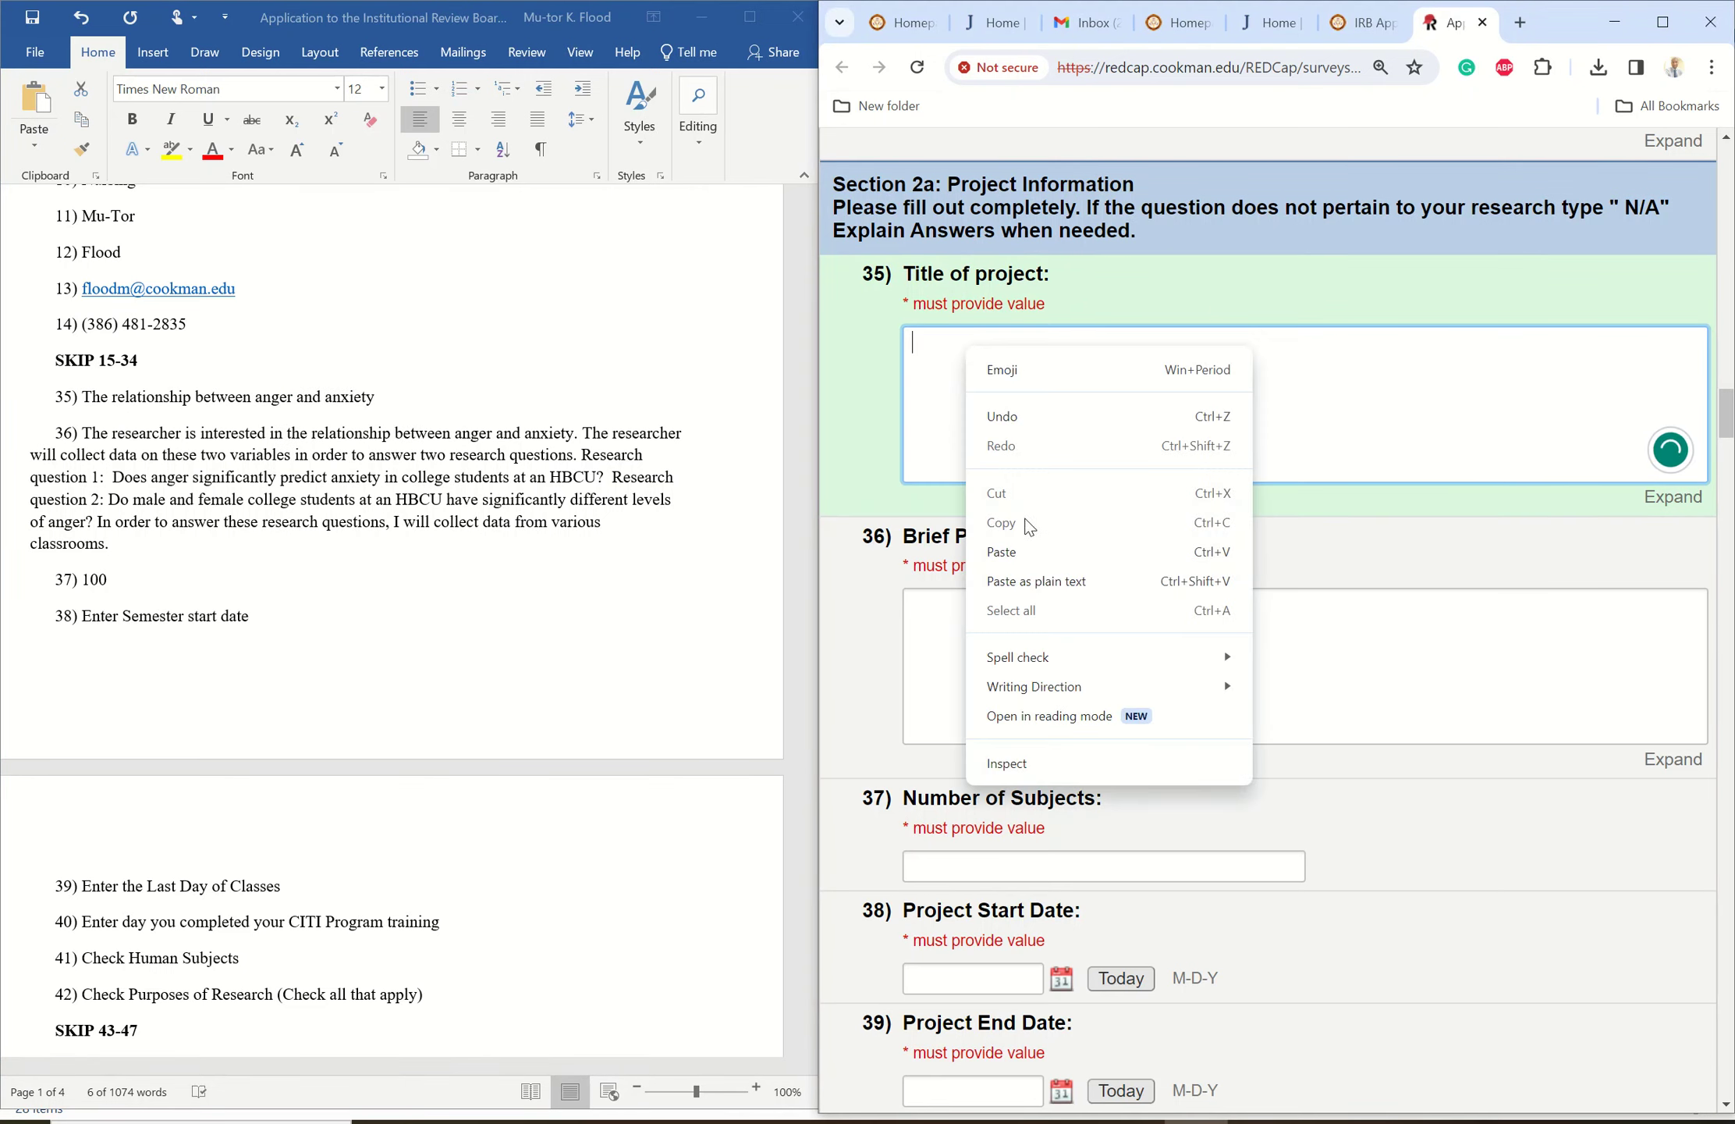
{"action": "left_click", "coordinate": [1013, 556]}
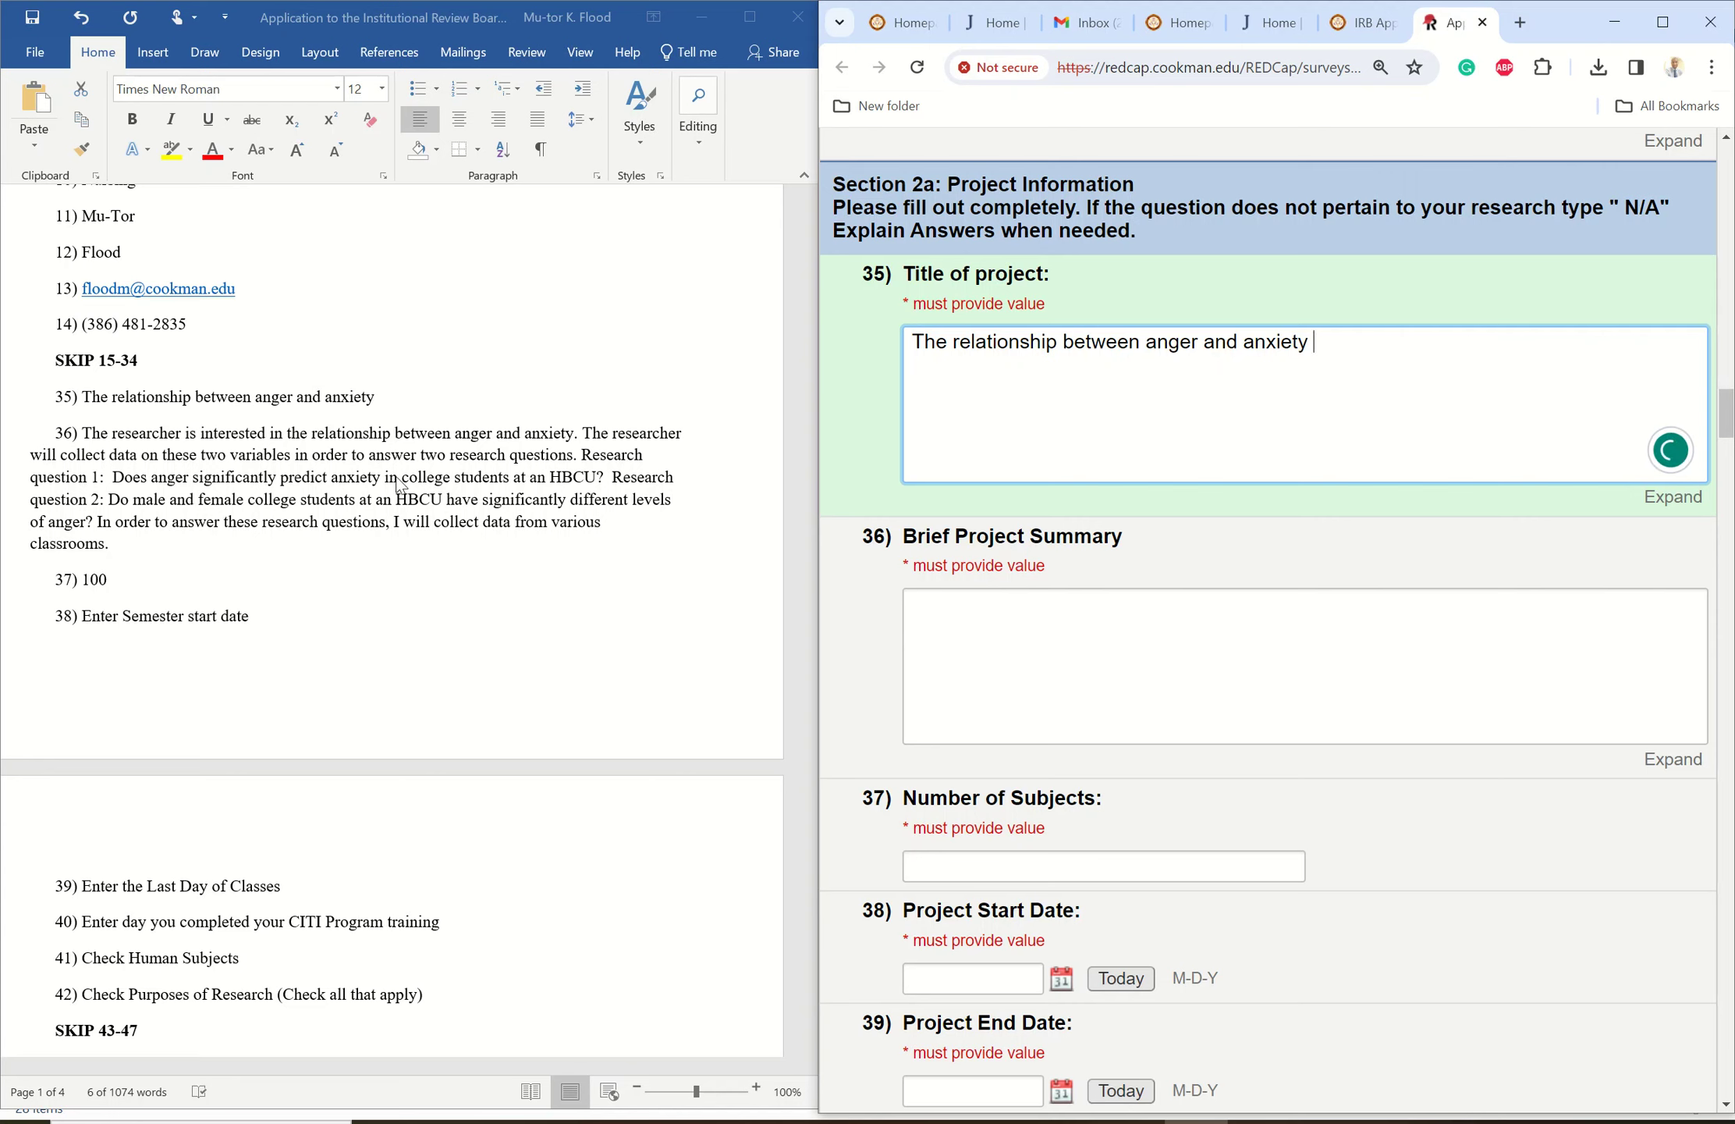
- Copy the paragraph 36 summary from Word into the Brief Project Summary box
{"action": "left_click", "coordinate": [983, 624]}
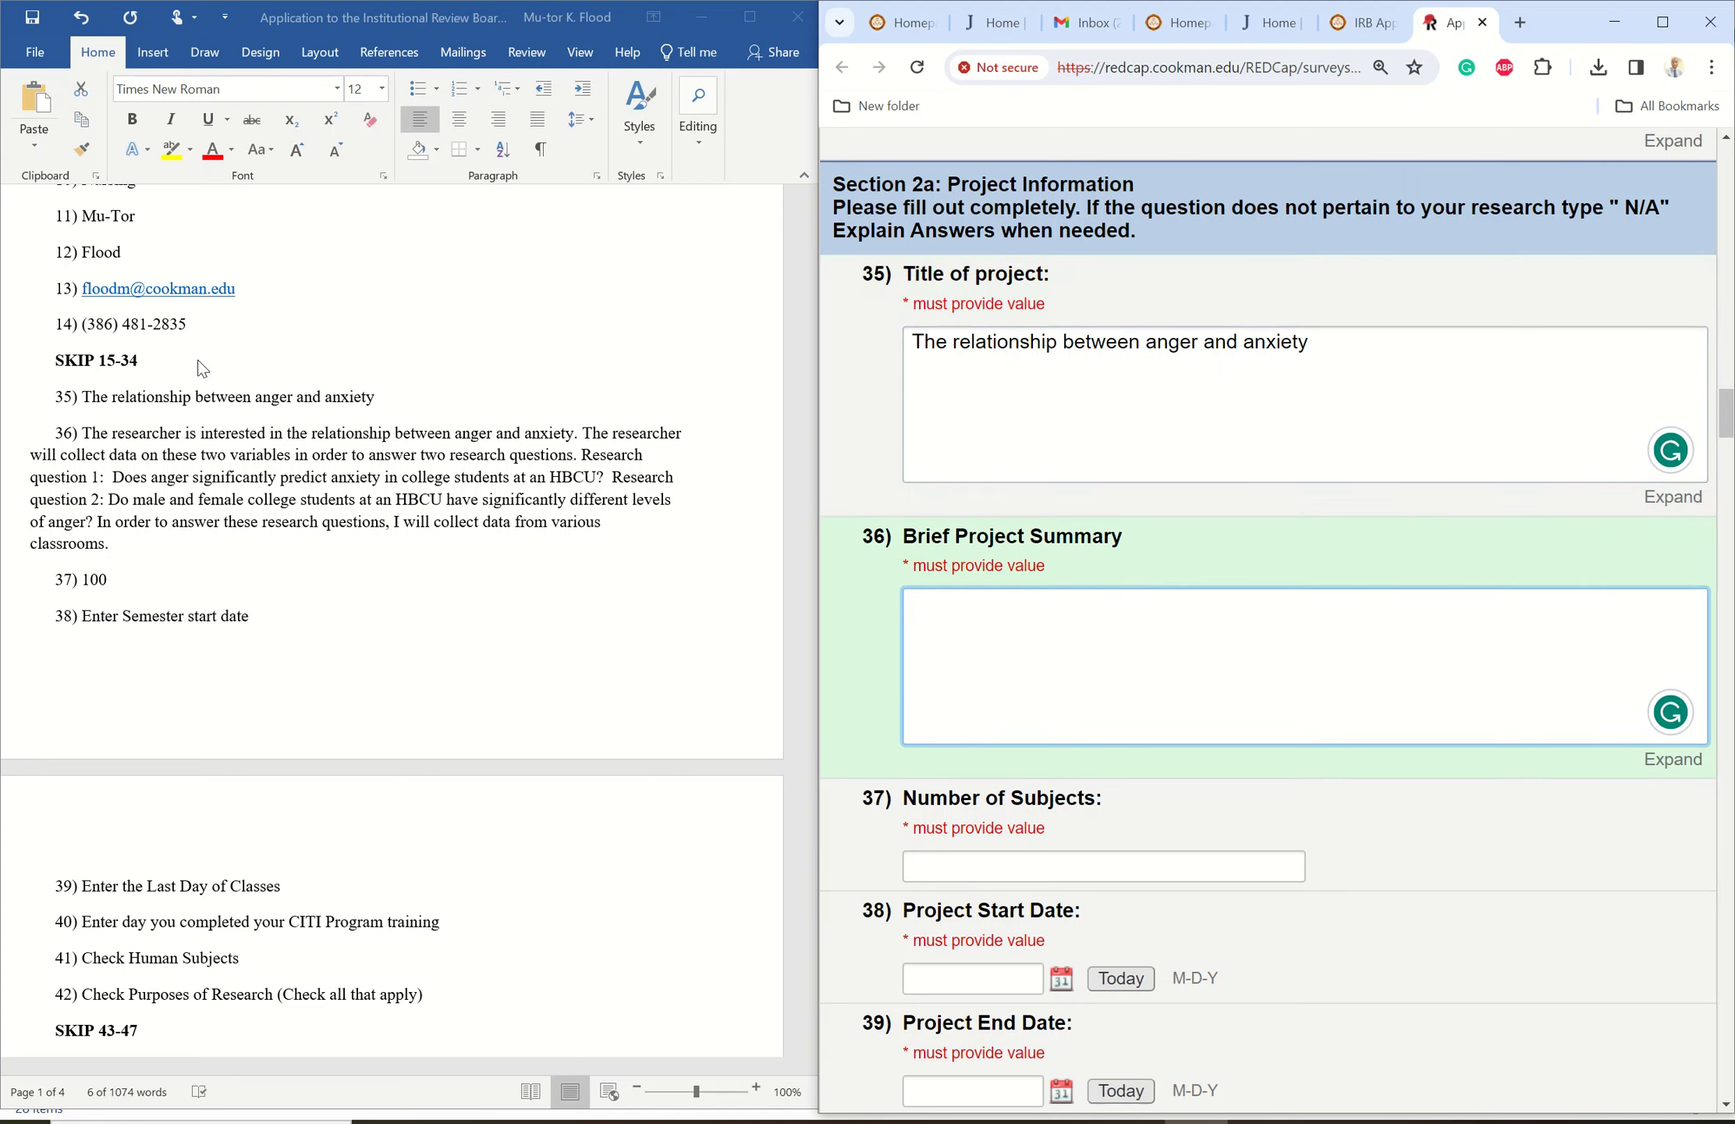
{"action": "left_click", "coordinate": [93, 435]}
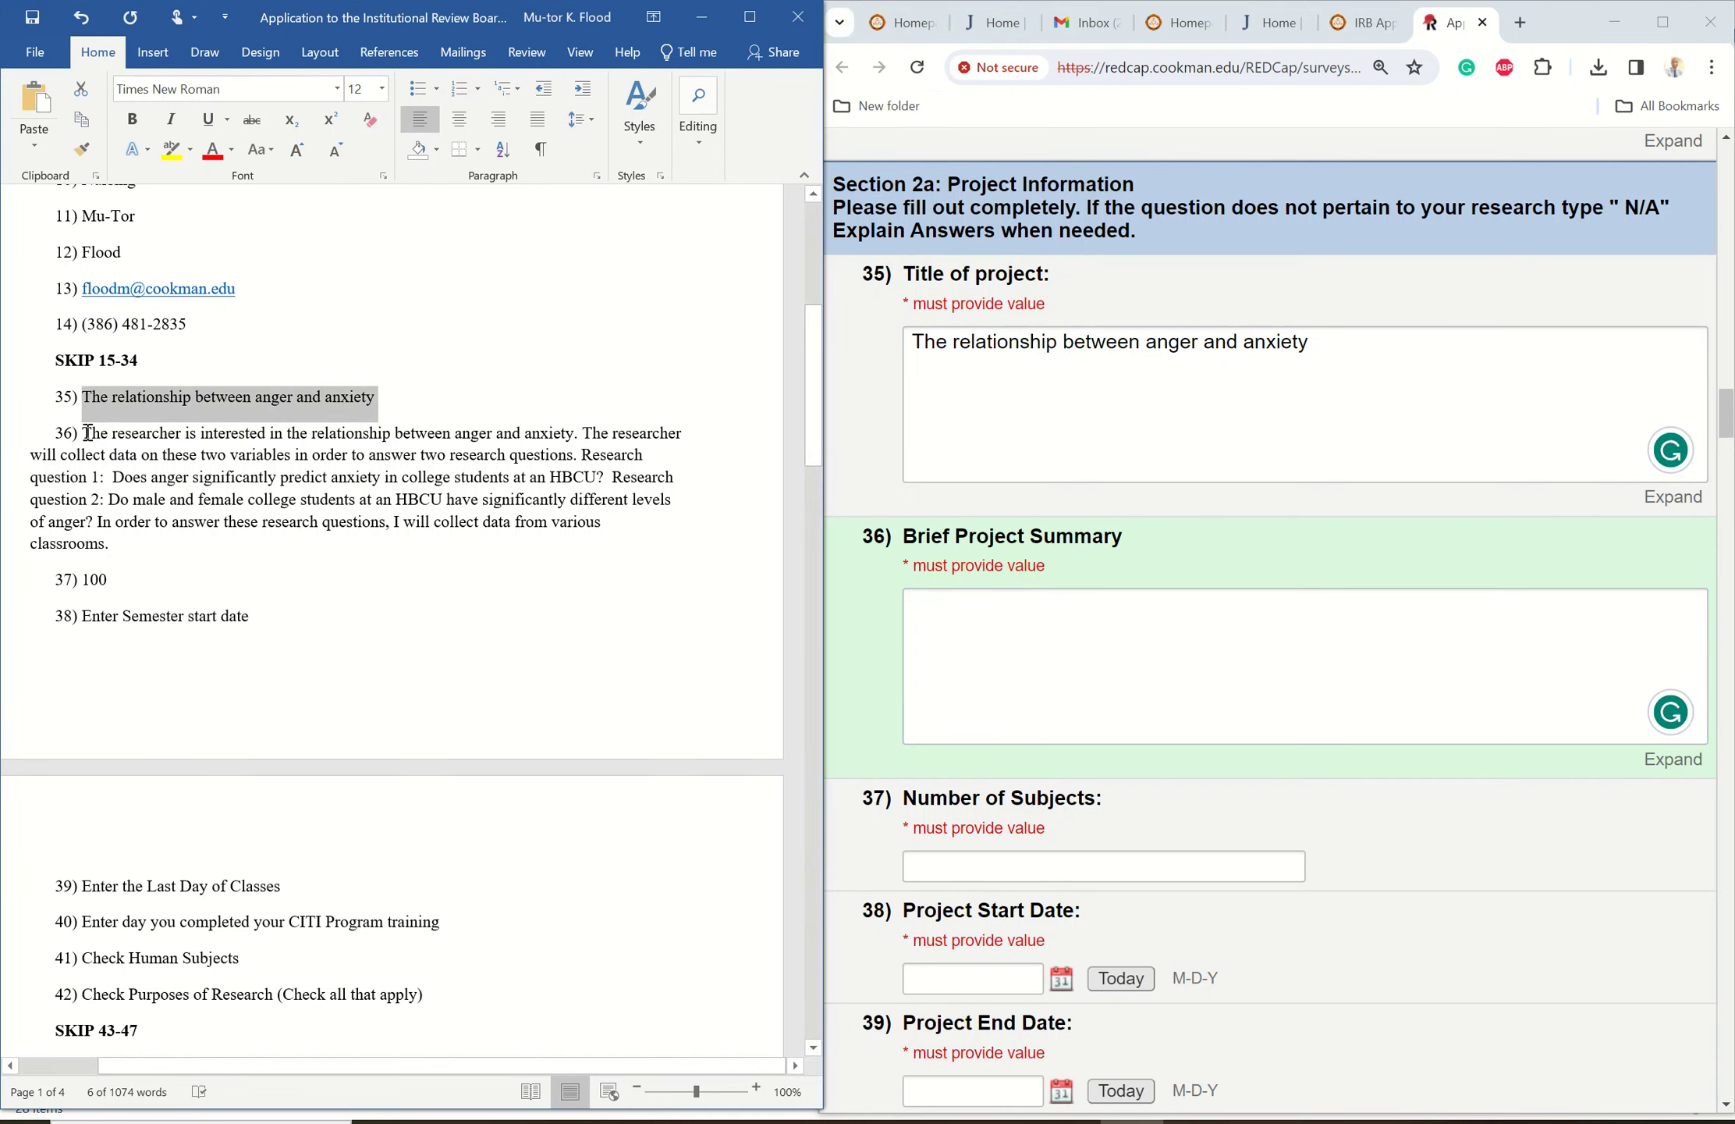
{"action": "left_click_drag", "start_coordinate": [88, 432], "coordinate": [126, 537]}
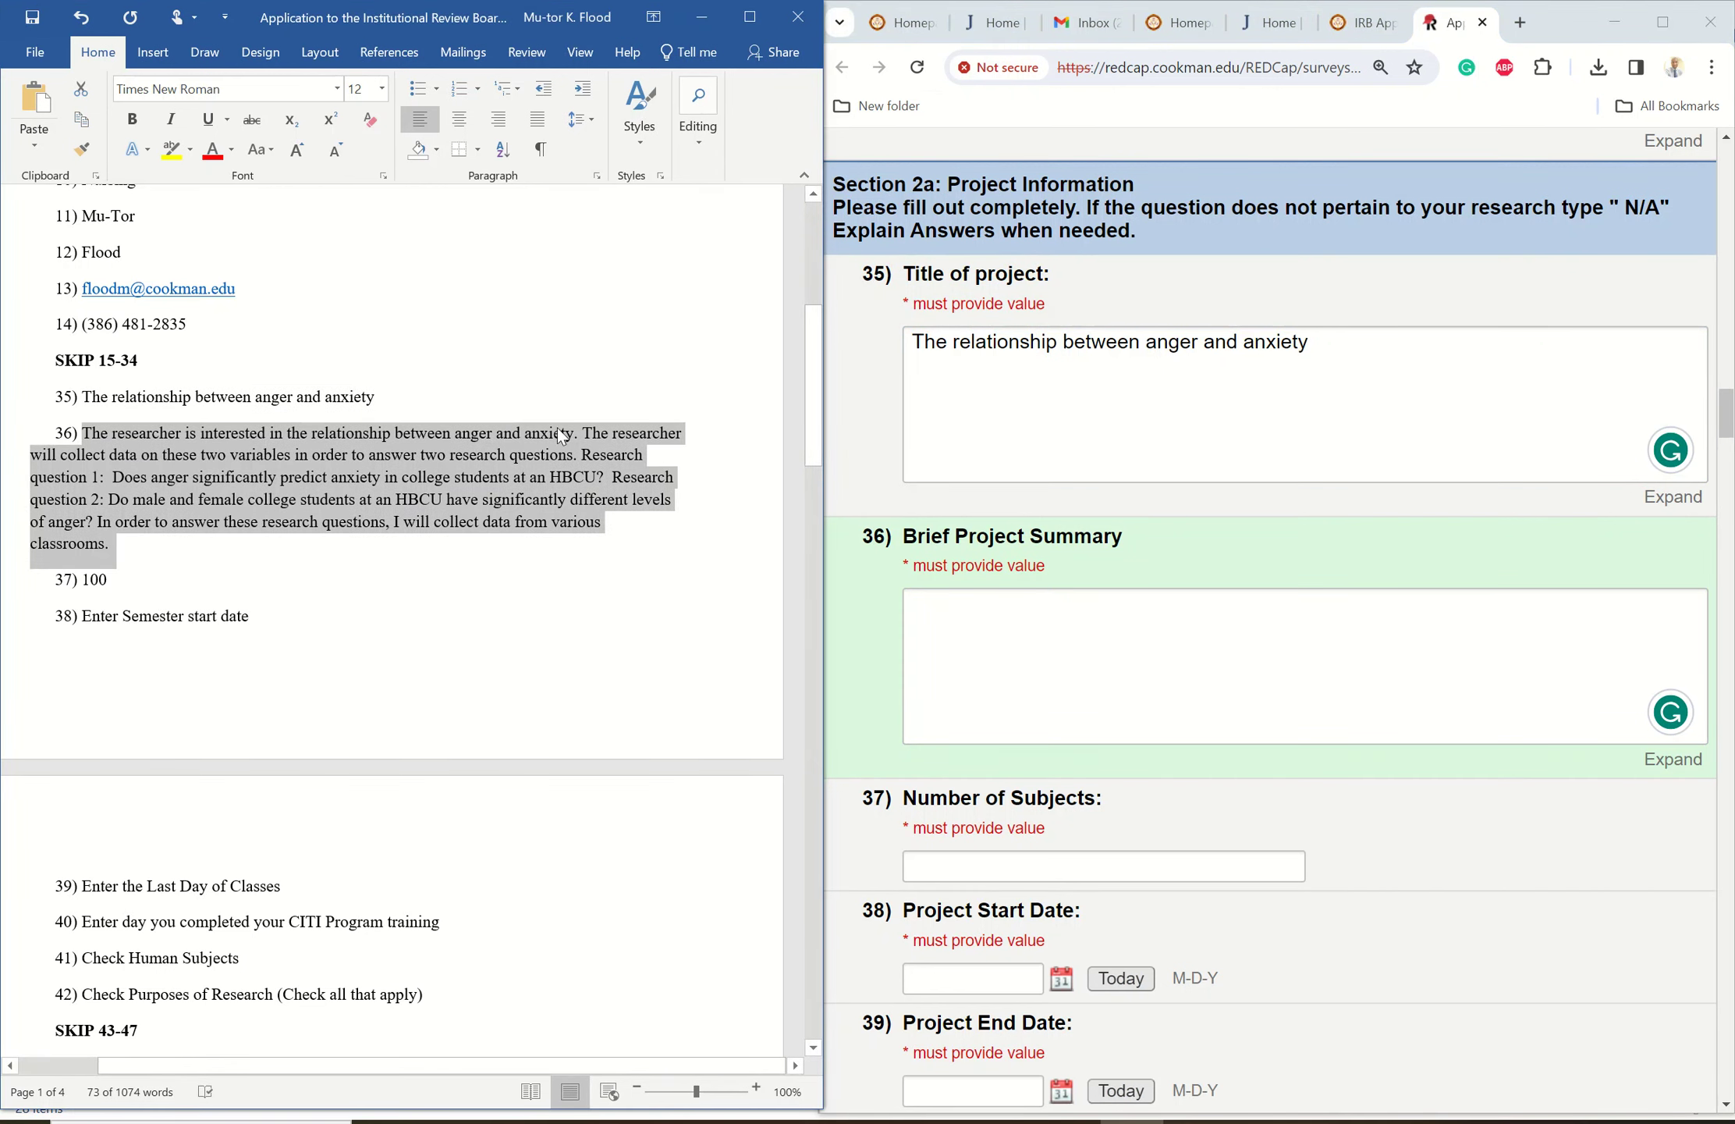
{"action": "right_click", "coordinate": [533, 460]}
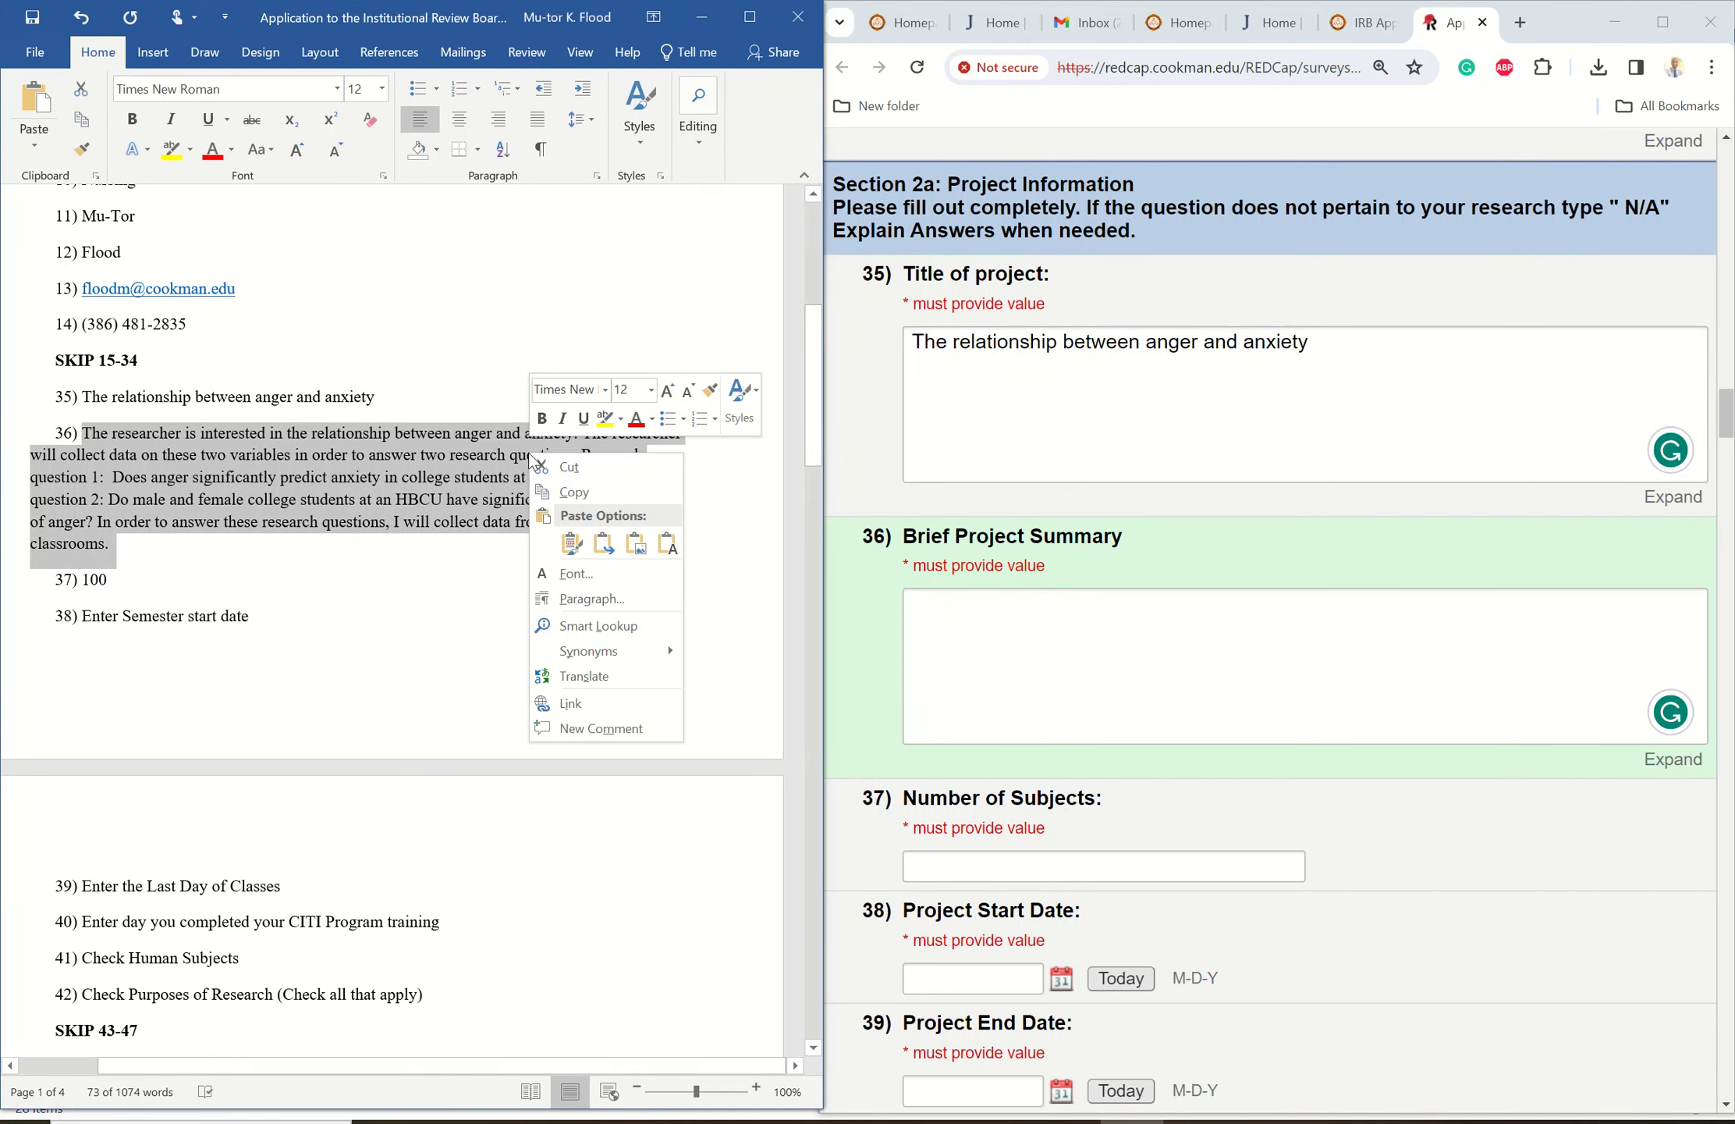
{"action": "left_click", "coordinate": [605, 497]}
{"action": "left_click", "coordinate": [975, 609]}
{"action": "right_click", "coordinate": [974, 612]}
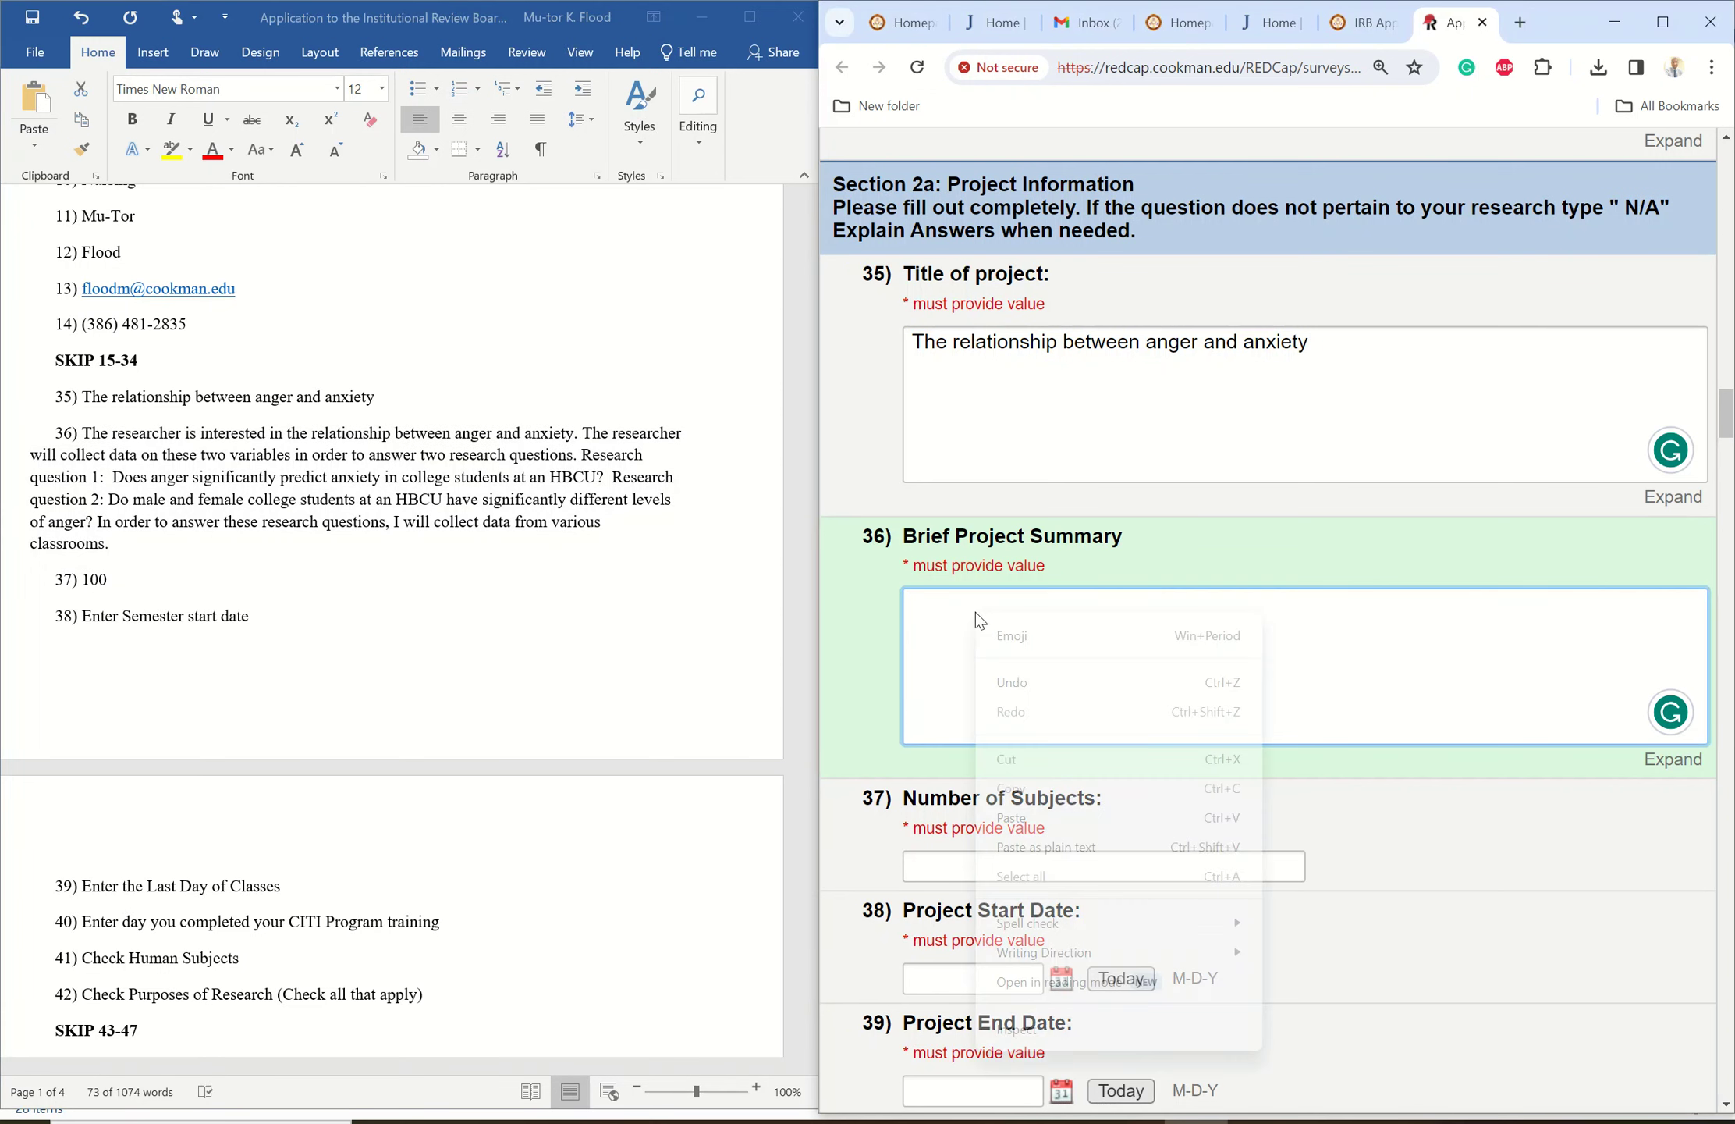
{"action": "left_click", "coordinate": [1045, 819]}
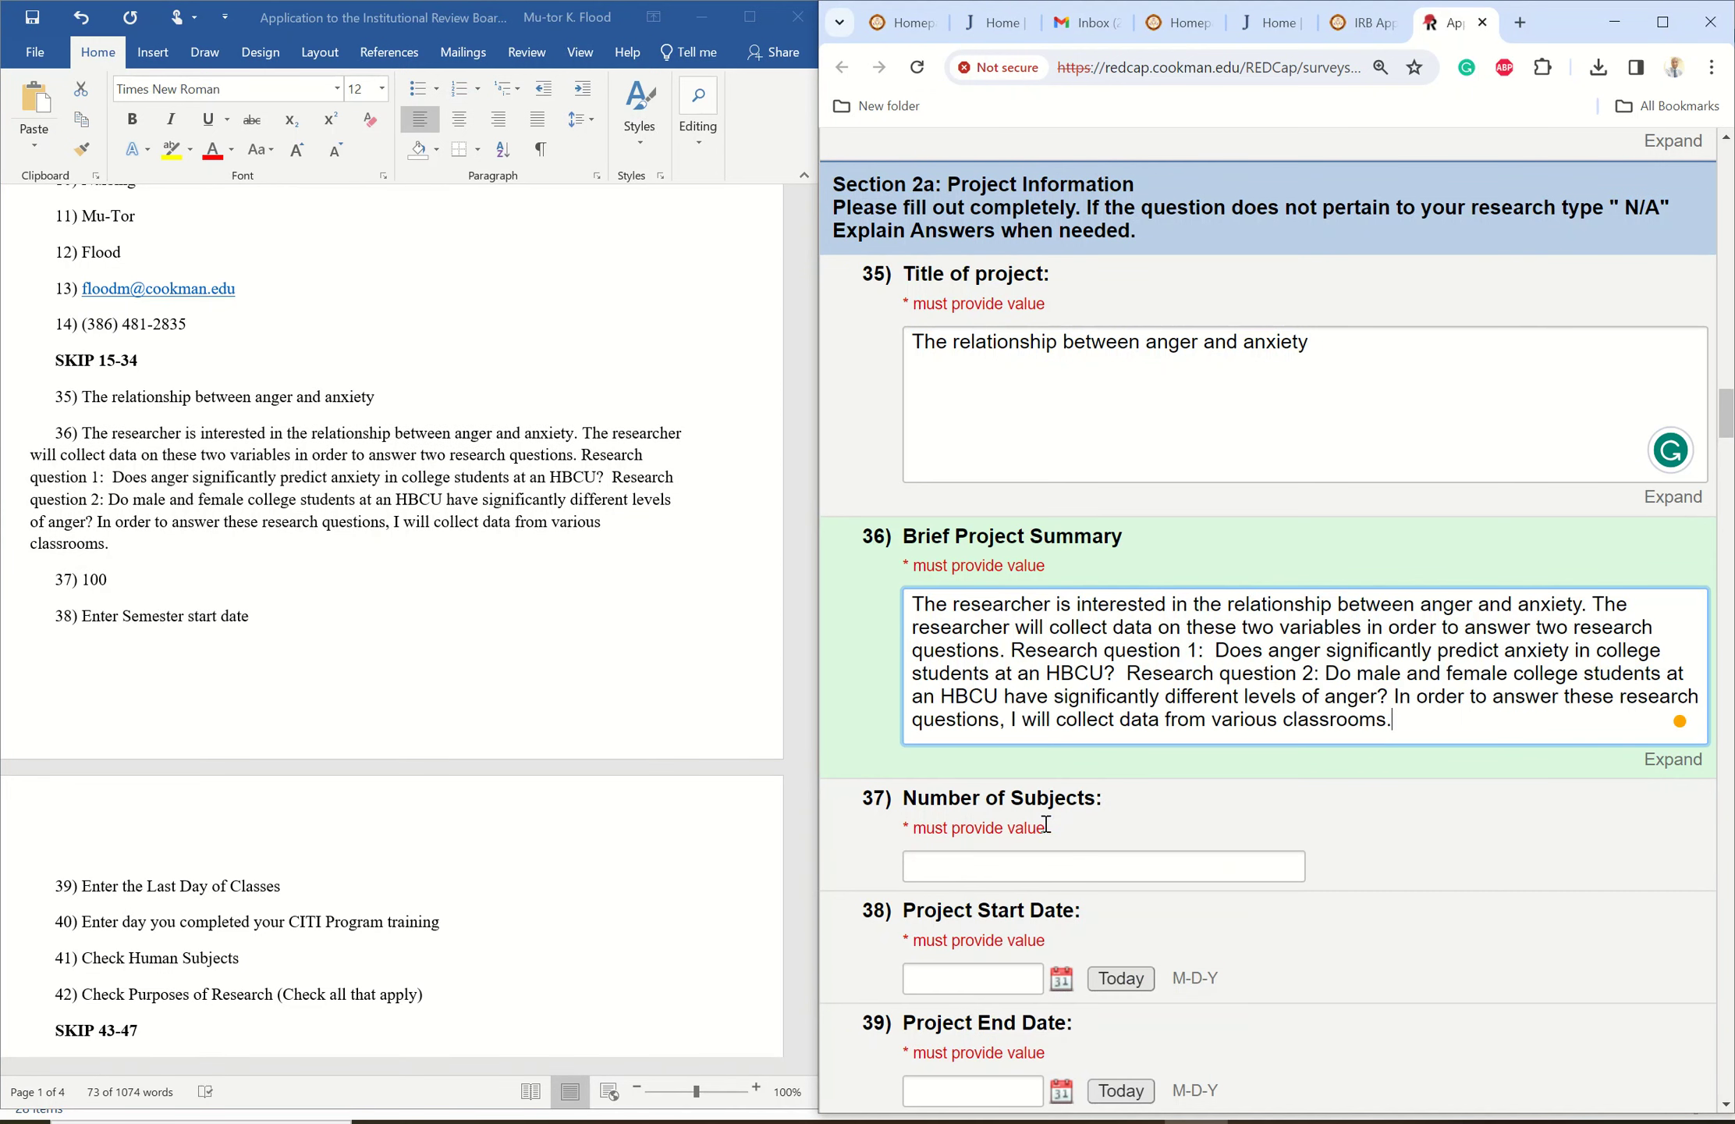
- Enter 100 as the number of subjects
{"action": "scroll", "coordinate": [1728, 433], "scroll_direction": "down", "scroll_amount": 3}
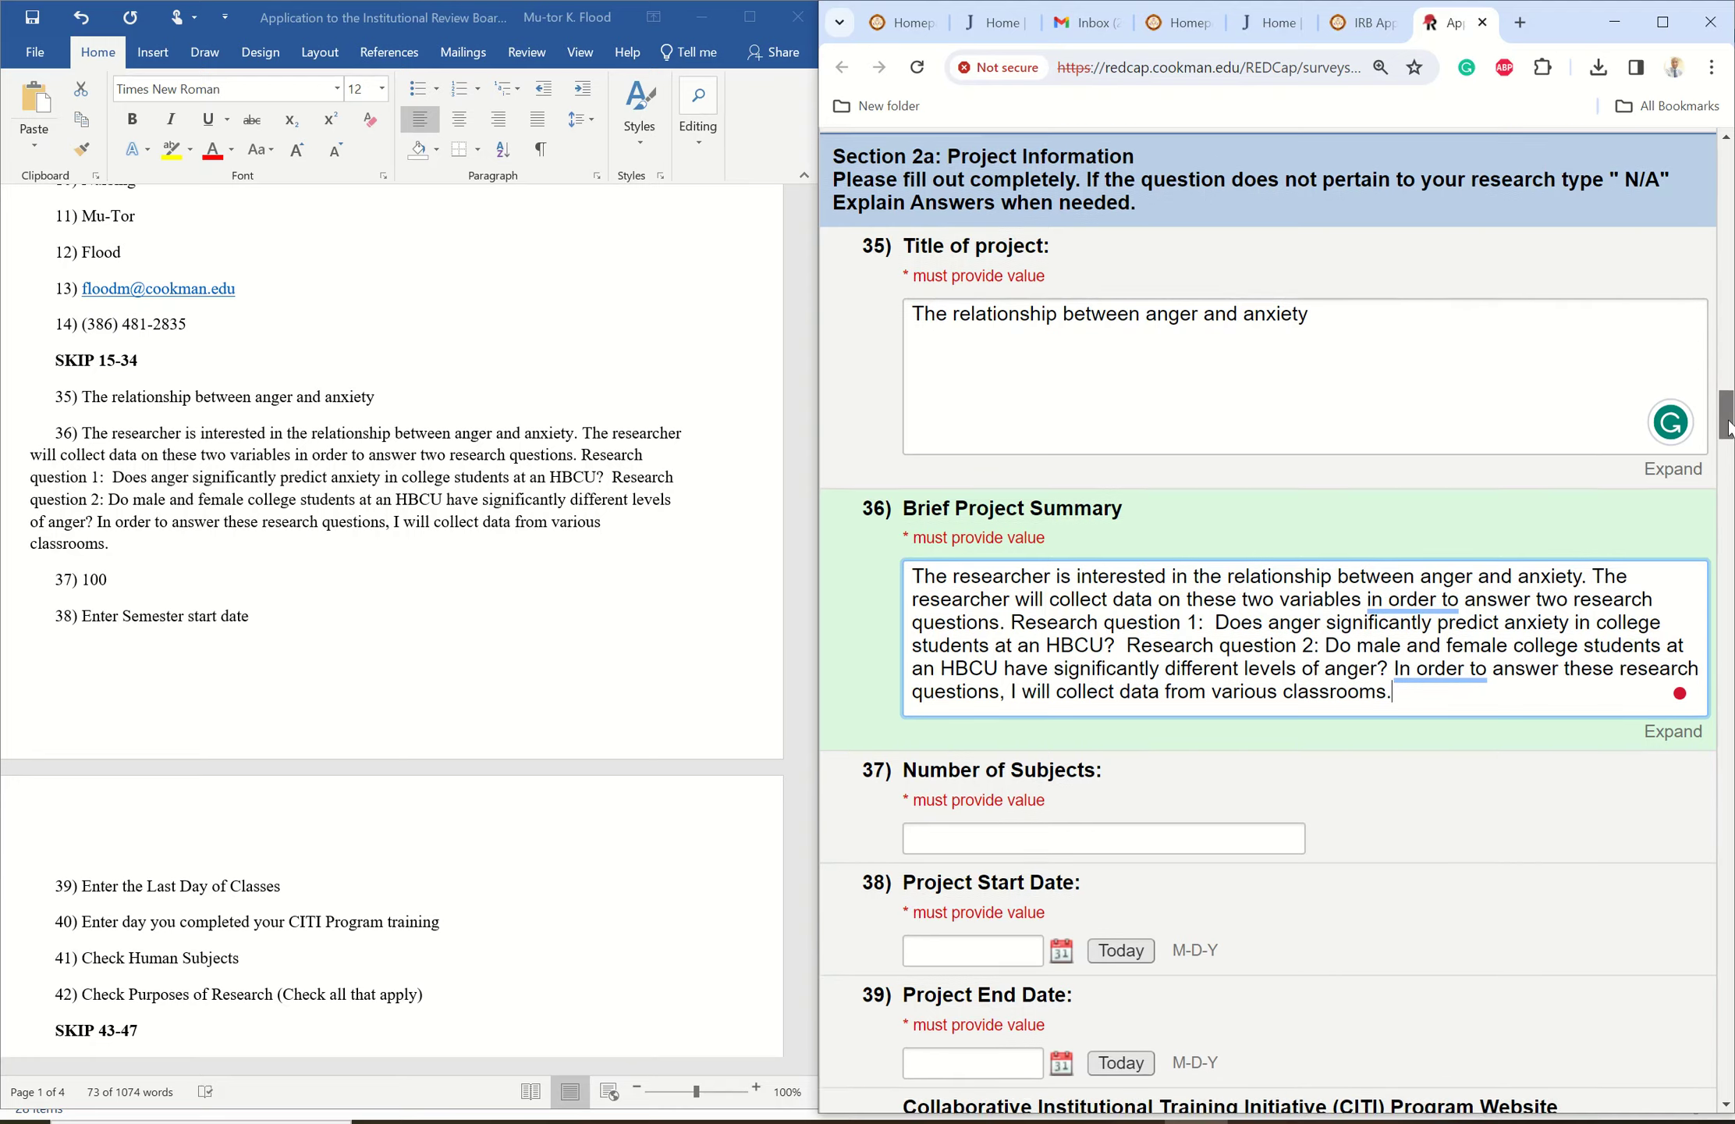
{"action": "left_click_drag", "start_coordinate": [1727, 437], "coordinate": [1726, 456]}
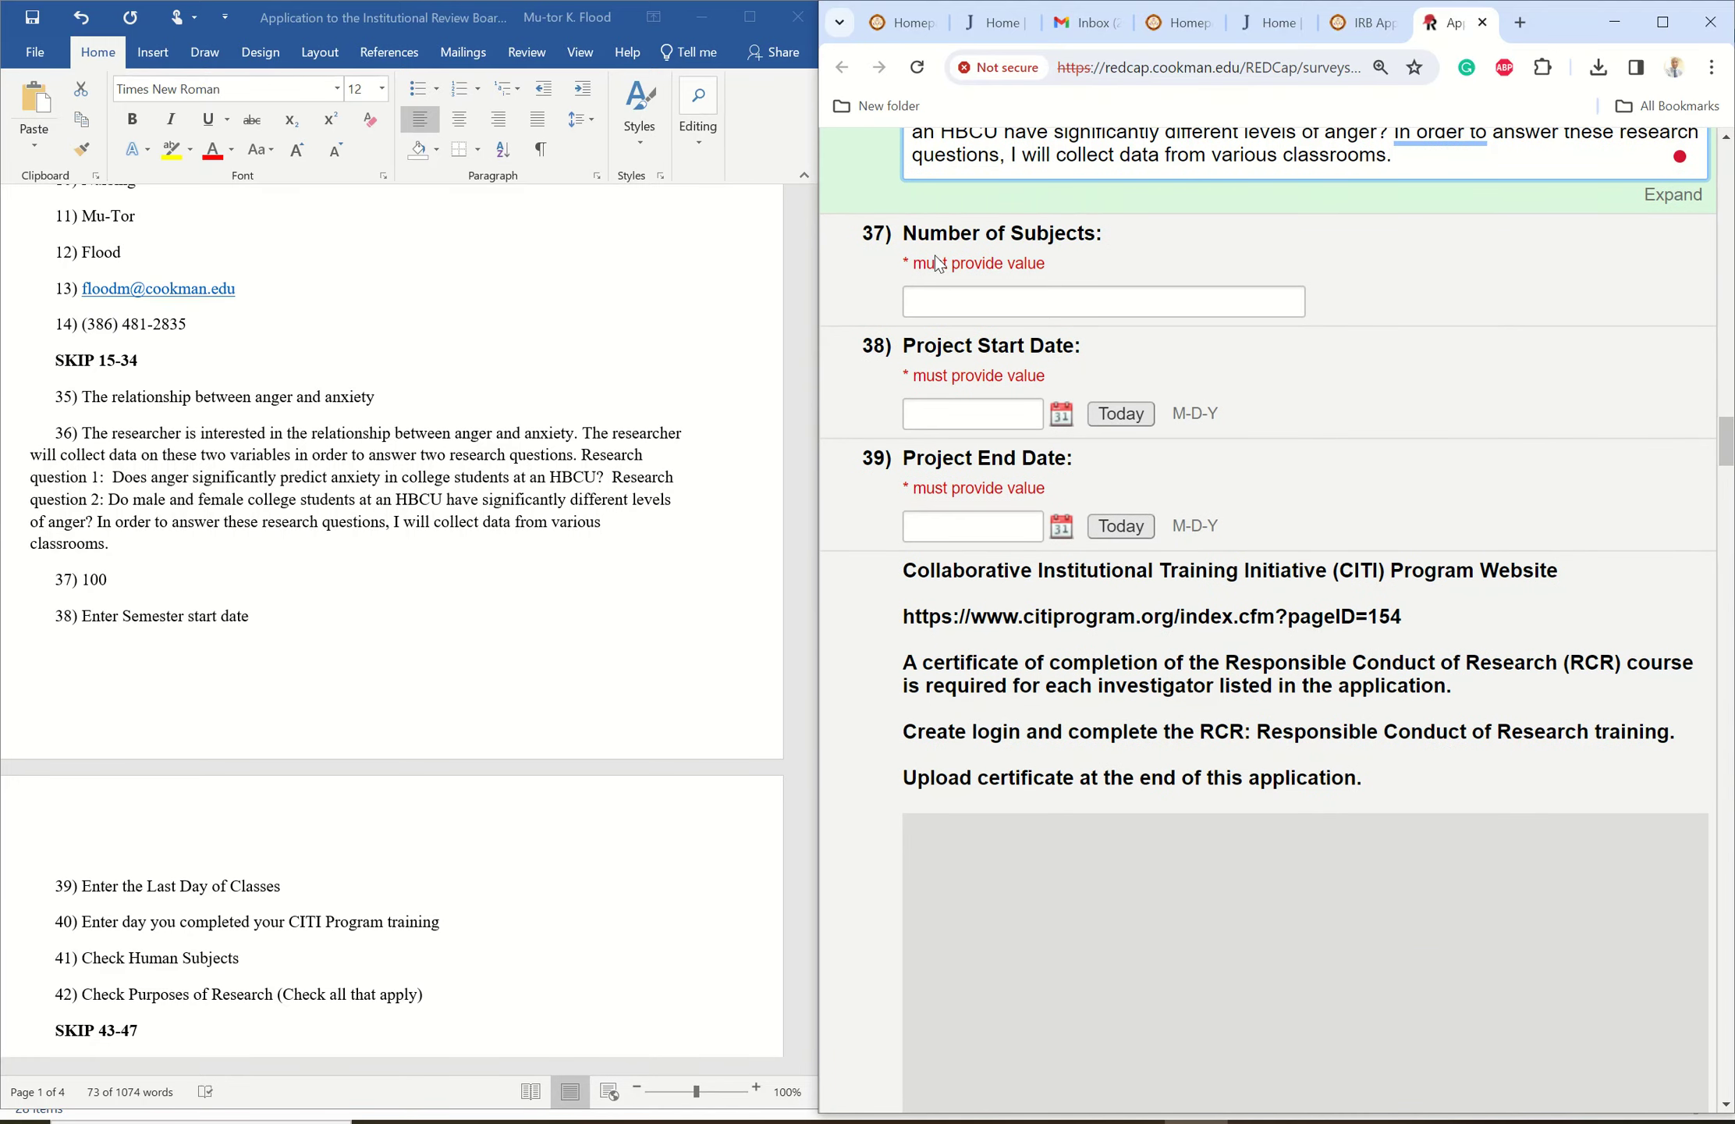
{"action": "left_click", "coordinate": [938, 295]}
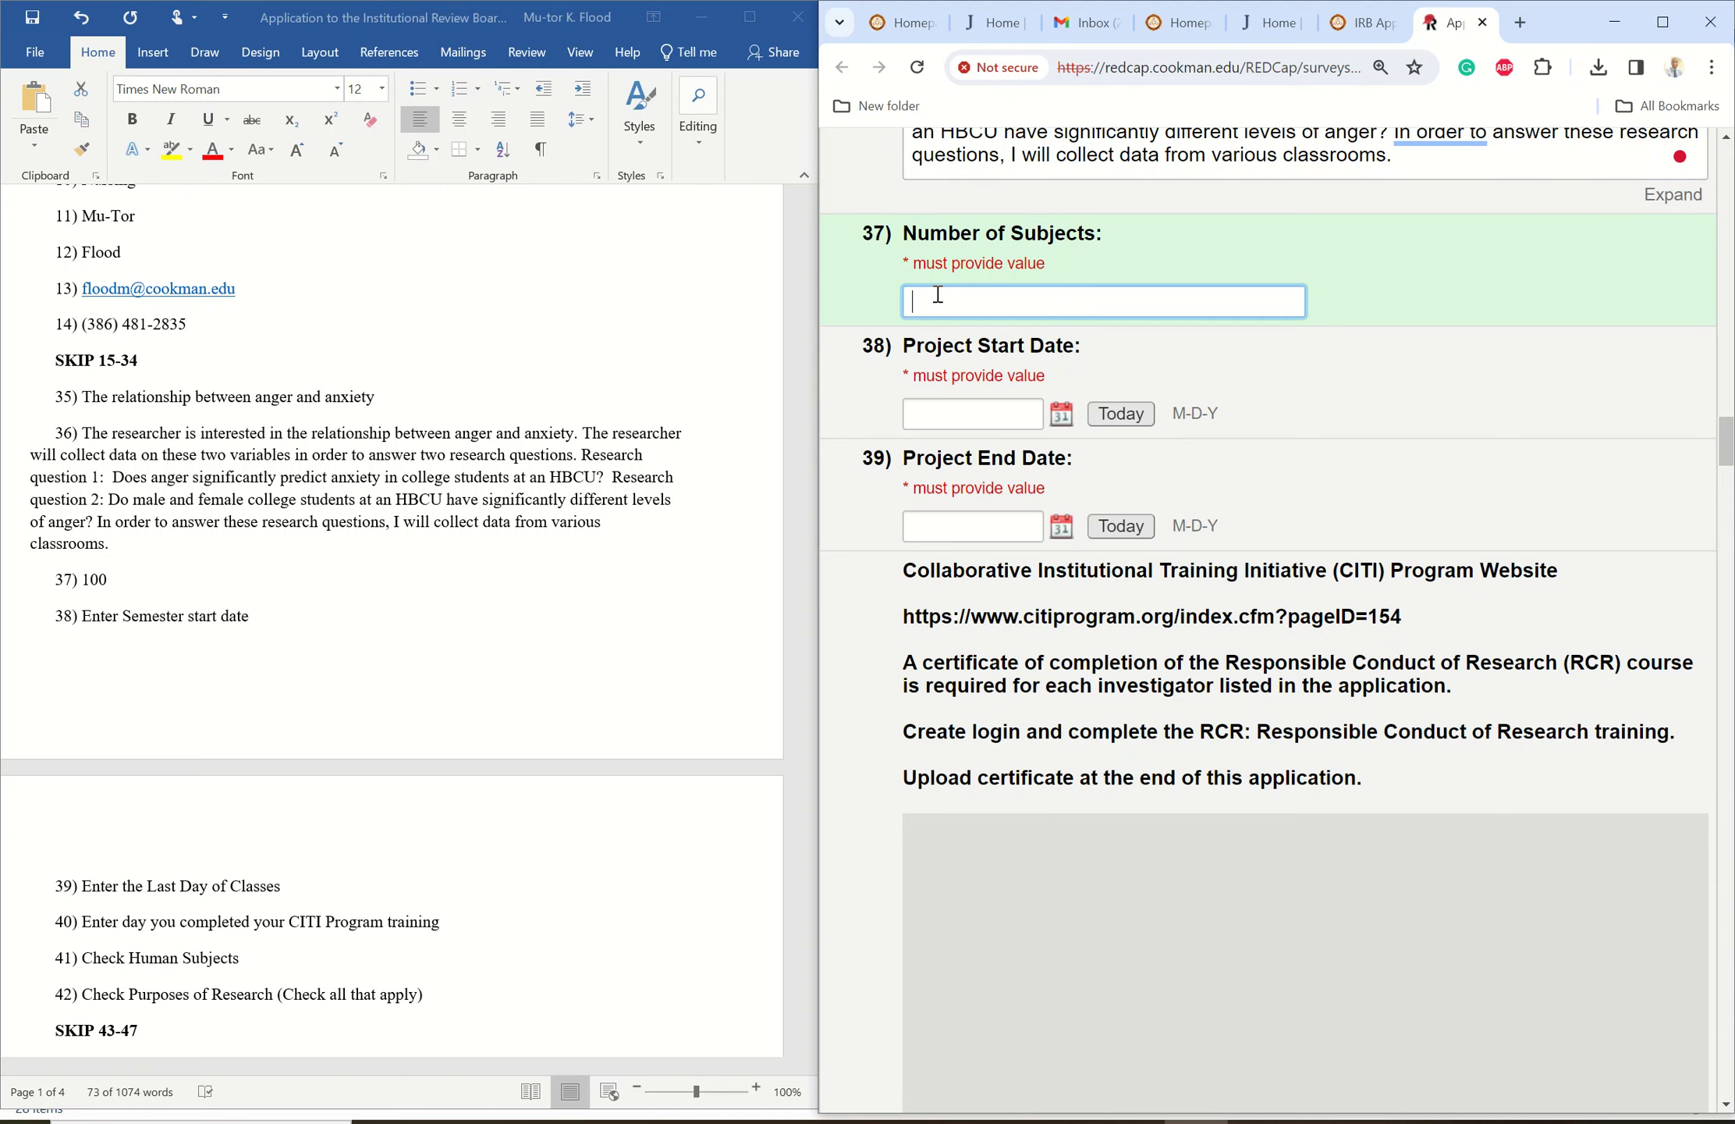
{"action": "type", "text": "100"}
- Set the project start date to 08-21-2023 and the end date to 12-02-2023
{"action": "left_click", "coordinate": [935, 413]}
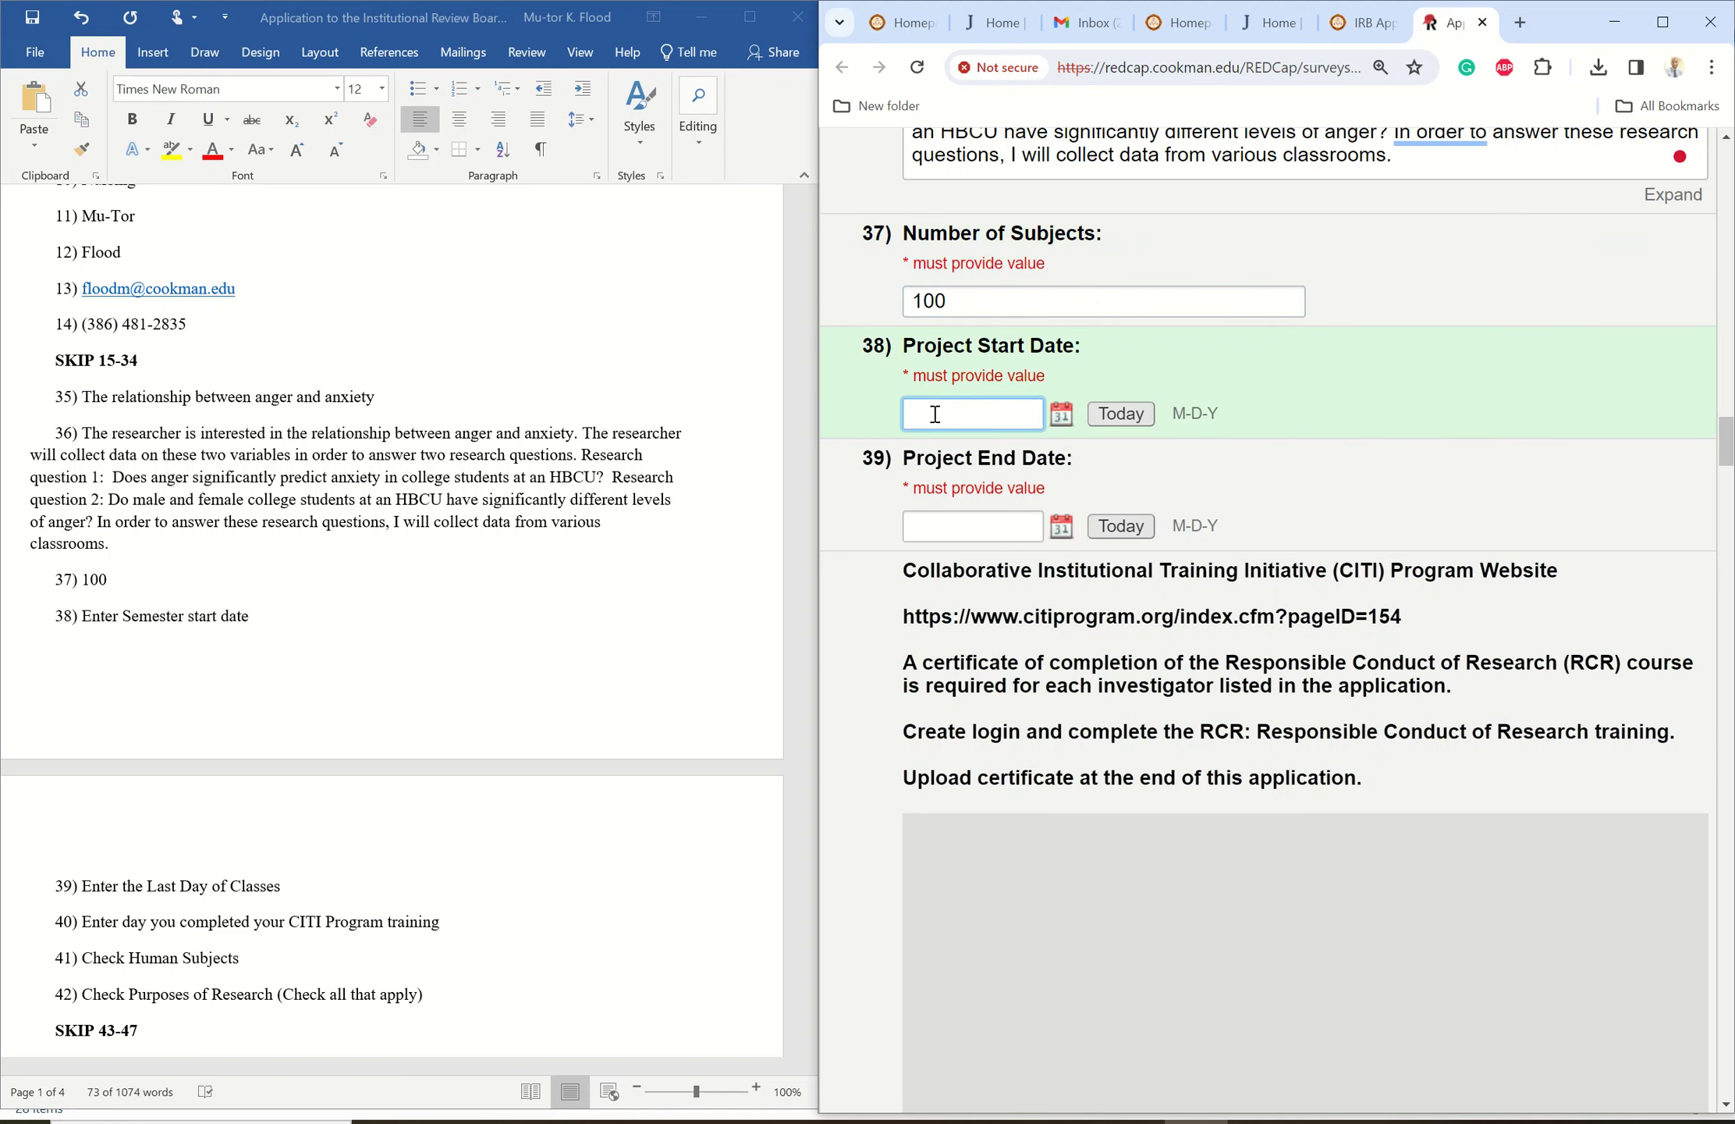
{"action": "type", "text": "J"}
{"action": "key", "text": "BackSpace"}
{"action": "key", "text": "BackSpace"}
{"action": "key", "text": "BackSpace"}
{"action": "type", "text": "August"}
{"action": "key", "text": "BackSpace"}
{"action": "key", "text": "BackSpace"}
{"action": "key", "text": "BackSpace"}
{"action": "key", "text": "BackSpace"}
{"action": "key", "text": "BackSpace"}
{"action": "key", "text": "BackSpace"}
{"action": "type", "text": "08-21-2023"}
{"action": "left_click", "coordinate": [923, 528]}
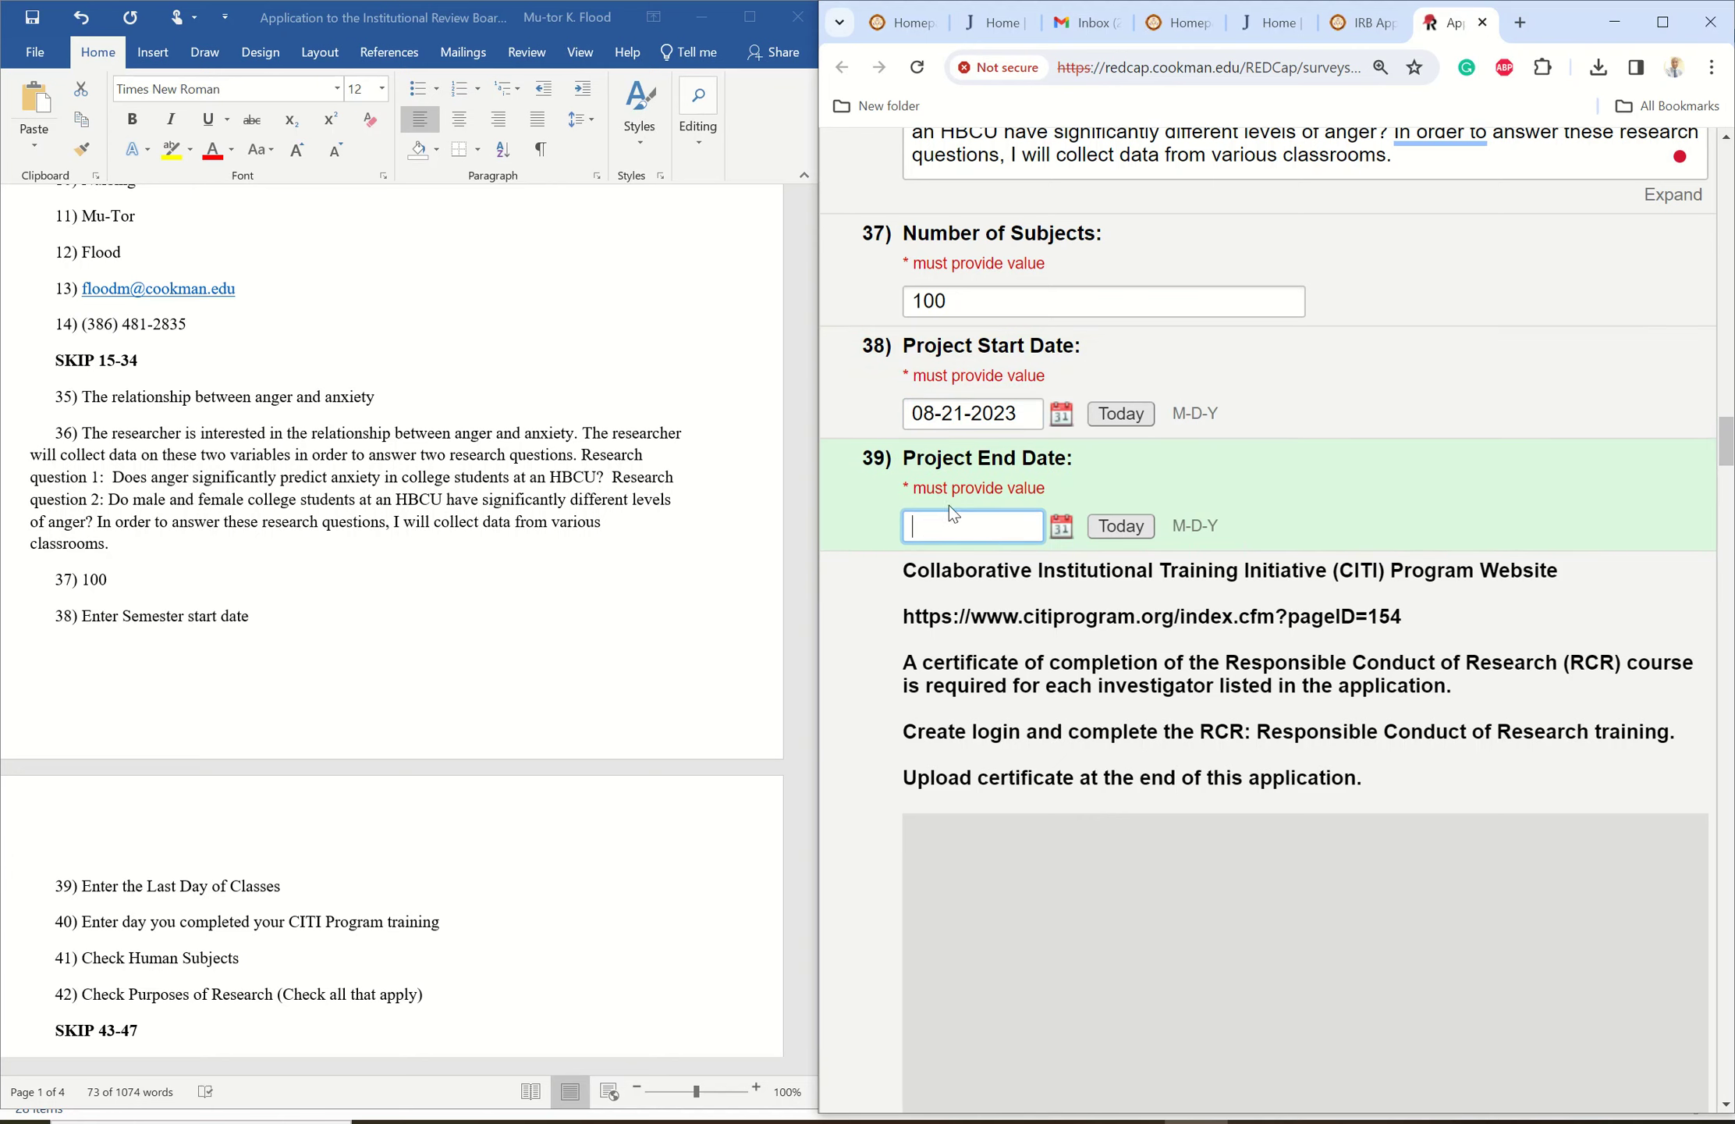
{"action": "type", "text": "12-02-2023"}
- Enter 10-02-2023 as the CITI responsible conduct of research training completion date
{"action": "left_click_drag", "start_coordinate": [1726, 437], "coordinate": [1728, 500]}
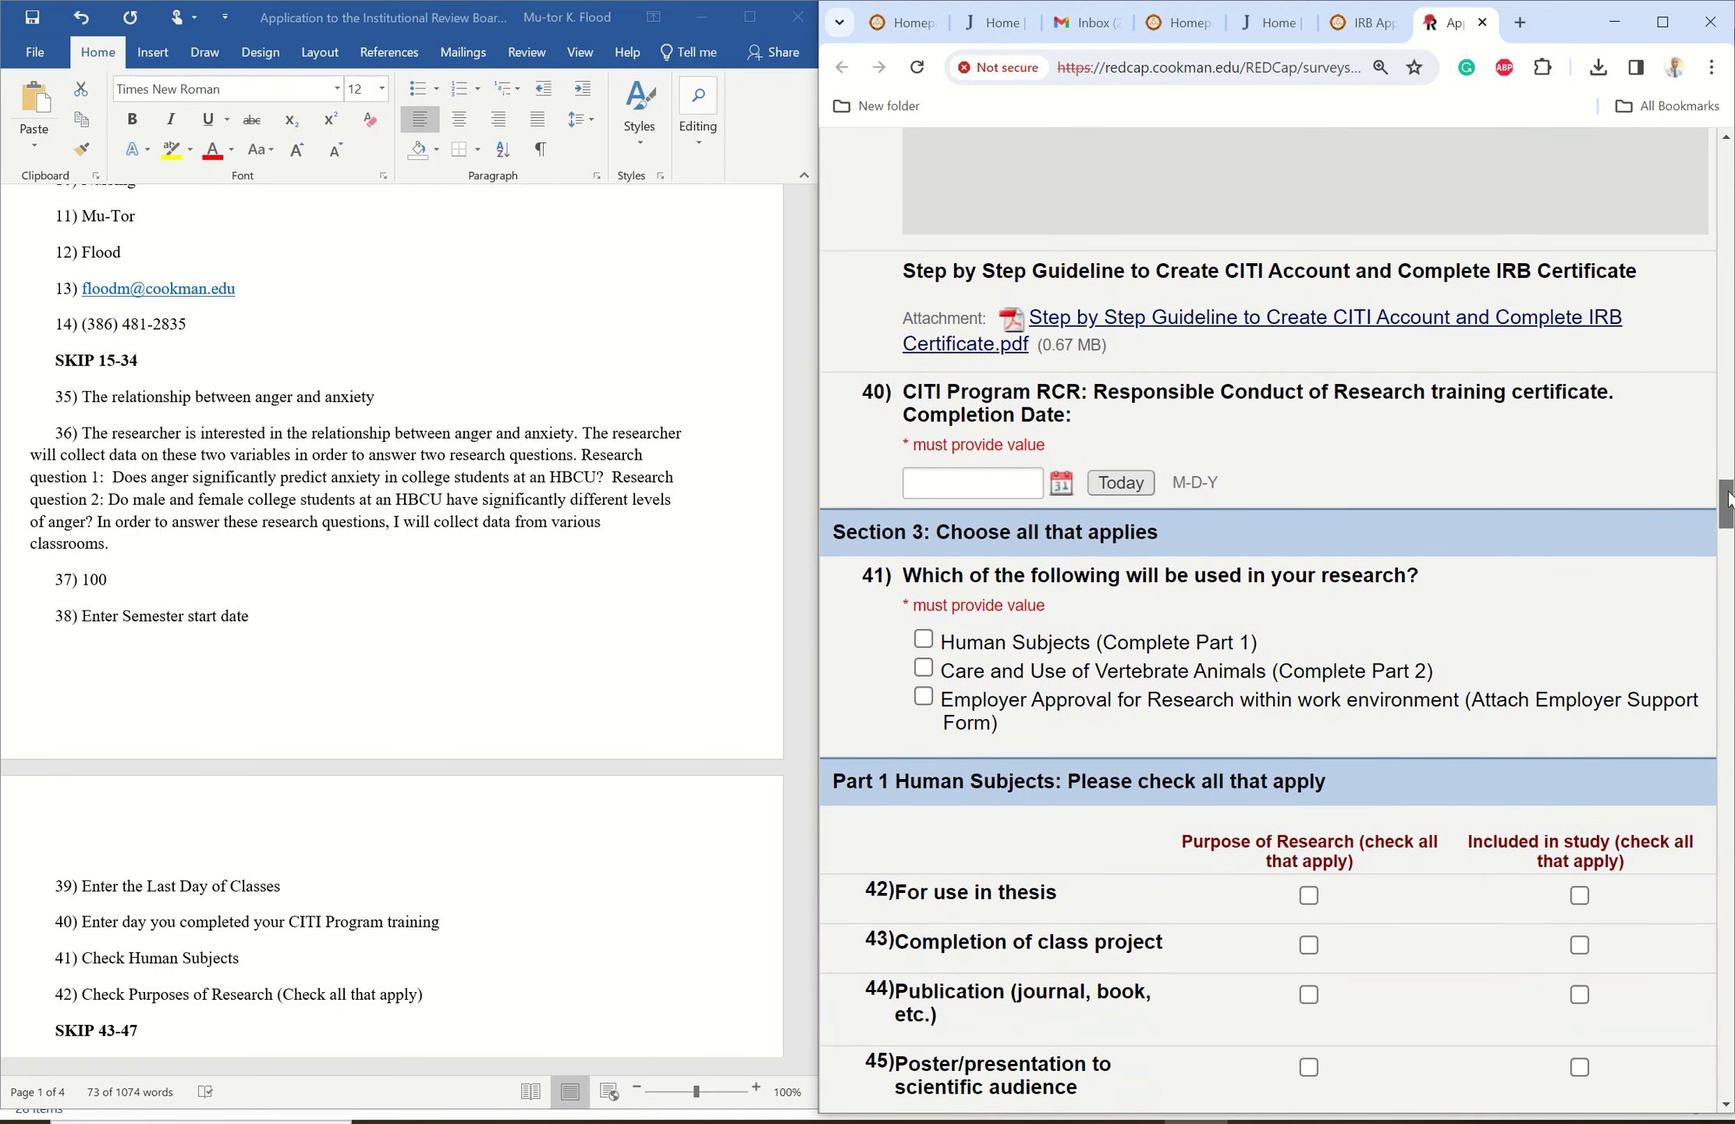
{"action": "left_click", "coordinate": [973, 487]}
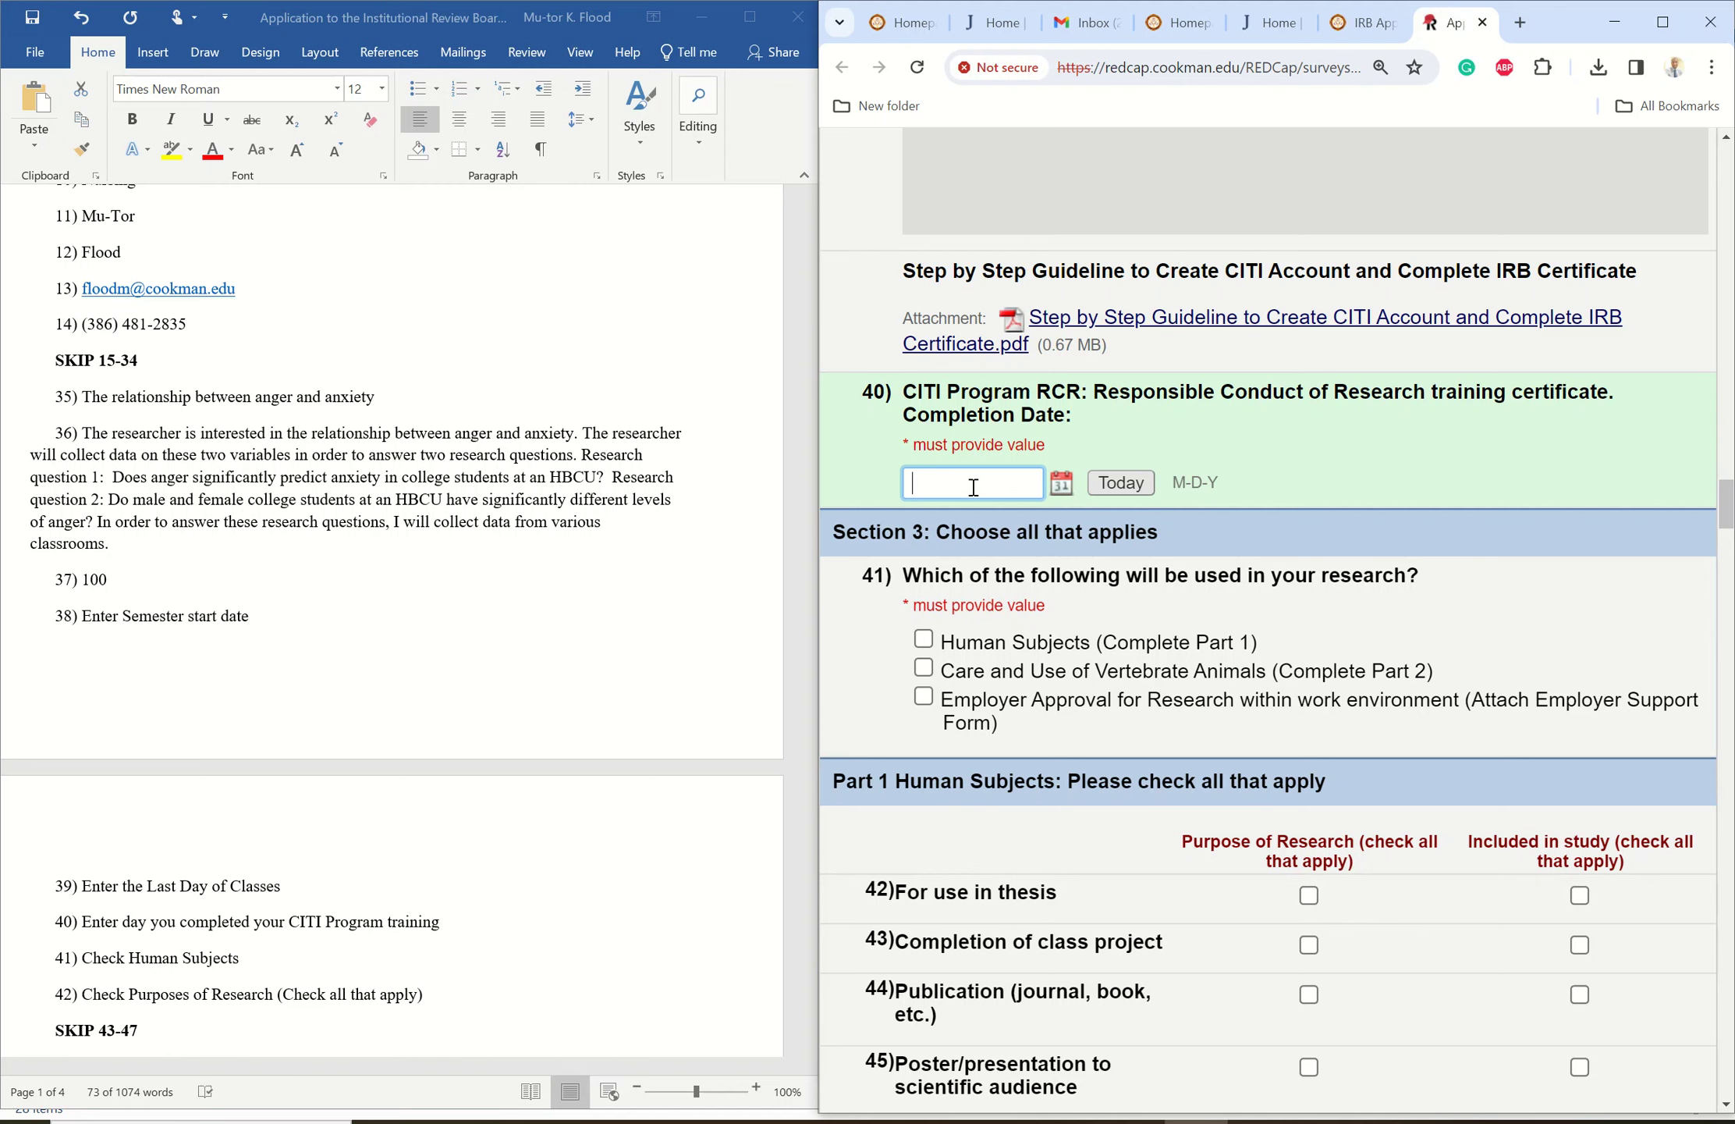
{"action": "type", "text": "10"}
{"action": "type", "text": "/"}
{"action": "type", "text": "-"}
{"action": "type", "text": "02"}
{"action": "type", "text": "-2023"}
{"action": "left_click_drag", "start_coordinate": [1724, 506], "coordinate": [1722, 521]}
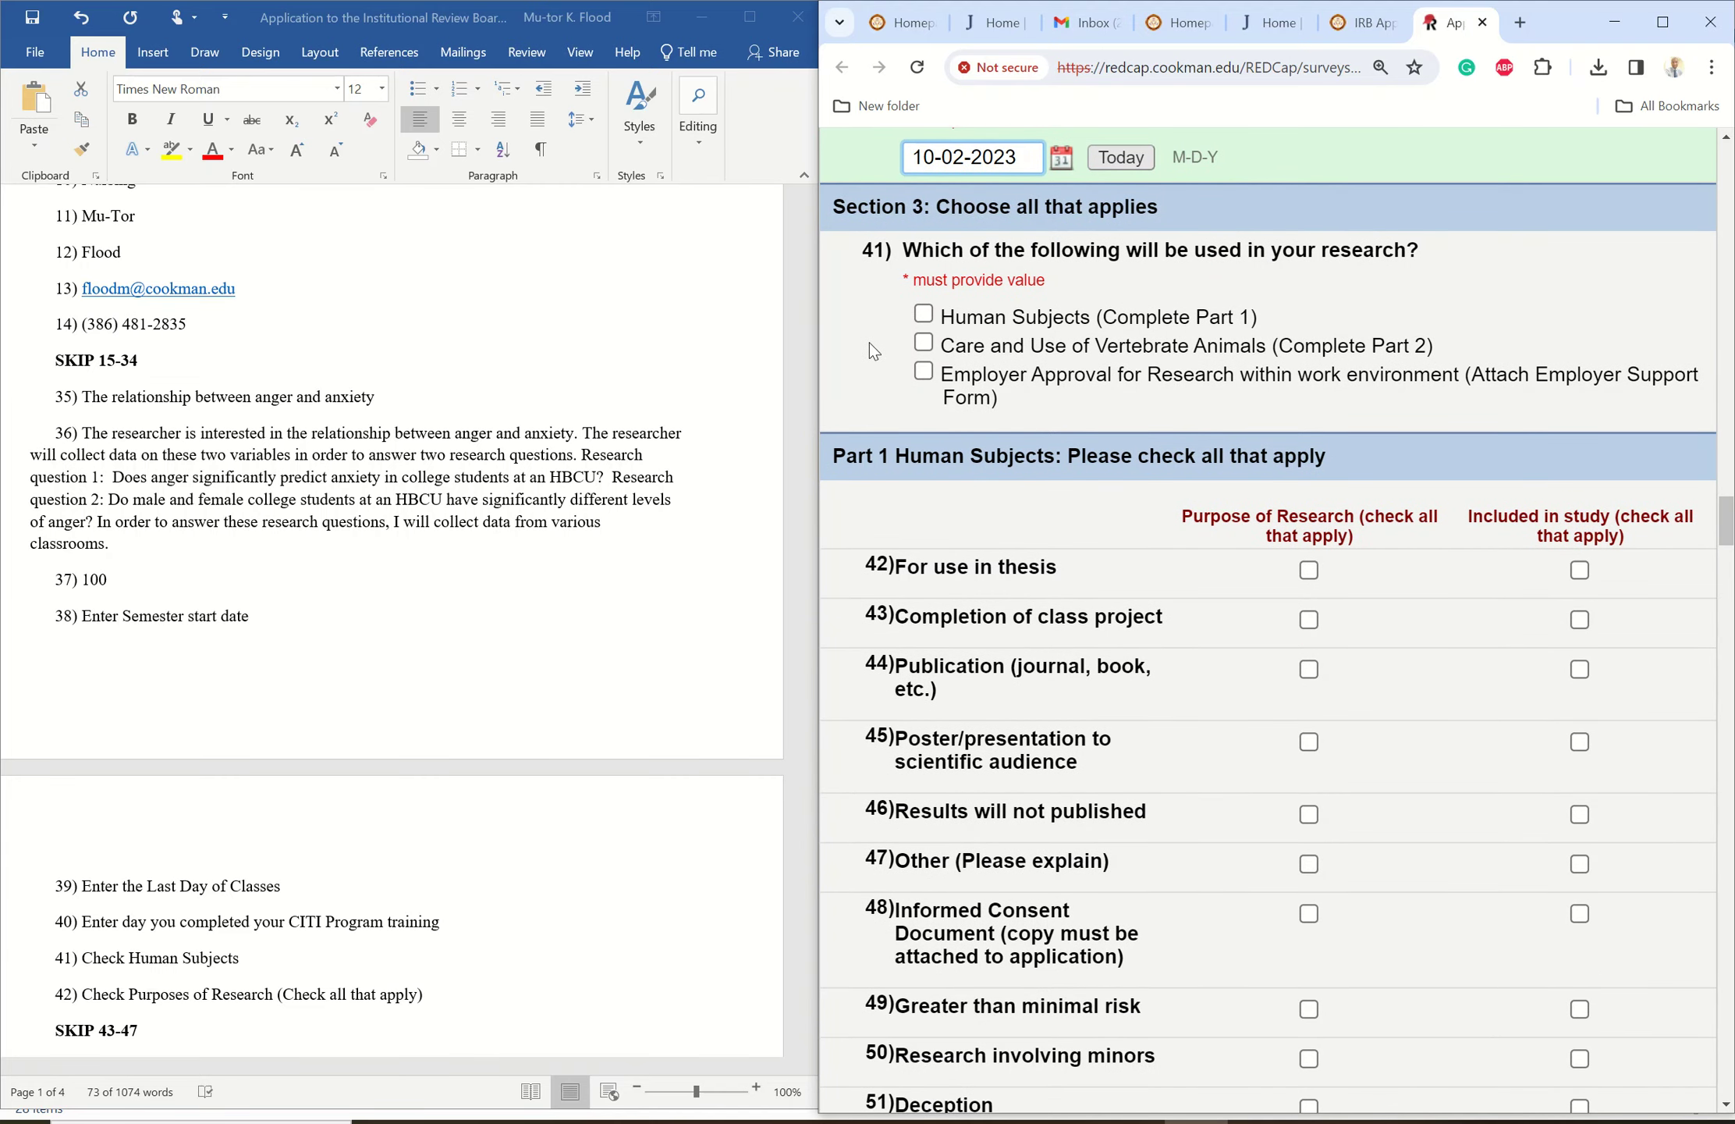
- Tick Human Subjects, 'For use in thesis' and 'Informed Consent Document' on the form
{"action": "left_click", "coordinate": [564, 624]}
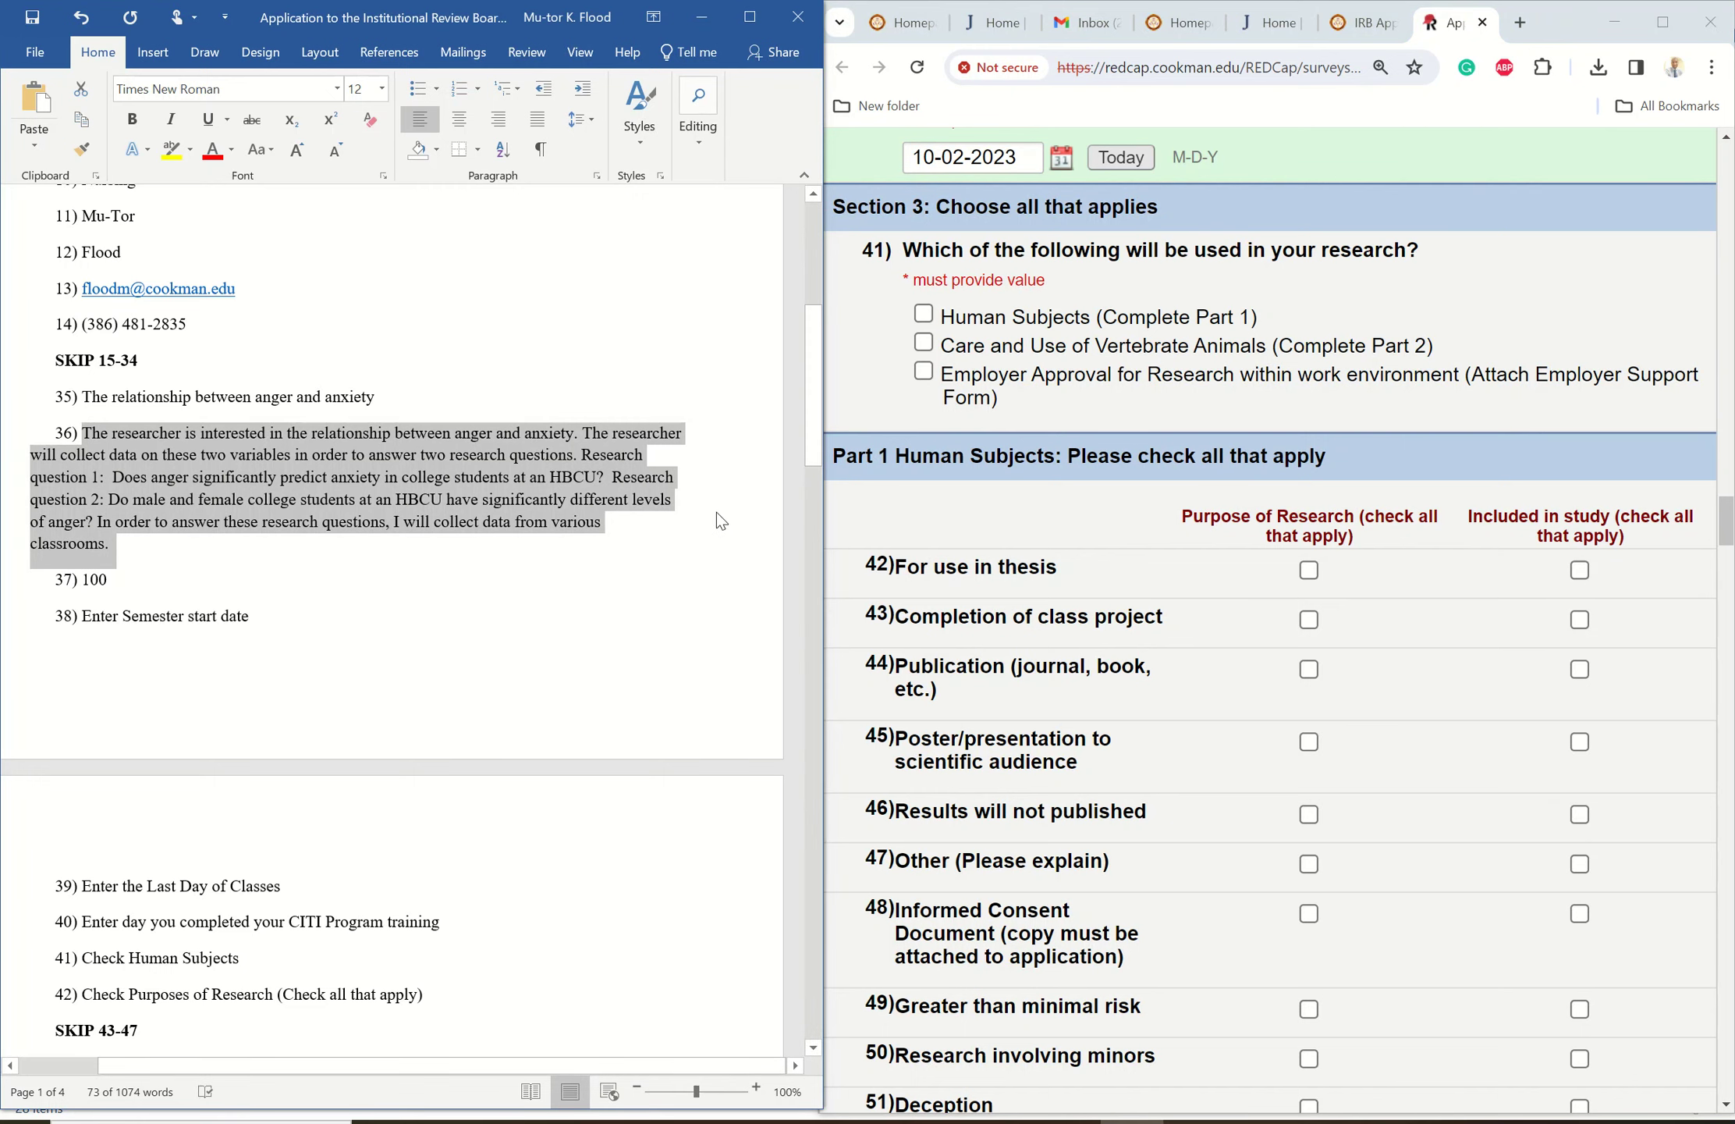
{"action": "left_click", "coordinate": [712, 531]}
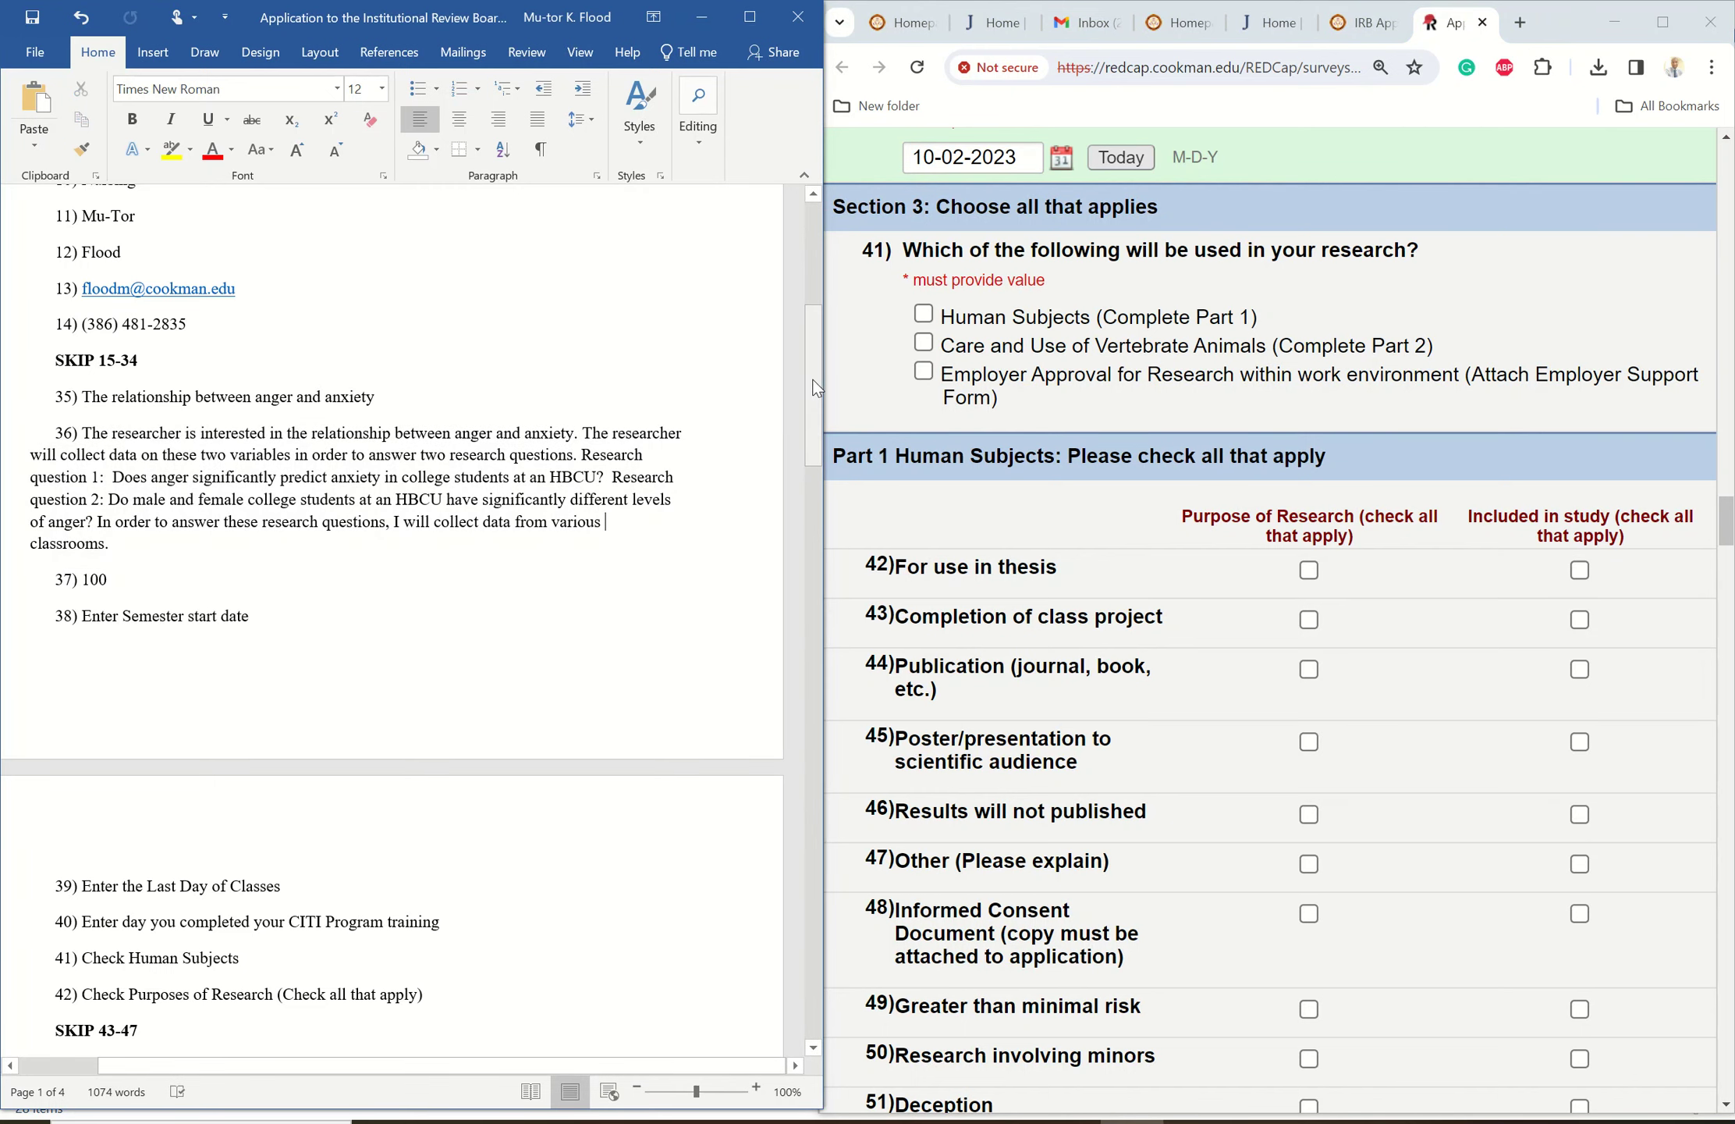
{"action": "left_click_drag", "start_coordinate": [811, 394], "coordinate": [768, 519]}
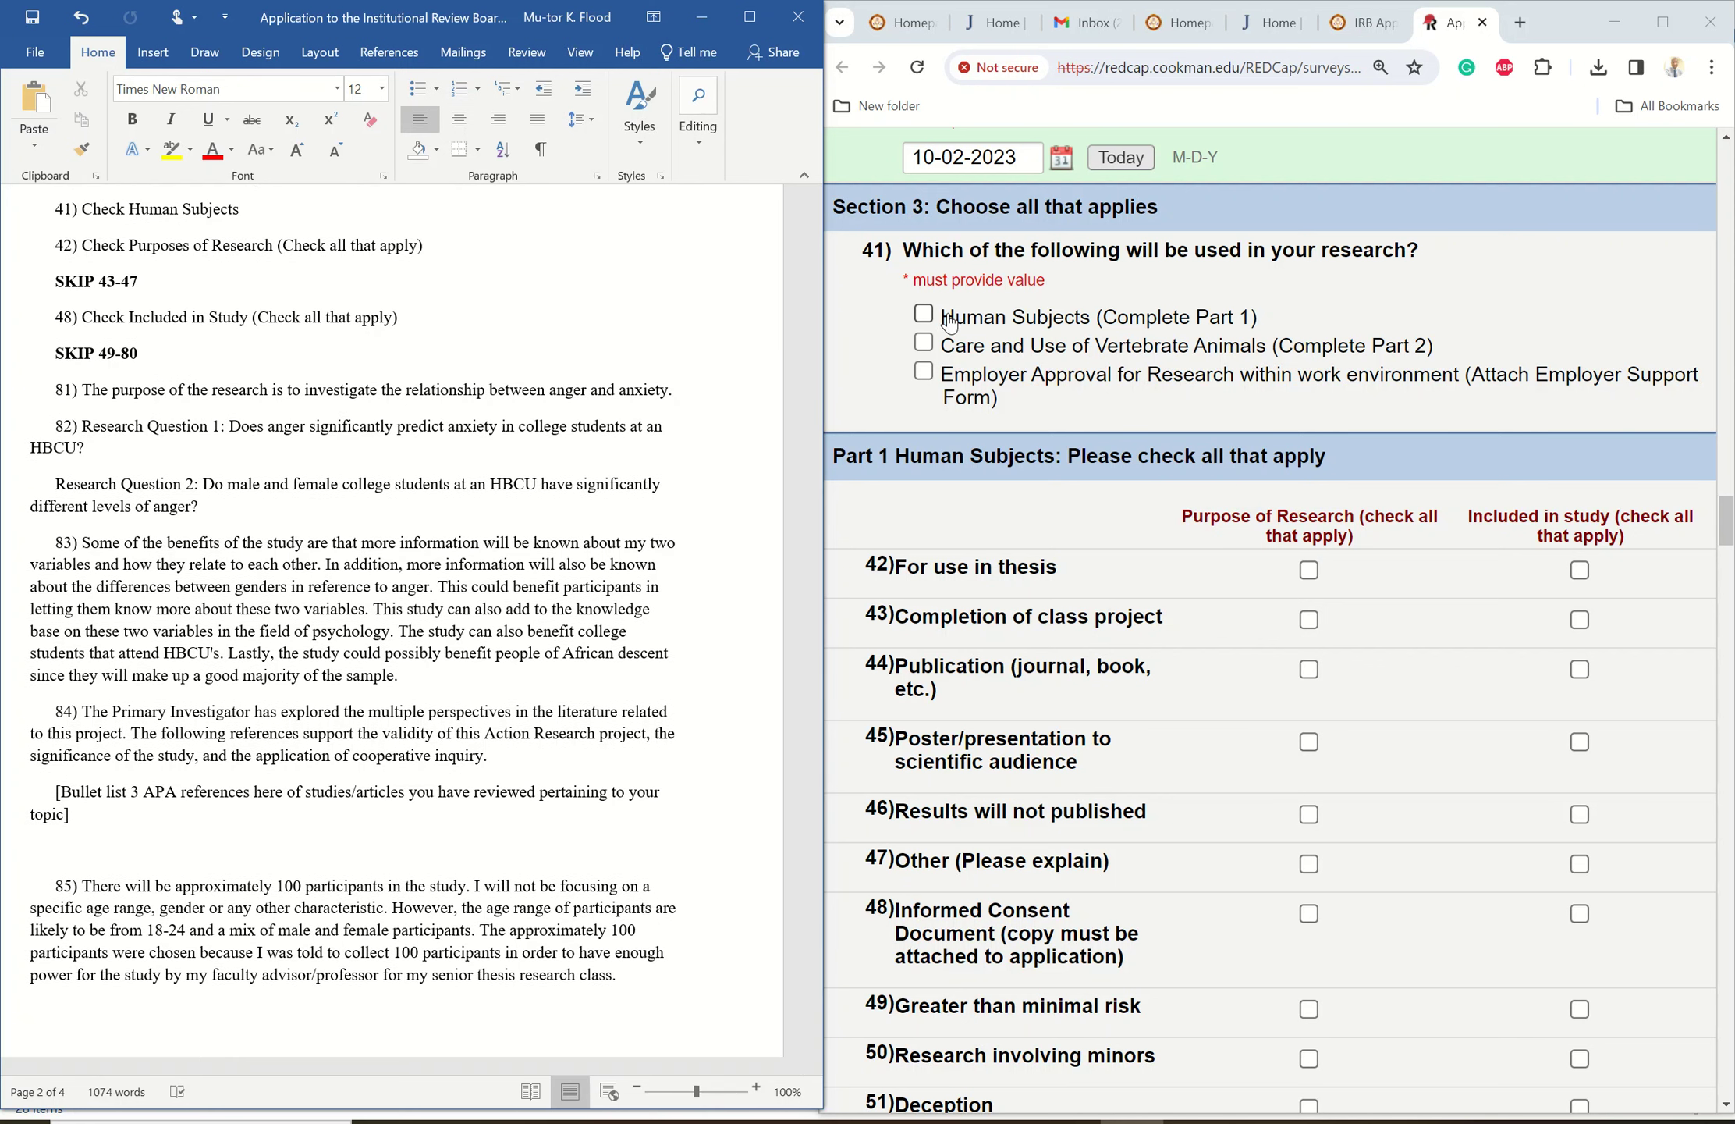
{"action": "left_click", "coordinate": [923, 315]}
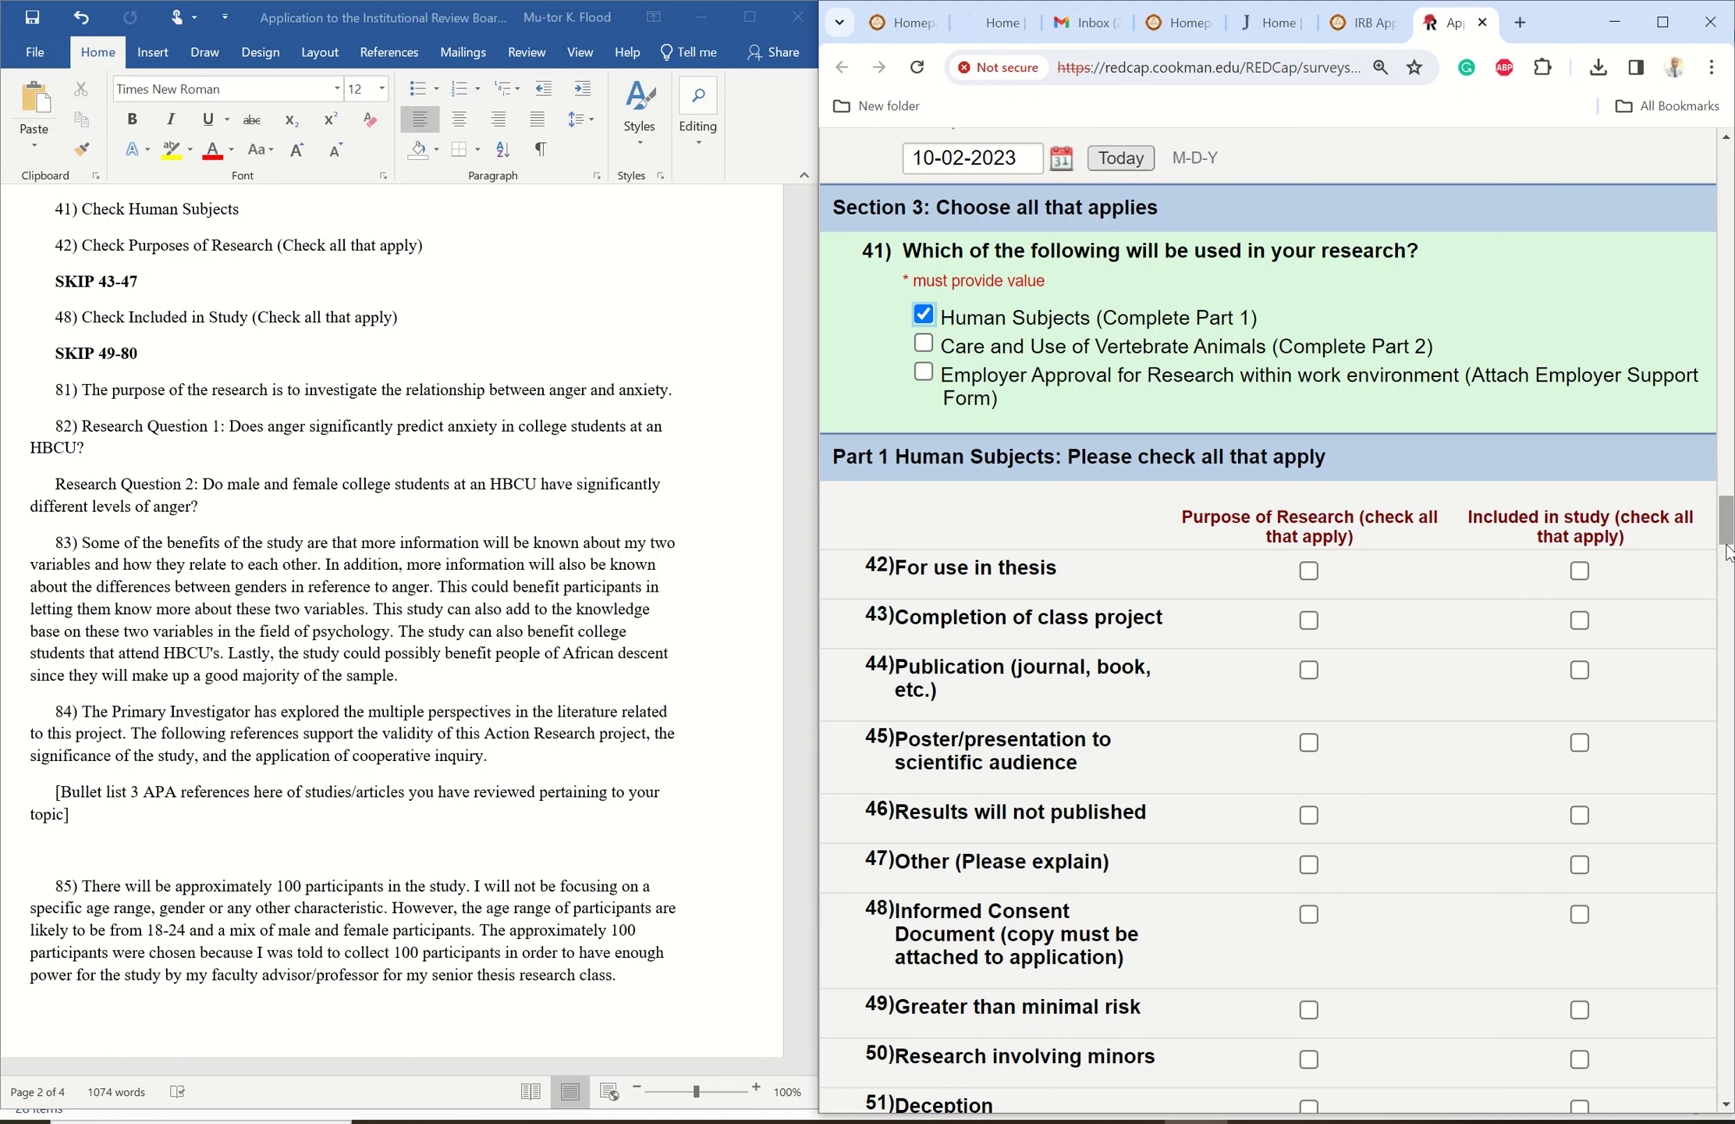
{"action": "left_click_drag", "start_coordinate": [1724, 531], "coordinate": [1724, 541]}
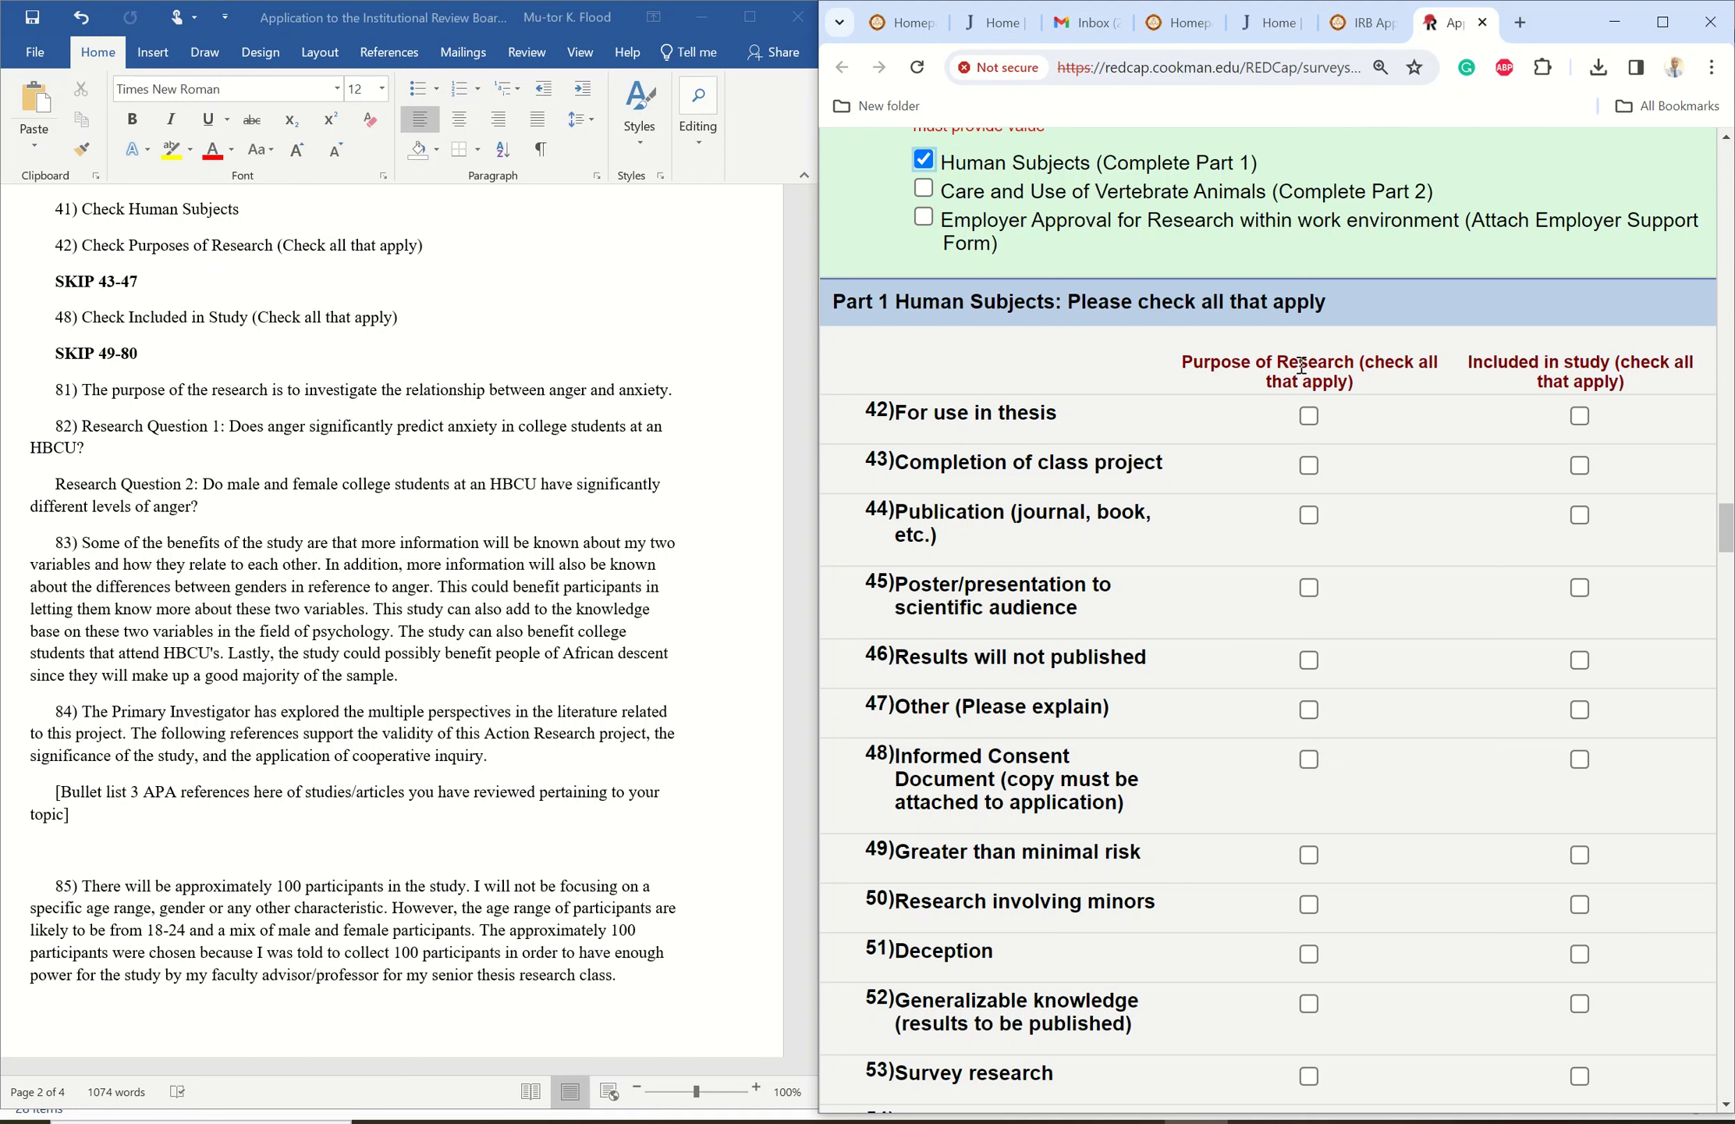
{"action": "left_click", "coordinate": [1309, 417]}
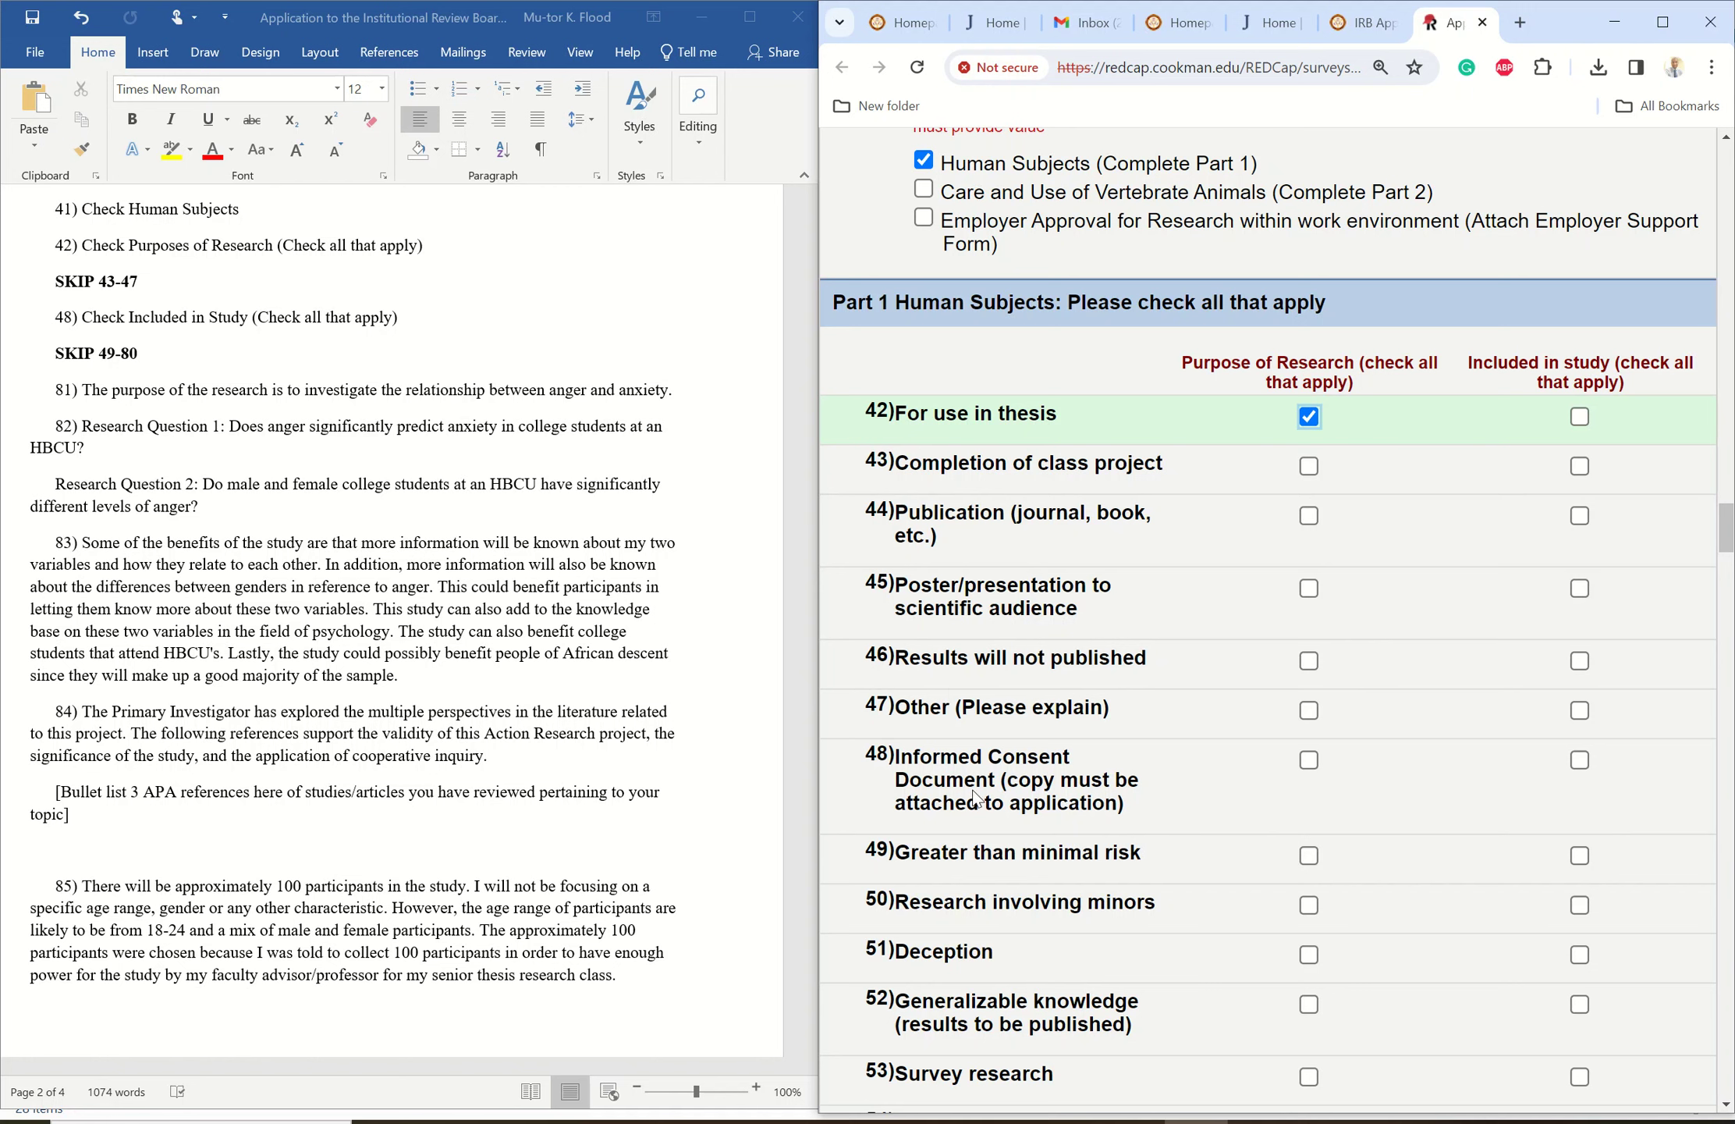
{"action": "left_click", "coordinate": [1580, 760]}
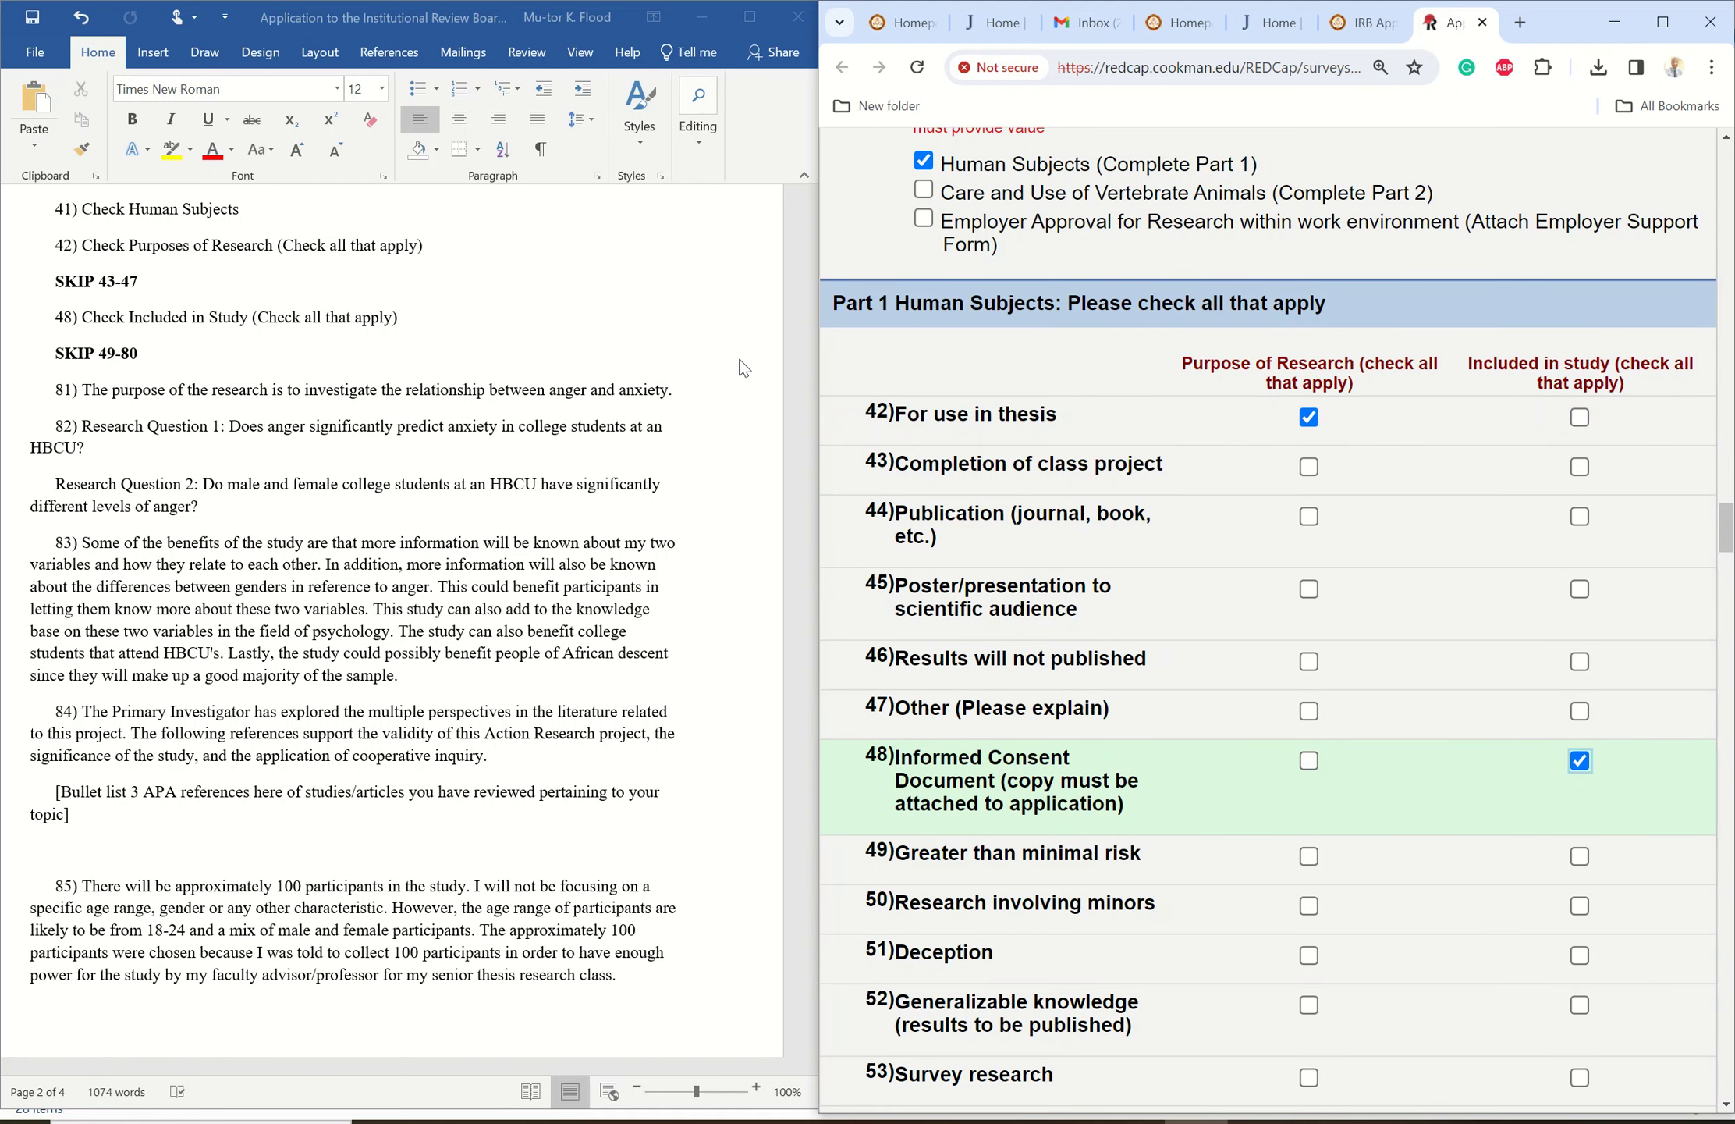
- Check the Word document's skip range 49-80 and scroll the form to Section 4a
{"action": "left_click", "coordinate": [725, 381]}
{"action": "left_click_drag", "start_coordinate": [816, 483], "coordinate": [810, 512]}
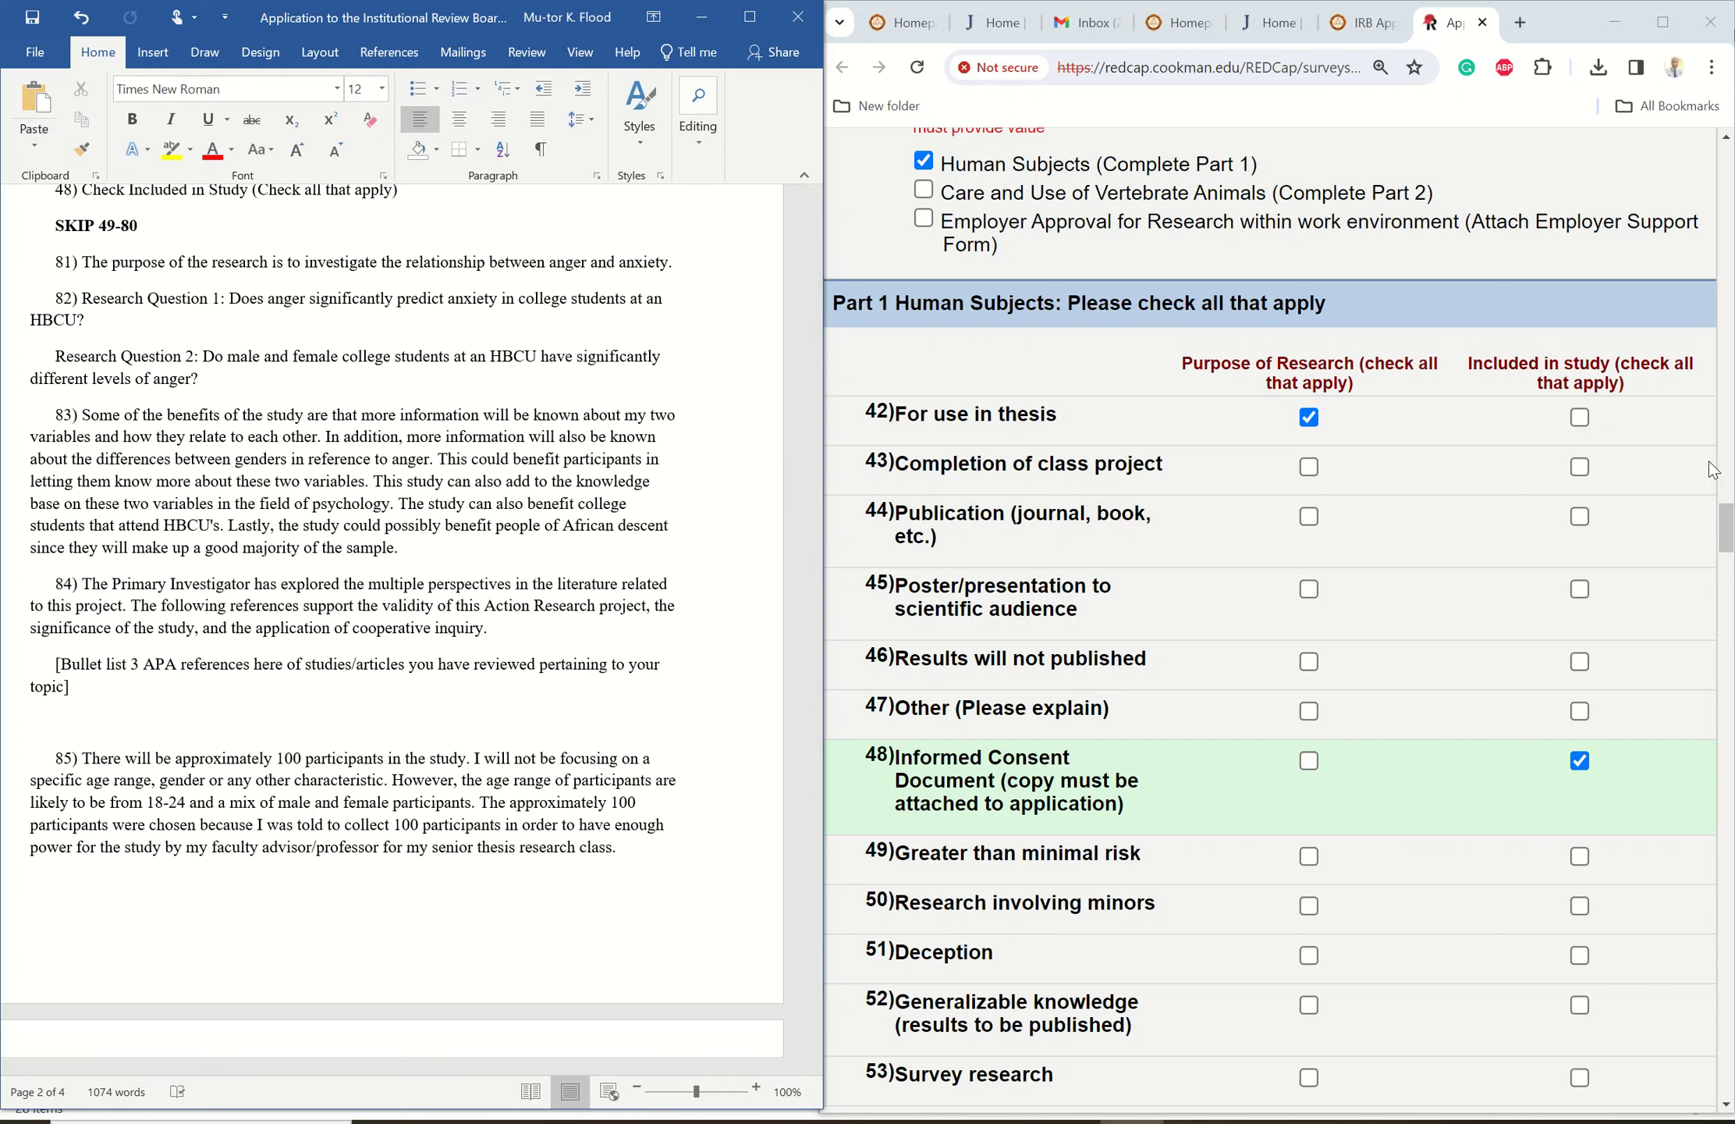
{"action": "double_click", "coordinate": [103, 226]}
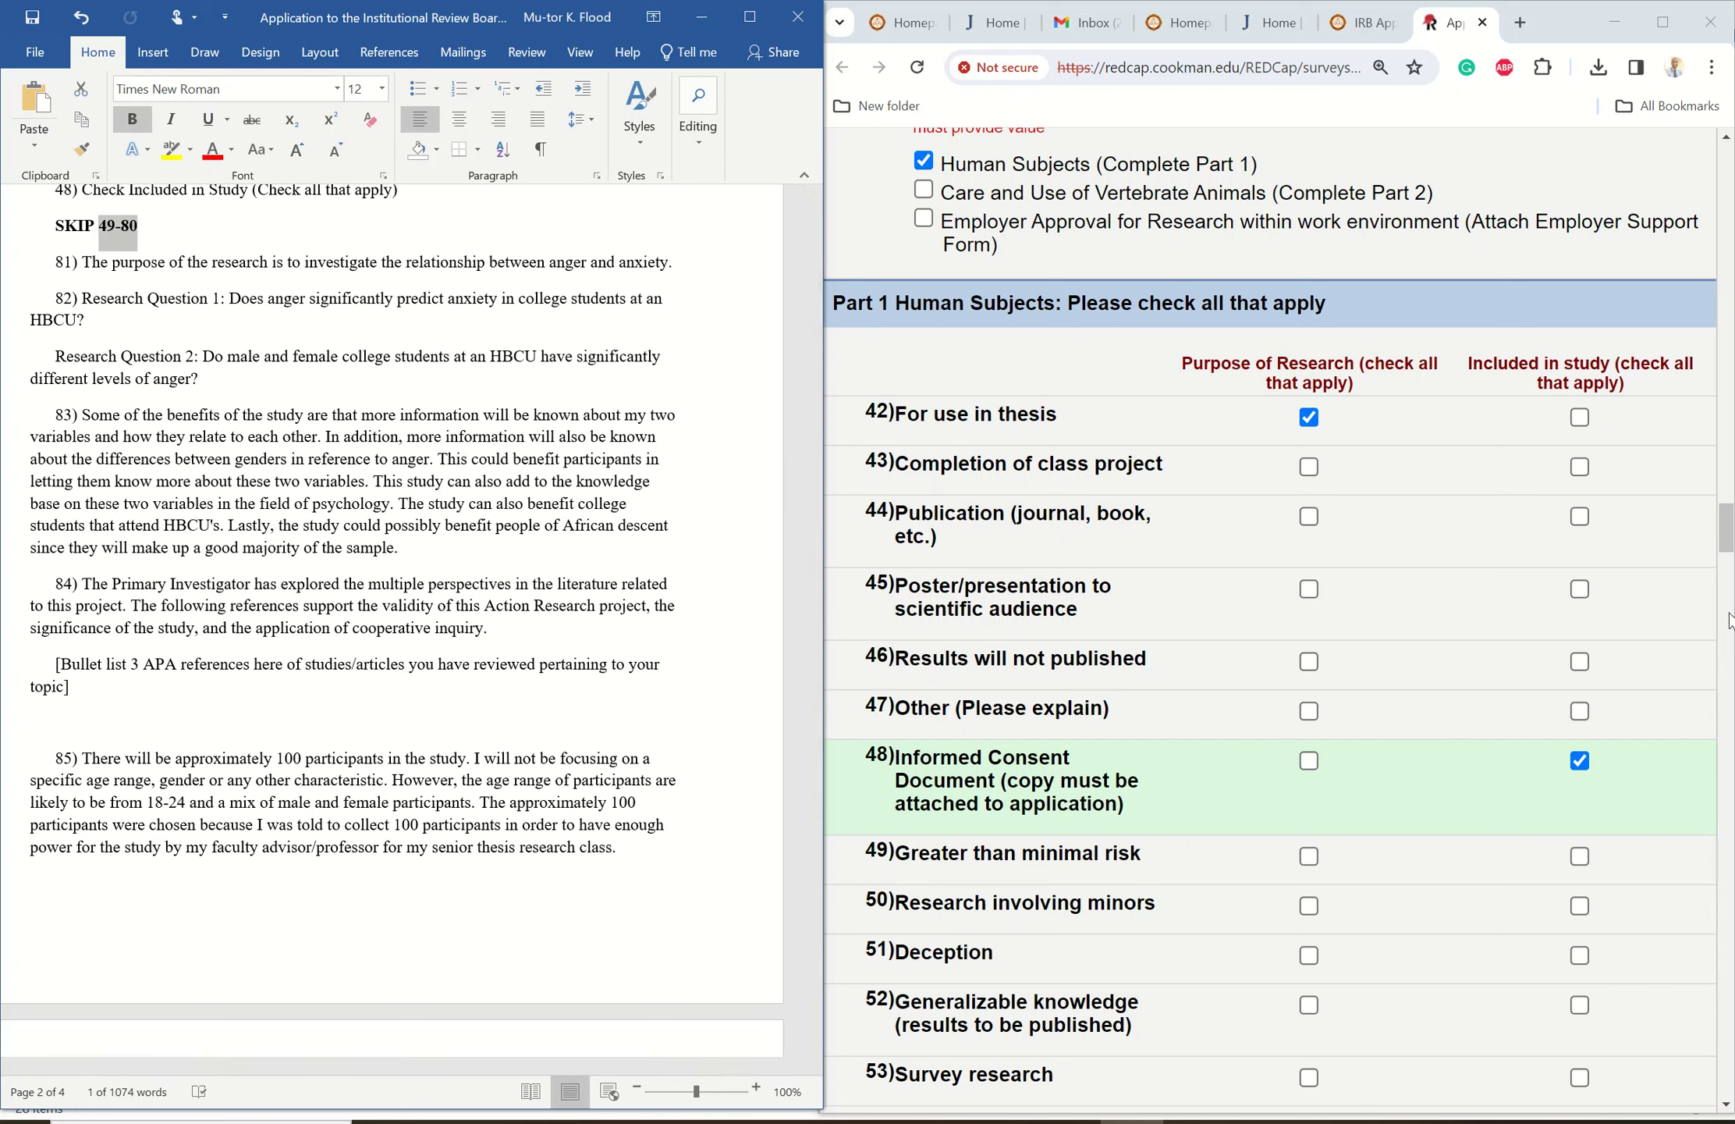
{"action": "left_click_drag", "start_coordinate": [1723, 537], "coordinate": [1693, 706]}
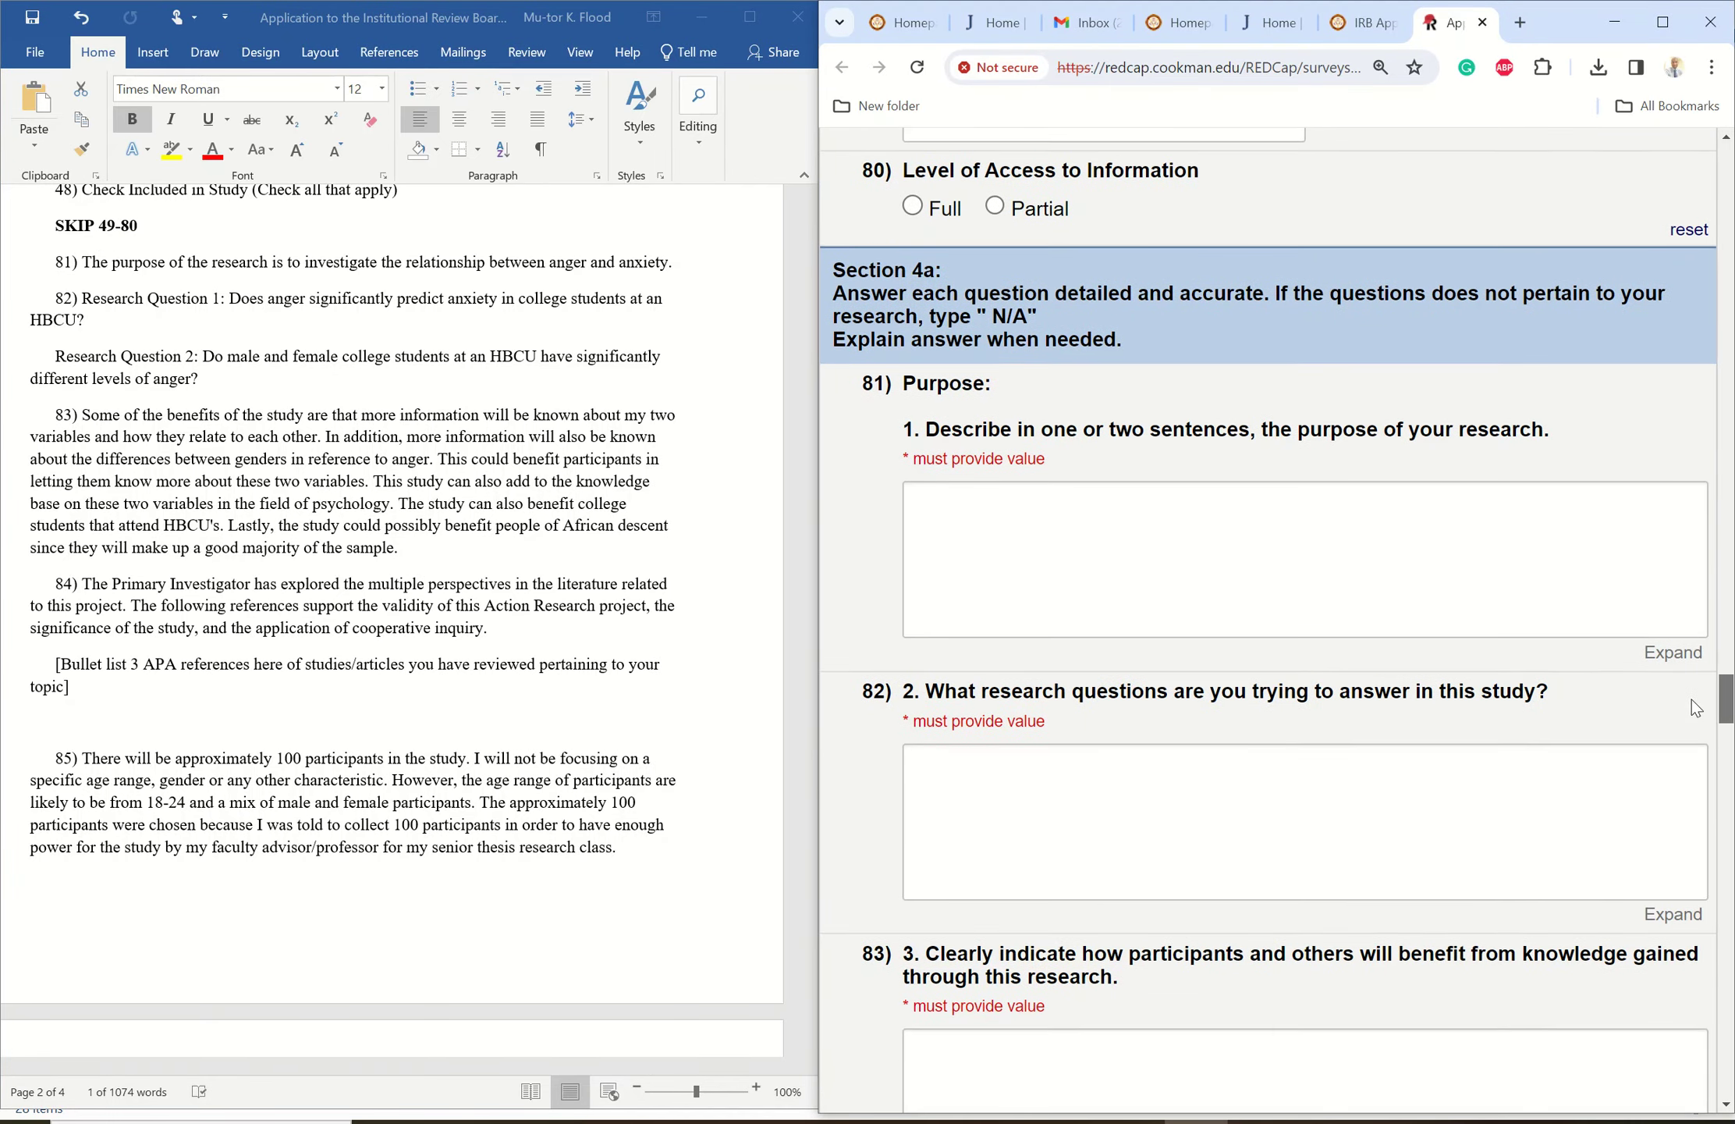
- Copy the purpose sentence from Word into answer 81
{"action": "scroll", "coordinate": [1691, 700], "scroll_direction": "down", "scroll_amount": 2}
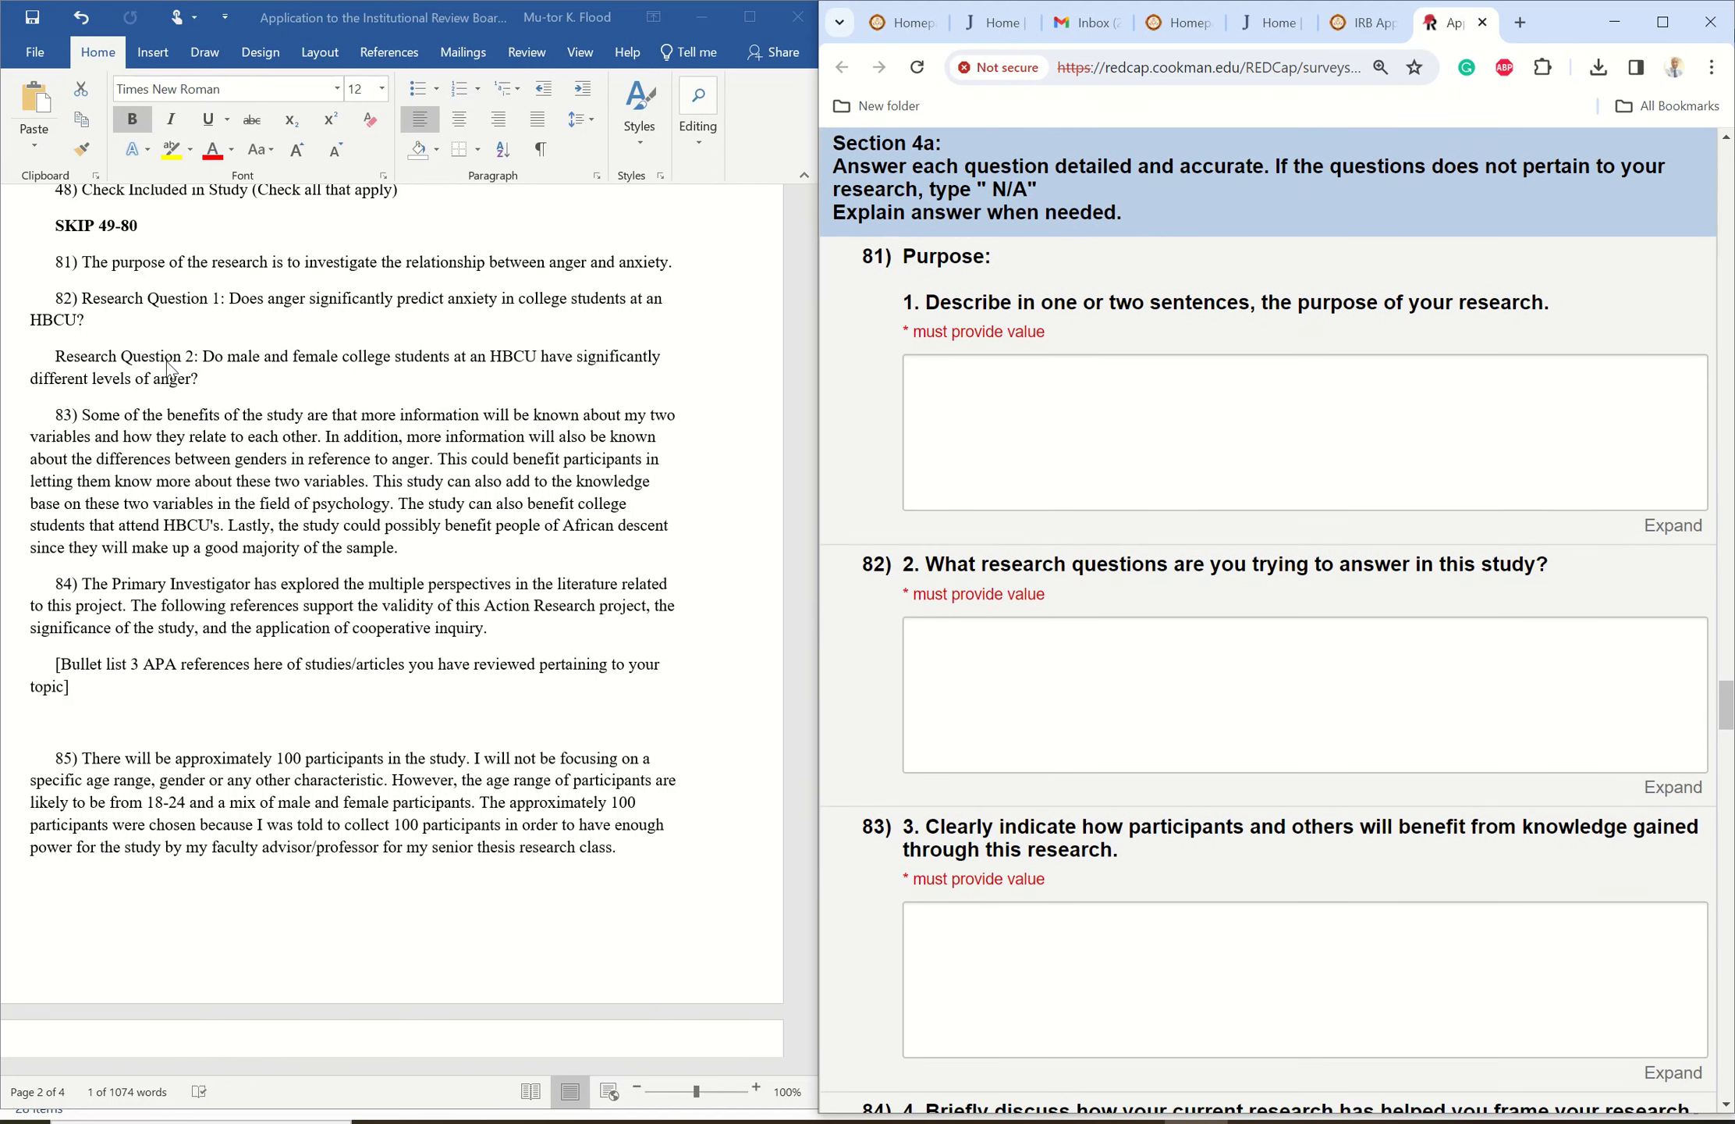
{"action": "left_click", "coordinate": [108, 267]}
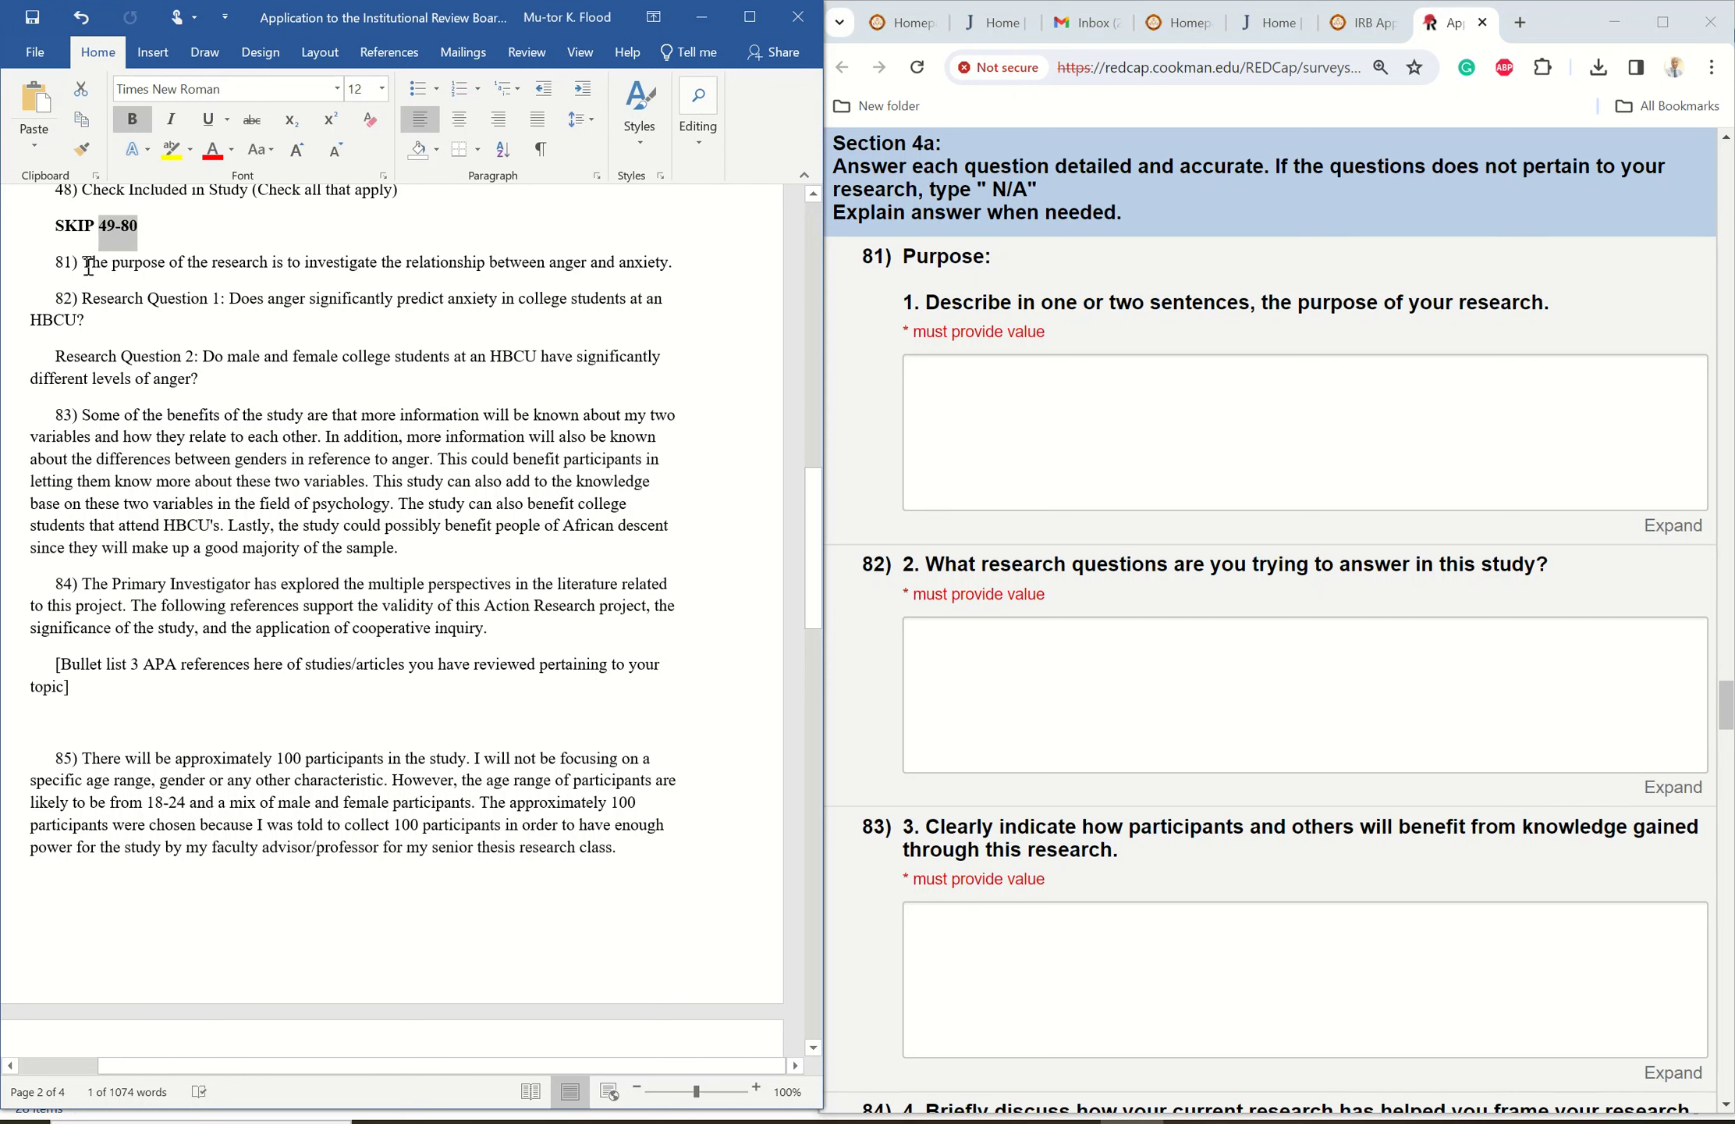
{"action": "left_click_drag", "start_coordinate": [88, 267], "coordinate": [674, 269]}
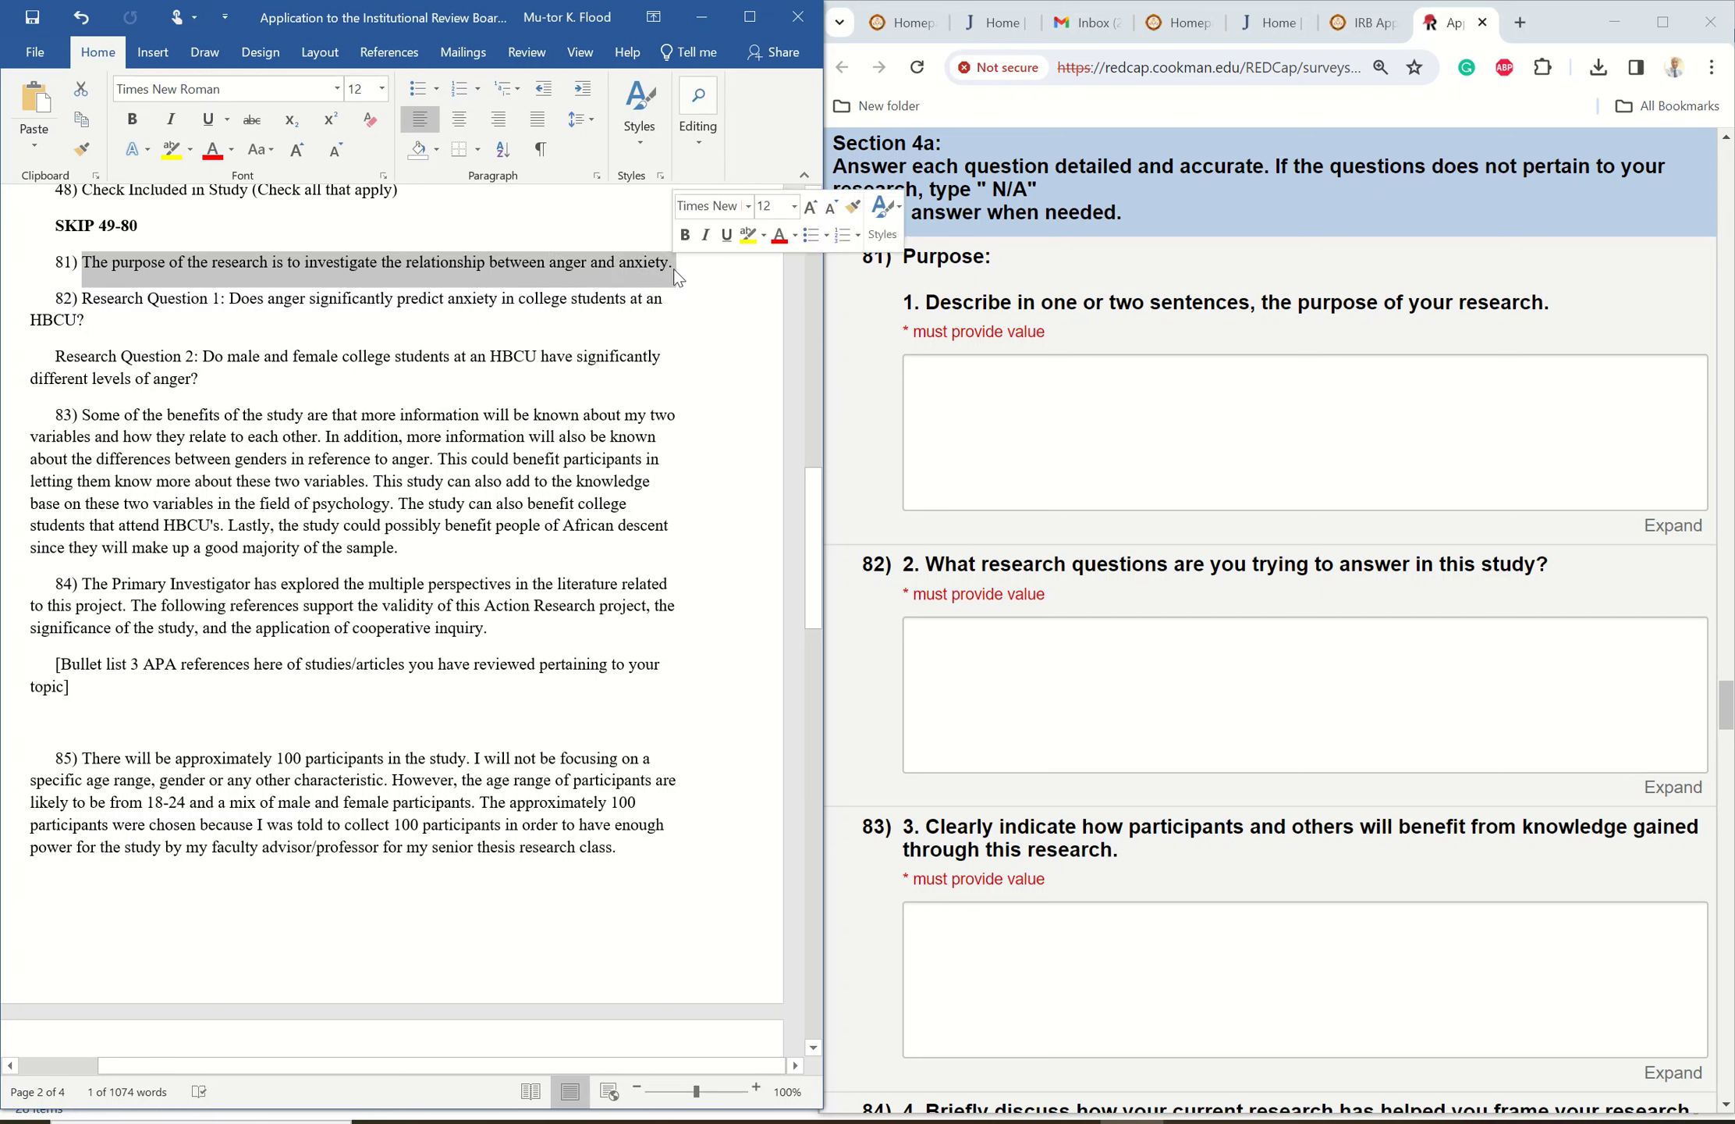
{"action": "right_click", "coordinate": [551, 273]}
{"action": "left_click", "coordinate": [597, 305]}
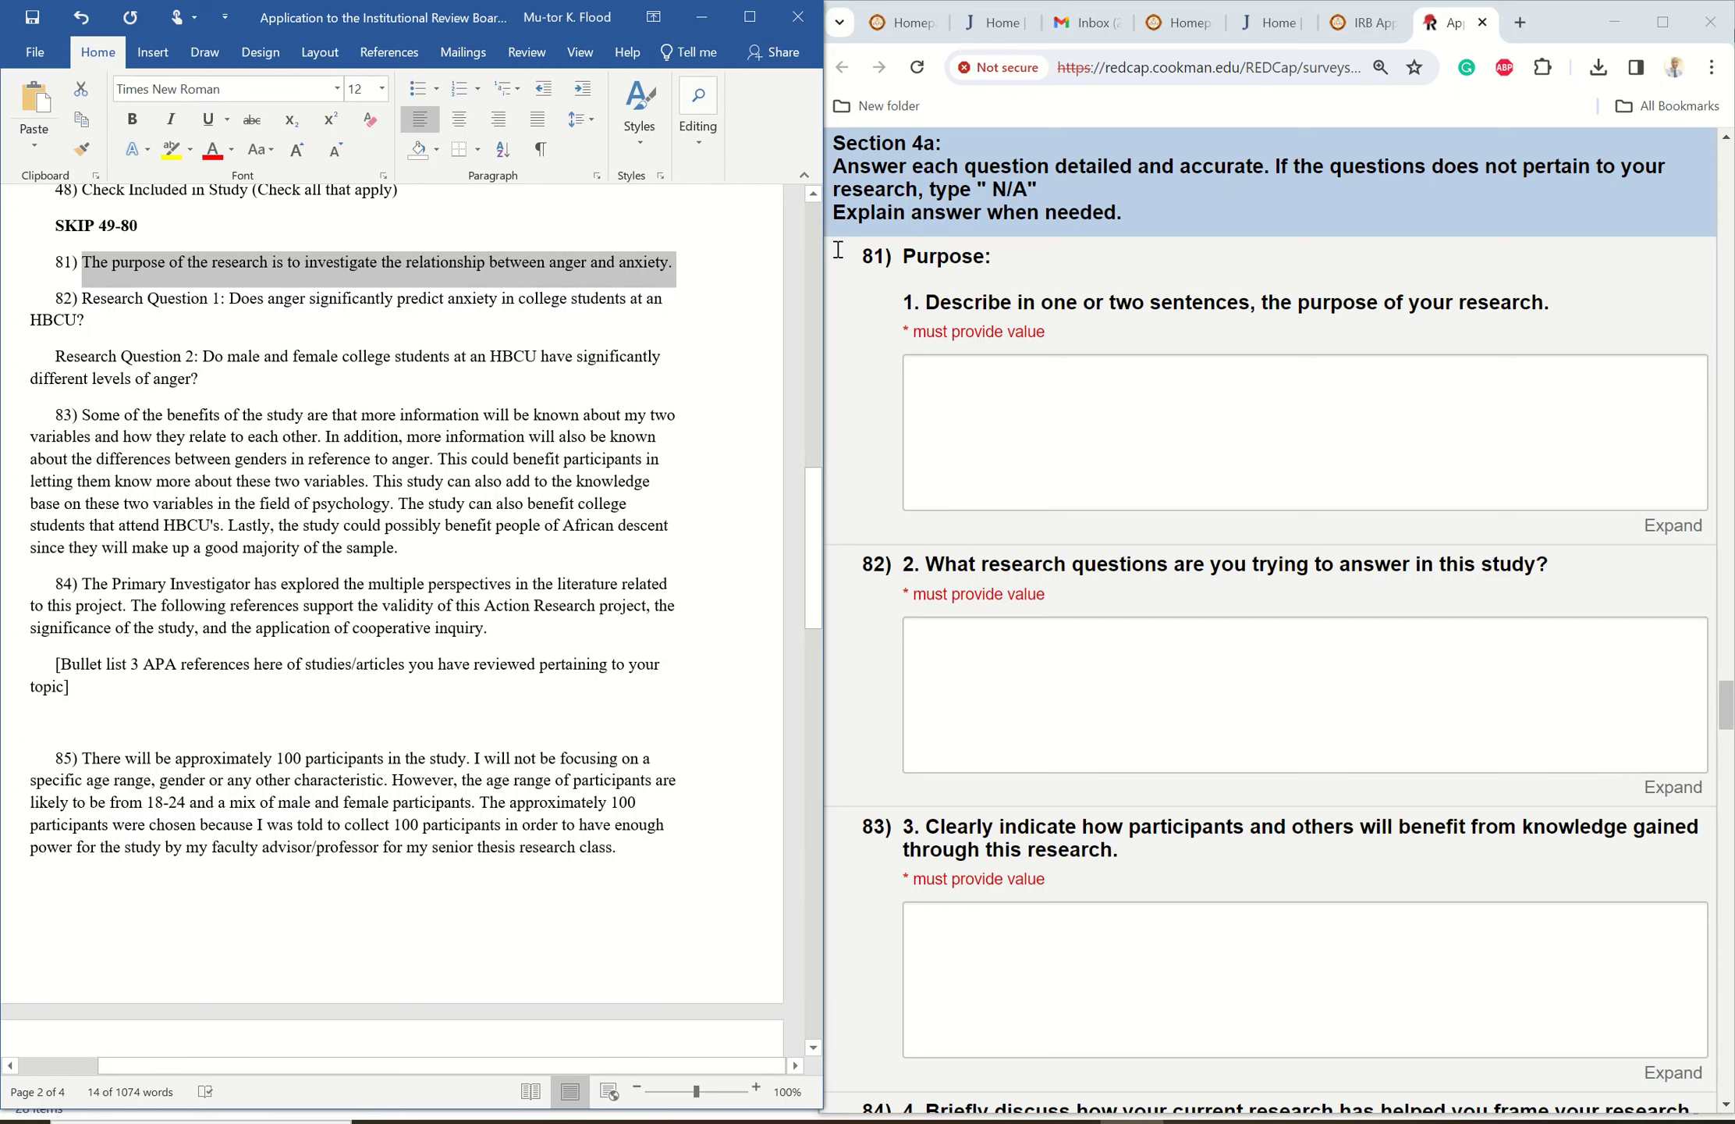
{"action": "left_click", "coordinate": [946, 375]}
{"action": "right_click", "coordinate": [946, 375]}
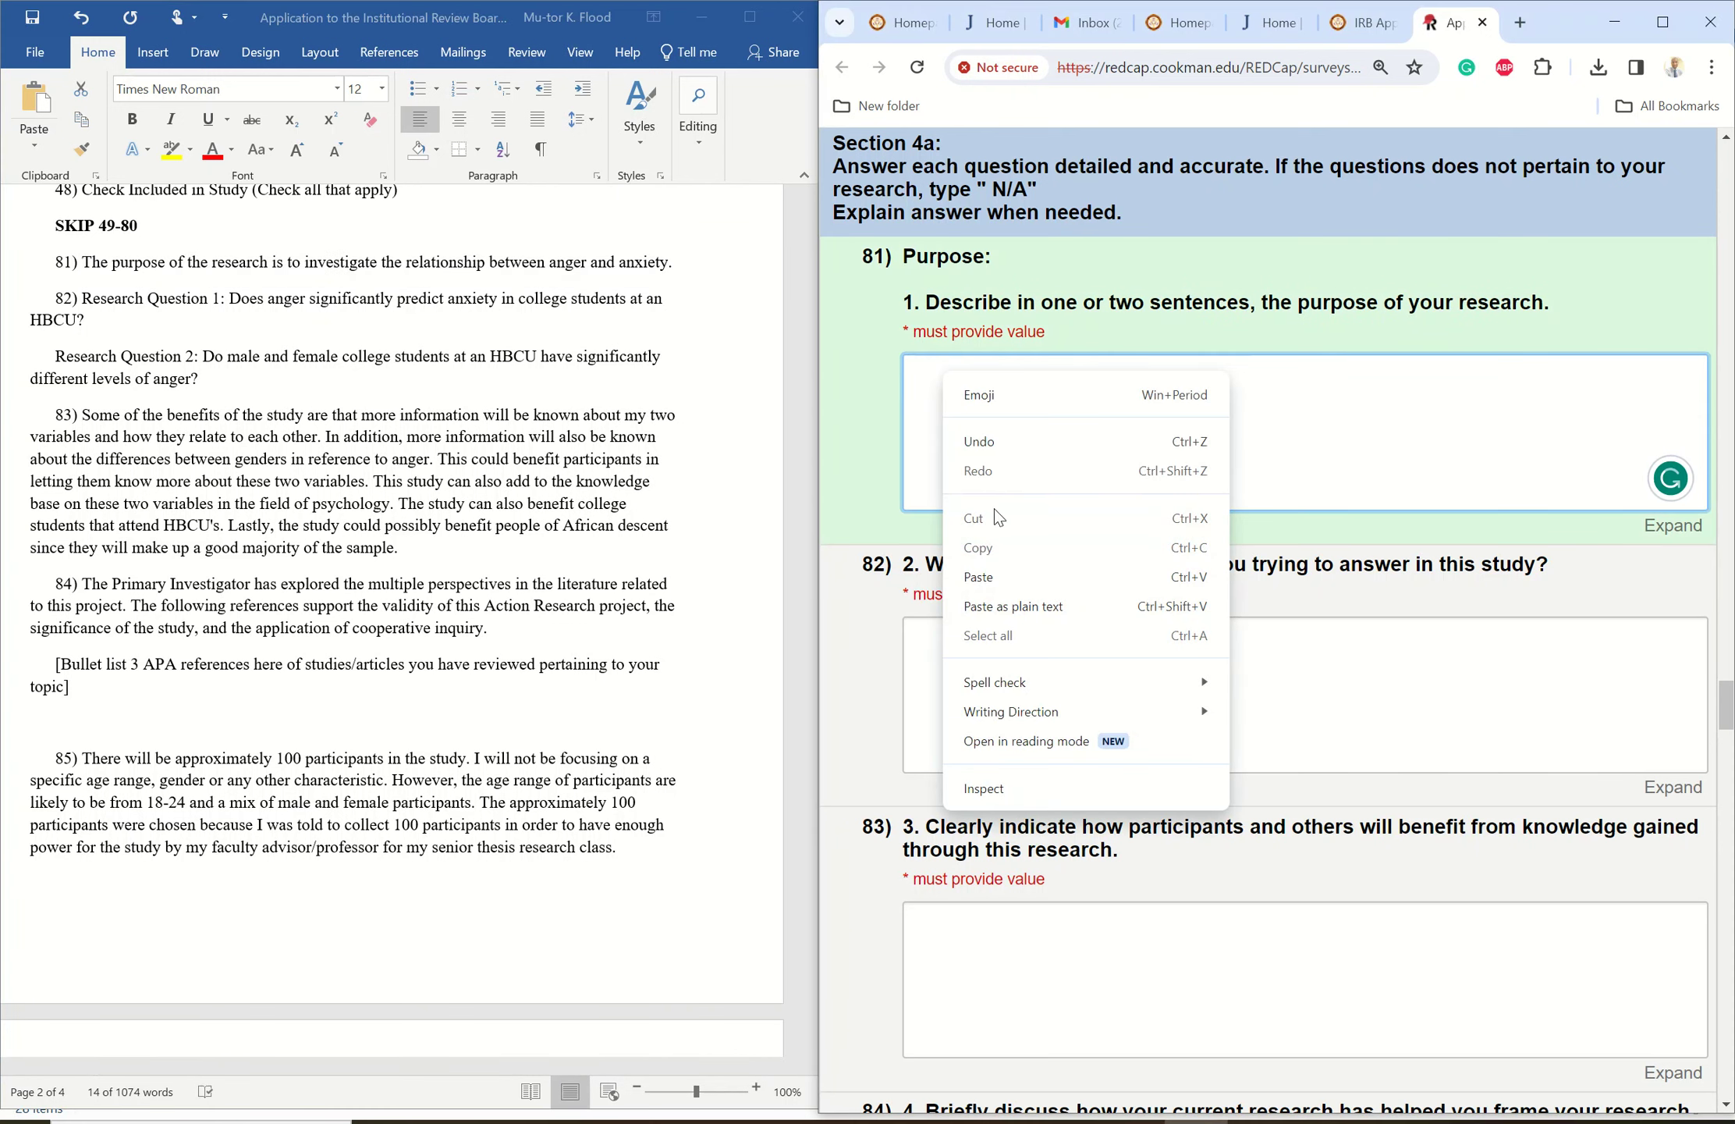
{"action": "left_click", "coordinate": [997, 581]}
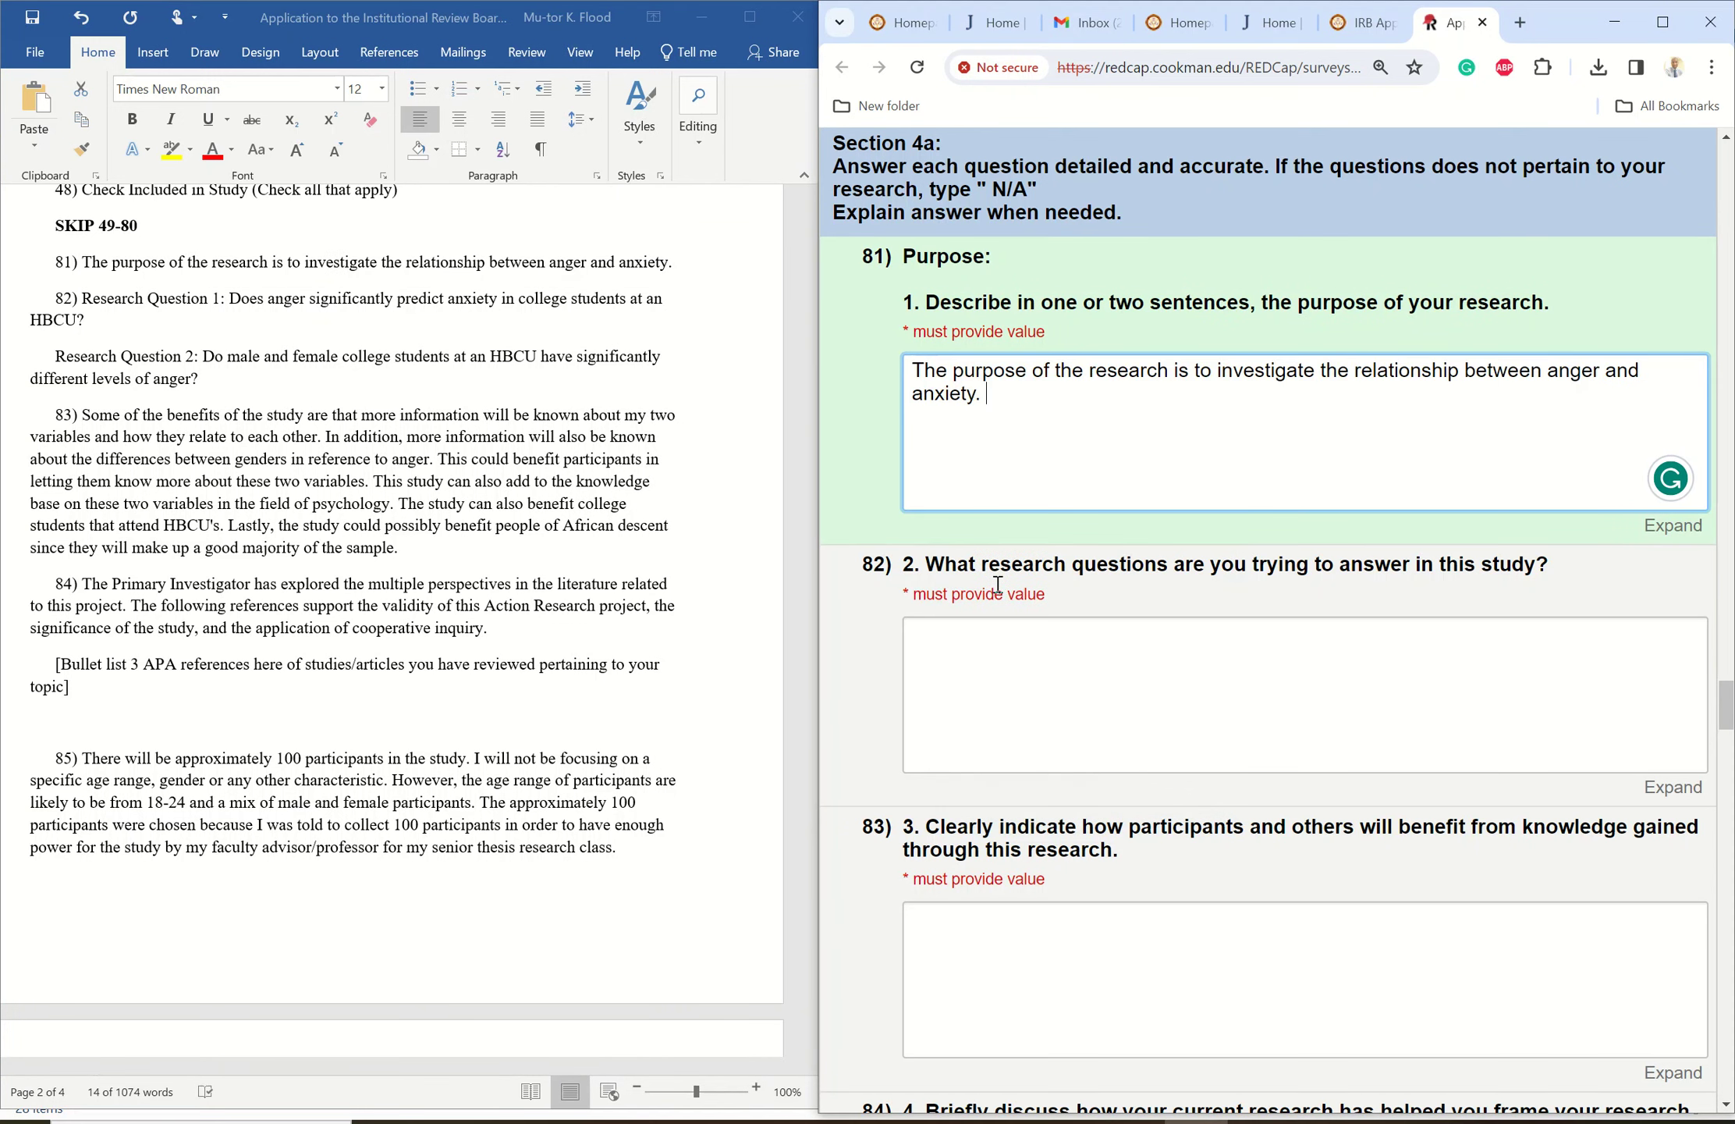
- Paste both research questions into answer 82 with a blank line between them
{"action": "left_click", "coordinate": [85, 300]}
{"action": "left_click_drag", "start_coordinate": [83, 299], "coordinate": [207, 378]}
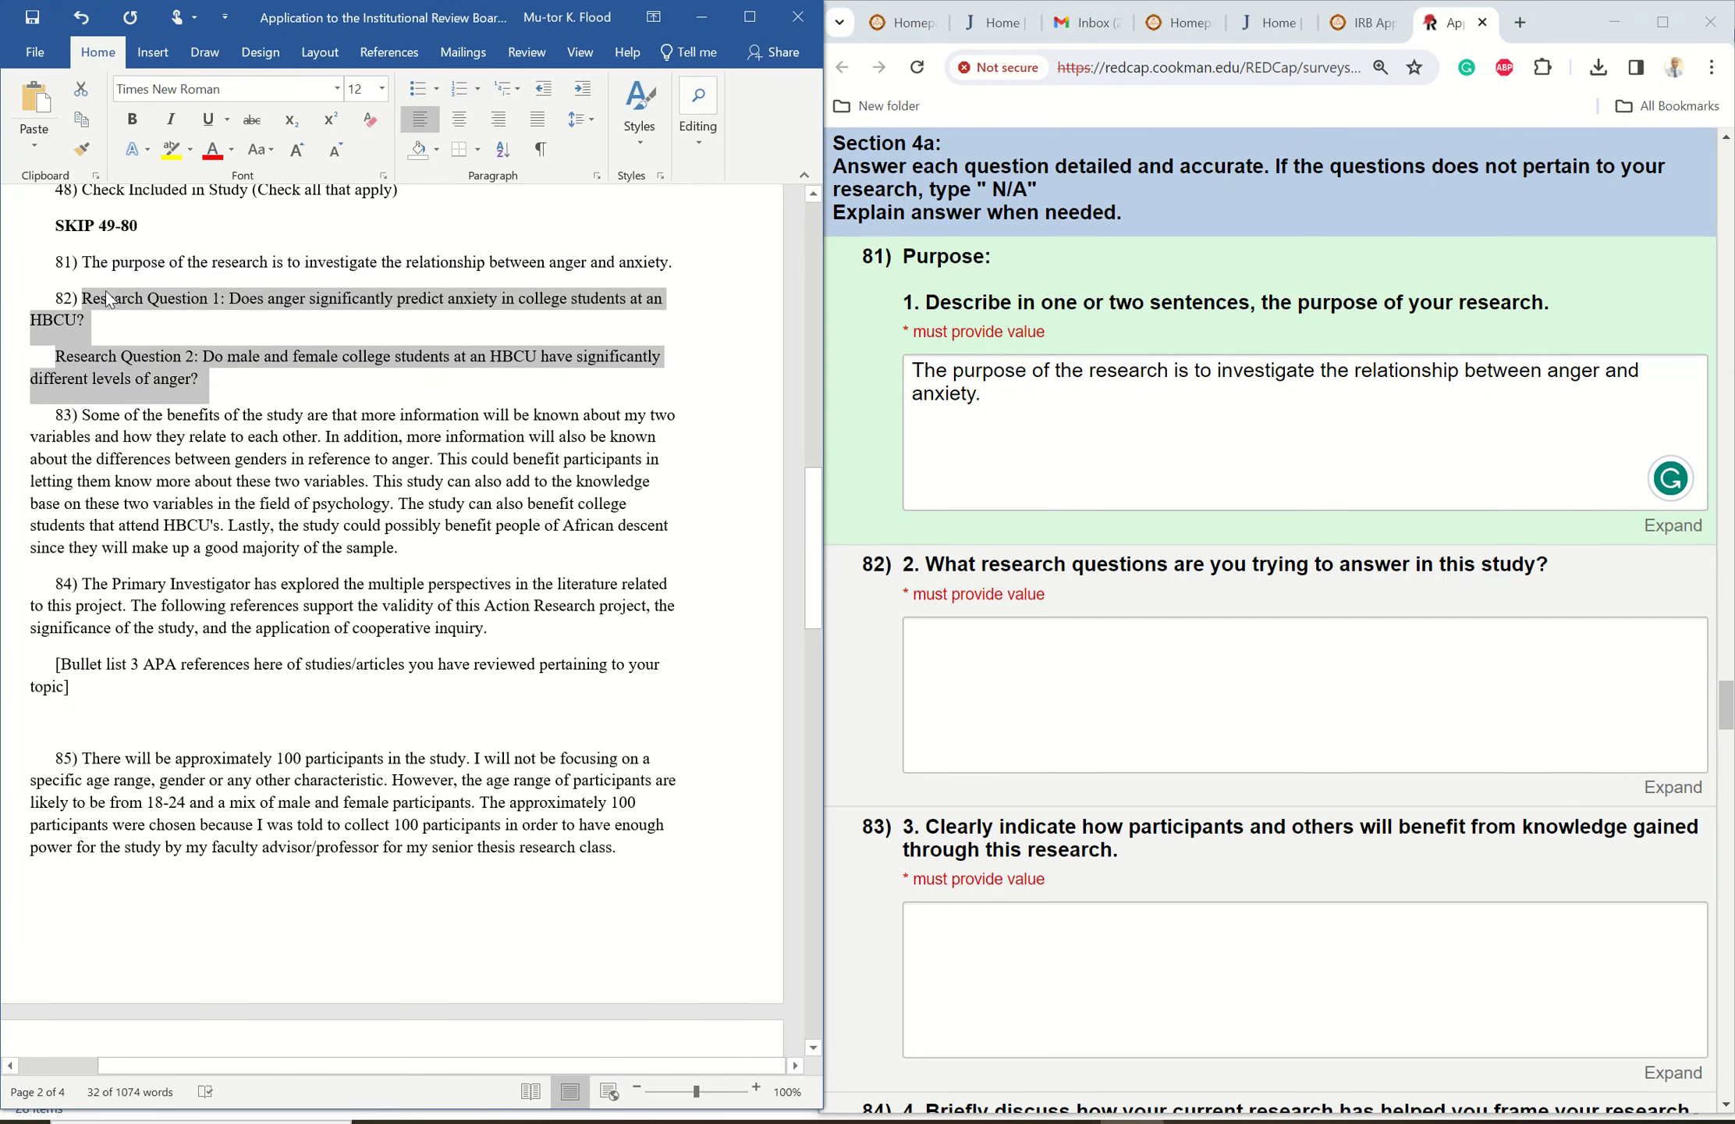
{"action": "right_click", "coordinate": [107, 299]}
{"action": "left_click", "coordinate": [166, 327]}
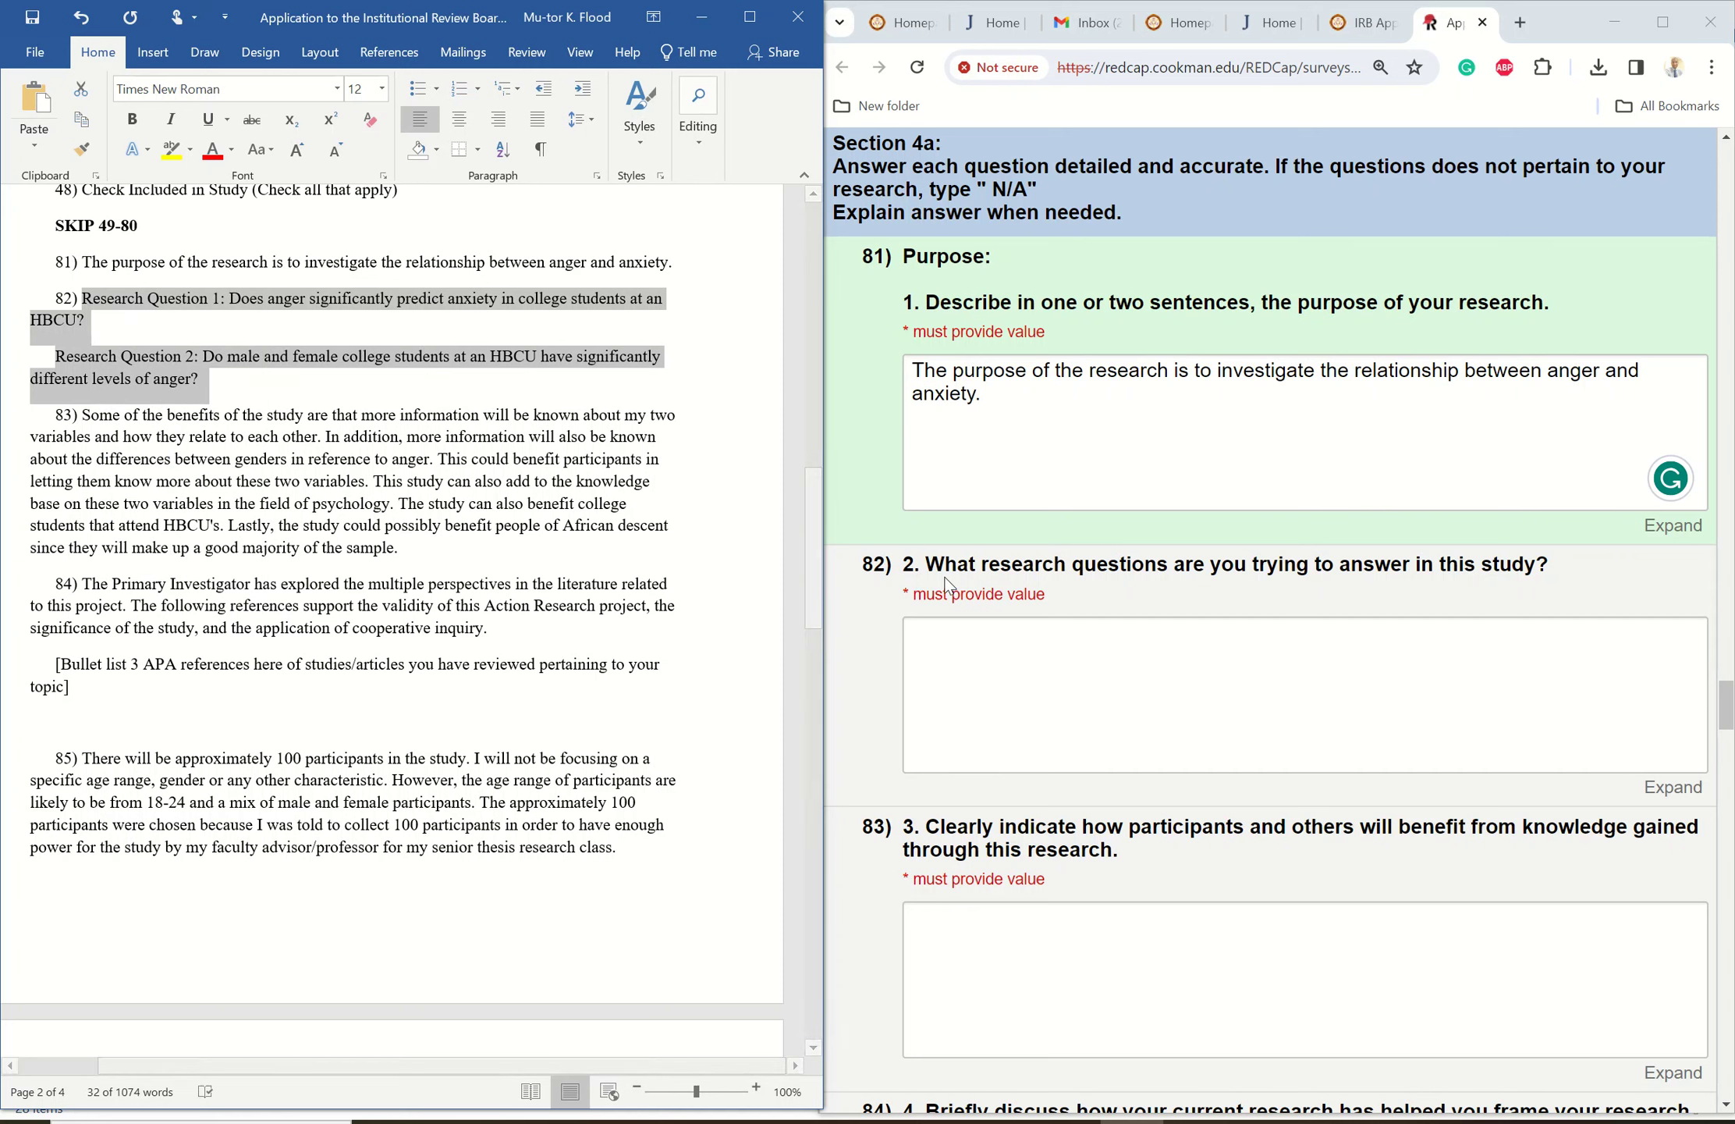
{"action": "left_click", "coordinate": [941, 630]}
{"action": "right_click", "coordinate": [941, 632]}
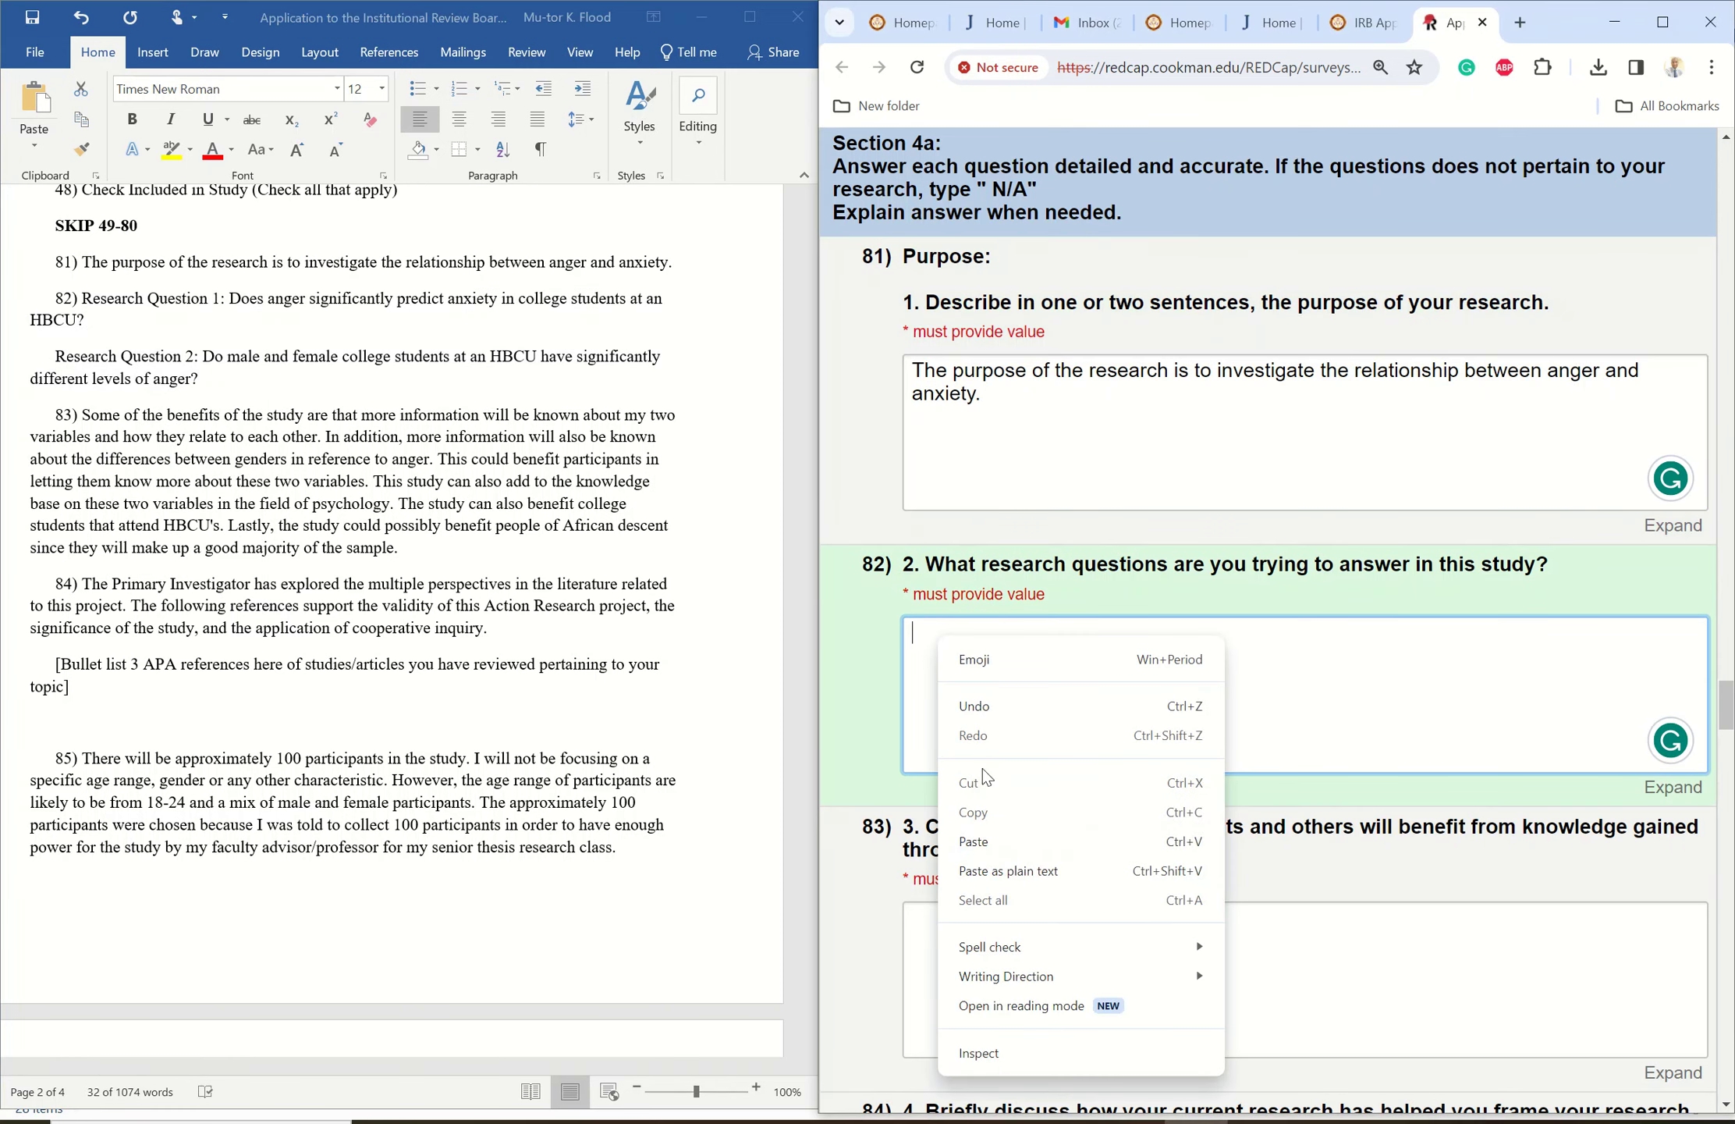
{"action": "left_click", "coordinate": [975, 841]}
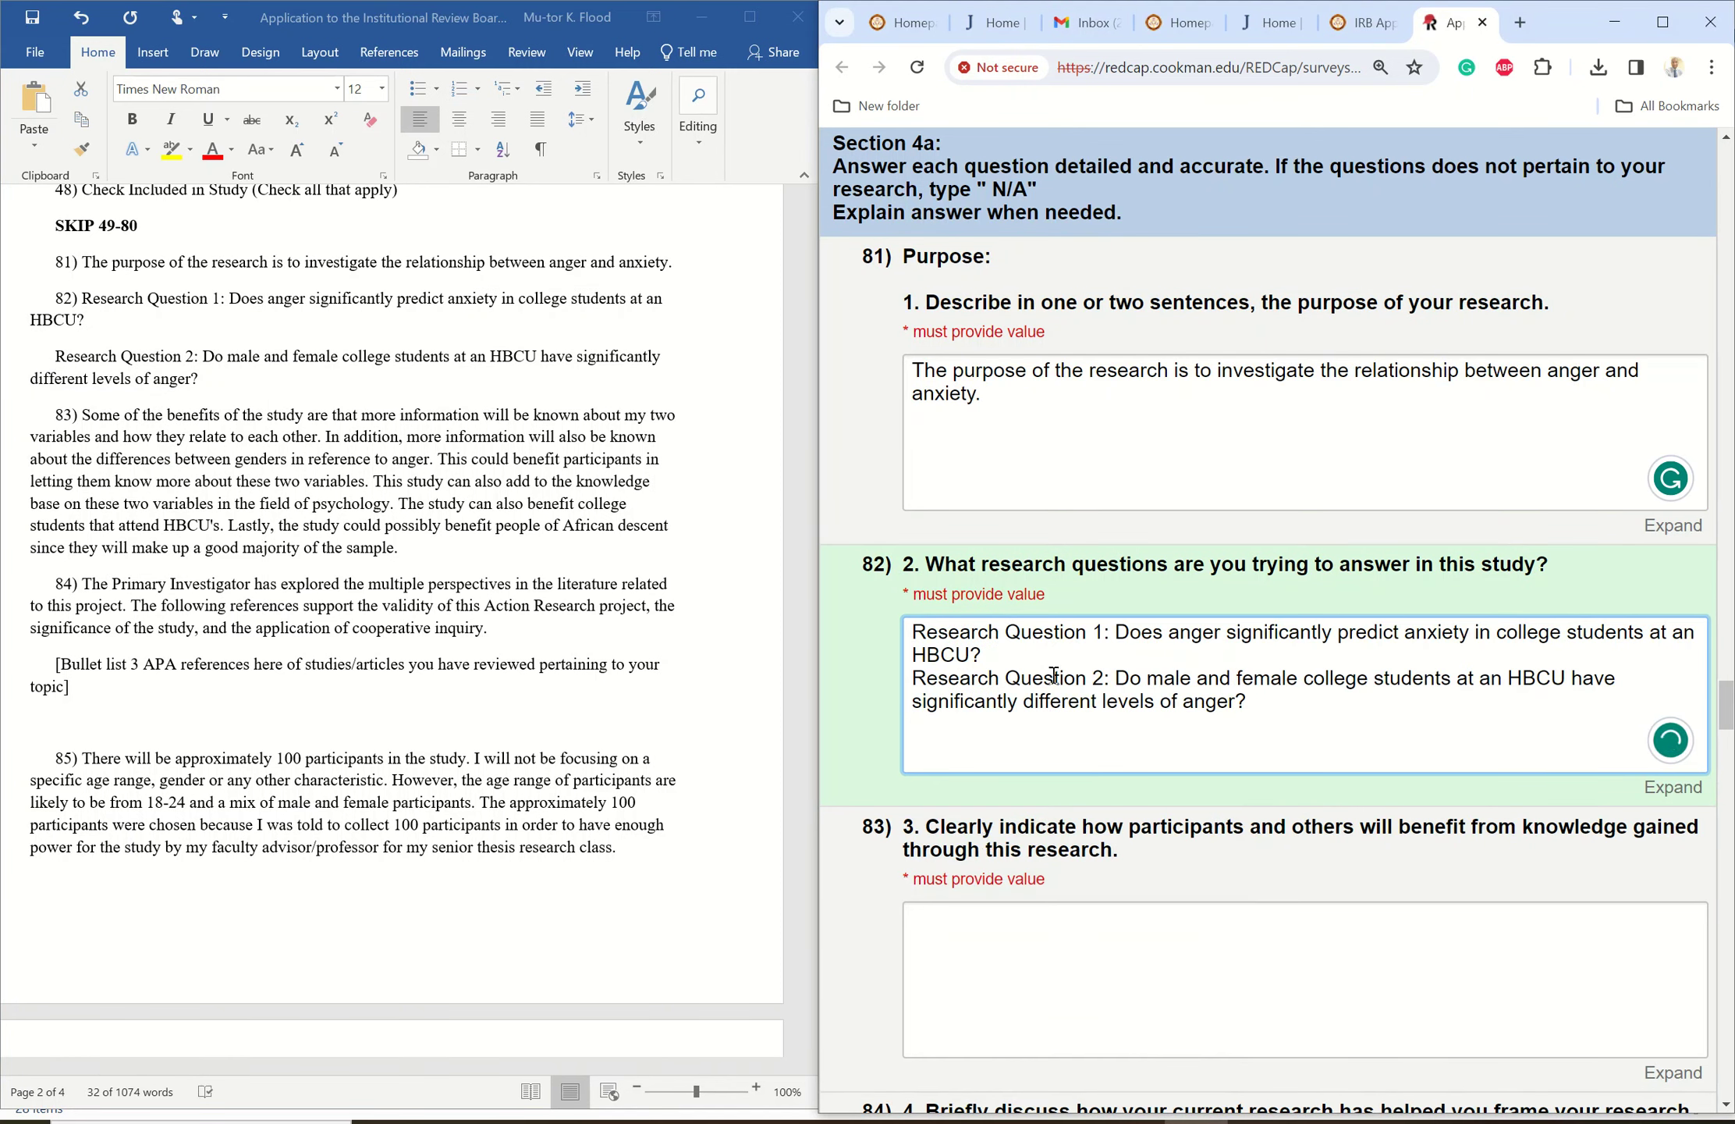
{"action": "left_click", "coordinate": [995, 662]}
{"action": "key", "text": "Return"}
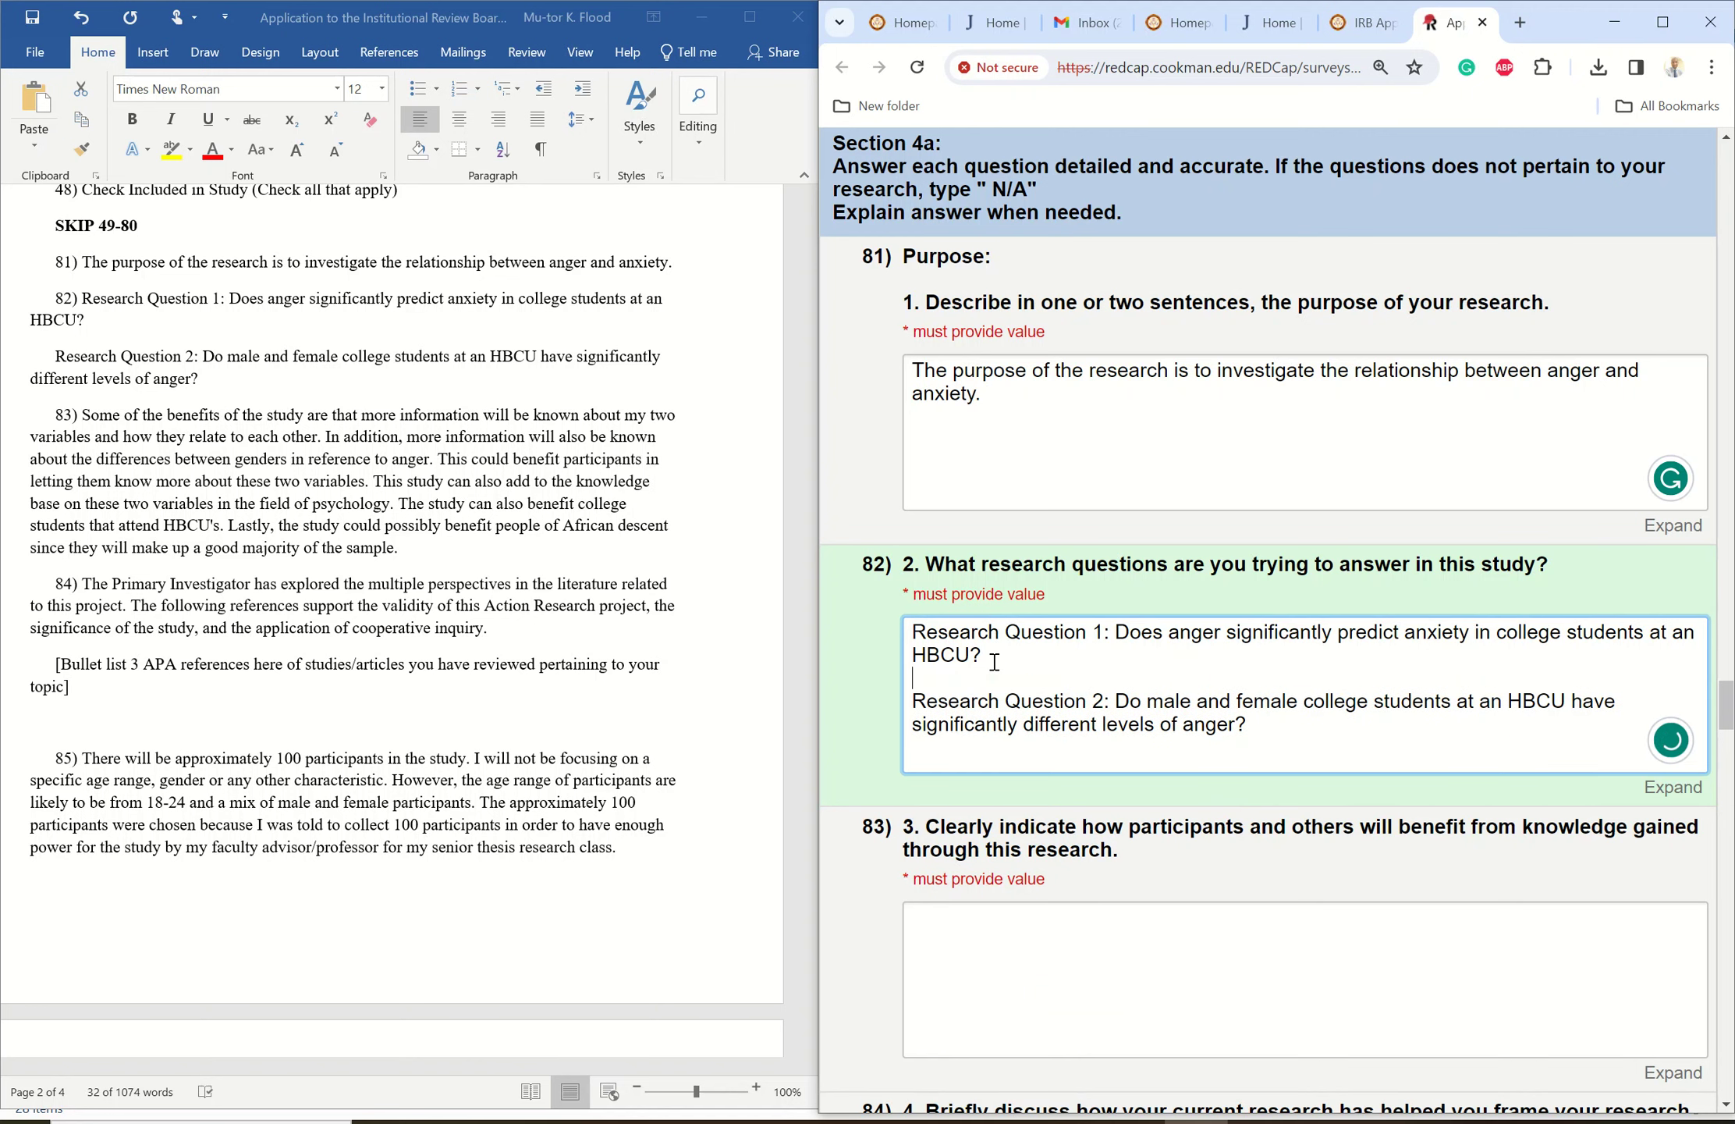
{"action": "scroll", "coordinate": [1726, 712], "scroll_direction": "down", "scroll_amount": 1}
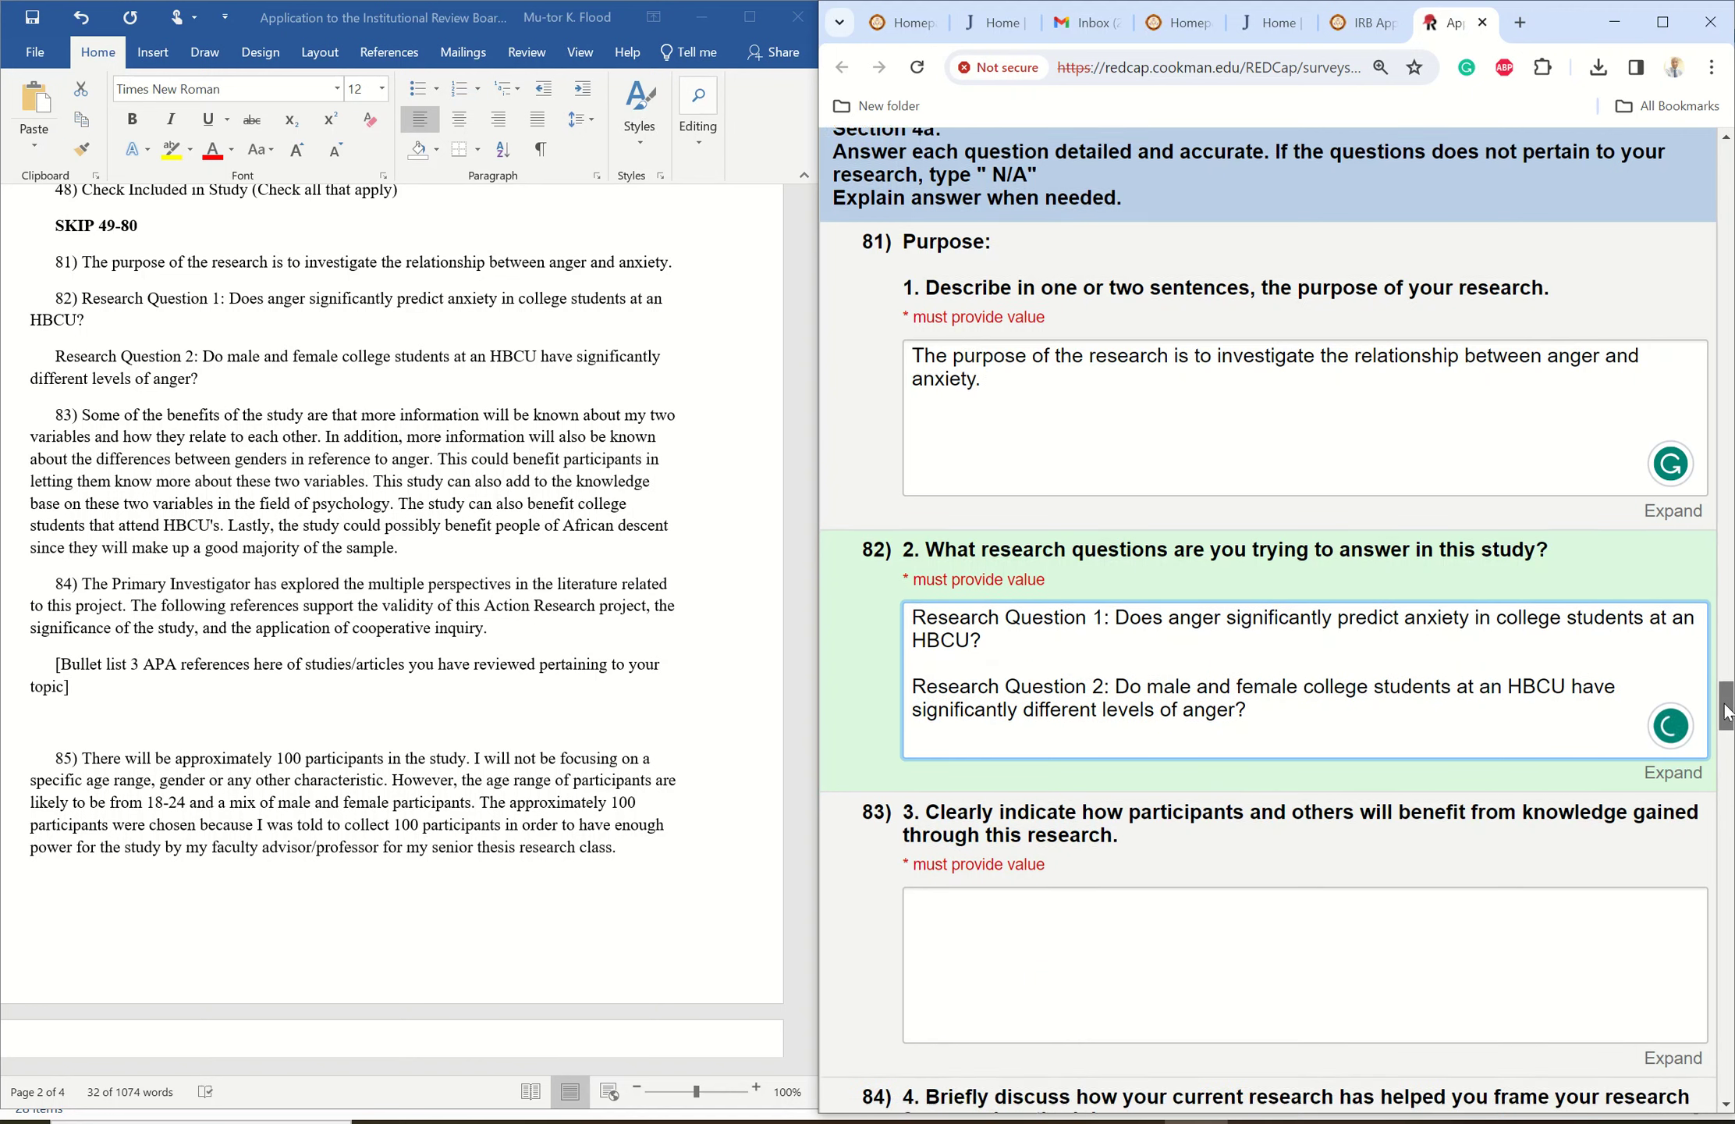
{"action": "scroll", "coordinate": [1726, 711], "scroll_direction": "down", "scroll_amount": 7}
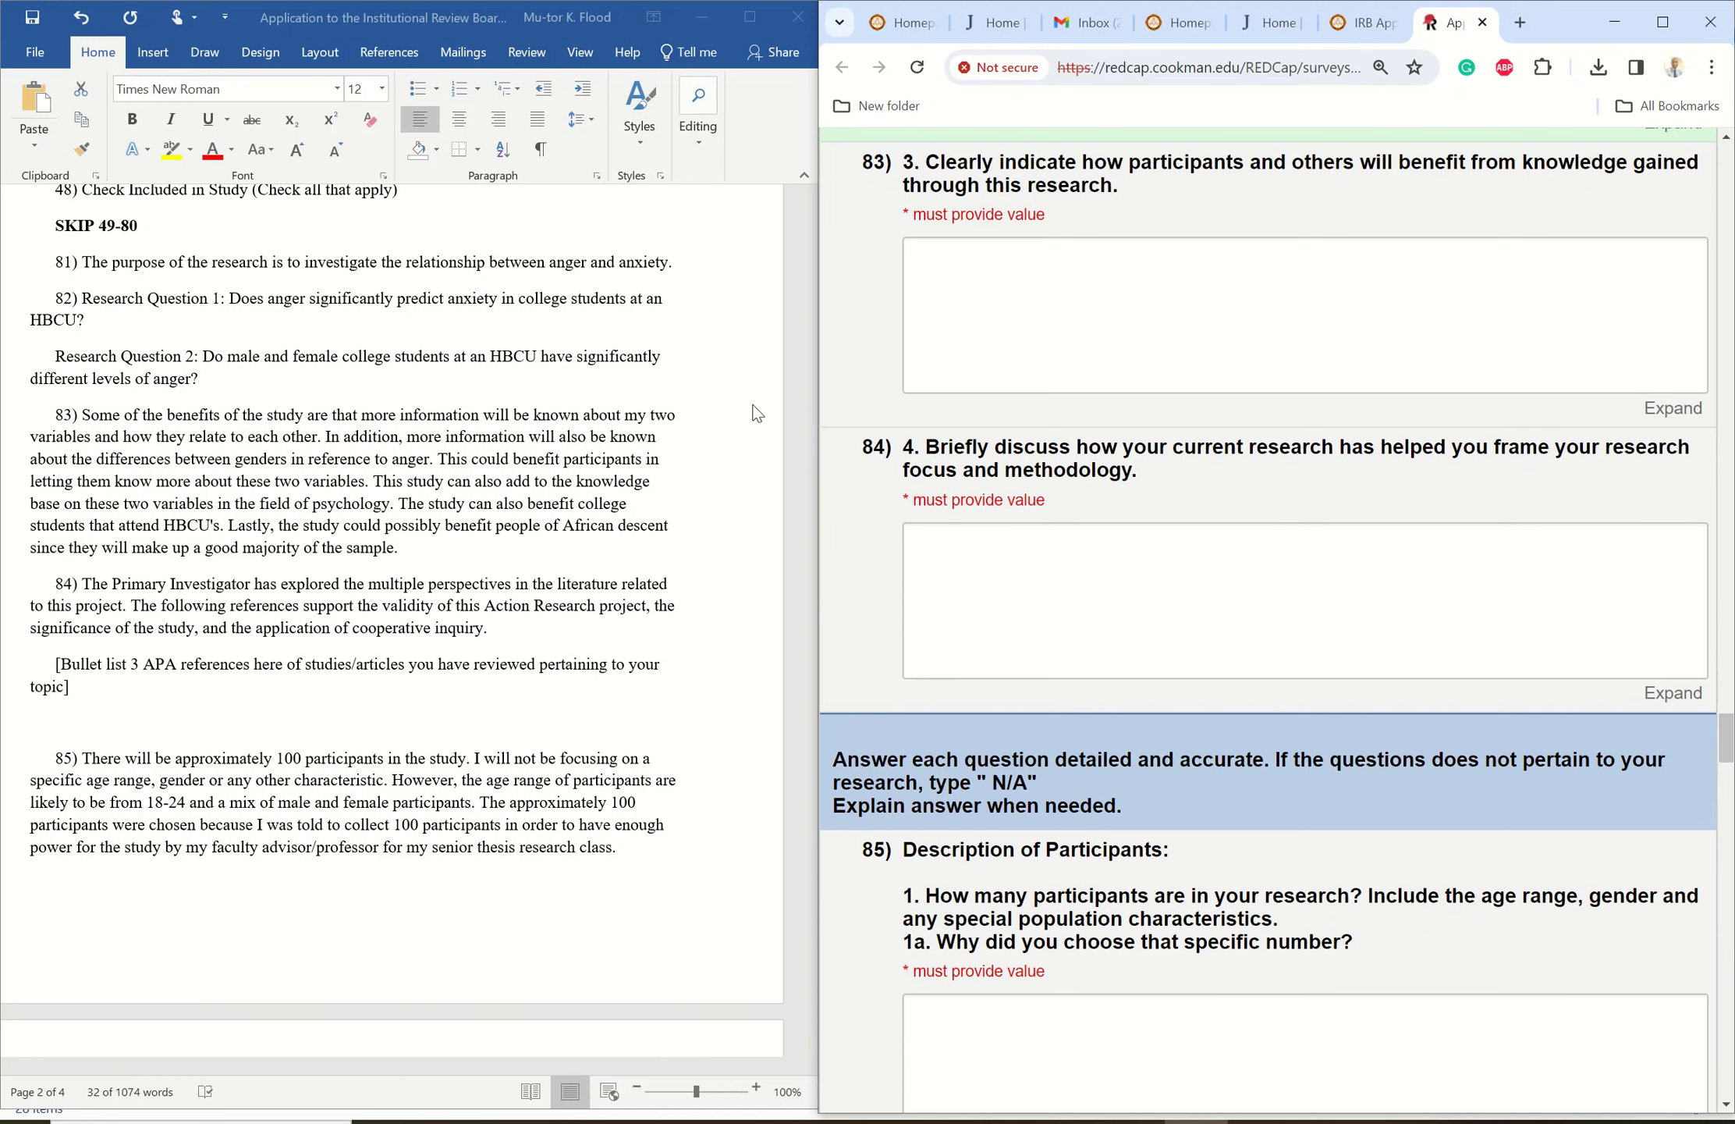
- Copy the benefits paragraph from Word into answer 83
{"action": "left_click", "coordinate": [88, 419]}
{"action": "left_click", "coordinate": [81, 416]}
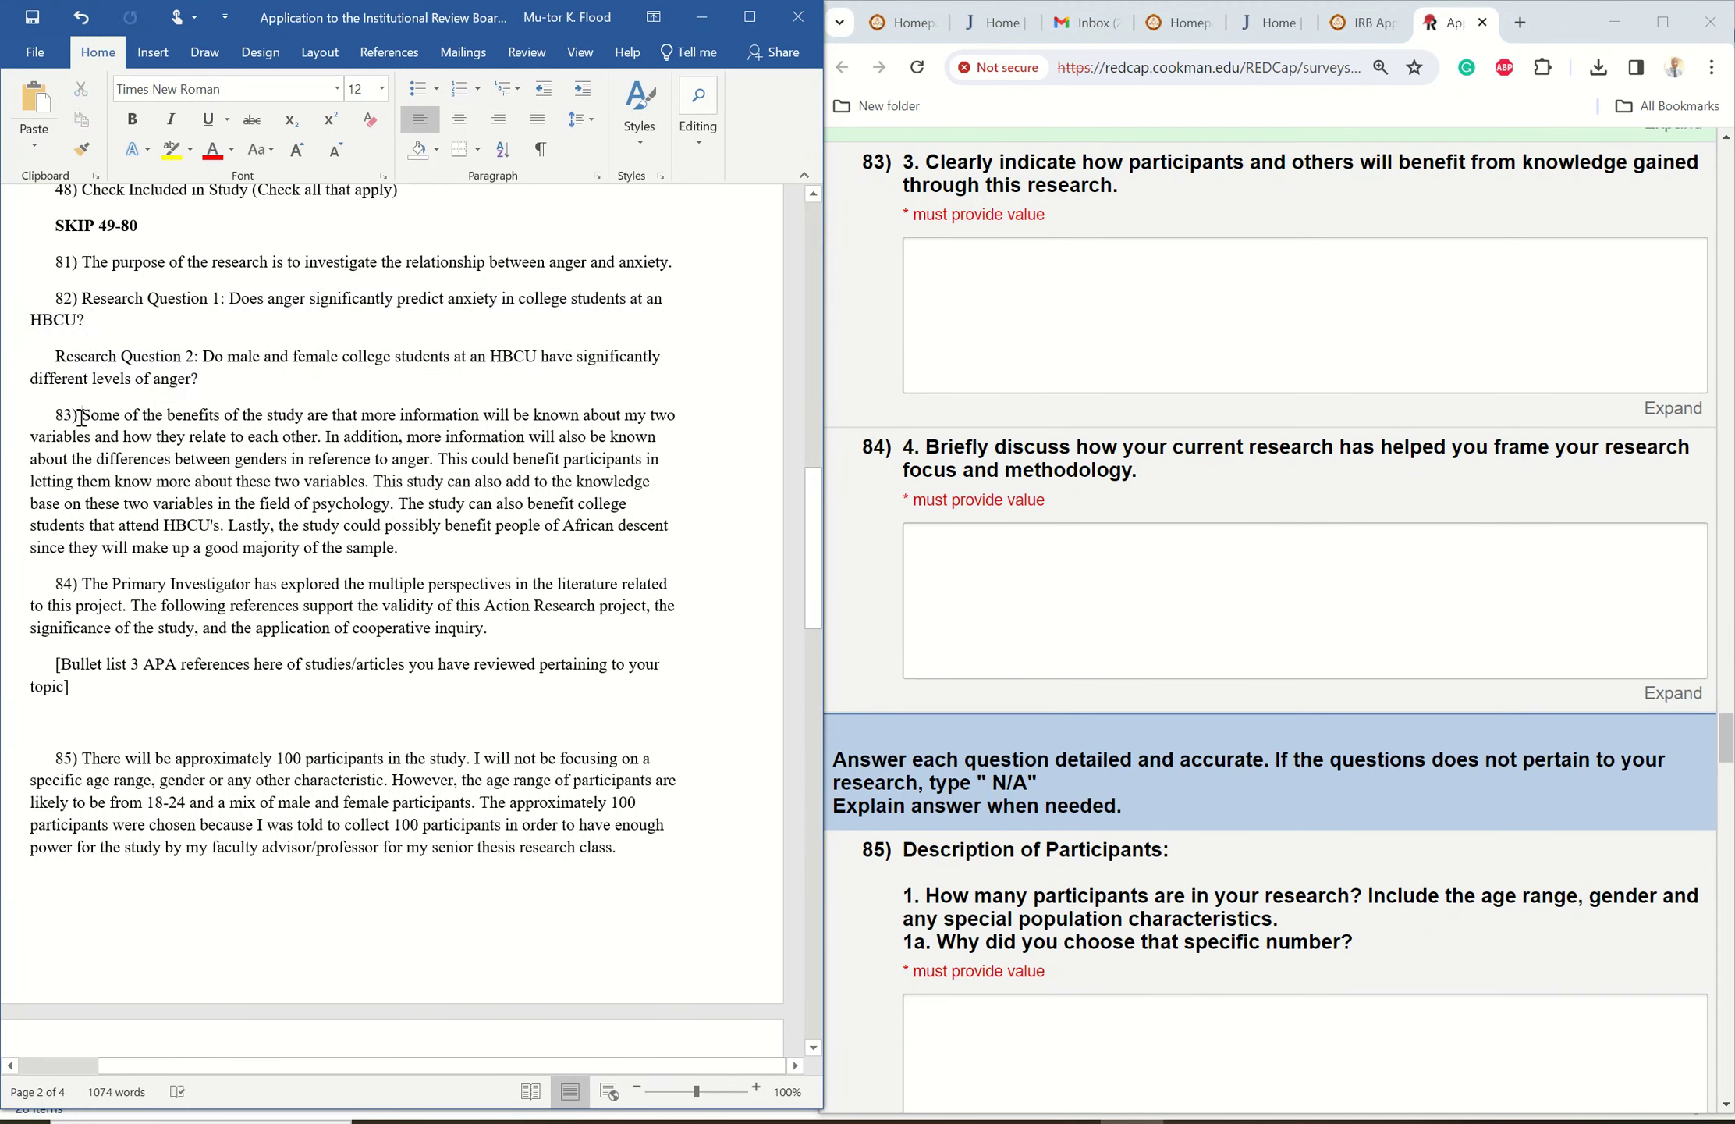
{"action": "left_click_drag", "start_coordinate": [82, 416], "coordinate": [398, 546]}
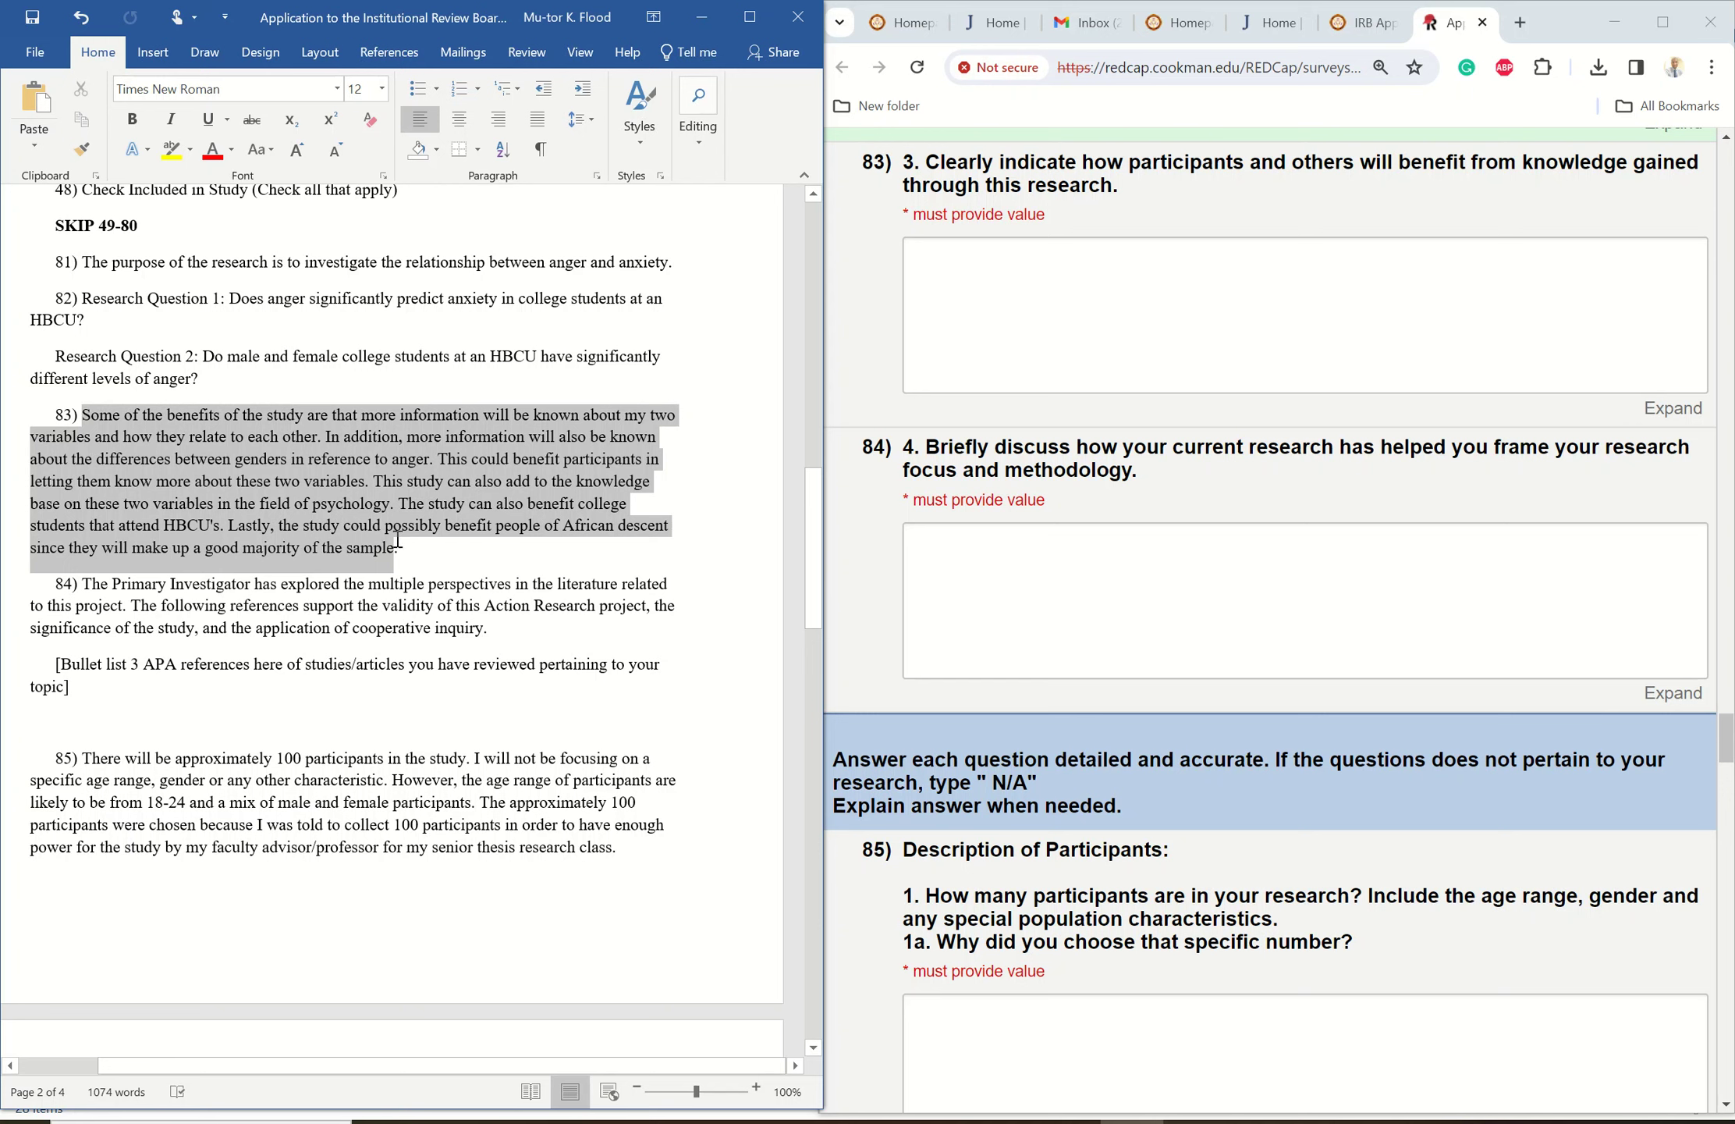
{"action": "right_click", "coordinate": [210, 458]}
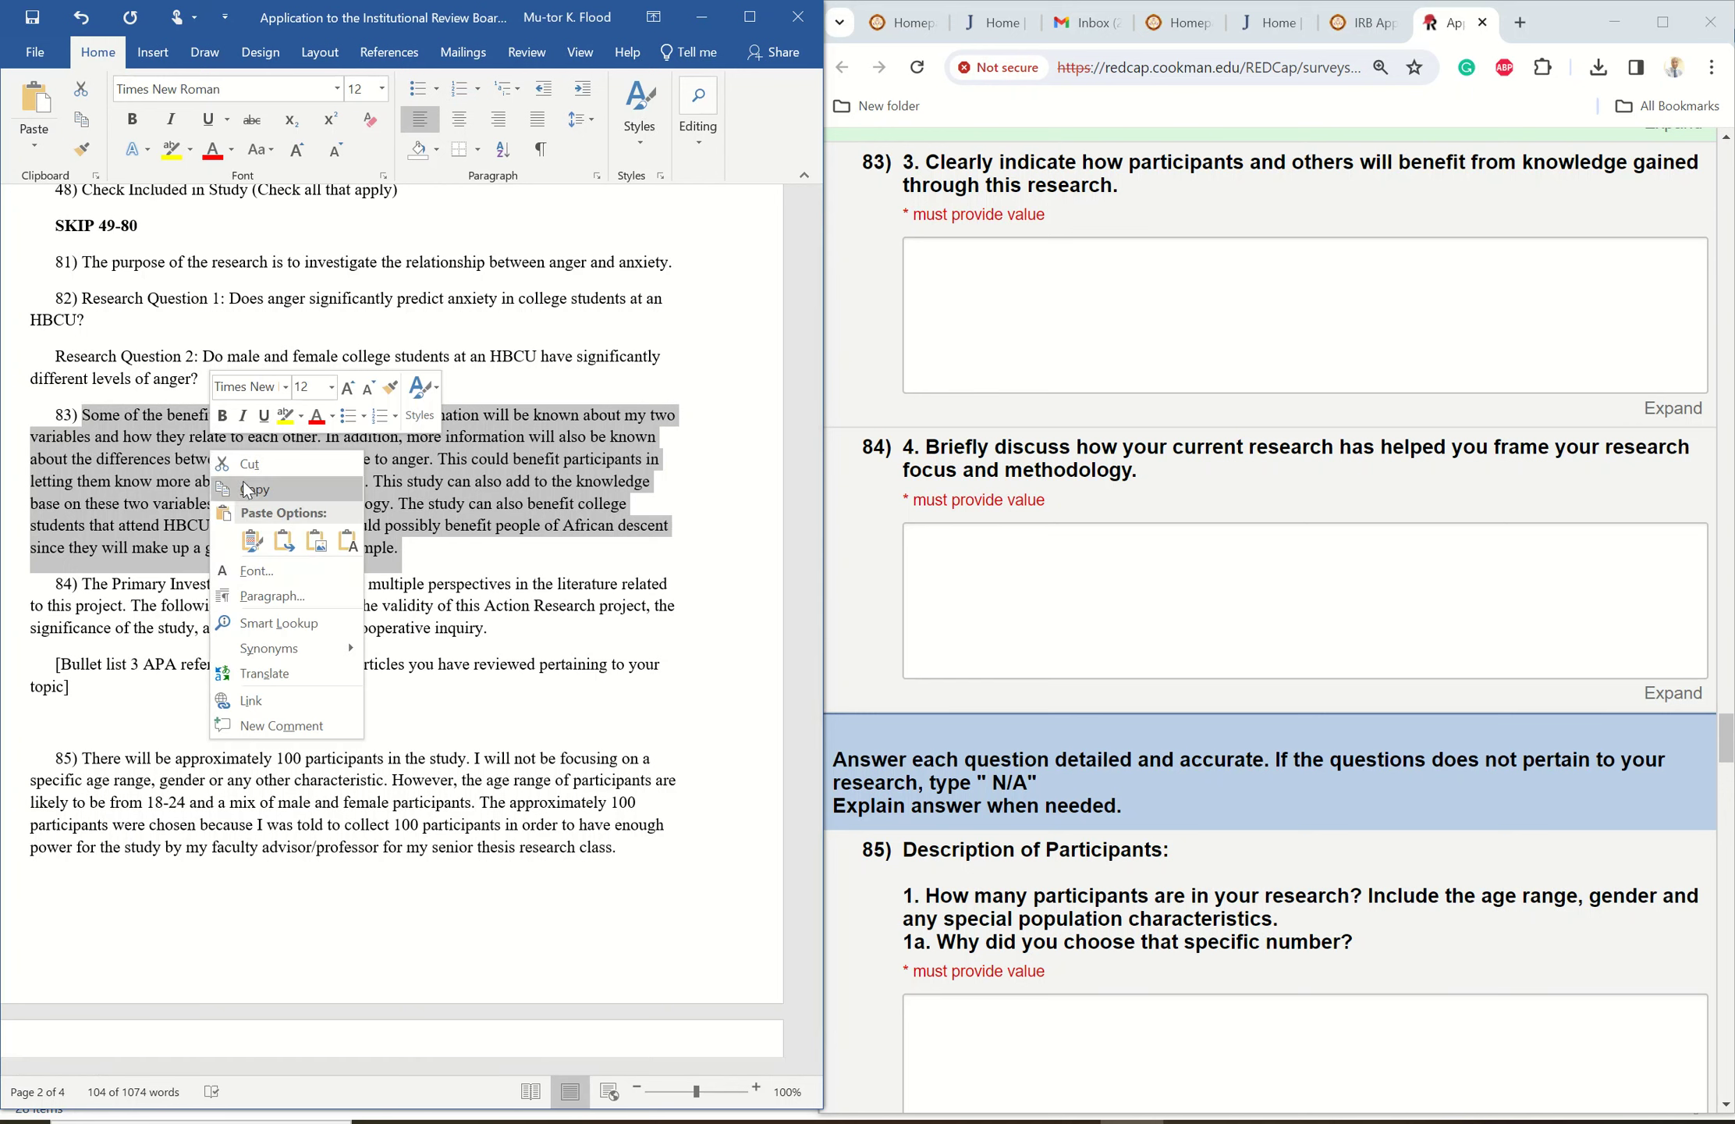
{"action": "left_click", "coordinate": [250, 485]}
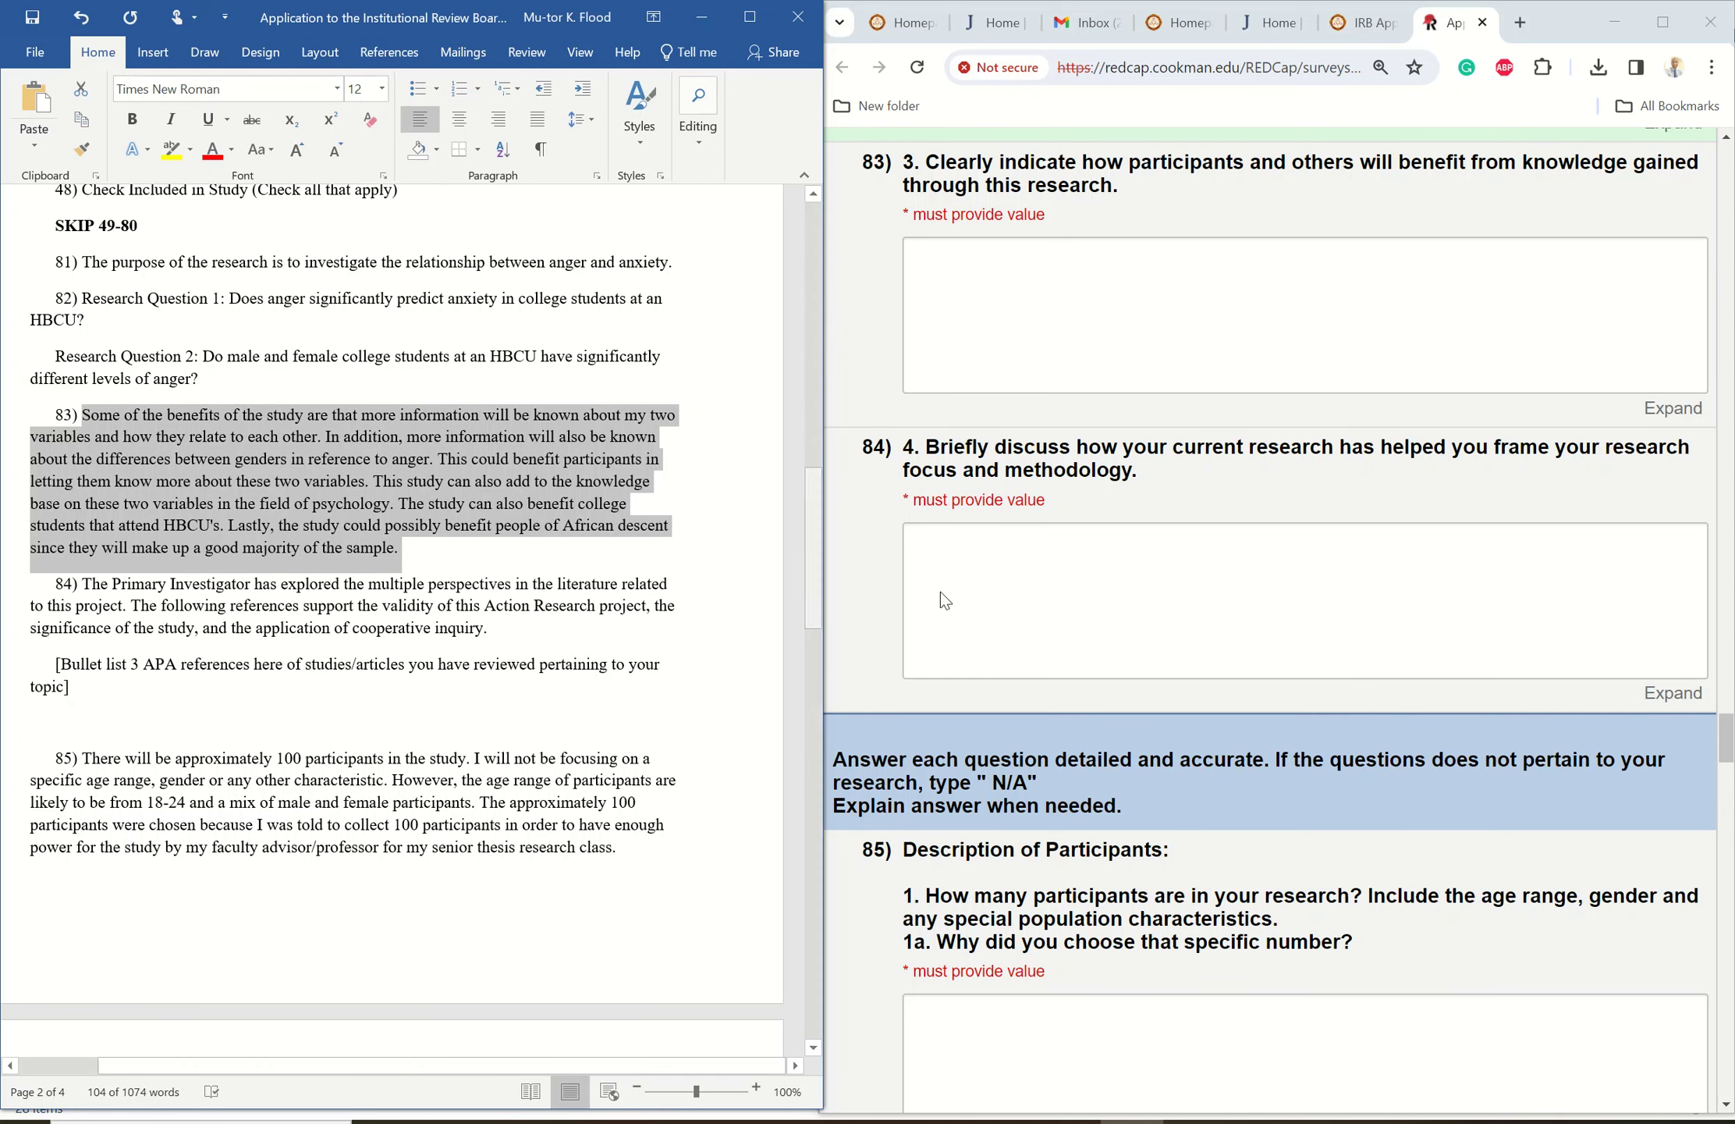
{"action": "left_click", "coordinate": [937, 260]}
{"action": "right_click", "coordinate": [937, 260]}
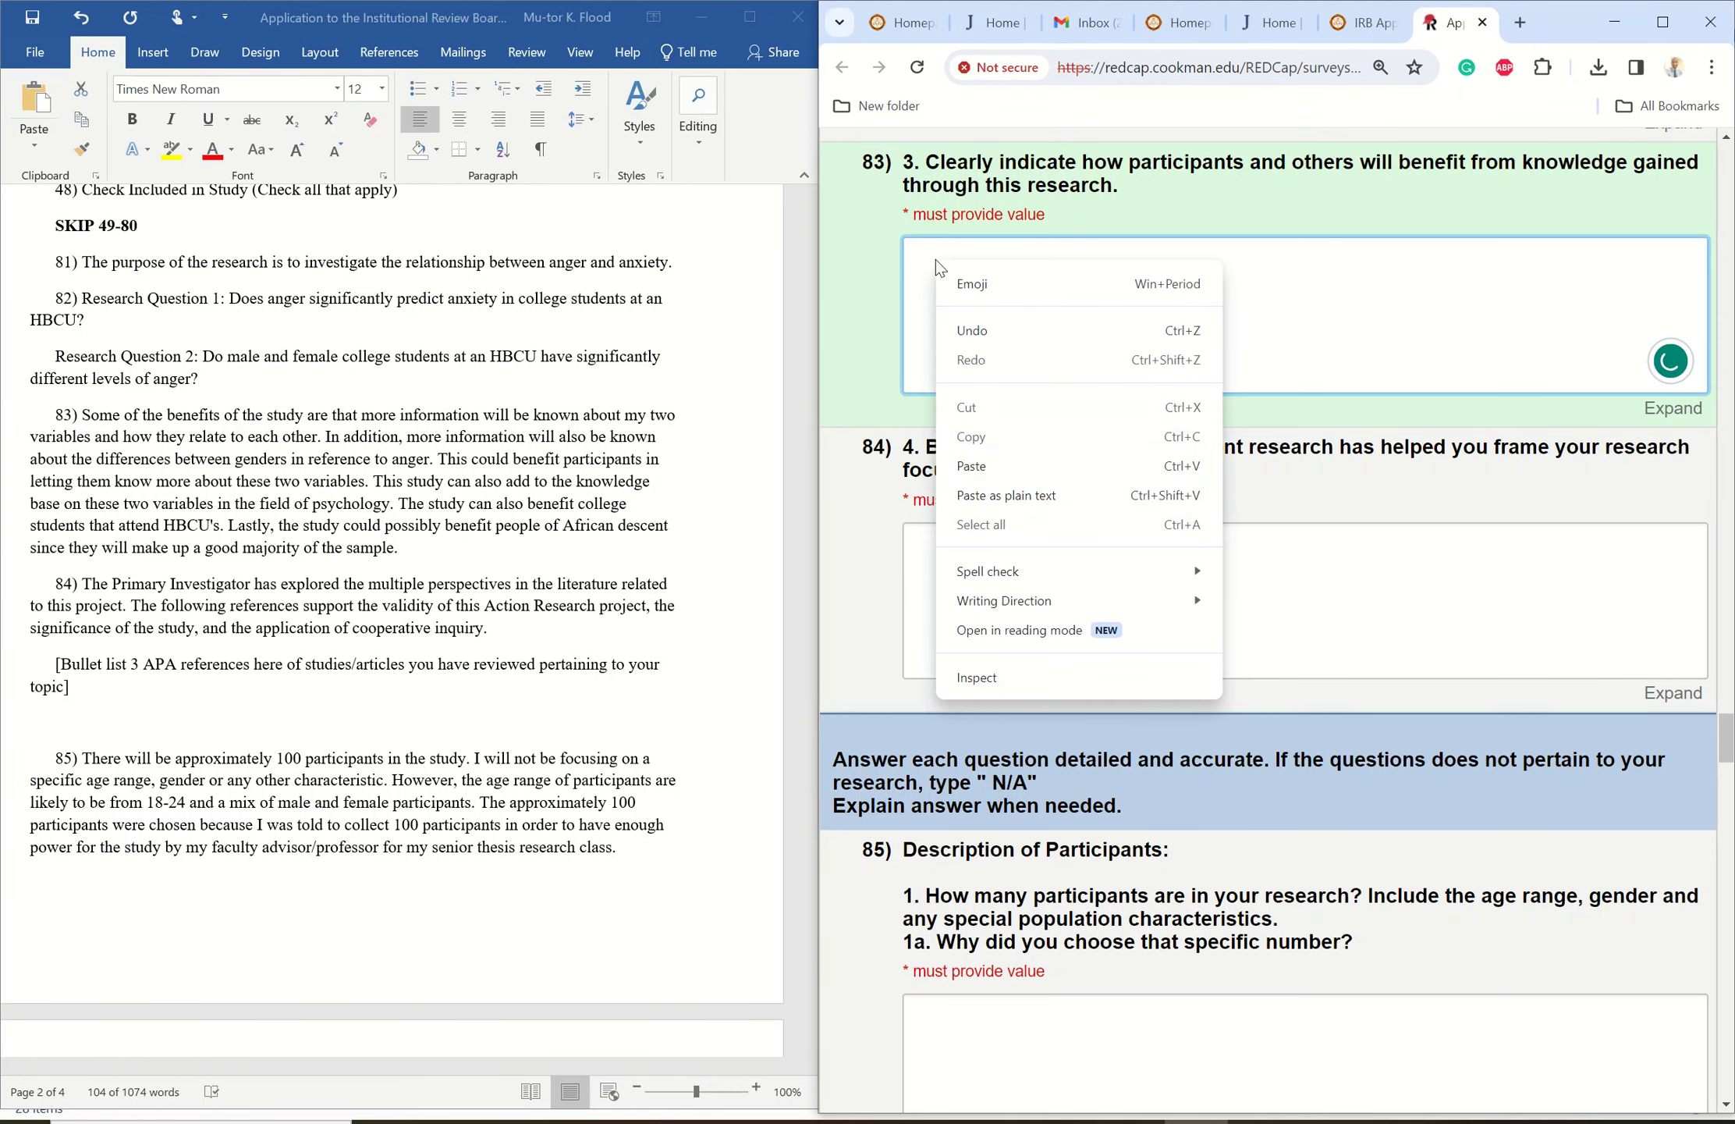
{"action": "left_click", "coordinate": [978, 459]}
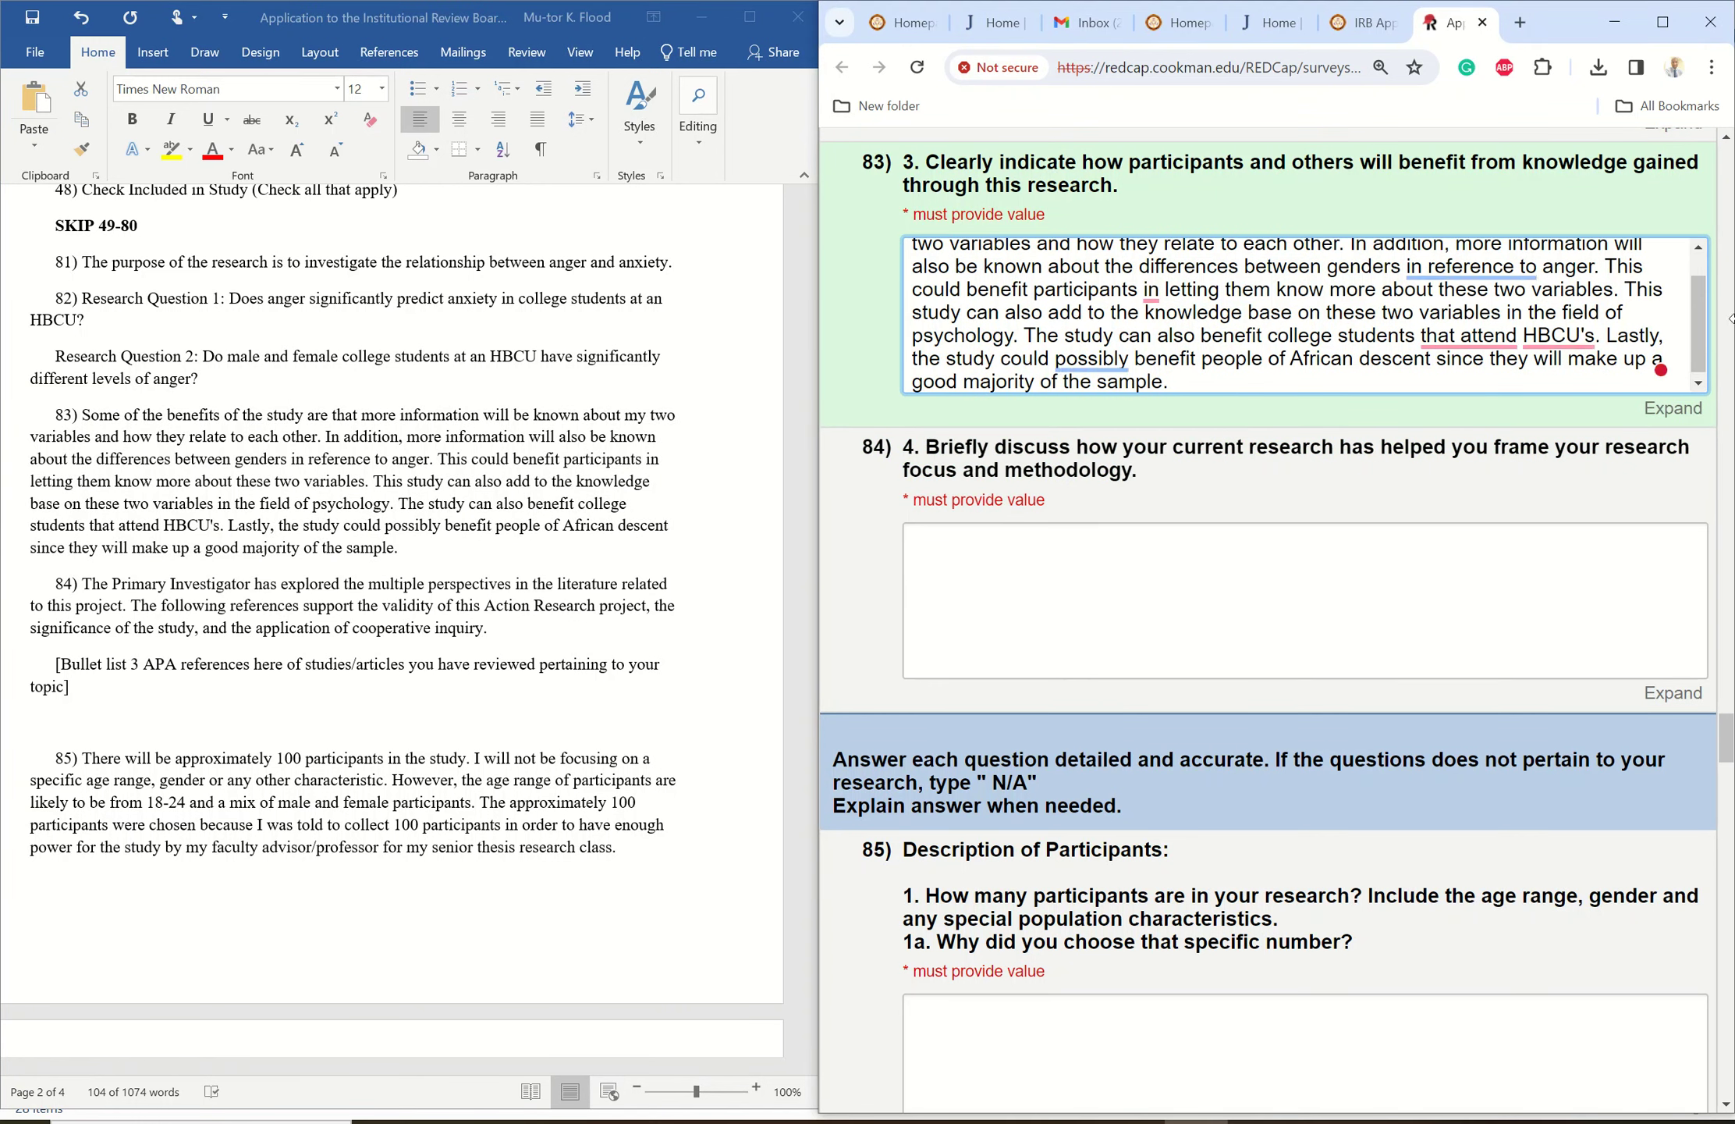
{"action": "scroll", "coordinate": [1691, 324], "scroll_direction": "up", "scroll_amount": 1}
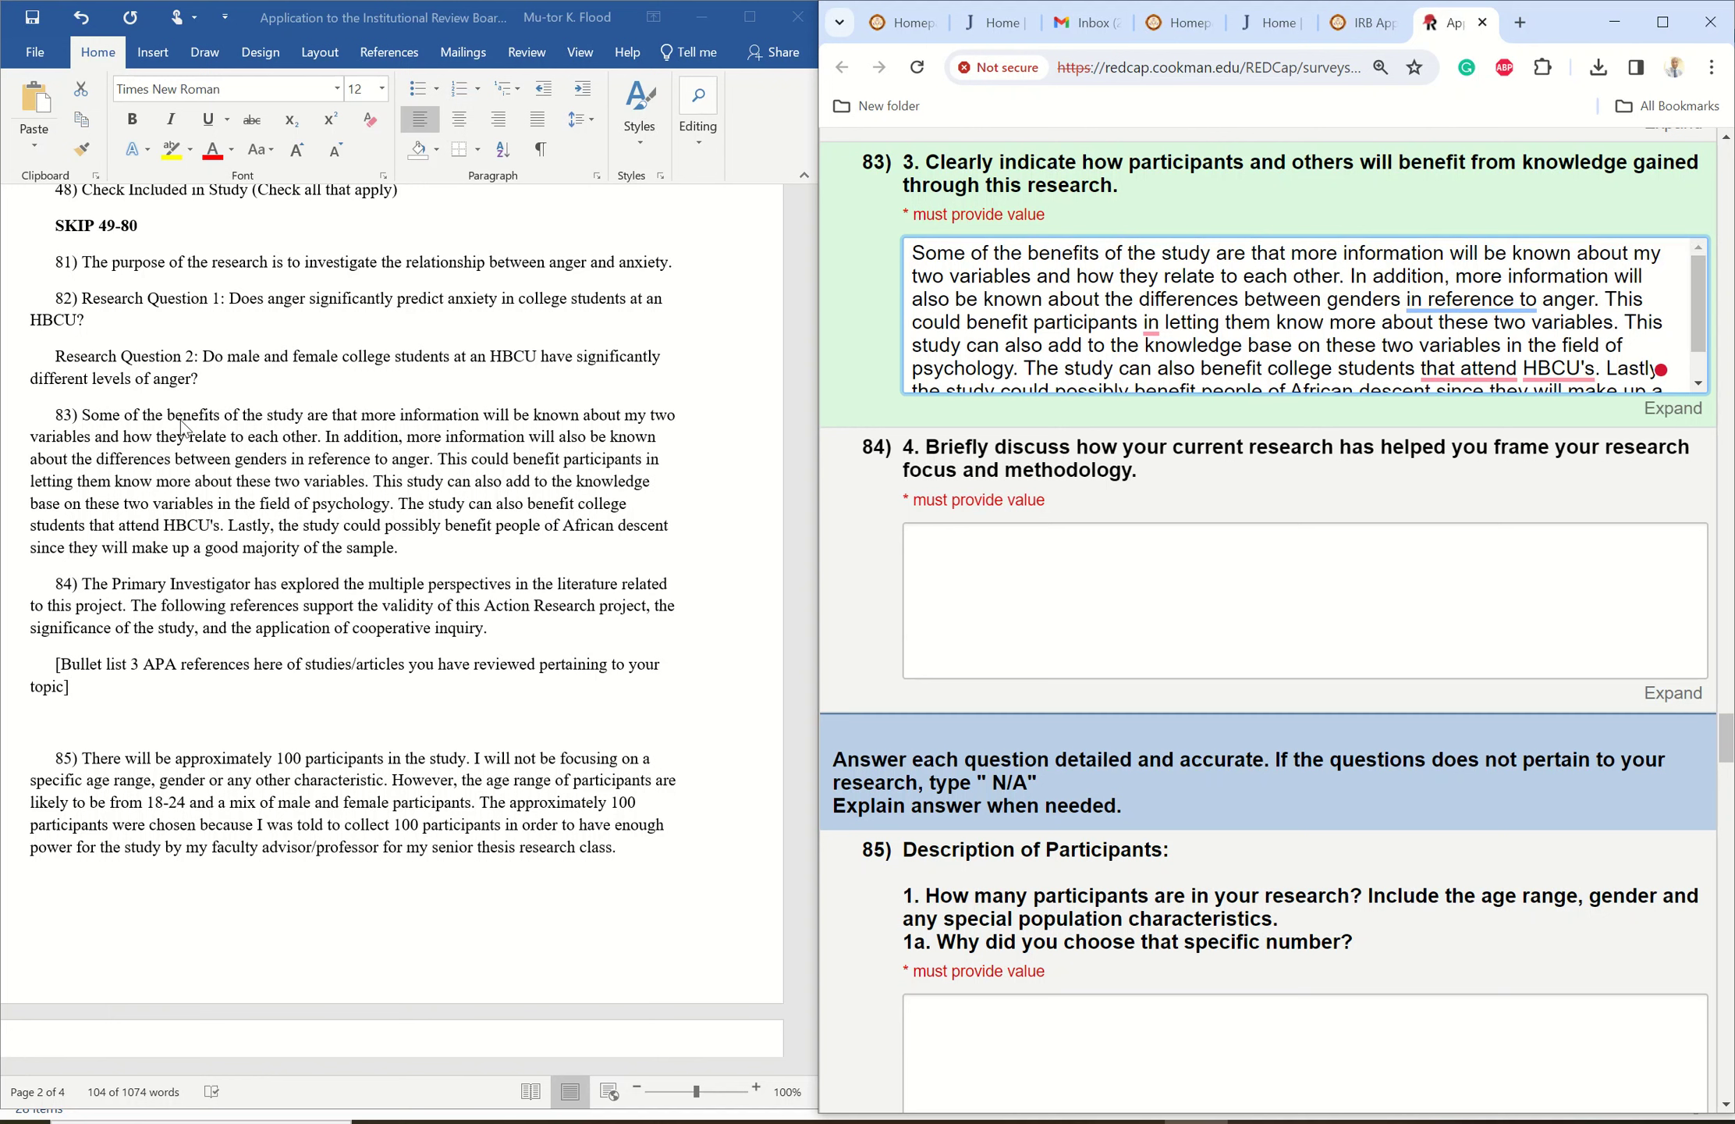
- Copy the Primary Investigator literature-framing paragraph into answer 84
{"action": "left_click", "coordinate": [101, 585]}
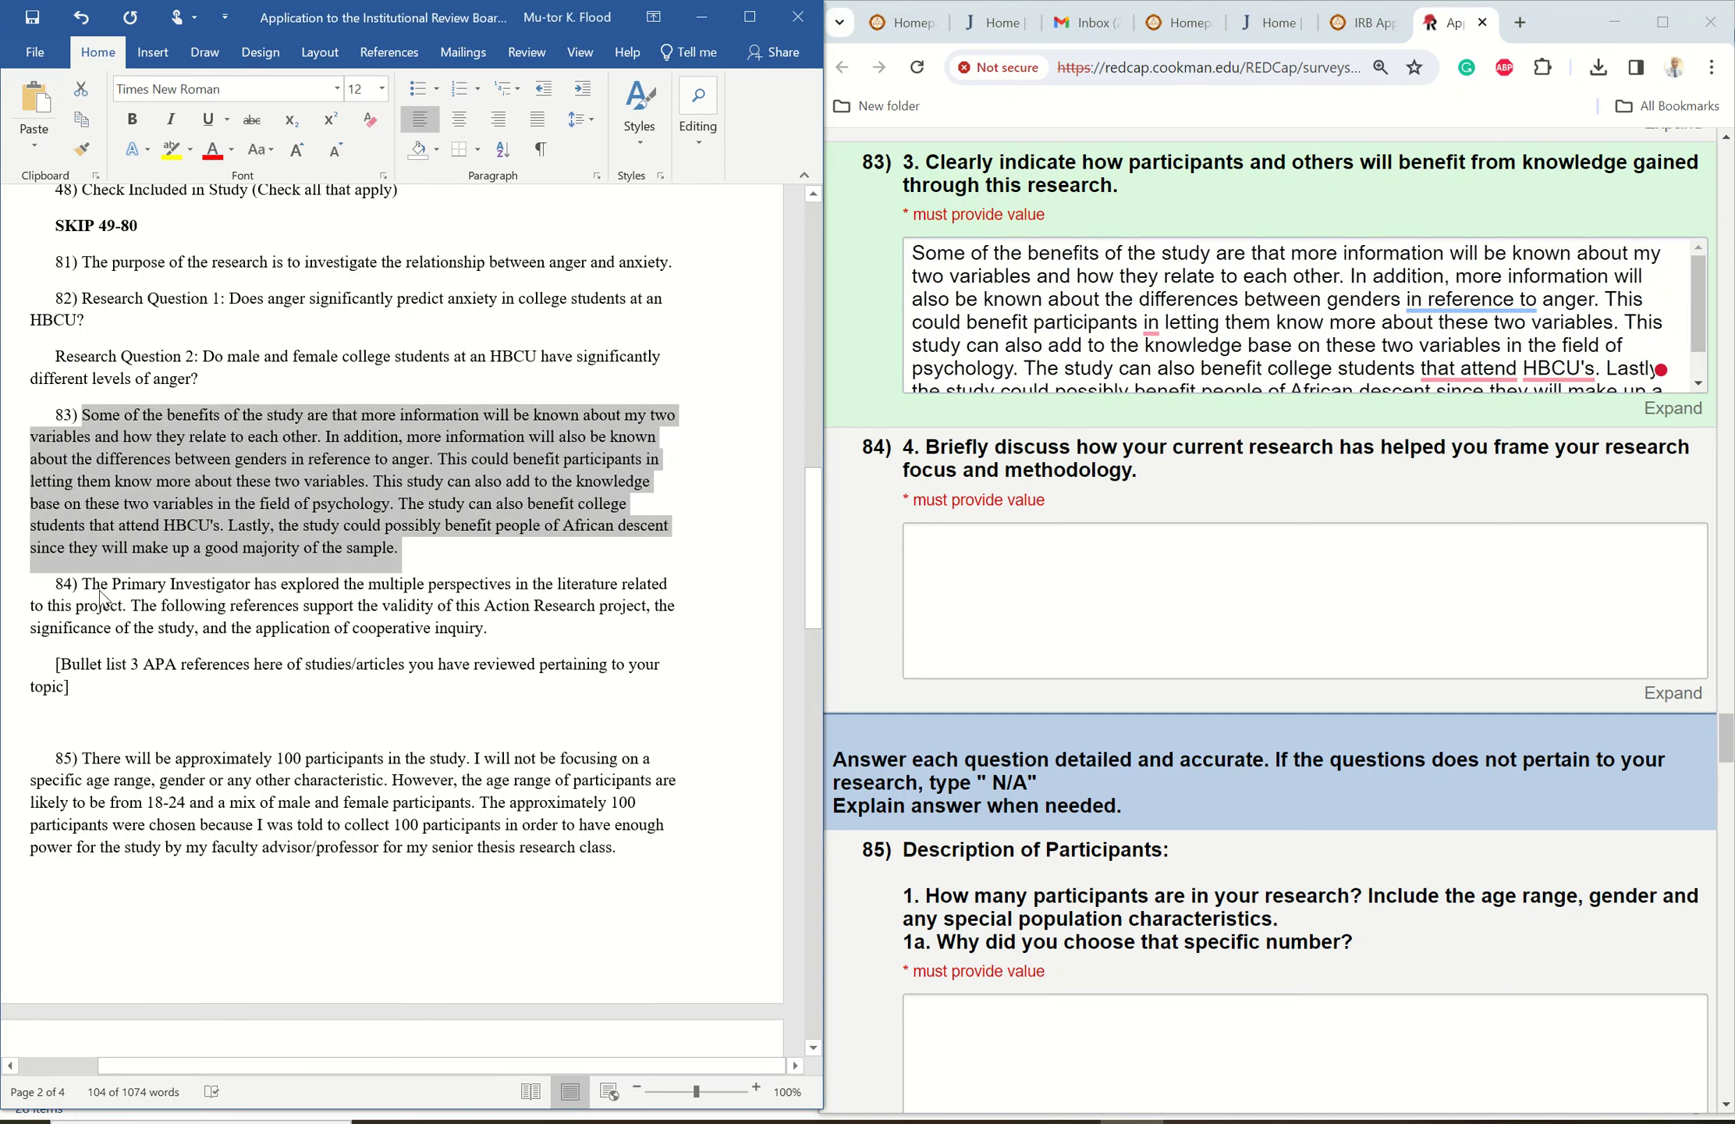
{"action": "left_click_drag", "start_coordinate": [84, 584], "coordinate": [492, 628]}
{"action": "right_click", "coordinate": [281, 605]}
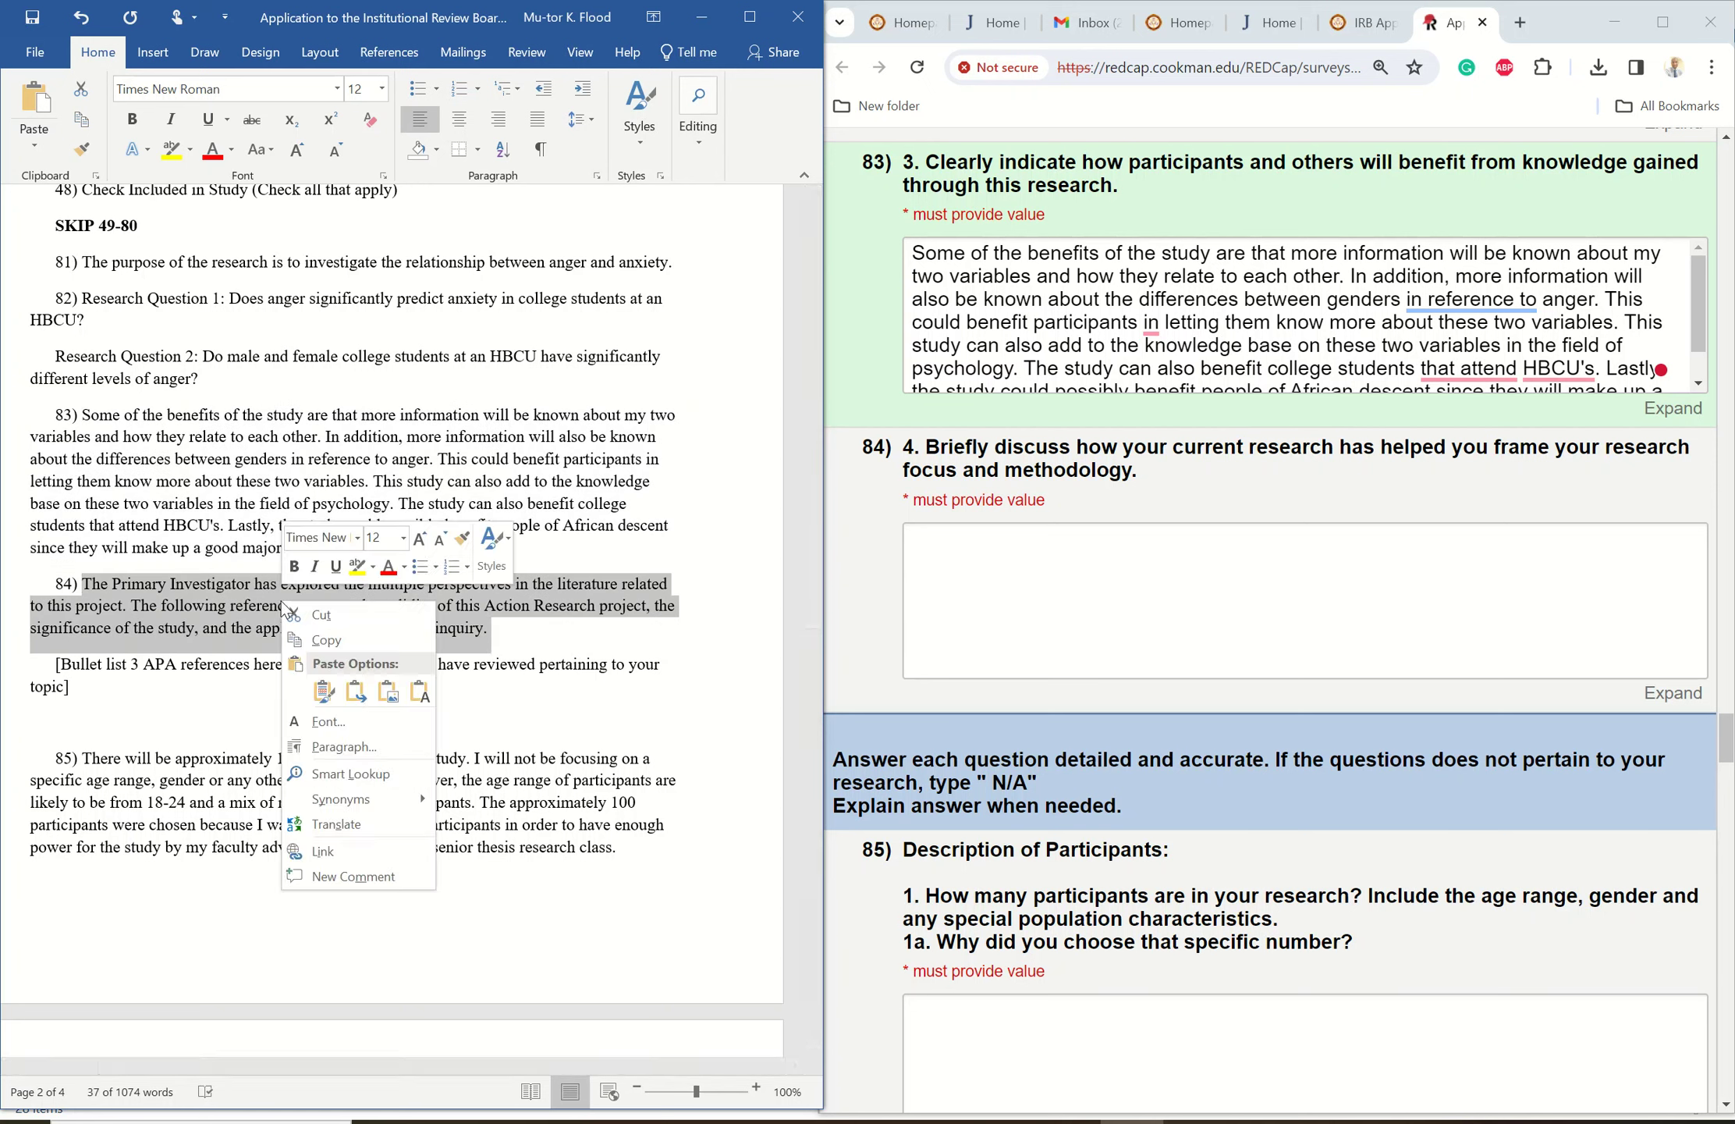
{"action": "left_click", "coordinate": [340, 633]}
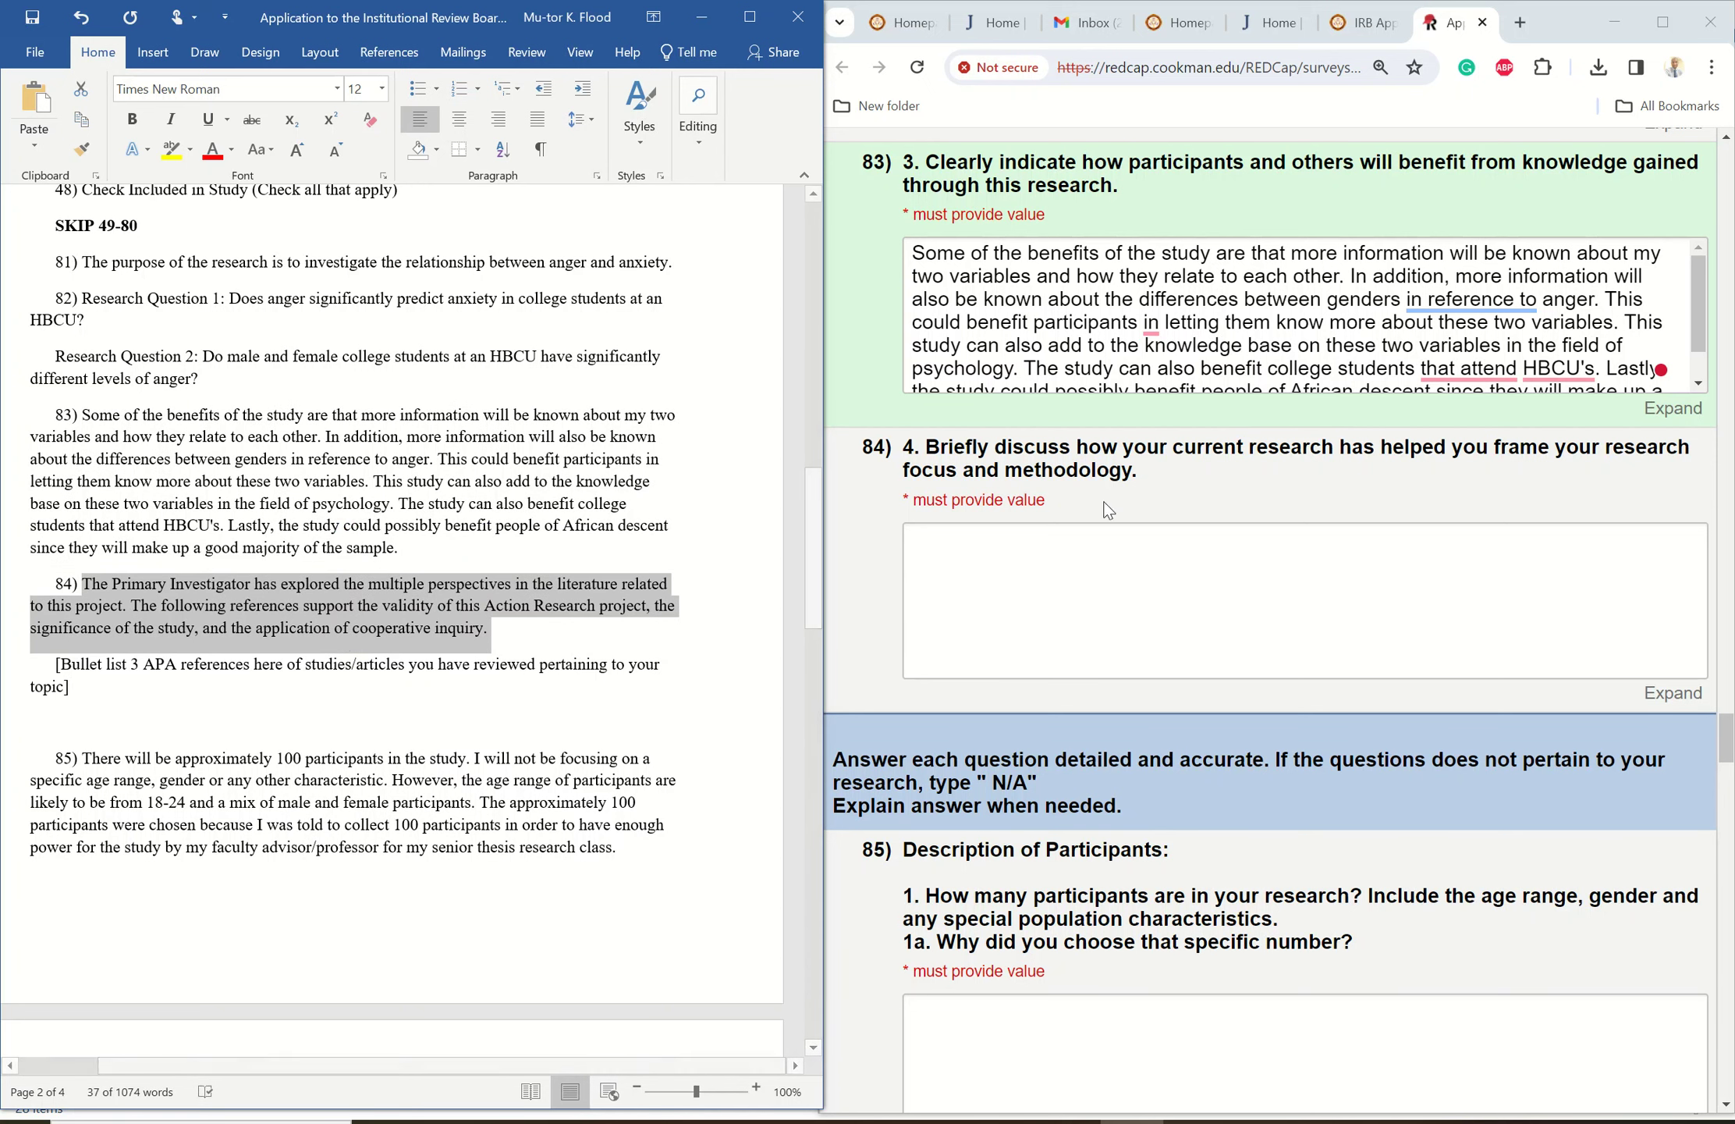
{"action": "left_click", "coordinate": [995, 540]}
{"action": "right_click", "coordinate": [994, 547]}
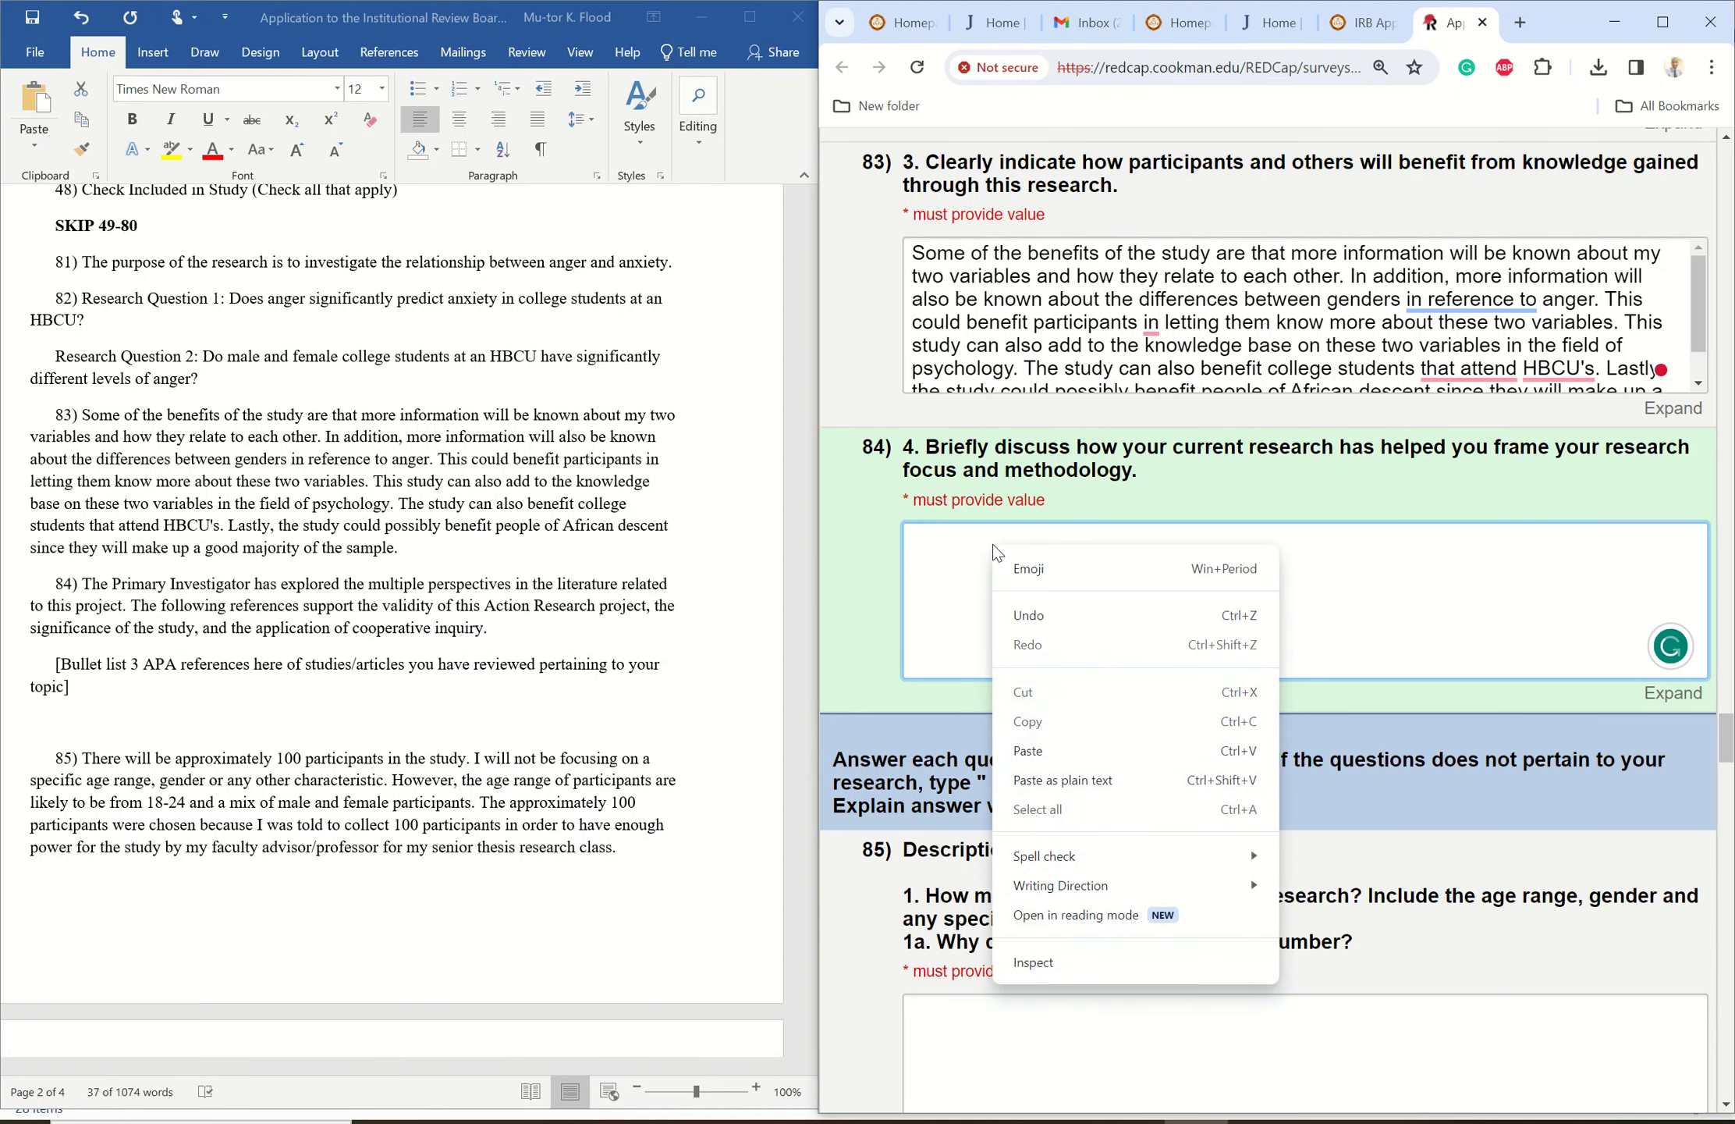
{"action": "left_click", "coordinate": [1075, 752]}
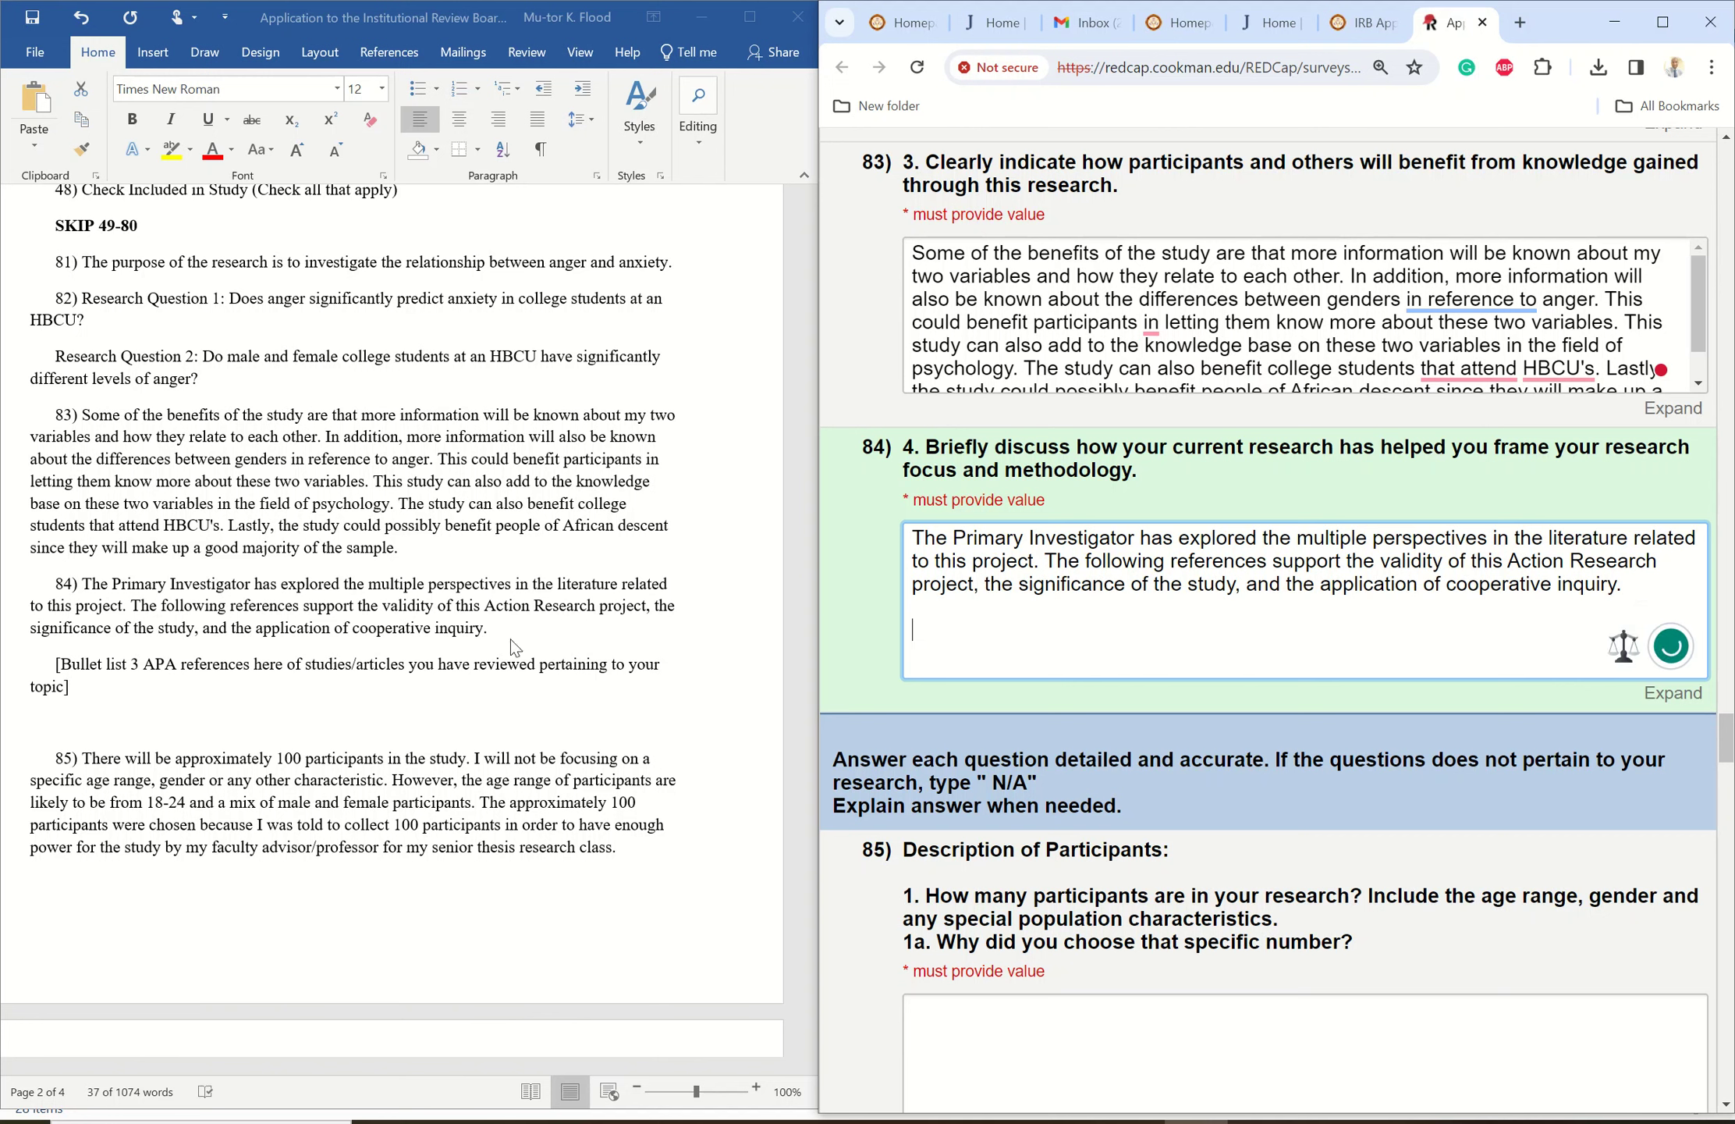
- Check answer 84 for trailing empty lines and scroll down to question 85
{"action": "left_click", "coordinate": [160, 676]}
{"action": "left_click", "coordinate": [159, 669]}
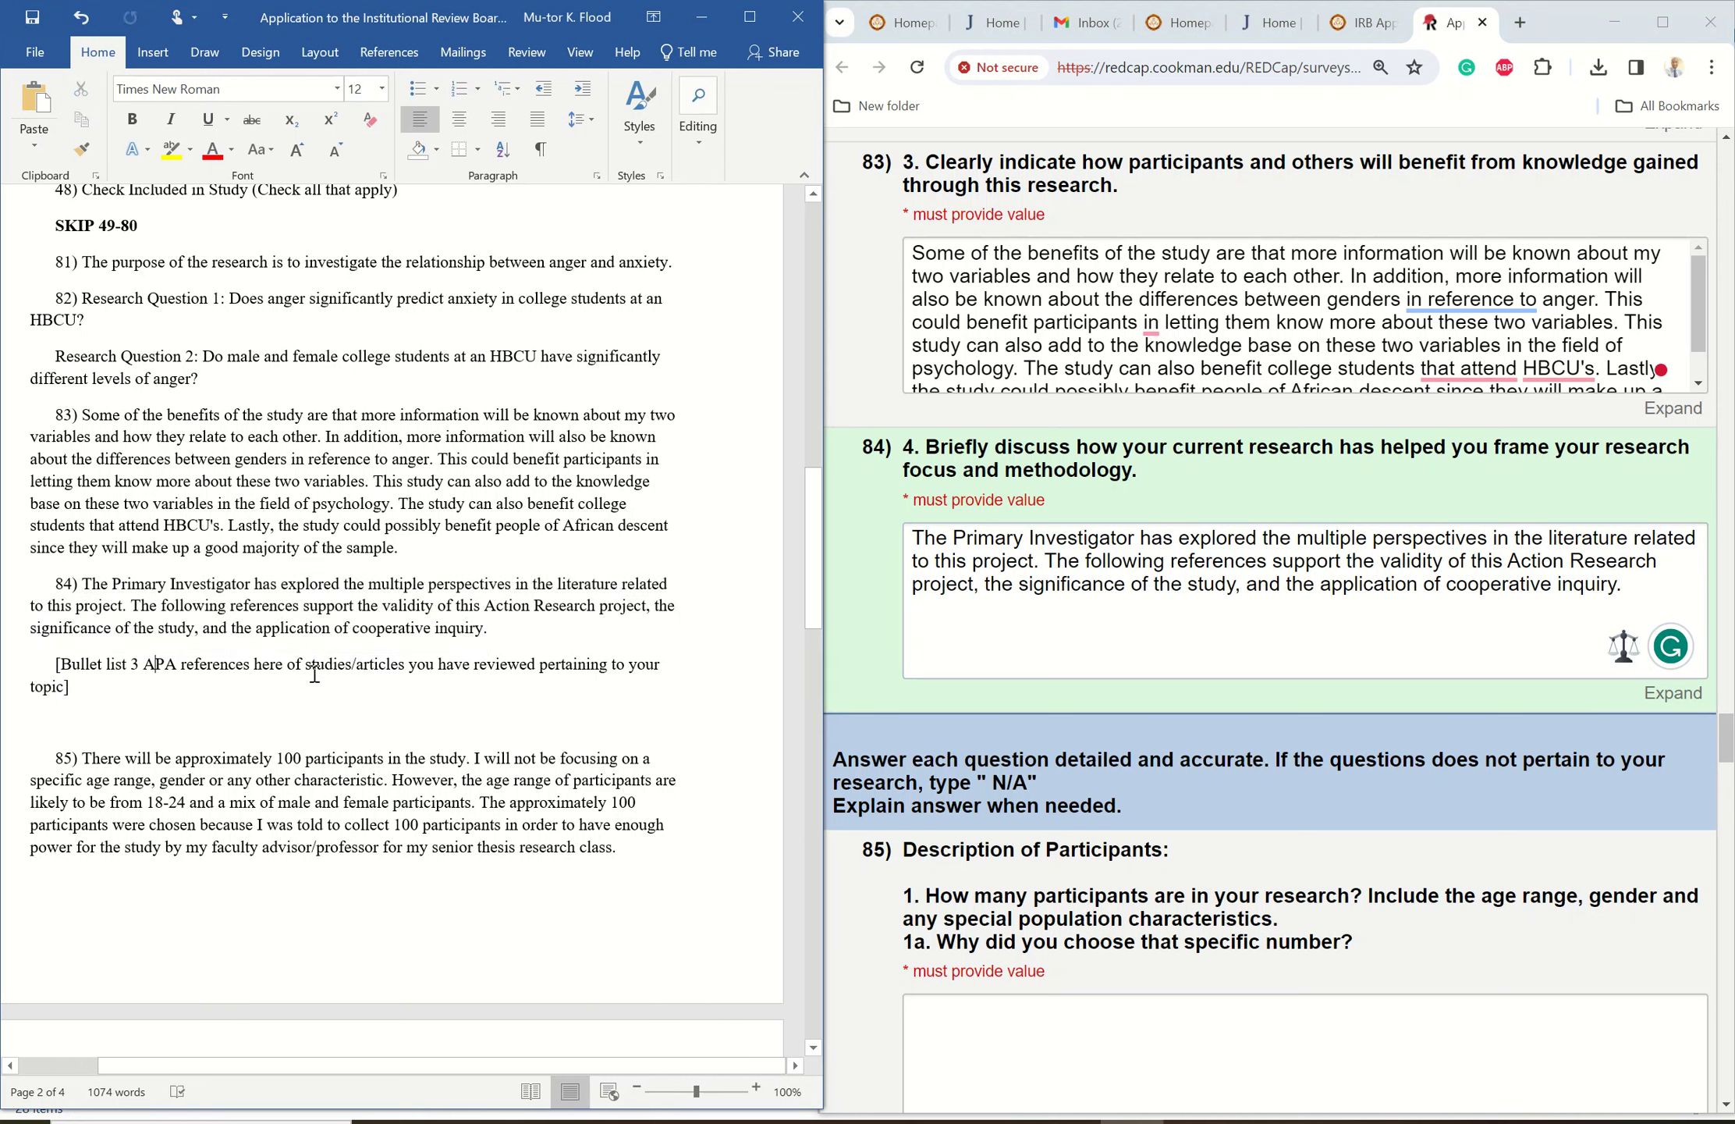
{"action": "left_click", "coordinate": [918, 615]}
{"action": "left_click", "coordinate": [923, 617]}
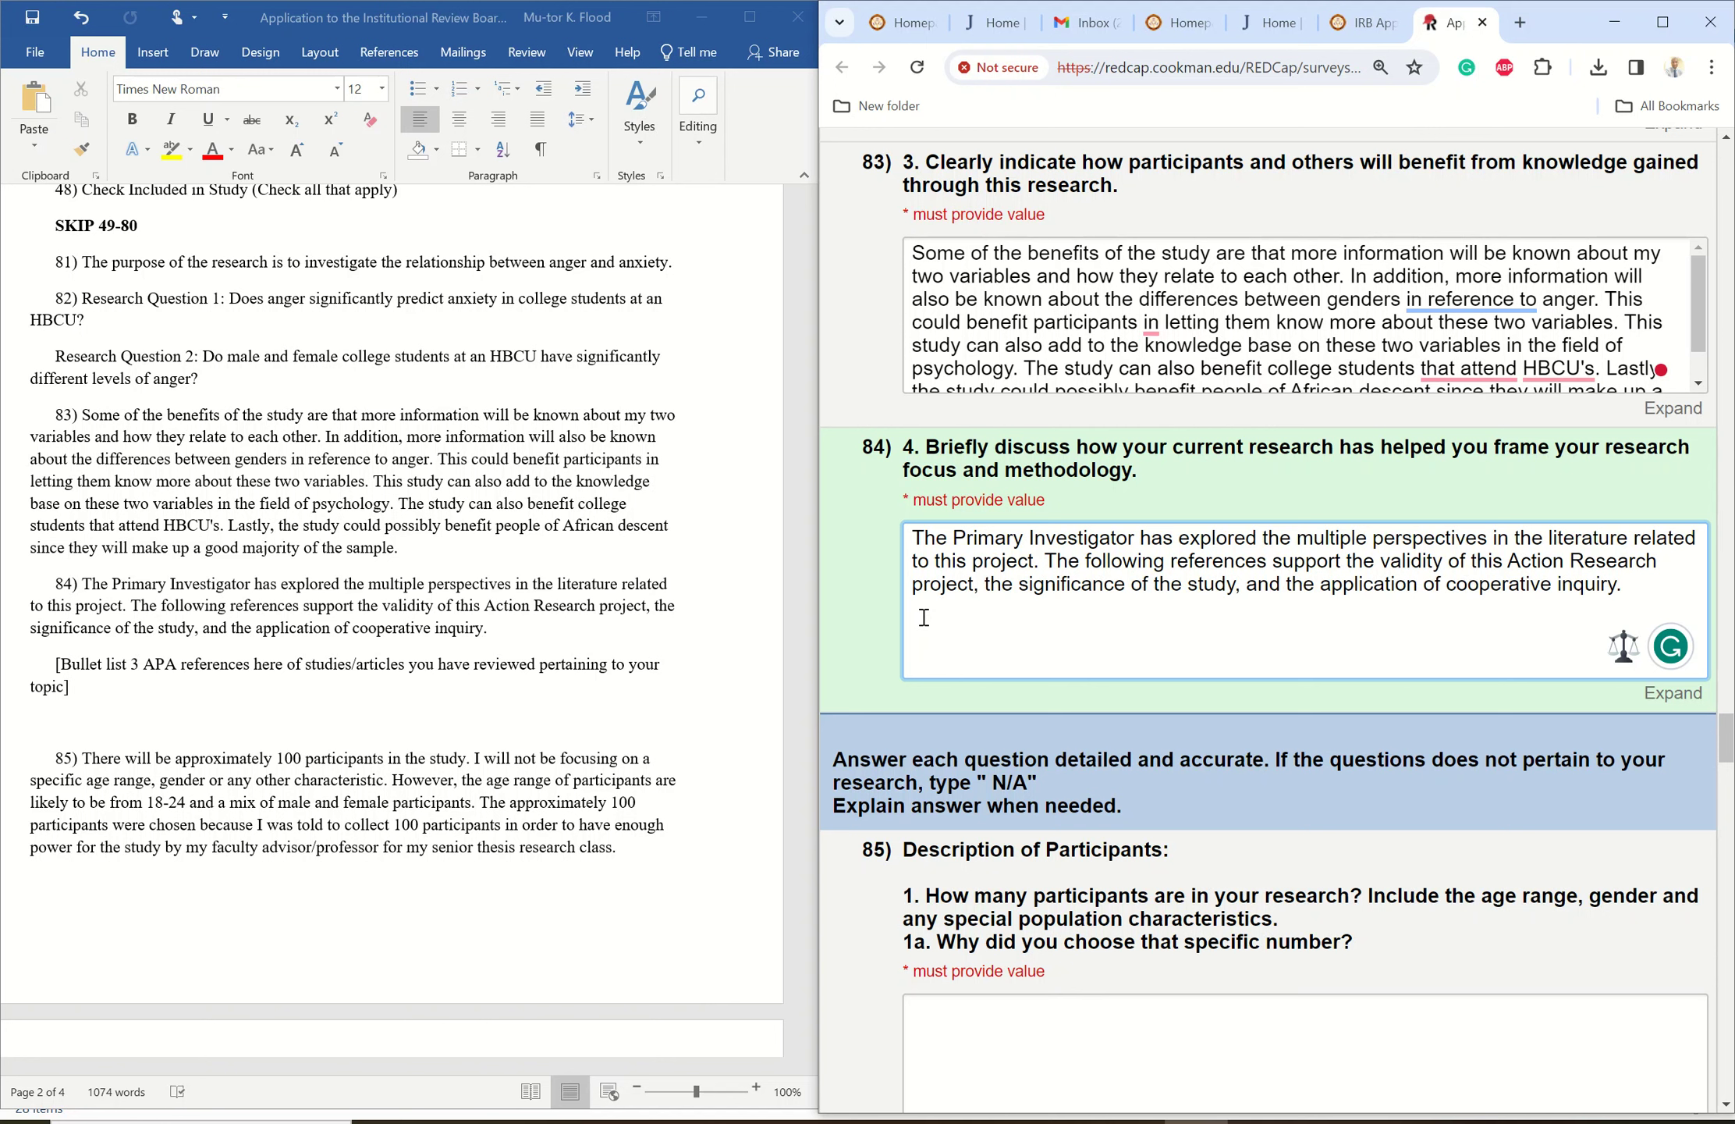
{"action": "left_click_drag", "start_coordinate": [929, 617], "coordinate": [929, 647]}
{"action": "left_click", "coordinate": [1029, 614]}
{"action": "left_click_drag", "start_coordinate": [1729, 736], "coordinate": [1719, 765]}
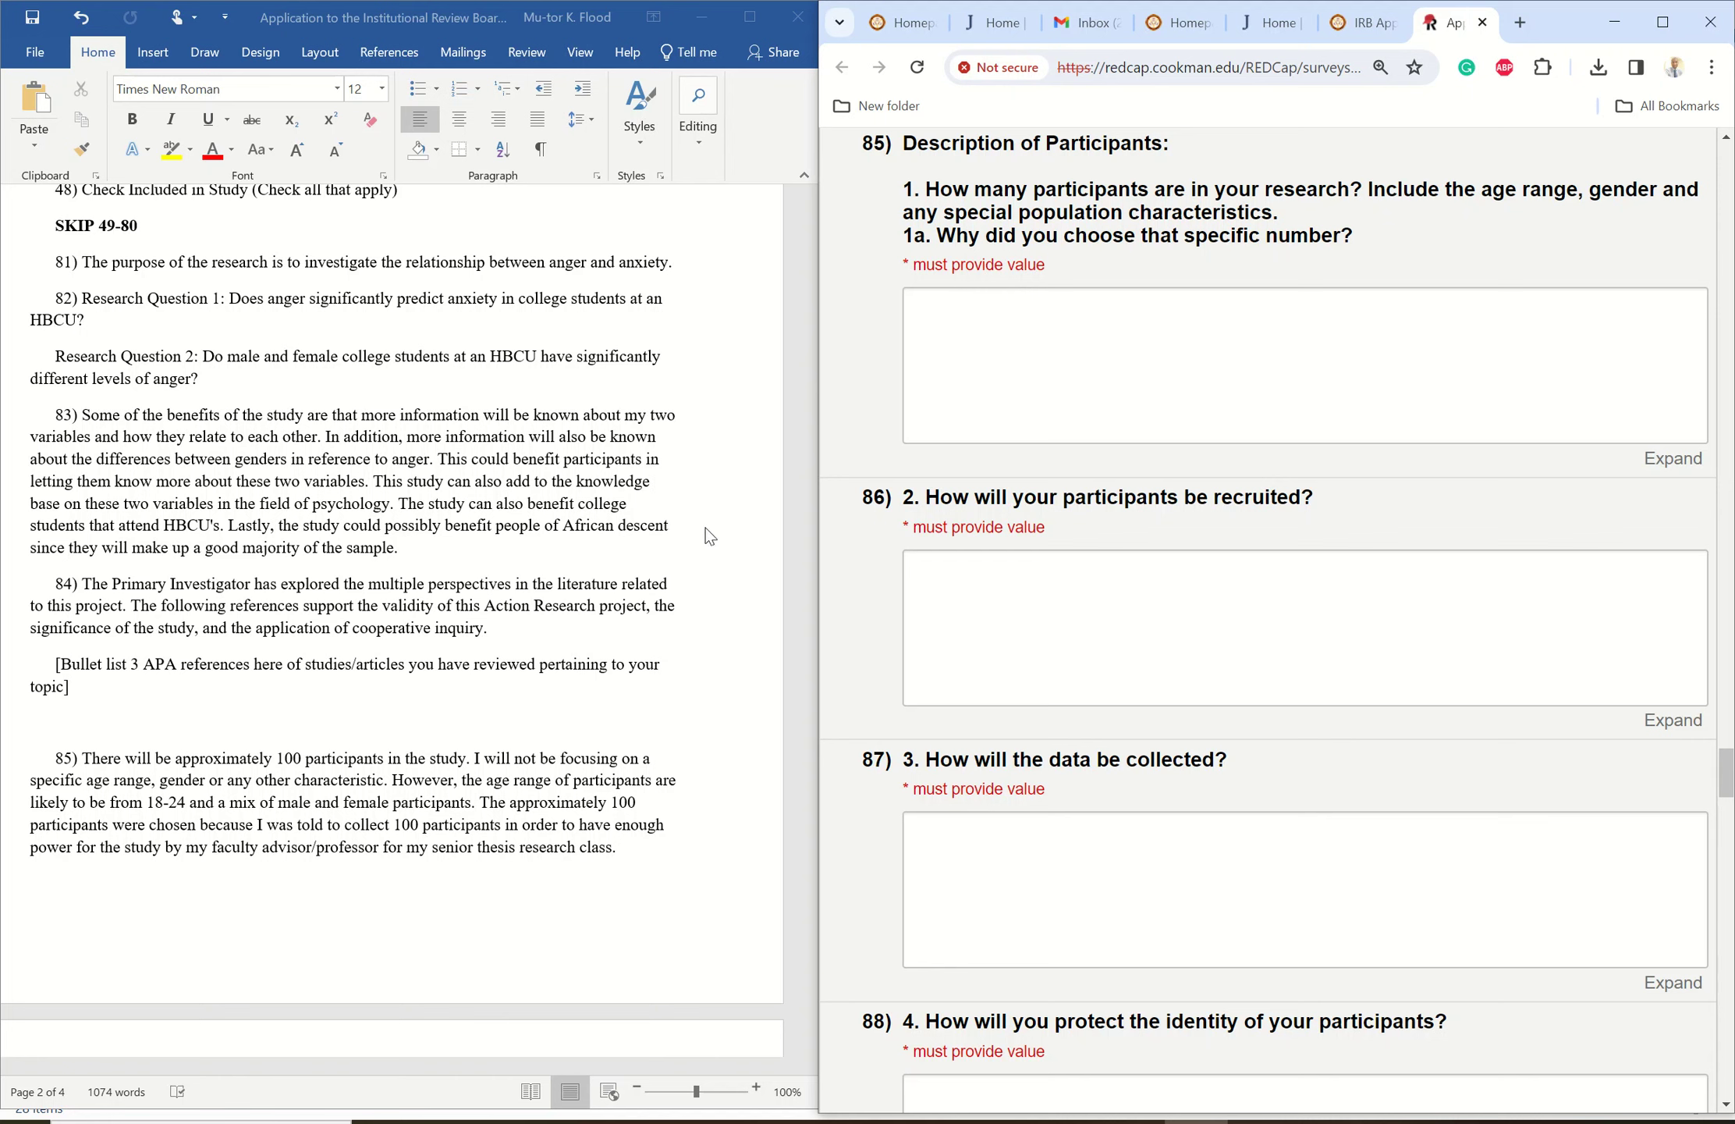
- Paste the participant-count paragraph from Word into answer 85
{"action": "left_click", "coordinate": [754, 556]}
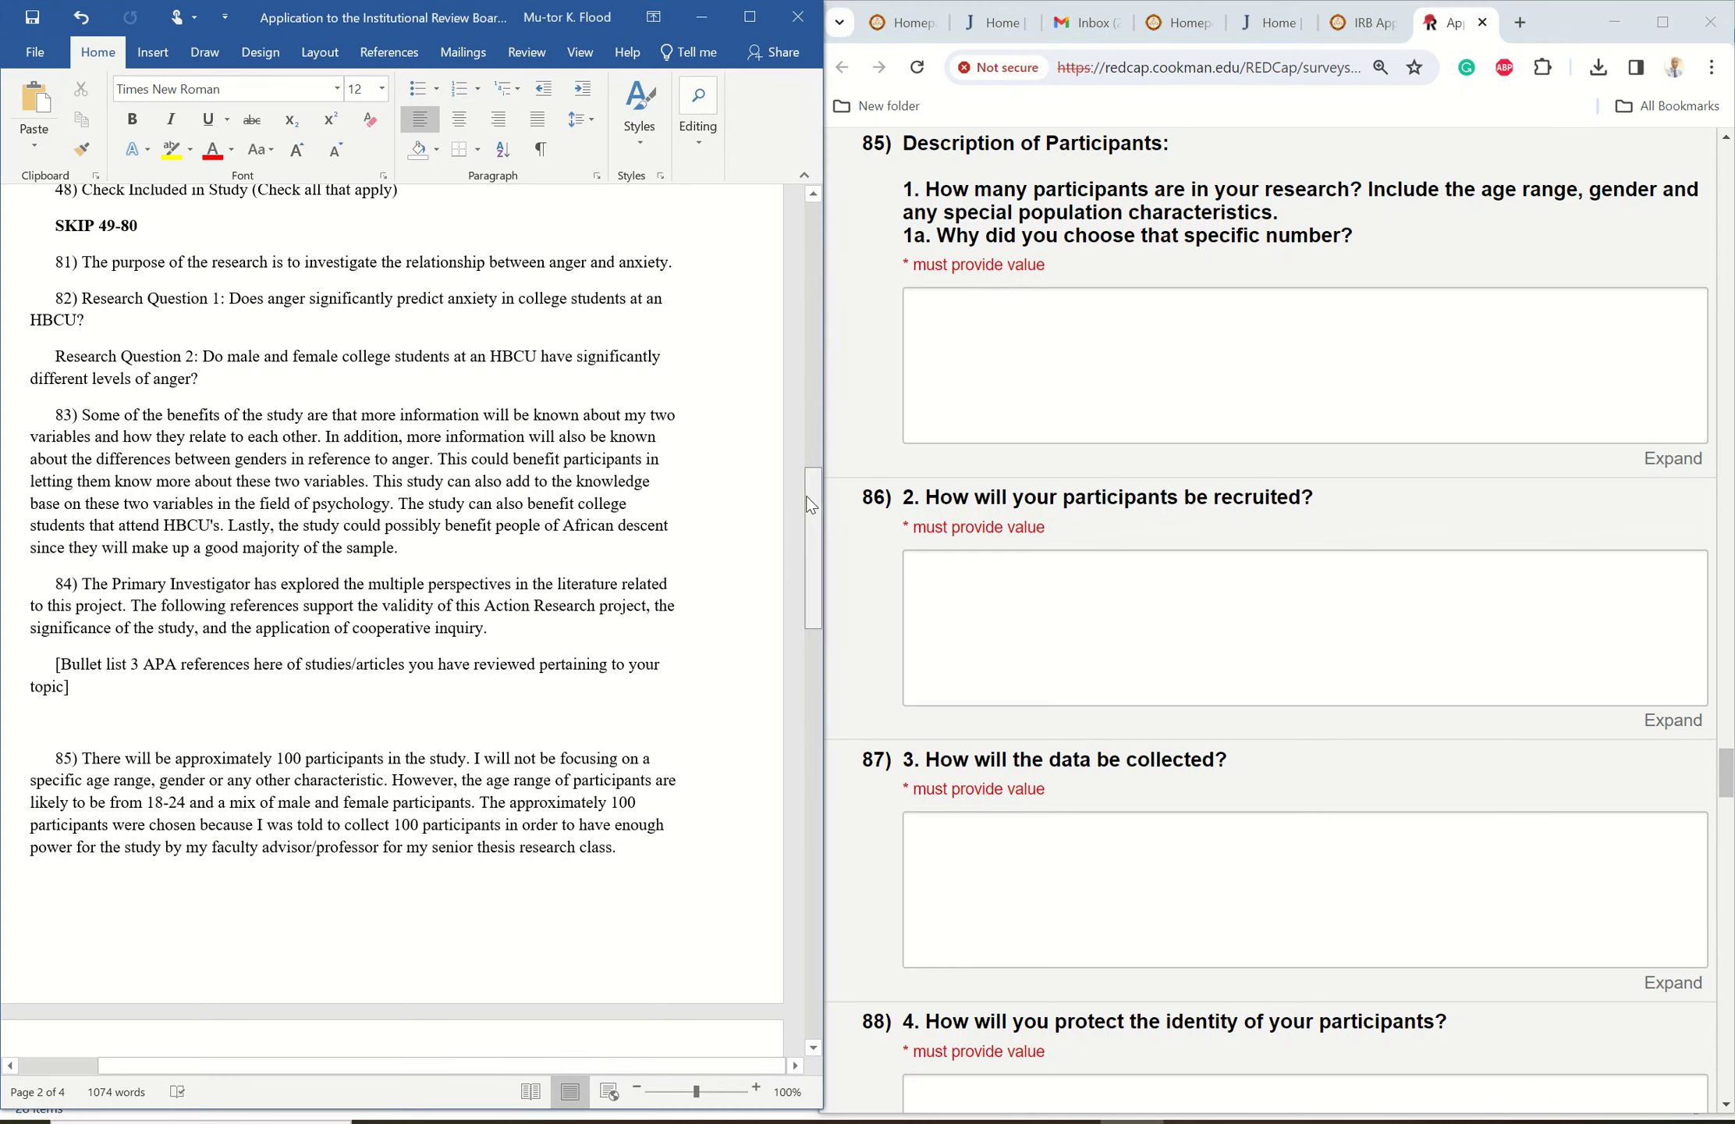
{"action": "left_click_drag", "start_coordinate": [807, 495], "coordinate": [778, 591]}
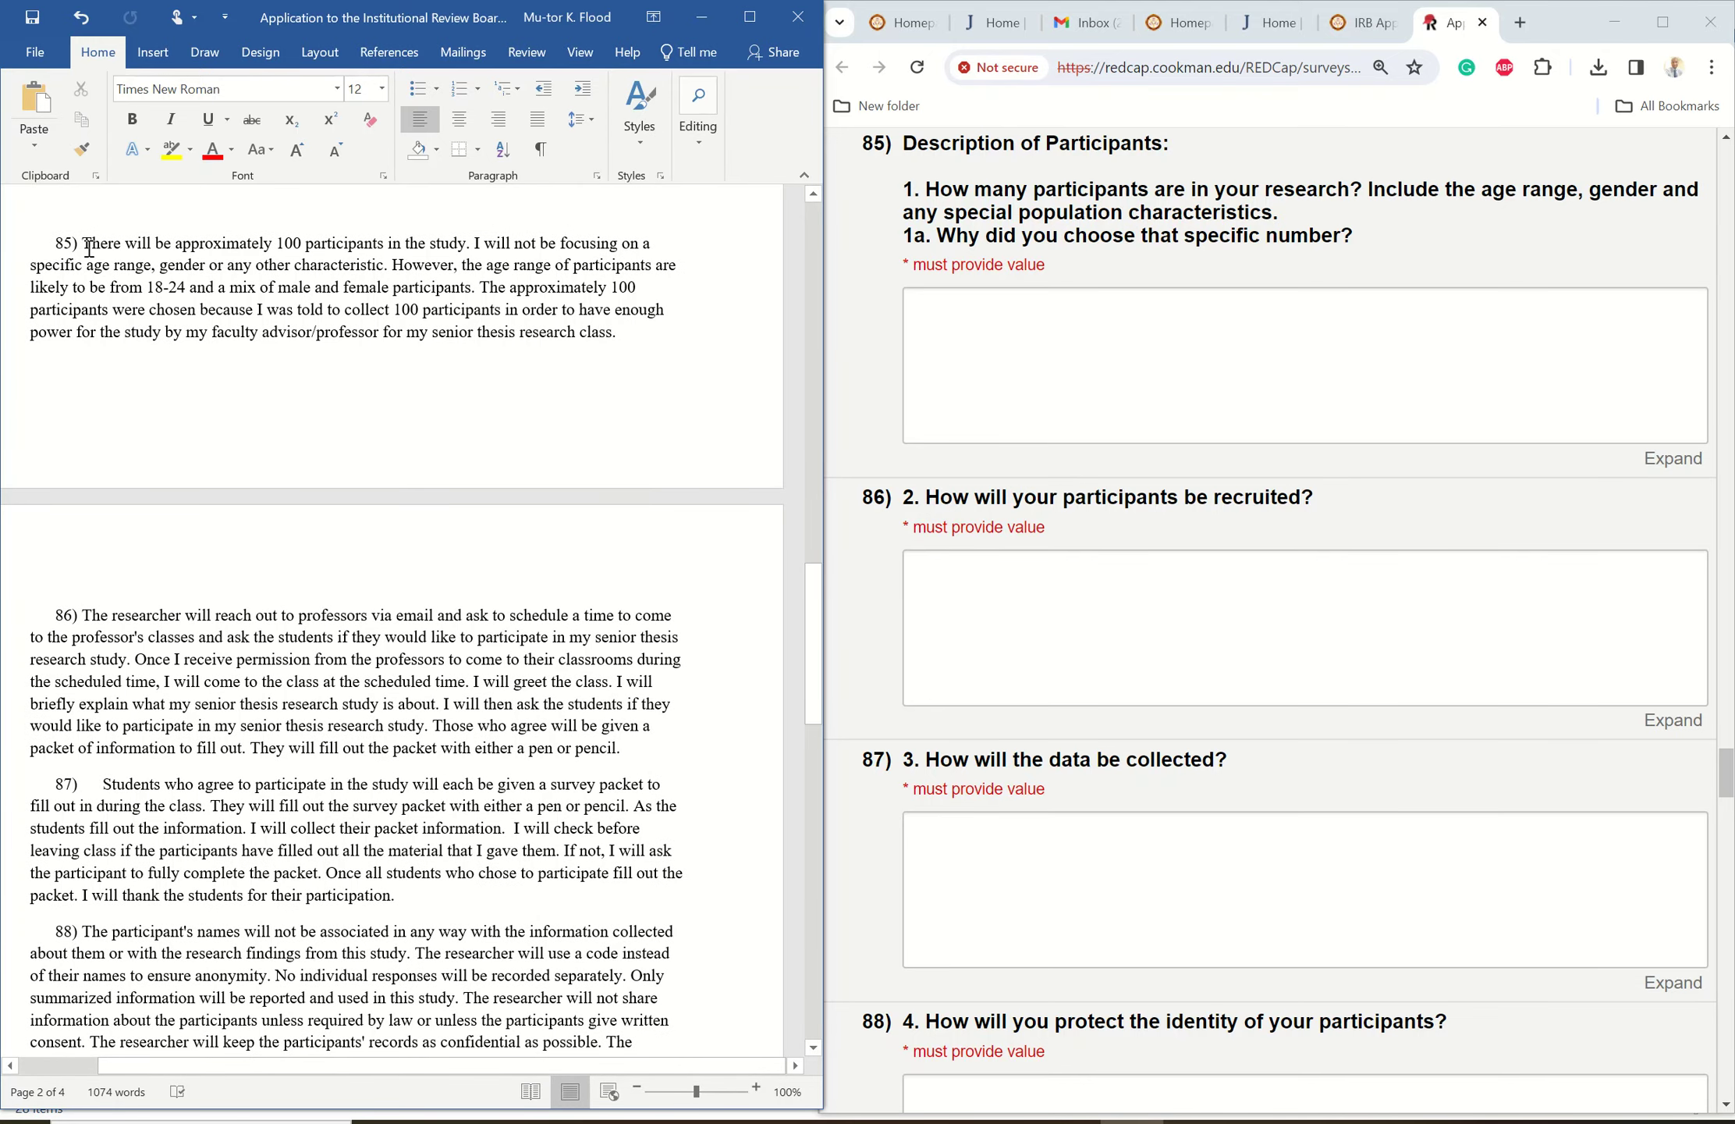
{"action": "left_click_drag", "start_coordinate": [83, 245], "coordinate": [437, 367]}
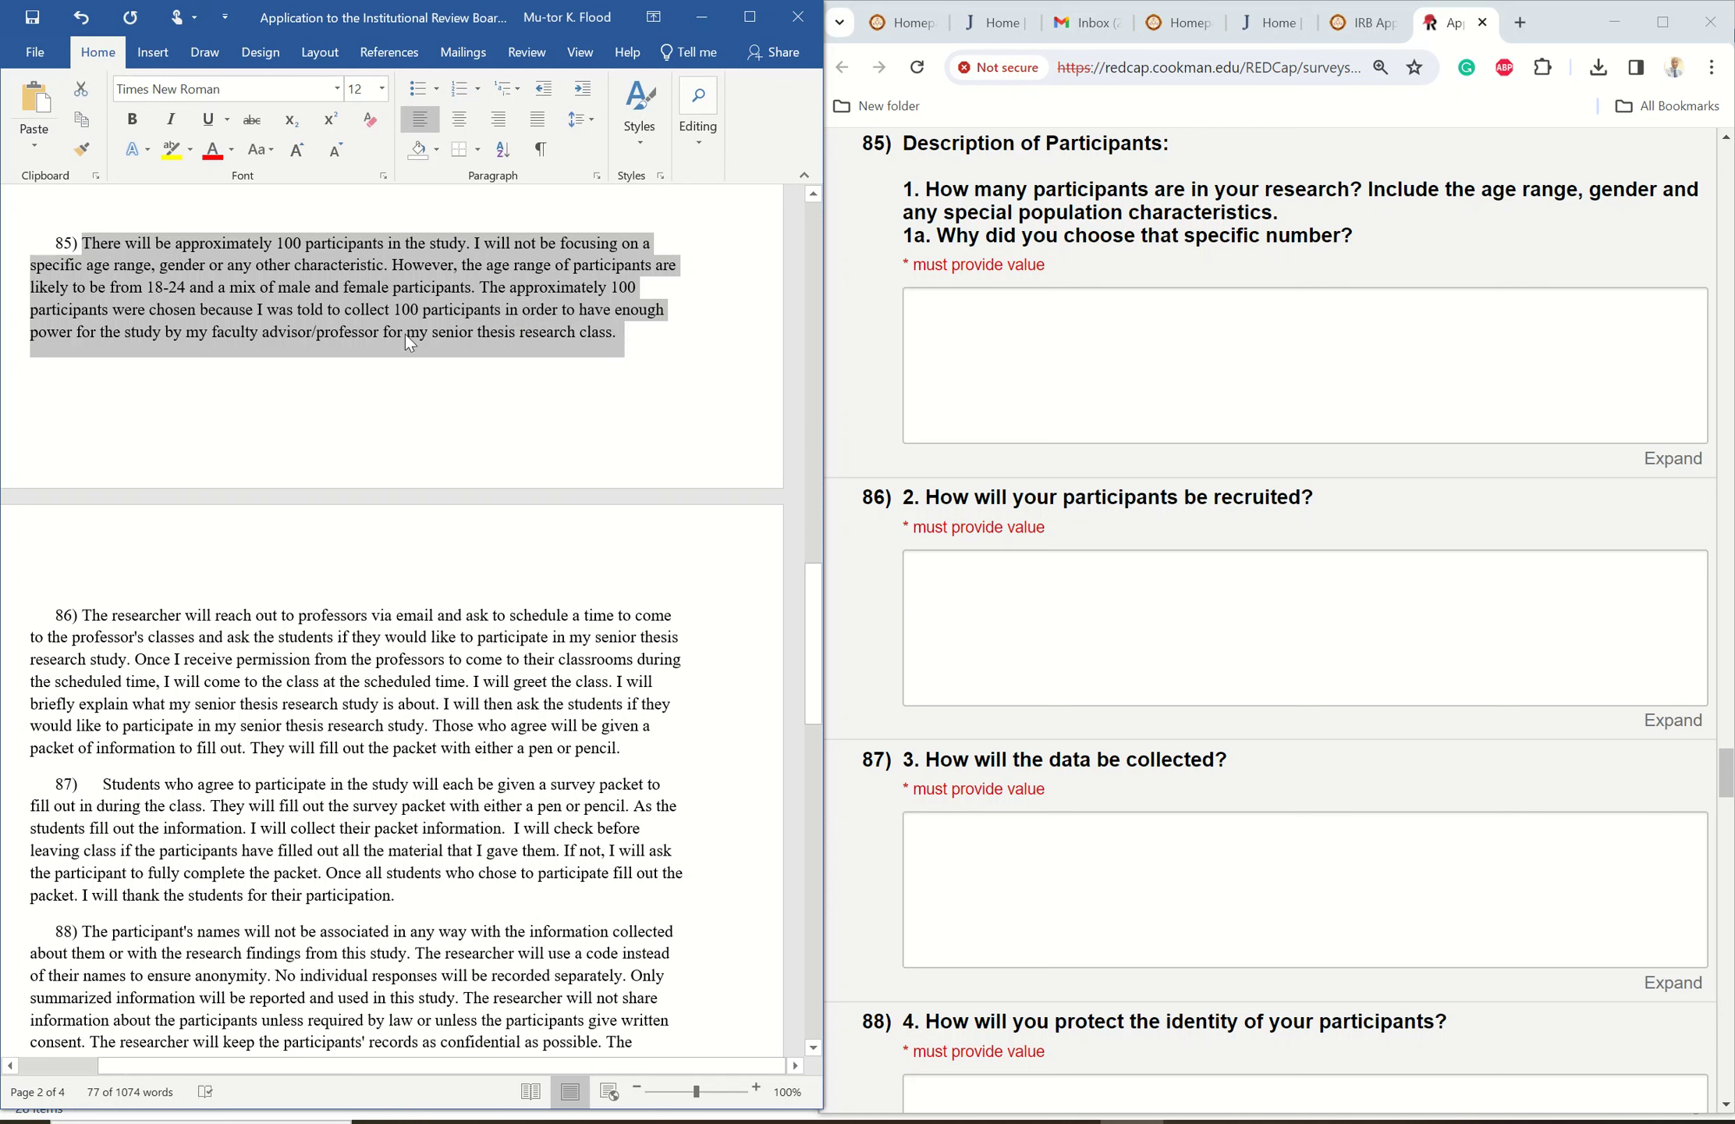
{"action": "right_click", "coordinate": [405, 333]}
{"action": "left_click", "coordinate": [460, 373]}
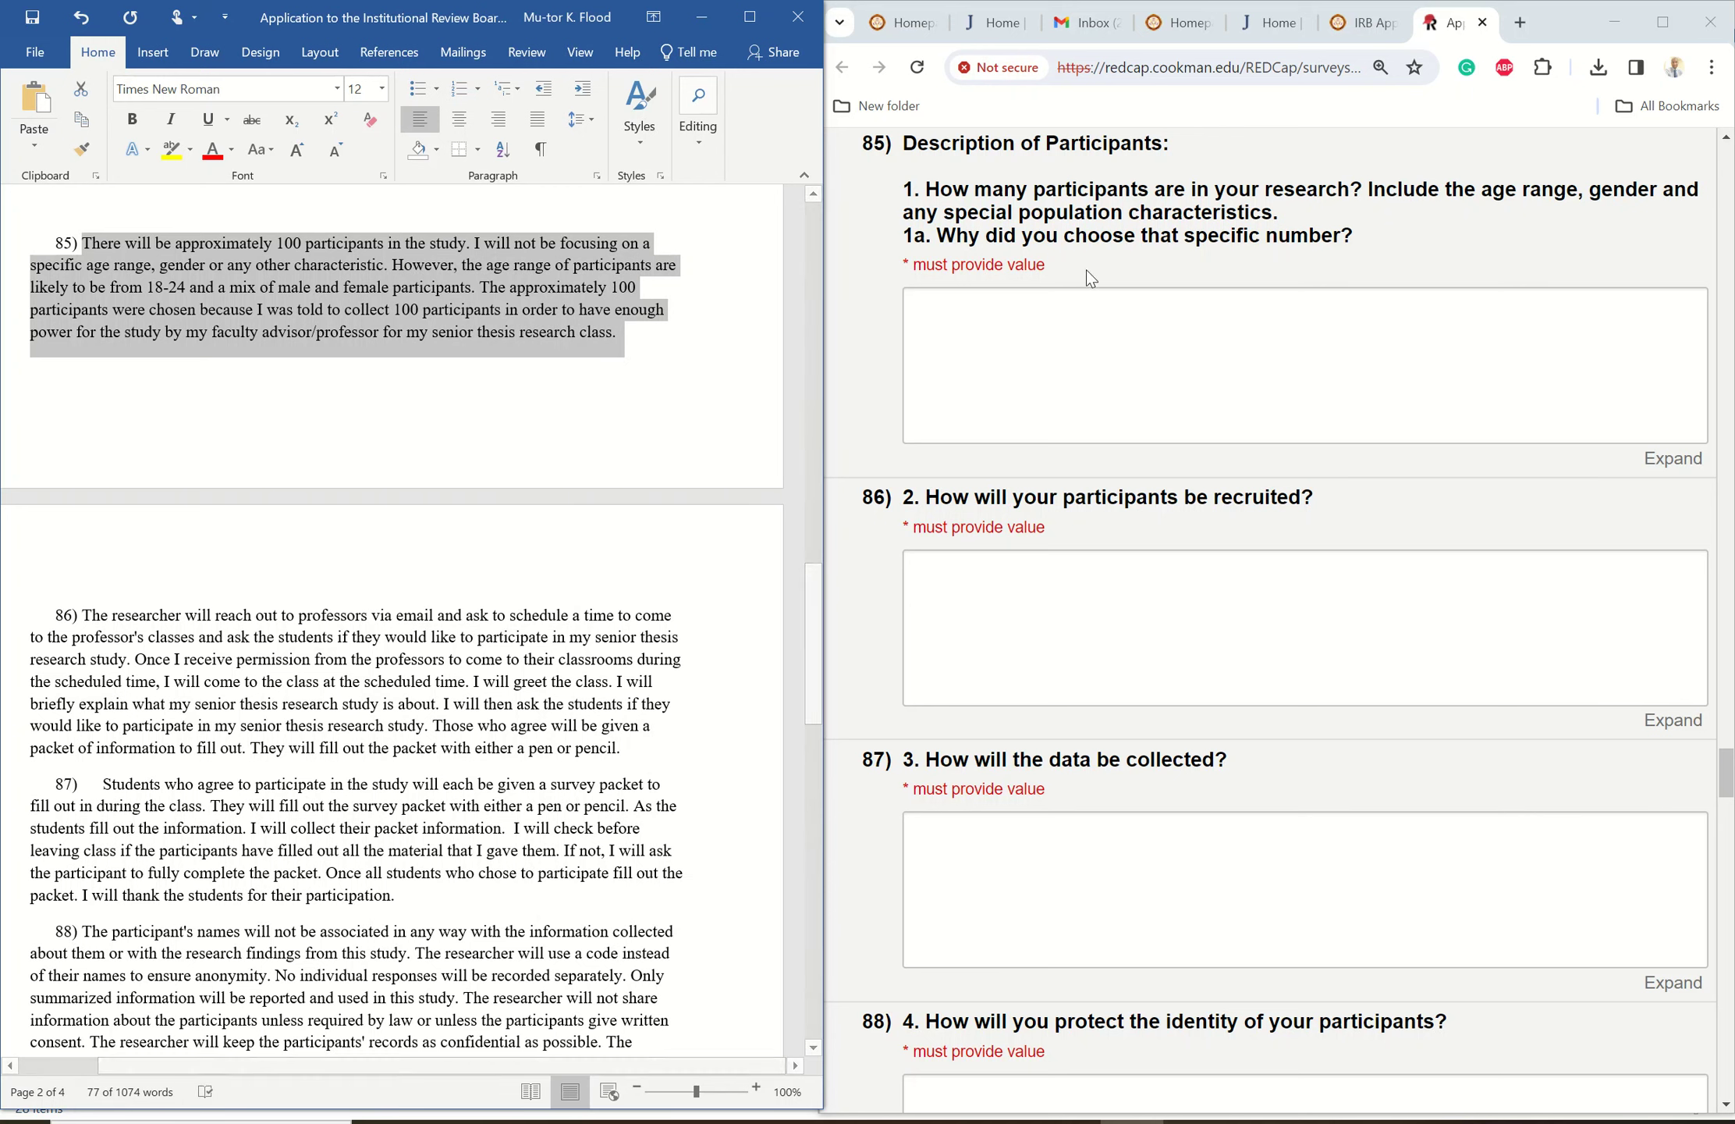
{"action": "left_click", "coordinate": [996, 307]}
{"action": "right_click", "coordinate": [999, 312]}
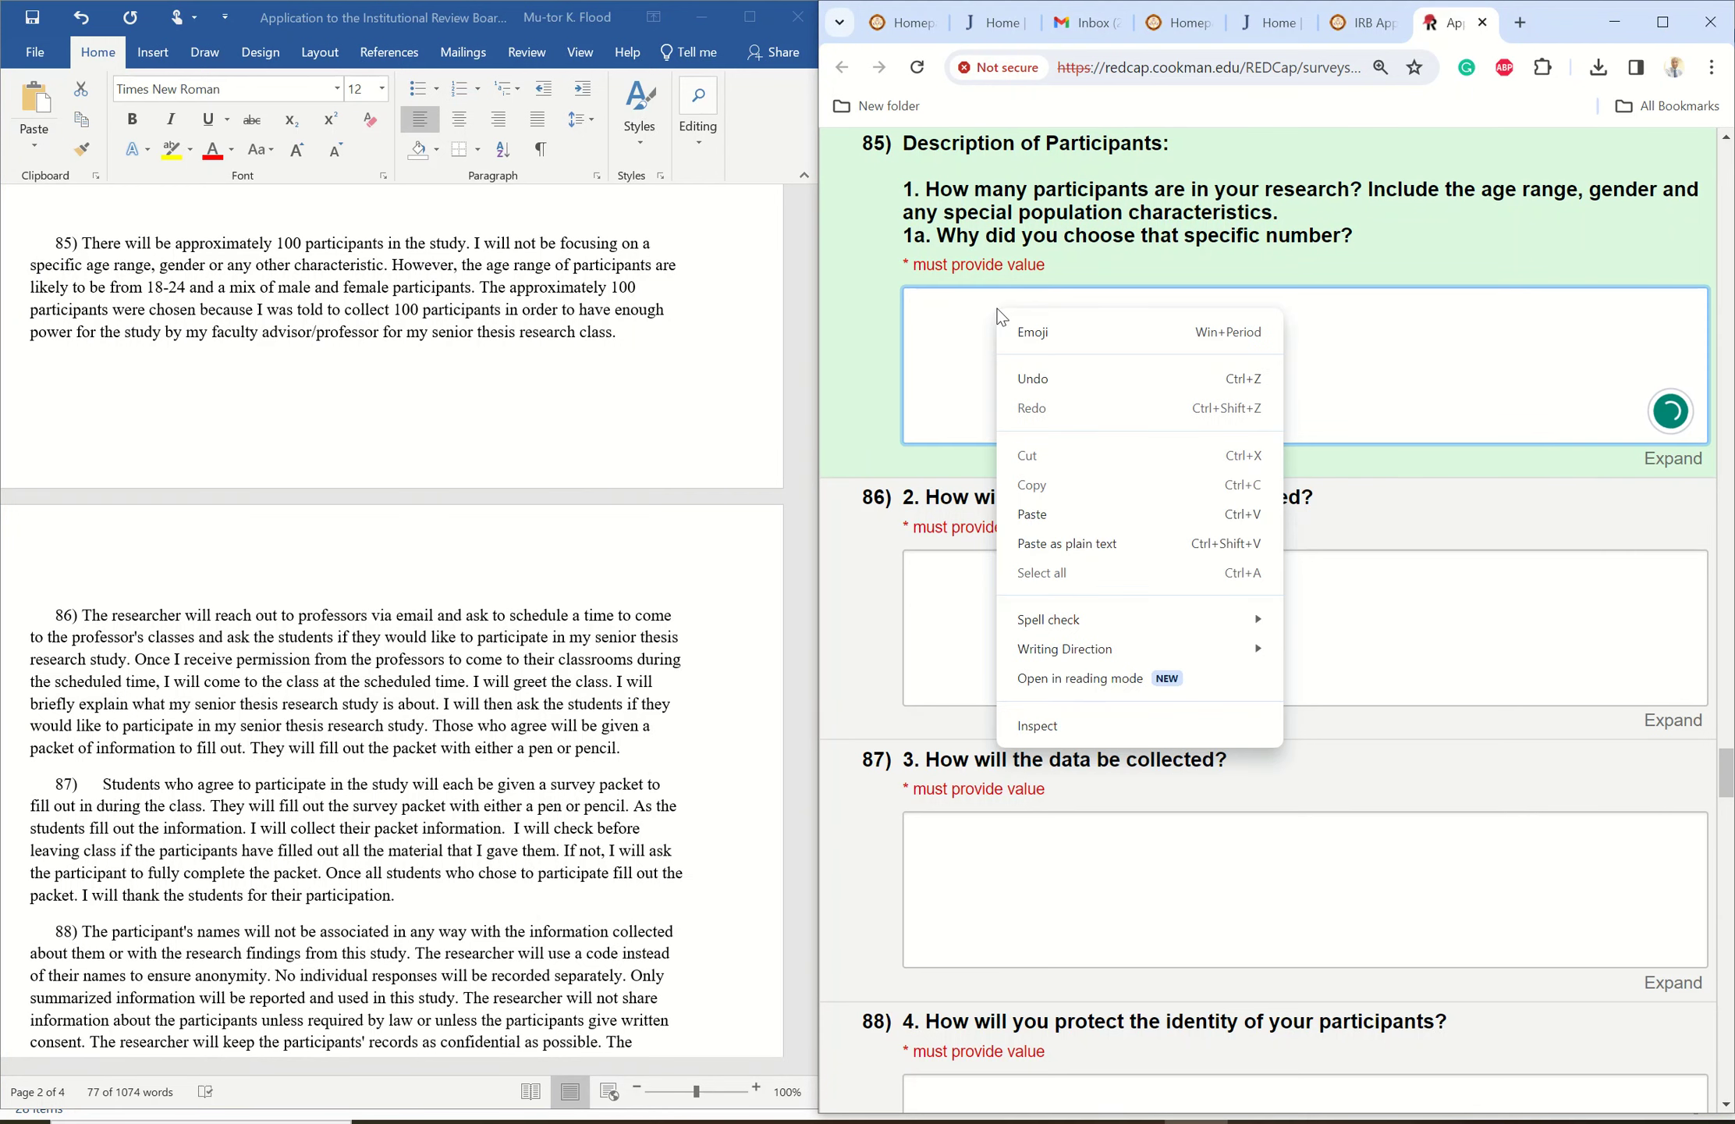
{"action": "left_click", "coordinate": [1067, 517]}
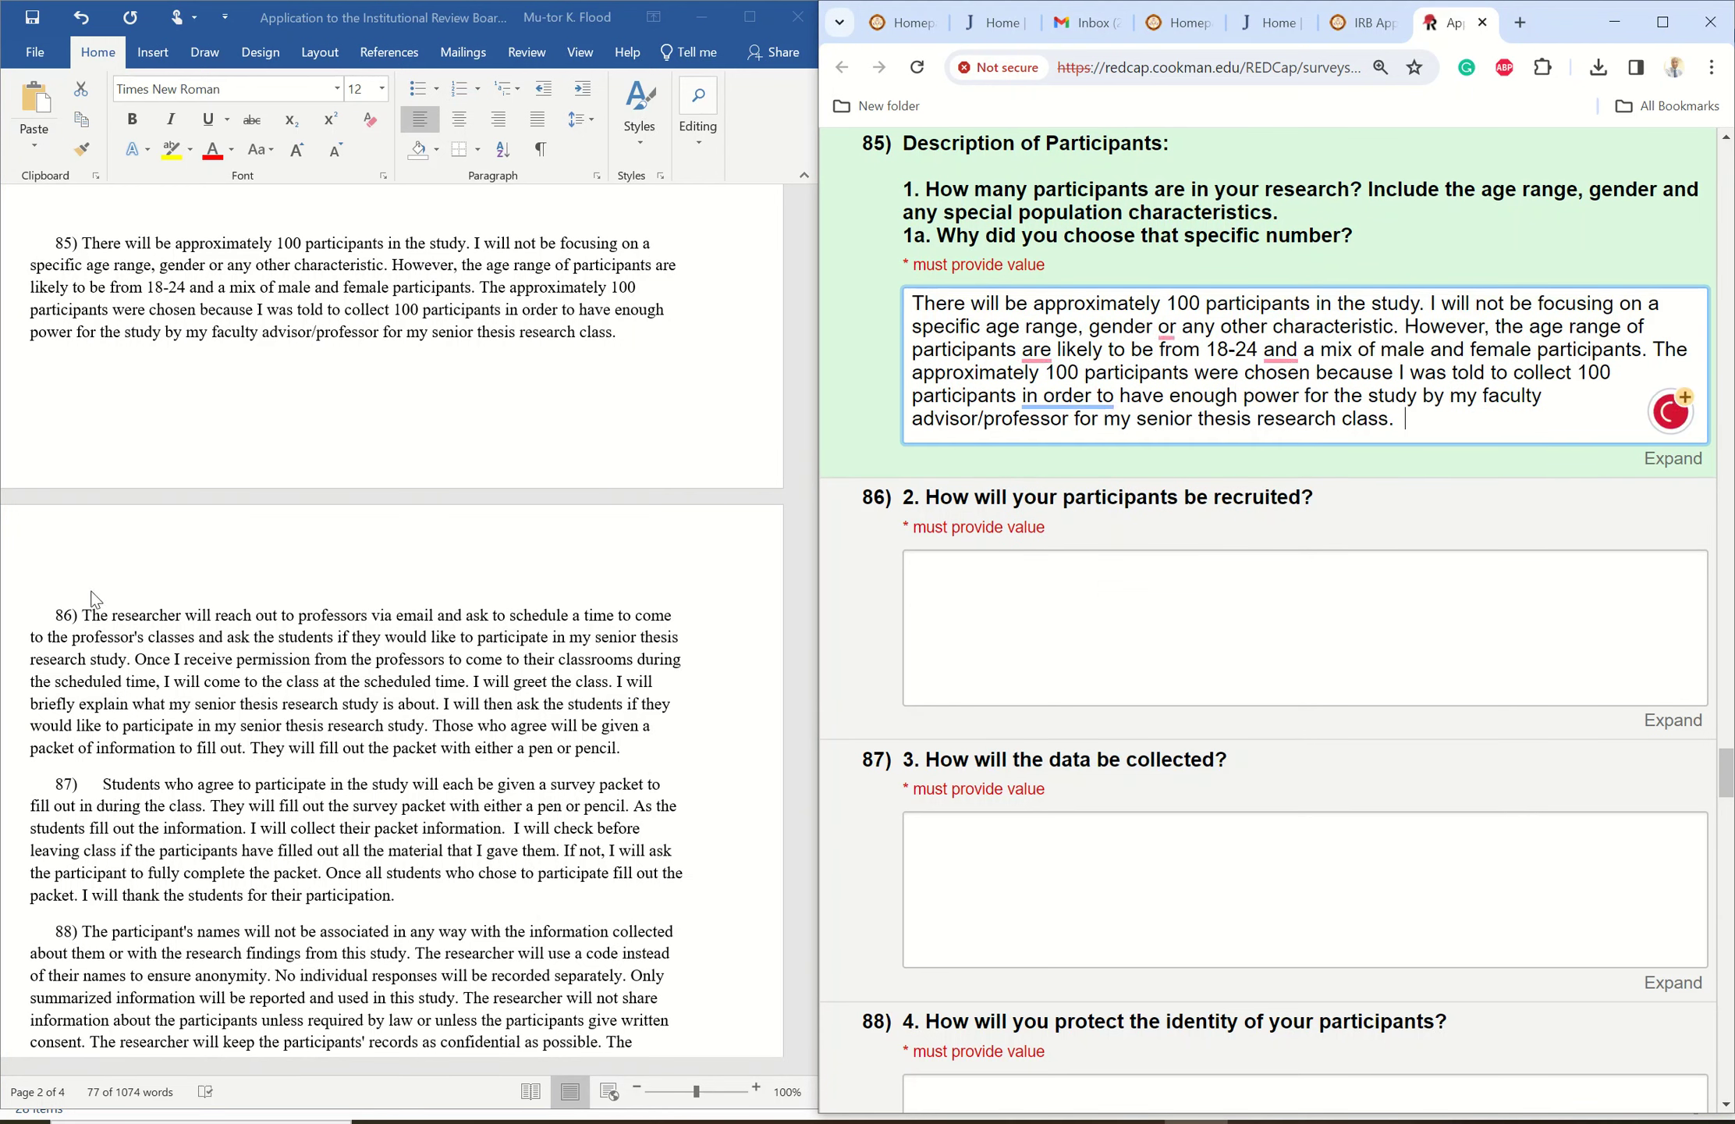
- Paste the recruitment paragraph from Word into answer 86
{"action": "left_click", "coordinate": [89, 620]}
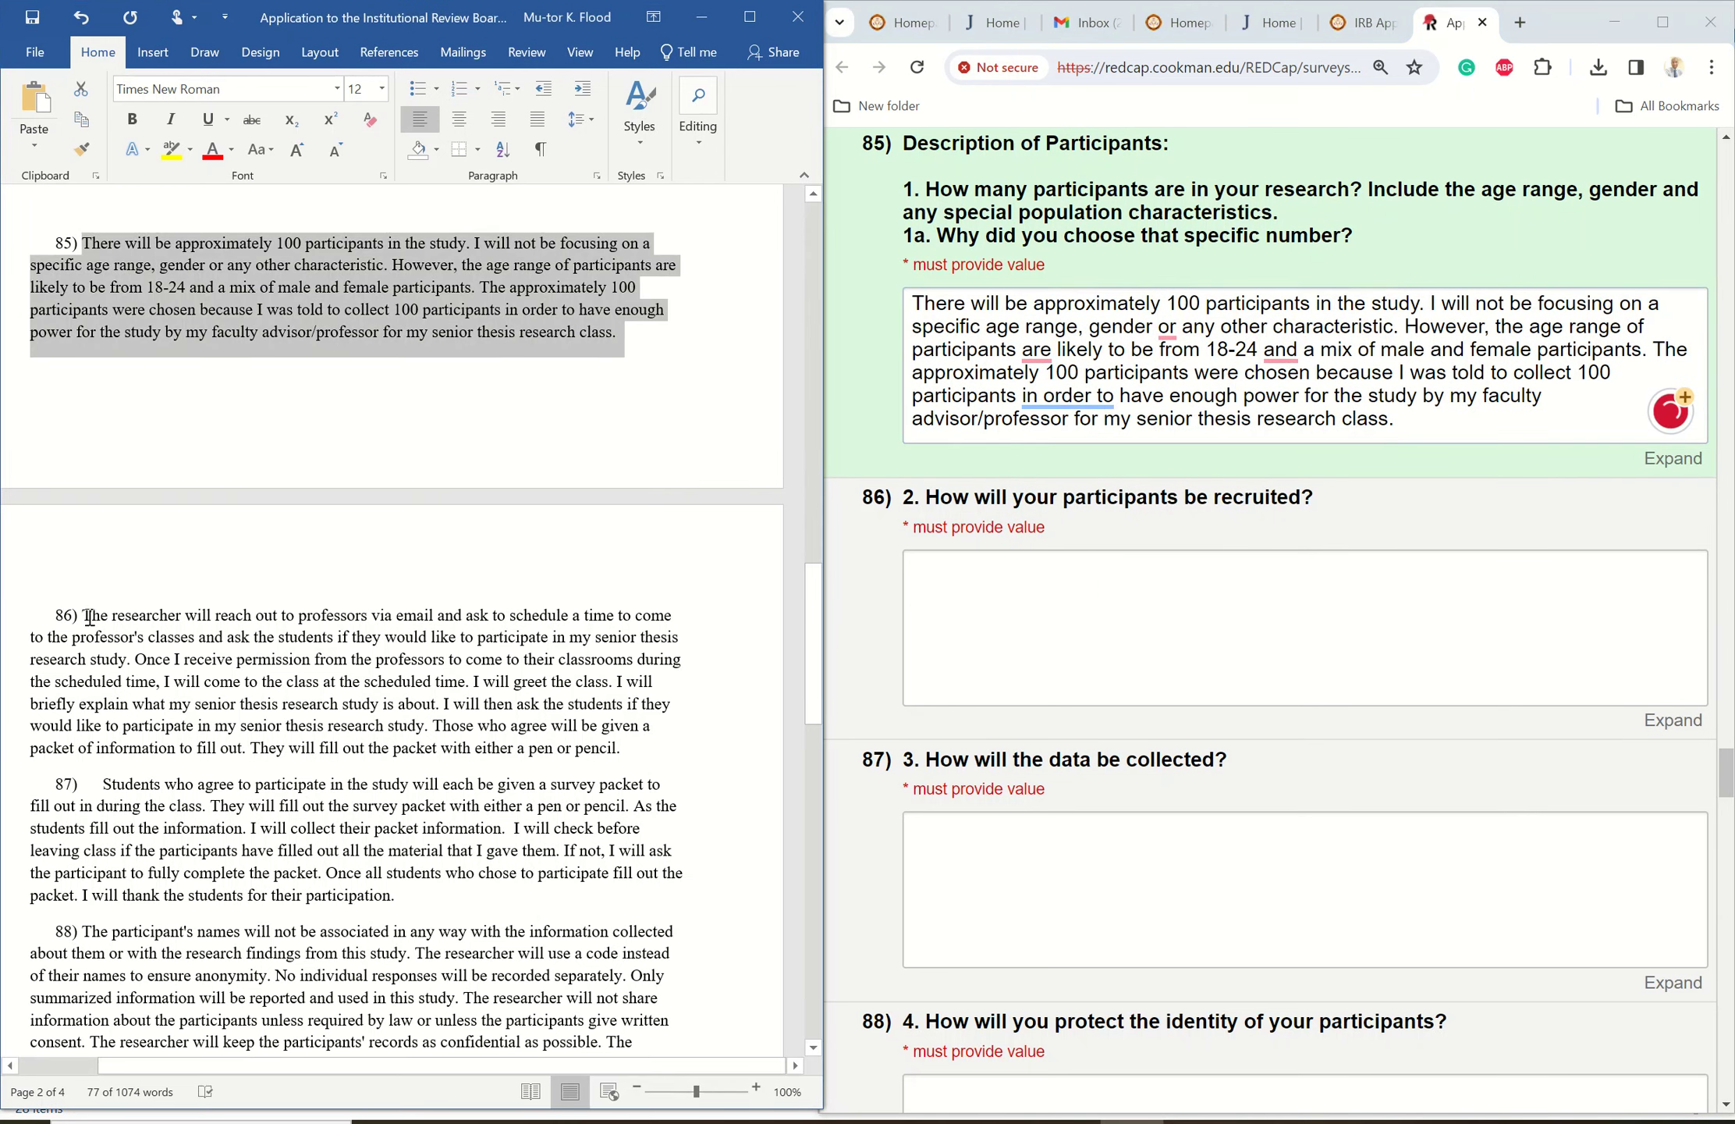
{"action": "mouse_move", "coordinate": [83, 616]}
{"action": "left_mouse_down"}
{"action": "mouse_move", "coordinate": [401, 698]}
{"action": "mouse_move", "coordinate": [695, 744]}
{"action": "mouse_move", "coordinate": [656, 750]}
{"action": "left_mouse_up"}
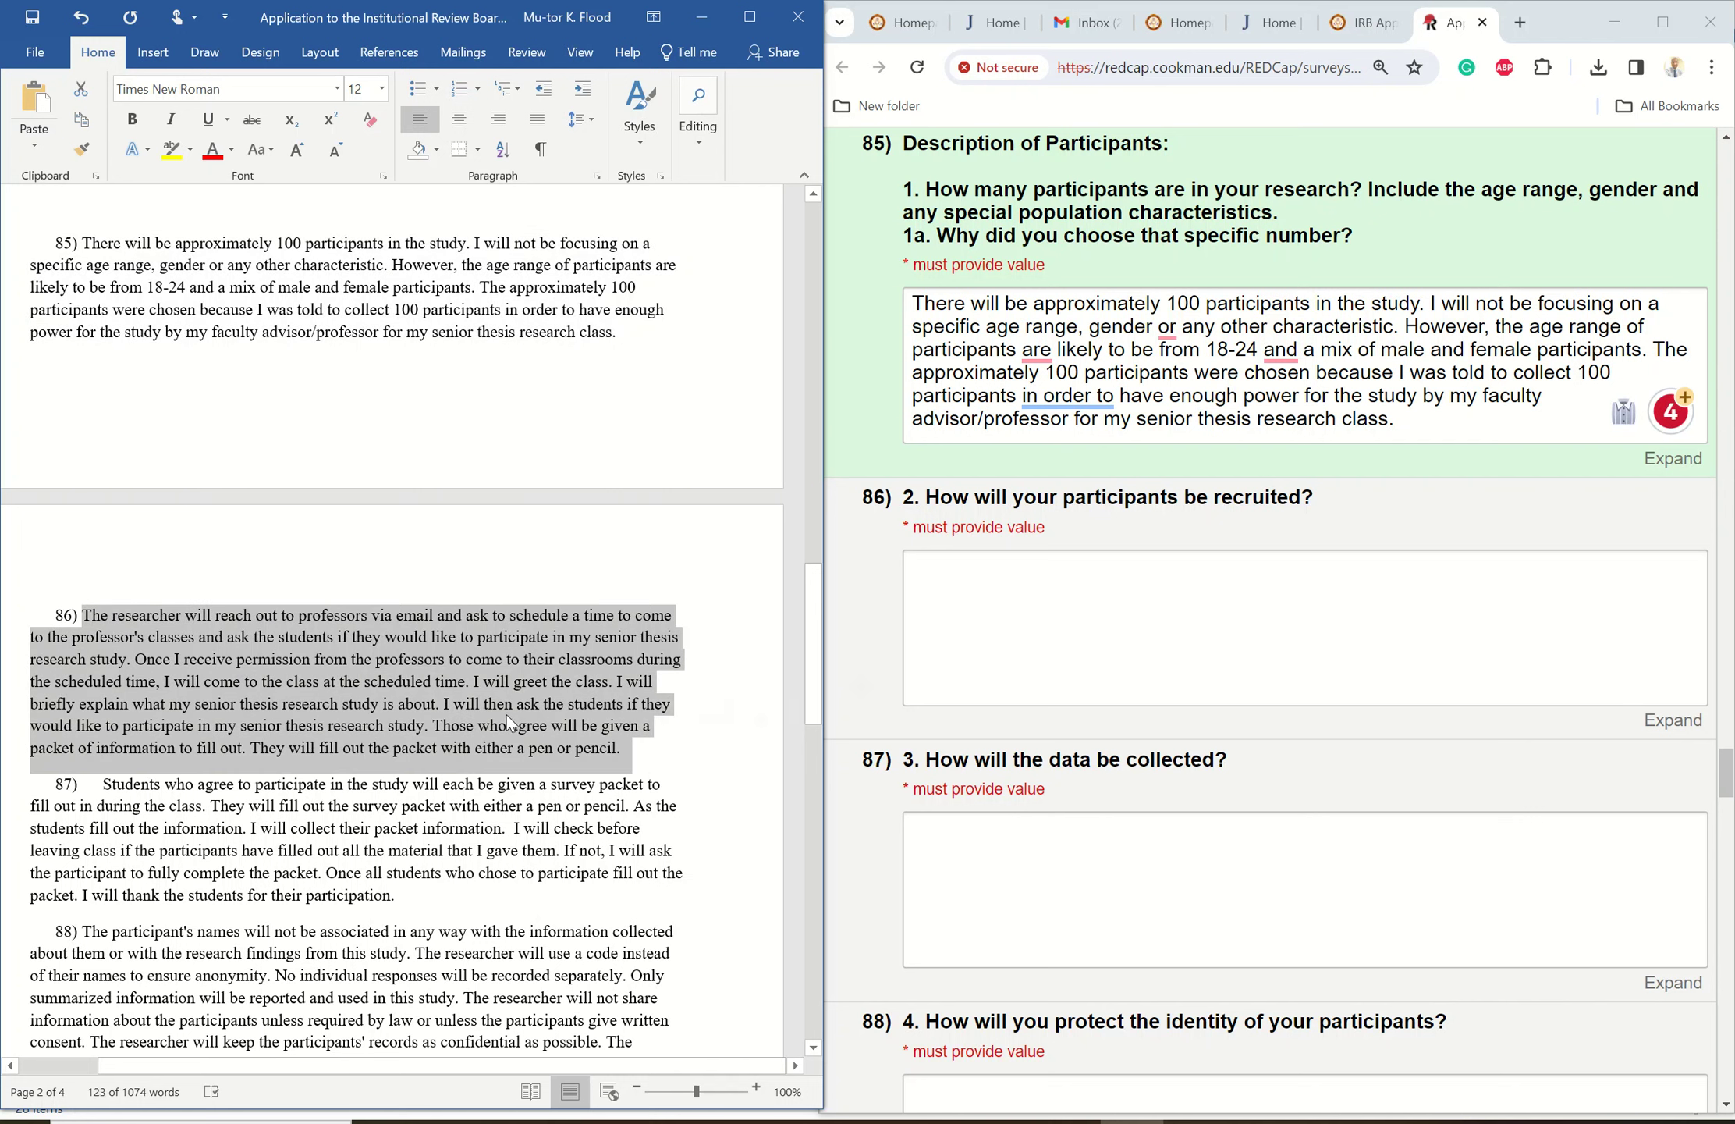
{"action": "right_click", "coordinate": [382, 682]}
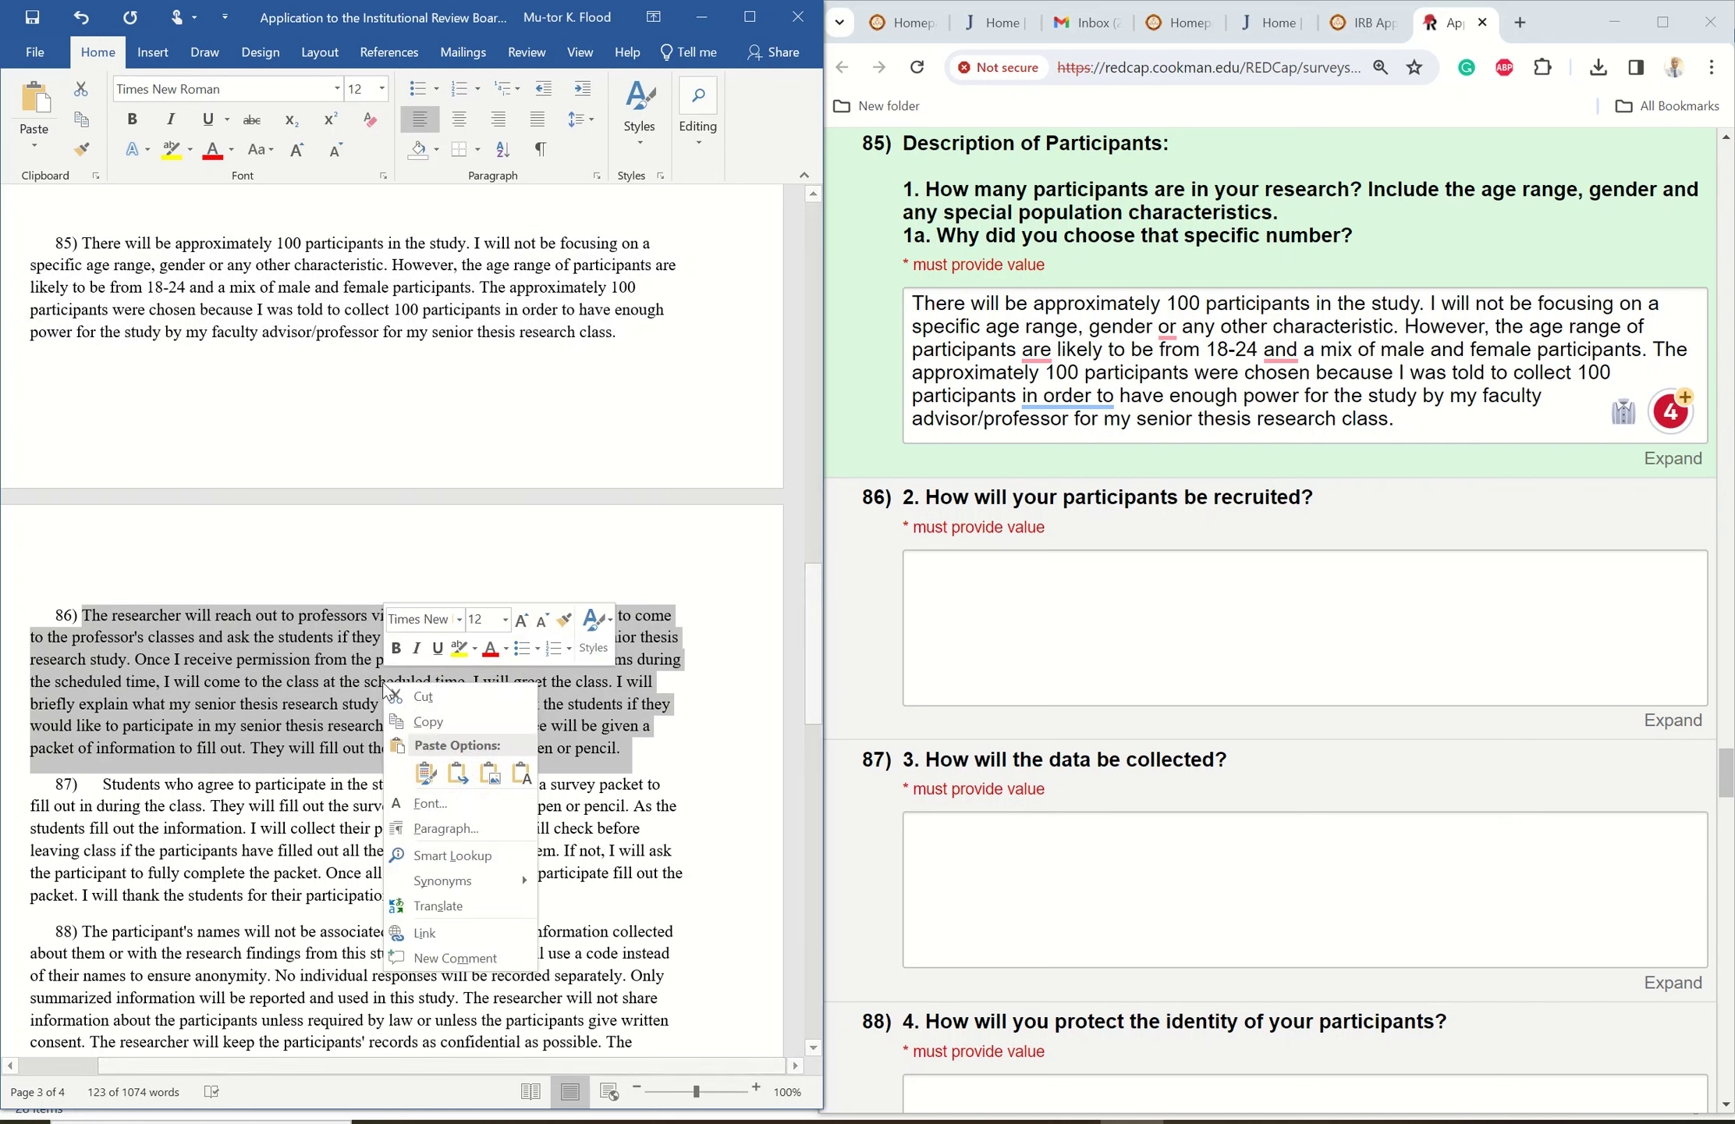
{"action": "left_click", "coordinate": [426, 725]}
{"action": "left_click", "coordinate": [963, 571]}
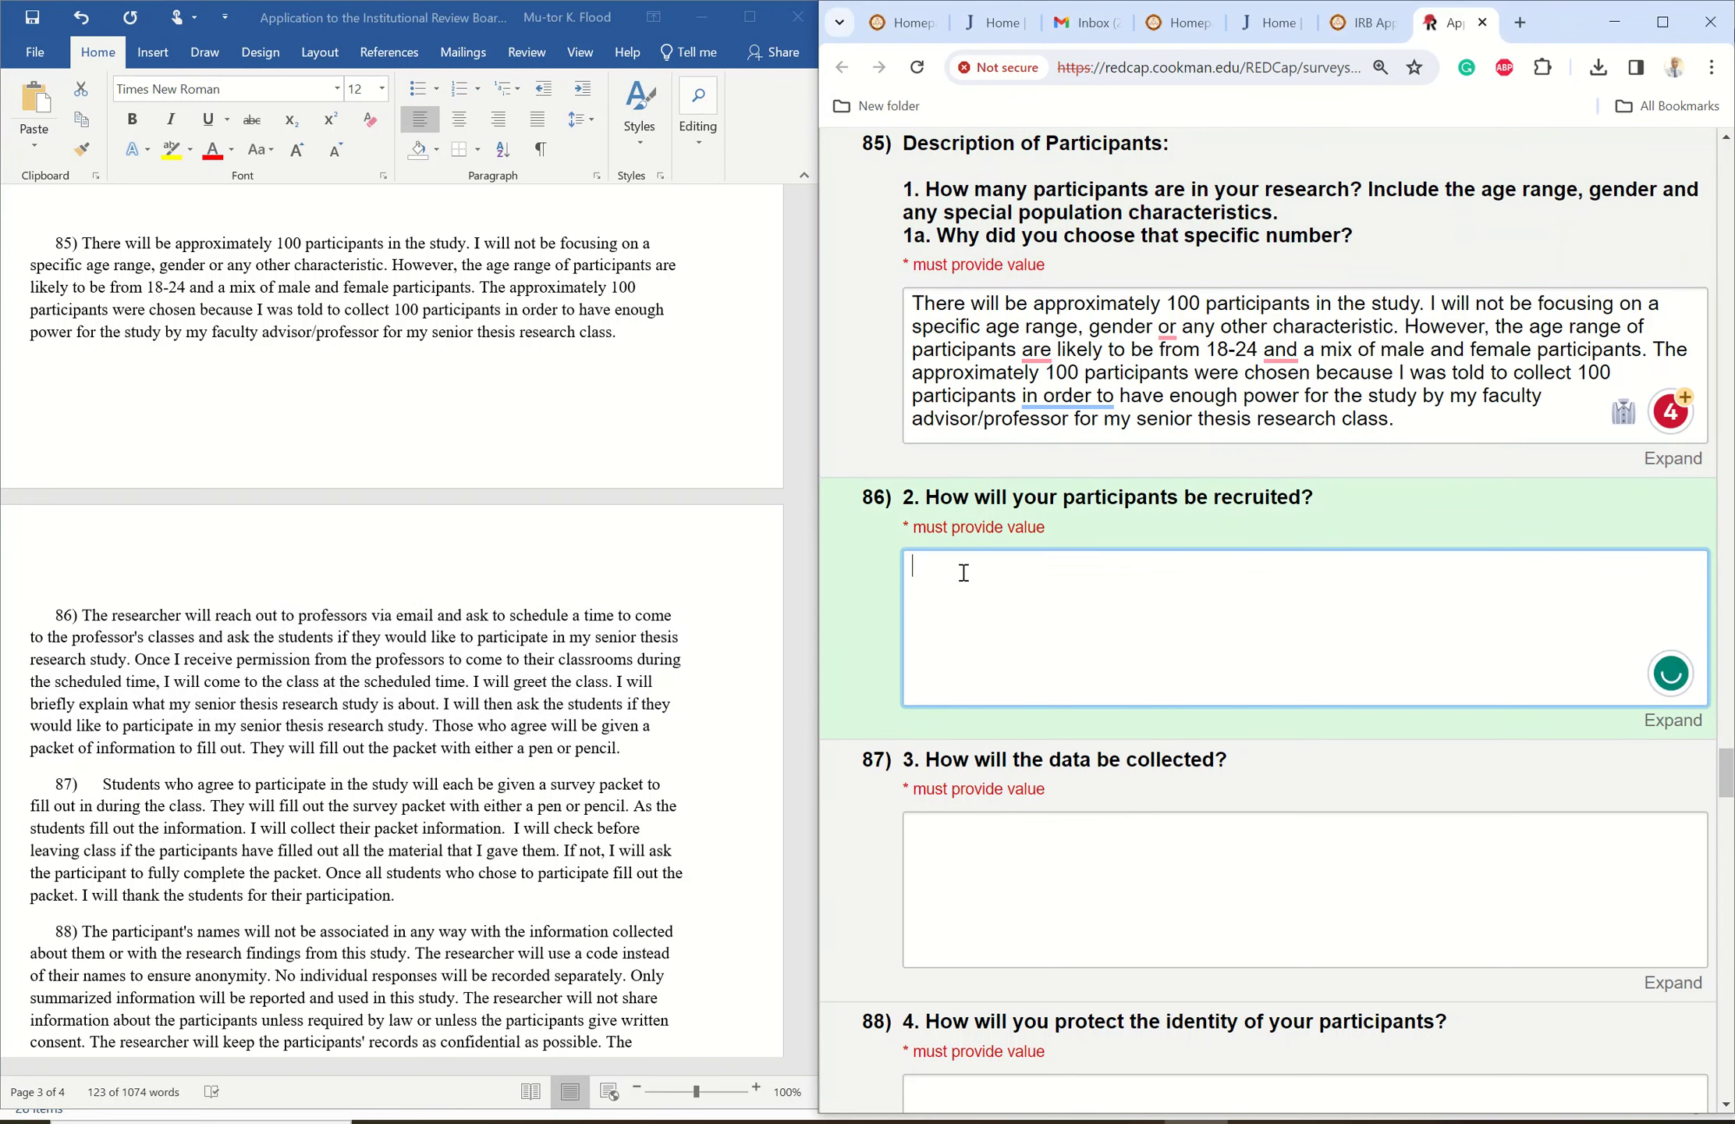
{"action": "right_click", "coordinate": [963, 572]}
{"action": "left_click", "coordinate": [1015, 776]}
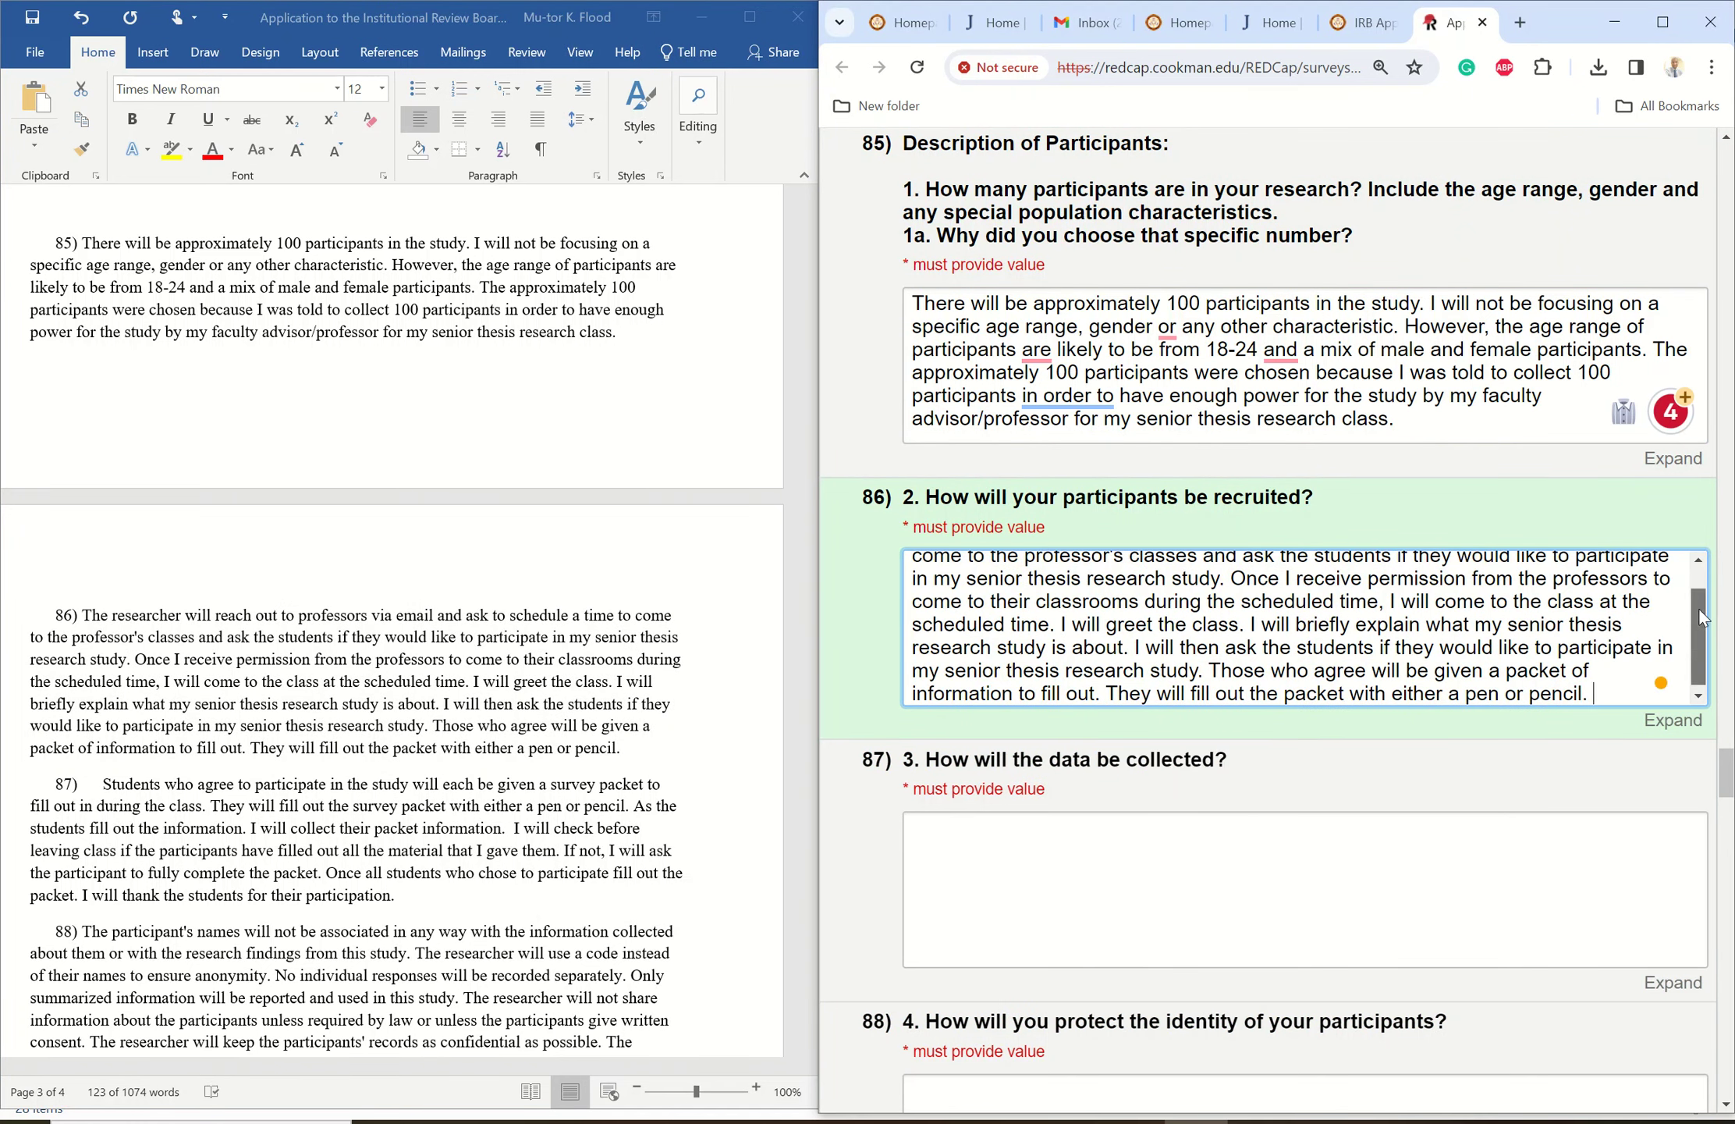
{"action": "left_click_drag", "start_coordinate": [1698, 636], "coordinate": [1701, 509]}
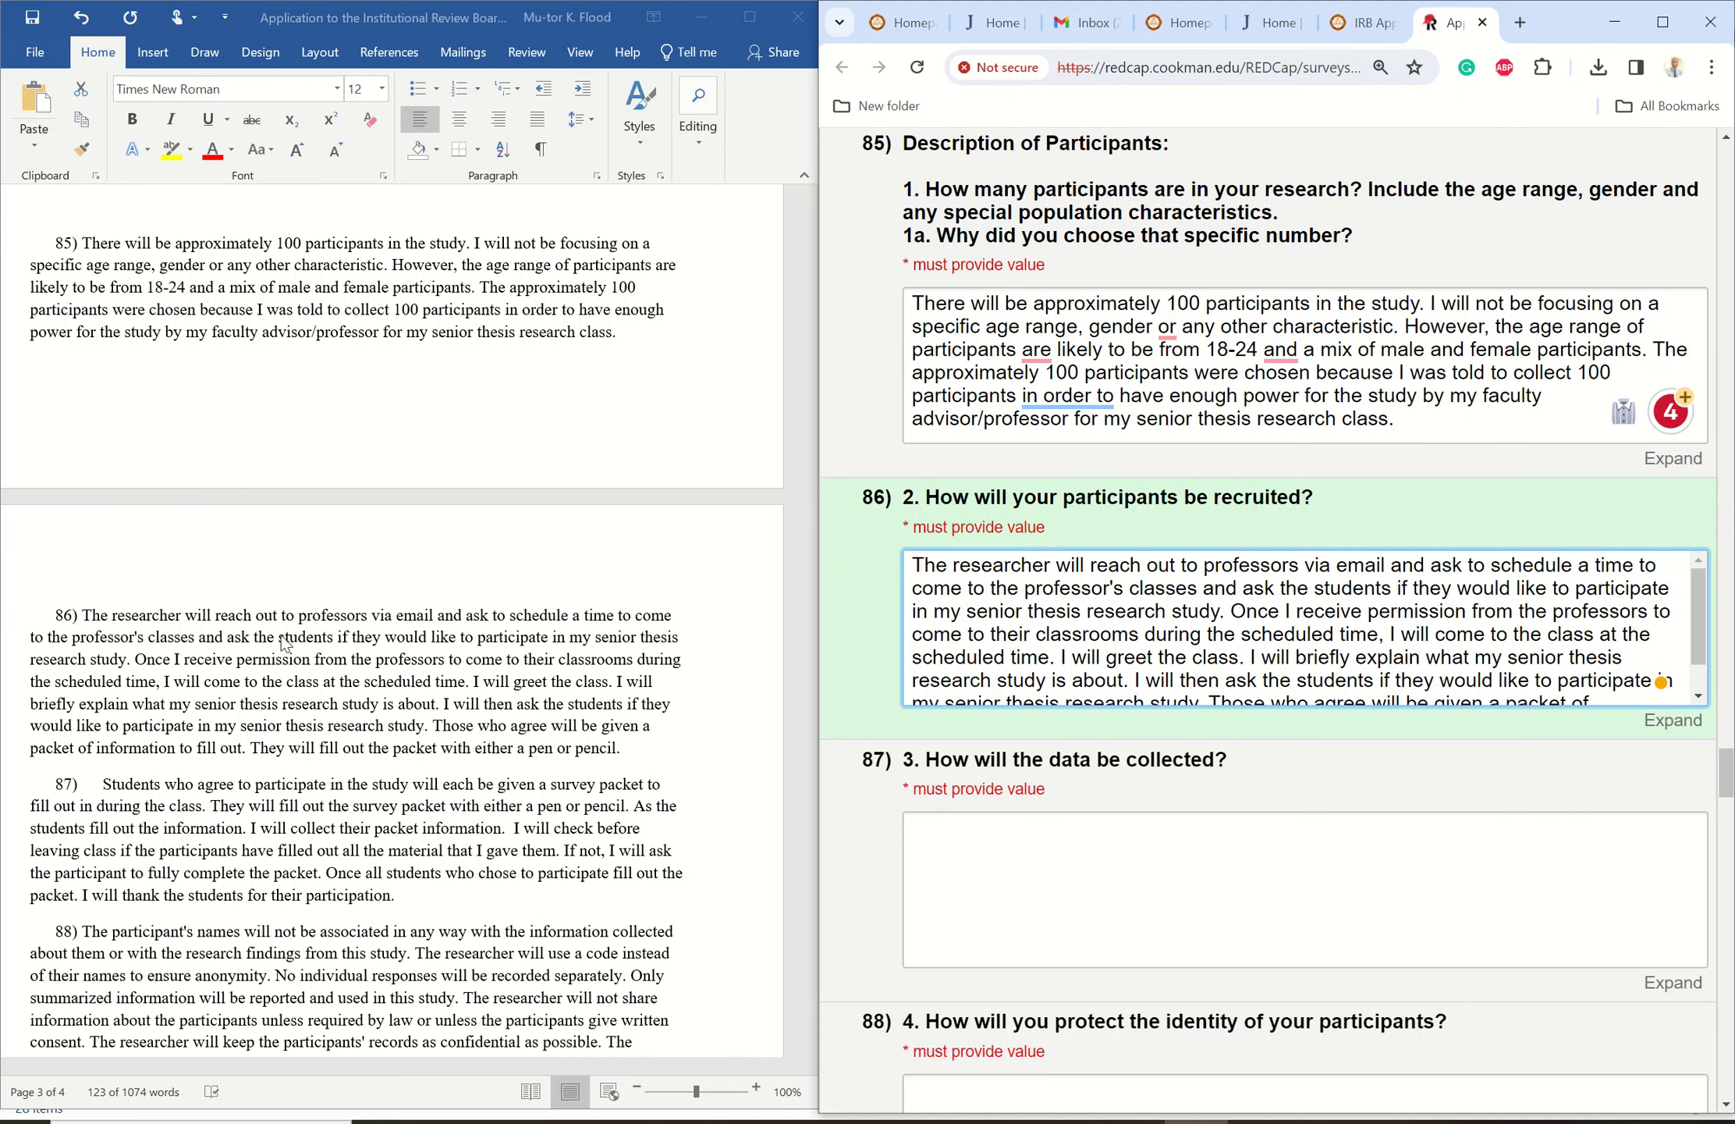
- Paste the data collection paragraph from Word into answer 87
{"action": "left_click", "coordinate": [106, 787]}
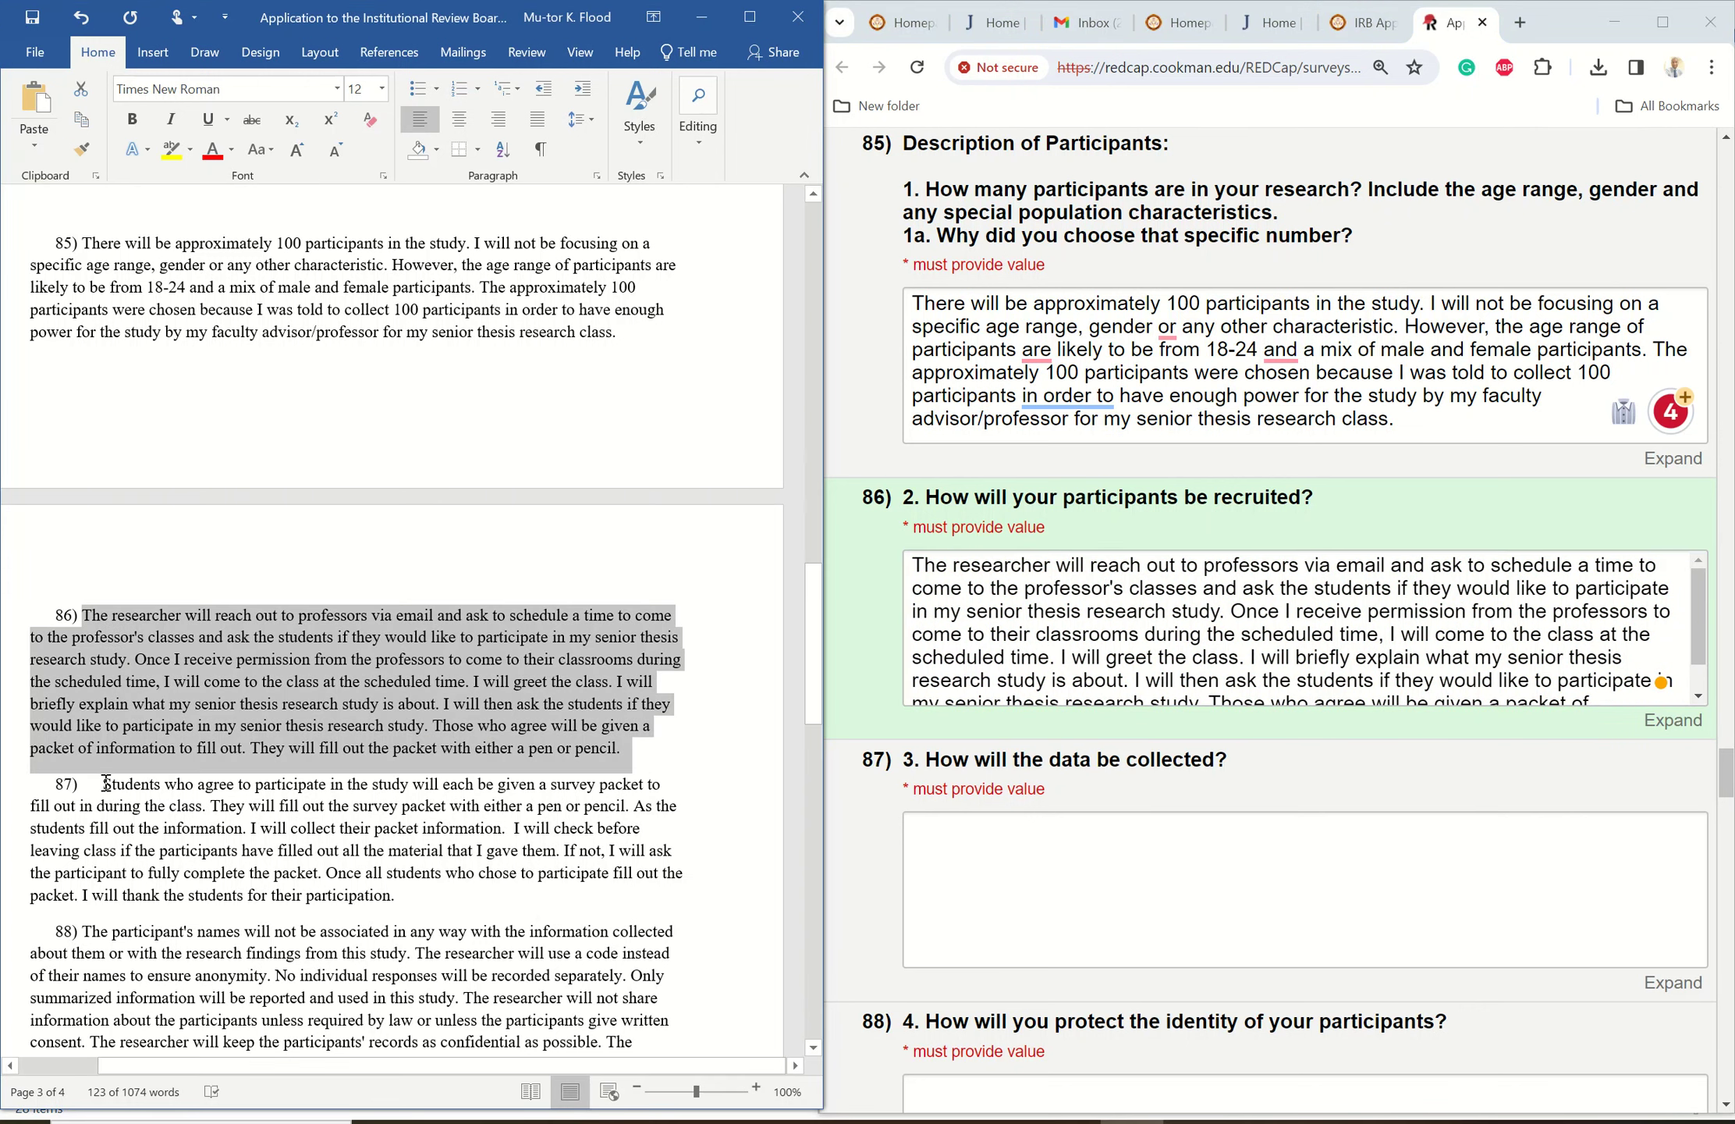
{"action": "left_click_drag", "start_coordinate": [104, 783], "coordinate": [433, 891]}
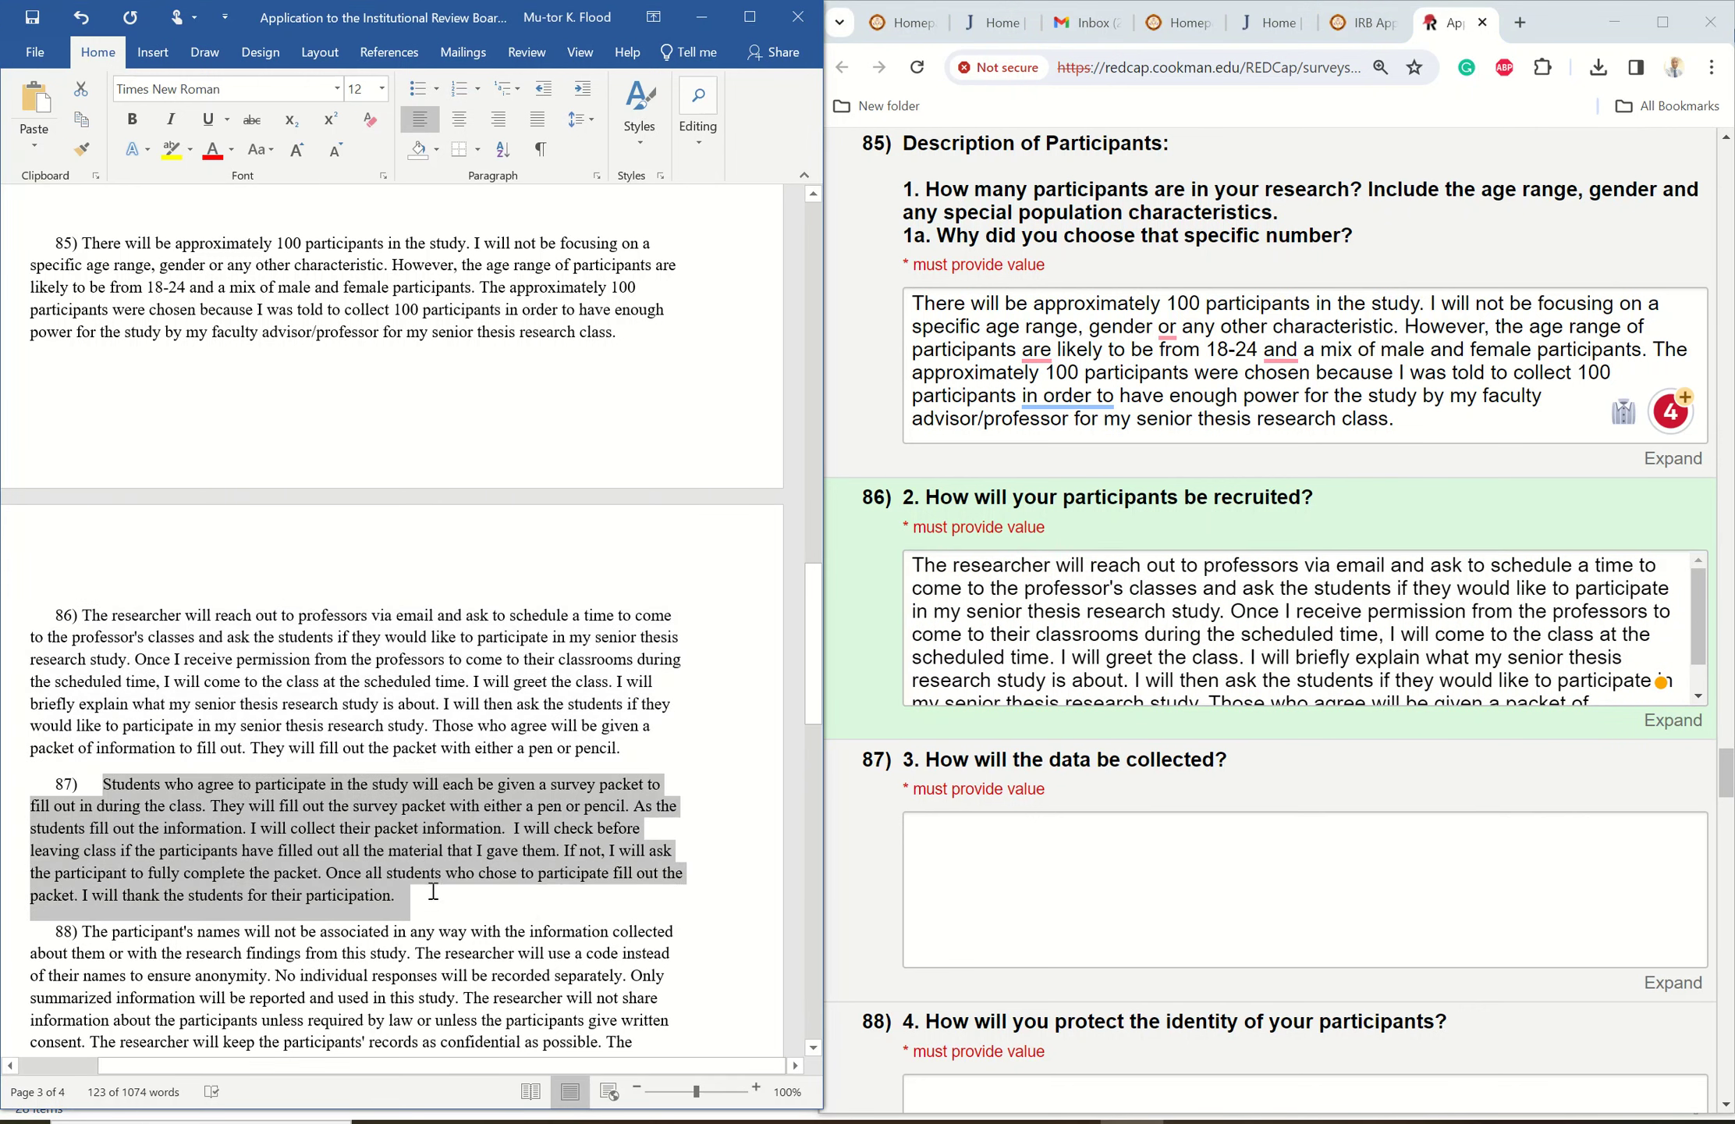
{"action": "right_click", "coordinate": [125, 800]}
{"action": "left_click", "coordinate": [178, 846]}
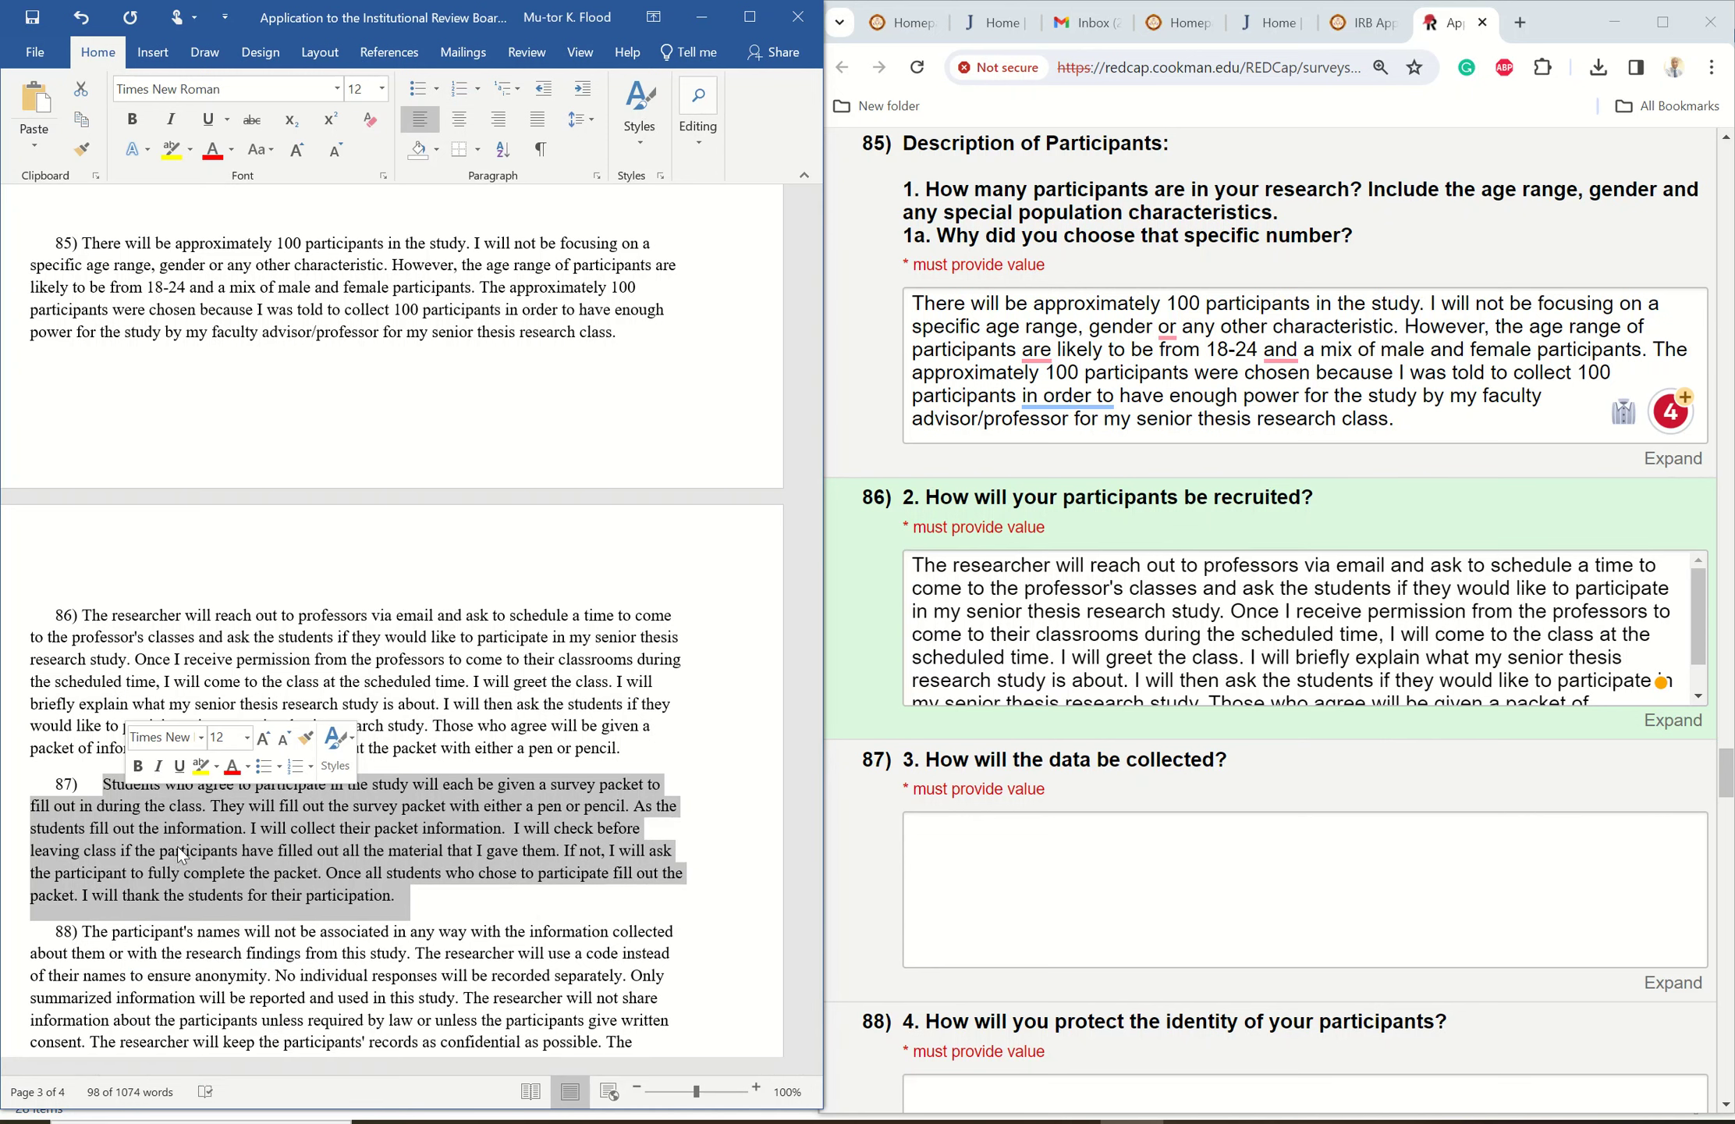
{"action": "left_click", "coordinate": [937, 832]}
{"action": "right_click", "coordinate": [937, 832]}
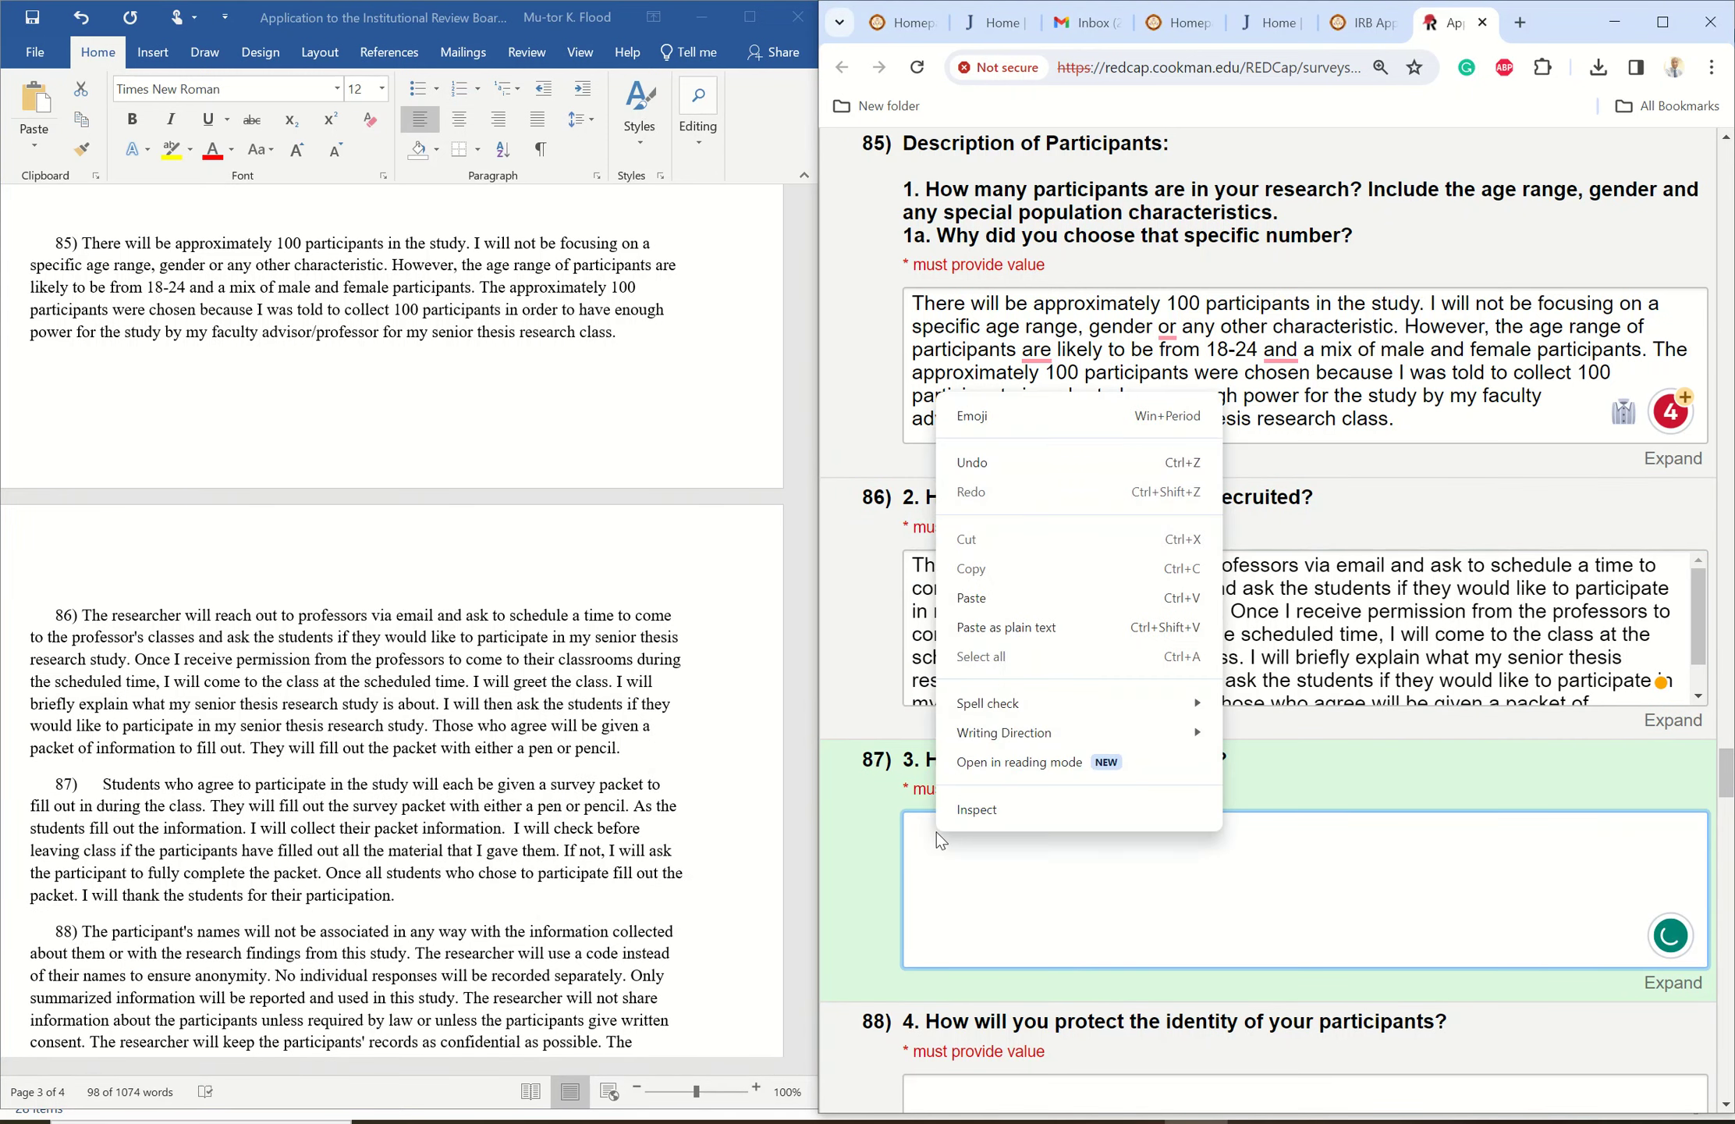
{"action": "left_click", "coordinate": [981, 597]}
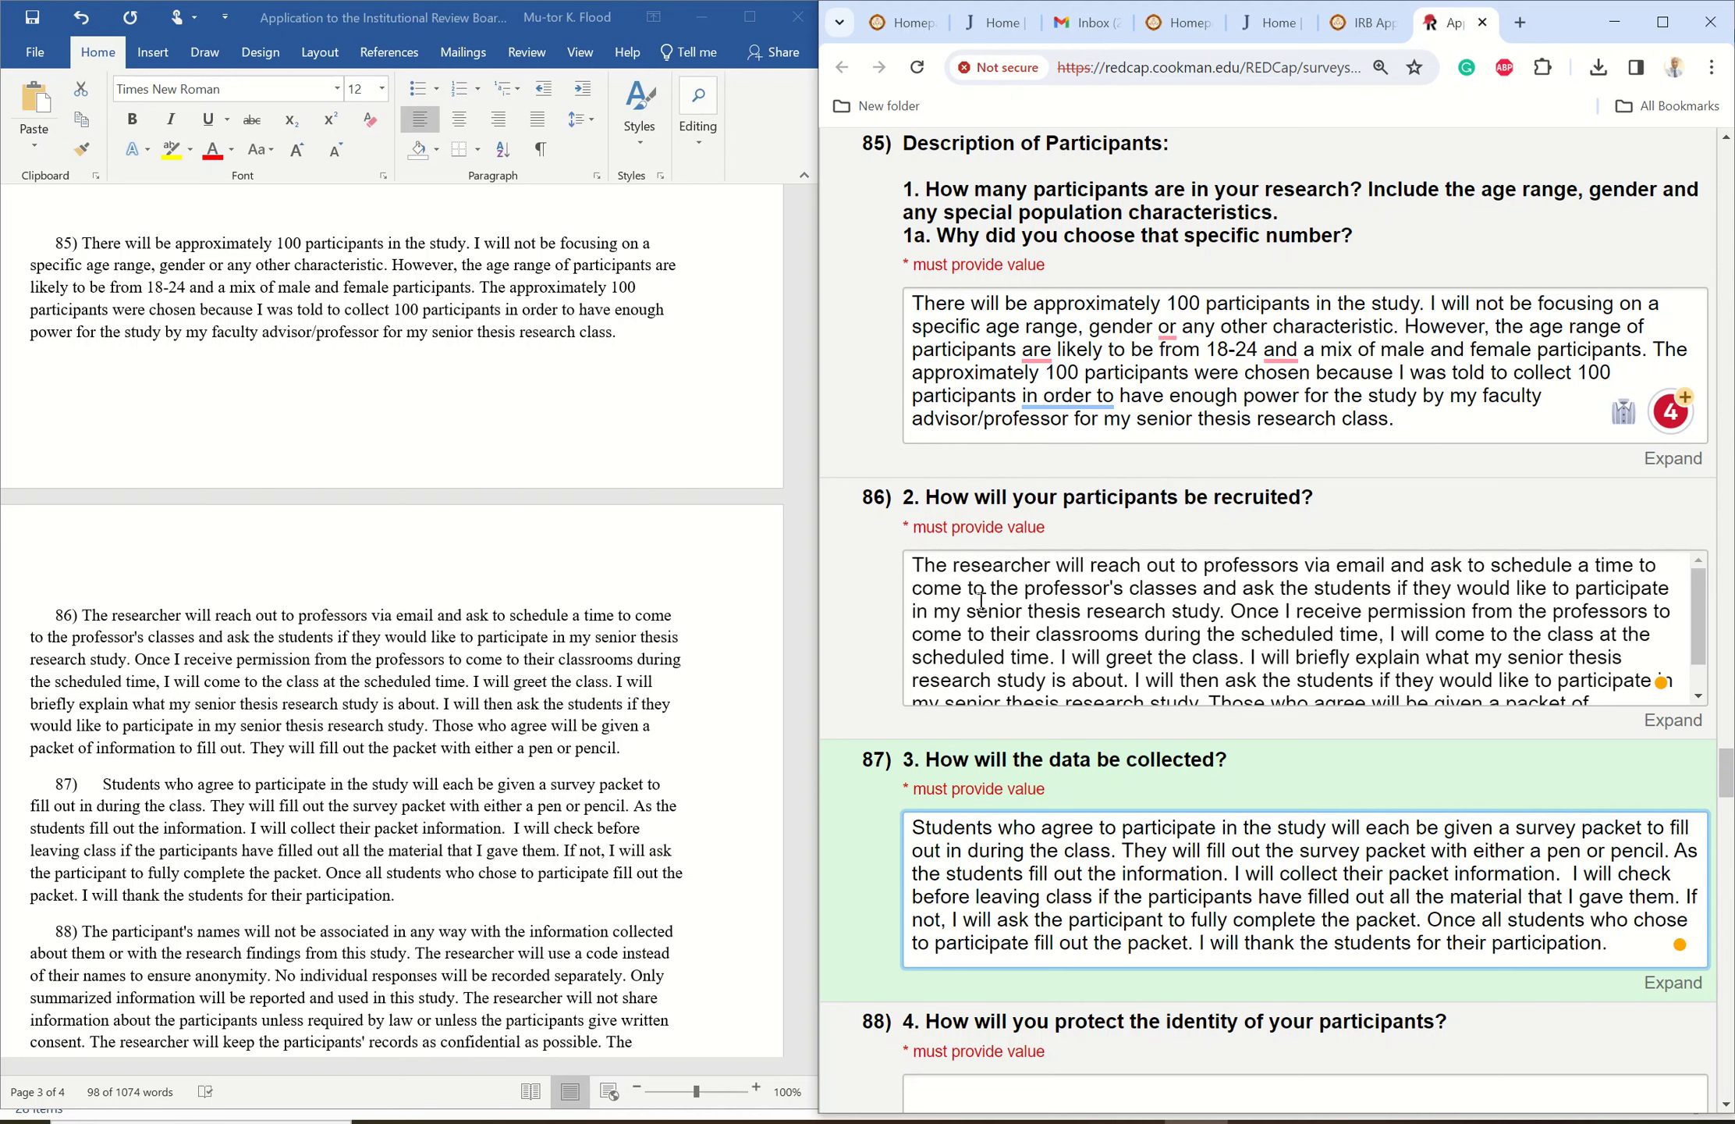
{"action": "left_click", "coordinate": [739, 722]}
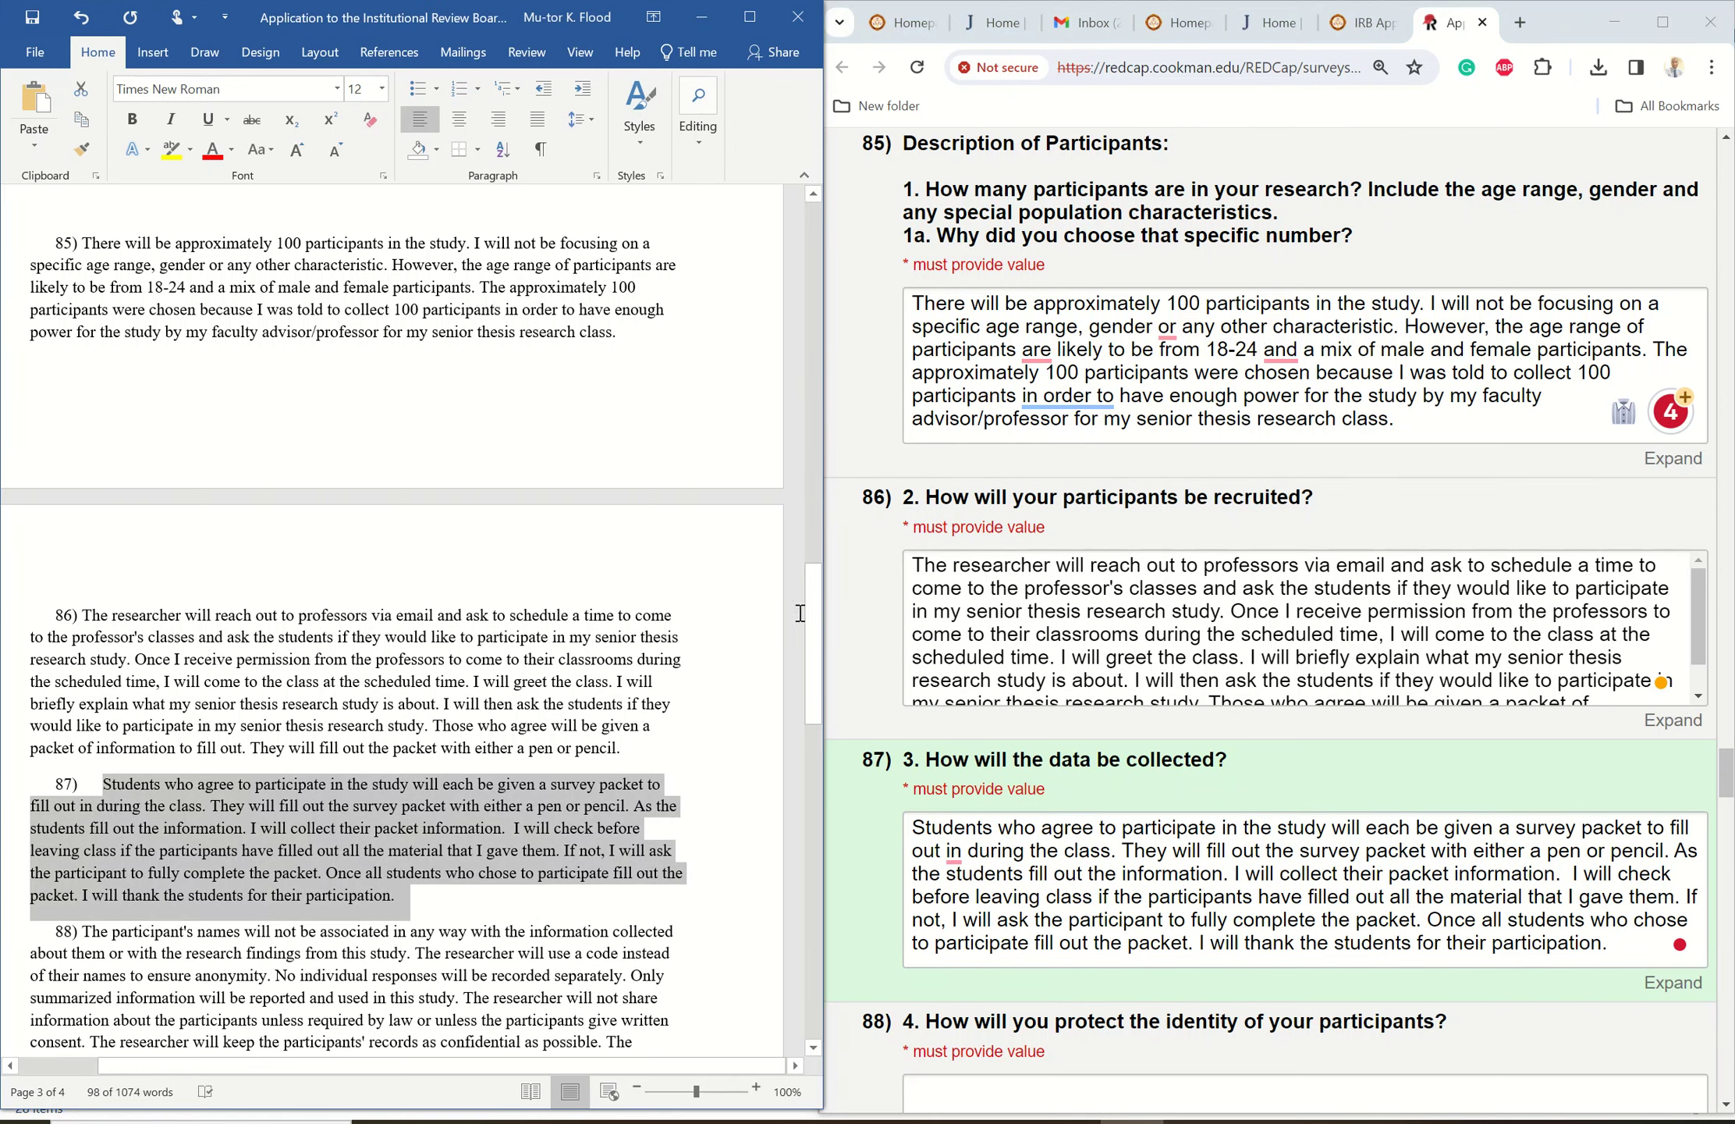
{"action": "left_click_drag", "start_coordinate": [809, 620], "coordinate": [809, 732]}
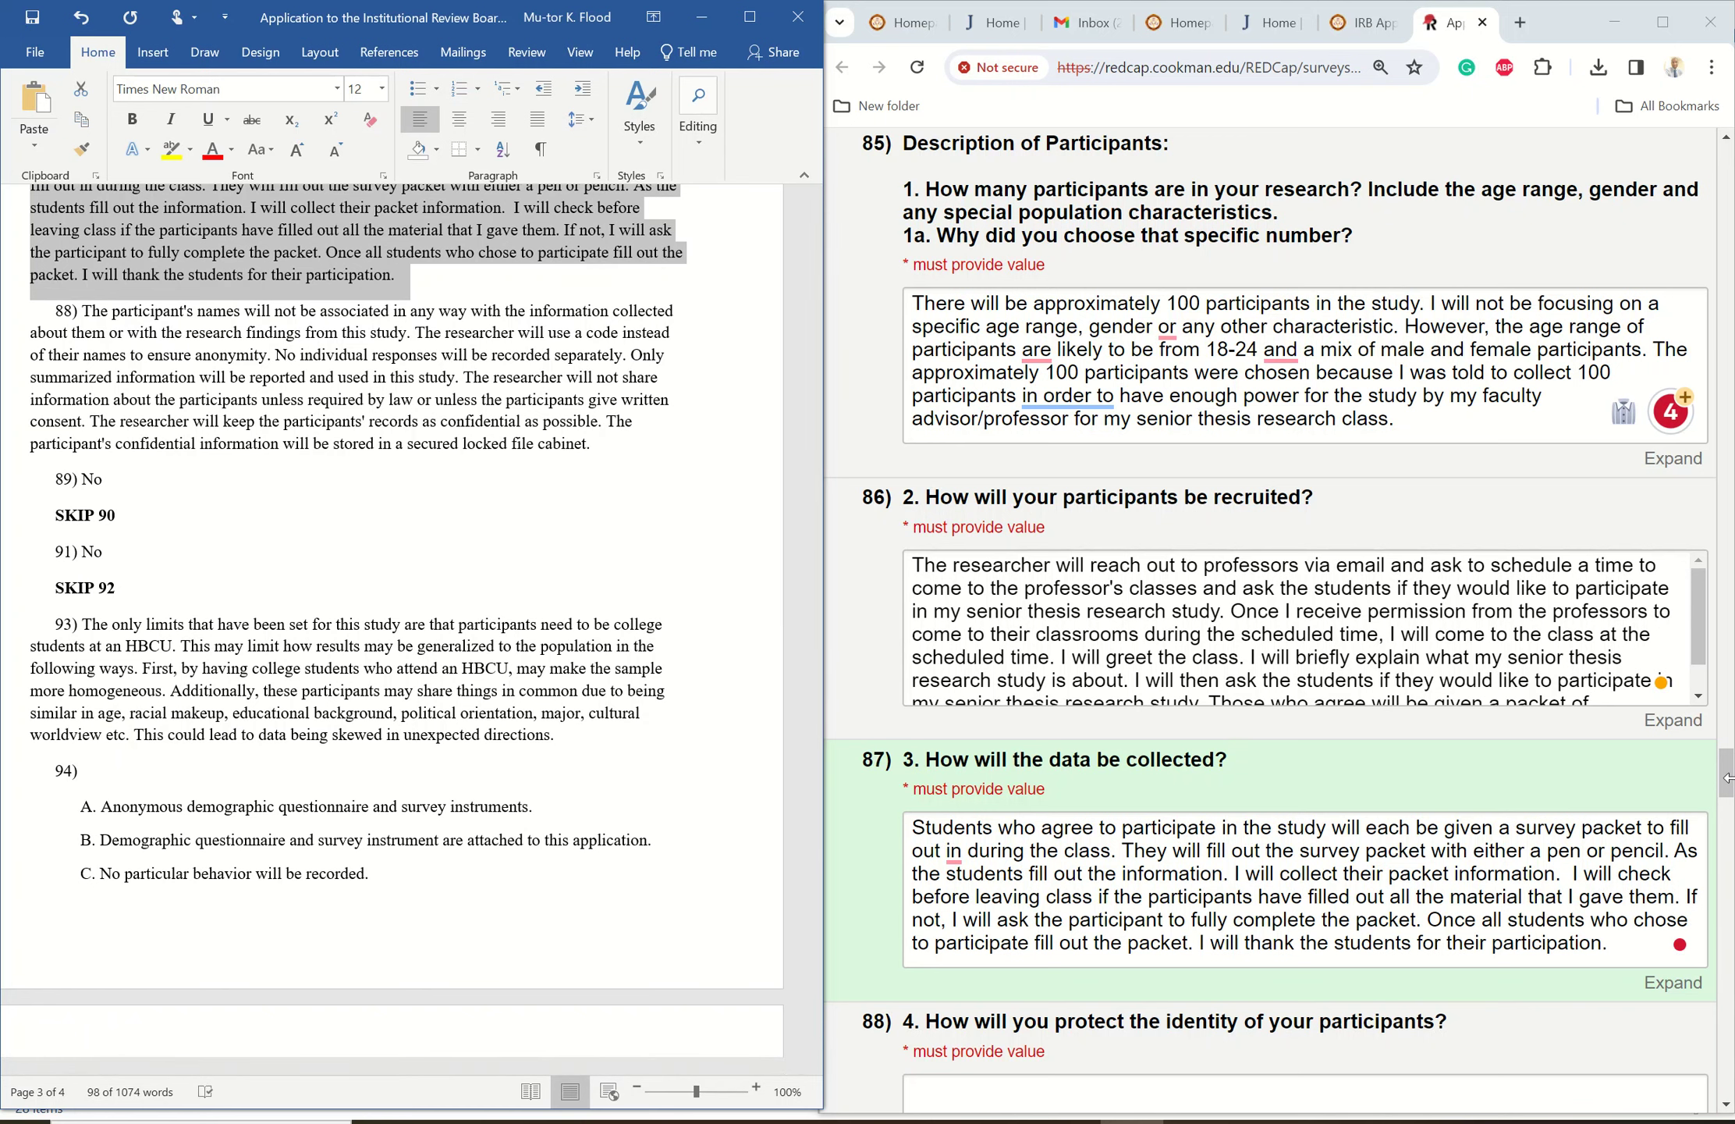
- Paste the identity-protection paragraph from Word into answer 88
{"action": "left_click_drag", "start_coordinate": [1728, 784], "coordinate": [1727, 819]}
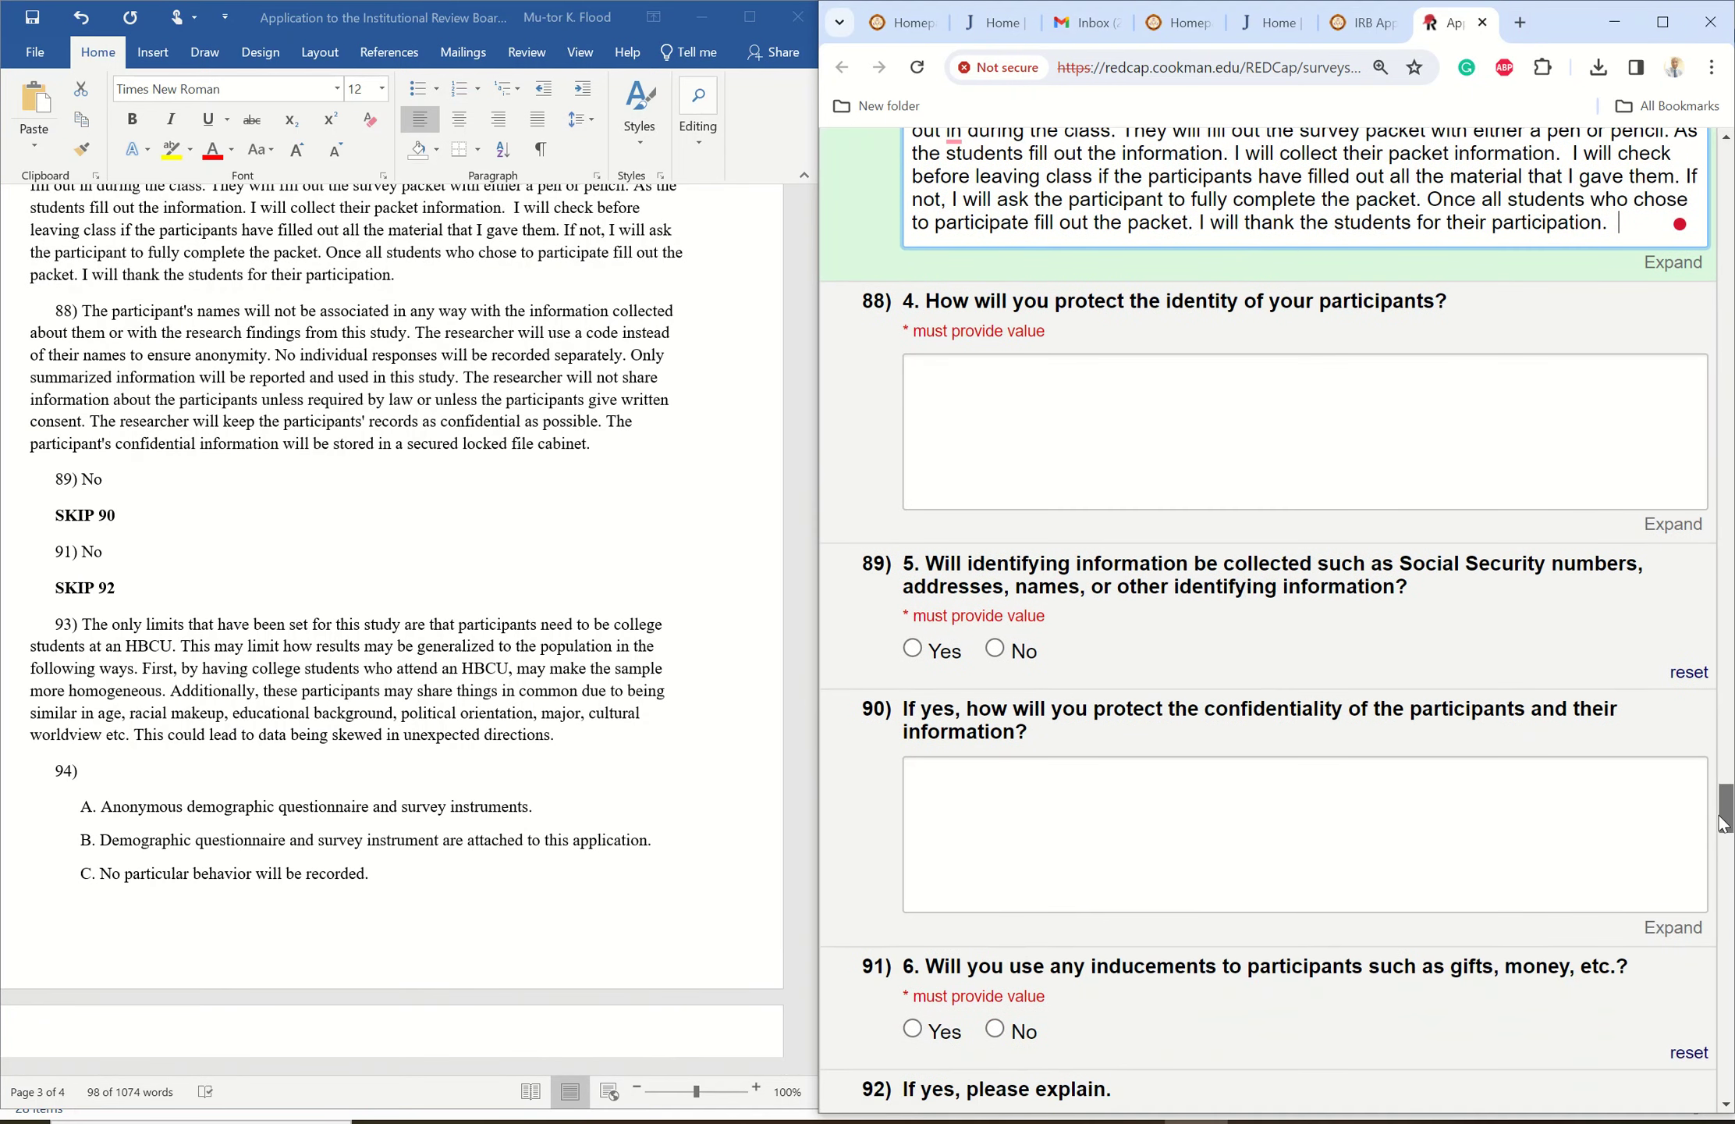
{"action": "left_click", "coordinate": [156, 382]}
{"action": "left_click_drag", "start_coordinate": [85, 315], "coordinate": [599, 439]}
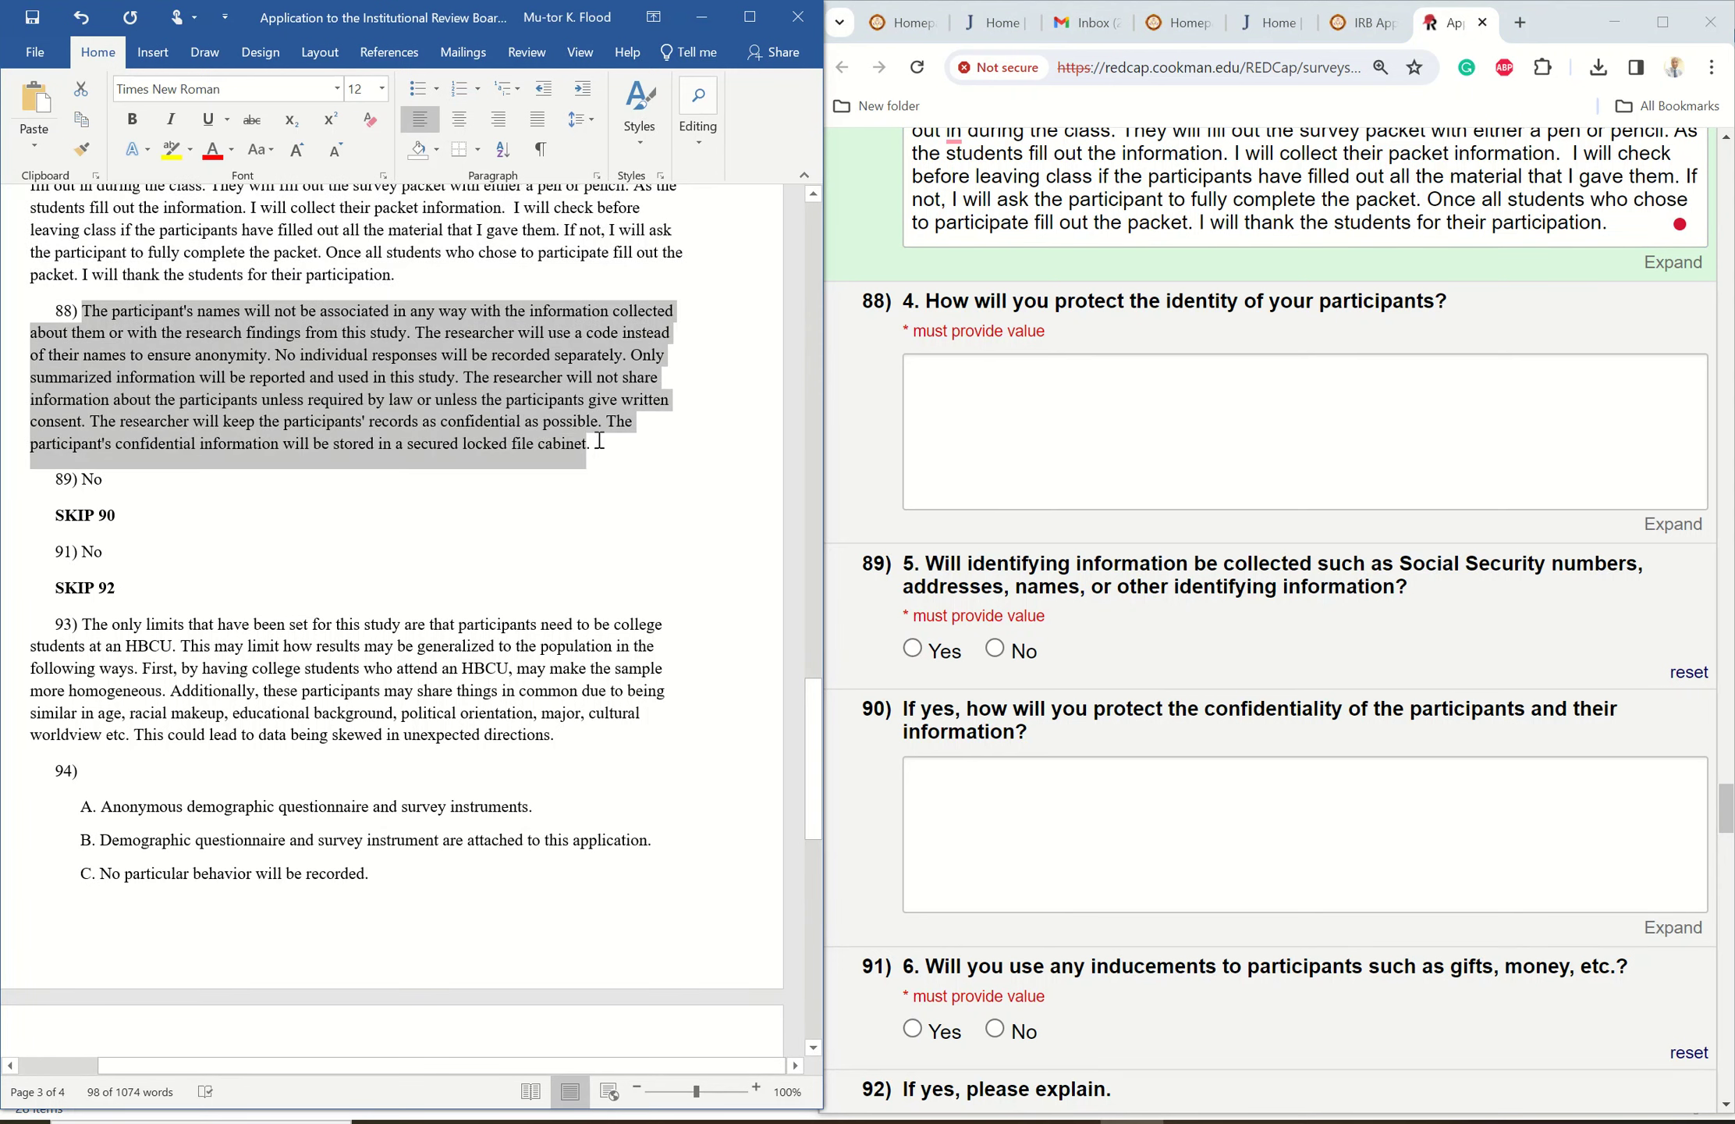
{"action": "right_click", "coordinate": [379, 396]}
{"action": "left_click", "coordinate": [432, 432]}
{"action": "left_click", "coordinate": [983, 380]}
{"action": "right_click", "coordinate": [979, 381]}
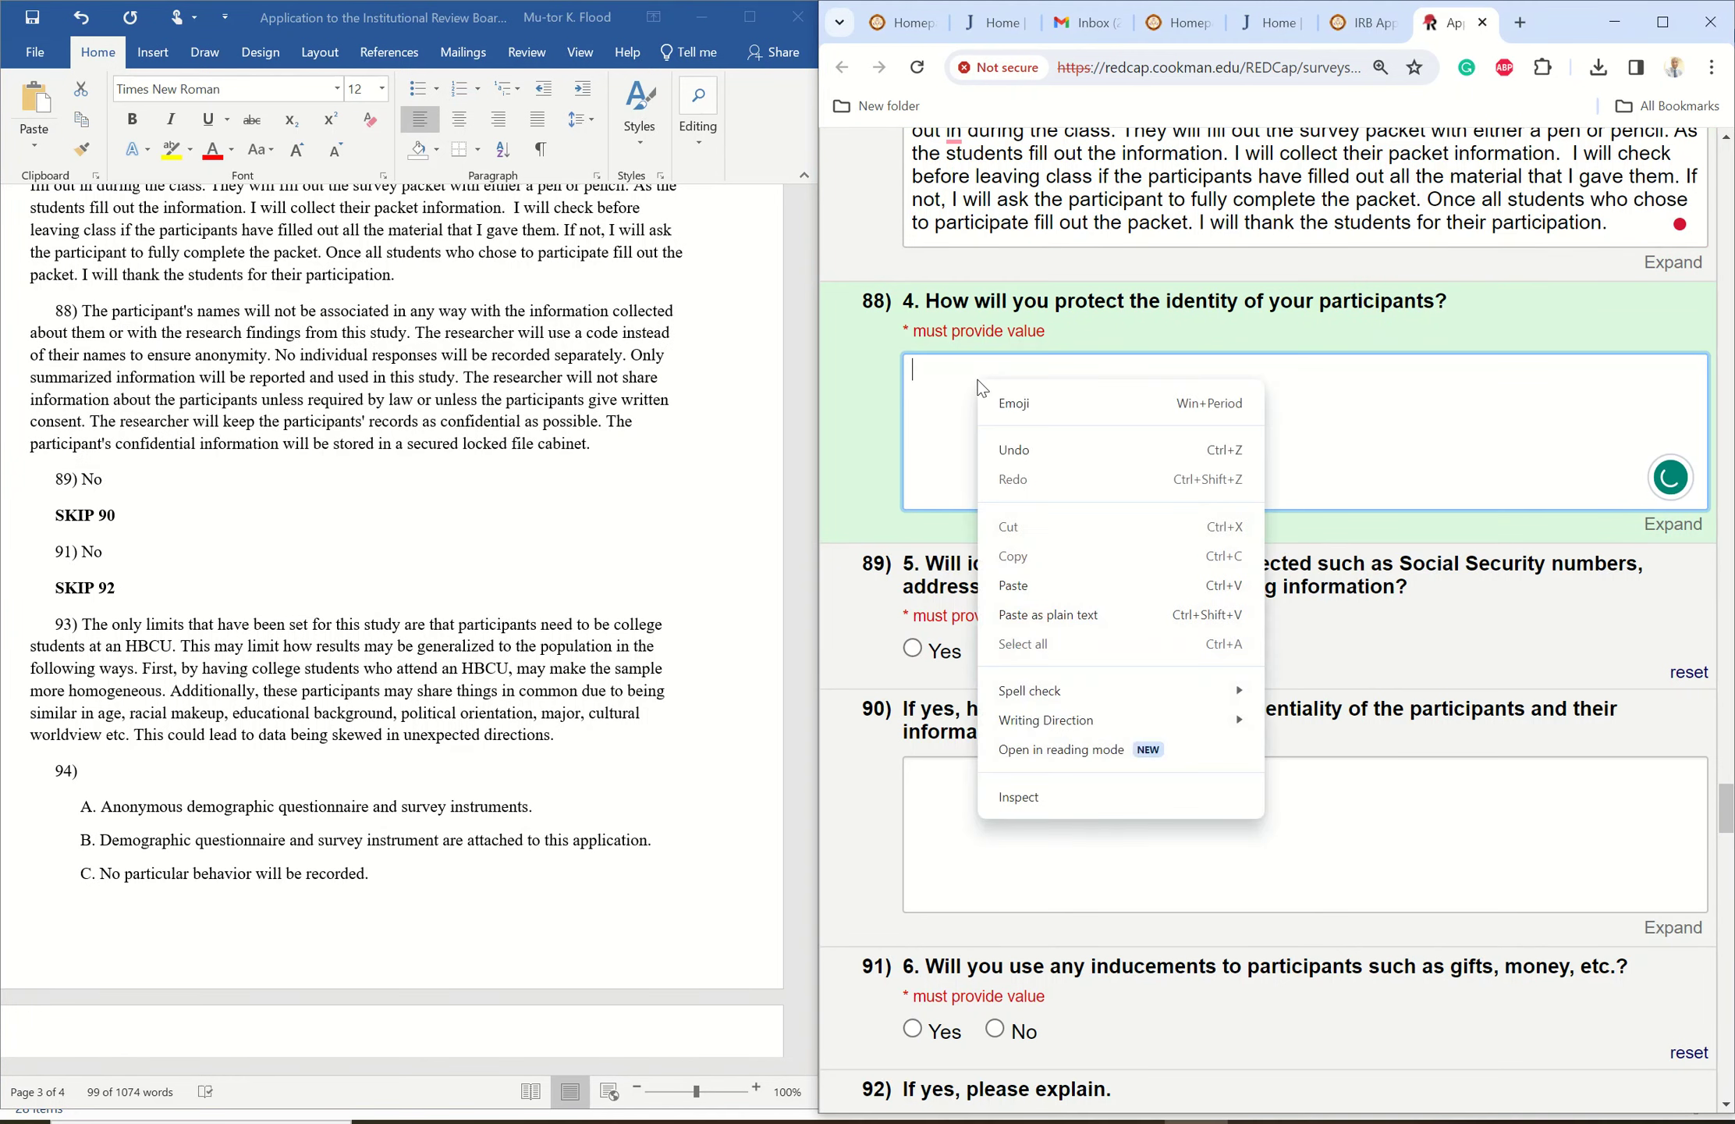
{"action": "left_click", "coordinate": [1038, 587]}
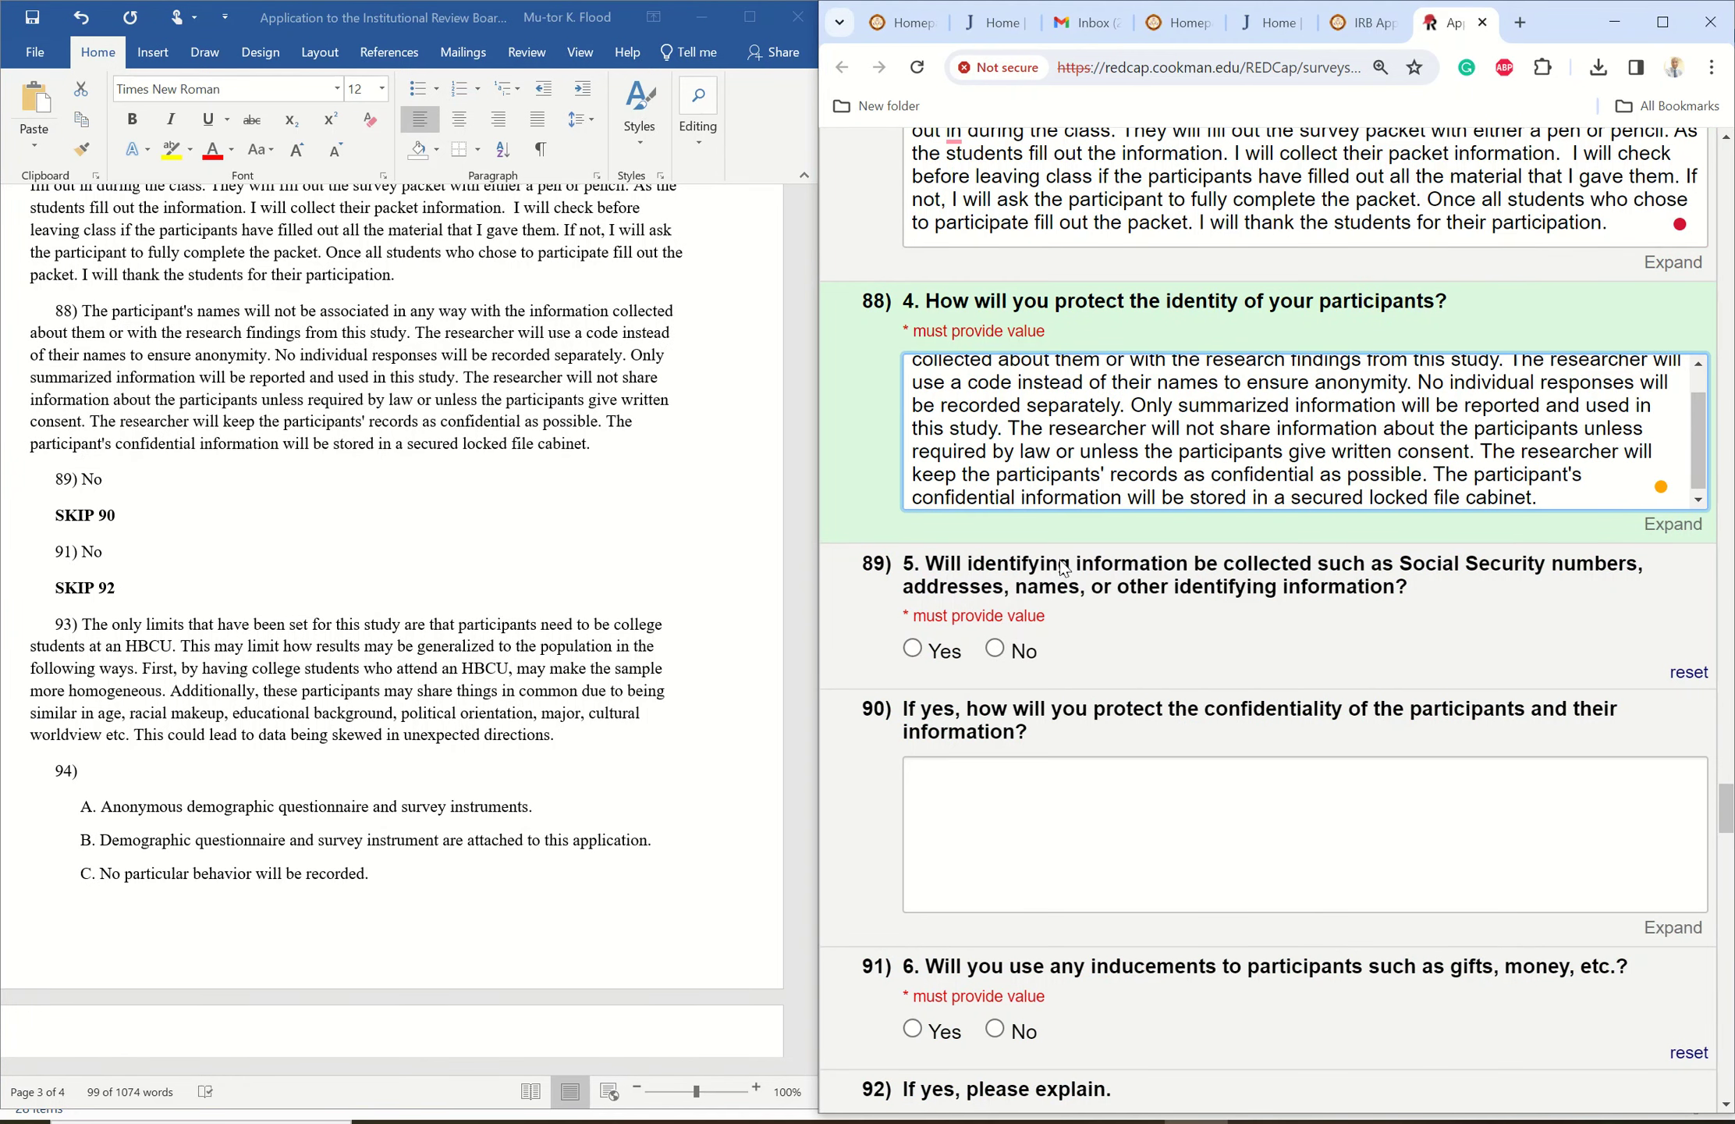
- Answer No to collecting identifying information in question 89
{"action": "left_click_drag", "start_coordinate": [1696, 410], "coordinate": [1699, 383]}
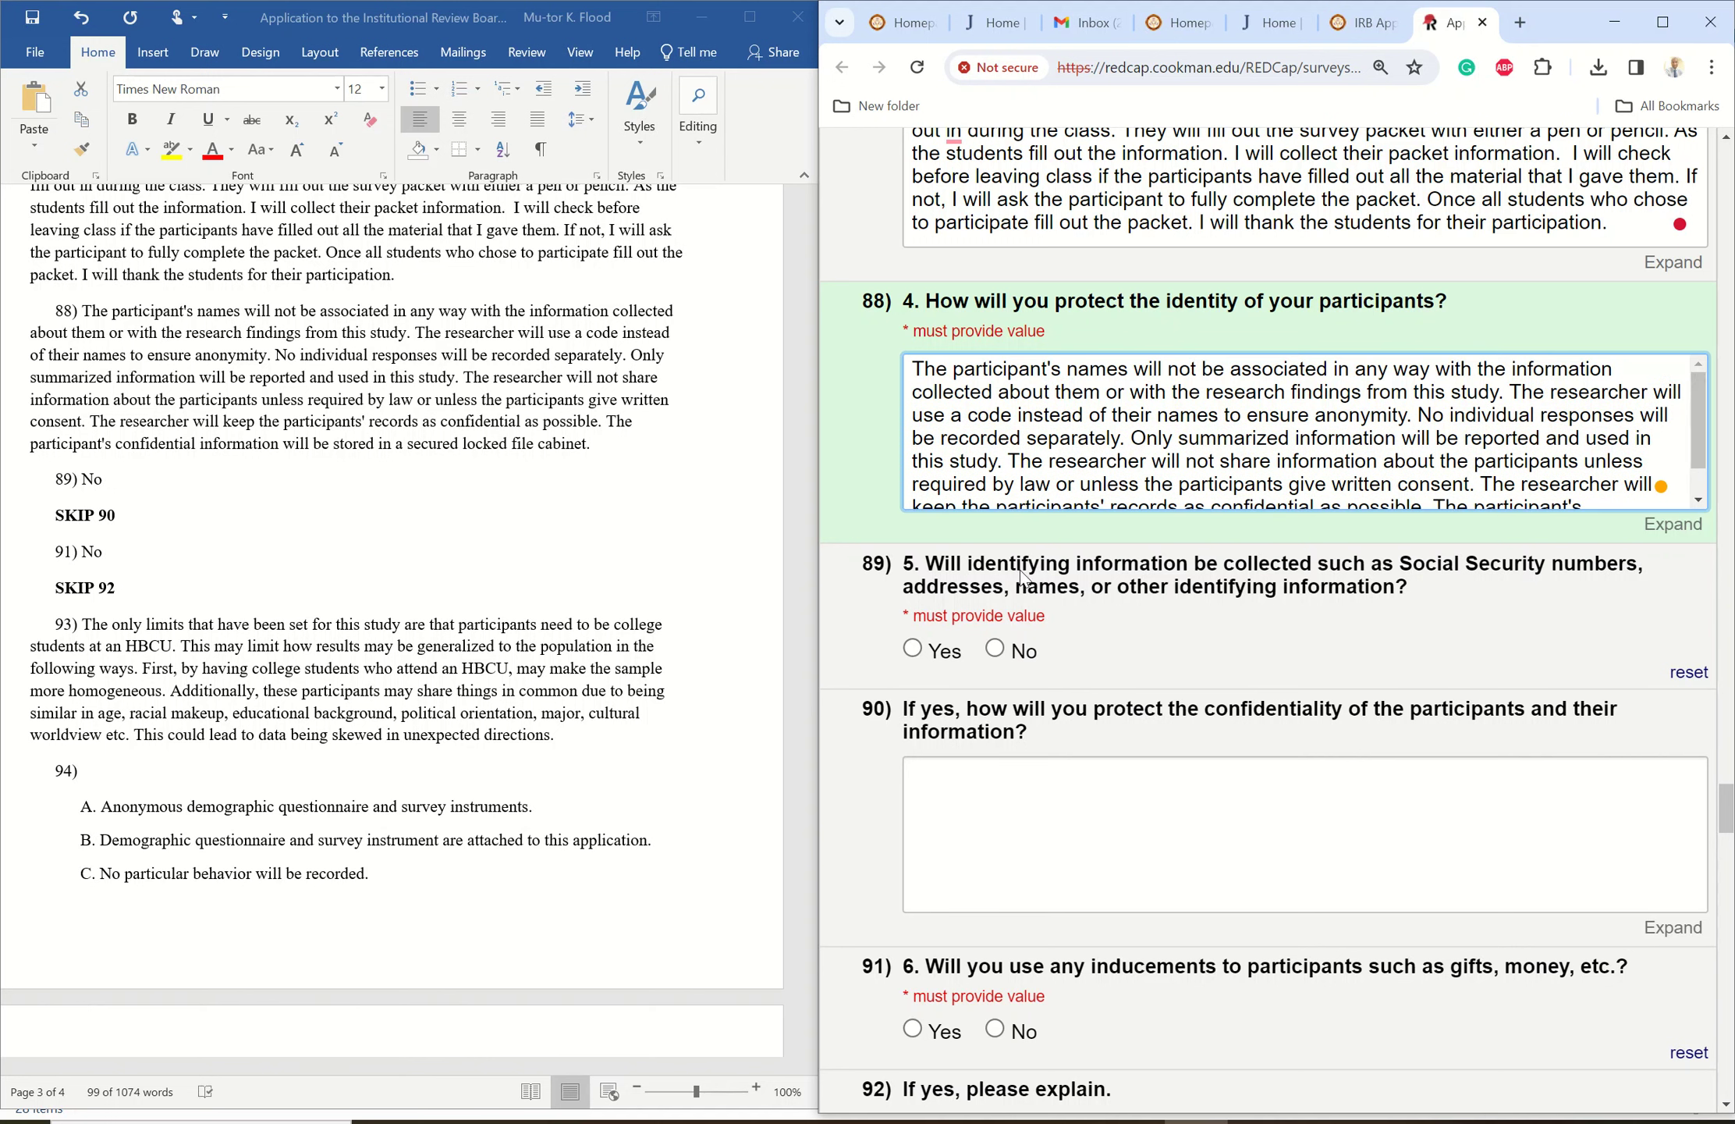
{"action": "left_click", "coordinate": [995, 649]}
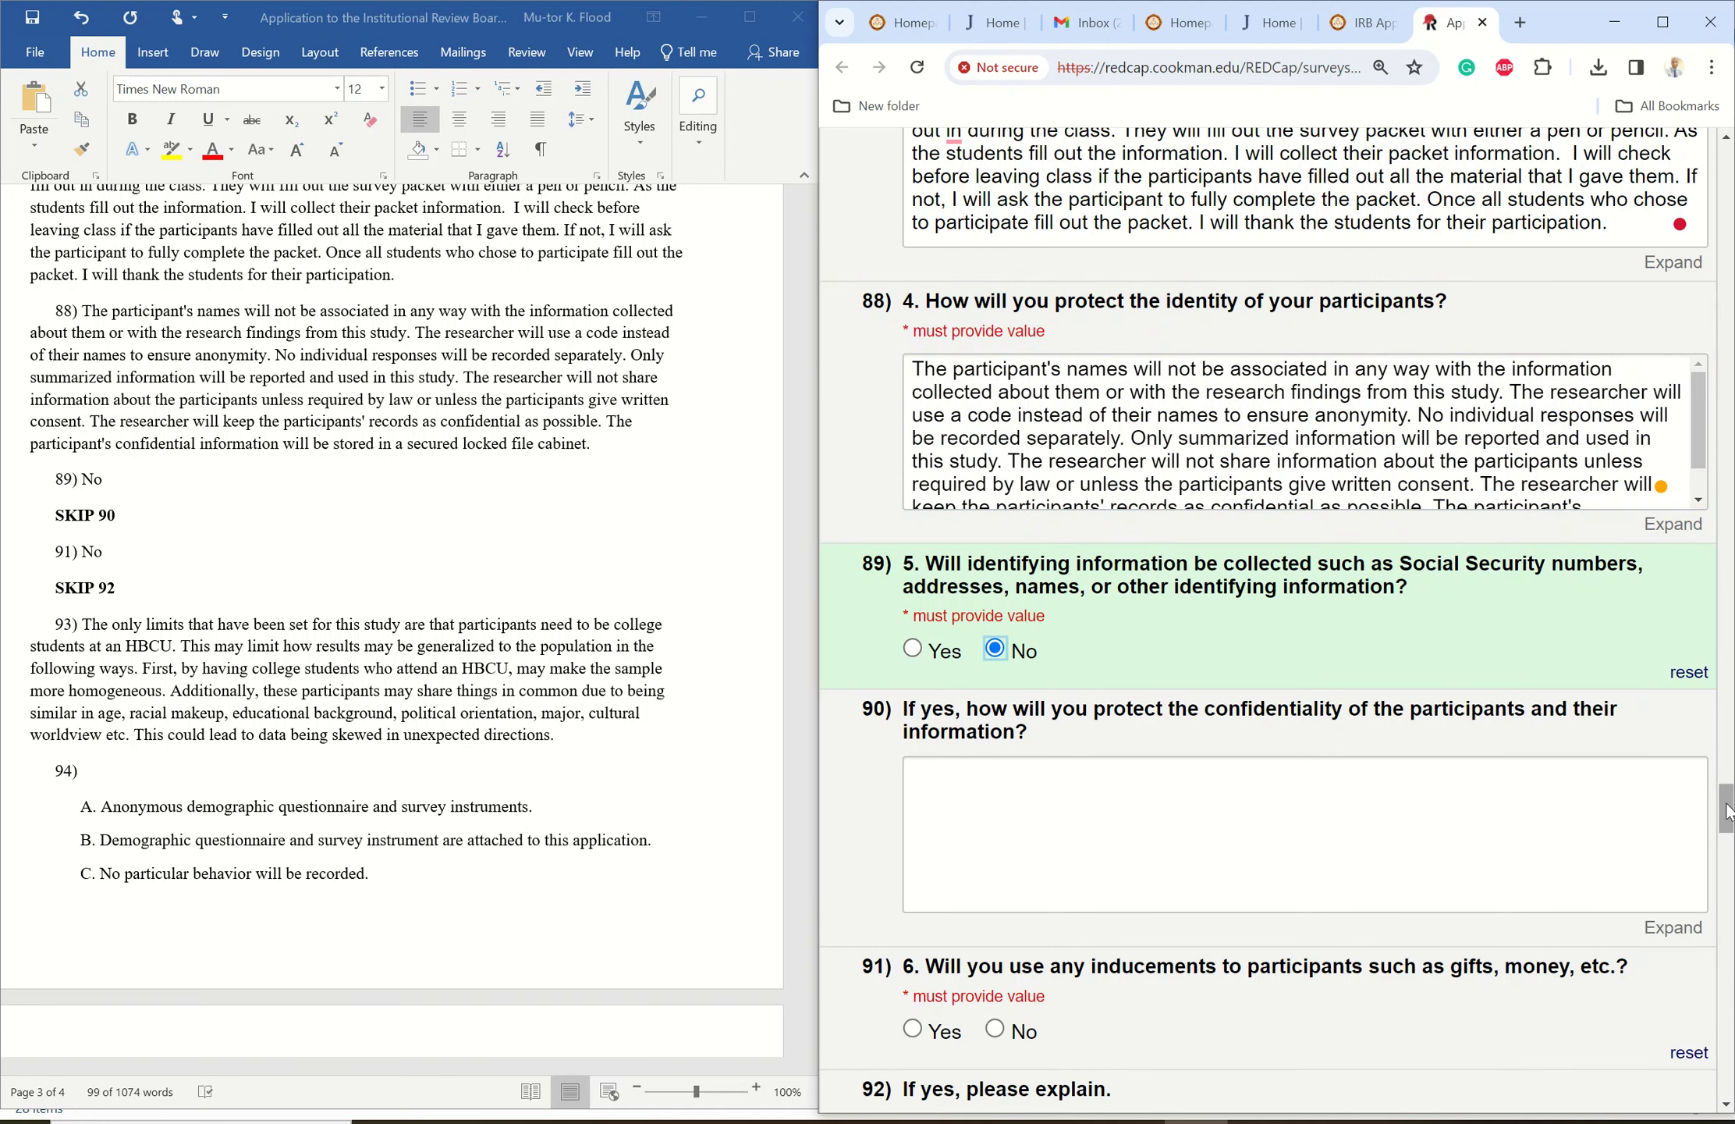
{"action": "left_click_drag", "start_coordinate": [1726, 812], "coordinate": [1724, 847]}
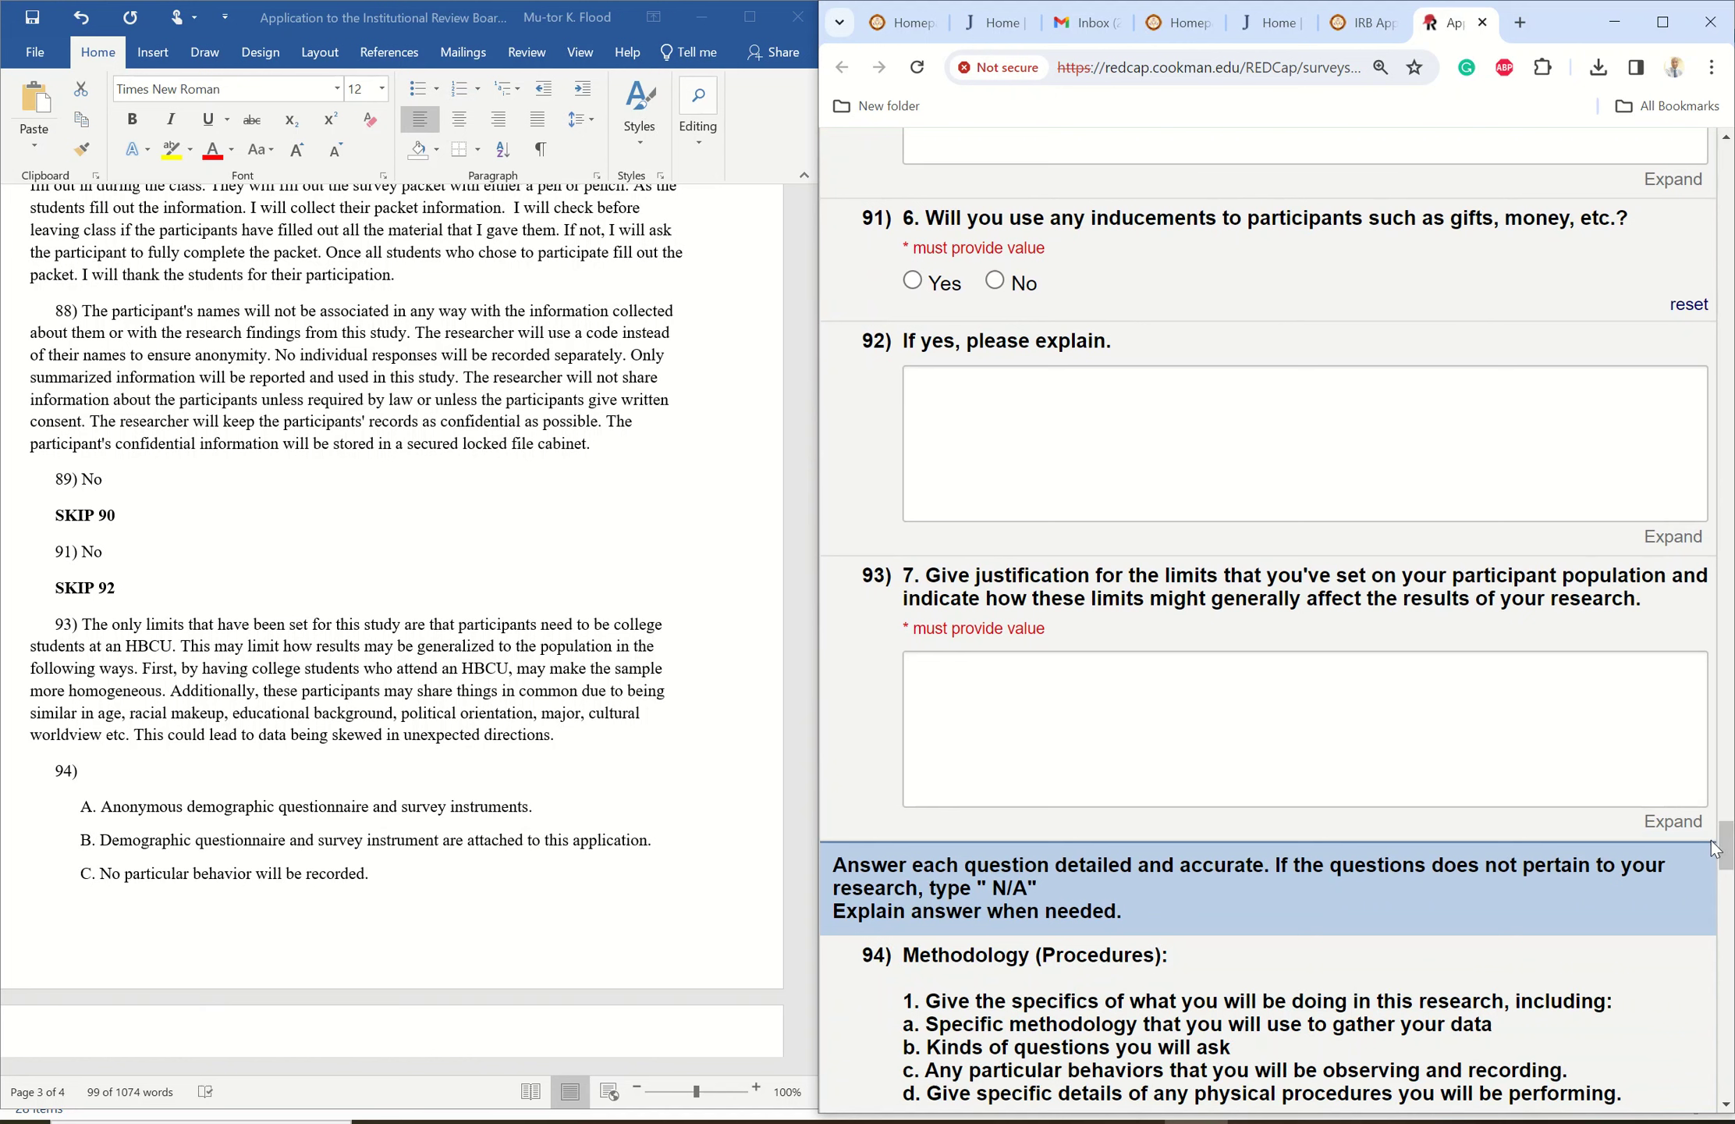
- Answer No to inducements in question 91 and paste the HBCU participant-limits justification into 93
{"action": "left_click", "coordinate": [995, 285]}
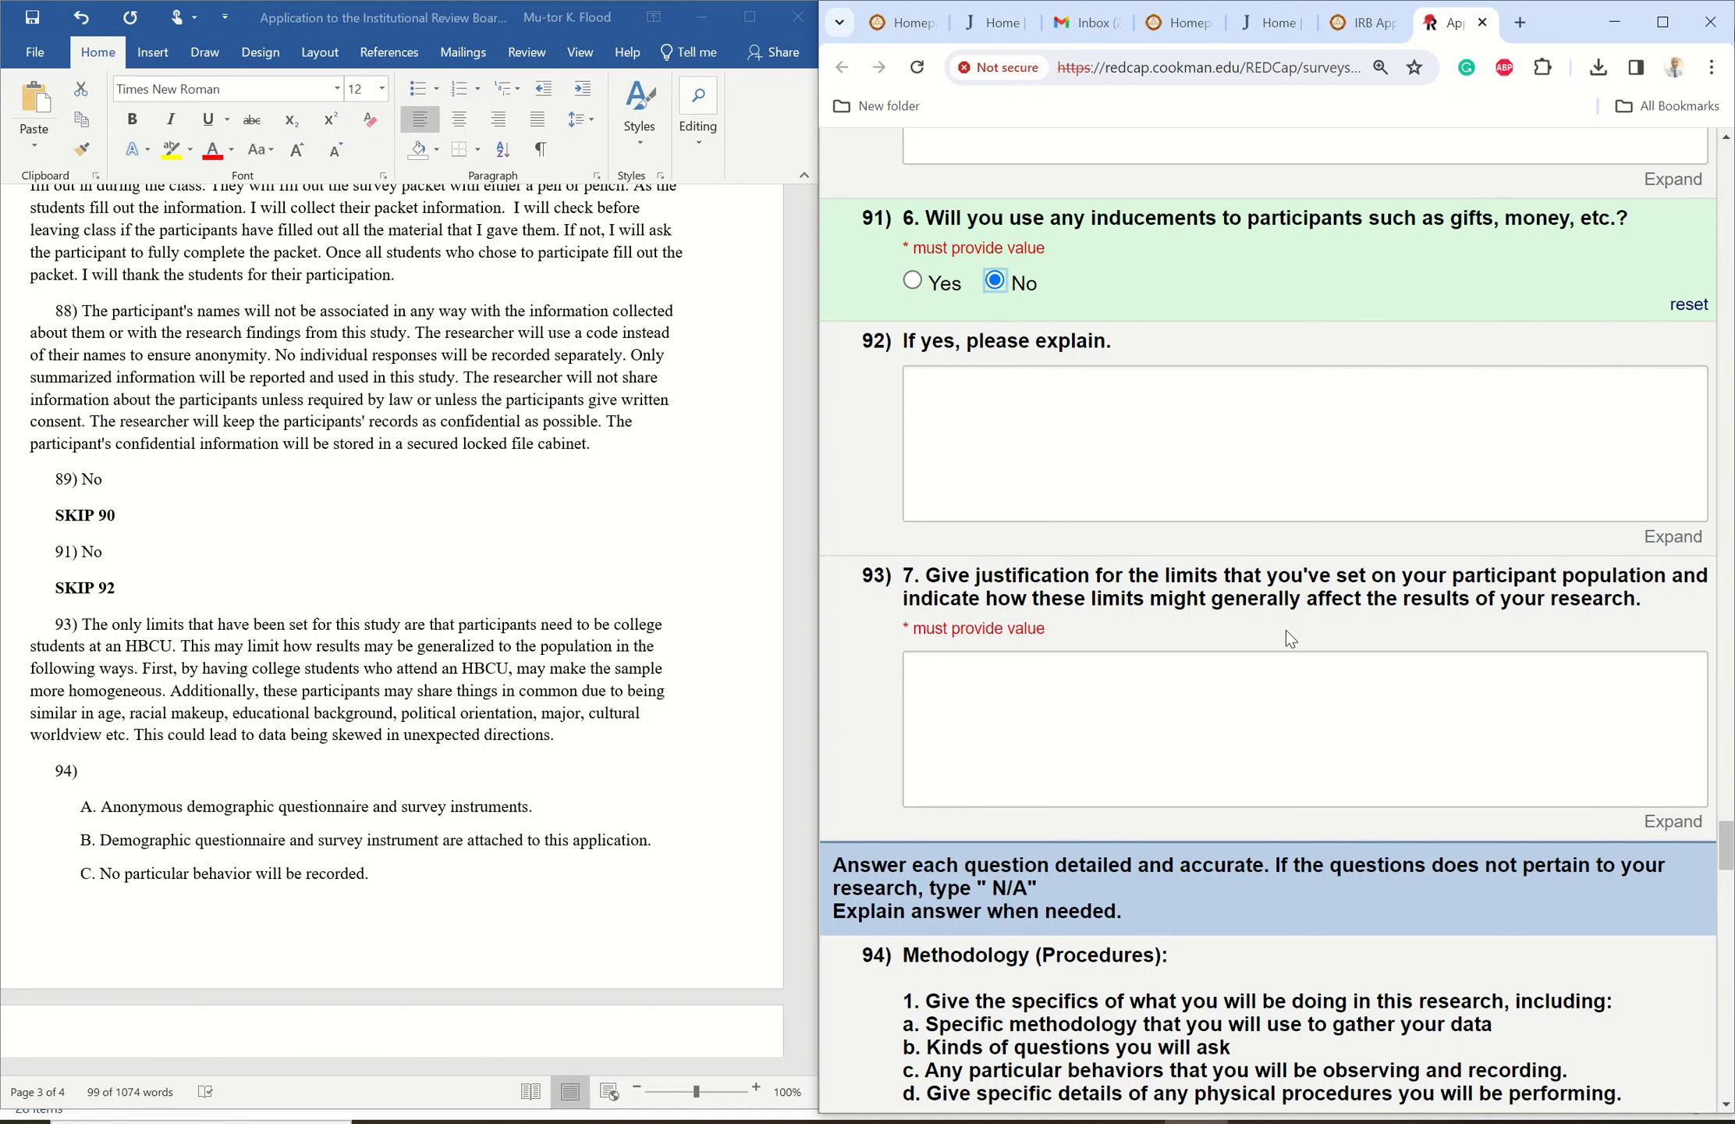
{"action": "key", "text": "alt+Tab"}
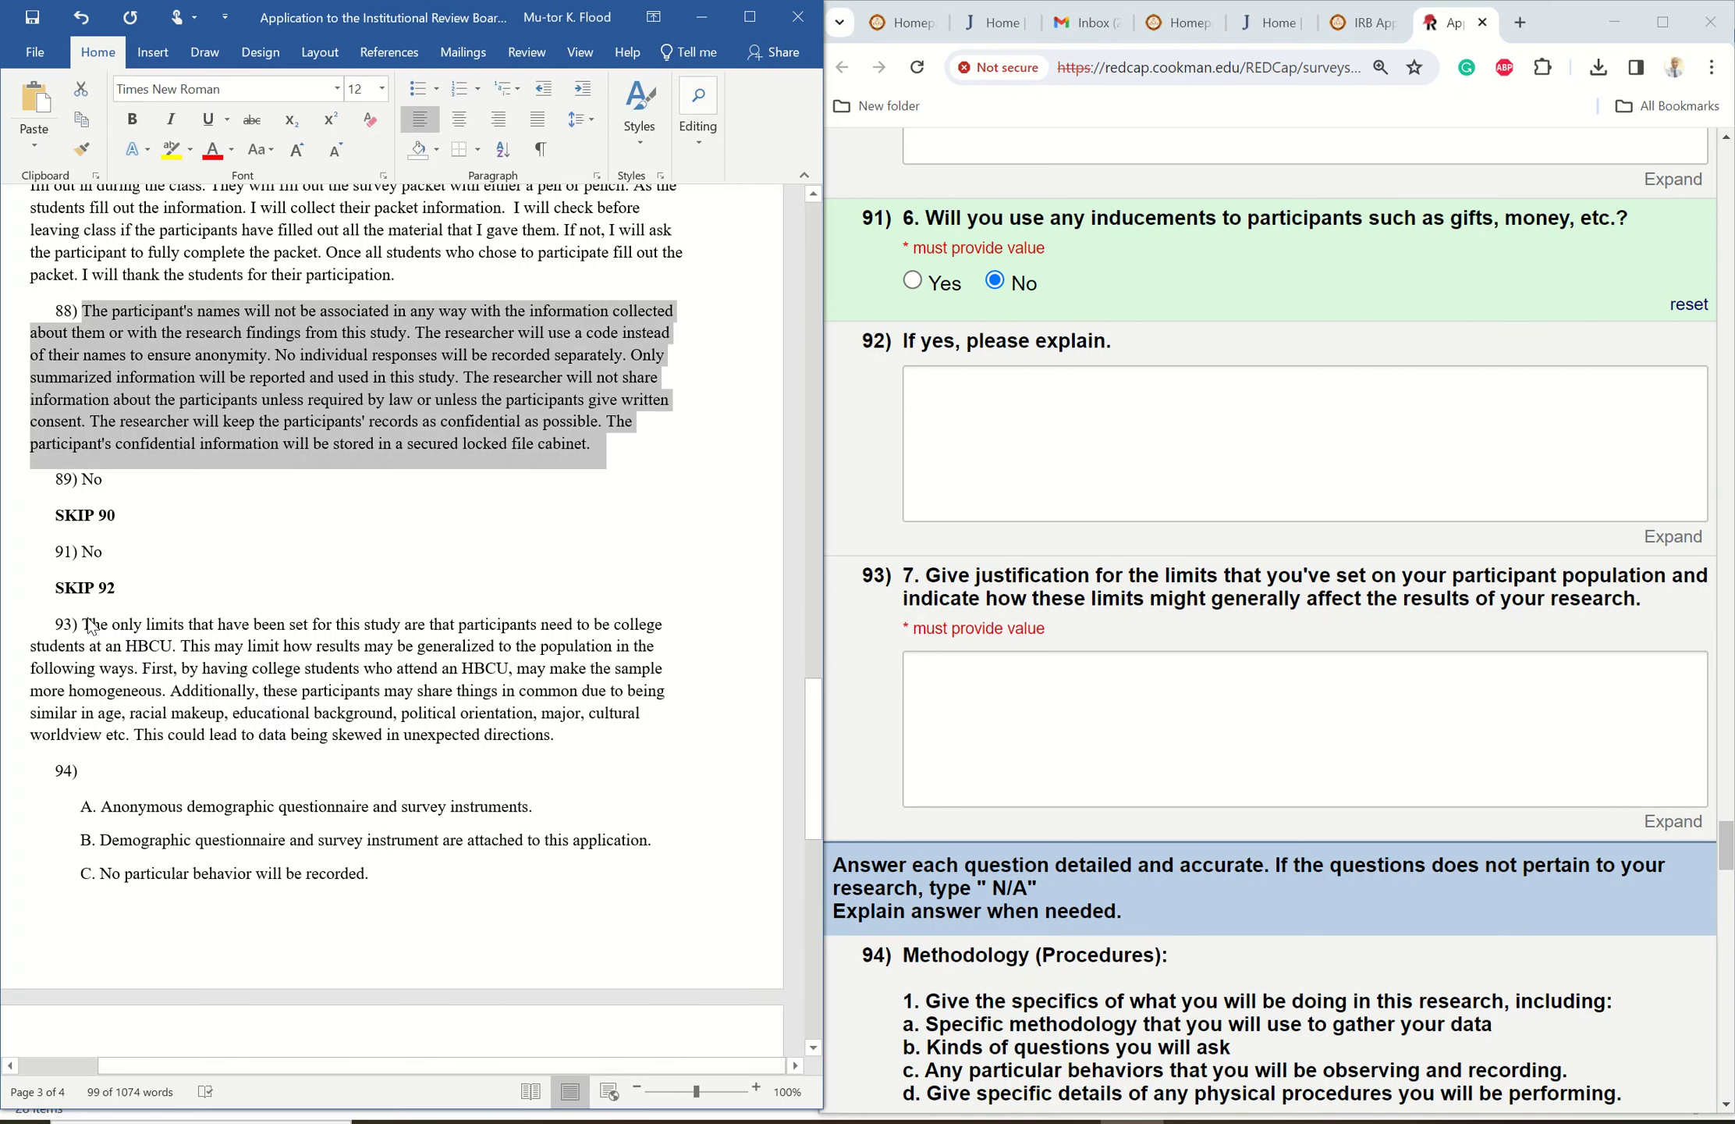
{"action": "left_click_drag", "start_coordinate": [84, 624], "coordinate": [587, 738]}
{"action": "right_click", "coordinate": [337, 664]}
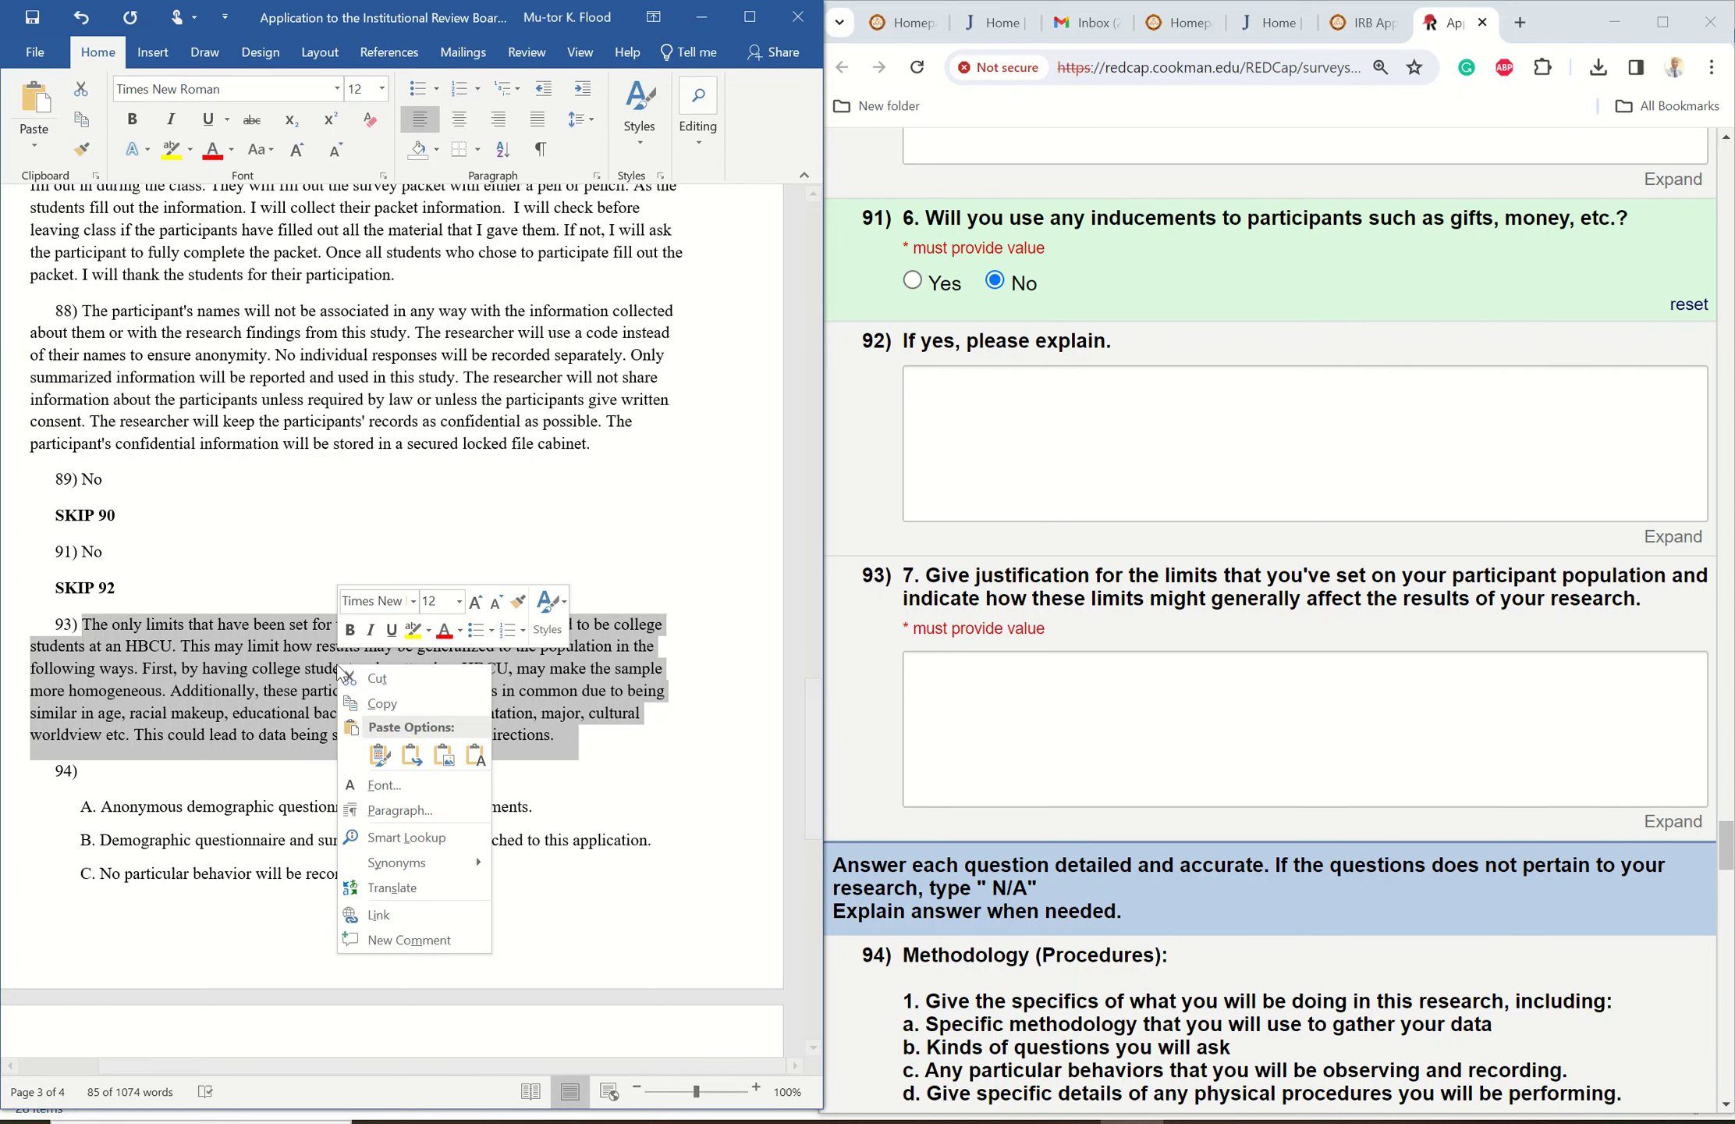
{"action": "left_click", "coordinate": [390, 704]}
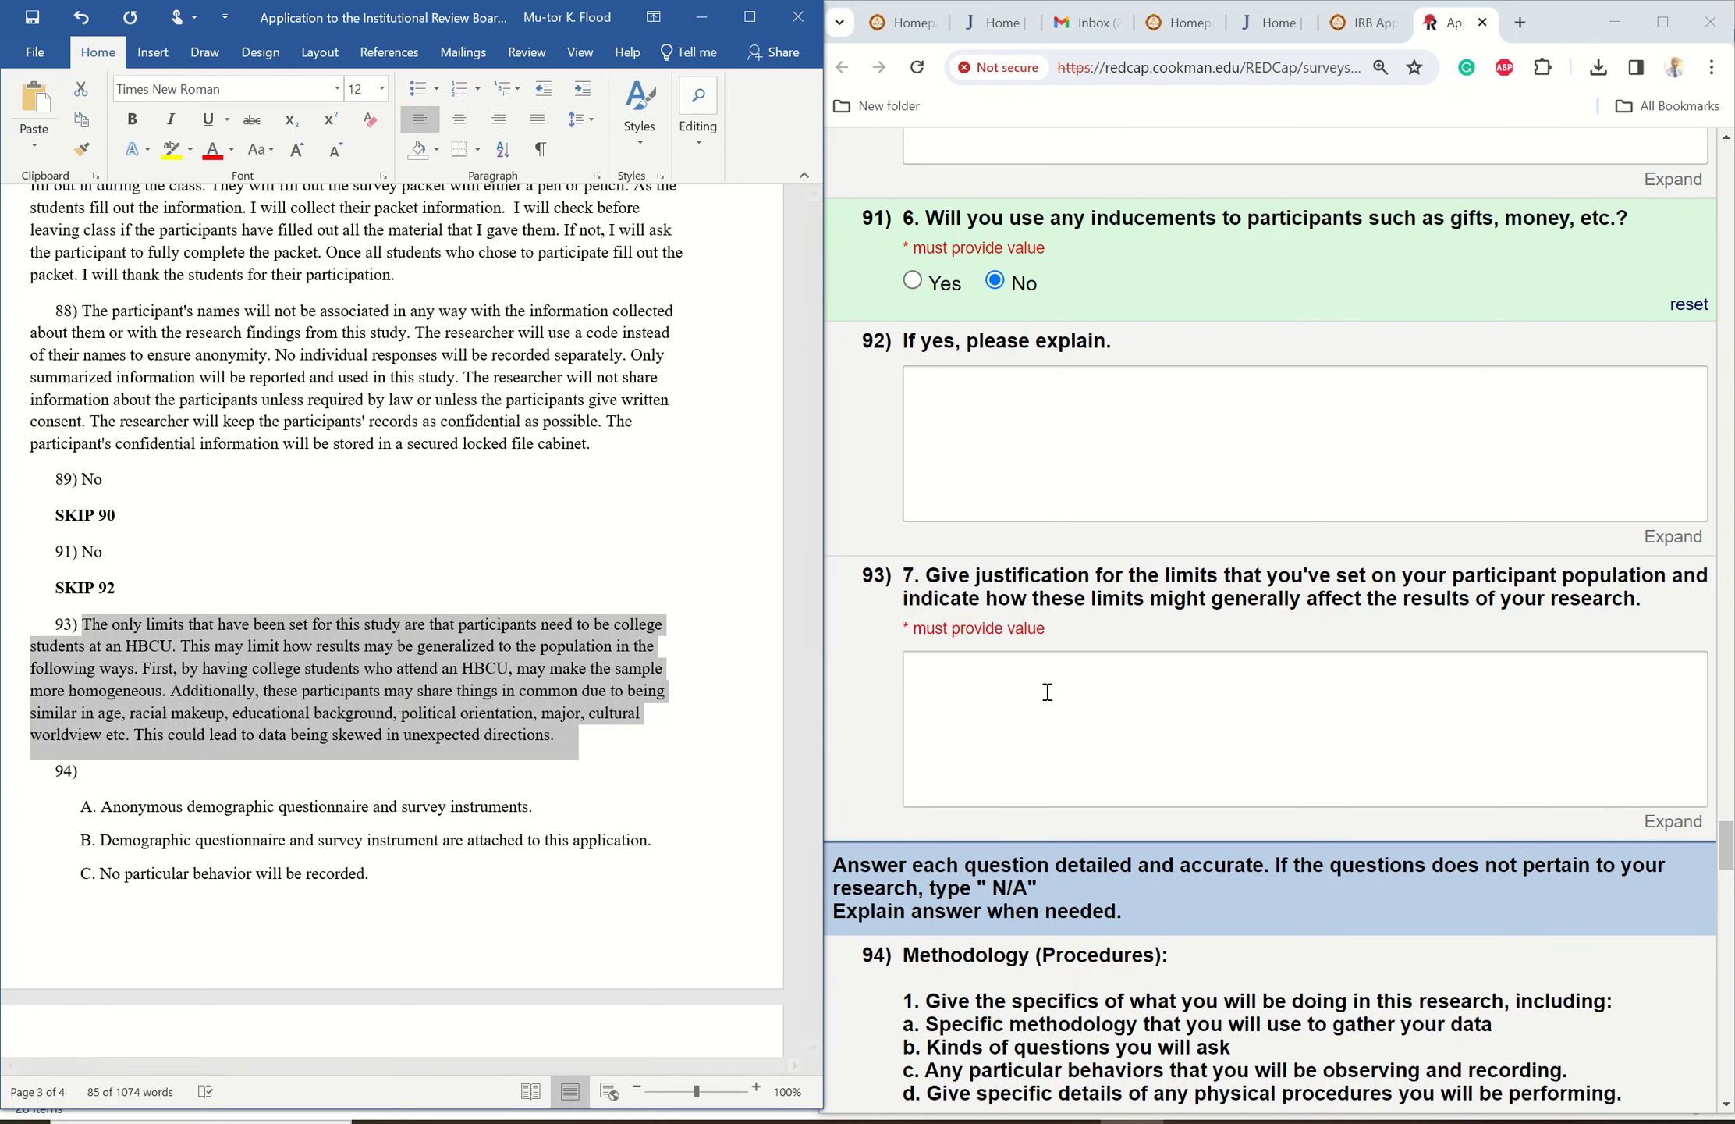
{"action": "left_click", "coordinate": [988, 662]}
{"action": "right_click", "coordinate": [988, 663]}
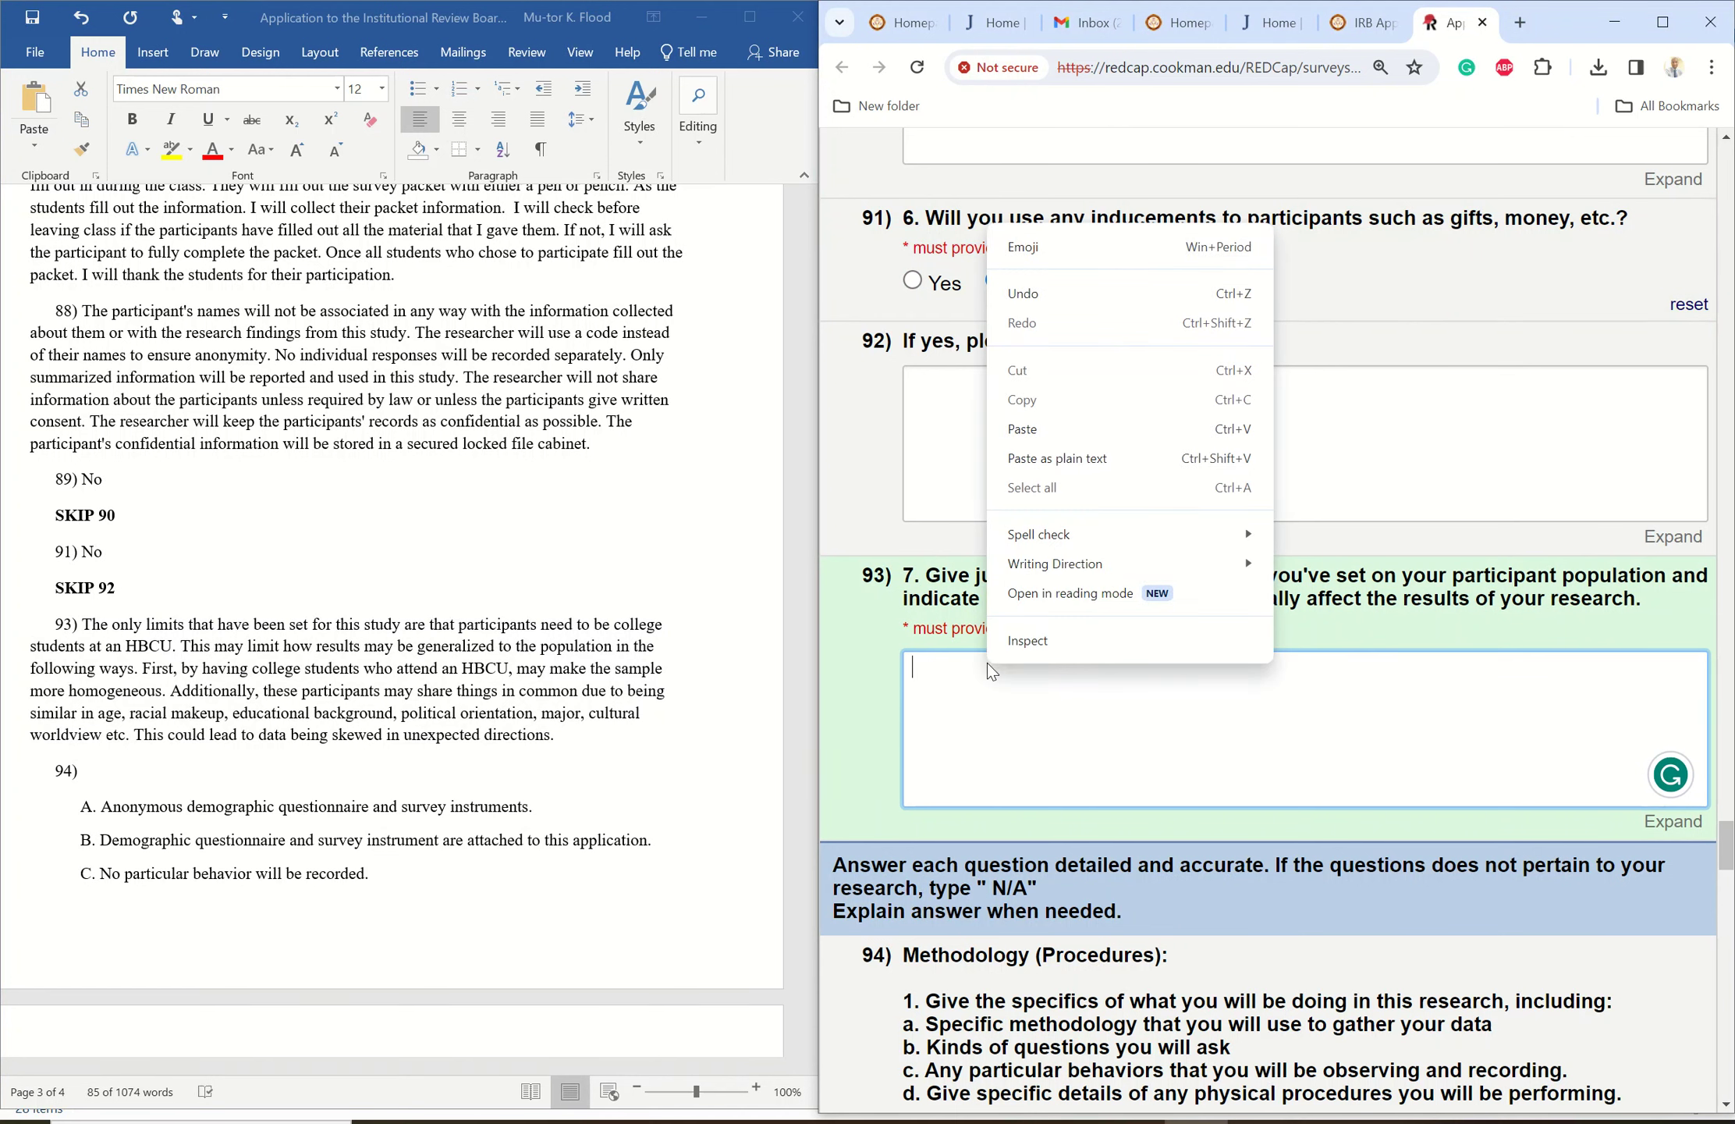
{"action": "left_click", "coordinate": [1034, 432]}
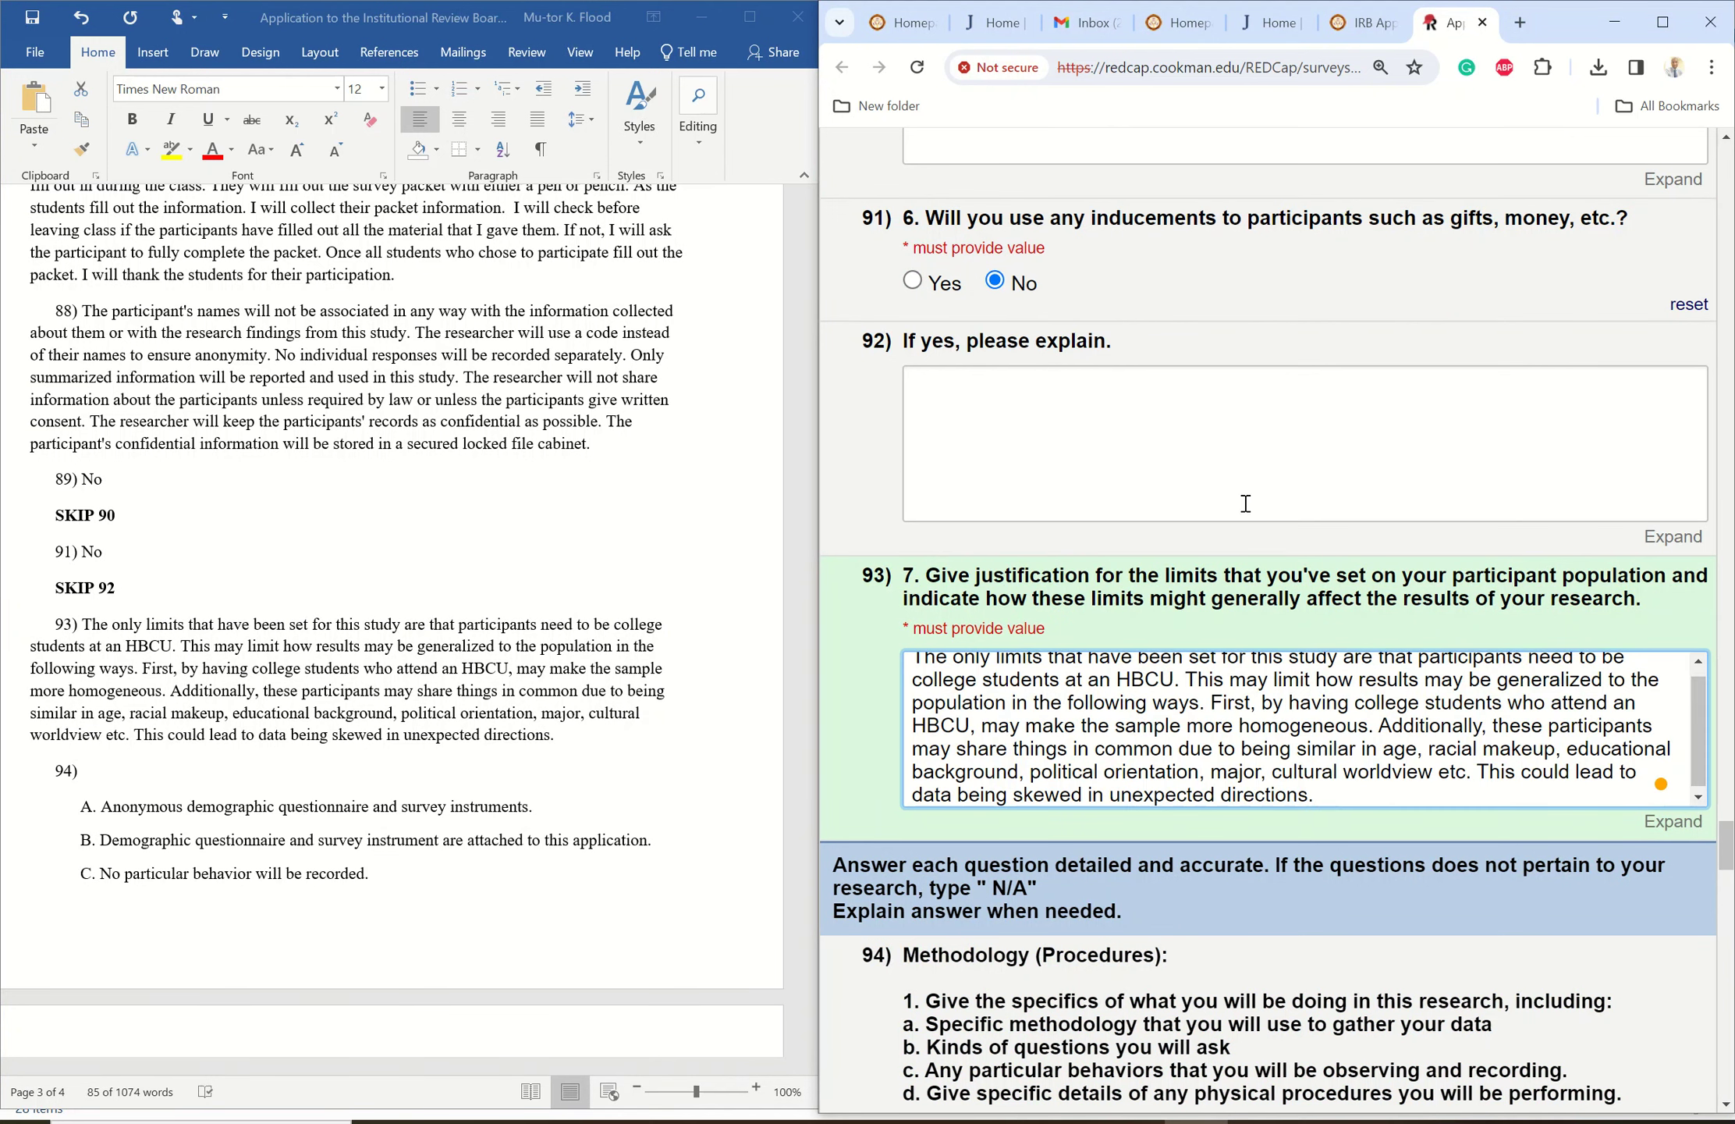
{"action": "left_click_drag", "start_coordinate": [1700, 724], "coordinate": [1693, 641]}
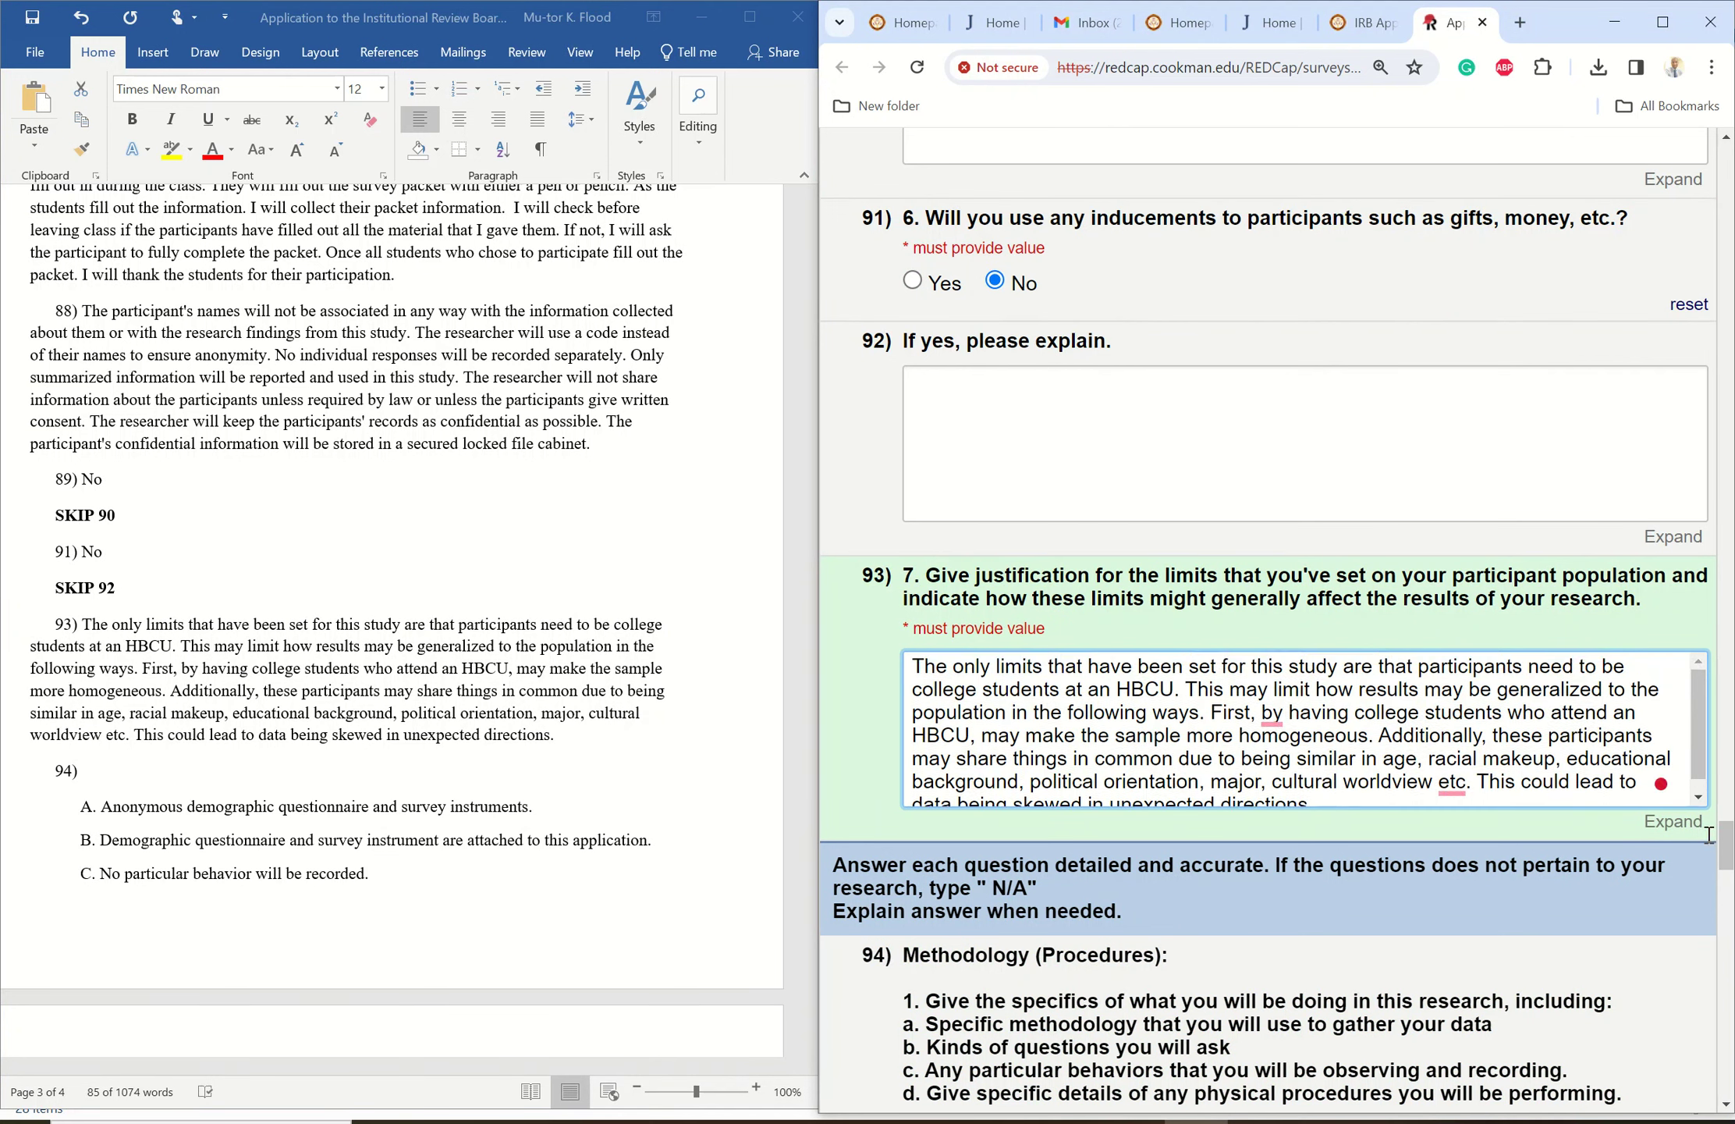
{"action": "left_click_drag", "start_coordinate": [1728, 848], "coordinate": [1713, 895]}
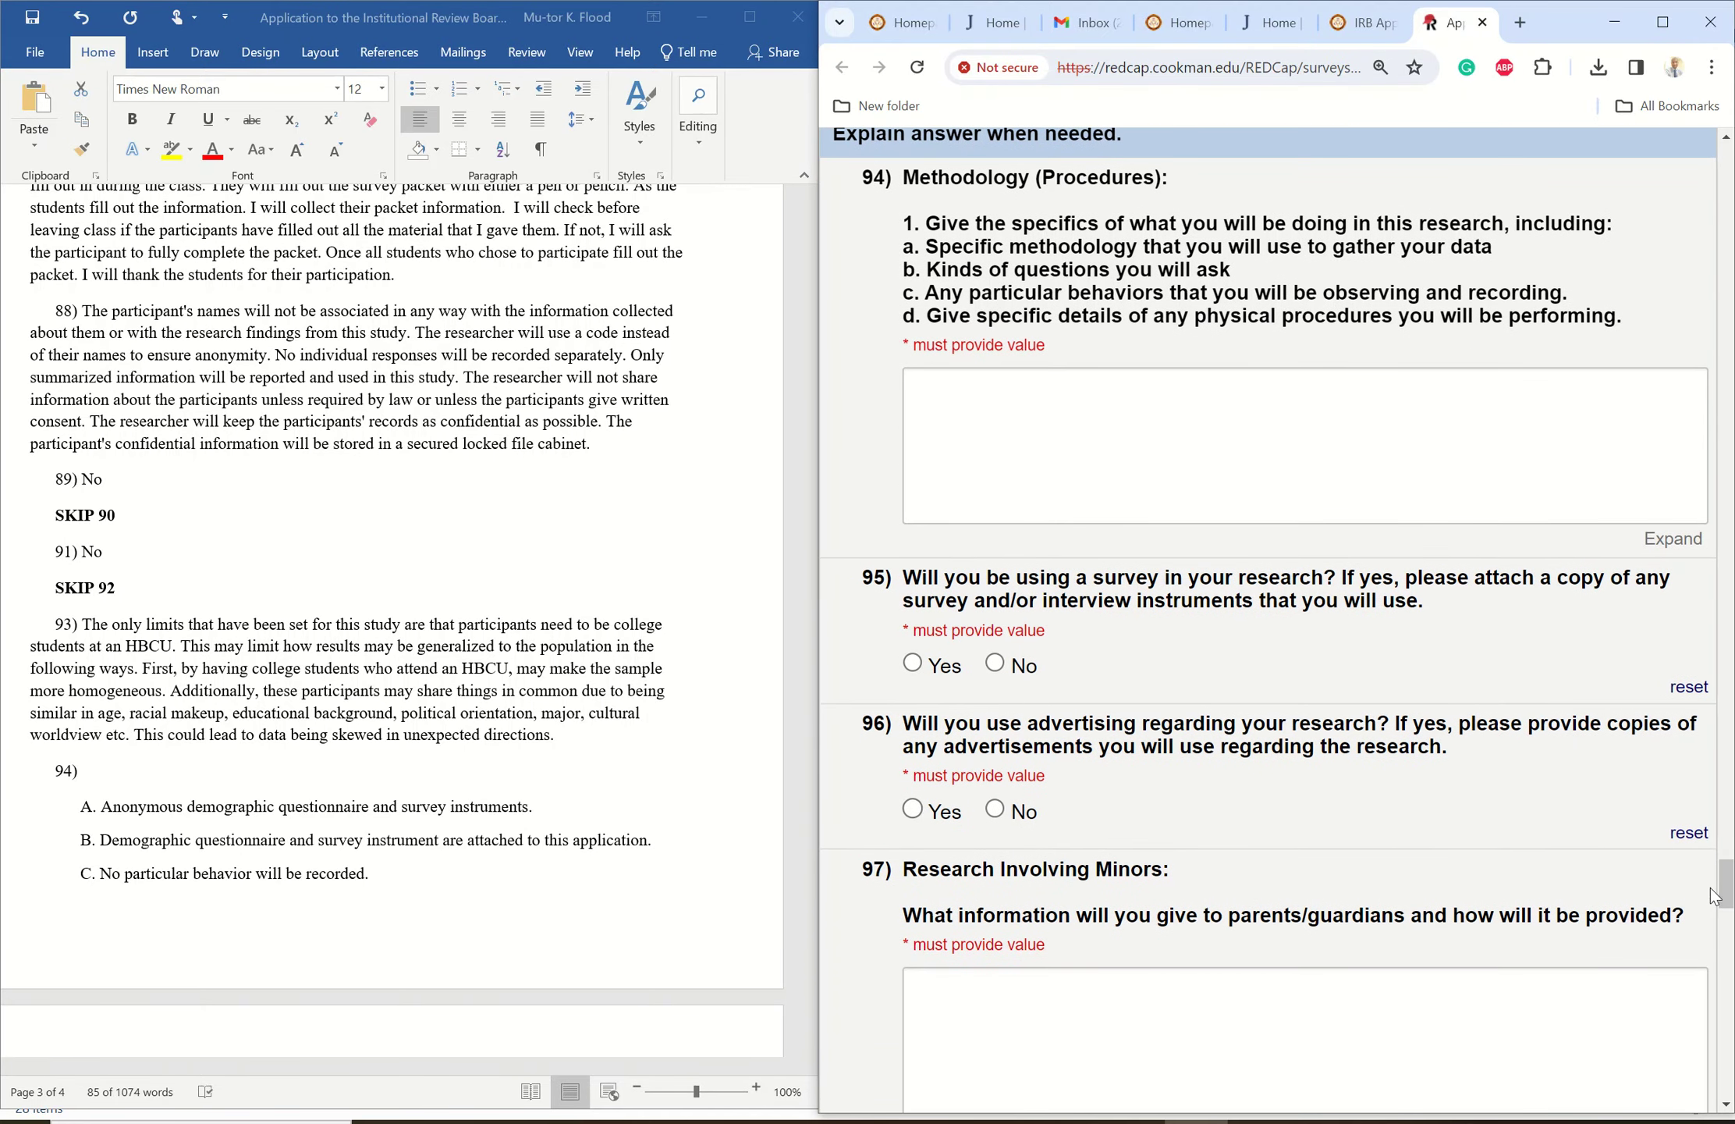
- Paste Word's answer lines A–D on instruments, attachments and procedures into question 94
{"action": "left_click", "coordinate": [103, 820]}
{"action": "left_click_drag", "start_coordinate": [104, 812], "coordinate": [353, 1018]}
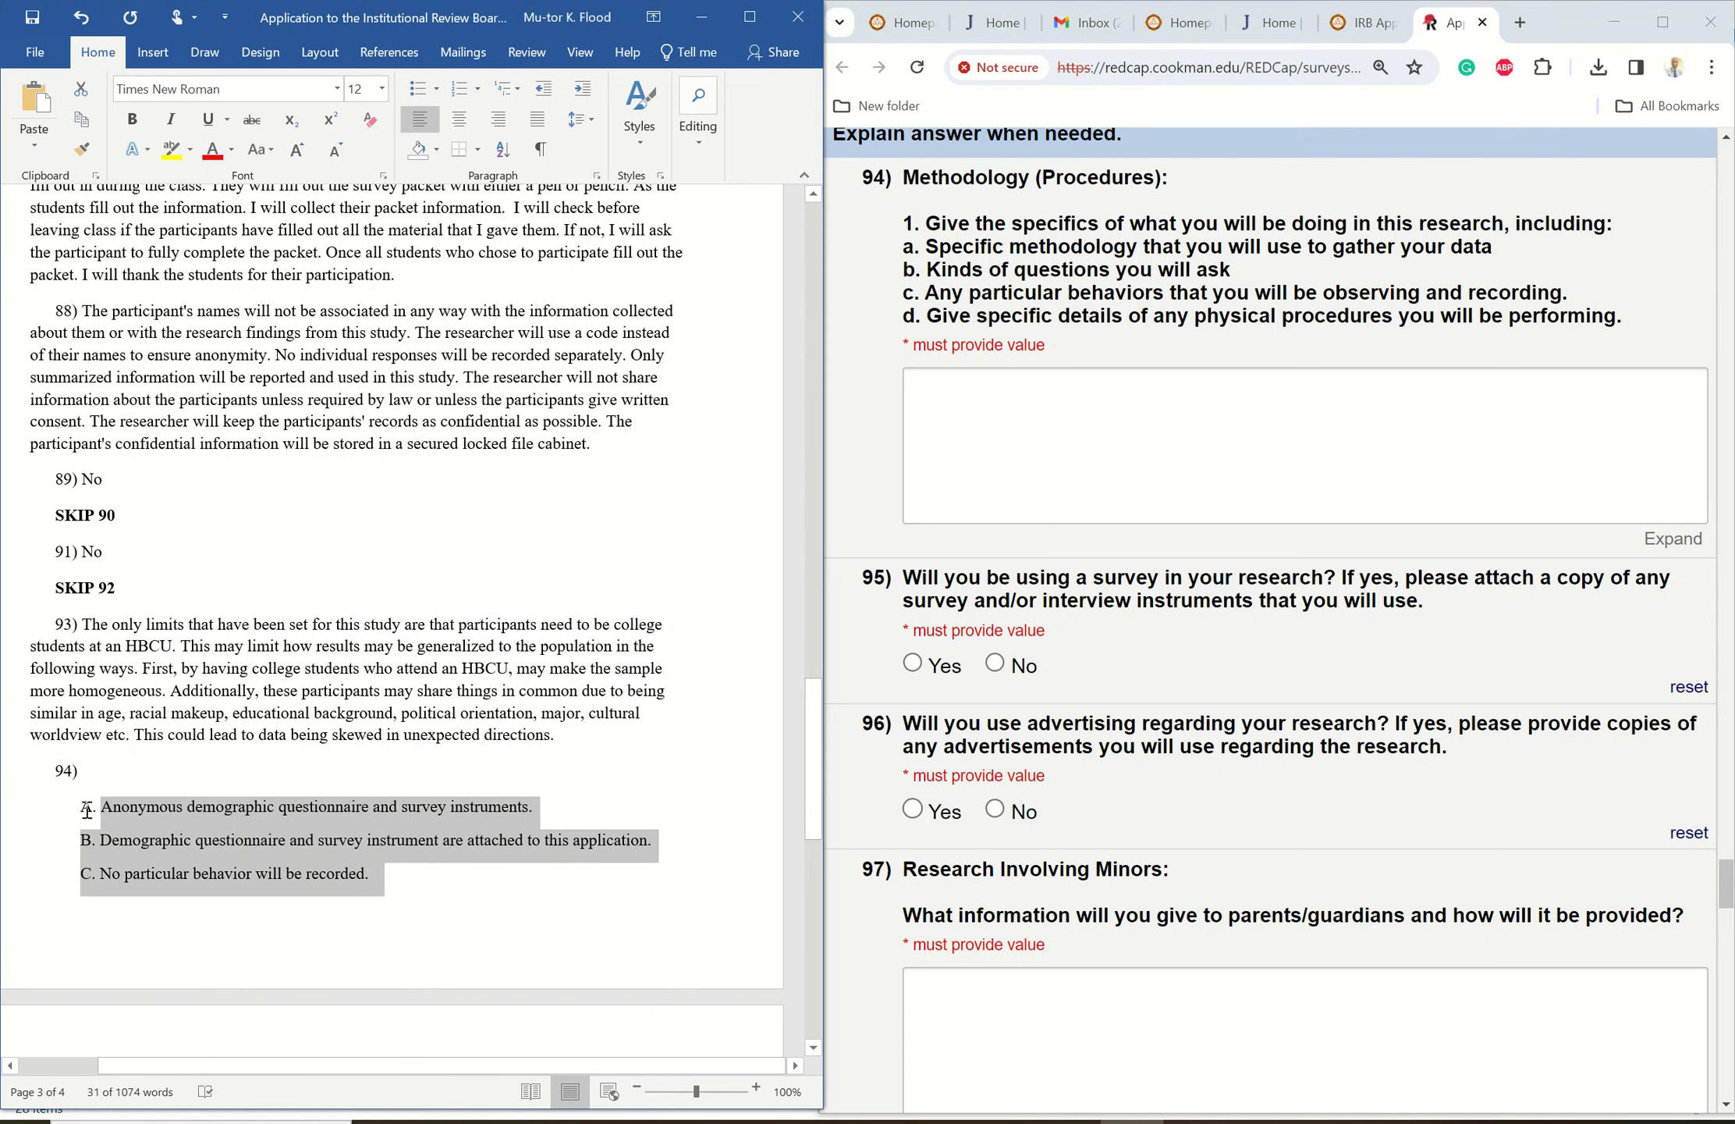
{"action": "left_click_drag", "start_coordinate": [85, 809], "coordinate": [476, 879]}
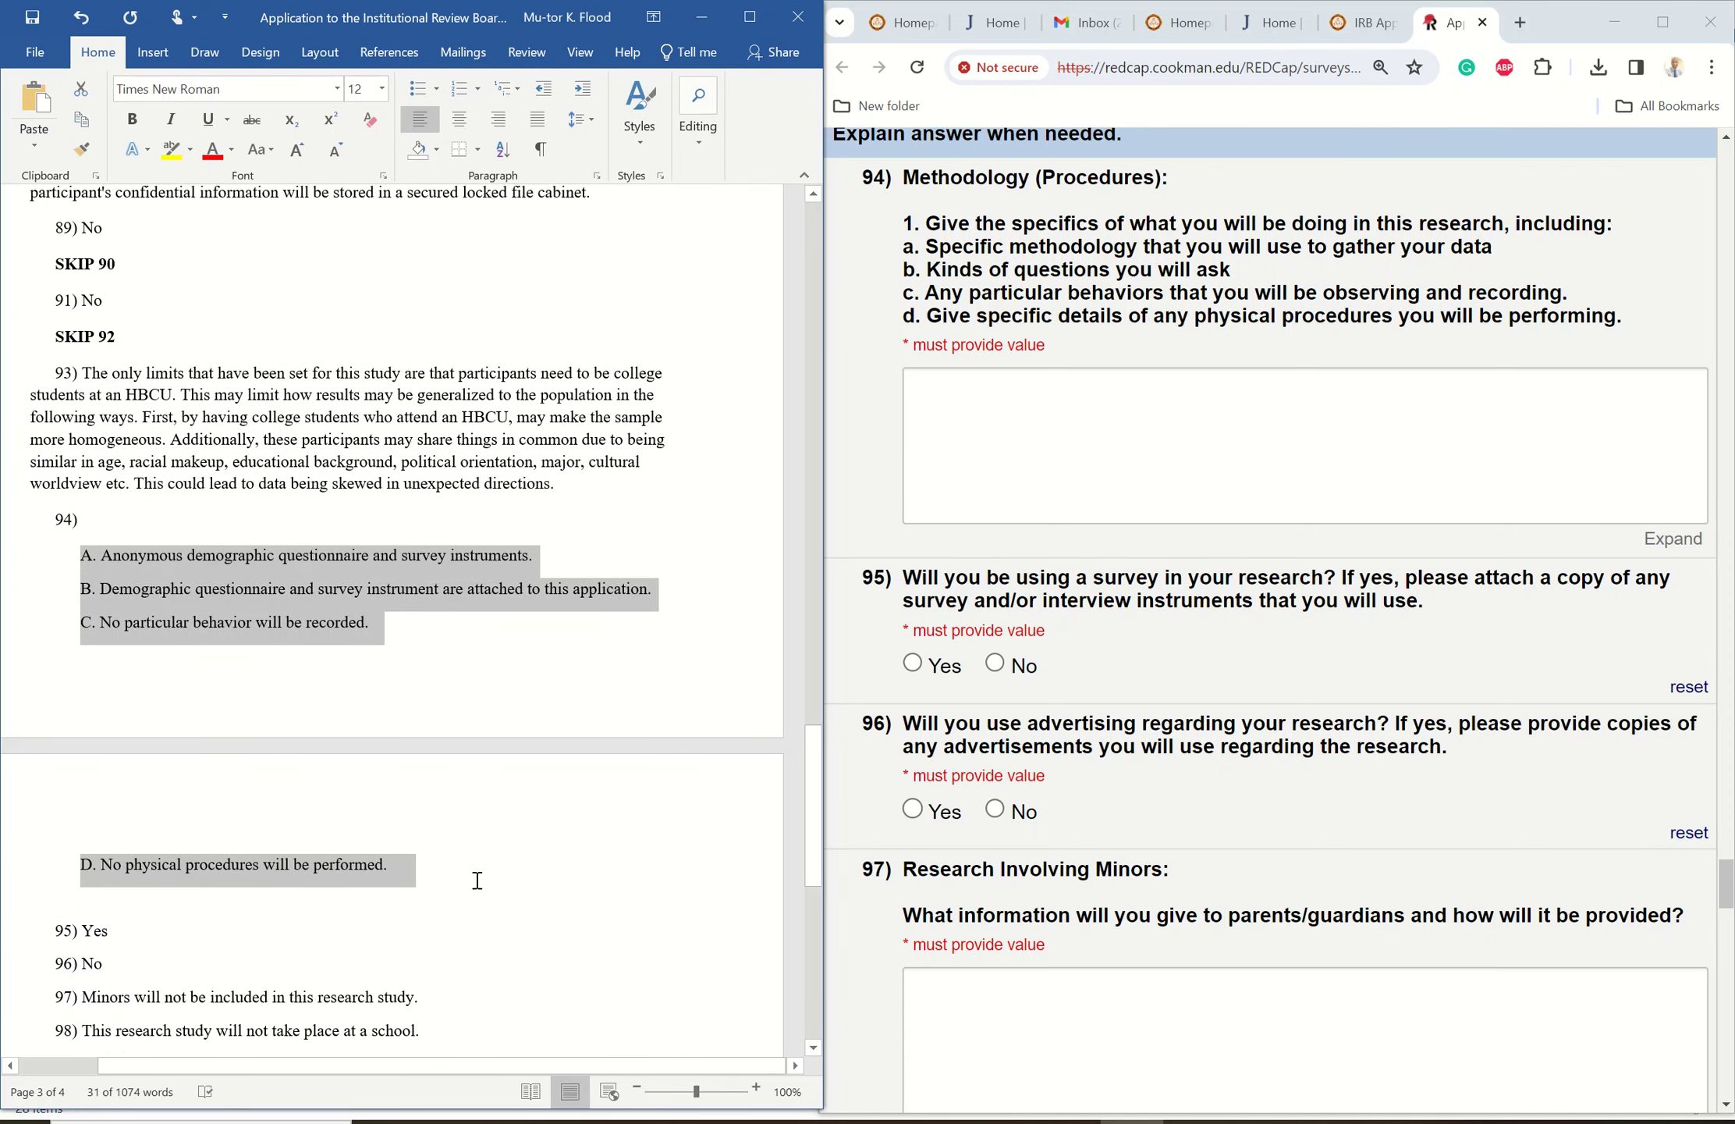
{"action": "right_click", "coordinate": [156, 575]}
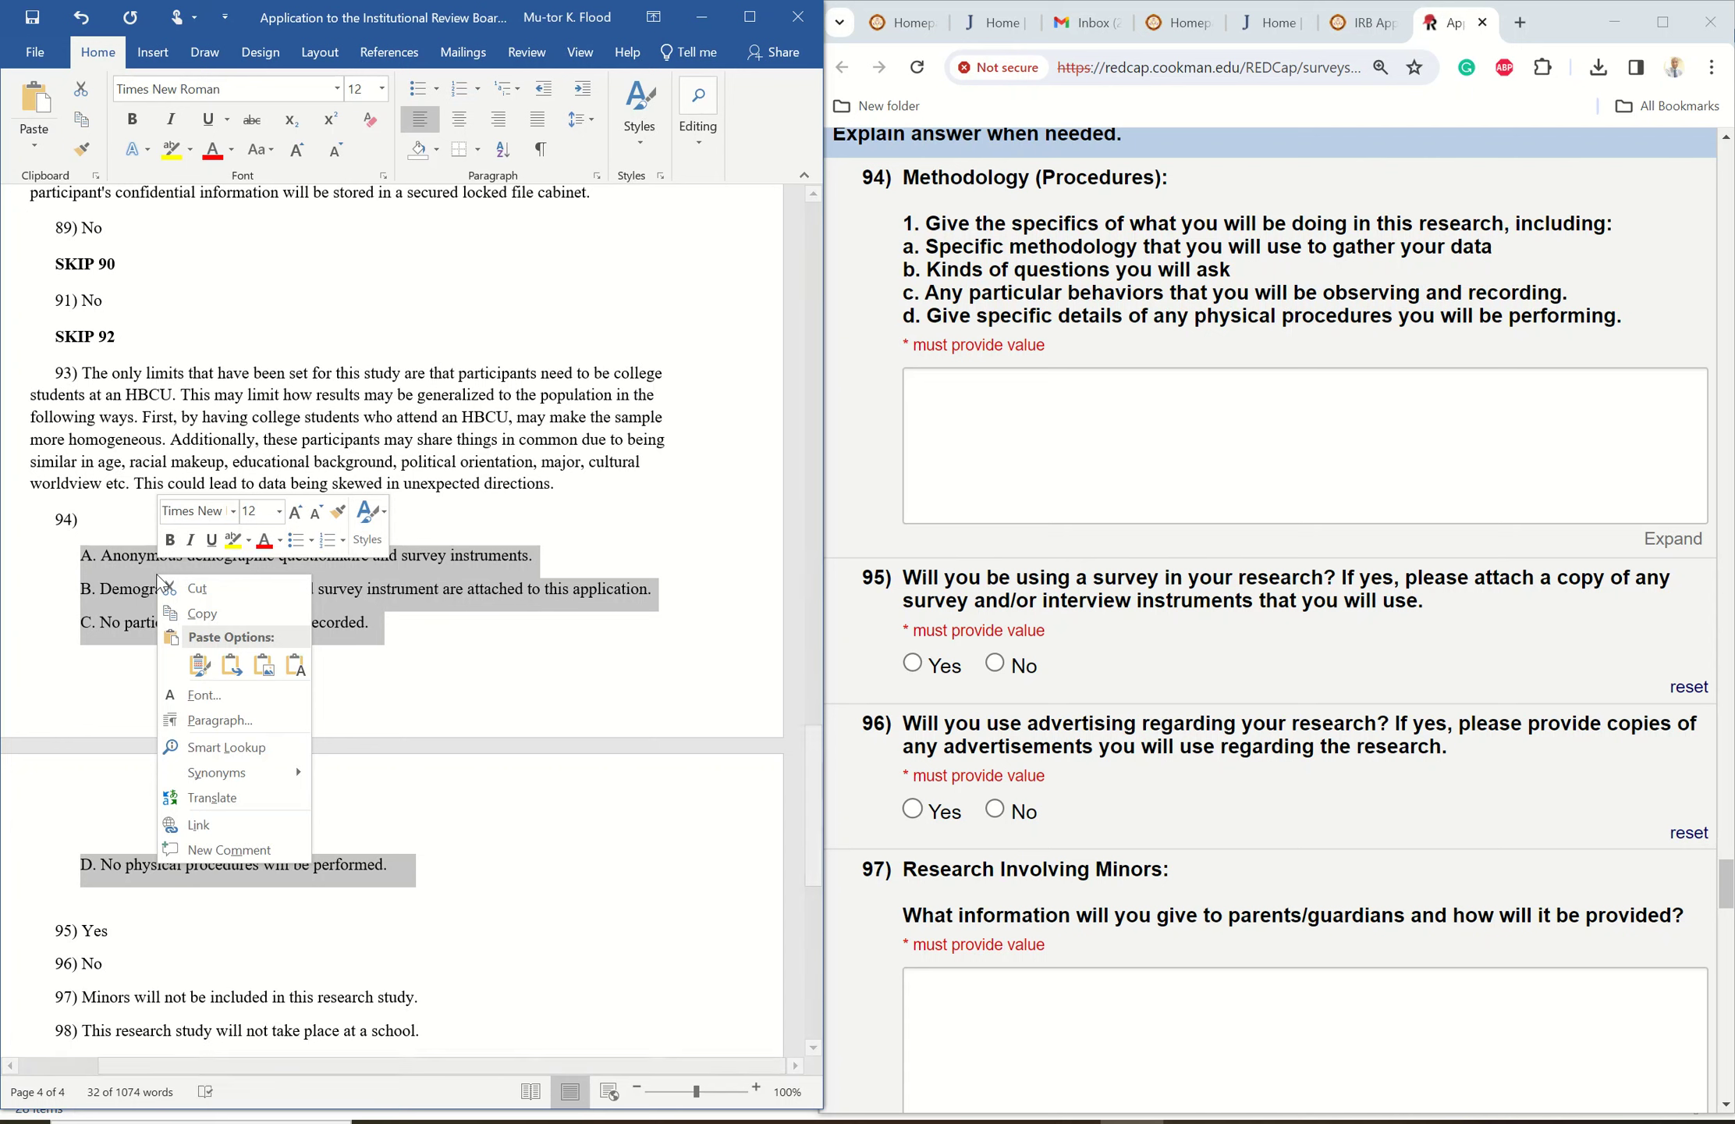
{"action": "left_click", "coordinate": [208, 612]}
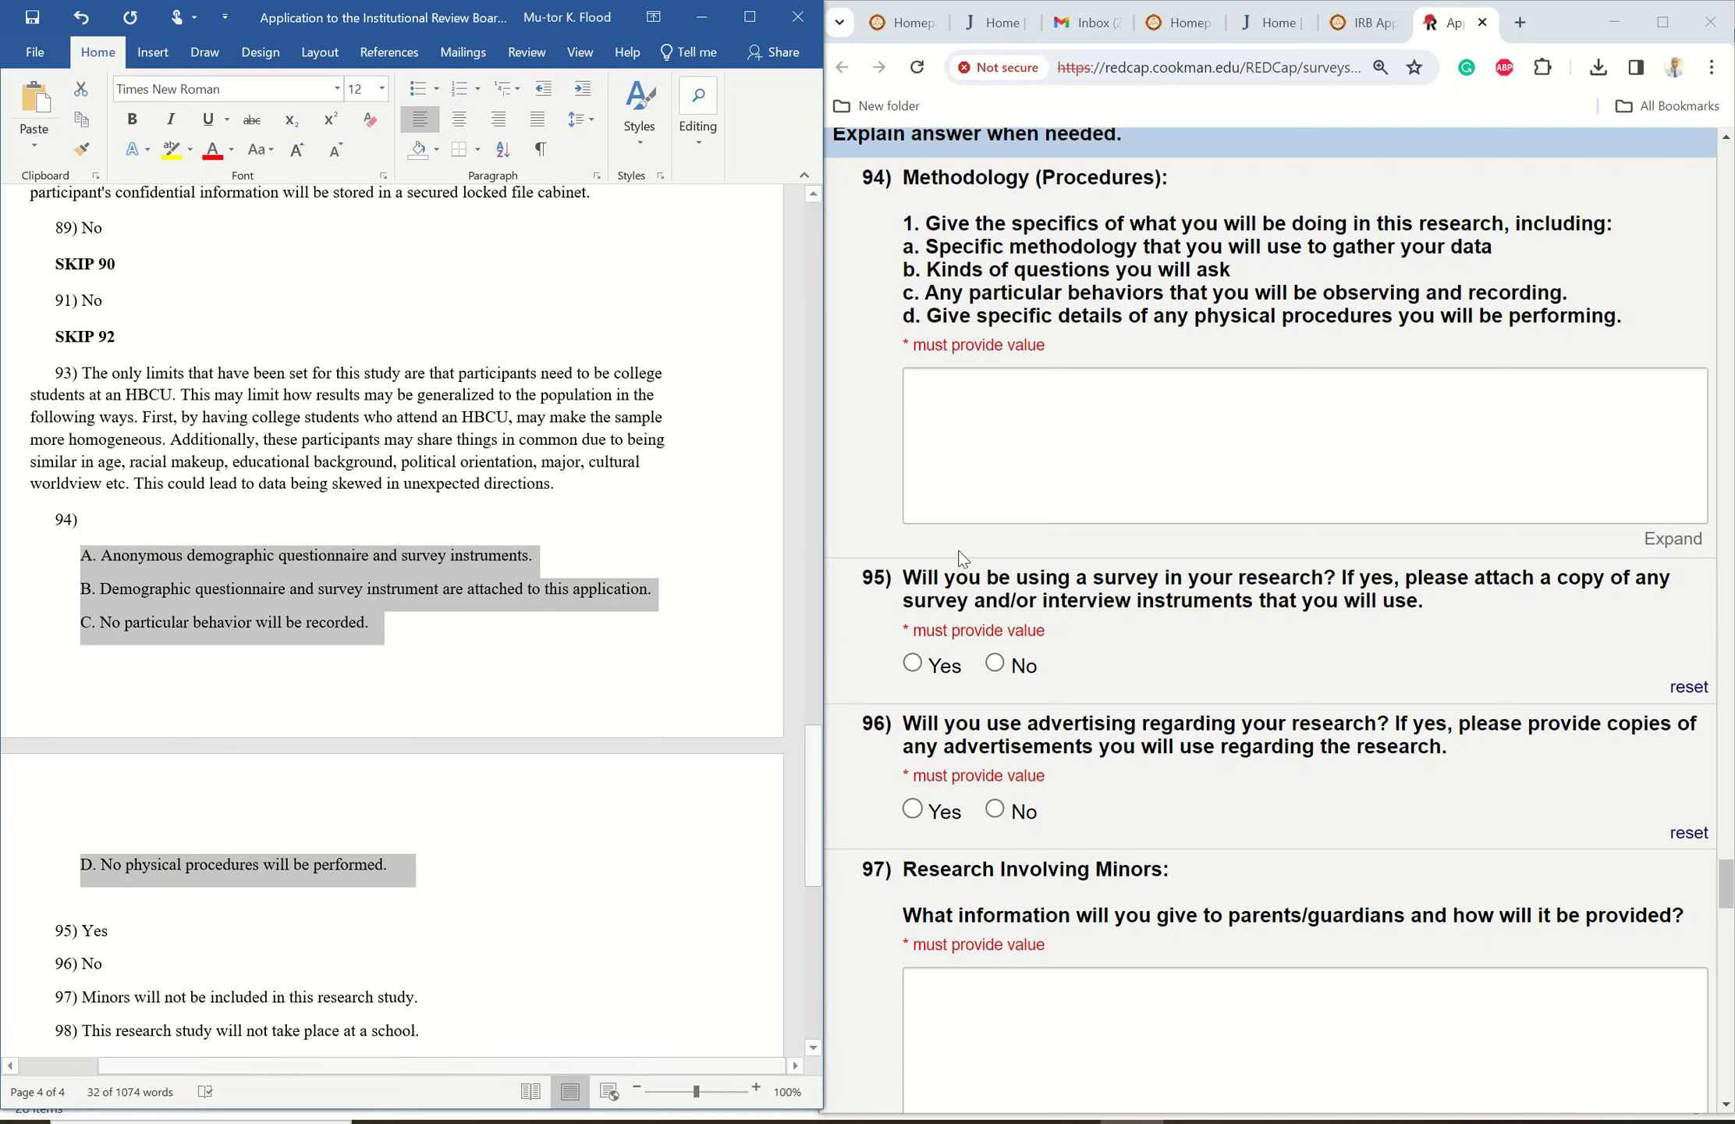
{"action": "left_click", "coordinate": [943, 385]}
{"action": "right_click", "coordinate": [943, 385]}
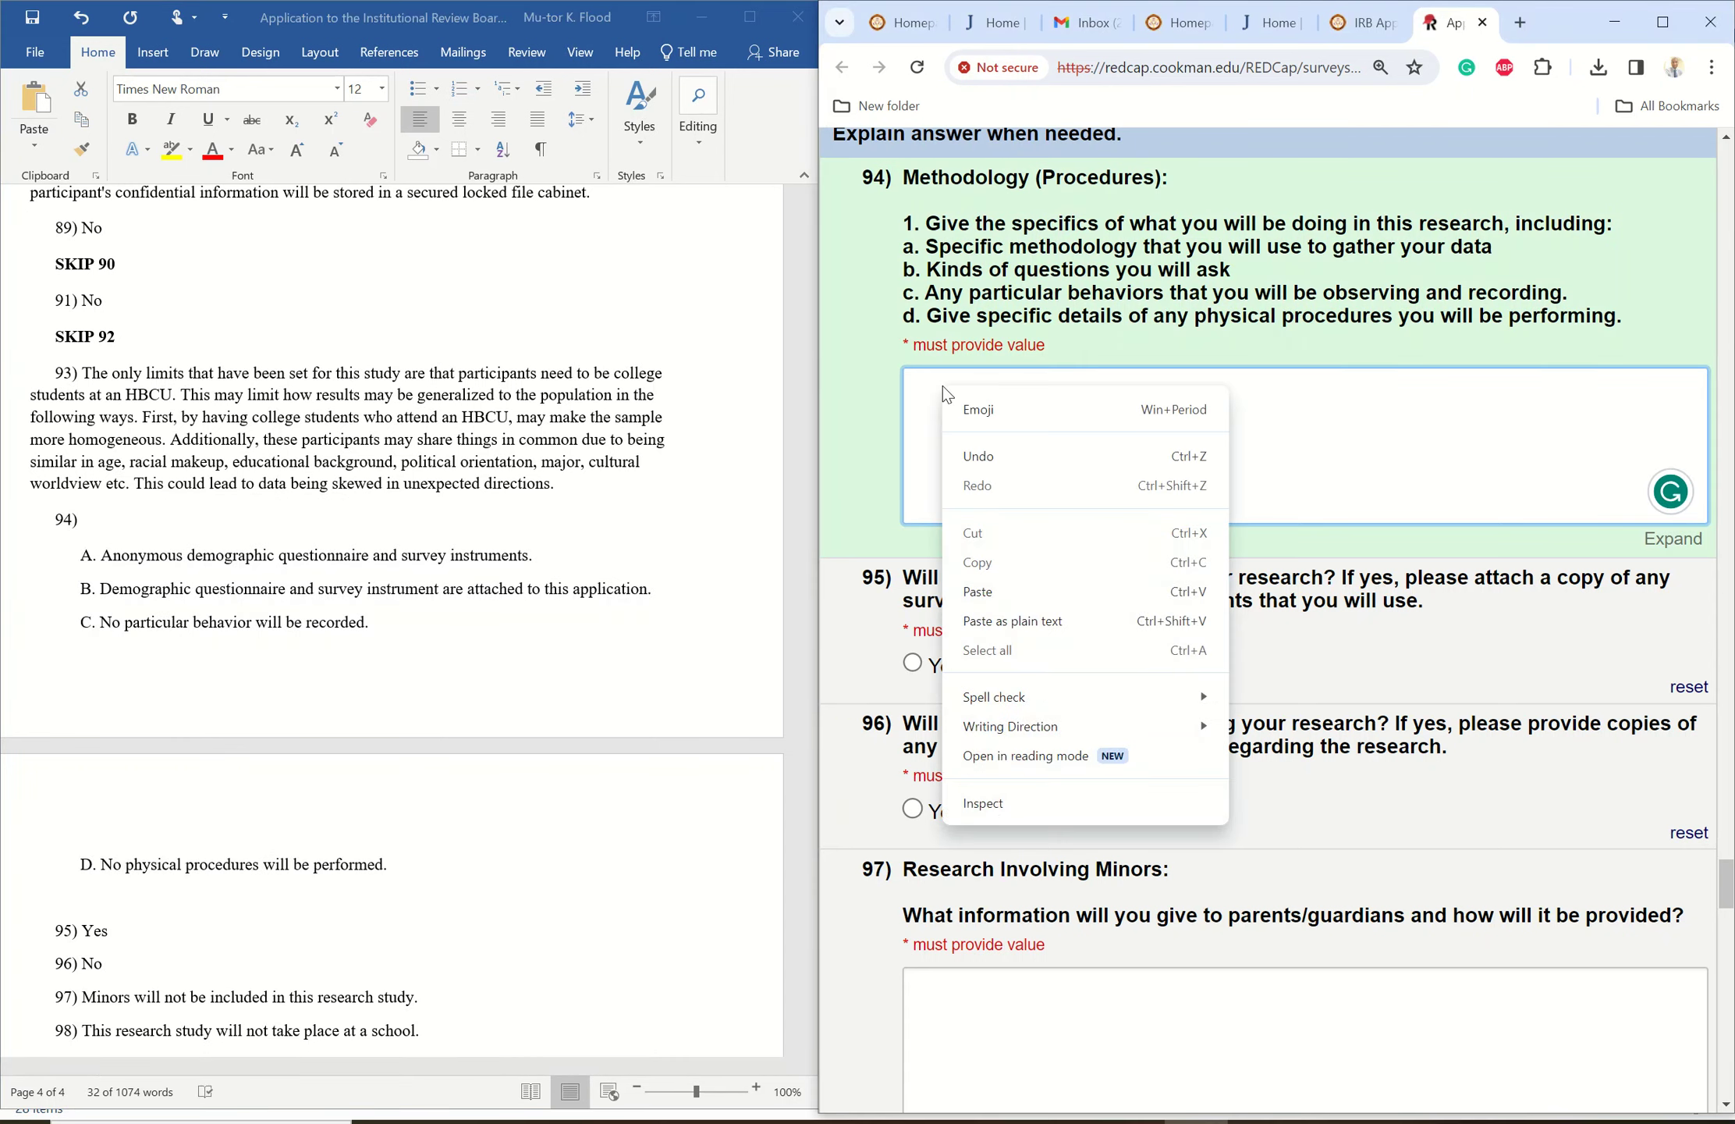
{"action": "left_click", "coordinate": [977, 591]}
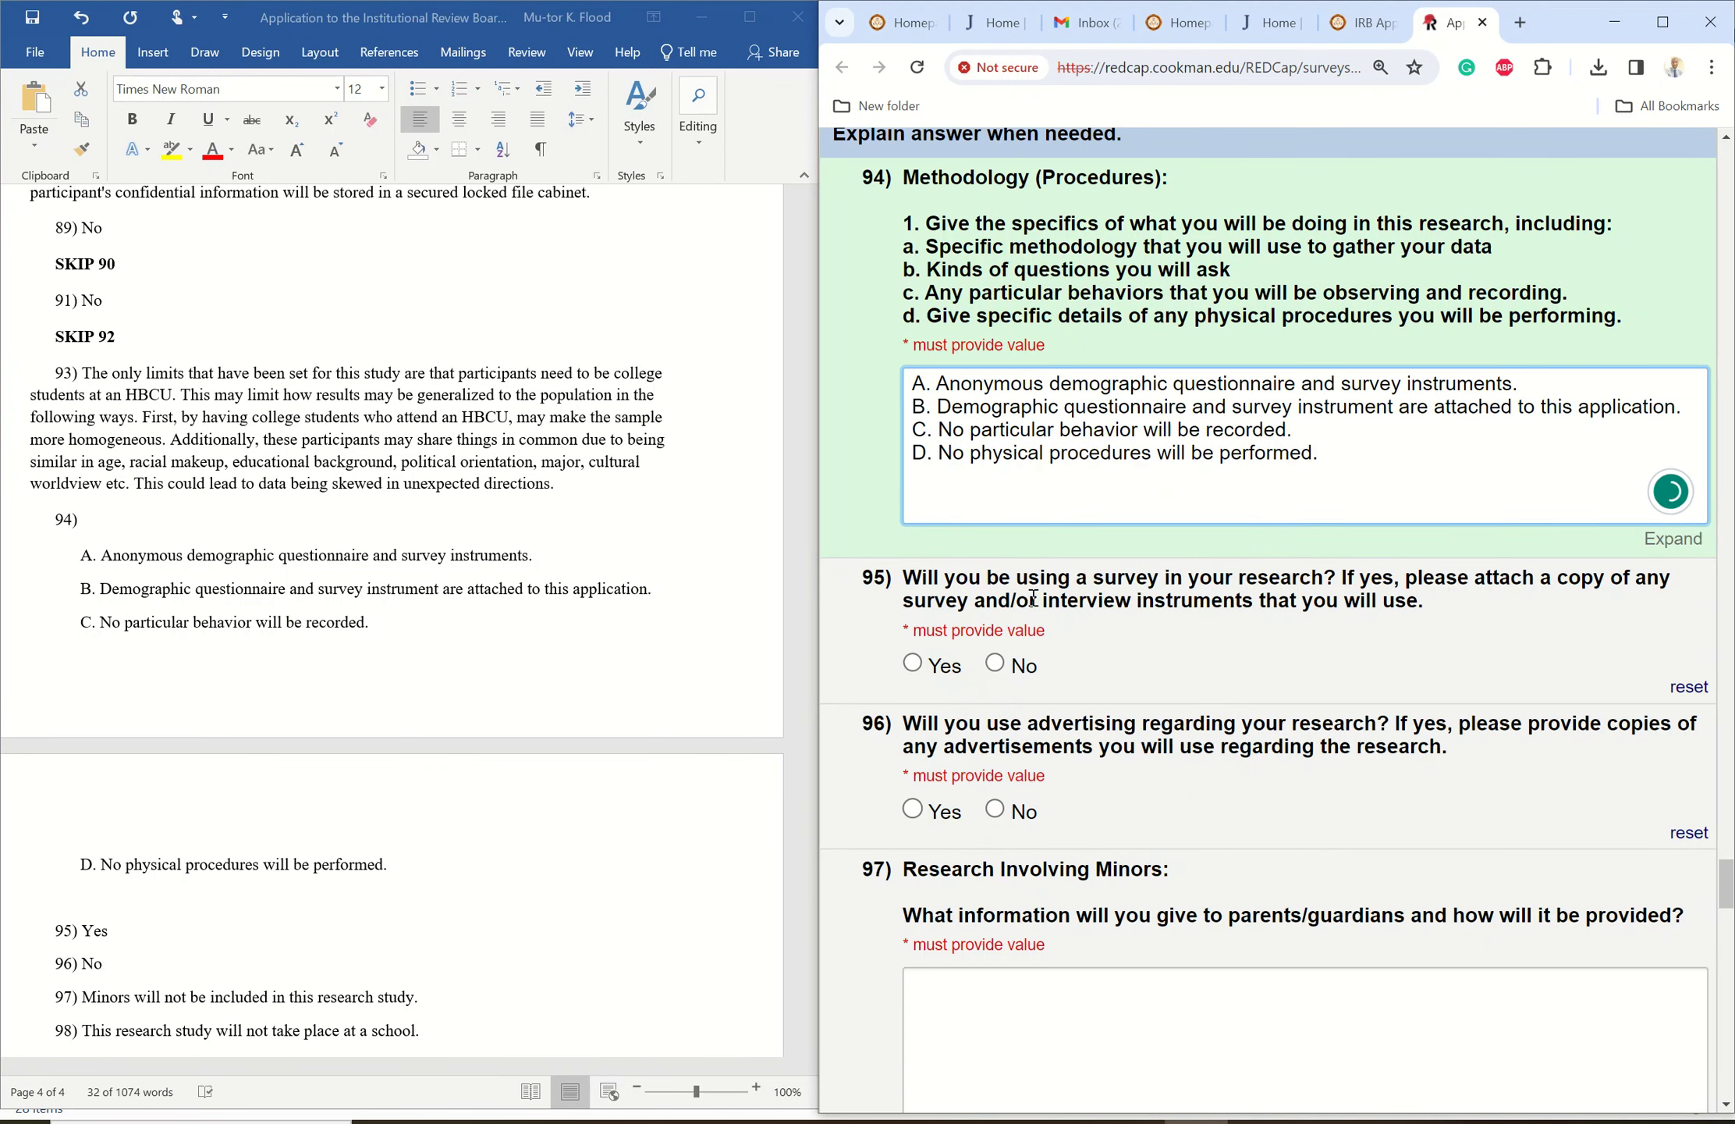
{"action": "left_click", "coordinate": [691, 633]}
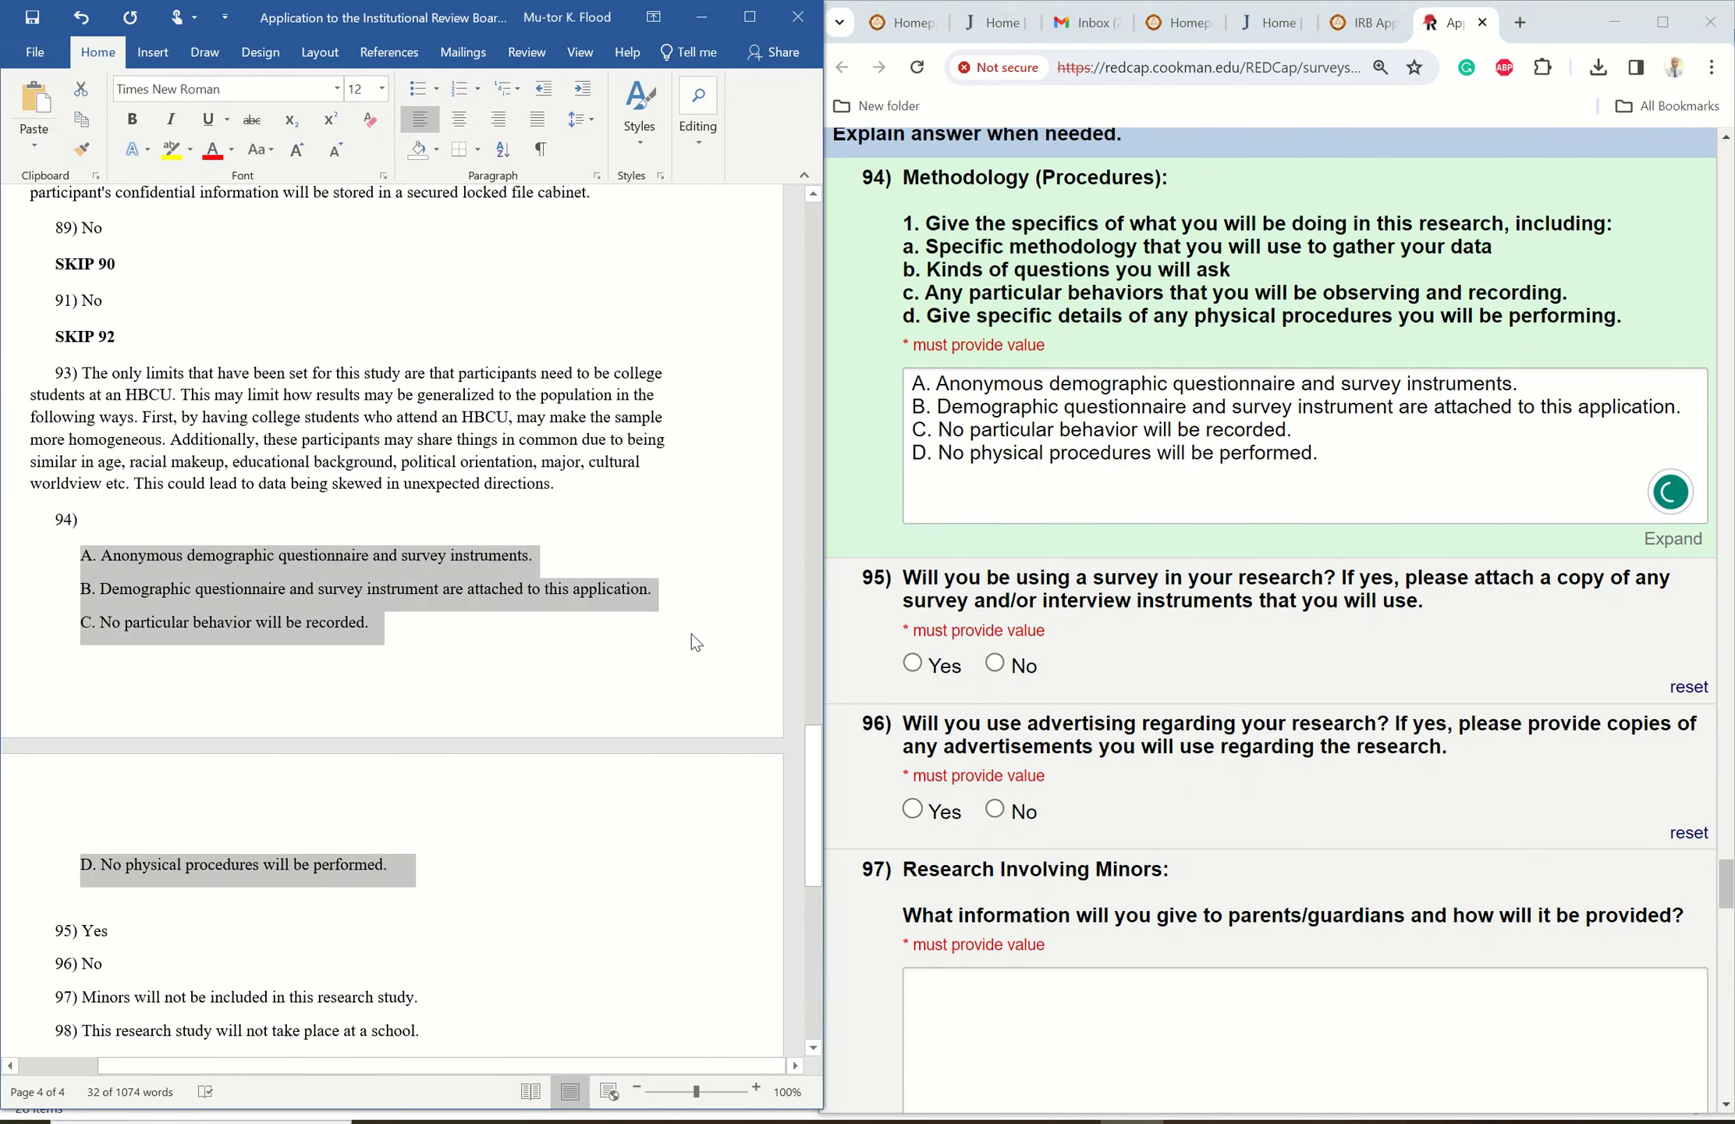
{"action": "left_click", "coordinate": [677, 796]}
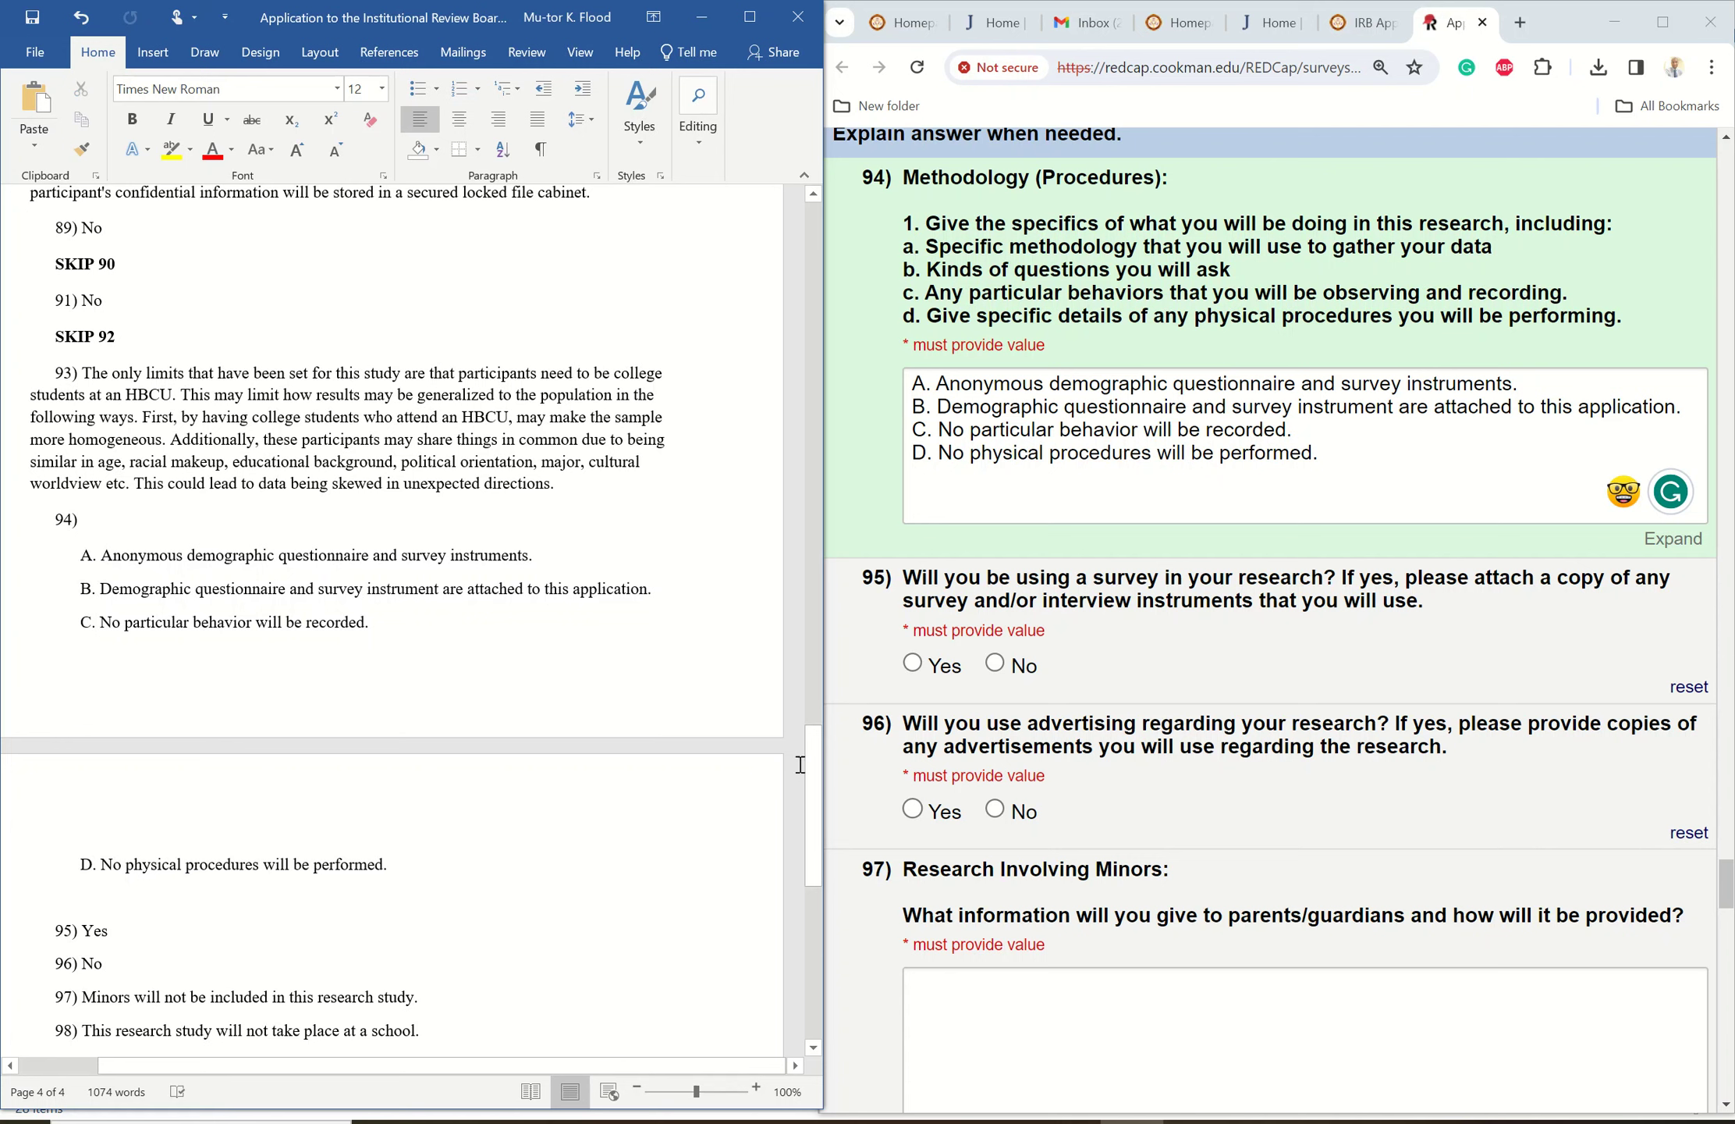
{"action": "left_click_drag", "start_coordinate": [808, 754], "coordinate": [794, 836]}
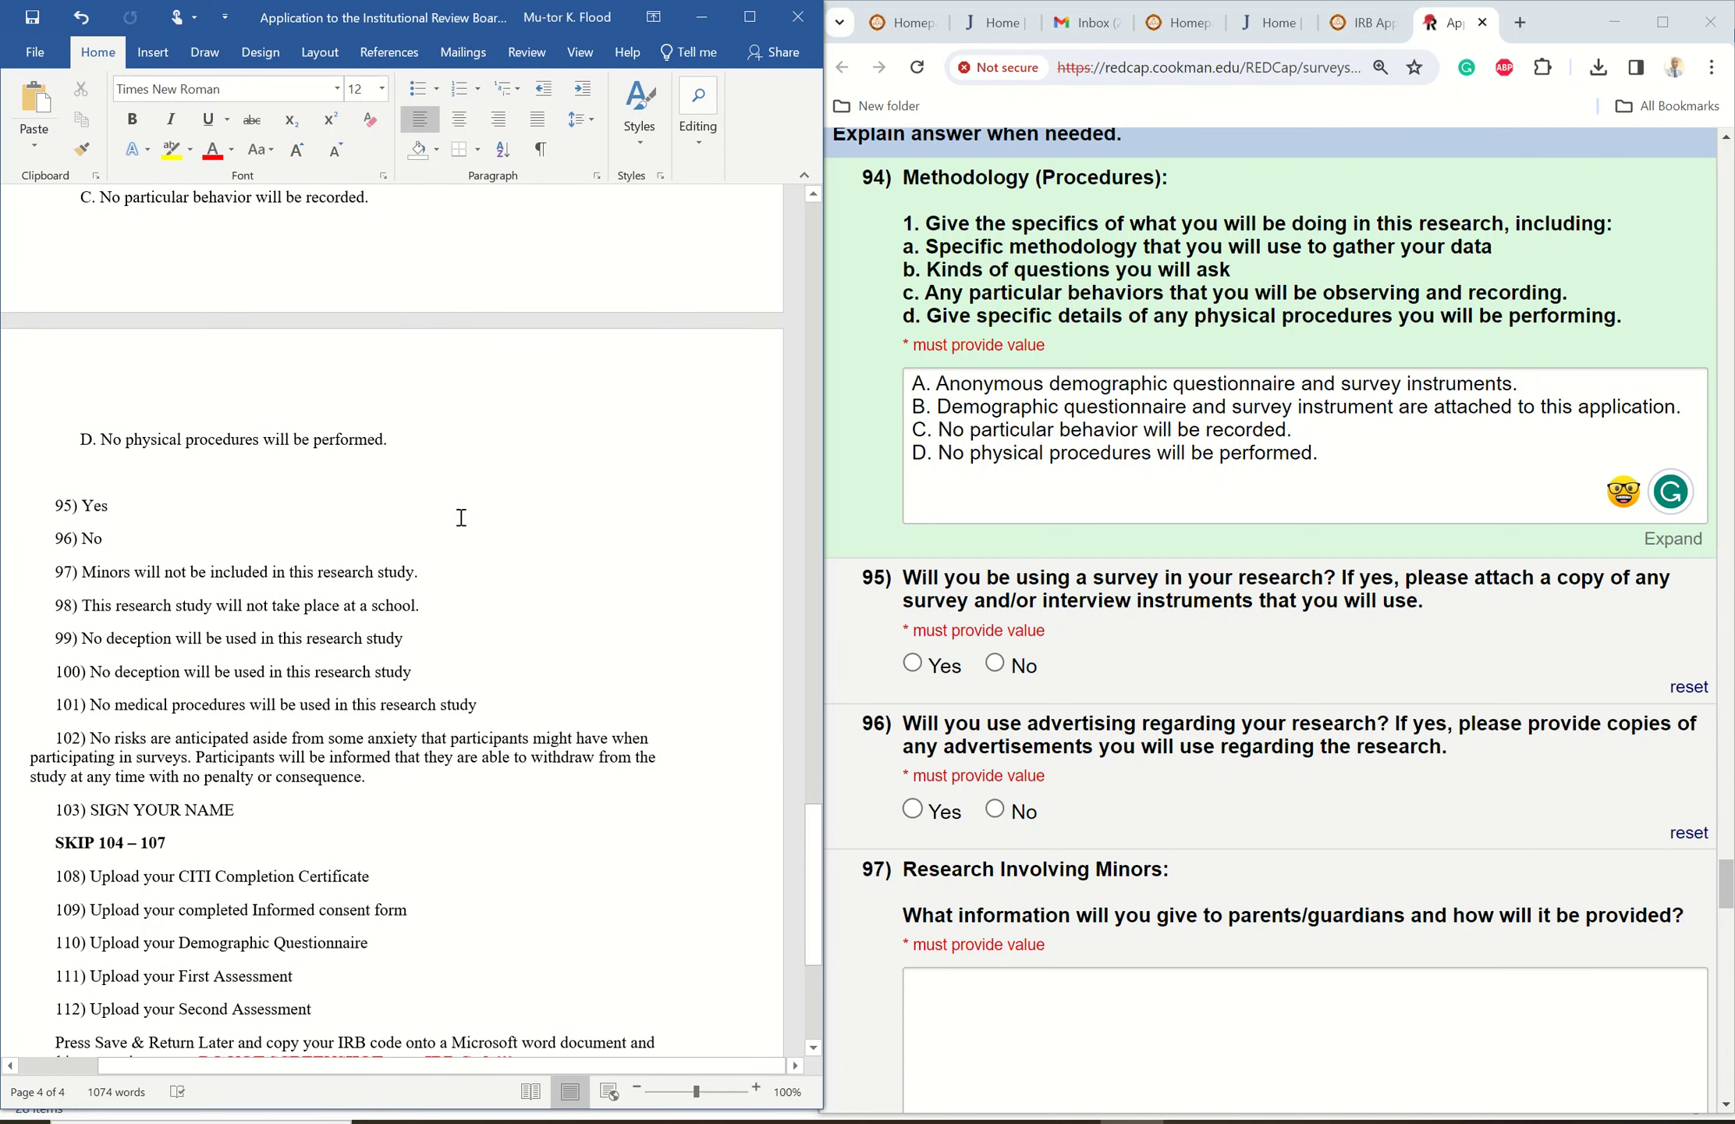
- Answer Yes to question 95 and No to the advertising question 96
{"action": "left_click", "coordinate": [913, 664]}
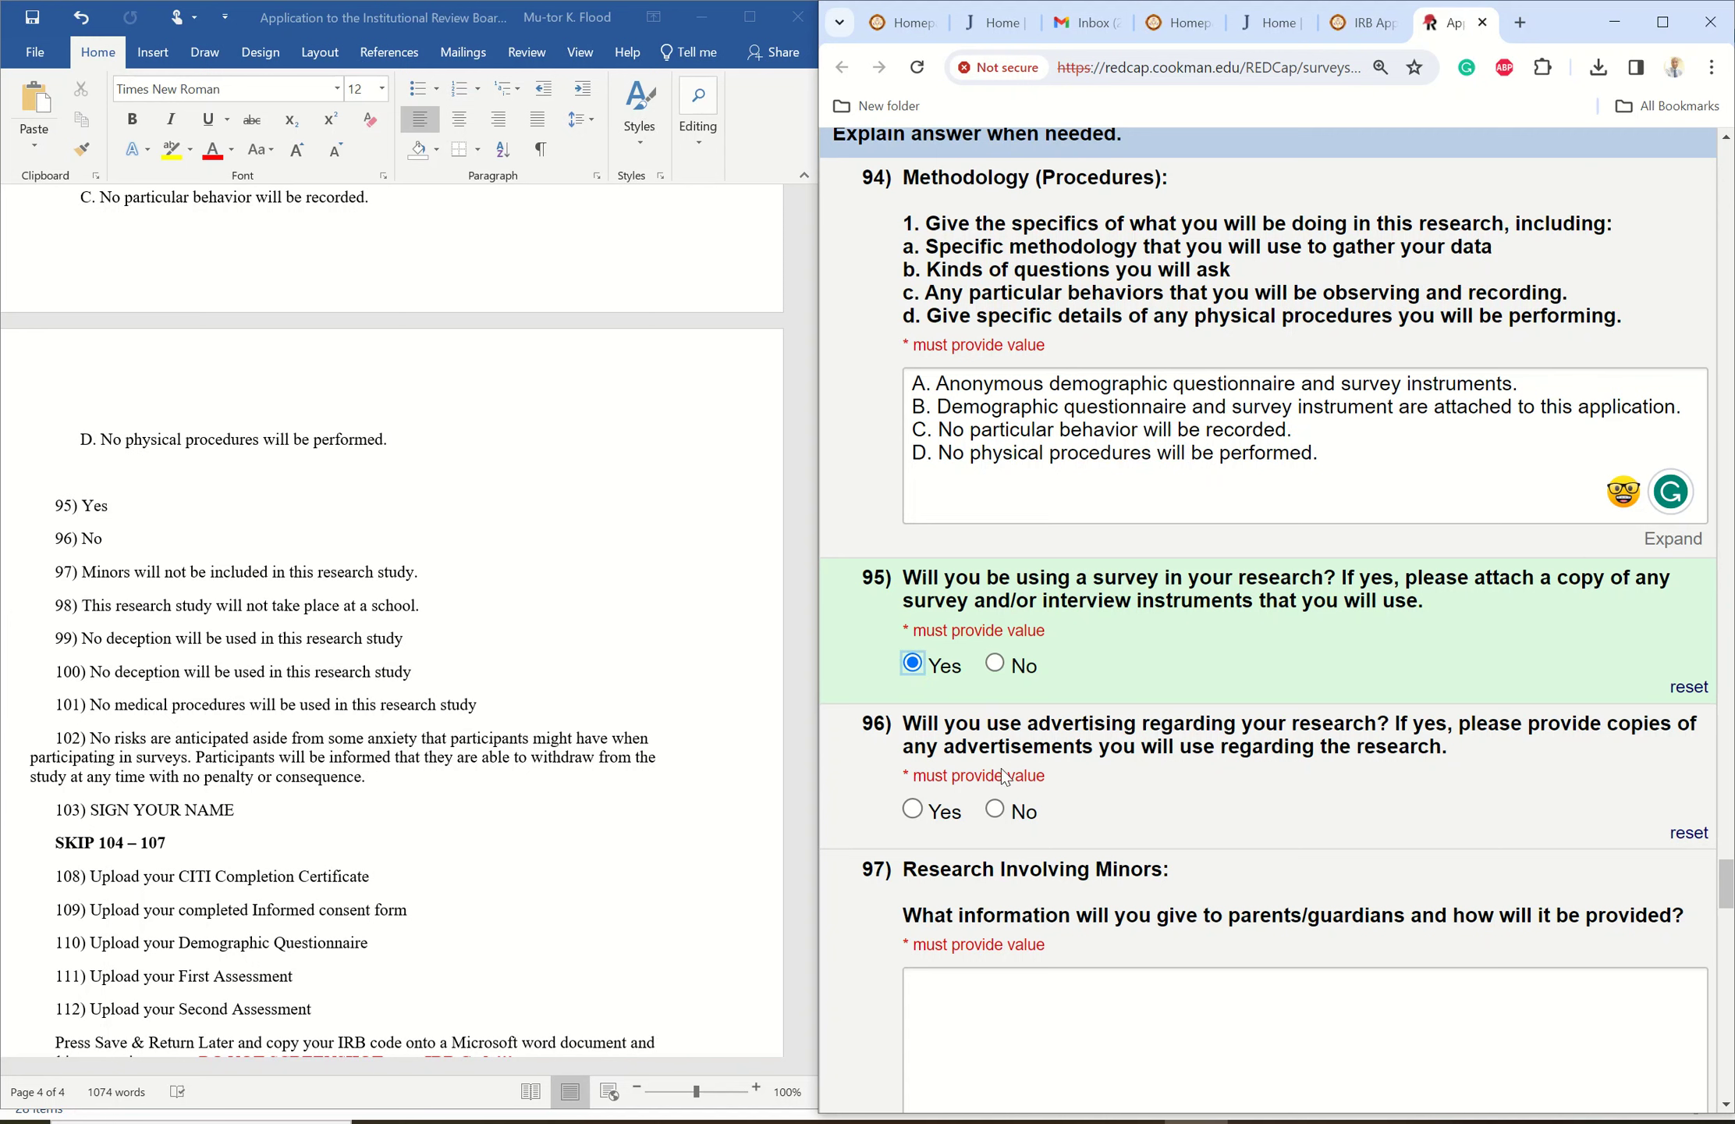
{"action": "left_click", "coordinate": [995, 811]}
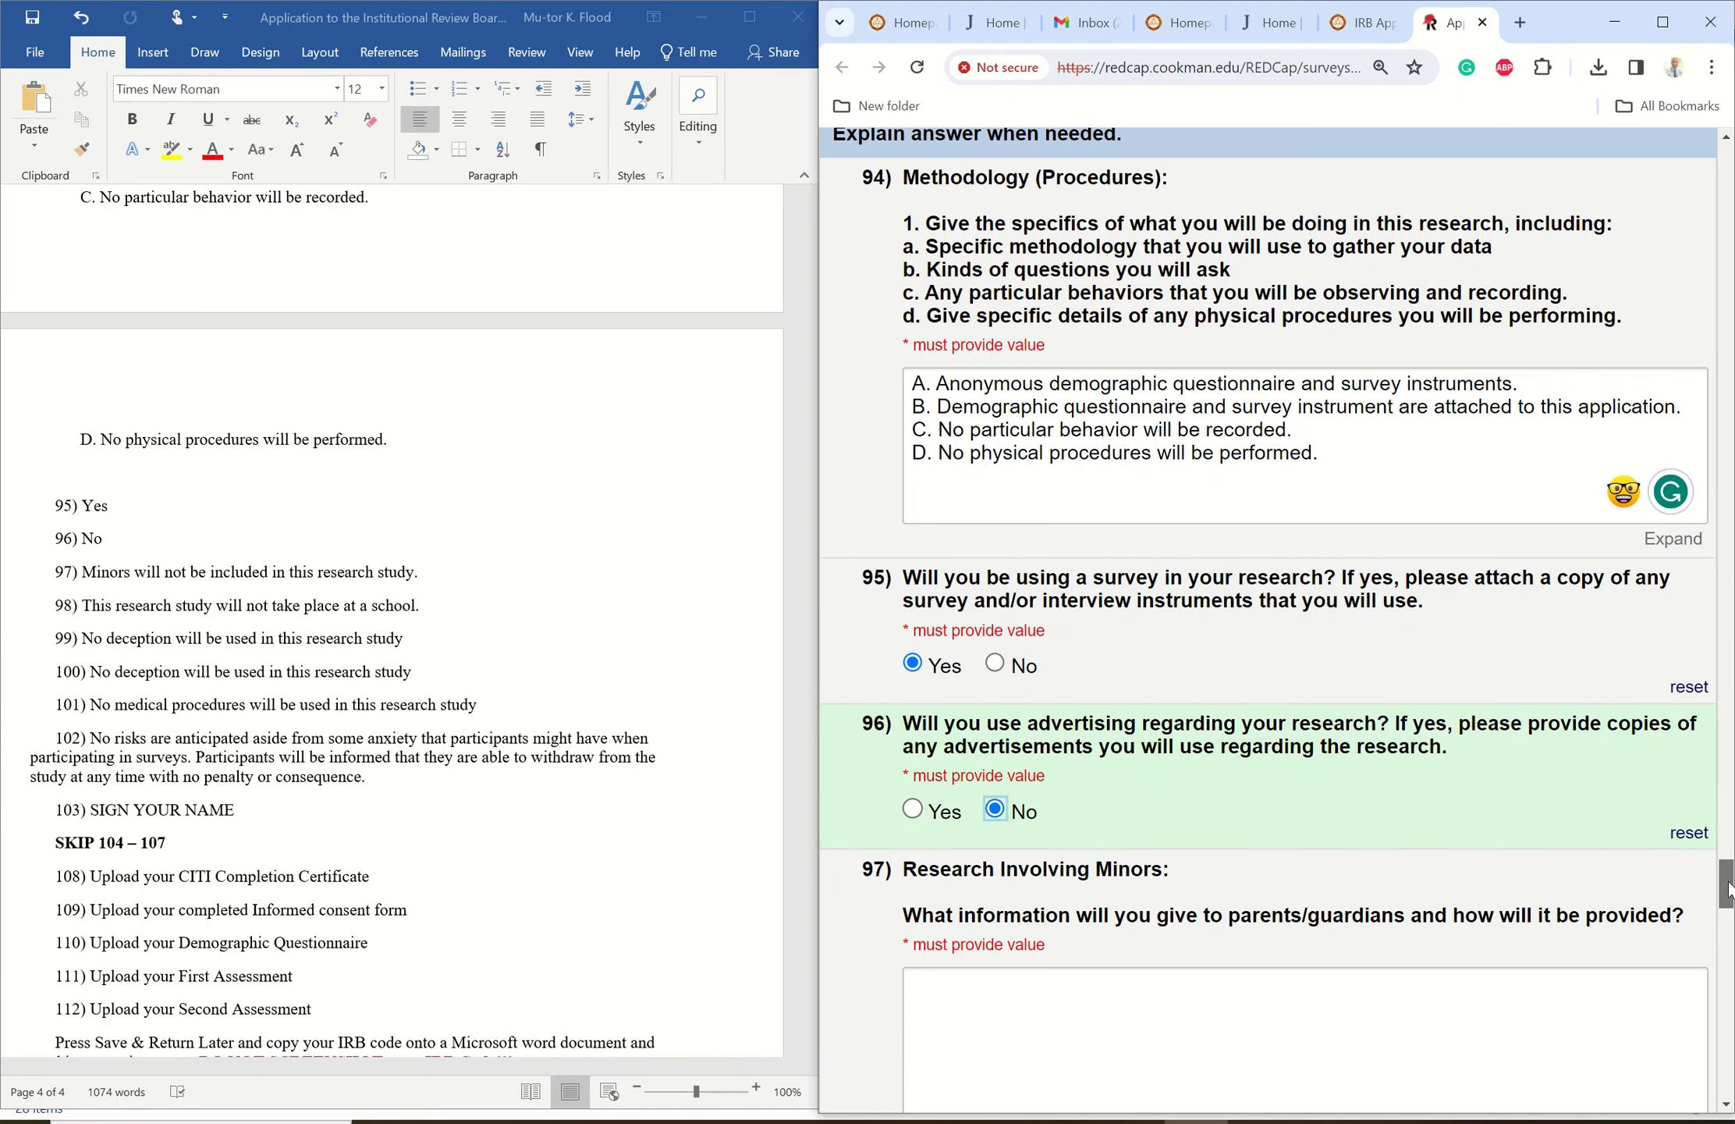
{"action": "left_click_drag", "start_coordinate": [1726, 891], "coordinate": [1721, 919]}
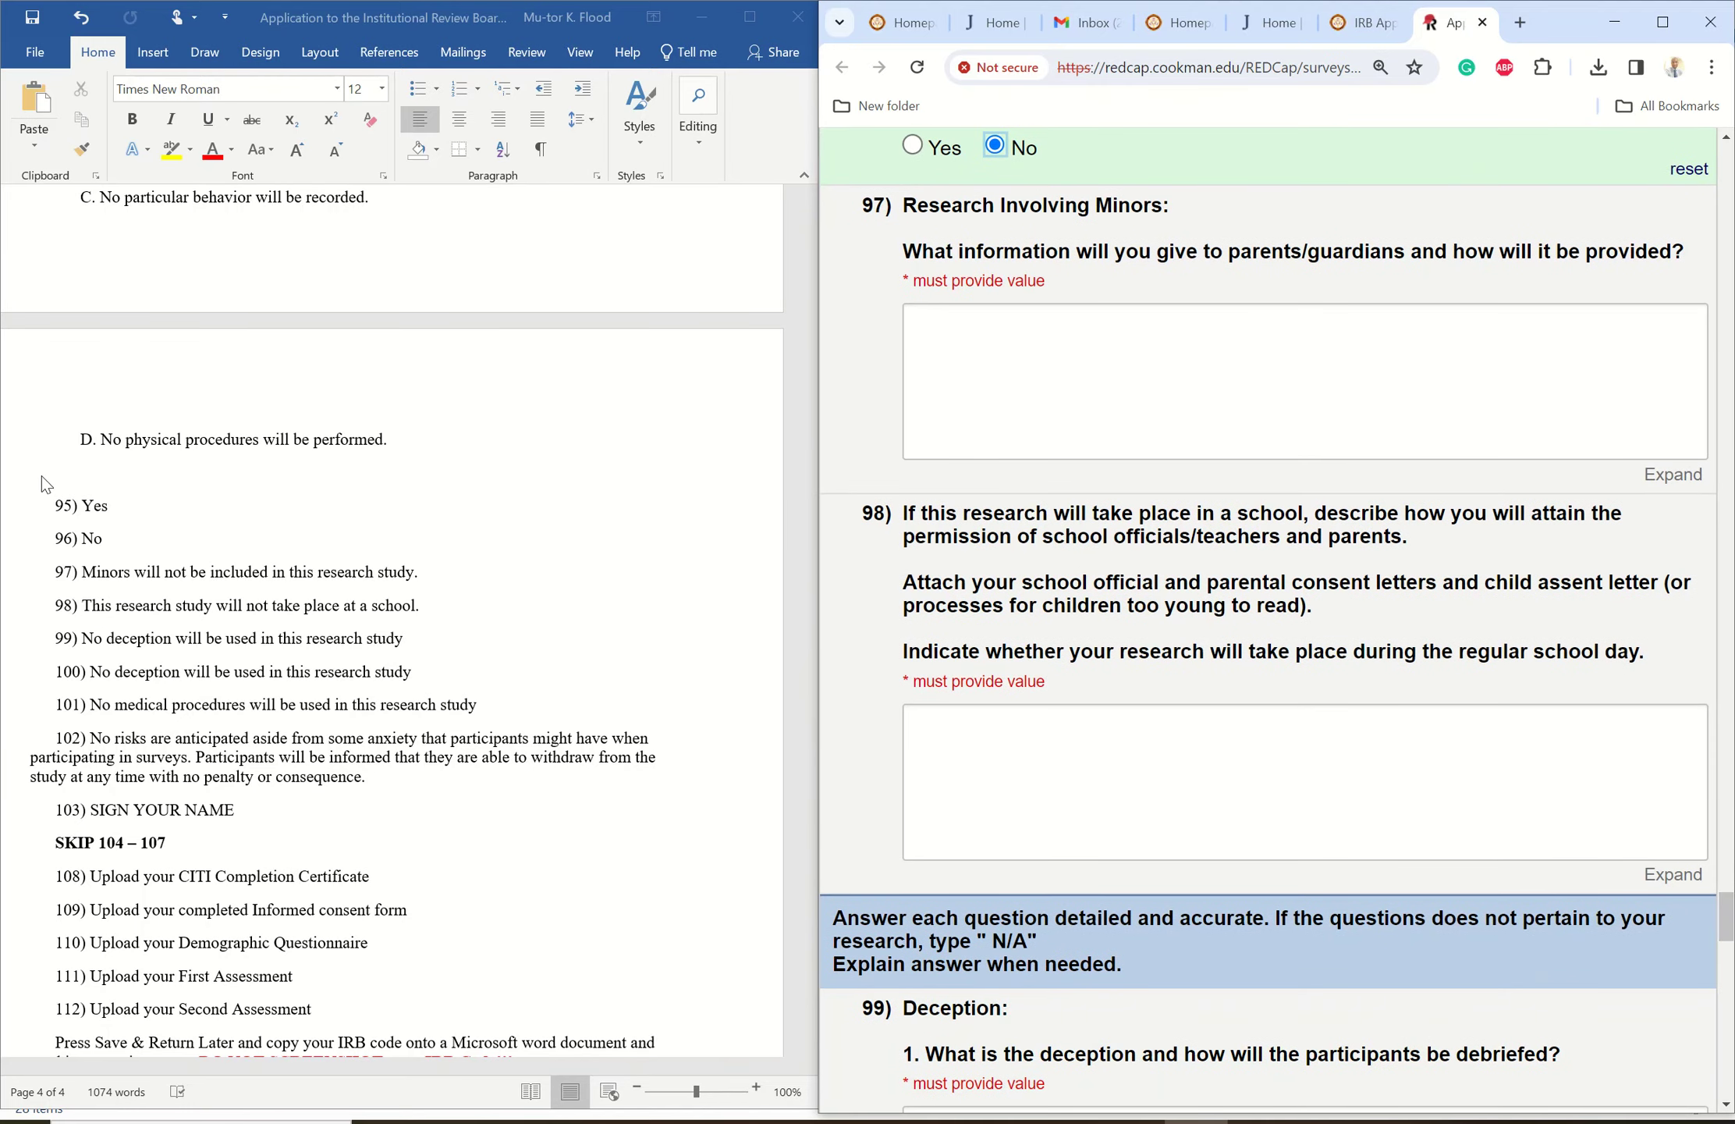
- Copy item 97's no-minors sentence from Word into REDCap question 97, ending with a period
{"action": "left_click", "coordinate": [100, 585]}
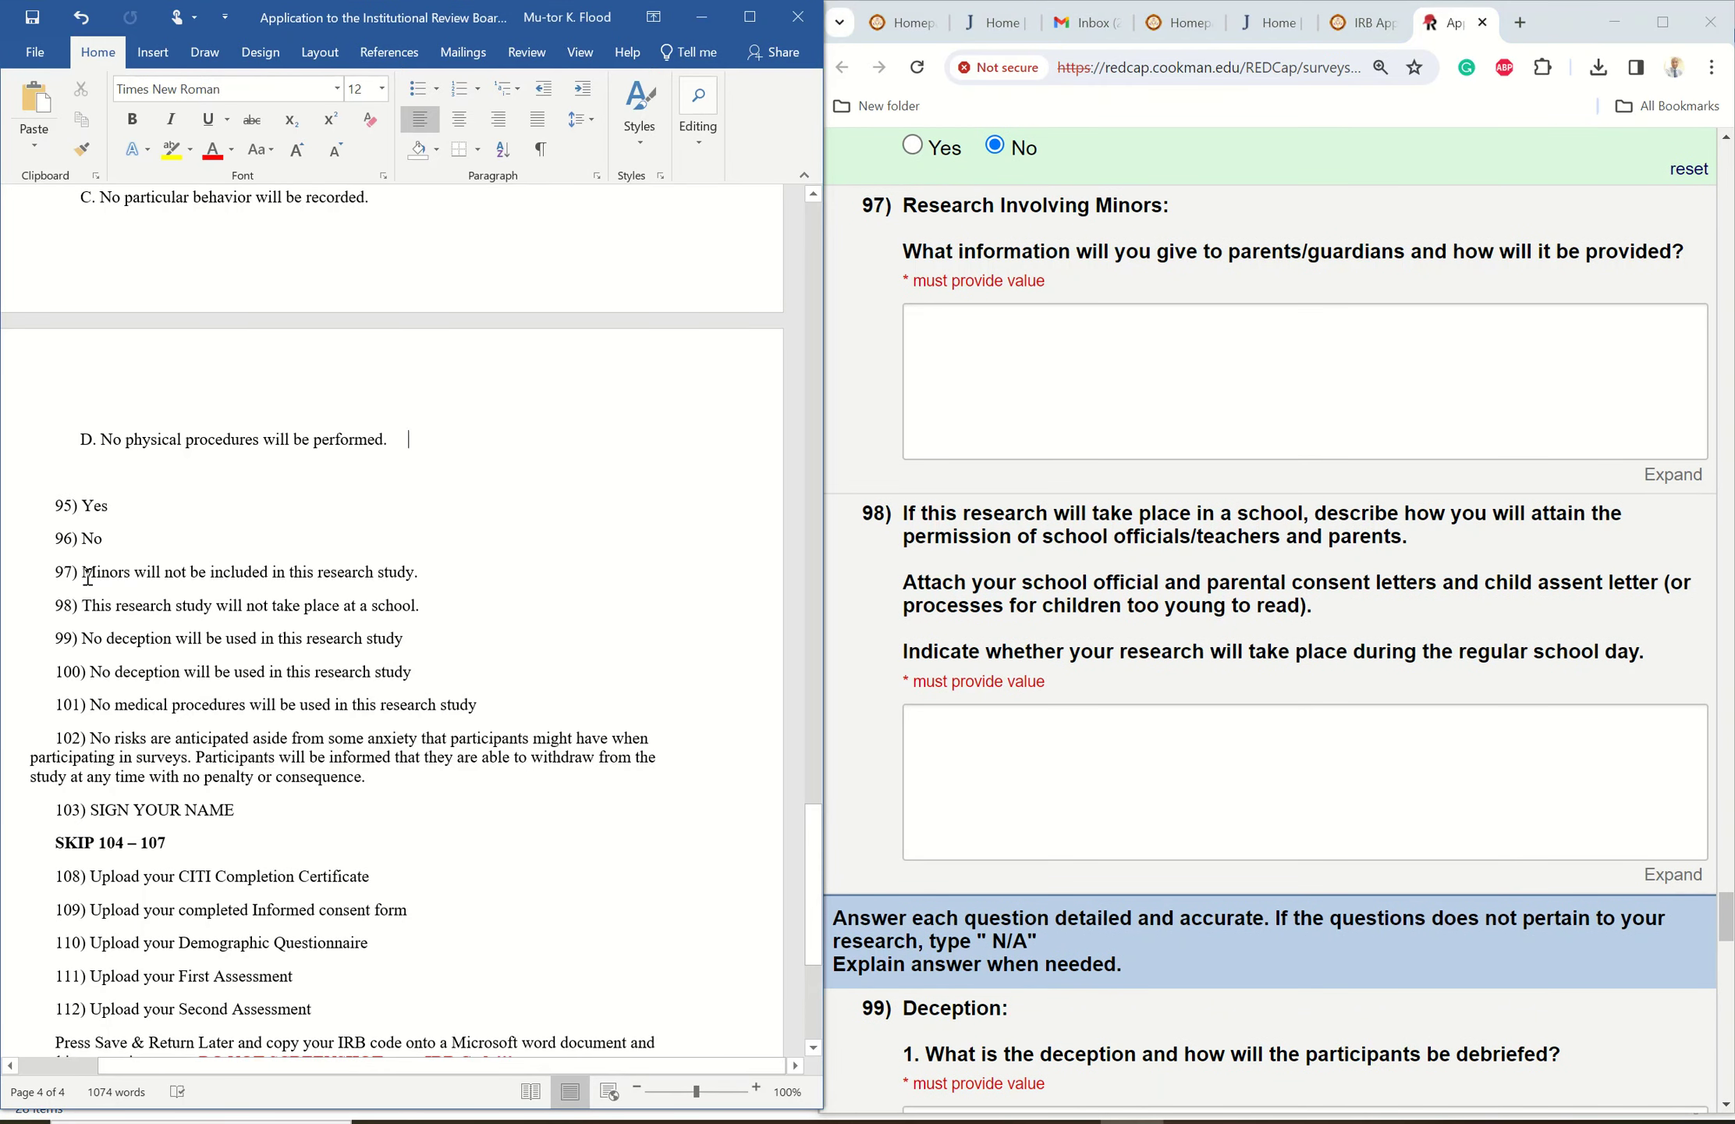
{"action": "left_click_drag", "start_coordinate": [84, 574], "coordinate": [406, 576]}
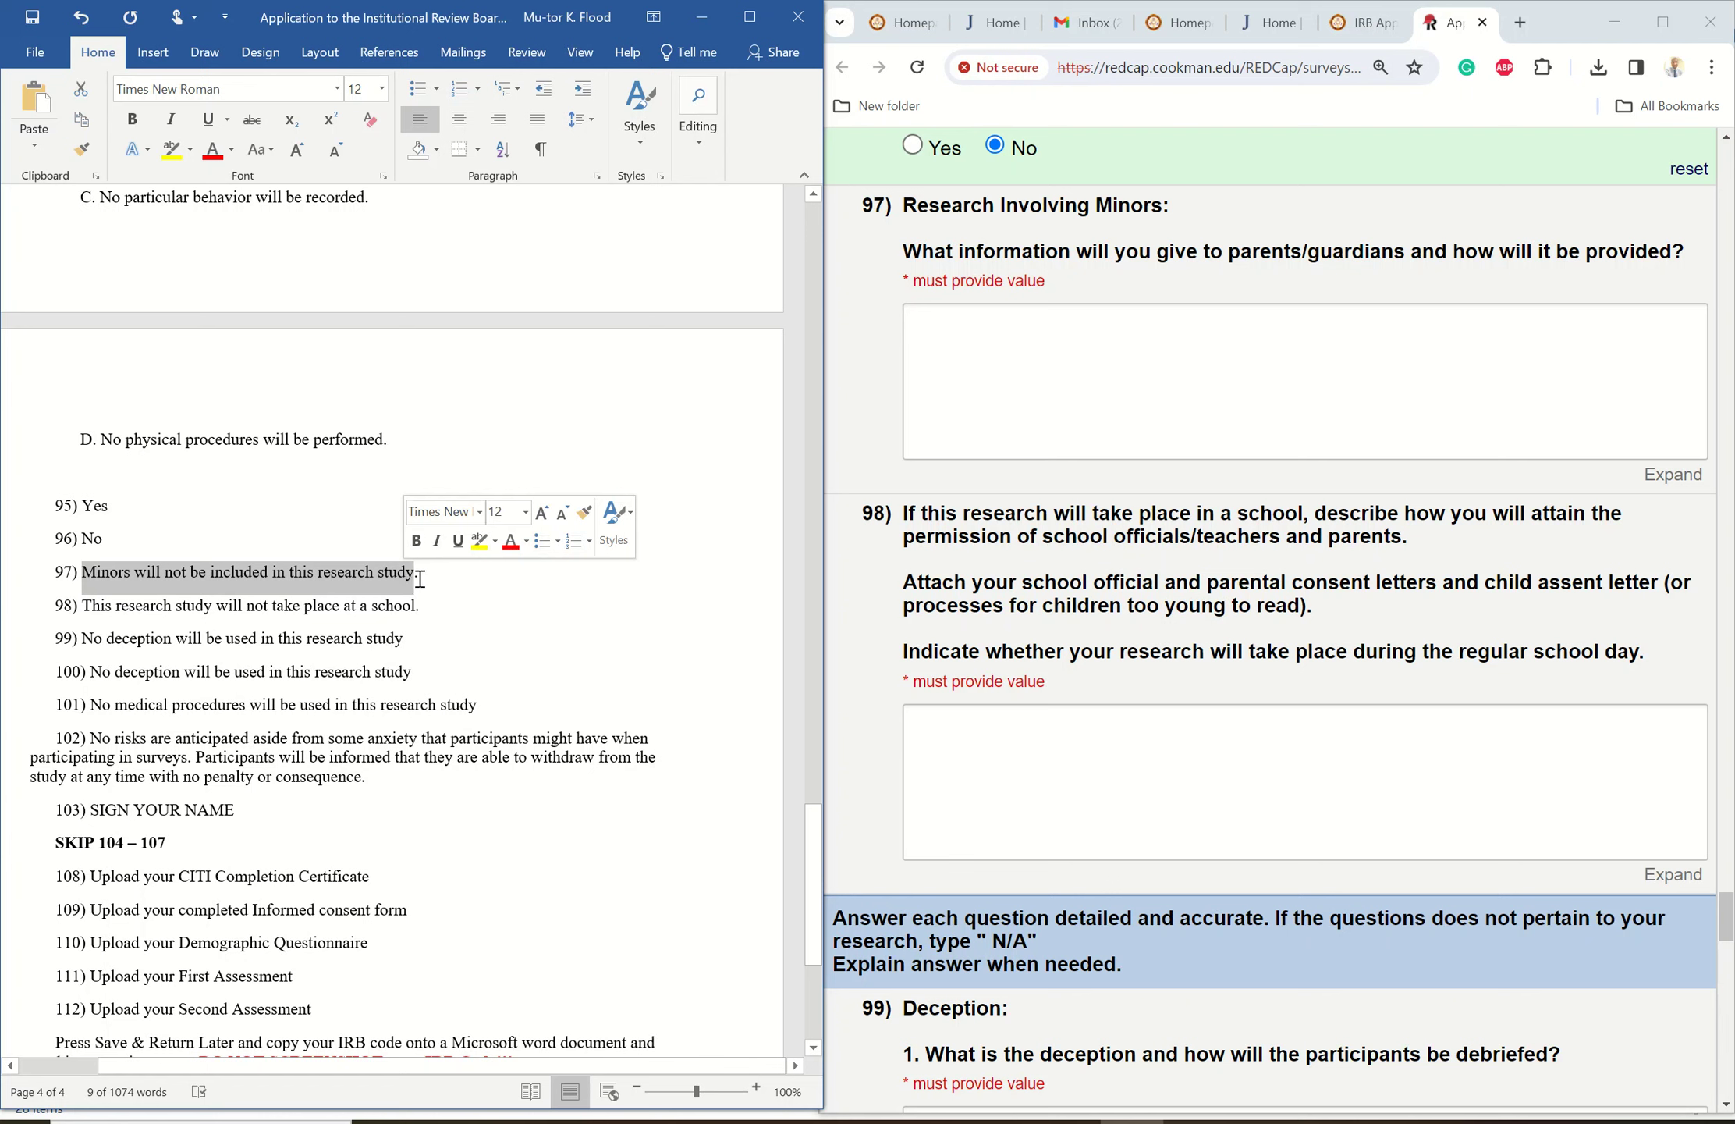
{"action": "right_click", "coordinate": [303, 577]}
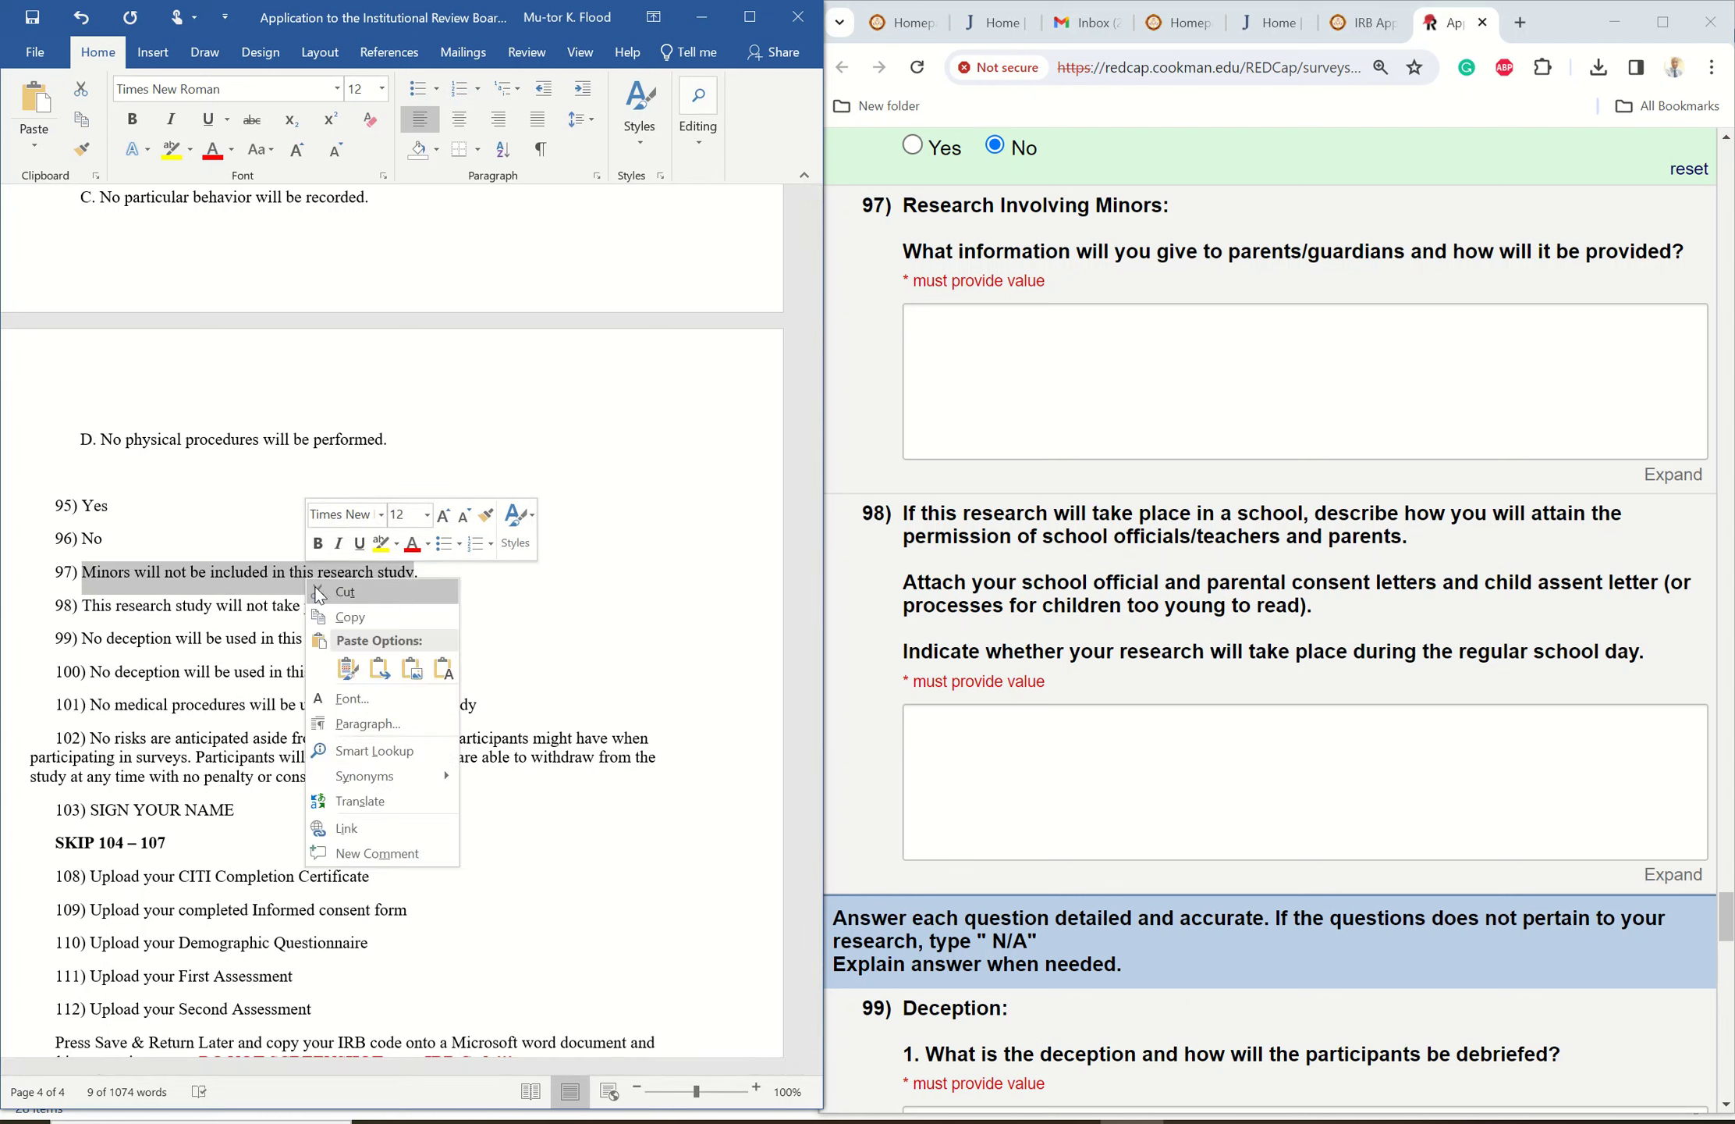
{"action": "left_click", "coordinate": [350, 617]}
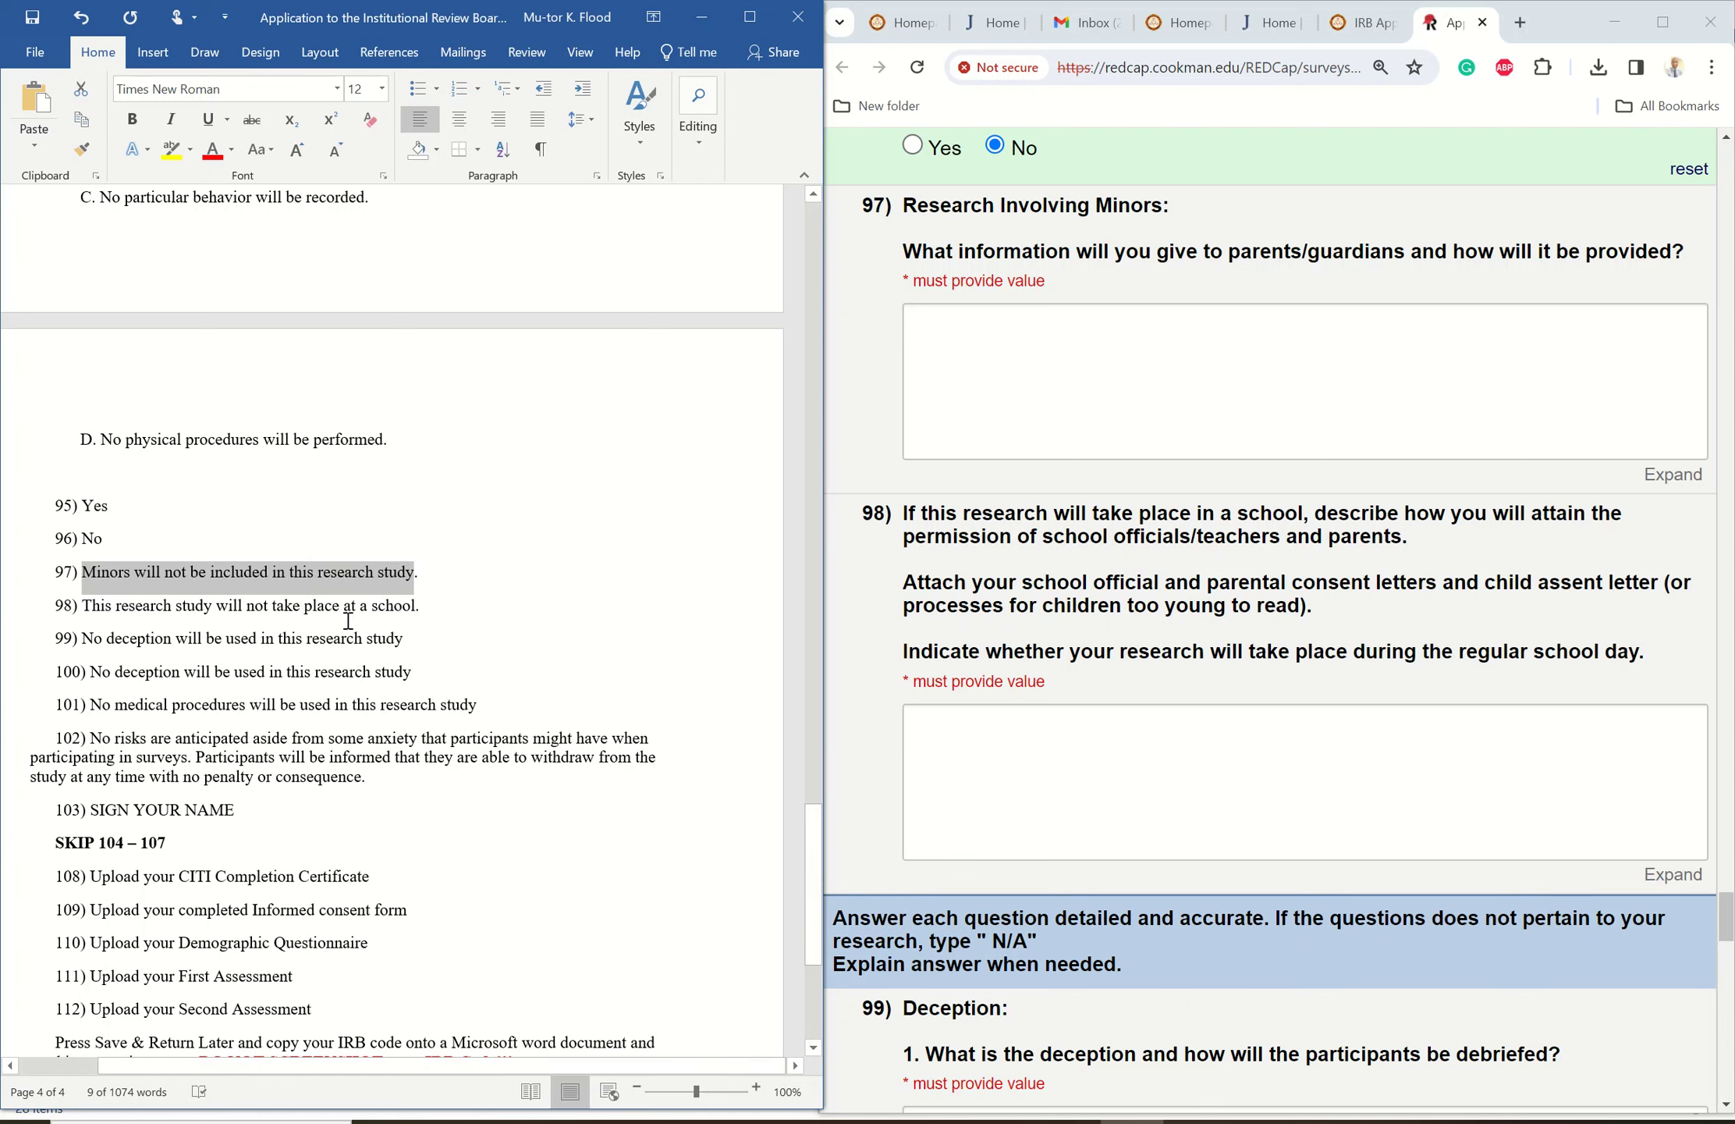
{"action": "left_click", "coordinate": [943, 338]}
{"action": "right_click", "coordinate": [942, 338]}
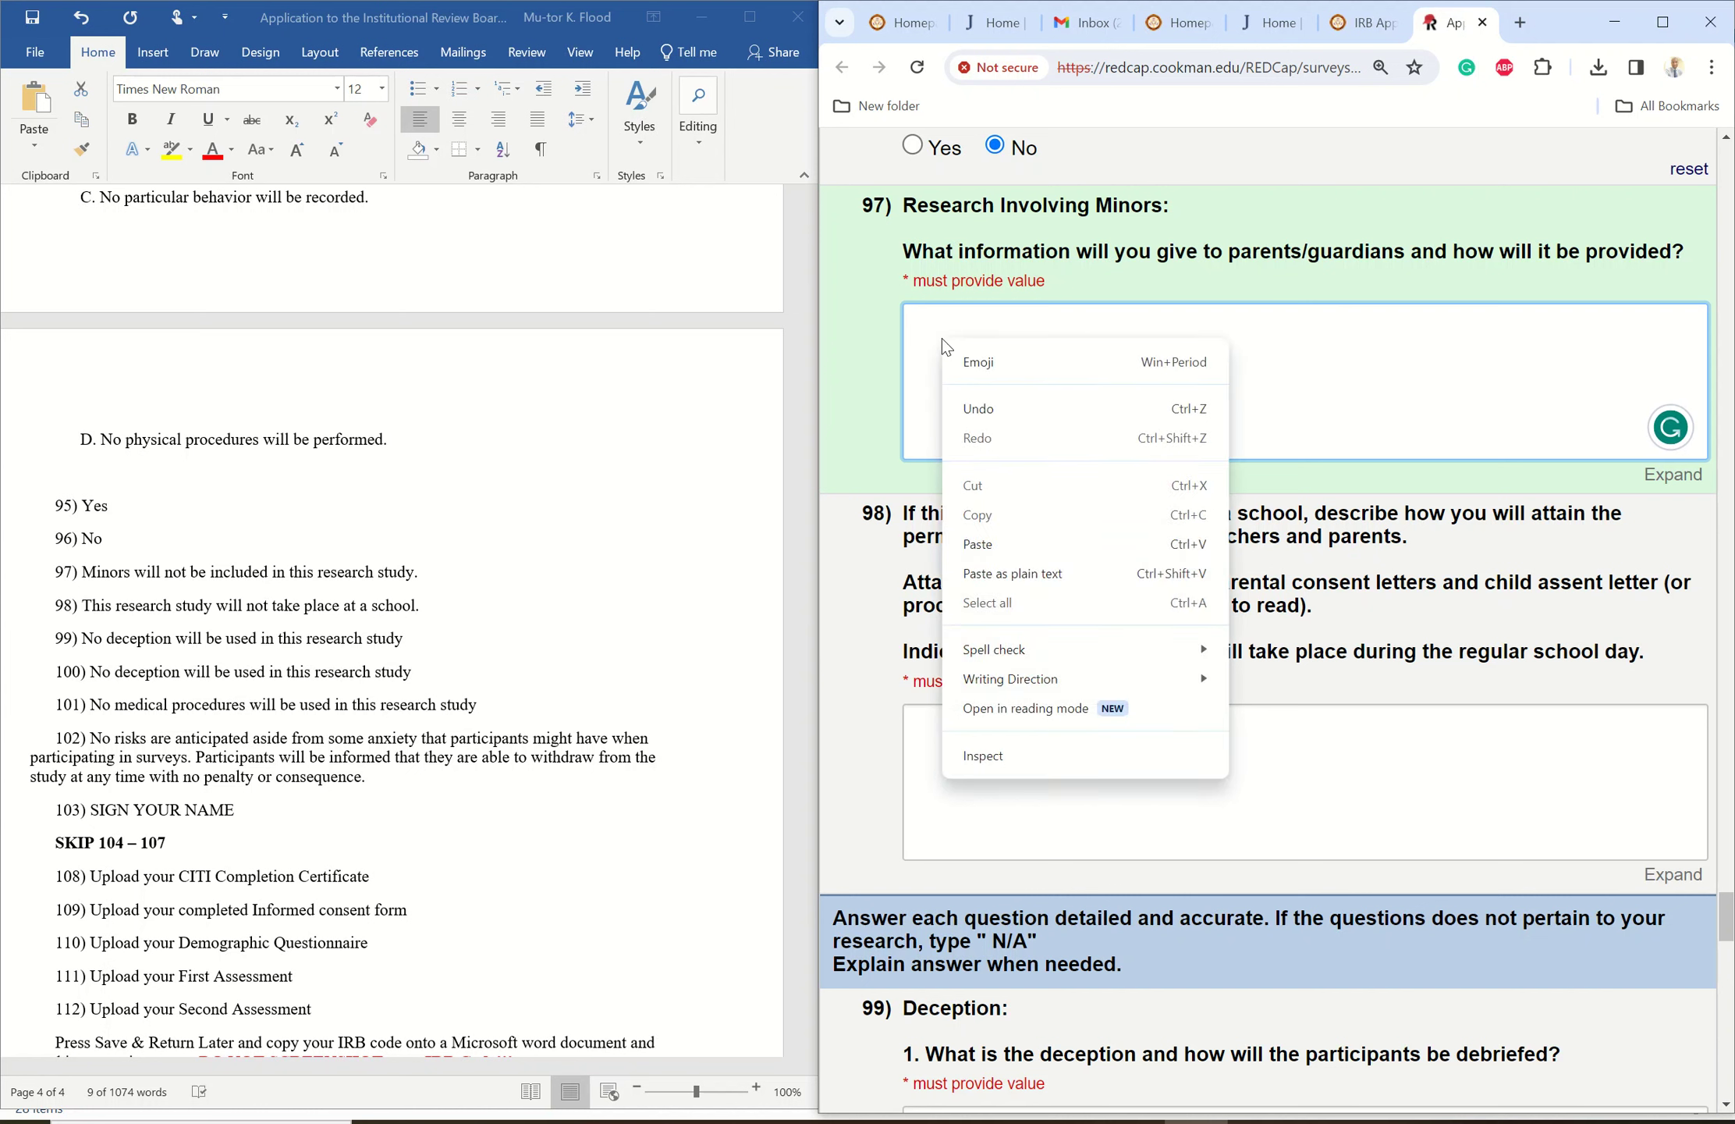
{"action": "left_click", "coordinate": [1004, 544]}
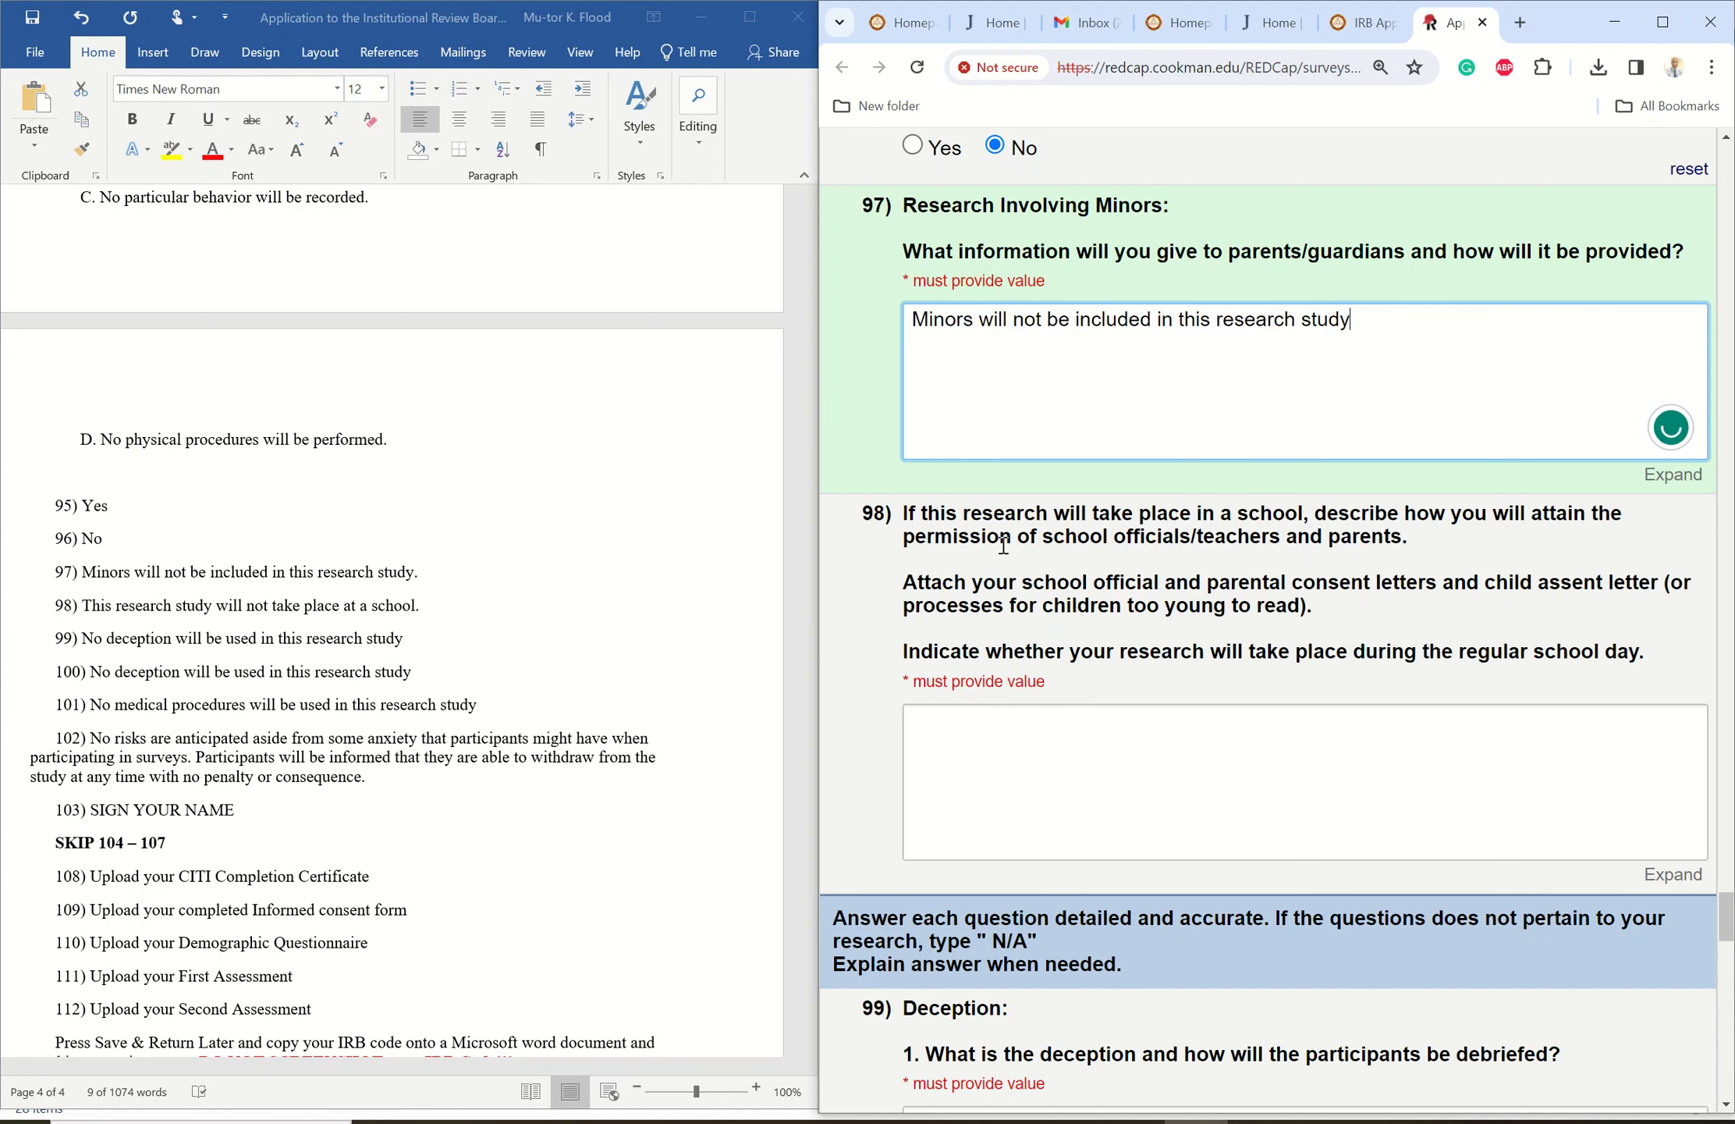
{"action": "type", "text": "."}
- Copy item 98's no-school sentence from Word into REDCap question 98
{"action": "left_click", "coordinate": [90, 613]}
{"action": "left_click_drag", "start_coordinate": [85, 607], "coordinate": [429, 608]}
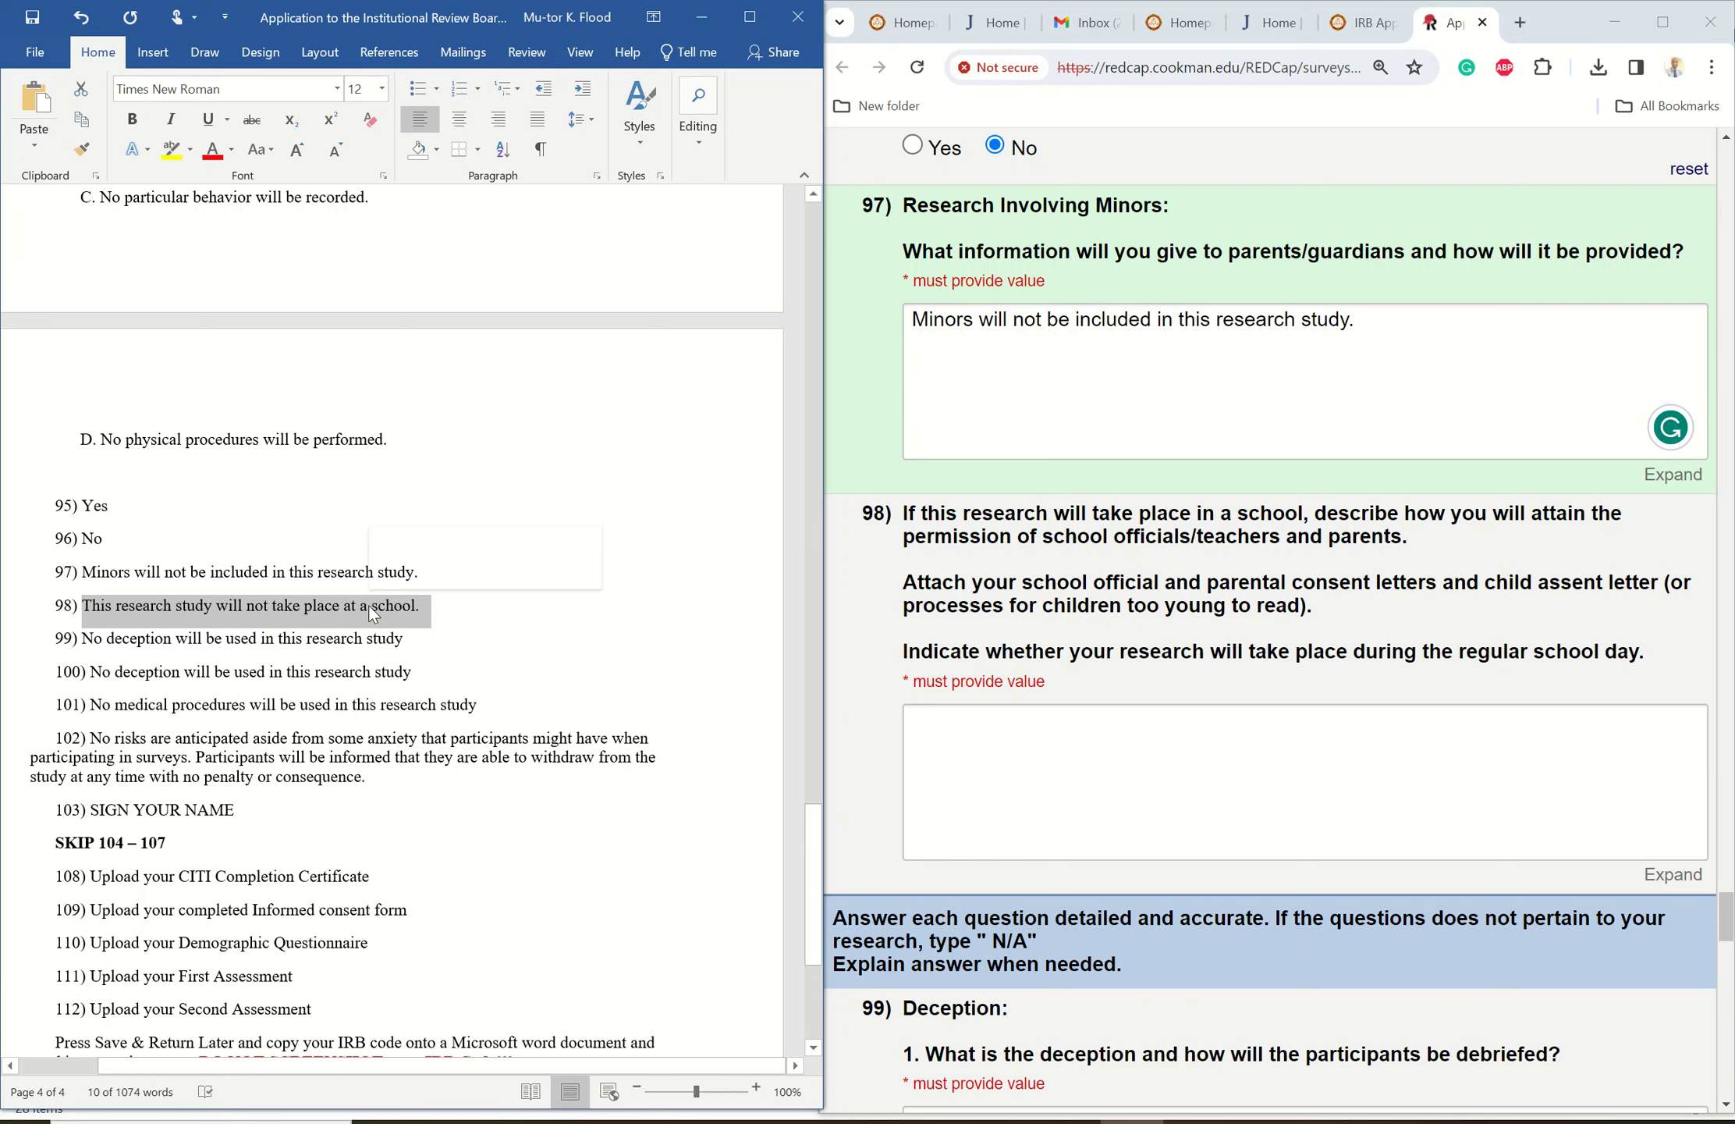
{"action": "right_click", "coordinate": [369, 605]}
{"action": "left_click", "coordinate": [415, 647]}
{"action": "left_click", "coordinate": [1066, 753]}
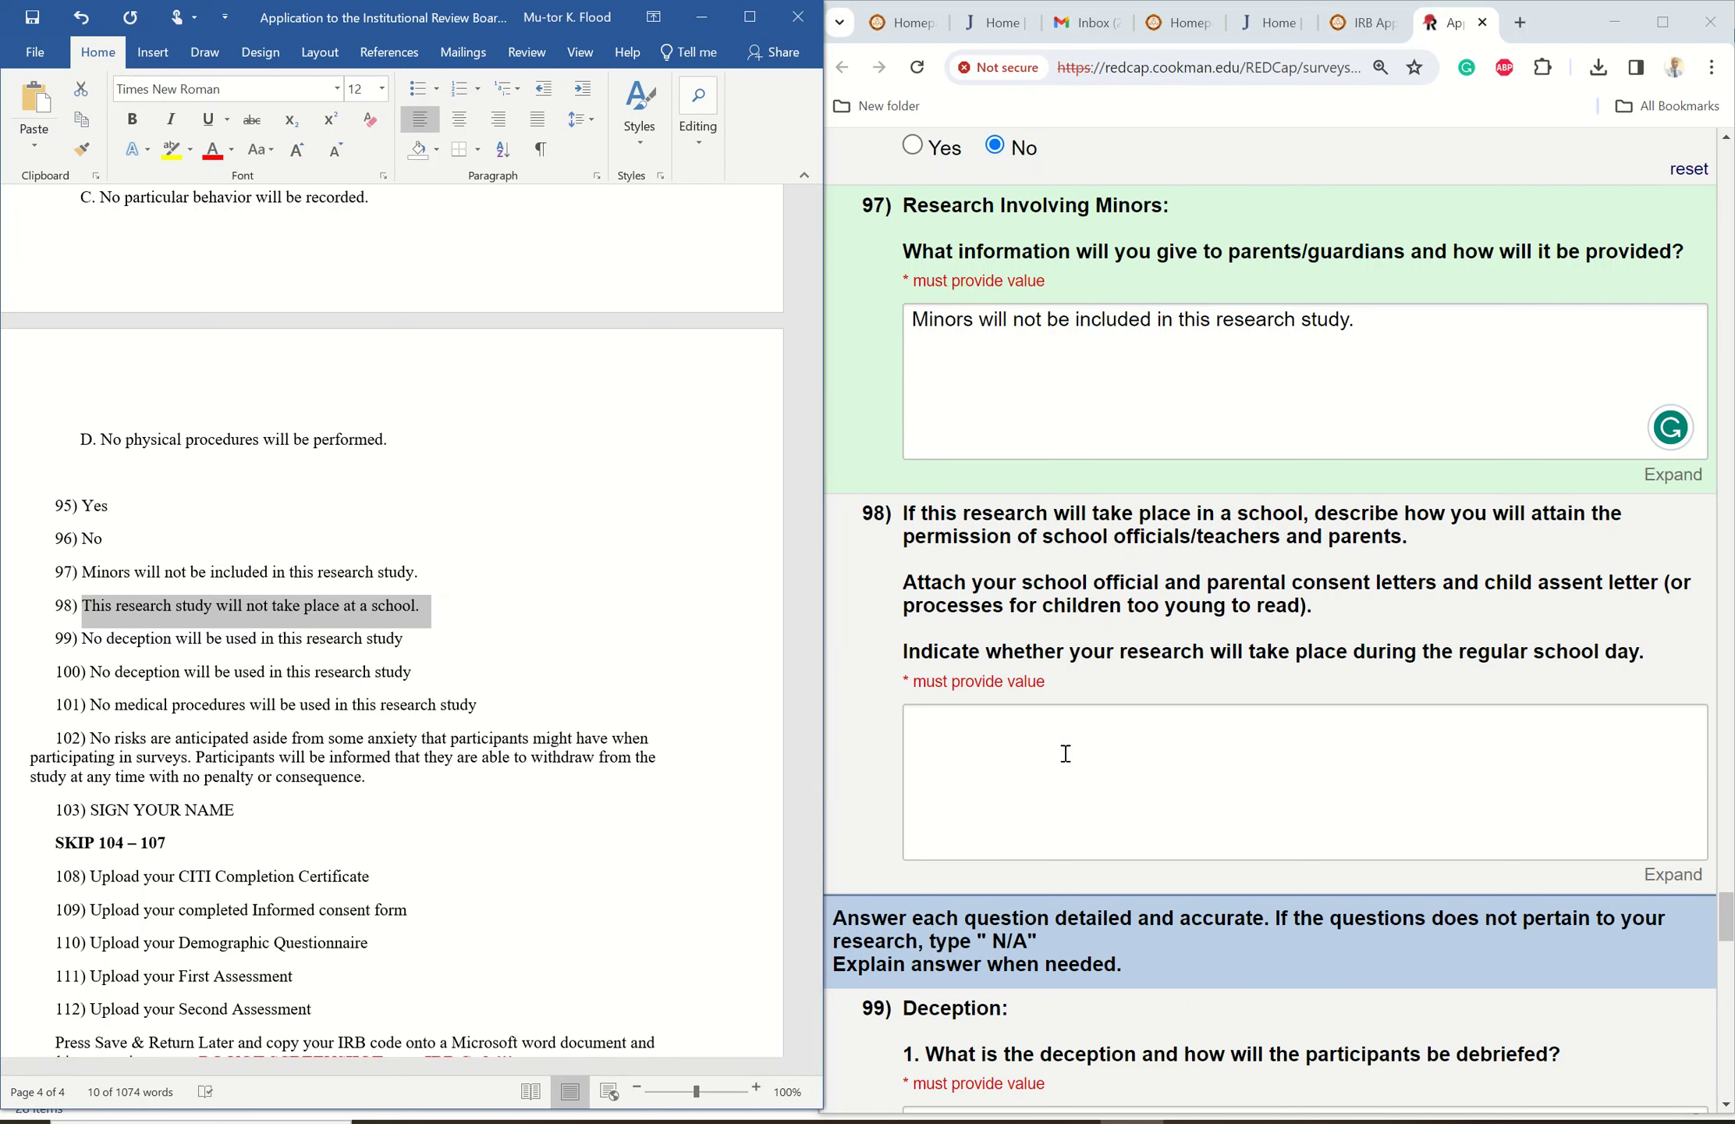
{"action": "left_click", "coordinate": [978, 732]}
{"action": "right_click", "coordinate": [978, 732]}
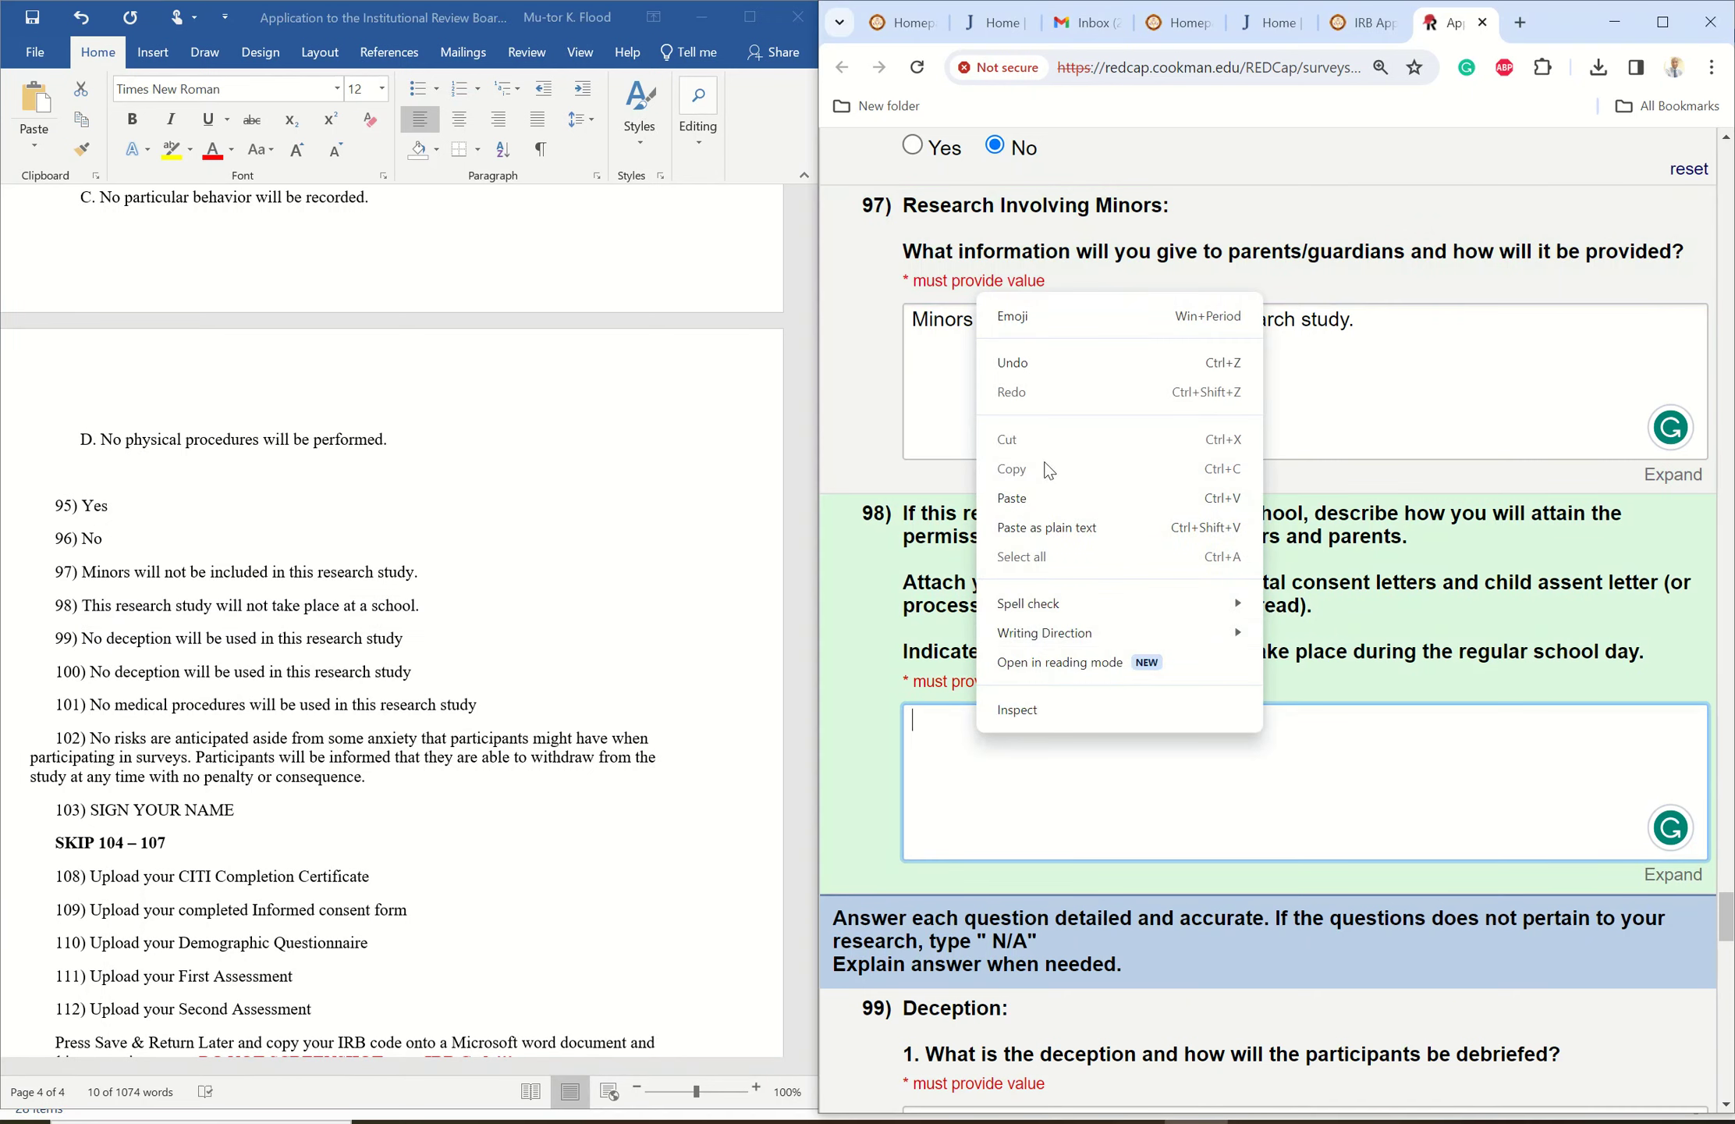
{"action": "left_click", "coordinate": [1013, 498]}
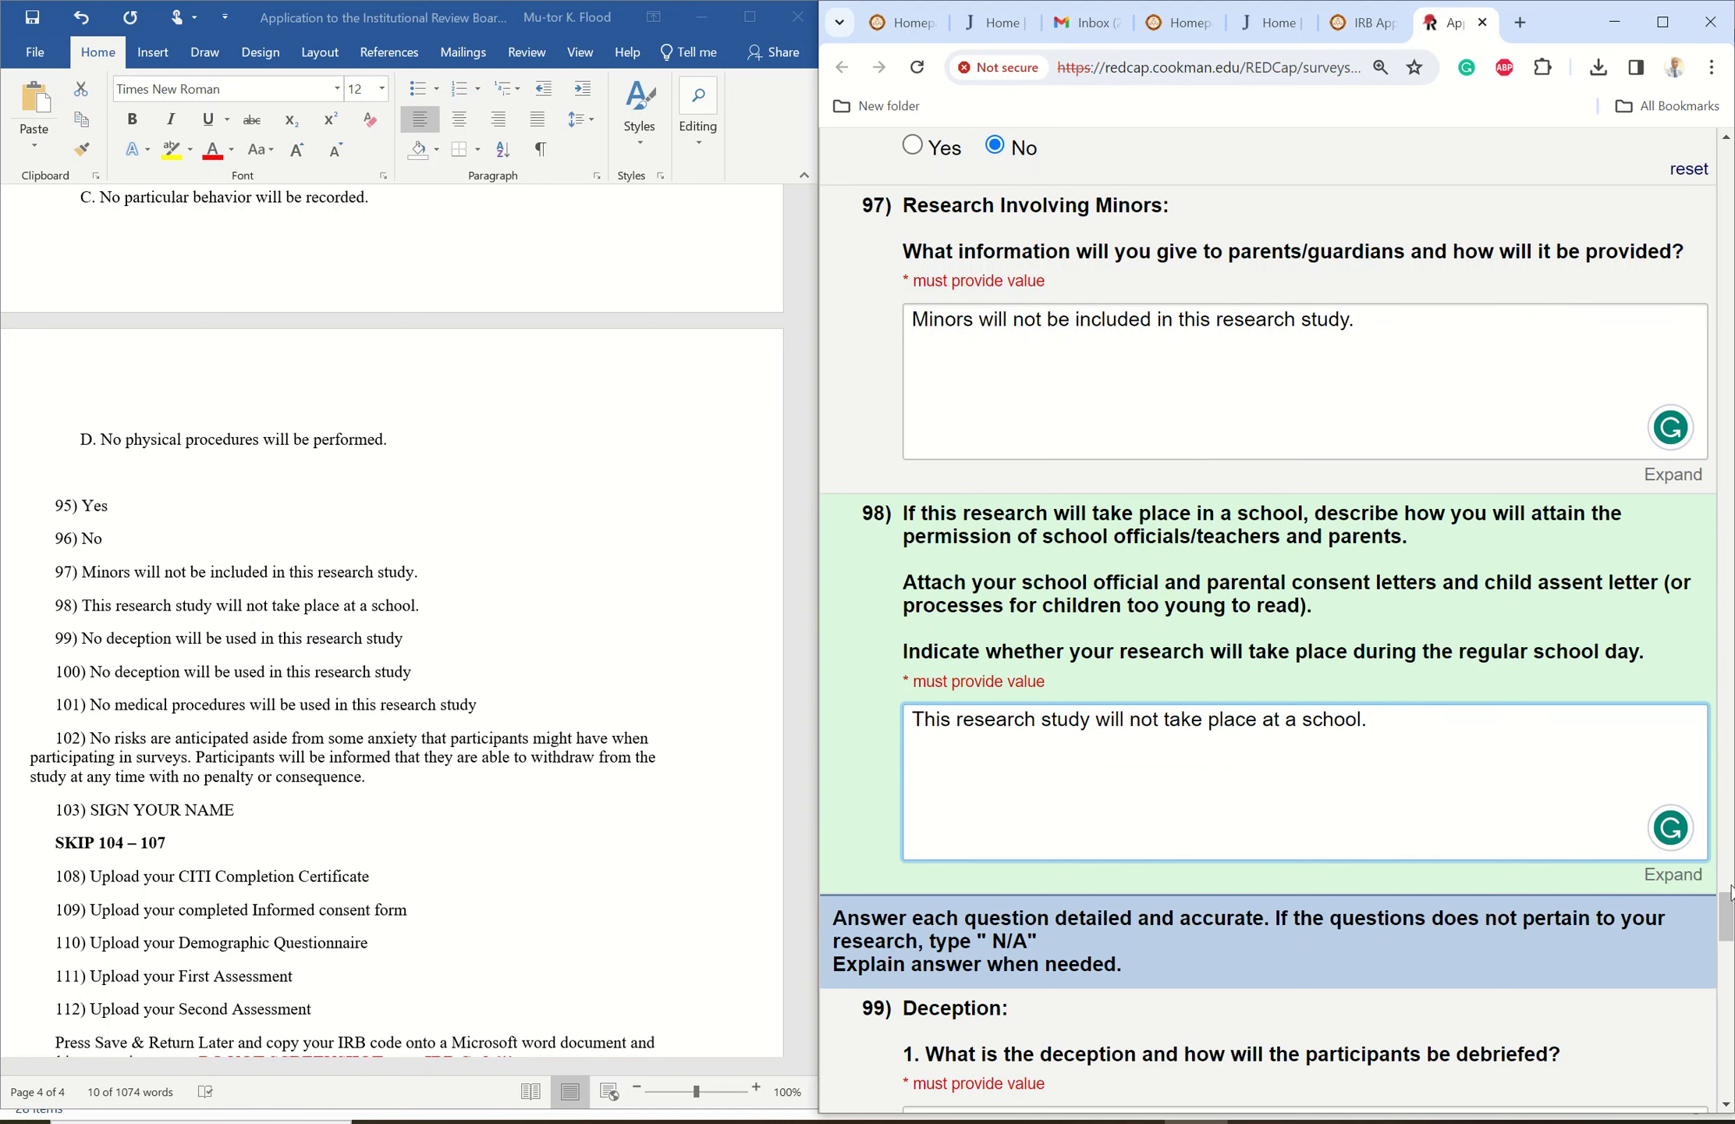
{"action": "left_click_drag", "start_coordinate": [1730, 891], "coordinate": [1724, 960]}
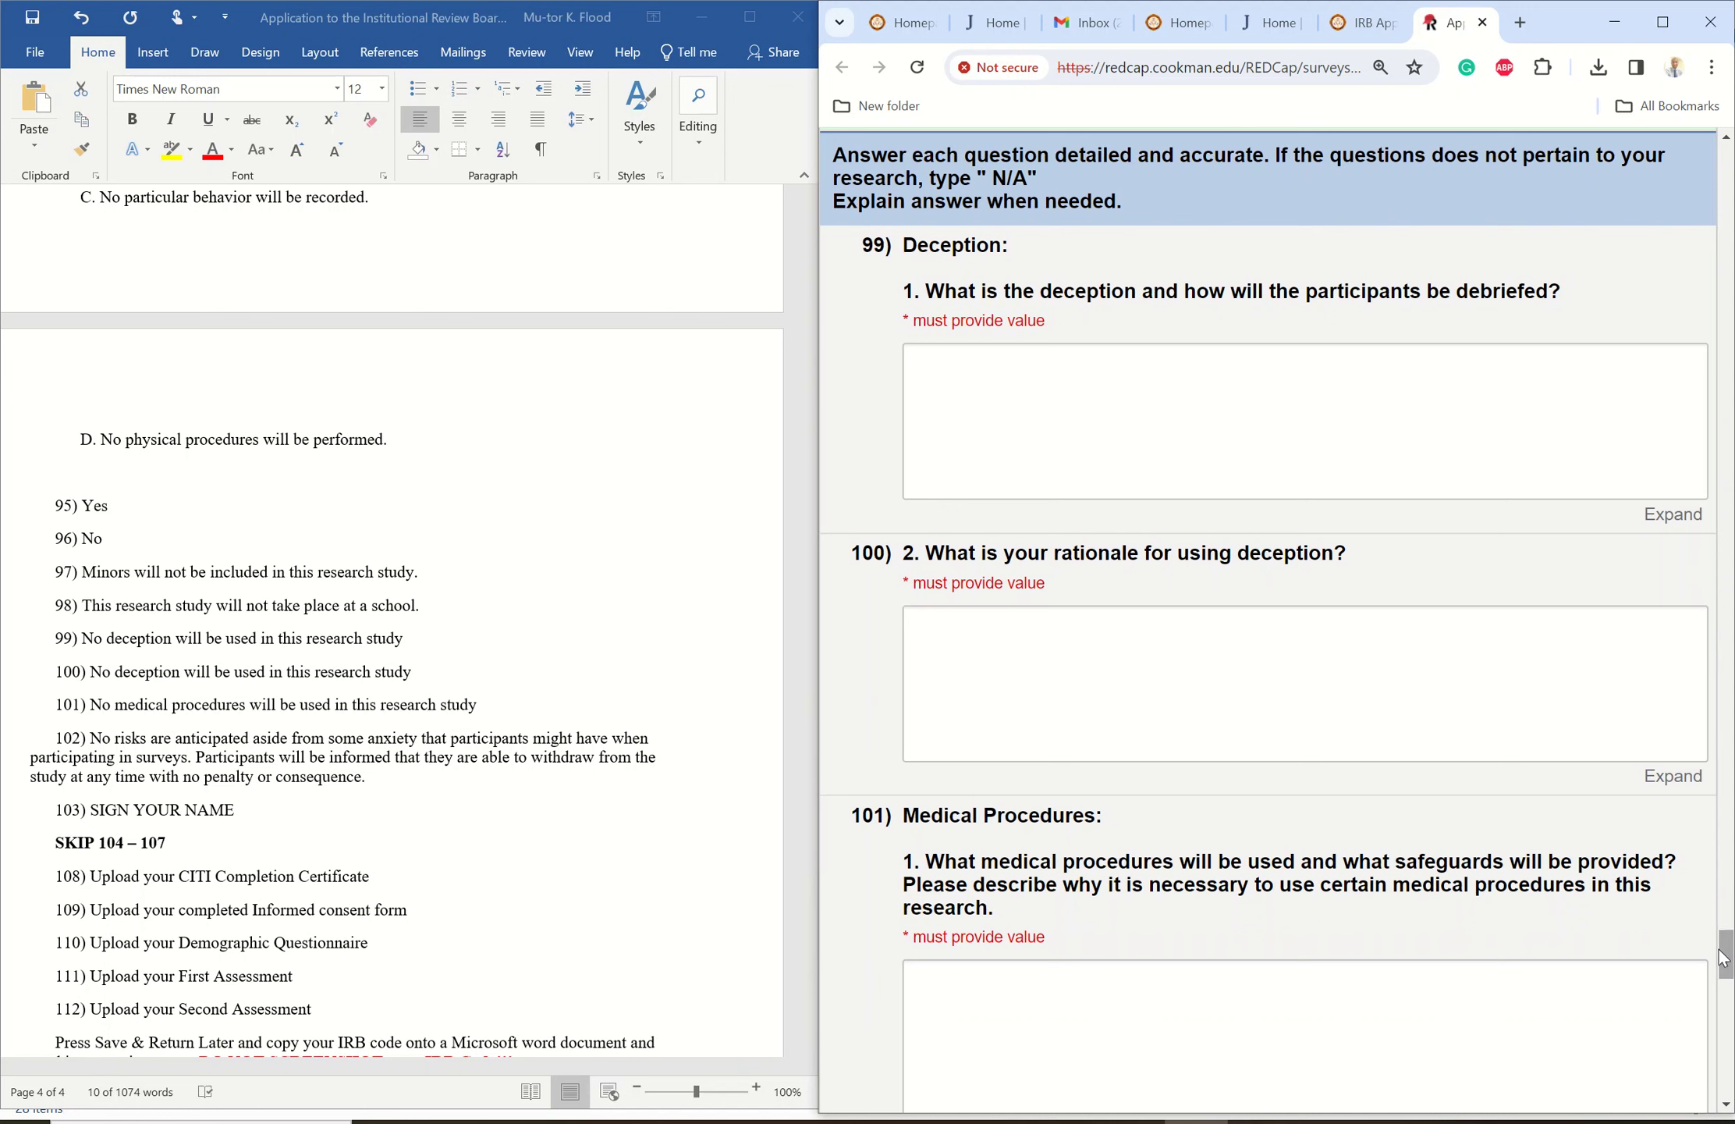
- Copy item 99's no-deception sentence from Word into REDCap's Deception answer box
{"action": "triple_click", "coordinate": [86, 624]}
{"action": "triple_click", "coordinate": [86, 638]}
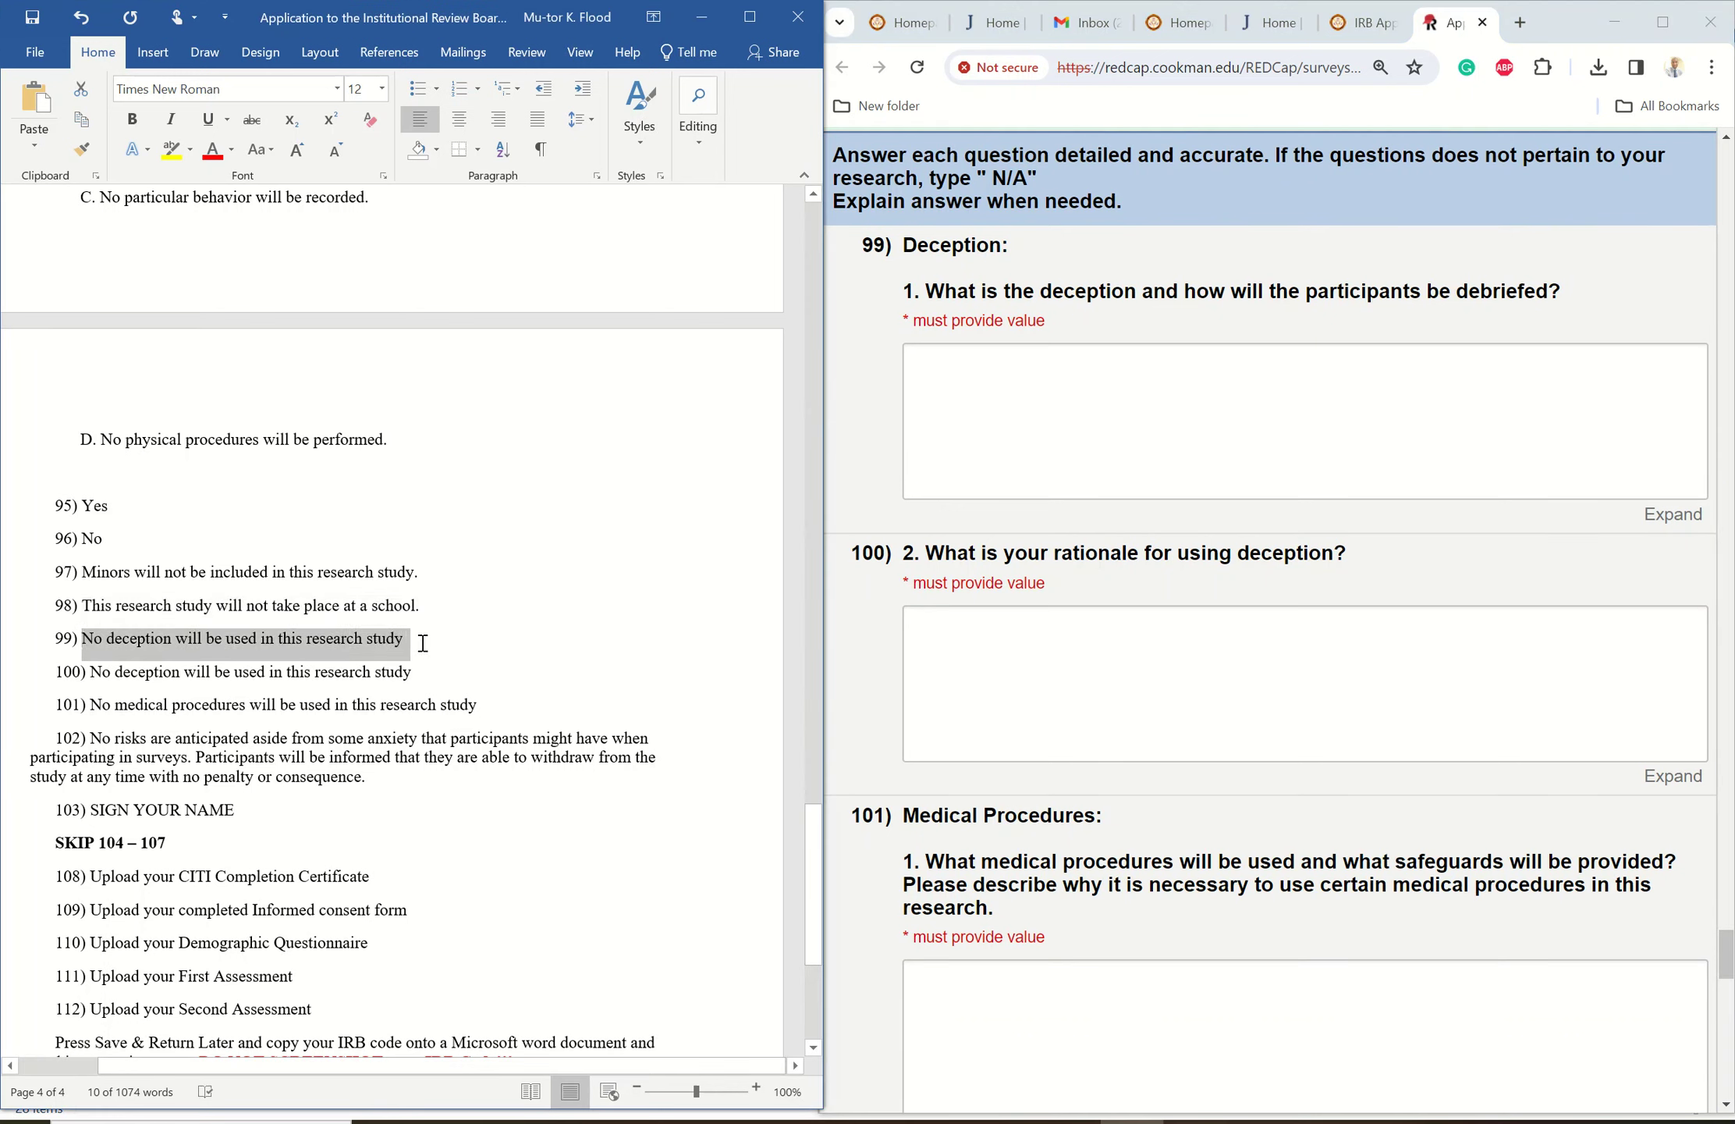
{"action": "right_click", "coordinate": [347, 641]}
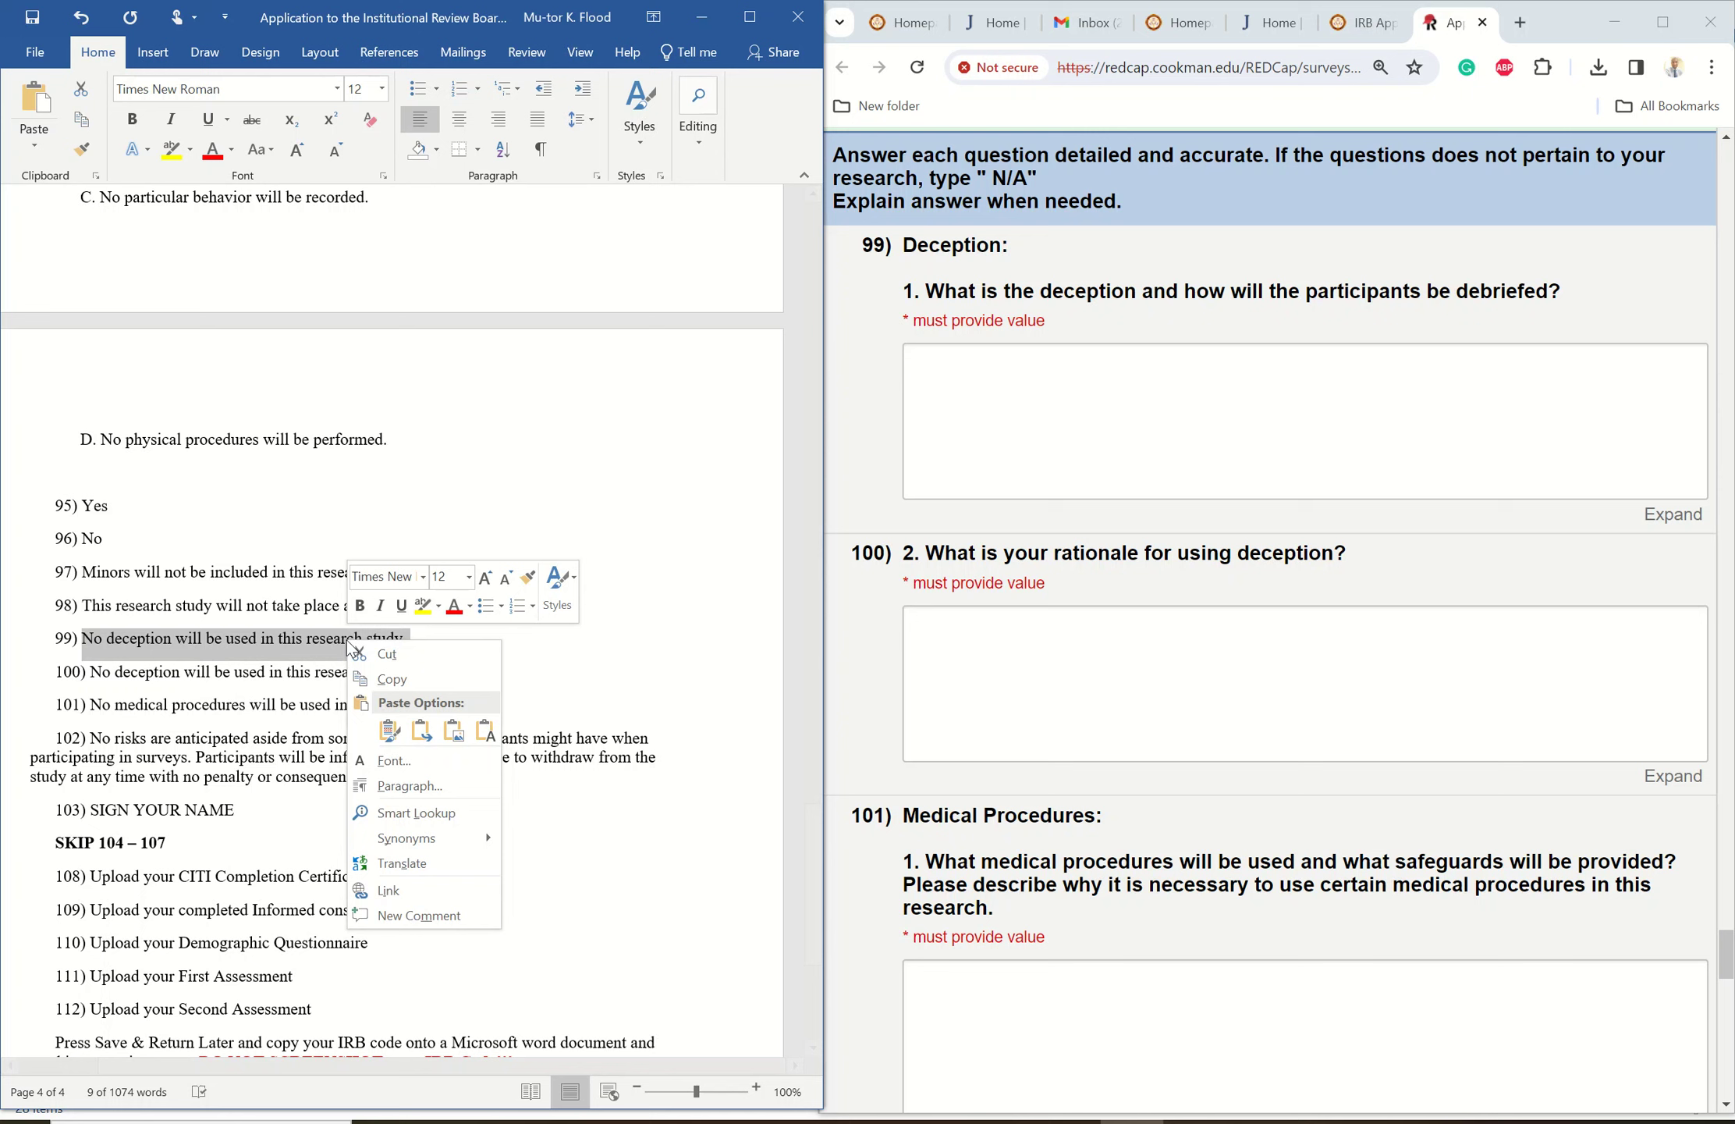
{"action": "left_click", "coordinate": [385, 677]}
{"action": "left_click", "coordinate": [931, 360]}
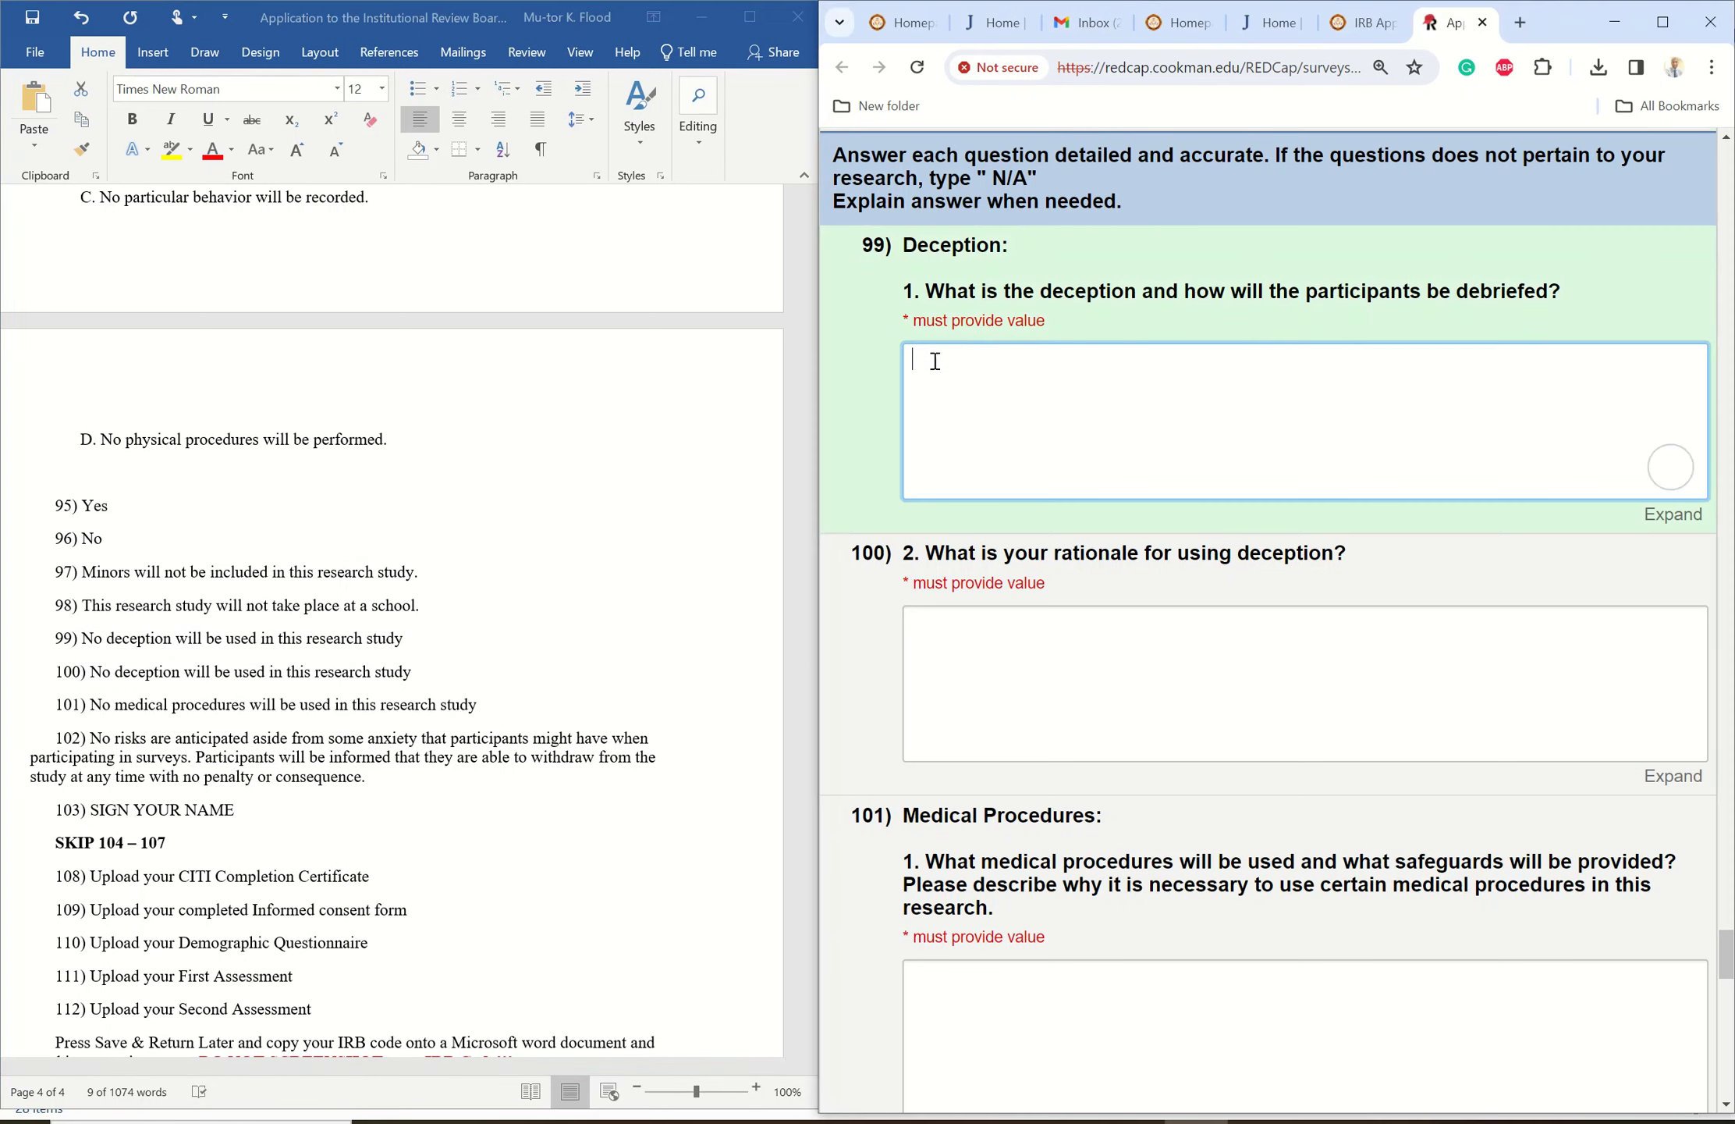
{"action": "right_click", "coordinate": [932, 360]}
{"action": "left_click", "coordinate": [992, 560]}
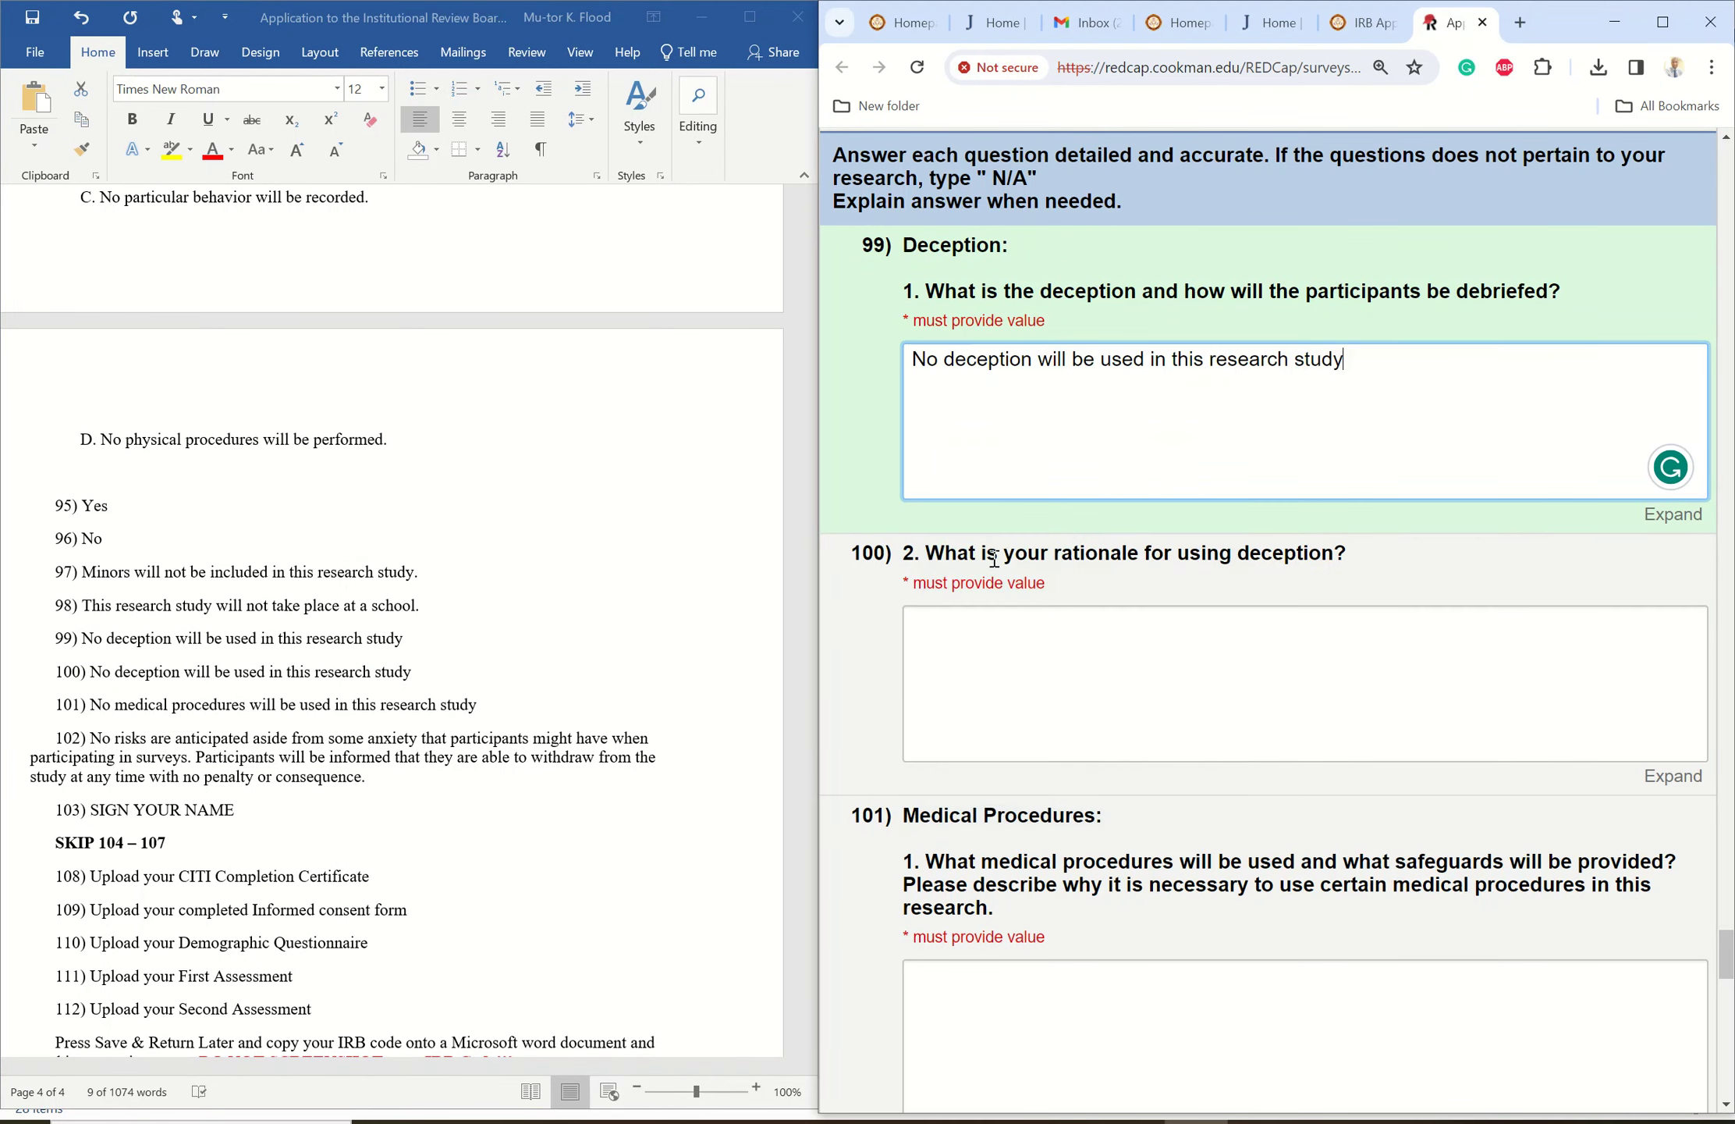
- Copy item 100's answer sentence from Word into REDCap answer box 100
{"action": "key", "text": "alt+Tab"}
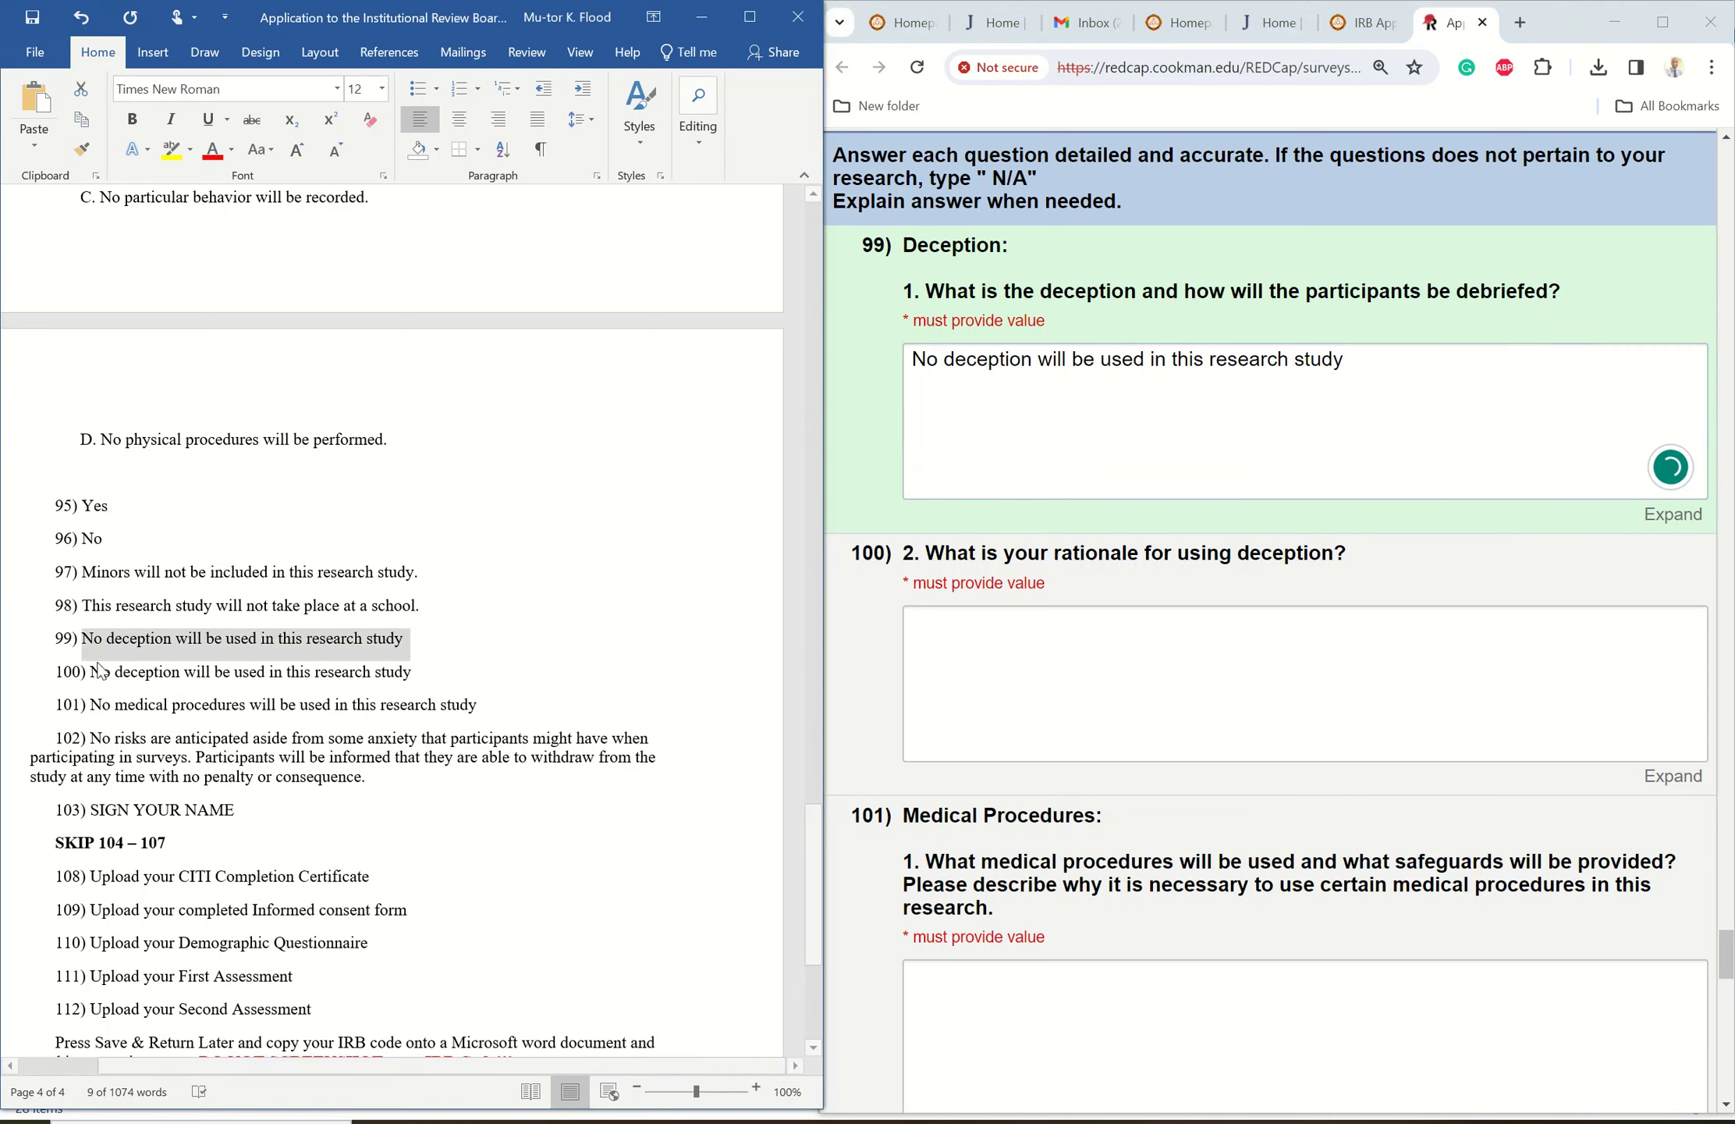
{"action": "left_click_drag", "start_coordinate": [90, 675], "coordinate": [415, 674]}
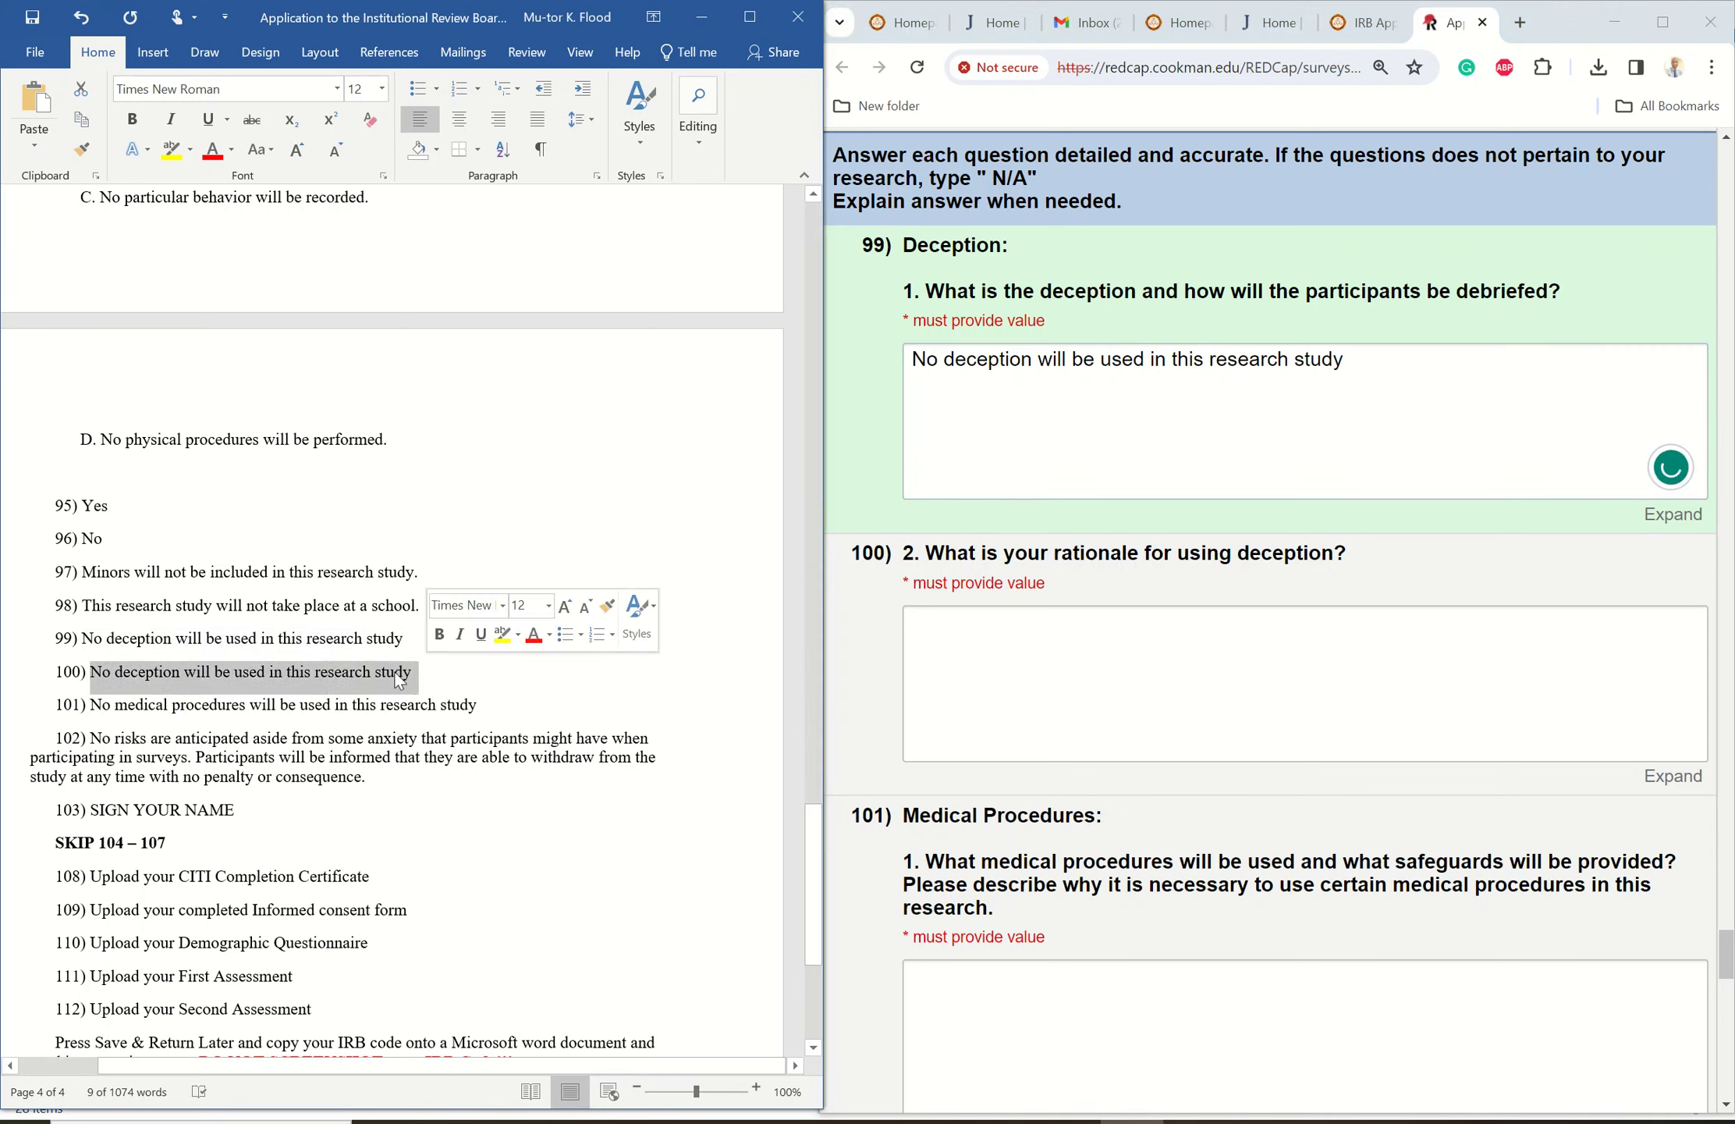
{"action": "right_click", "coordinate": [353, 679]}
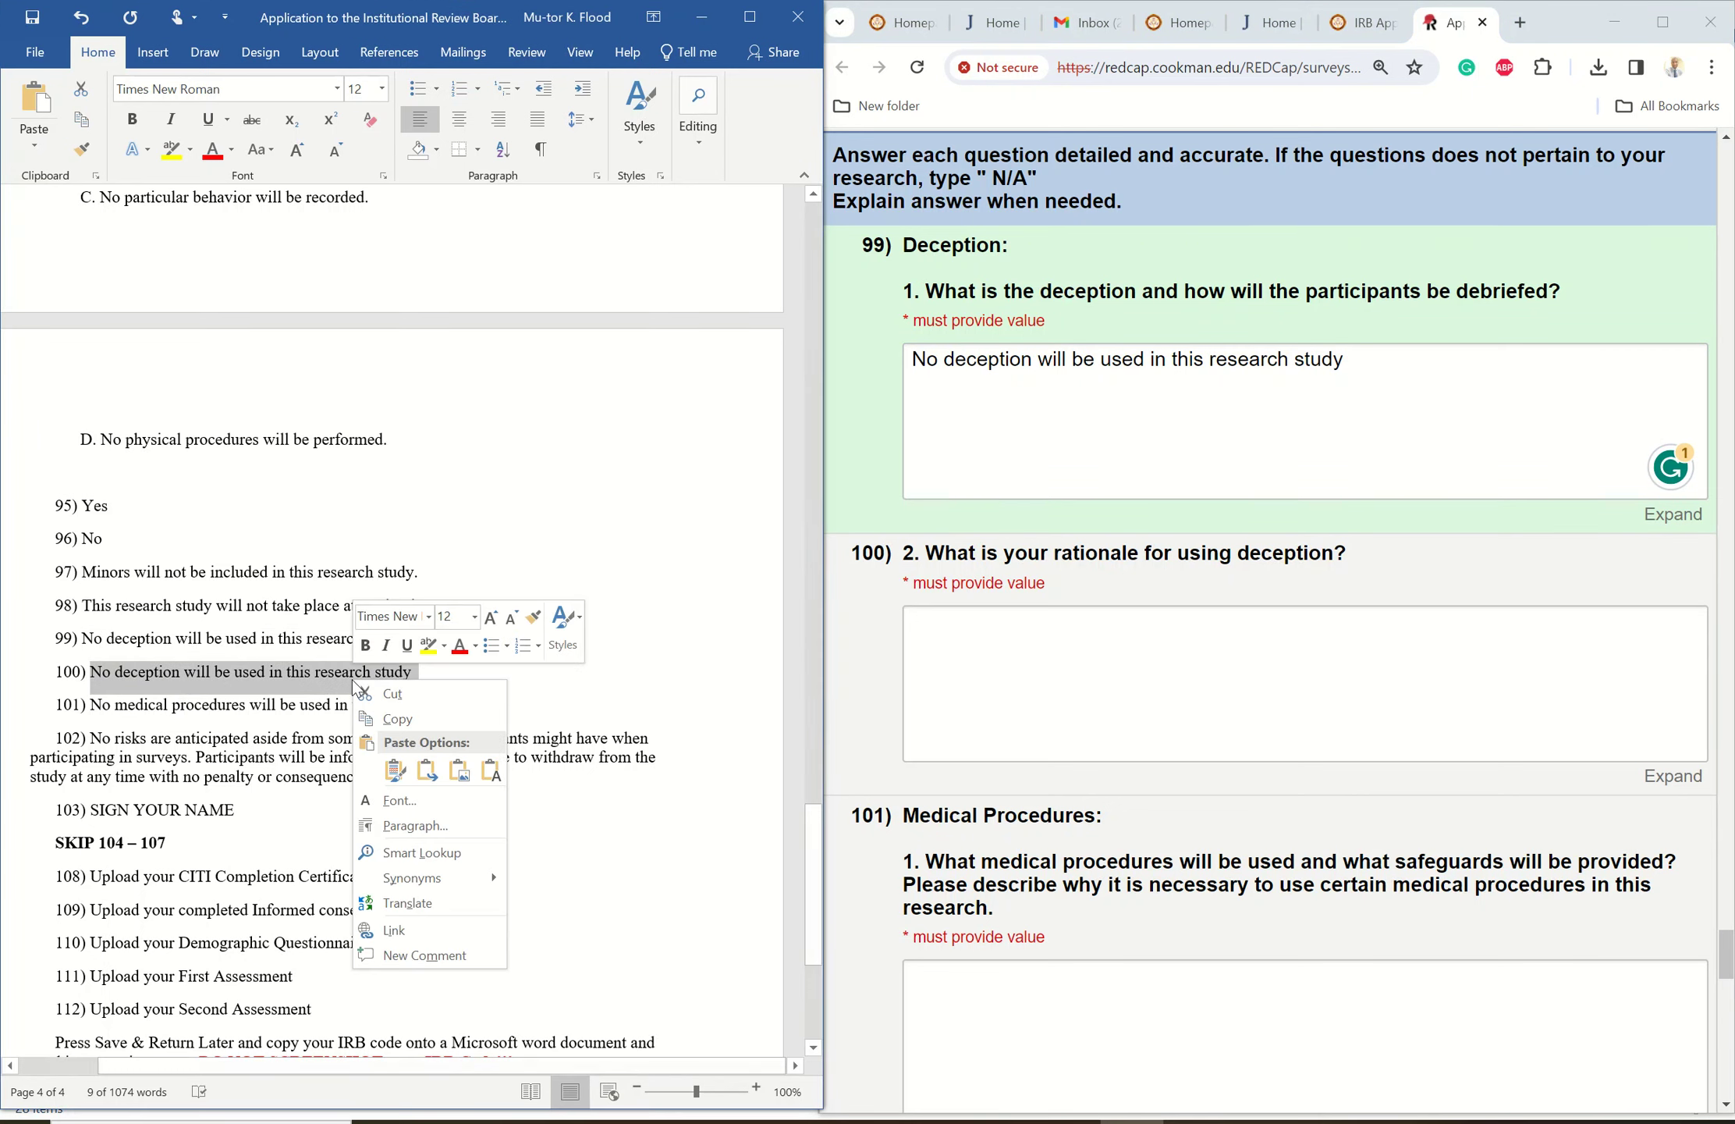
{"action": "left_click", "coordinate": [410, 722]}
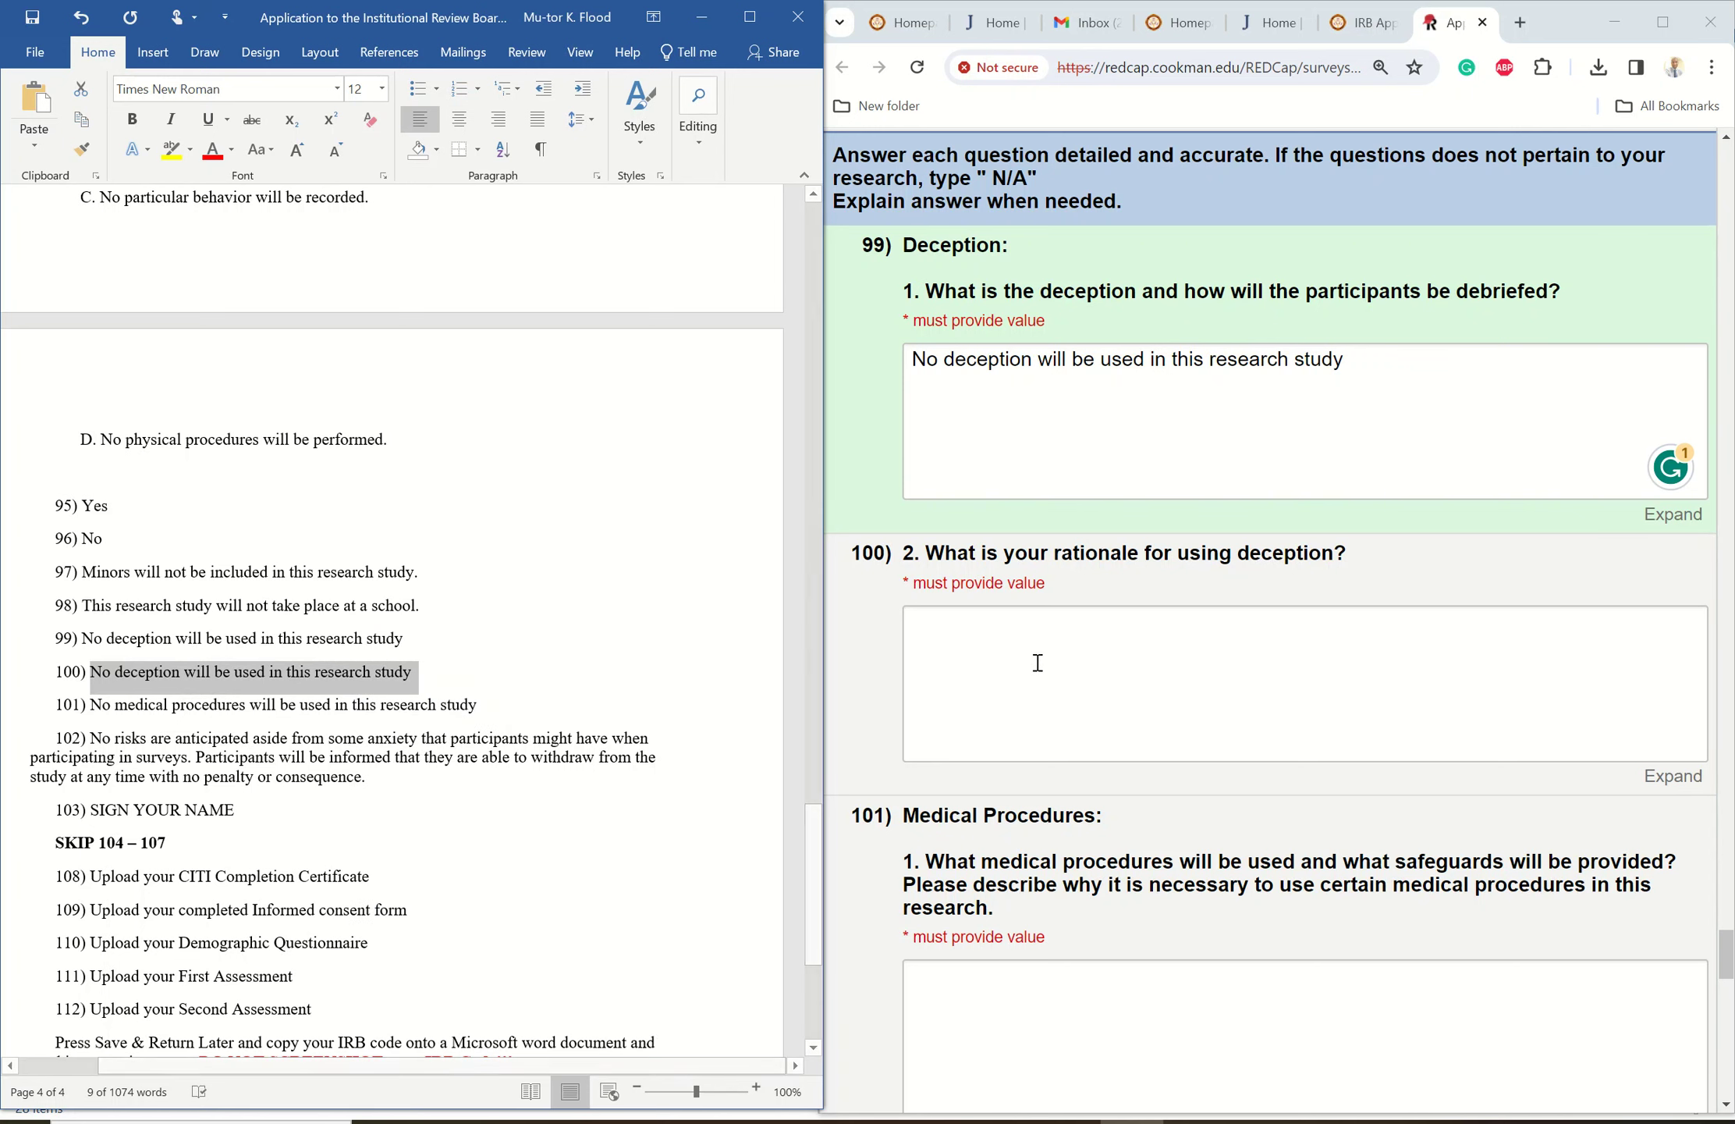
{"action": "left_click", "coordinate": [988, 631]}
{"action": "right_click", "coordinate": [990, 632]}
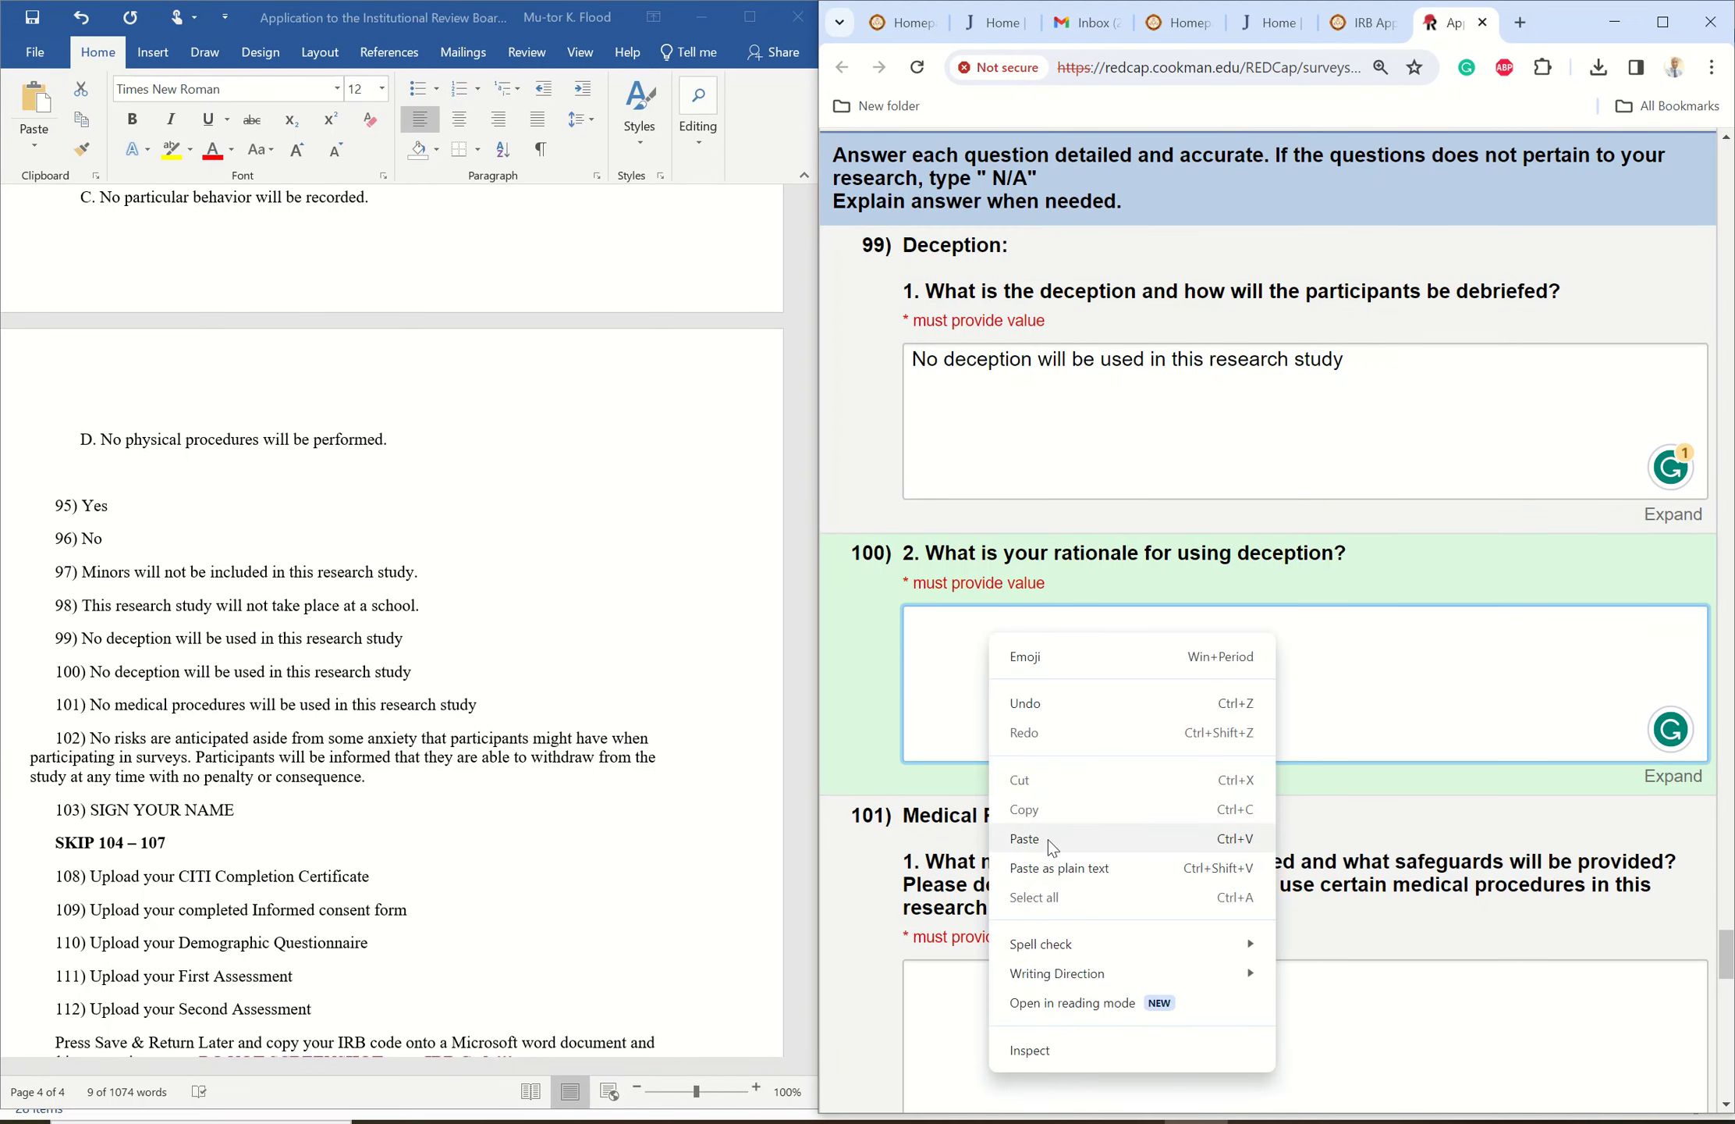
{"action": "left_click", "coordinate": [1025, 839]}
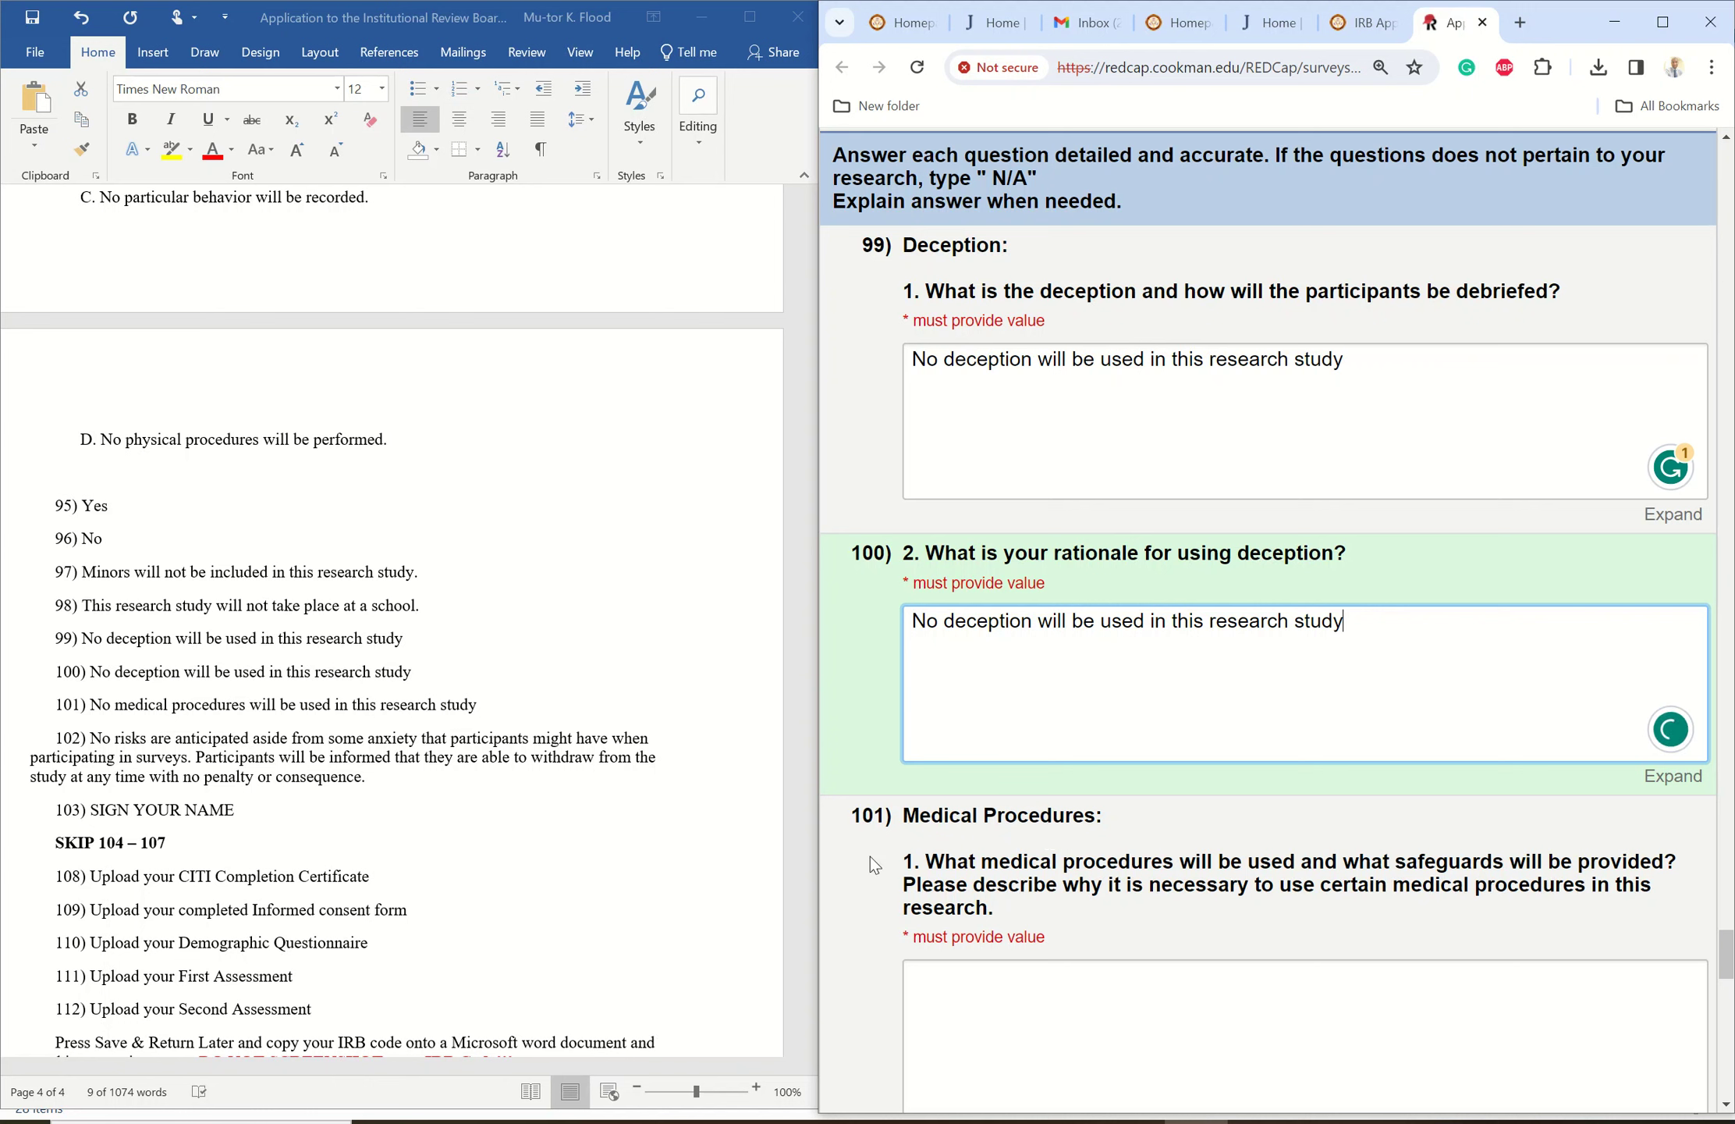
- Copy item 101's no-medical-procedures sentence from Word into REDCap's medical procedures answer
{"action": "left_click_drag", "start_coordinate": [413, 697], "coordinate": [461, 714]}
{"action": "right_click", "coordinate": [442, 706]}
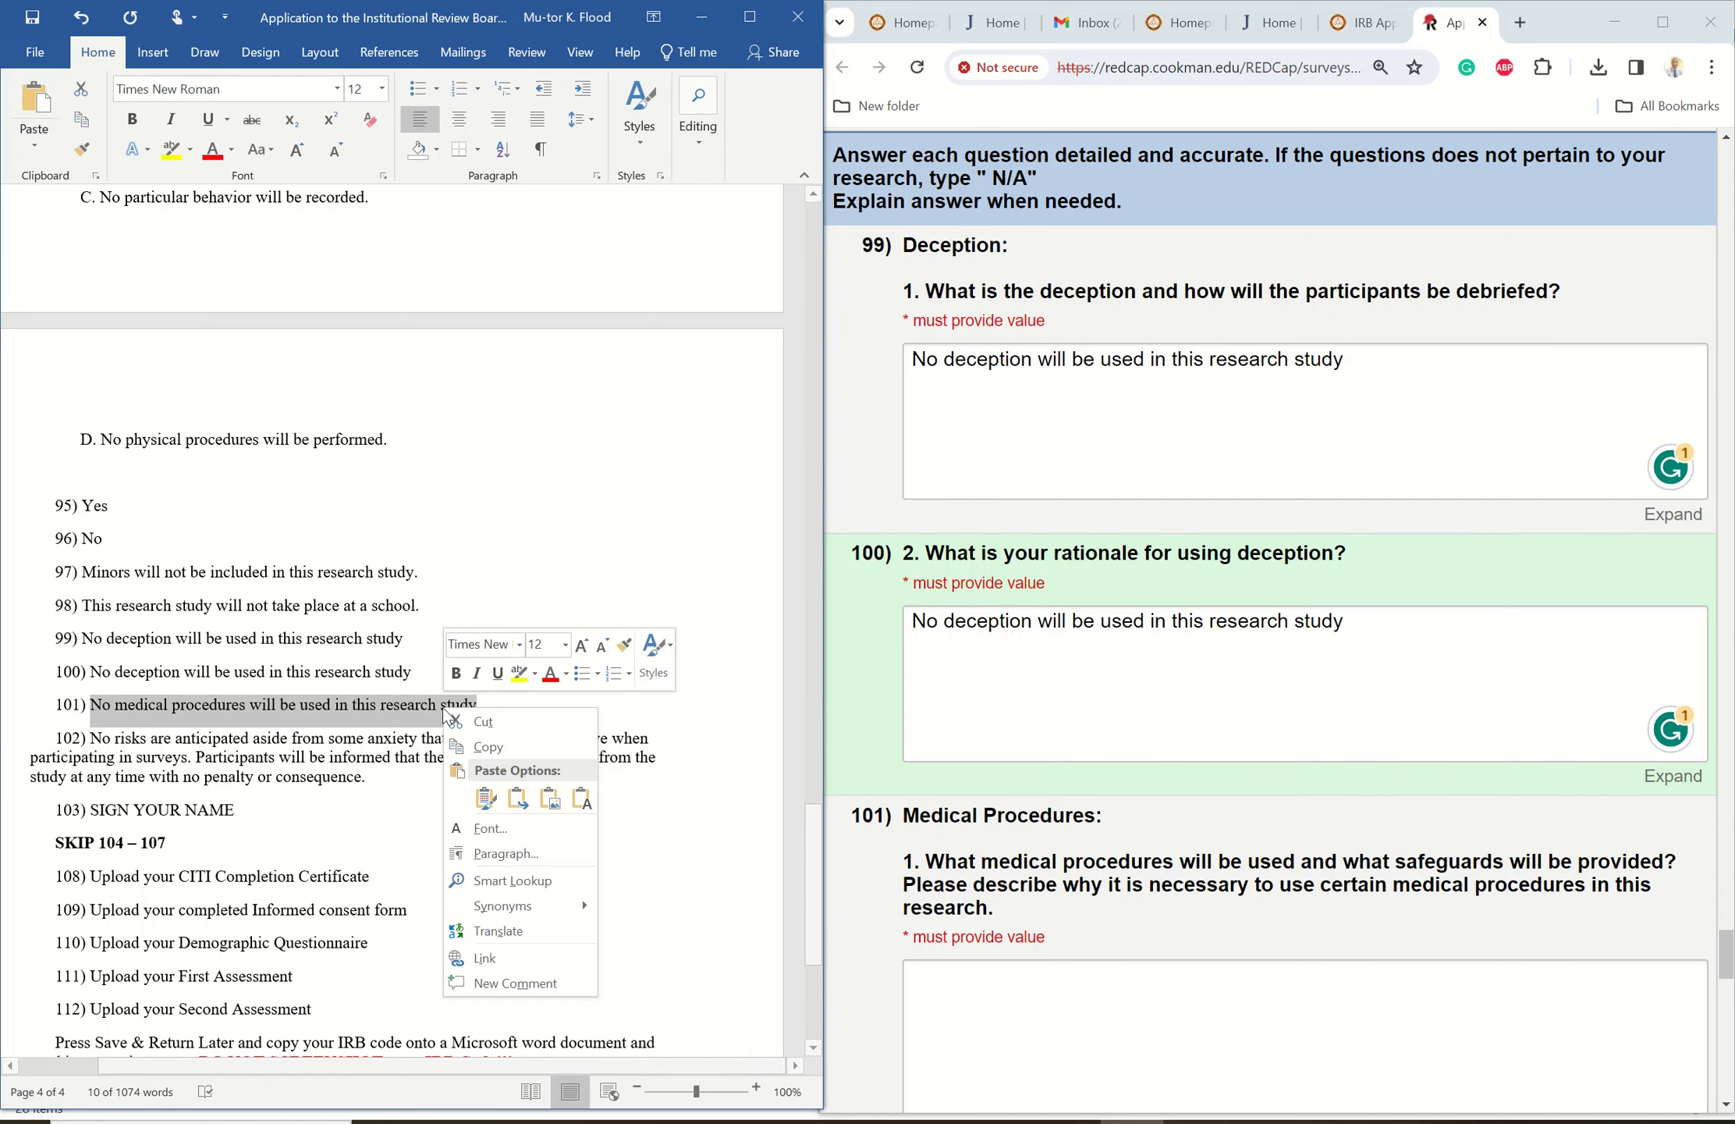
{"action": "left_click", "coordinate": [487, 746]}
{"action": "left_click", "coordinate": [971, 977]}
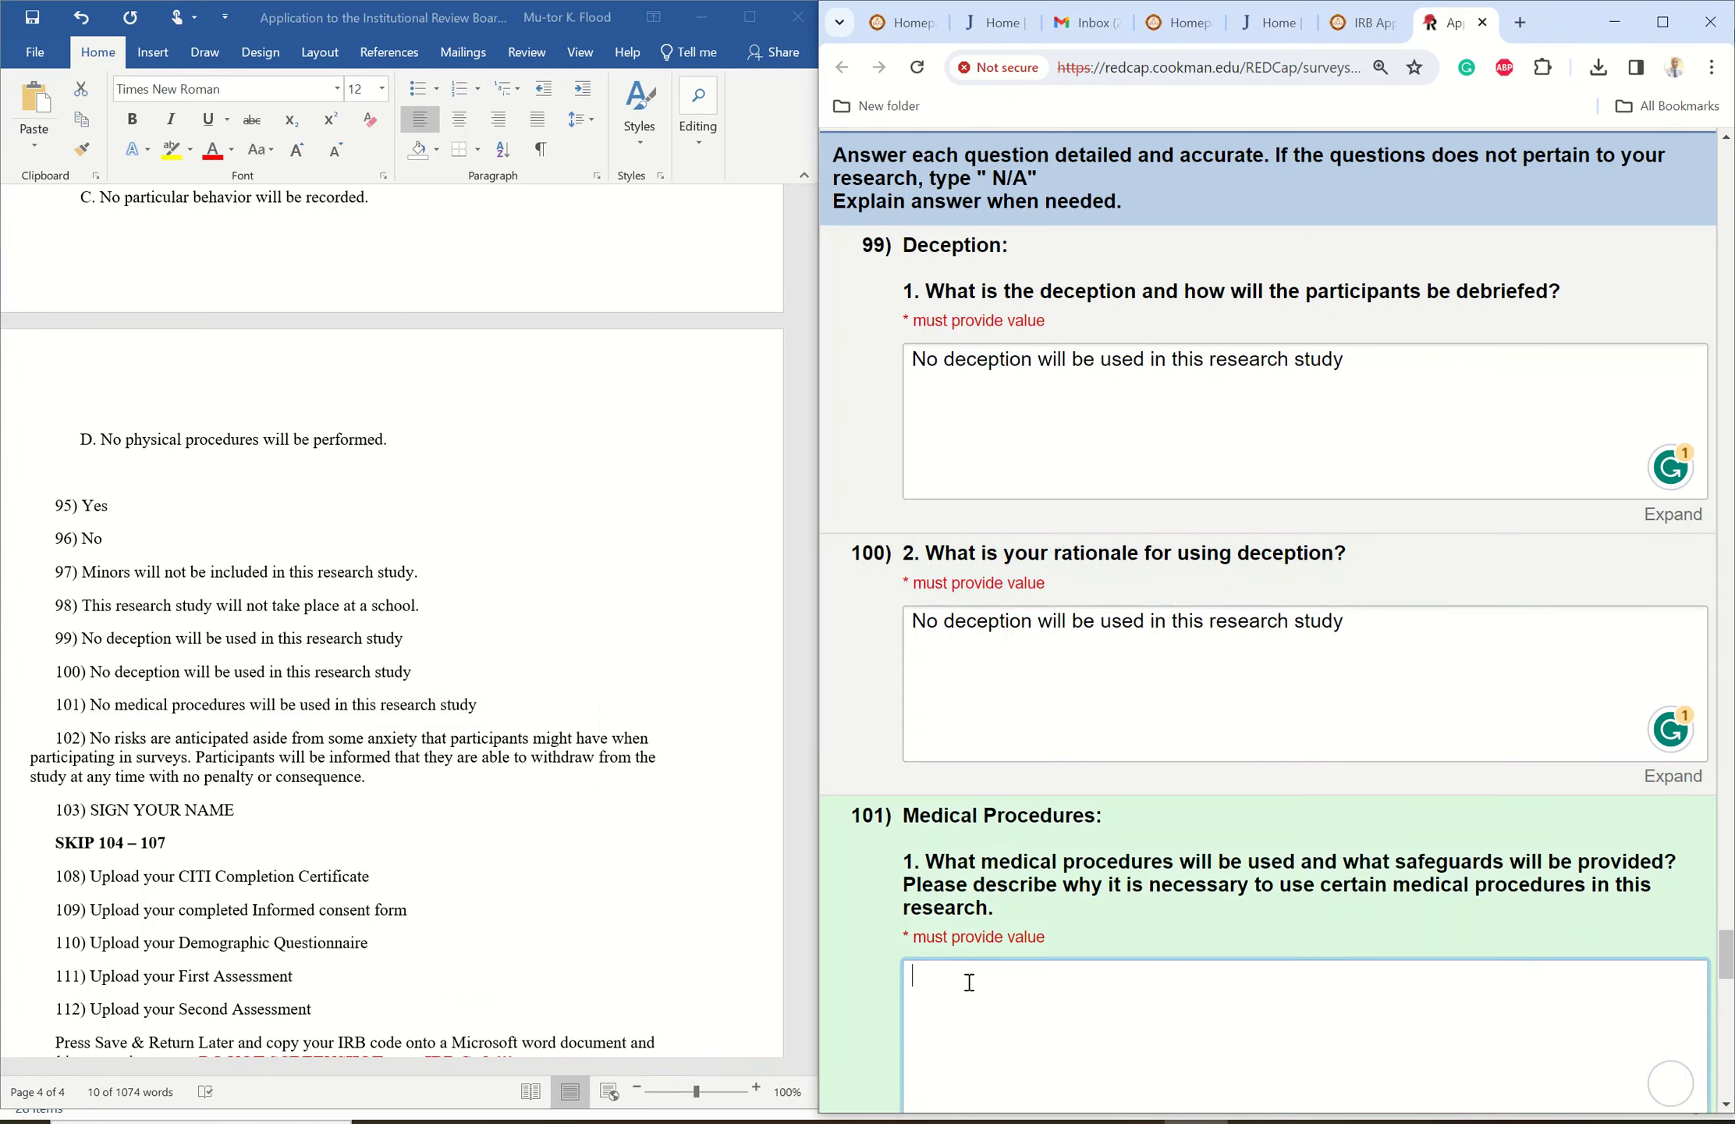
{"action": "right_click", "coordinate": [968, 982]}
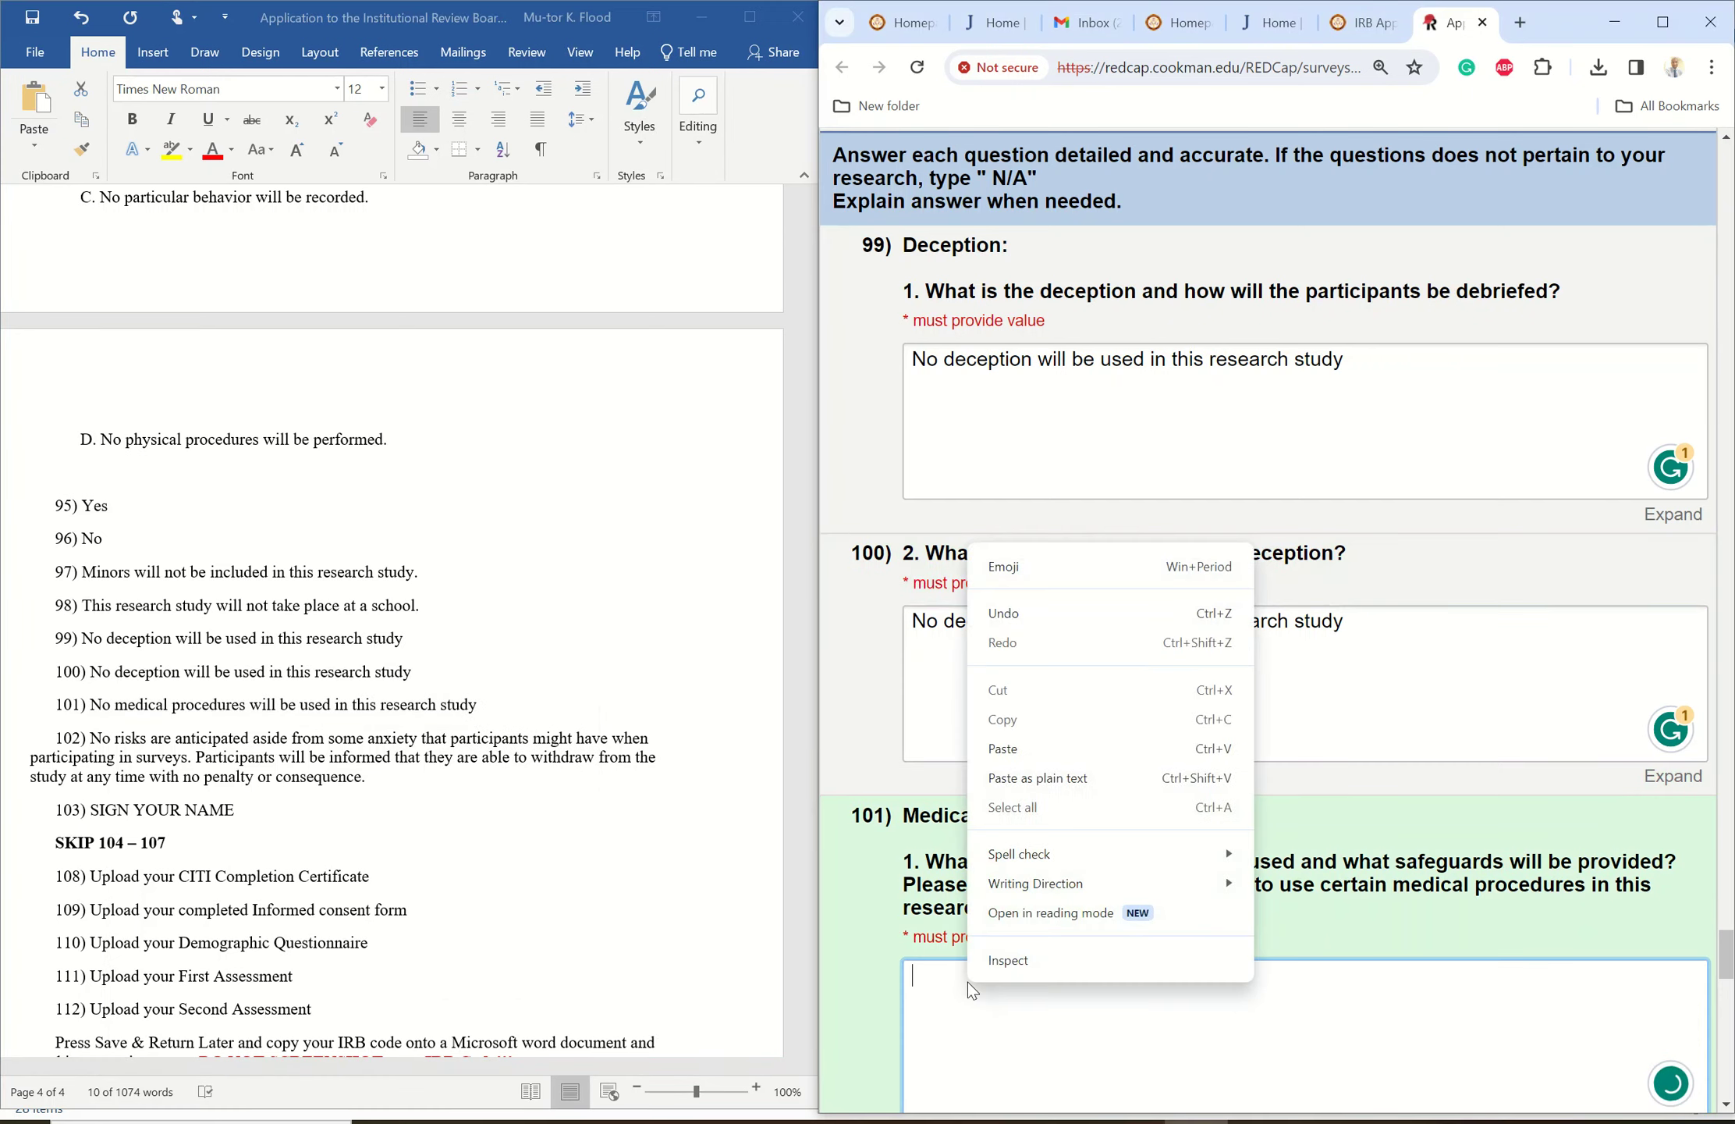
{"action": "left_click", "coordinate": [1034, 749]}
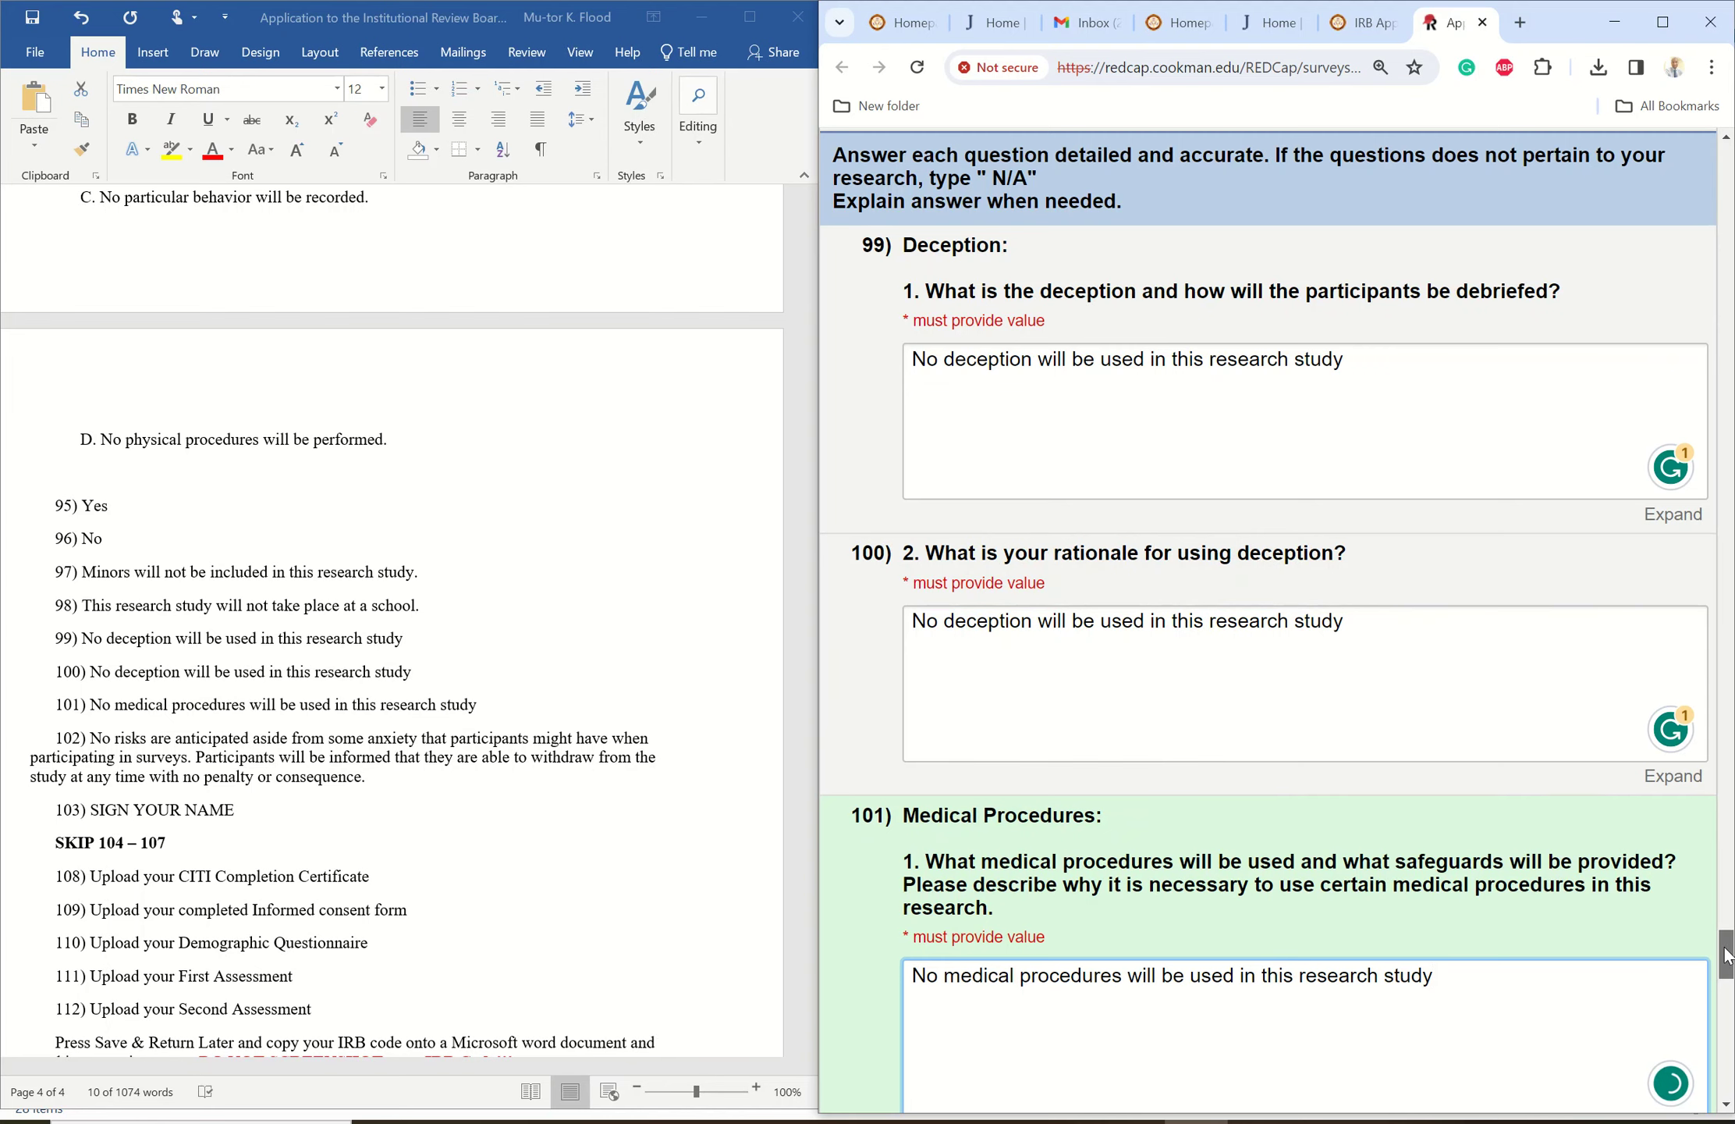
{"action": "left_click_drag", "start_coordinate": [1724, 955], "coordinate": [1713, 1006]}
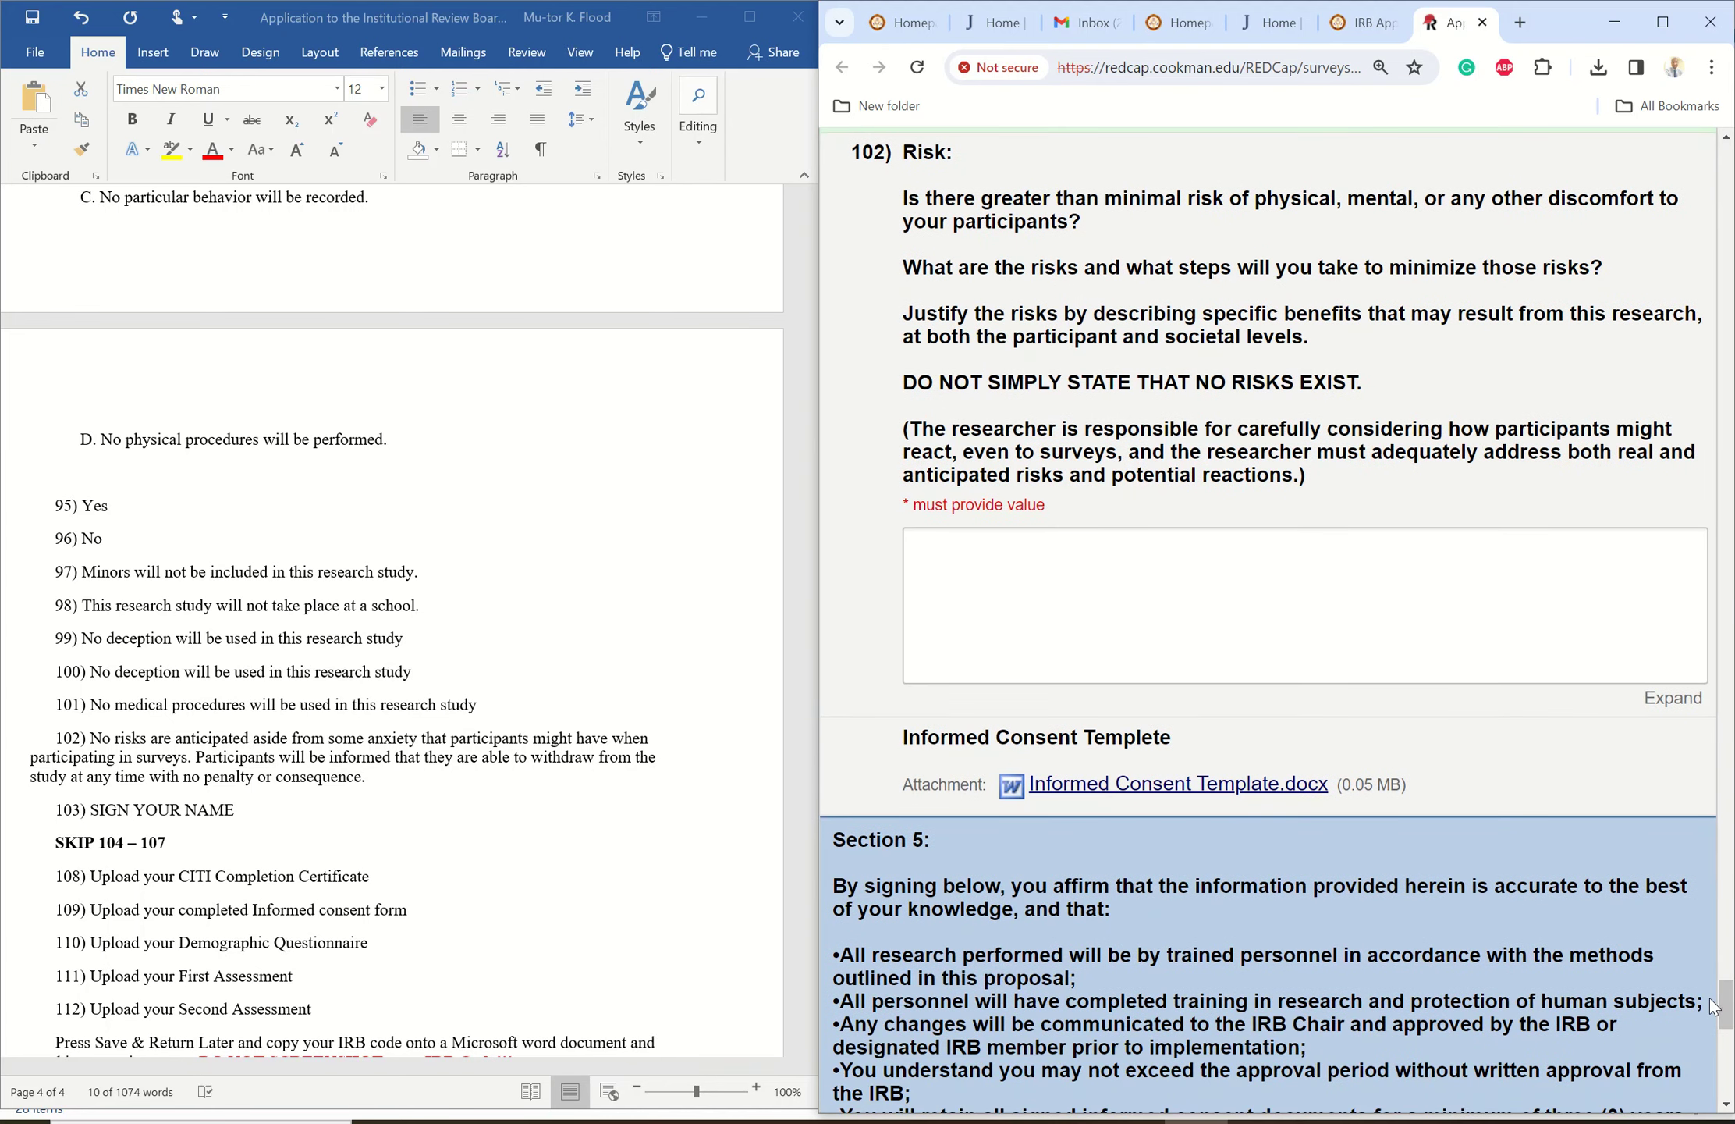
- Copy Word's item 102 paragraph (no risks beyond mild survey anxiety) into REDCap's Risk answer
{"action": "left_click", "coordinate": [95, 736]}
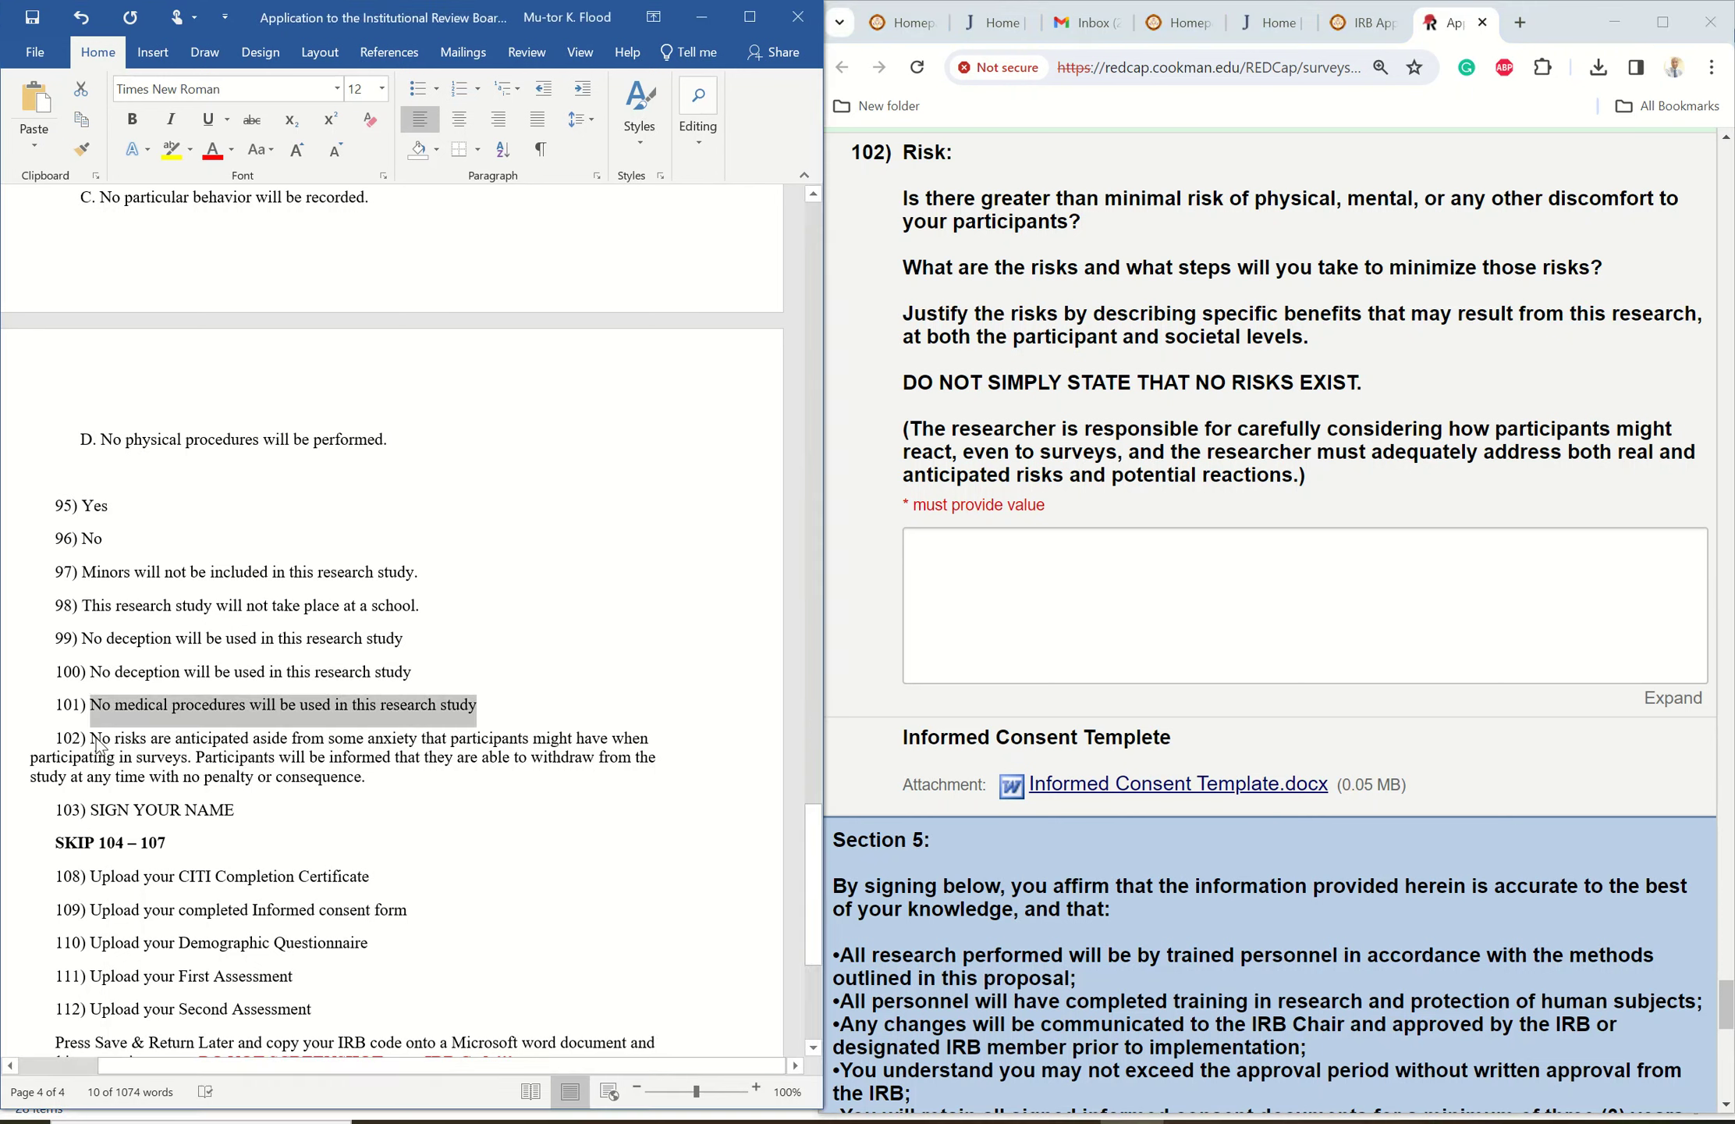
{"action": "left_click_drag", "start_coordinate": [92, 739], "coordinate": [373, 792]}
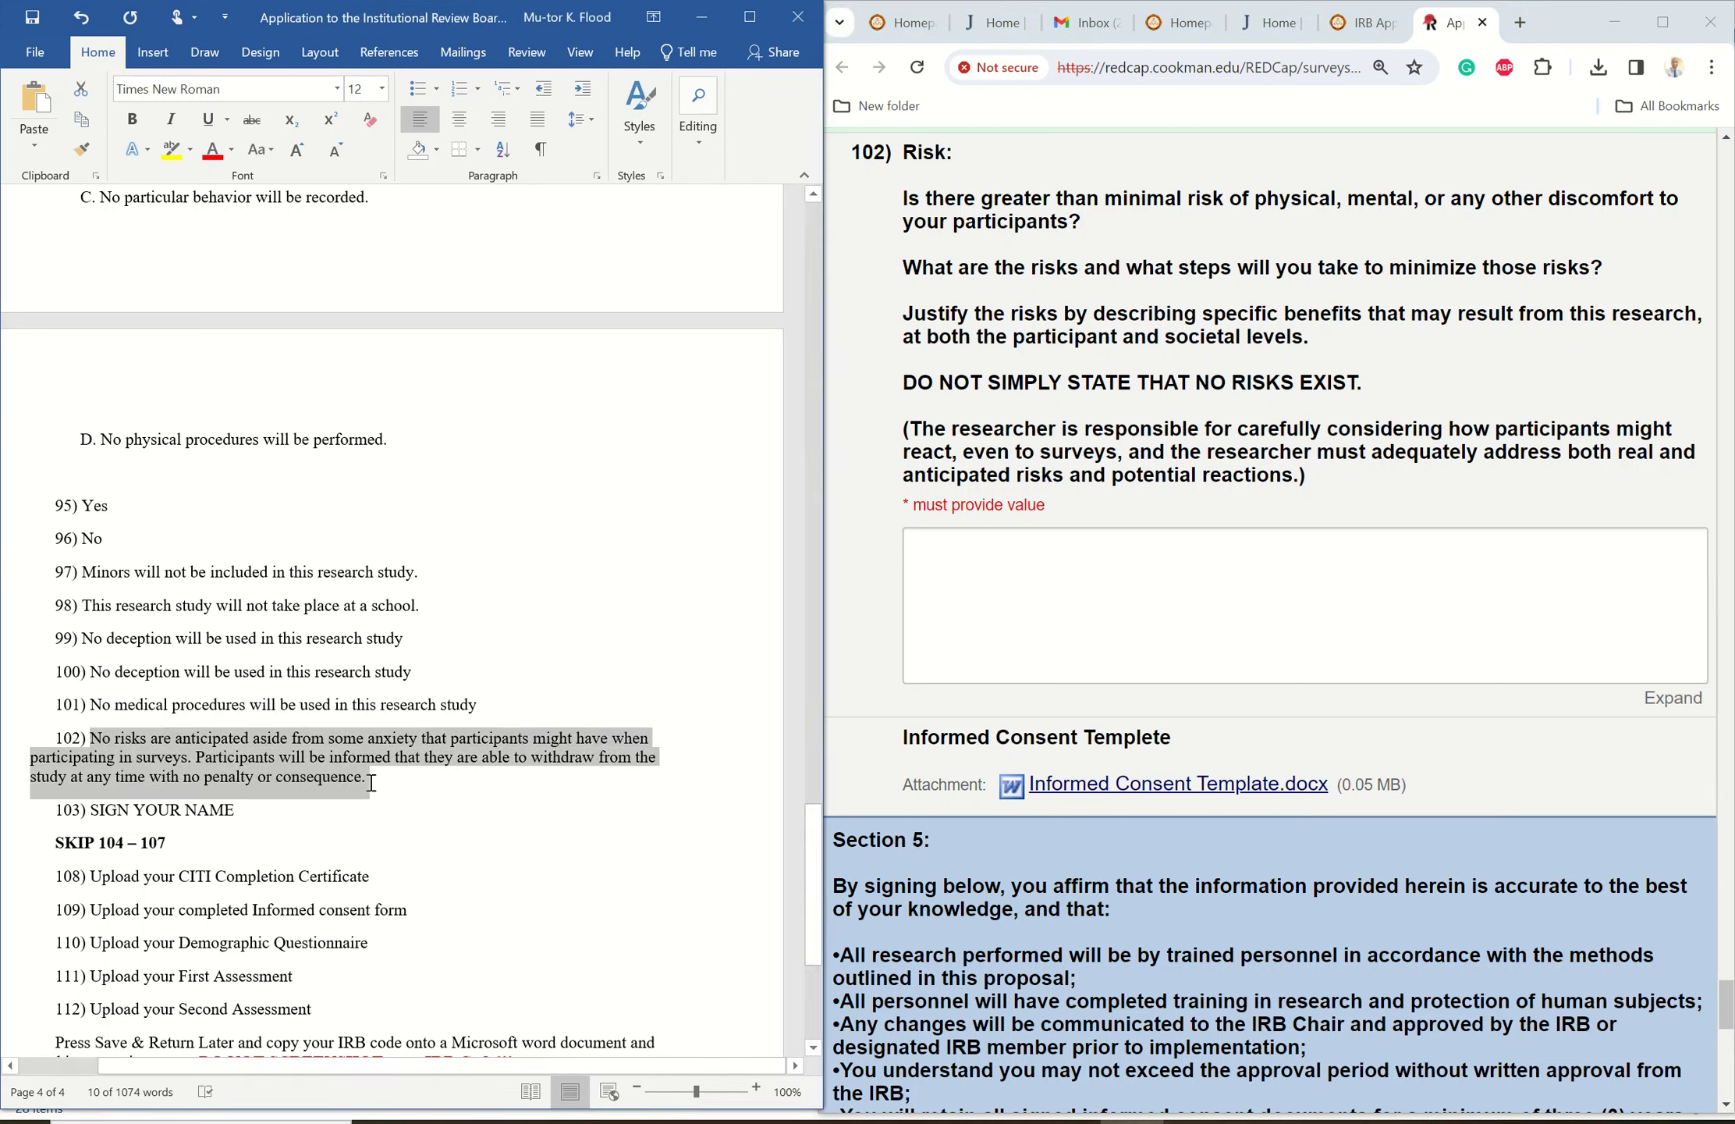
{"action": "right_click", "coordinate": [270, 758]}
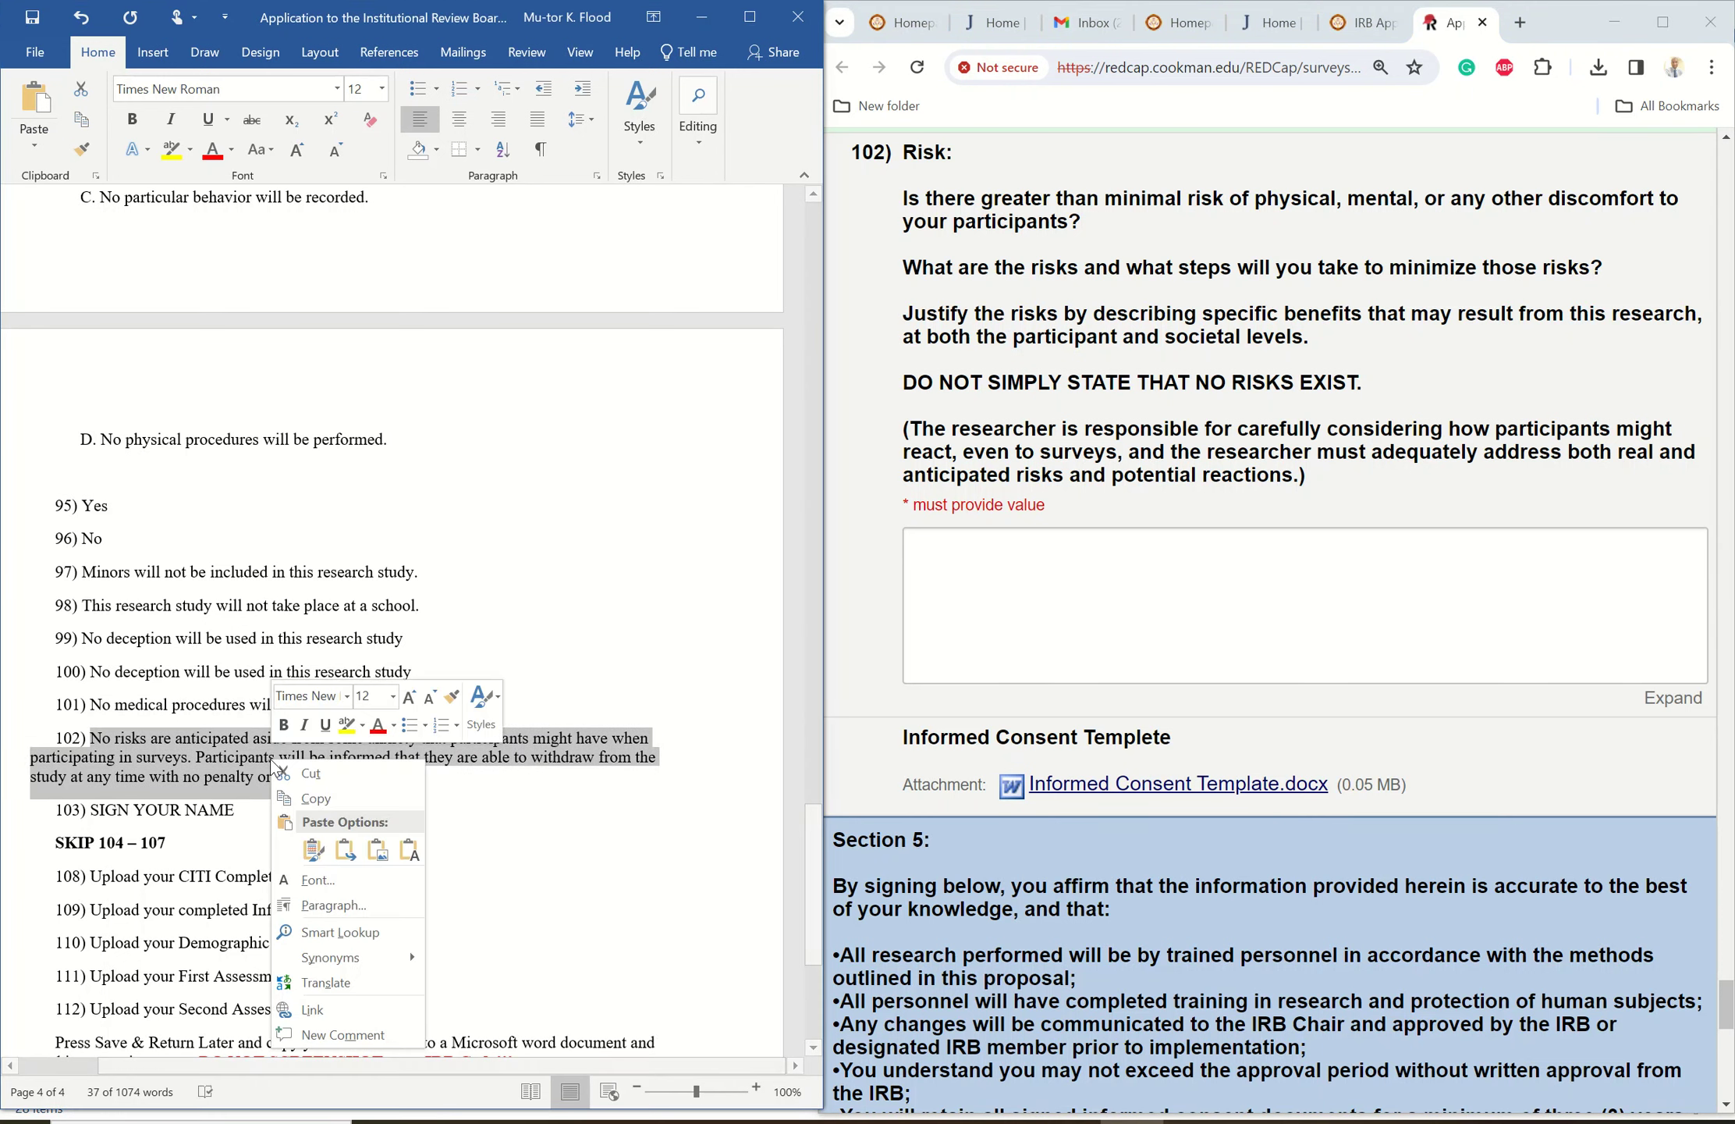
{"action": "left_click", "coordinate": [325, 799]}
{"action": "left_click", "coordinate": [970, 547]}
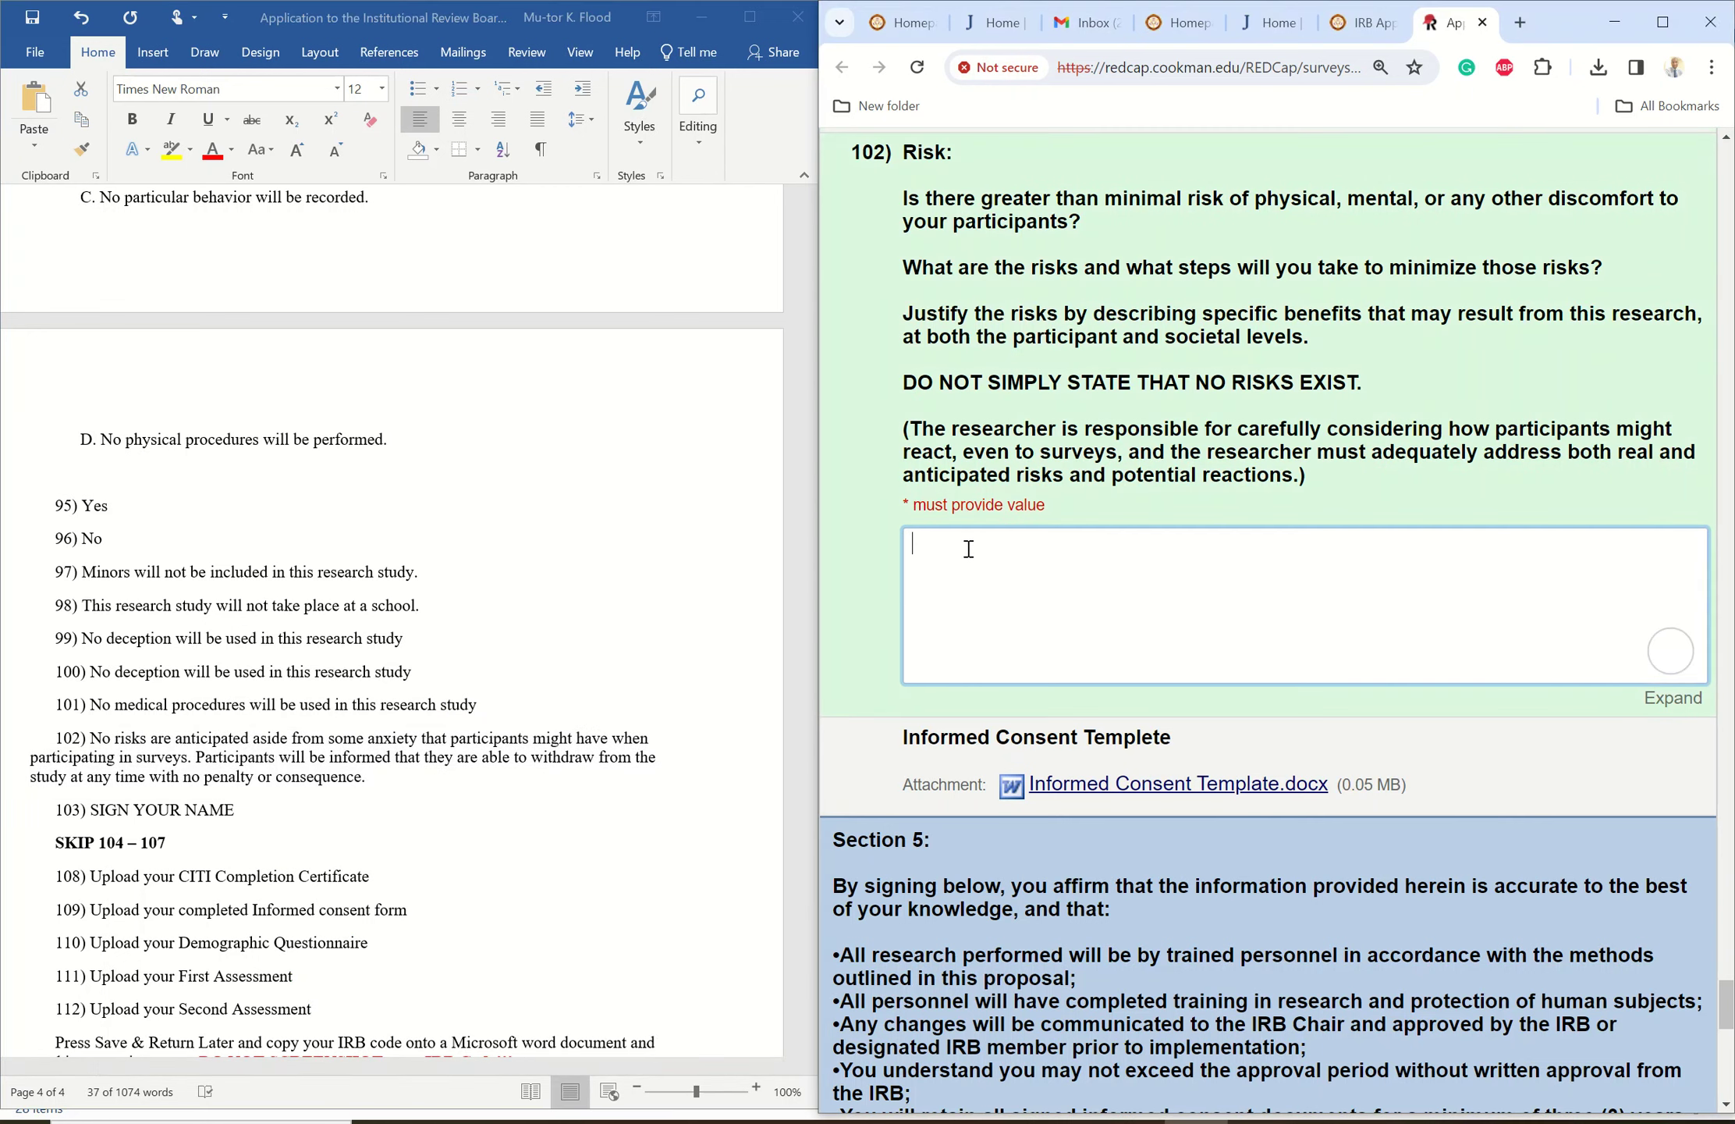
{"action": "right_click", "coordinate": [968, 556]}
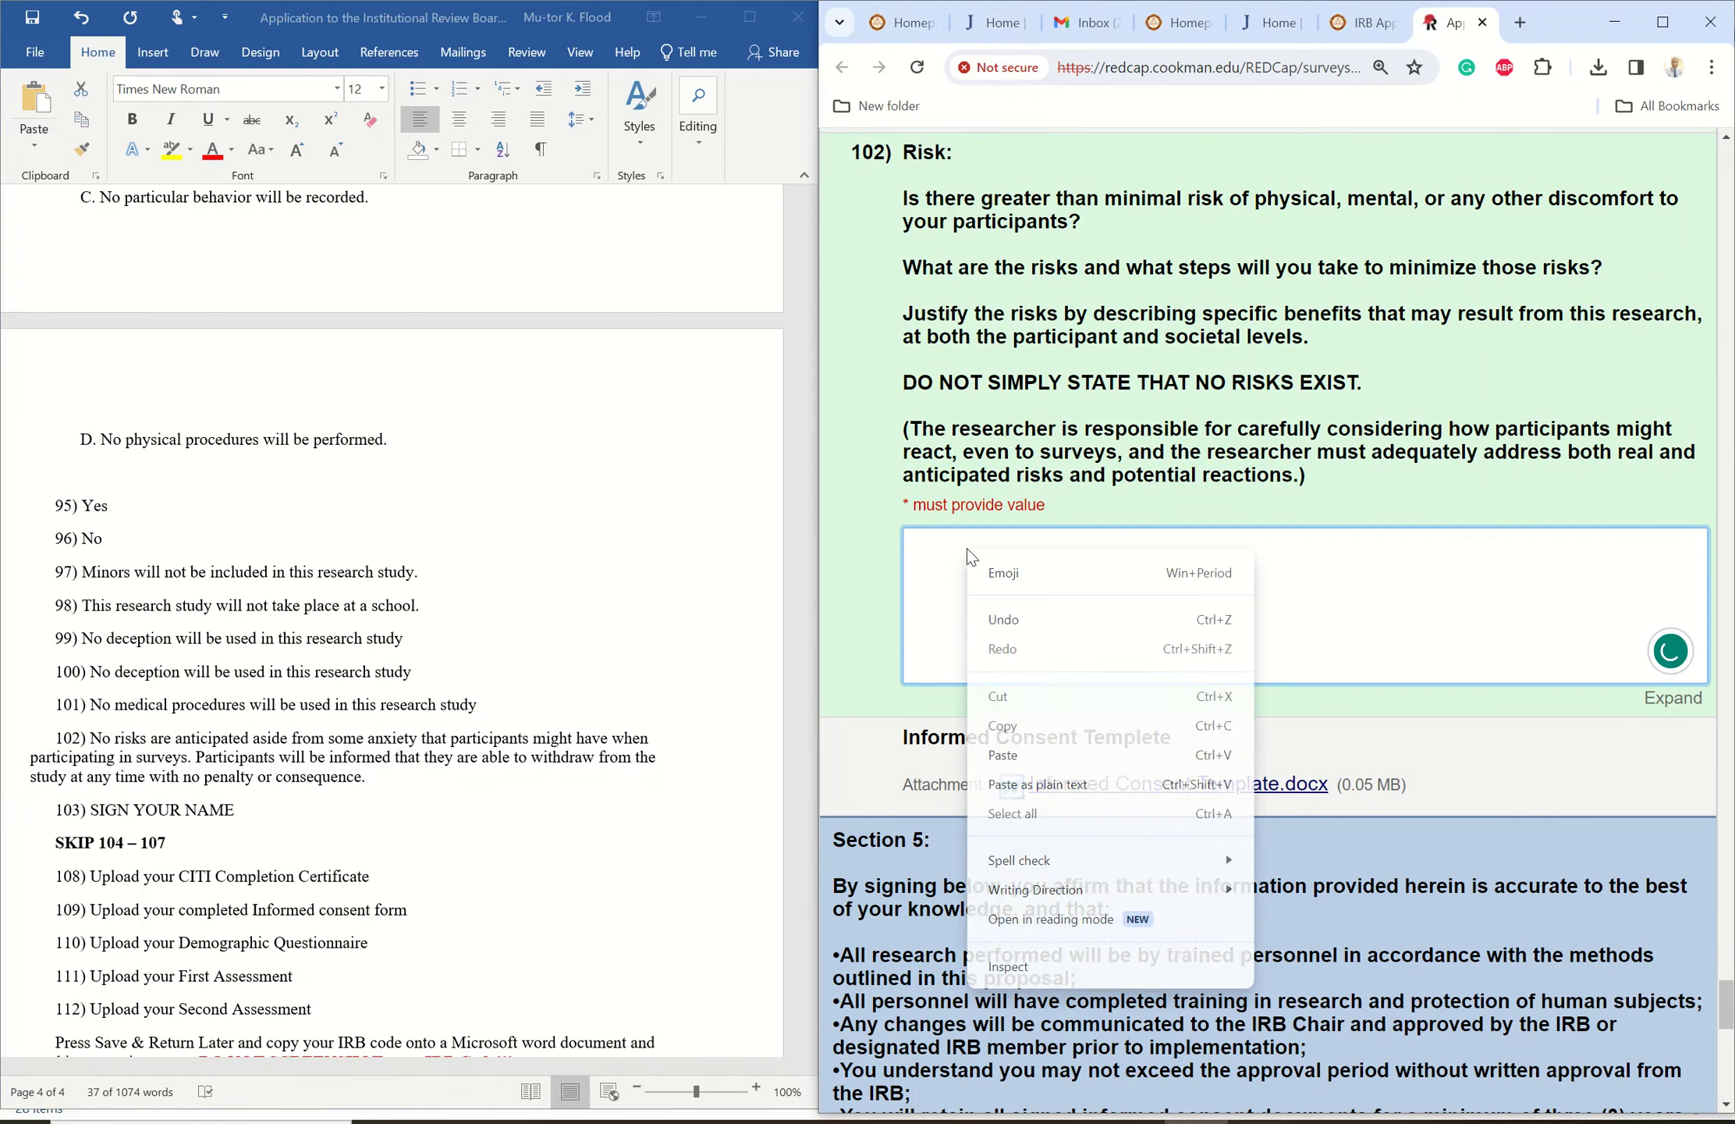
{"action": "left_click", "coordinate": [1021, 754]}
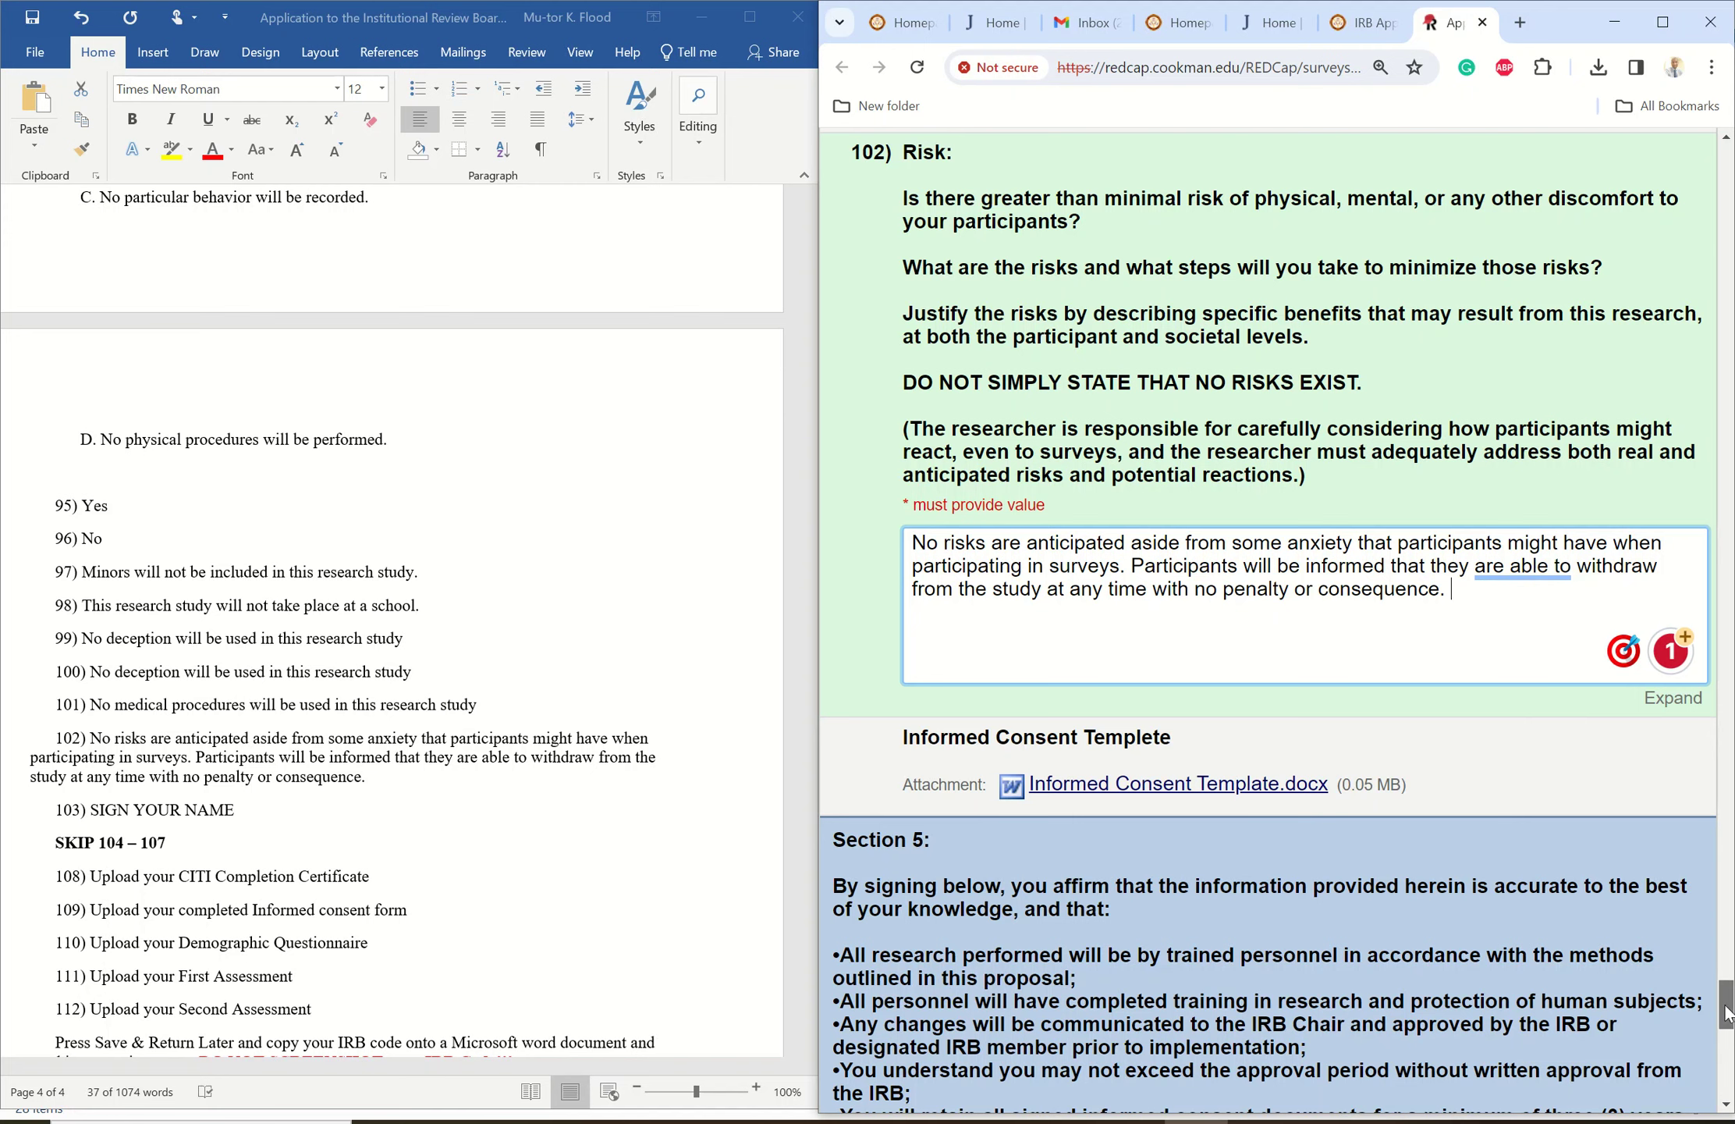
{"action": "left_click_drag", "start_coordinate": [1722, 1007], "coordinate": [1711, 1051]}
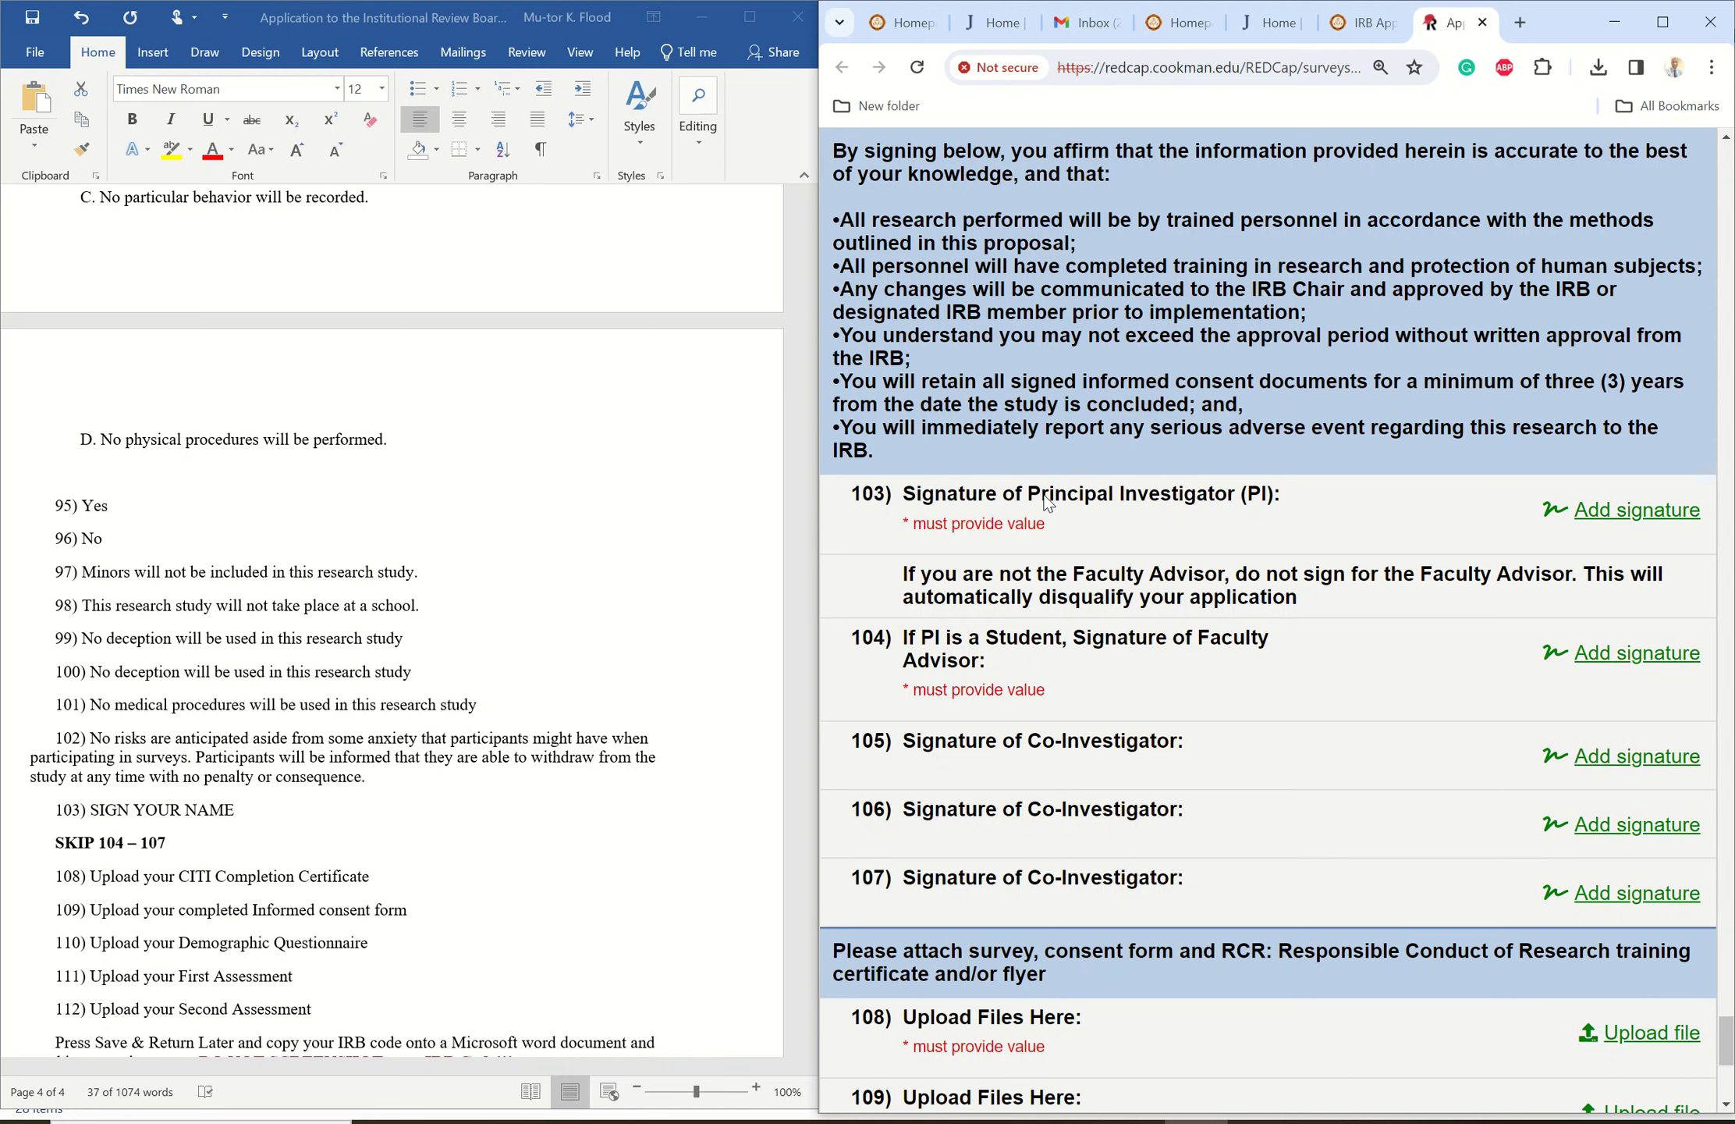
- Draw the principal investigator's signature for item 103 and save it as signature_2023-12-03_1328.png
{"action": "left_click_drag", "start_coordinate": [1046, 500], "coordinate": [1235, 502]}
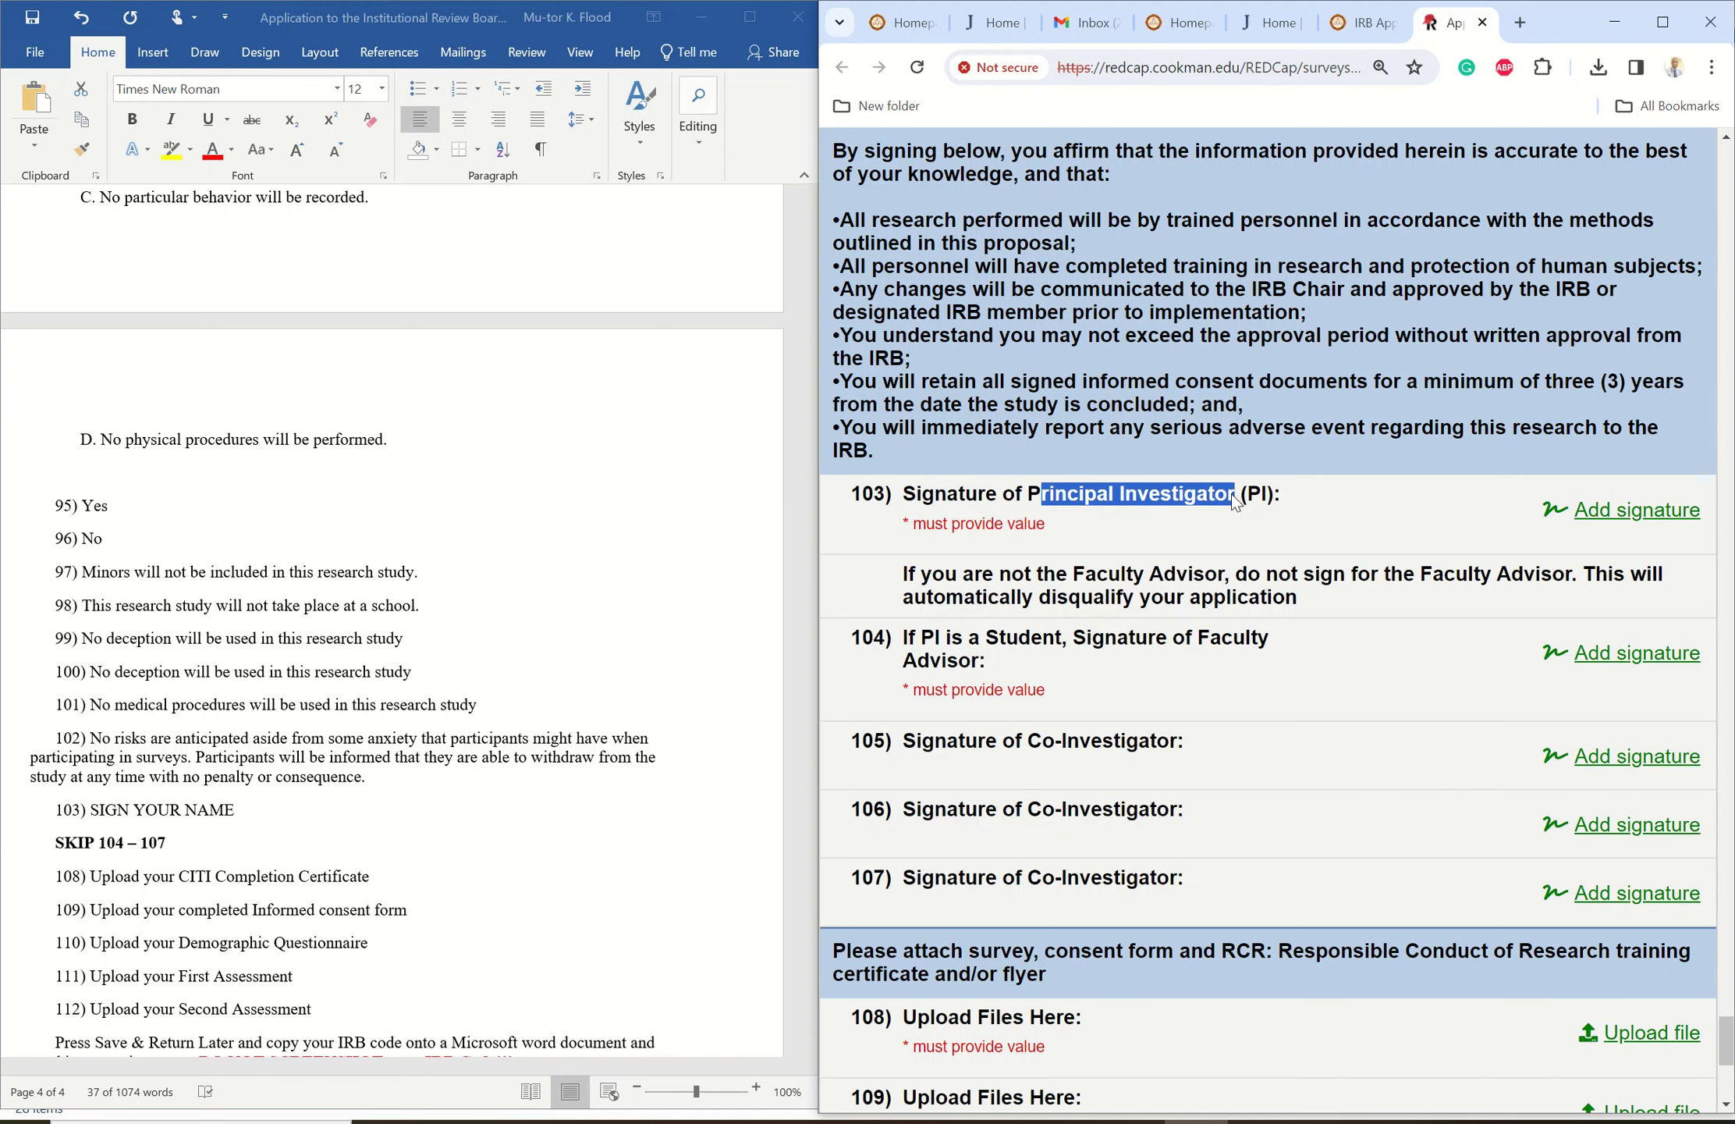
{"action": "left_click", "coordinate": [1597, 514]}
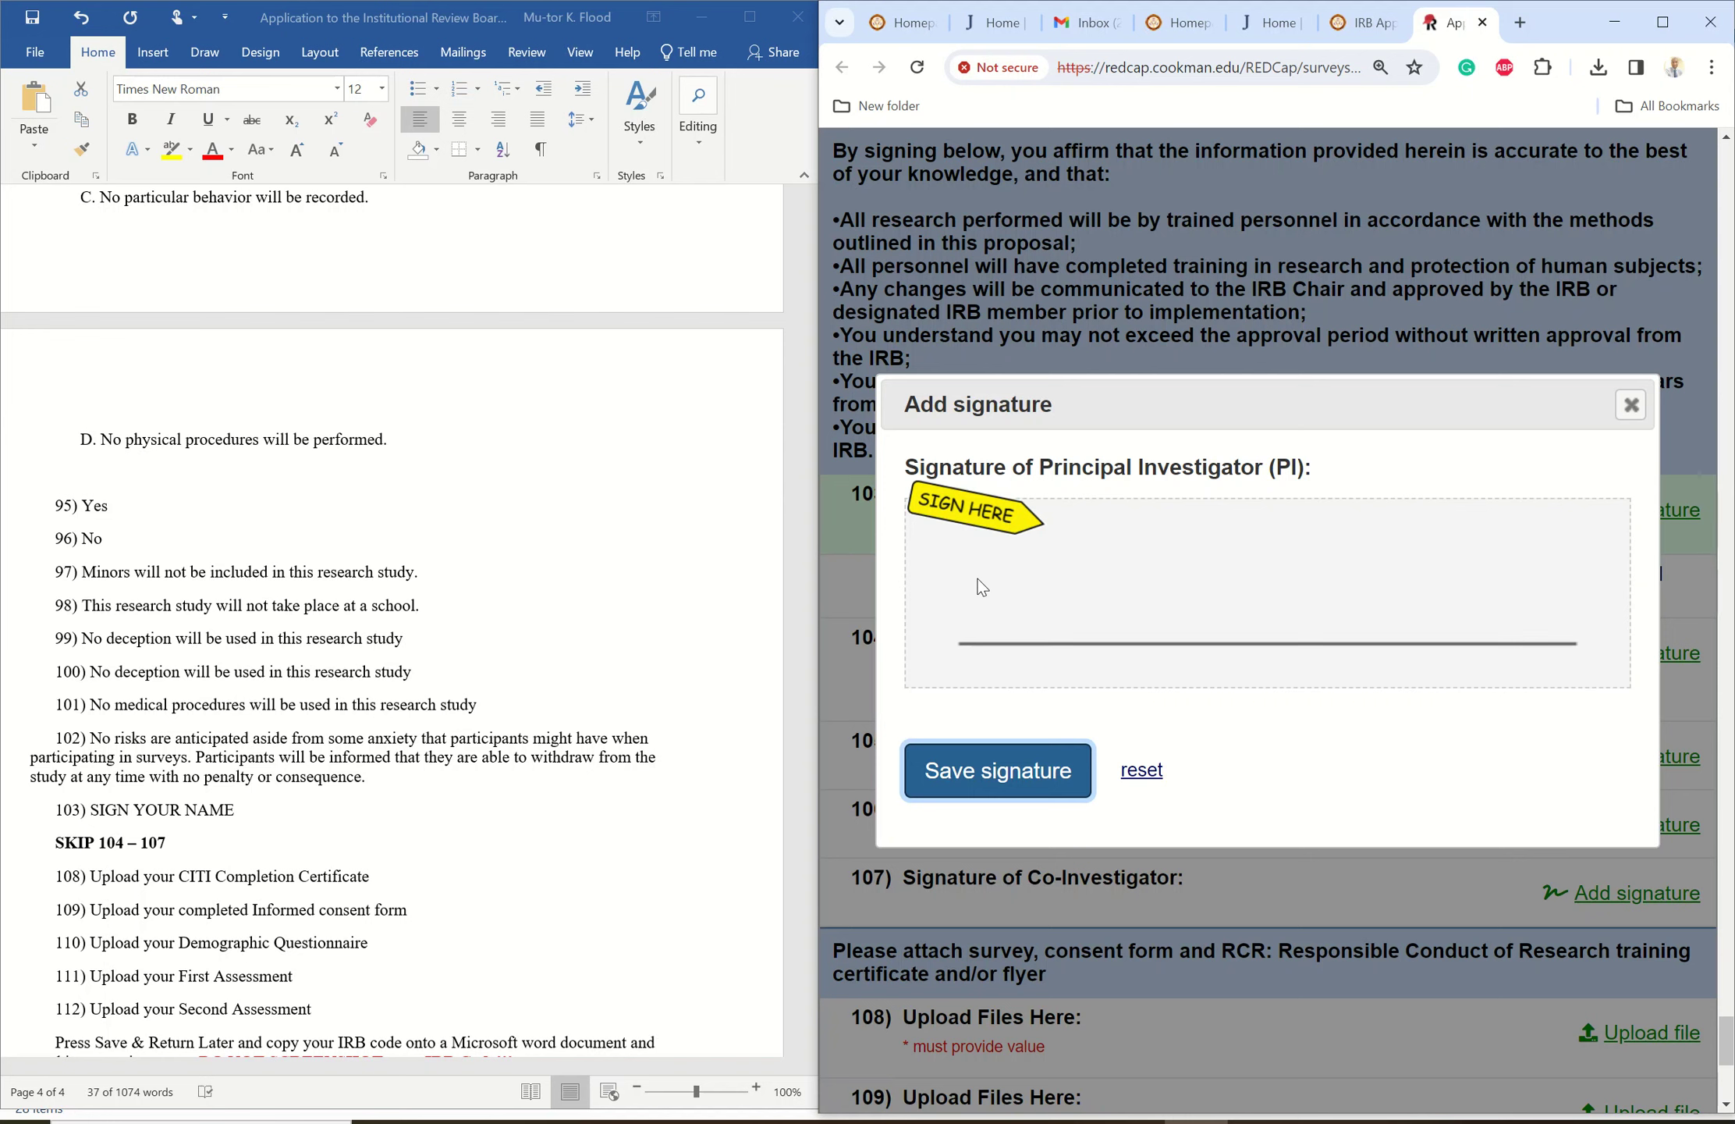
{"action": "left_click_drag", "start_coordinate": [1036, 589], "coordinate": [1068, 586]}
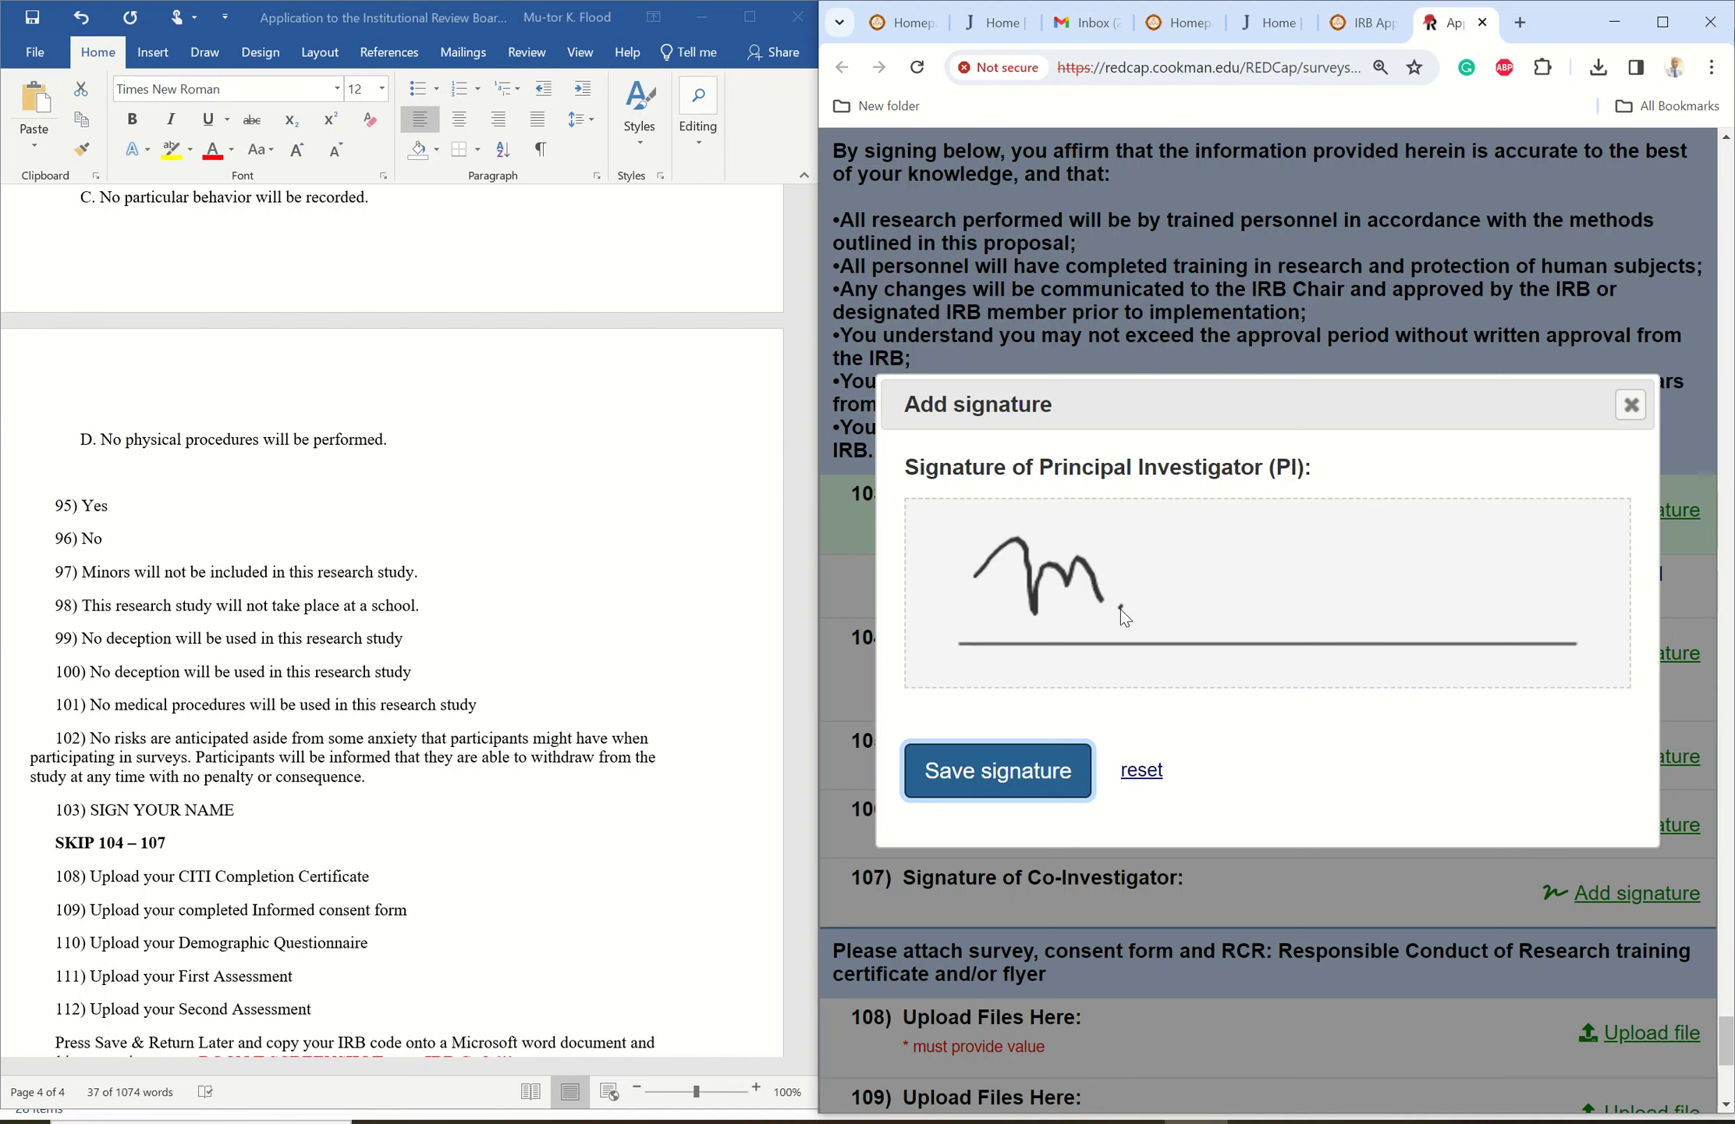
{"action": "mouse_move", "coordinate": [1122, 602]}
{"action": "left_mouse_down"}
{"action": "mouse_move", "coordinate": [1139, 574]}
{"action": "mouse_move", "coordinate": [1146, 605]}
{"action": "mouse_move", "coordinate": [1170, 566]}
{"action": "mouse_move", "coordinate": [1230, 609]}
{"action": "left_mouse_up"}
{"action": "left_click_drag", "start_coordinate": [1199, 533], "coordinate": [1265, 518]}
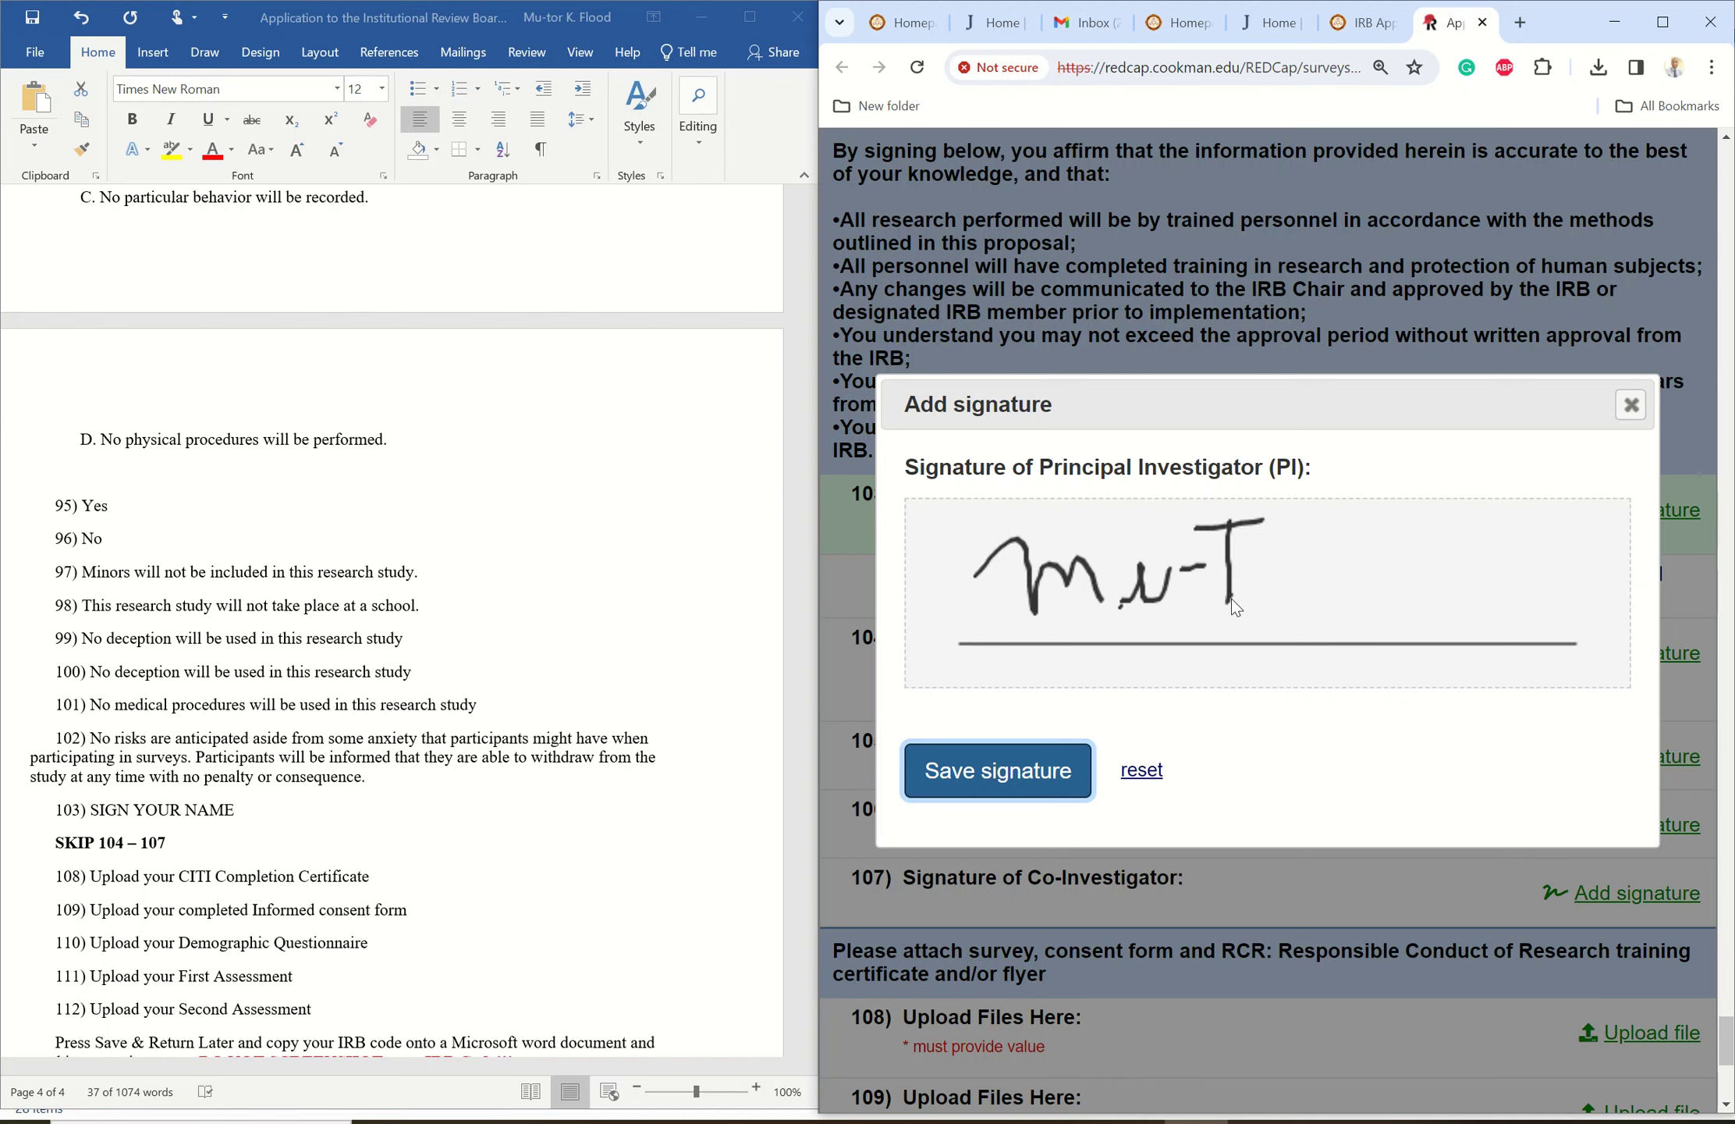
{"action": "left_click_drag", "start_coordinate": [1291, 588], "coordinate": [1335, 606]}
{"action": "left_click_drag", "start_coordinate": [1364, 518], "coordinate": [1378, 632]}
{"action": "left_click_drag", "start_coordinate": [1365, 519], "coordinate": [1407, 517]}
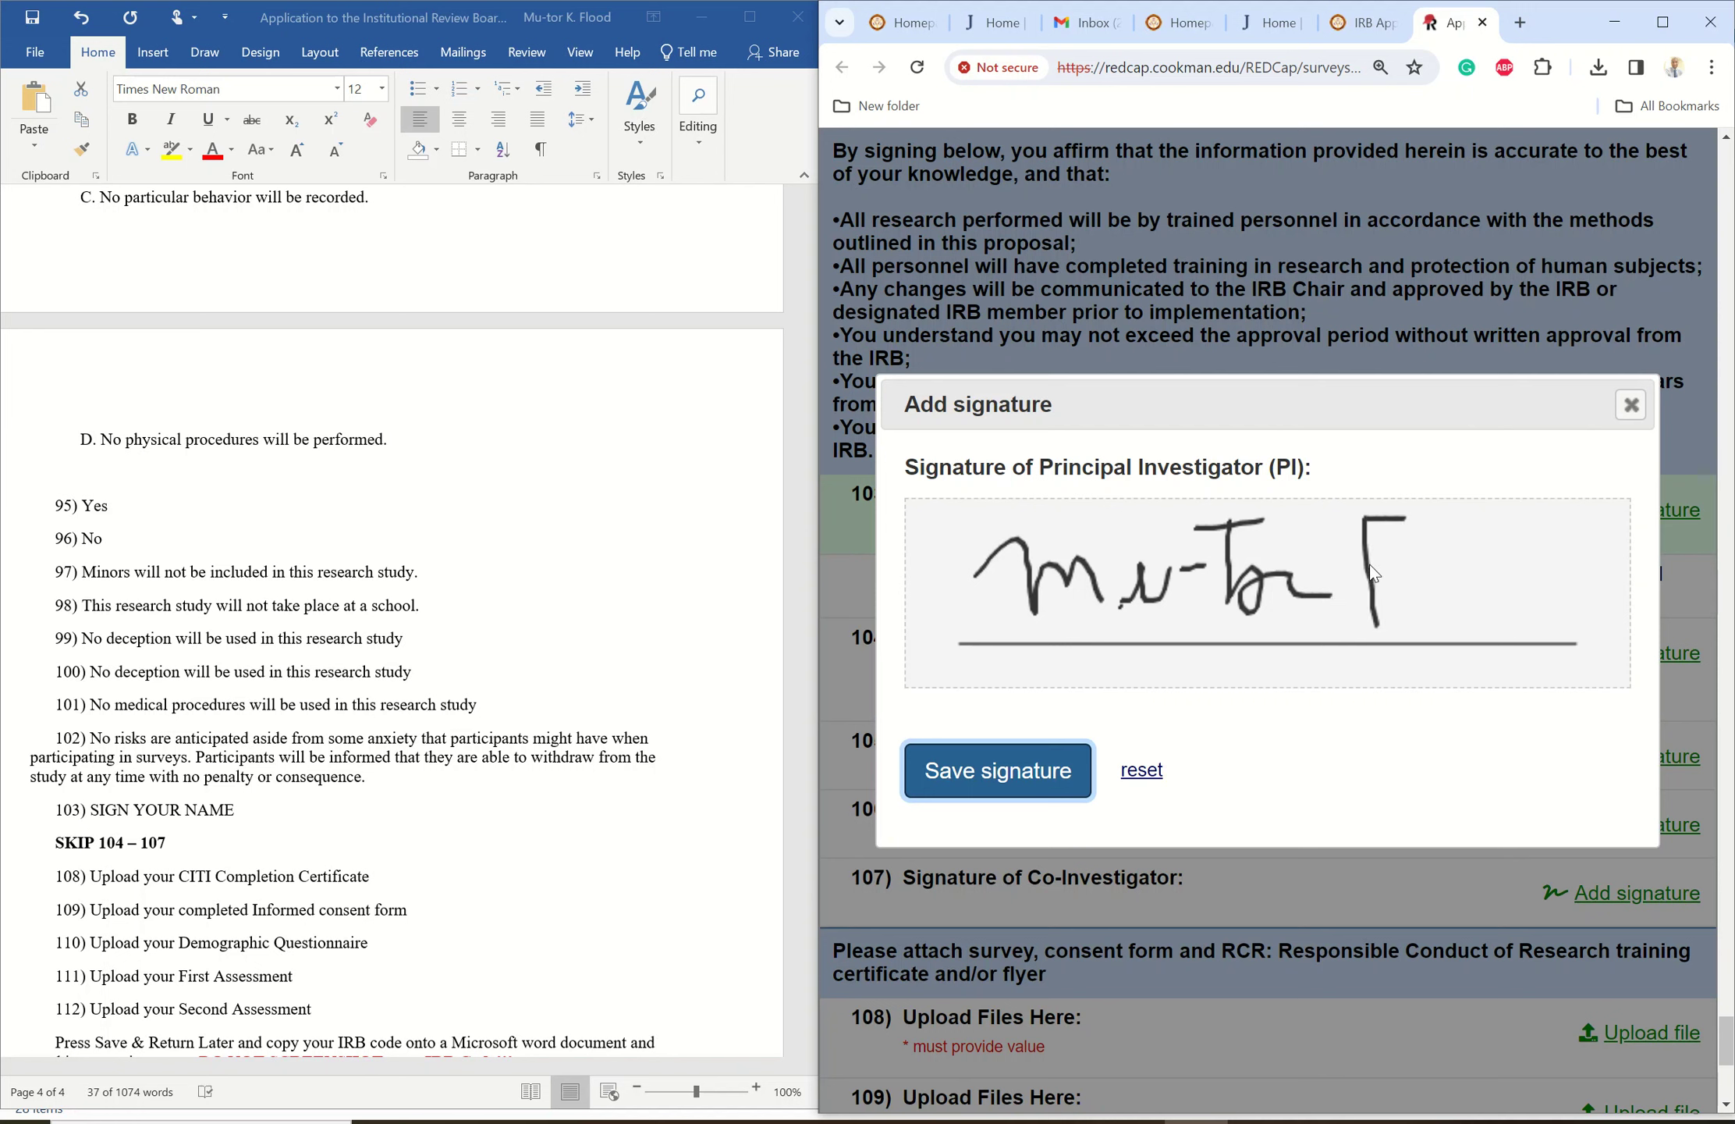
{"action": "mouse_move", "coordinate": [1380, 623]}
{"action": "left_mouse_down"}
{"action": "mouse_move", "coordinate": [1434, 506]}
{"action": "mouse_move", "coordinate": [1402, 551]}
{"action": "mouse_move", "coordinate": [1458, 597]}
{"action": "mouse_move", "coordinate": [1522, 592]}
{"action": "mouse_move", "coordinate": [1530, 546]}
{"action": "mouse_move", "coordinate": [1551, 618]}
{"action": "left_mouse_up"}
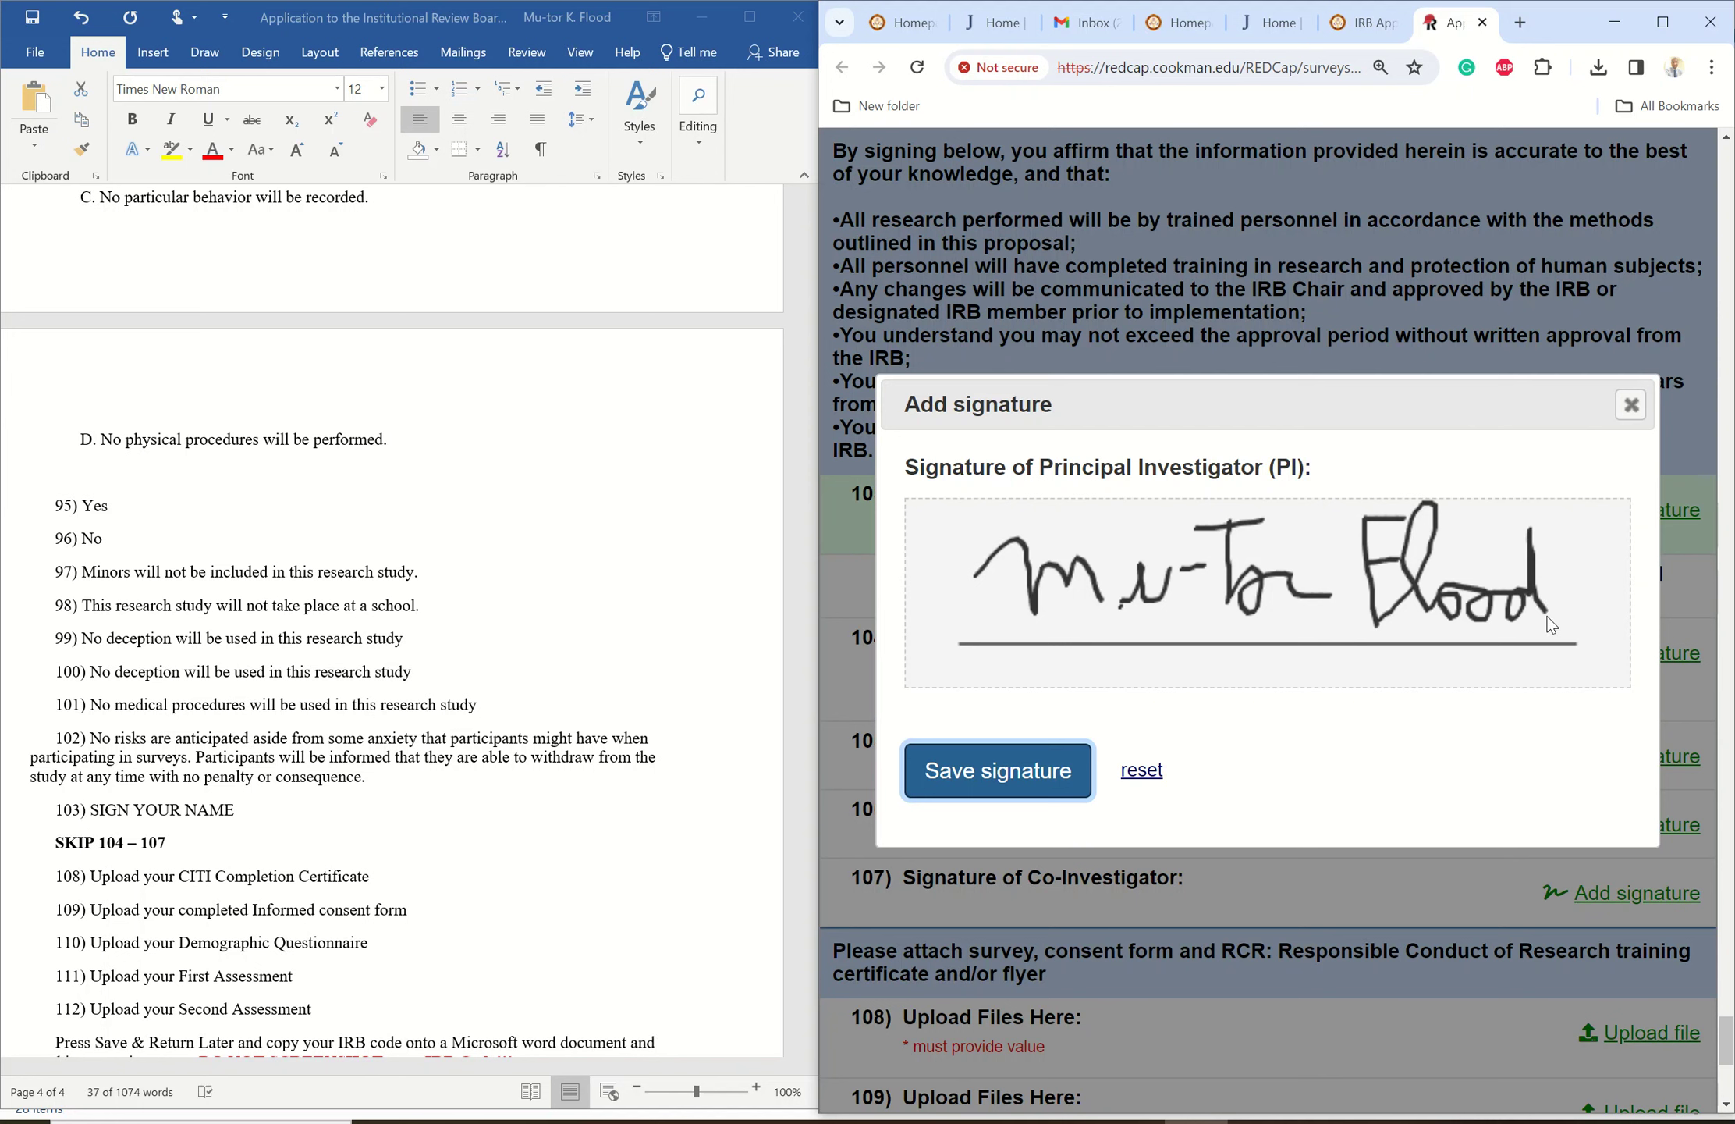
{"action": "left_click", "coordinate": [997, 772]}
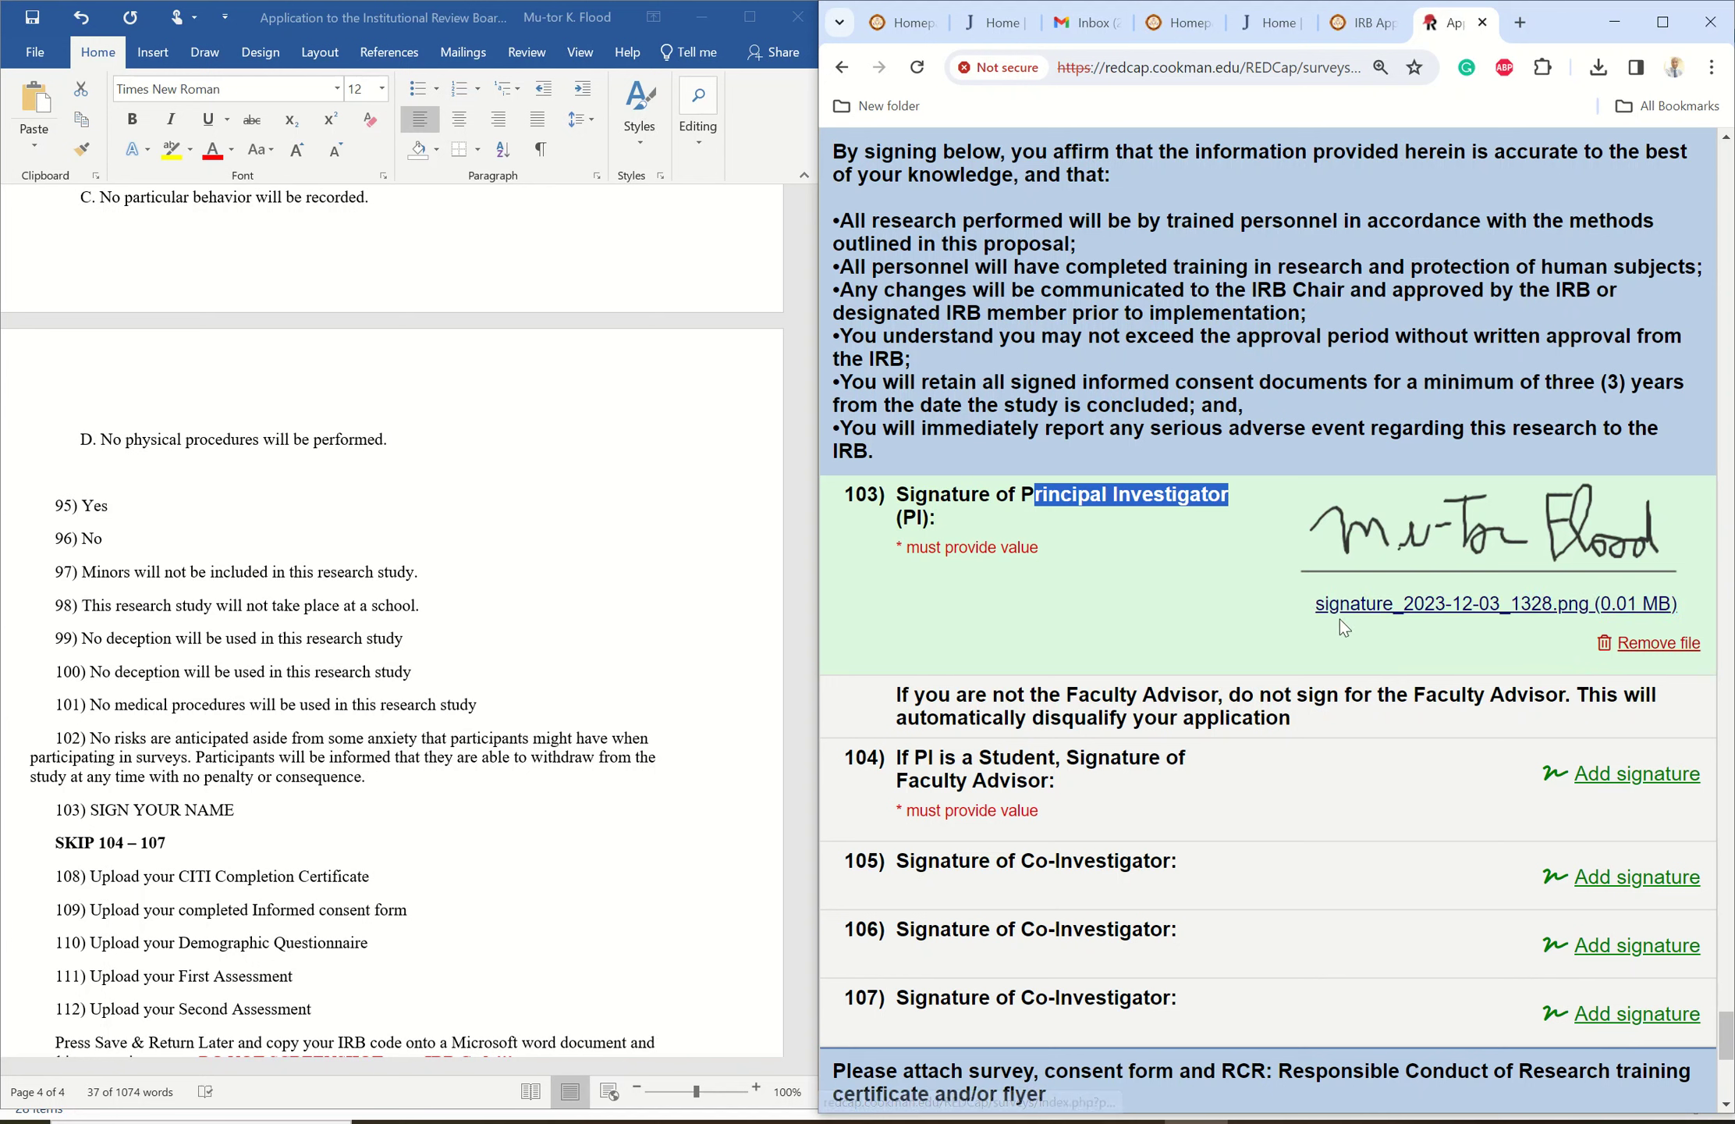
- Upload Mock CITI certificate.docx from the Senior Thesis PS 499 folder to item 108
{"action": "left_click", "coordinate": [1205, 623]}
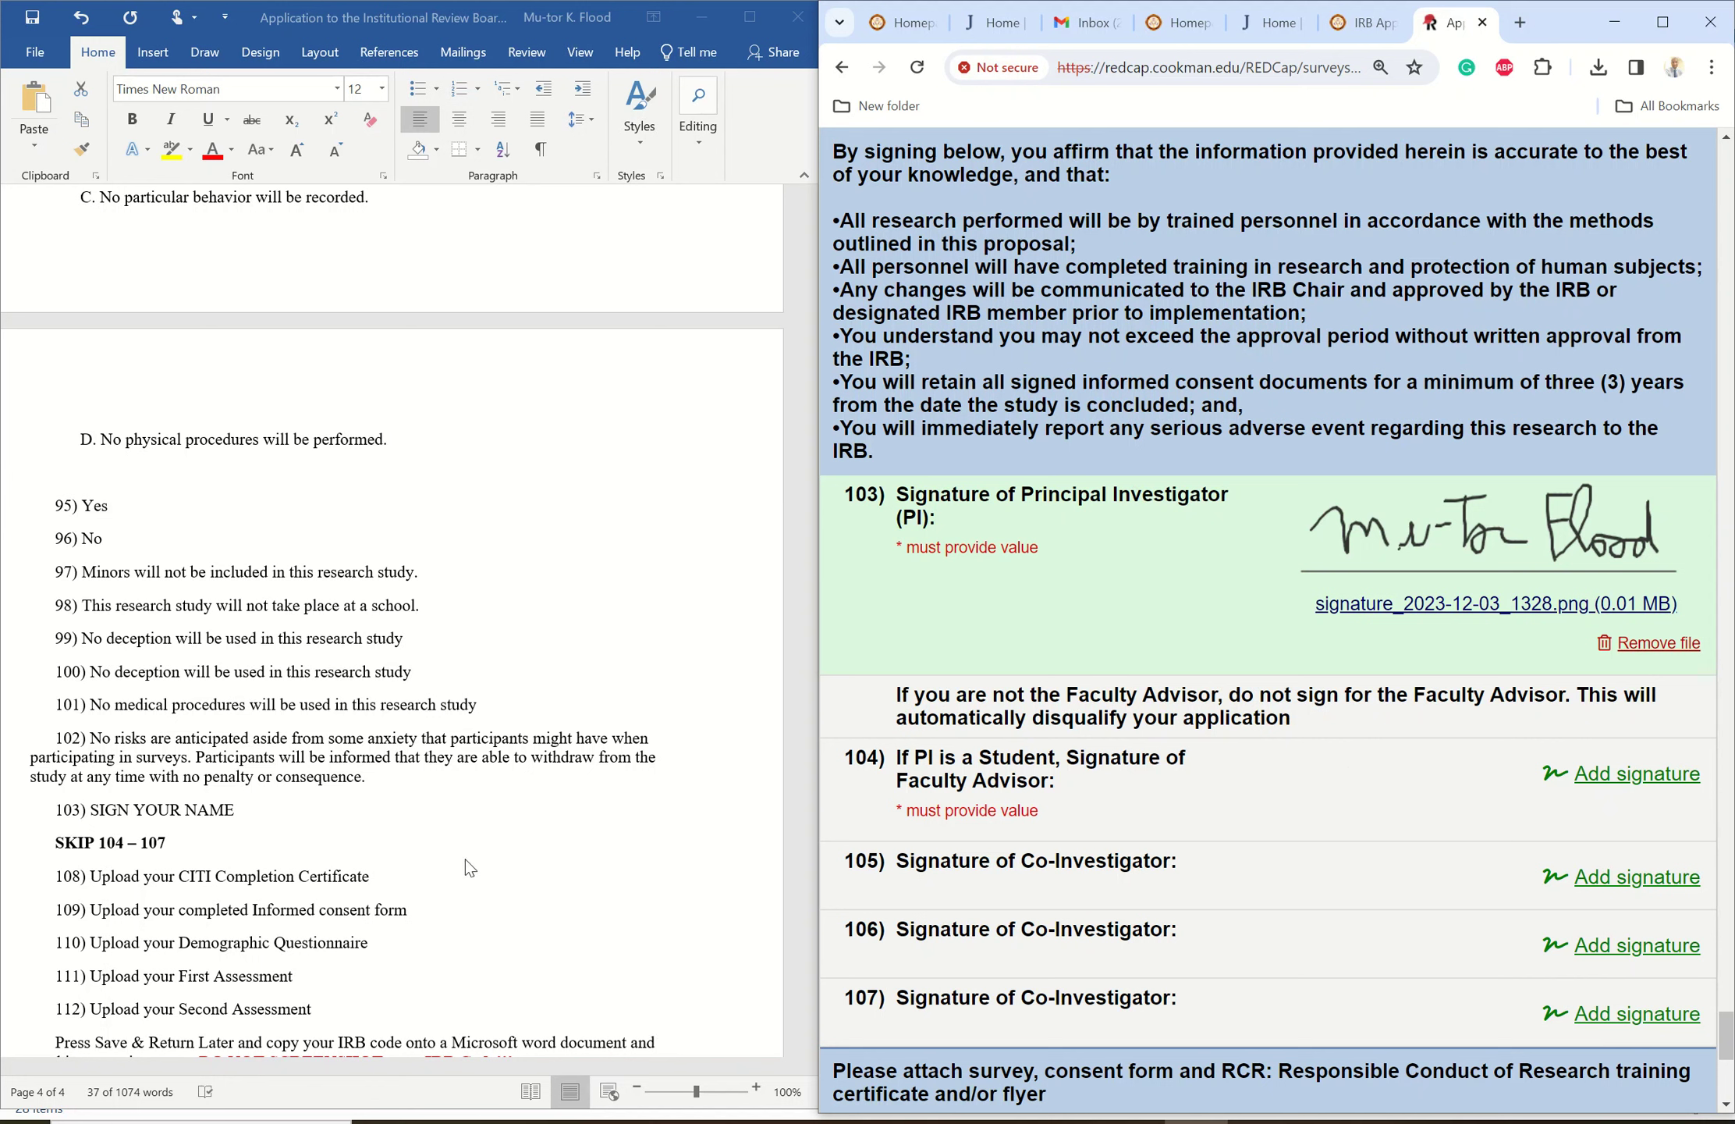
{"action": "triple_click", "coordinate": [624, 776]}
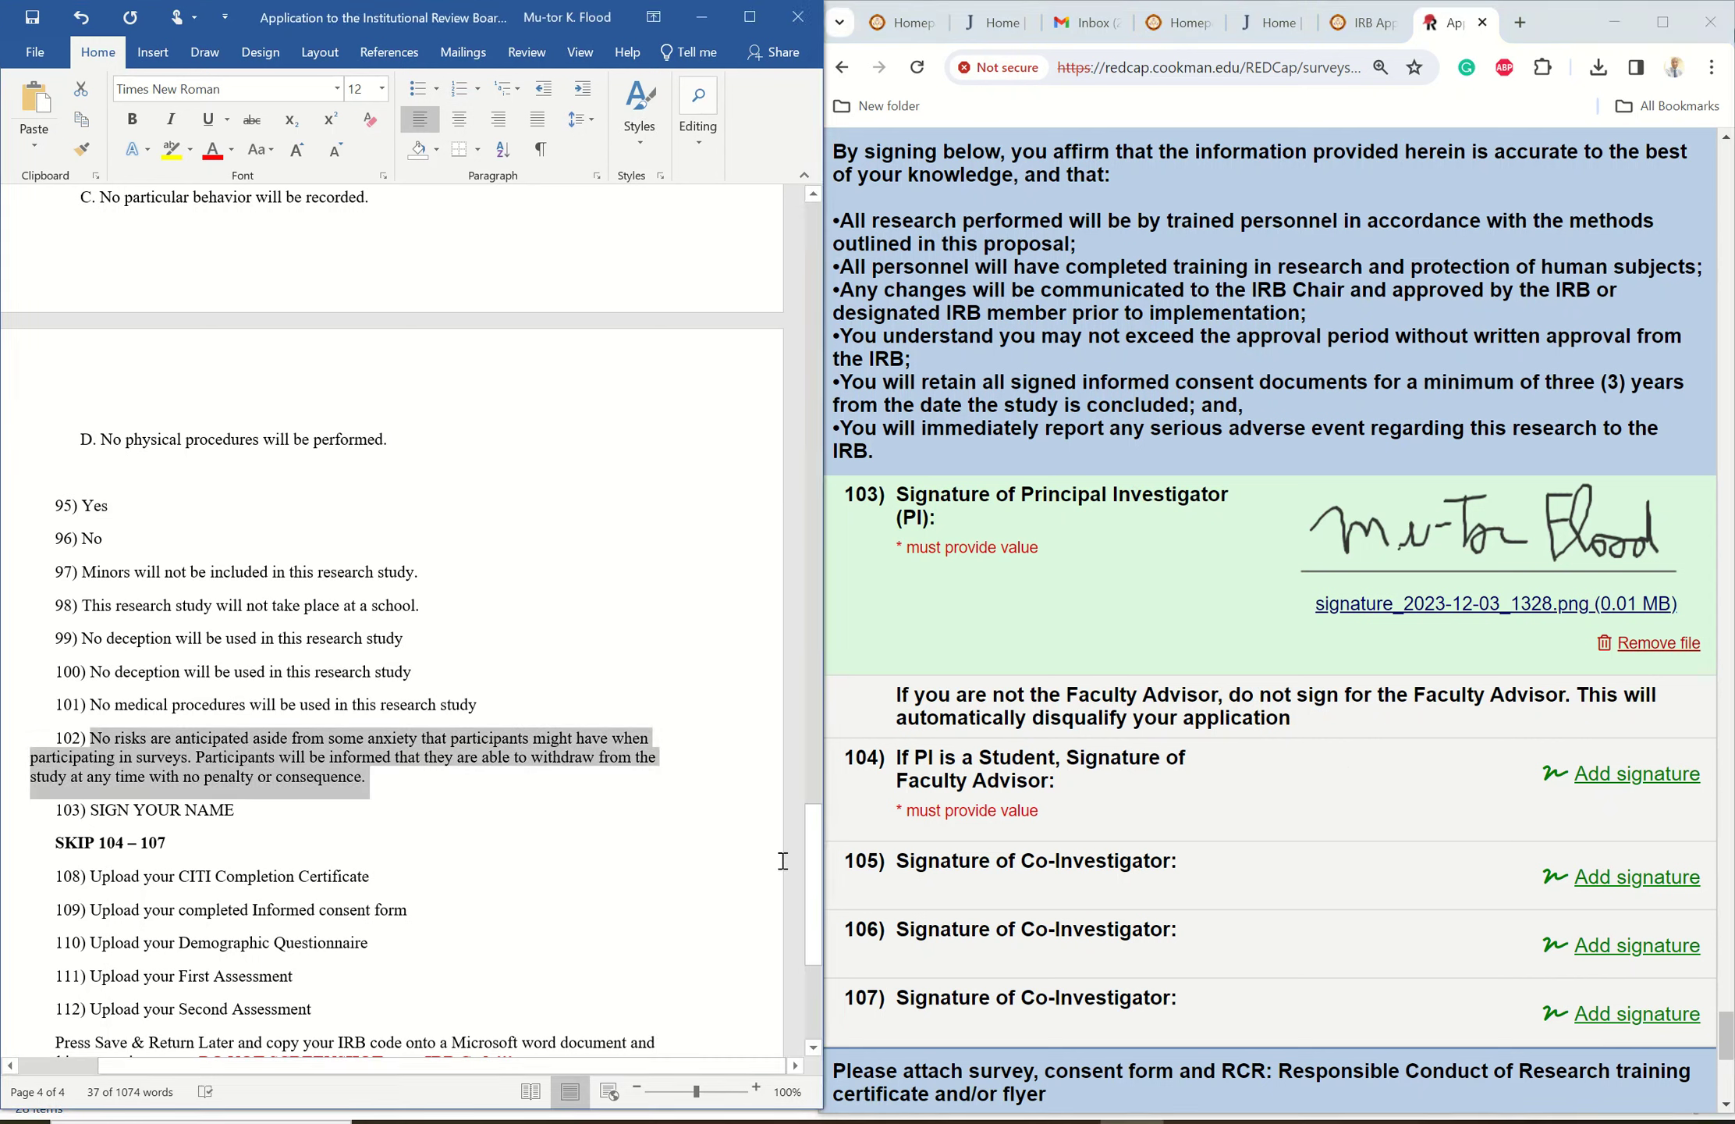
{"action": "left_click_drag", "start_coordinate": [808, 870], "coordinate": [800, 943]}
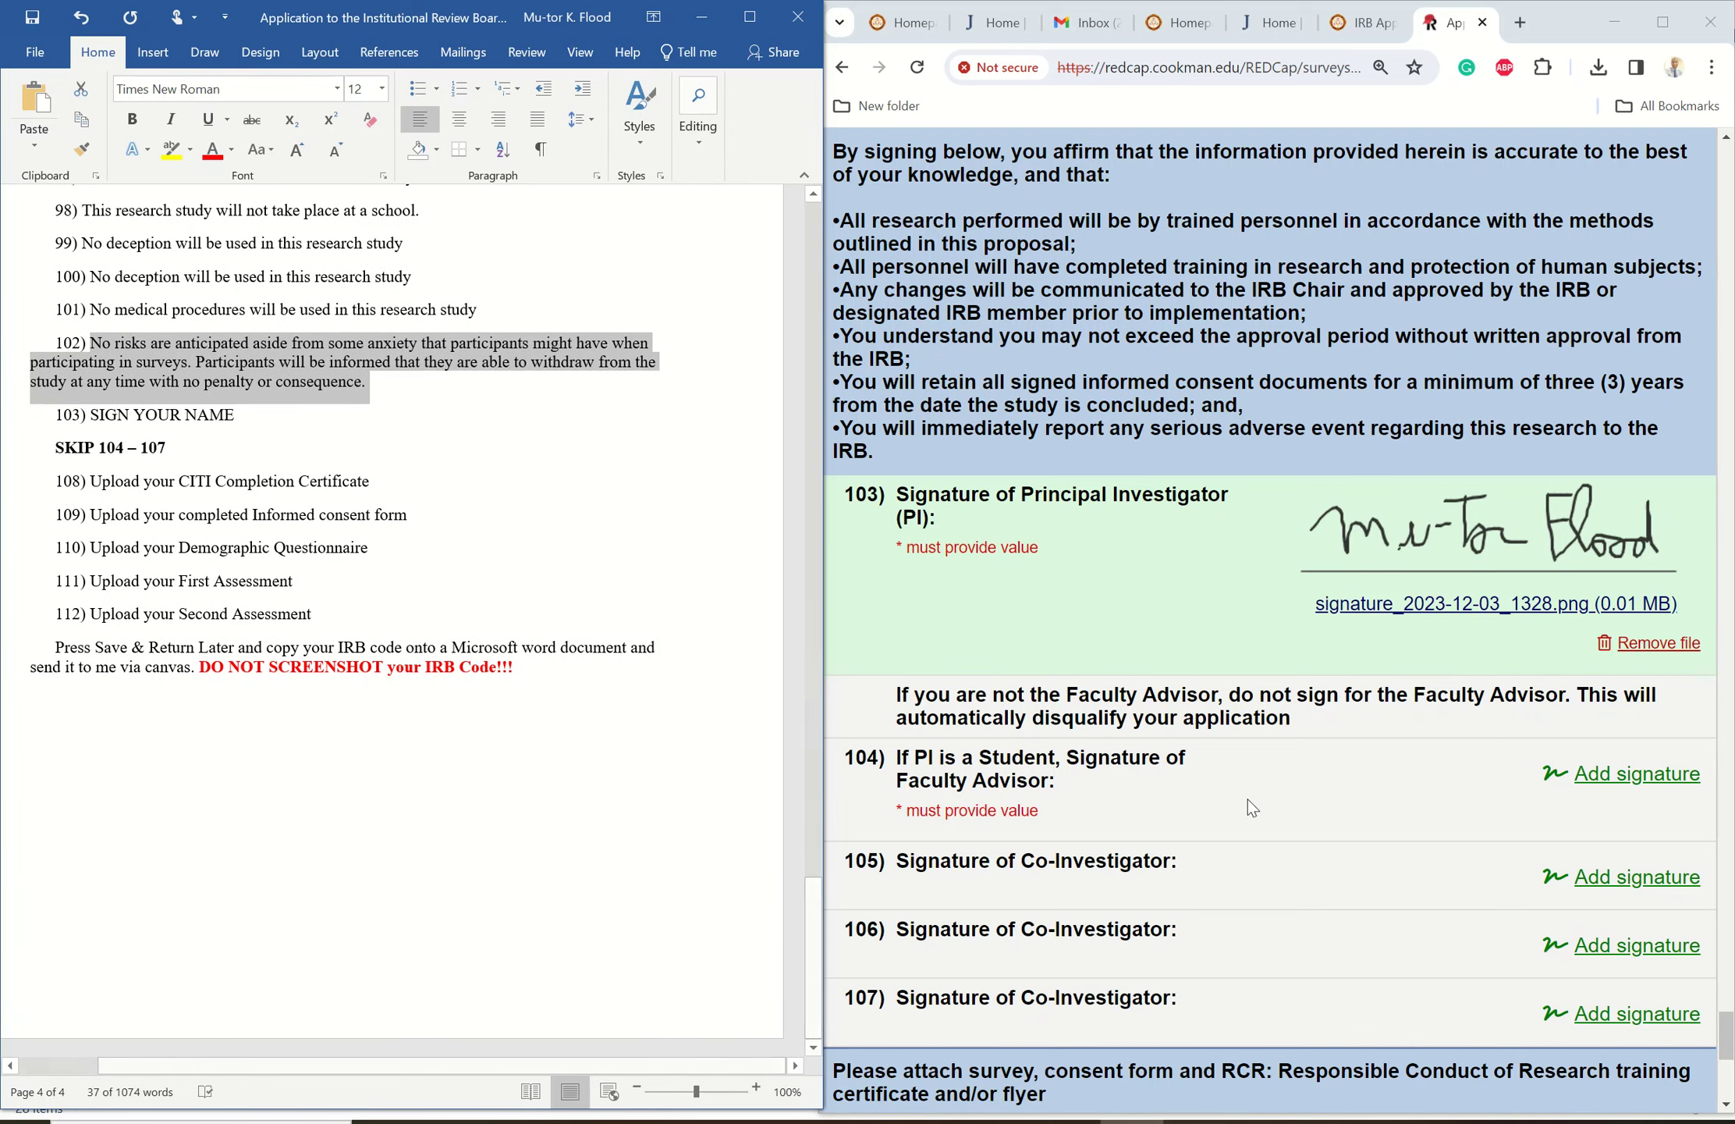
{"action": "left_click_drag", "start_coordinate": [1726, 1036], "coordinate": [1726, 1078]}
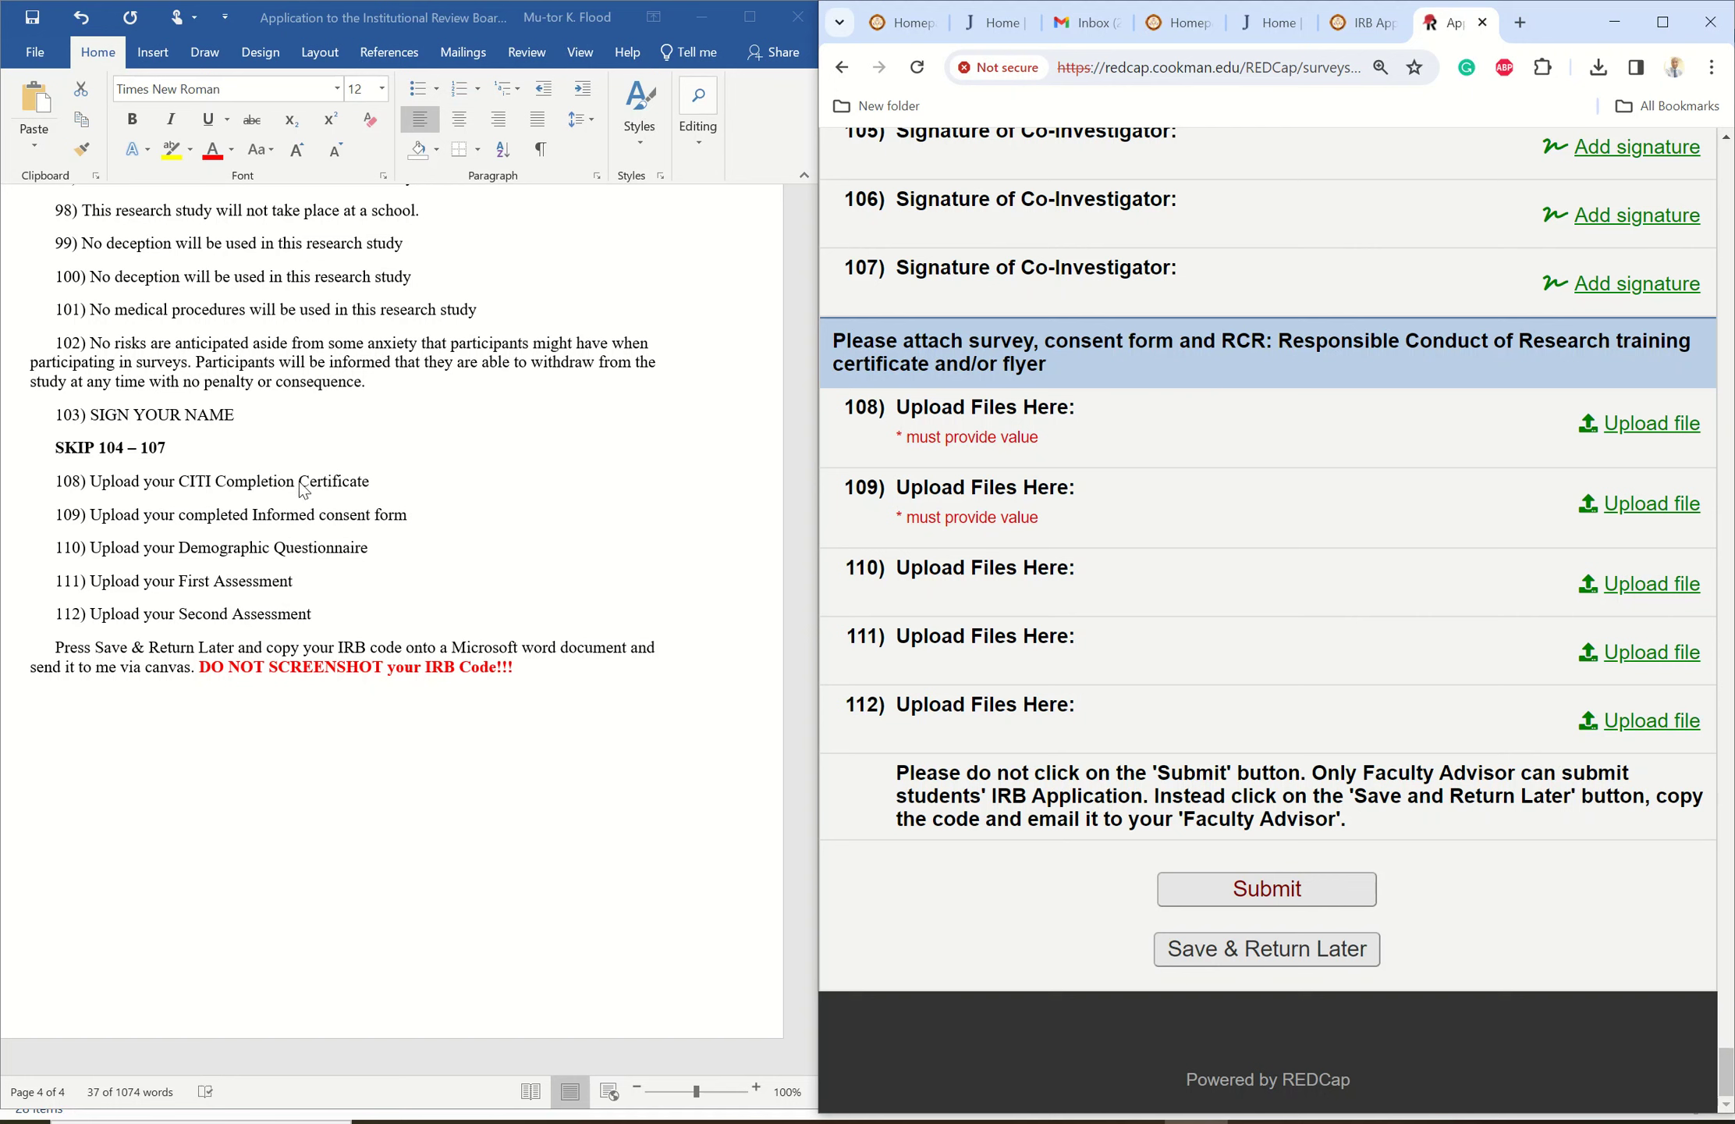
{"action": "left_click", "coordinate": [1688, 425]}
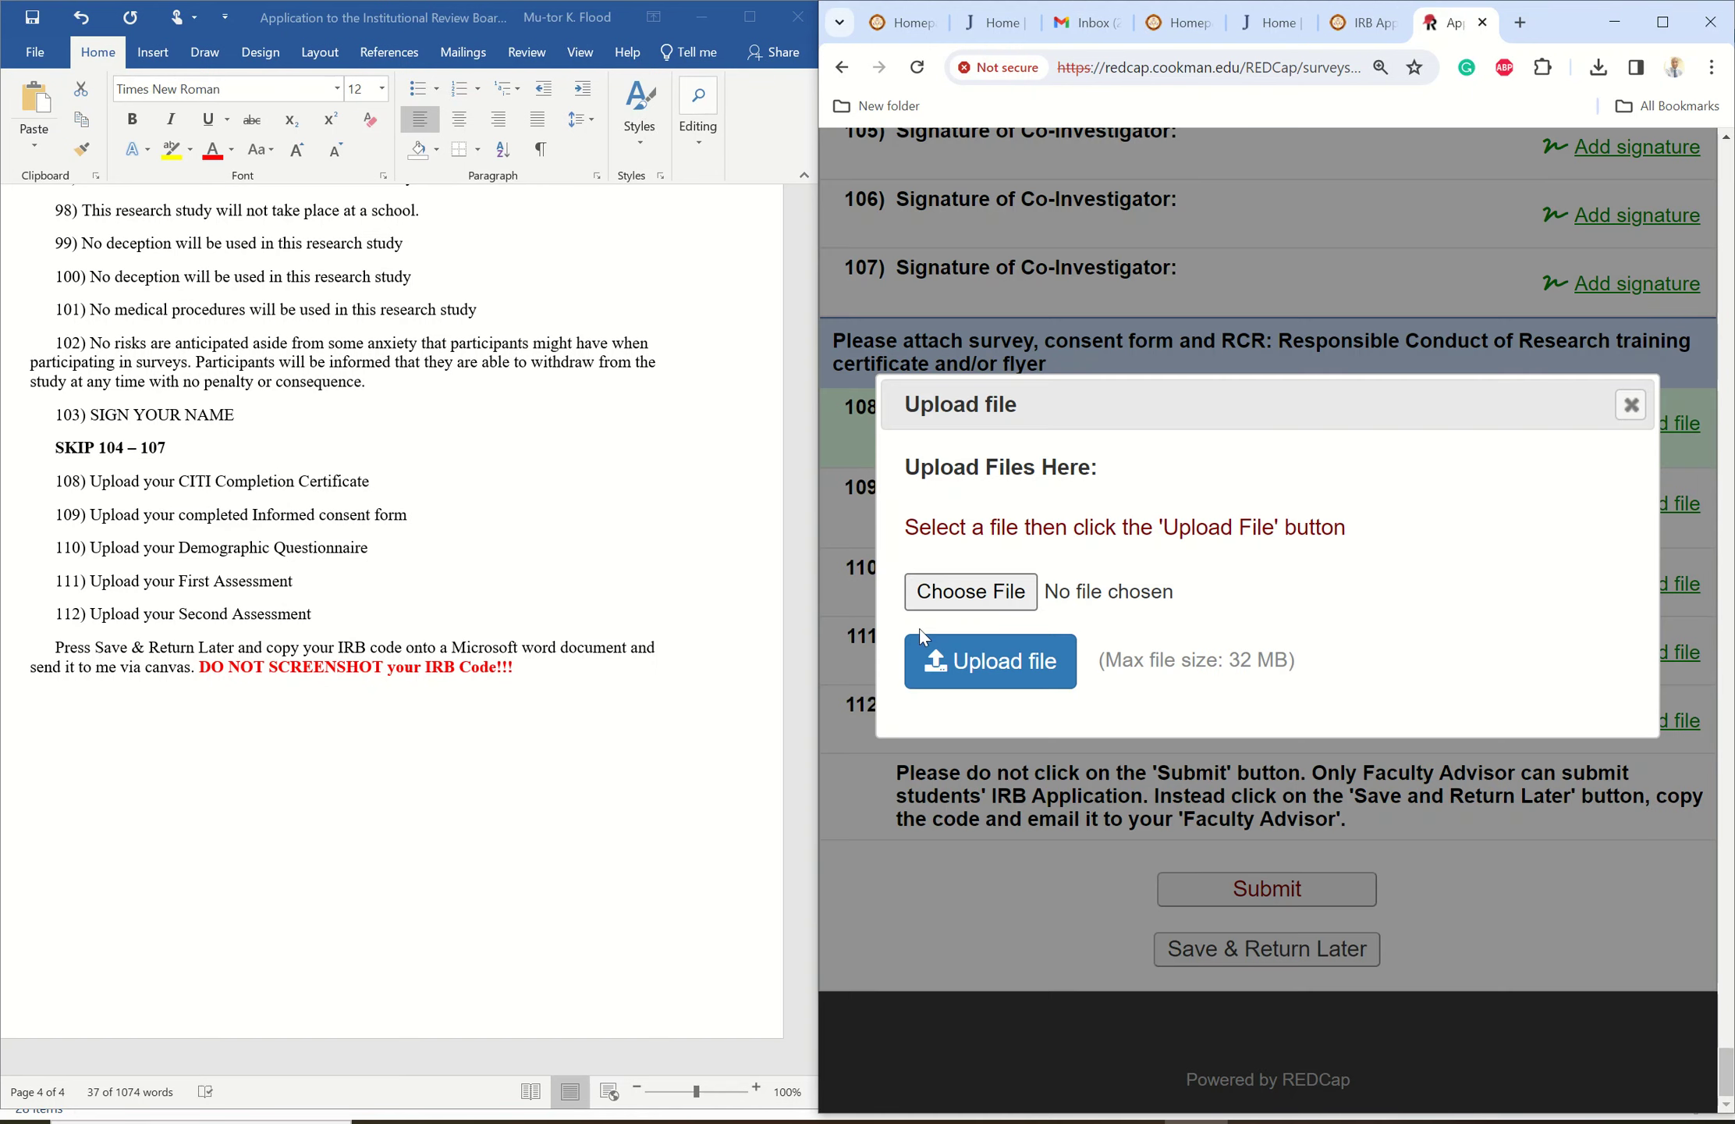
{"action": "left_click", "coordinate": [974, 596]}
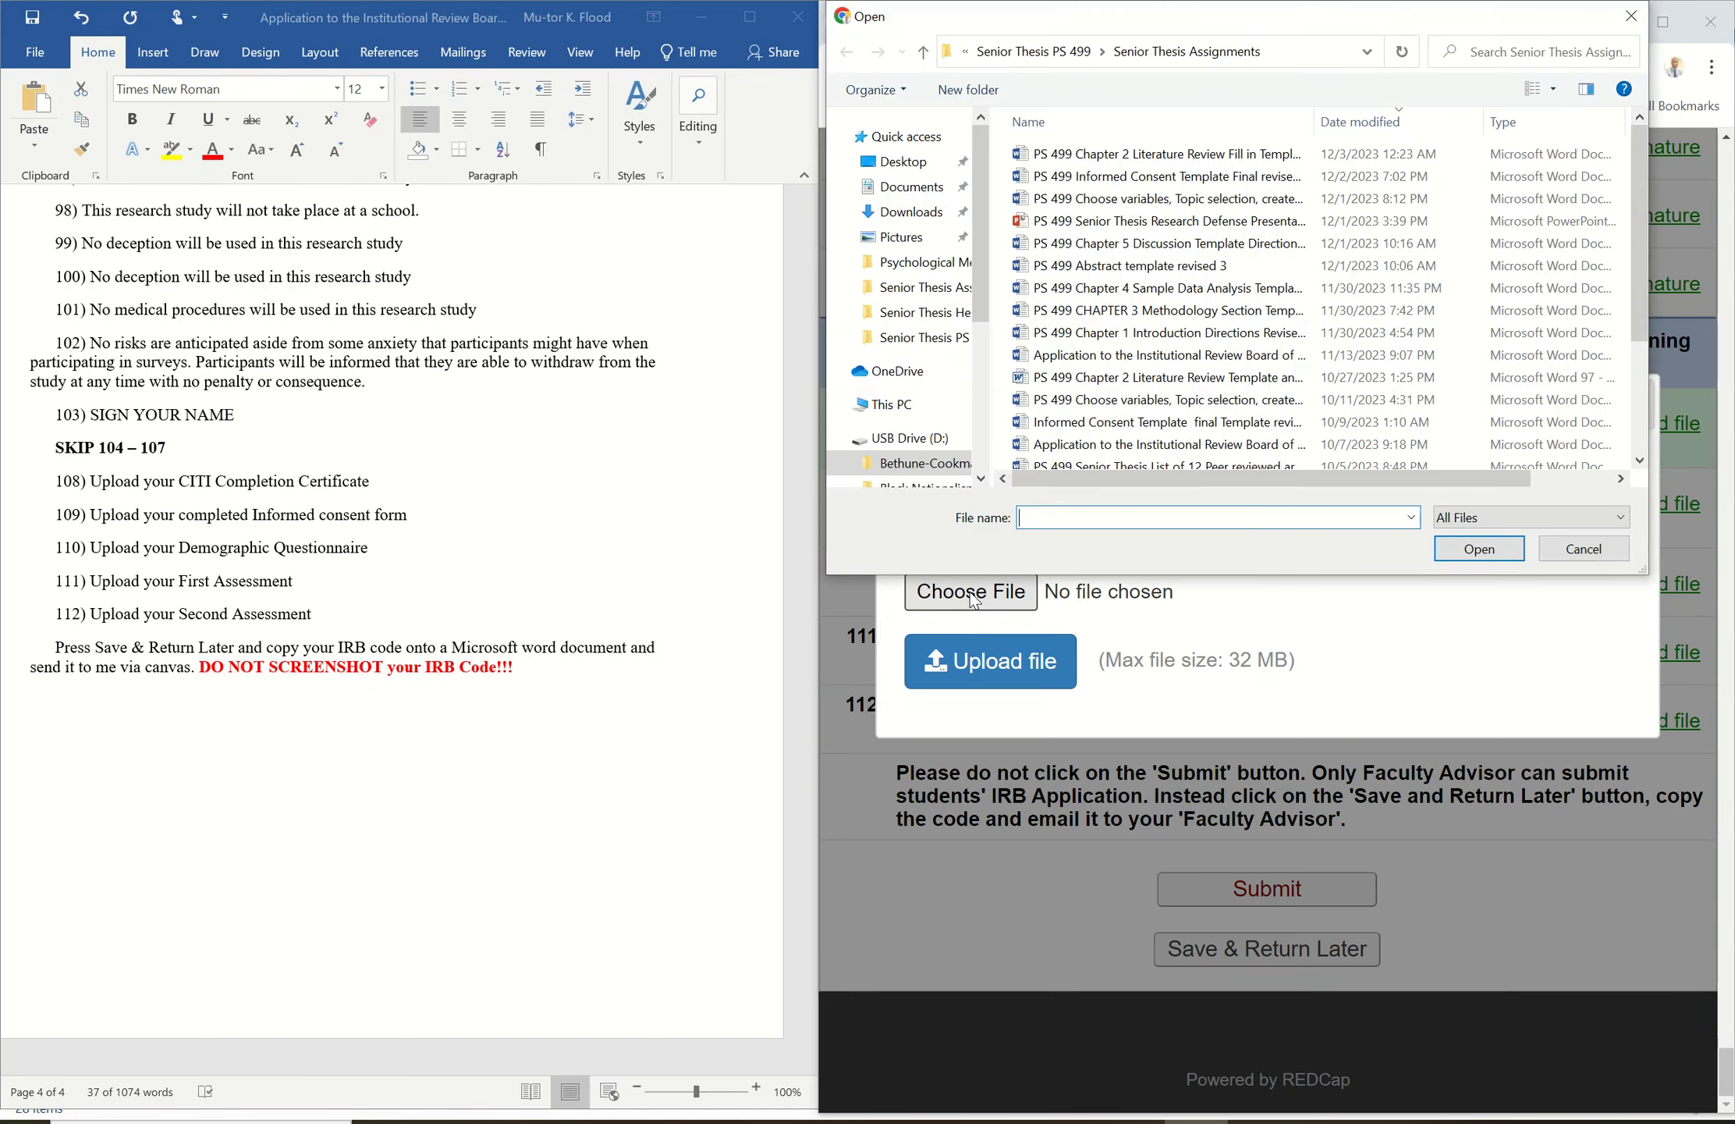
{"action": "left_click", "coordinate": [934, 465]}
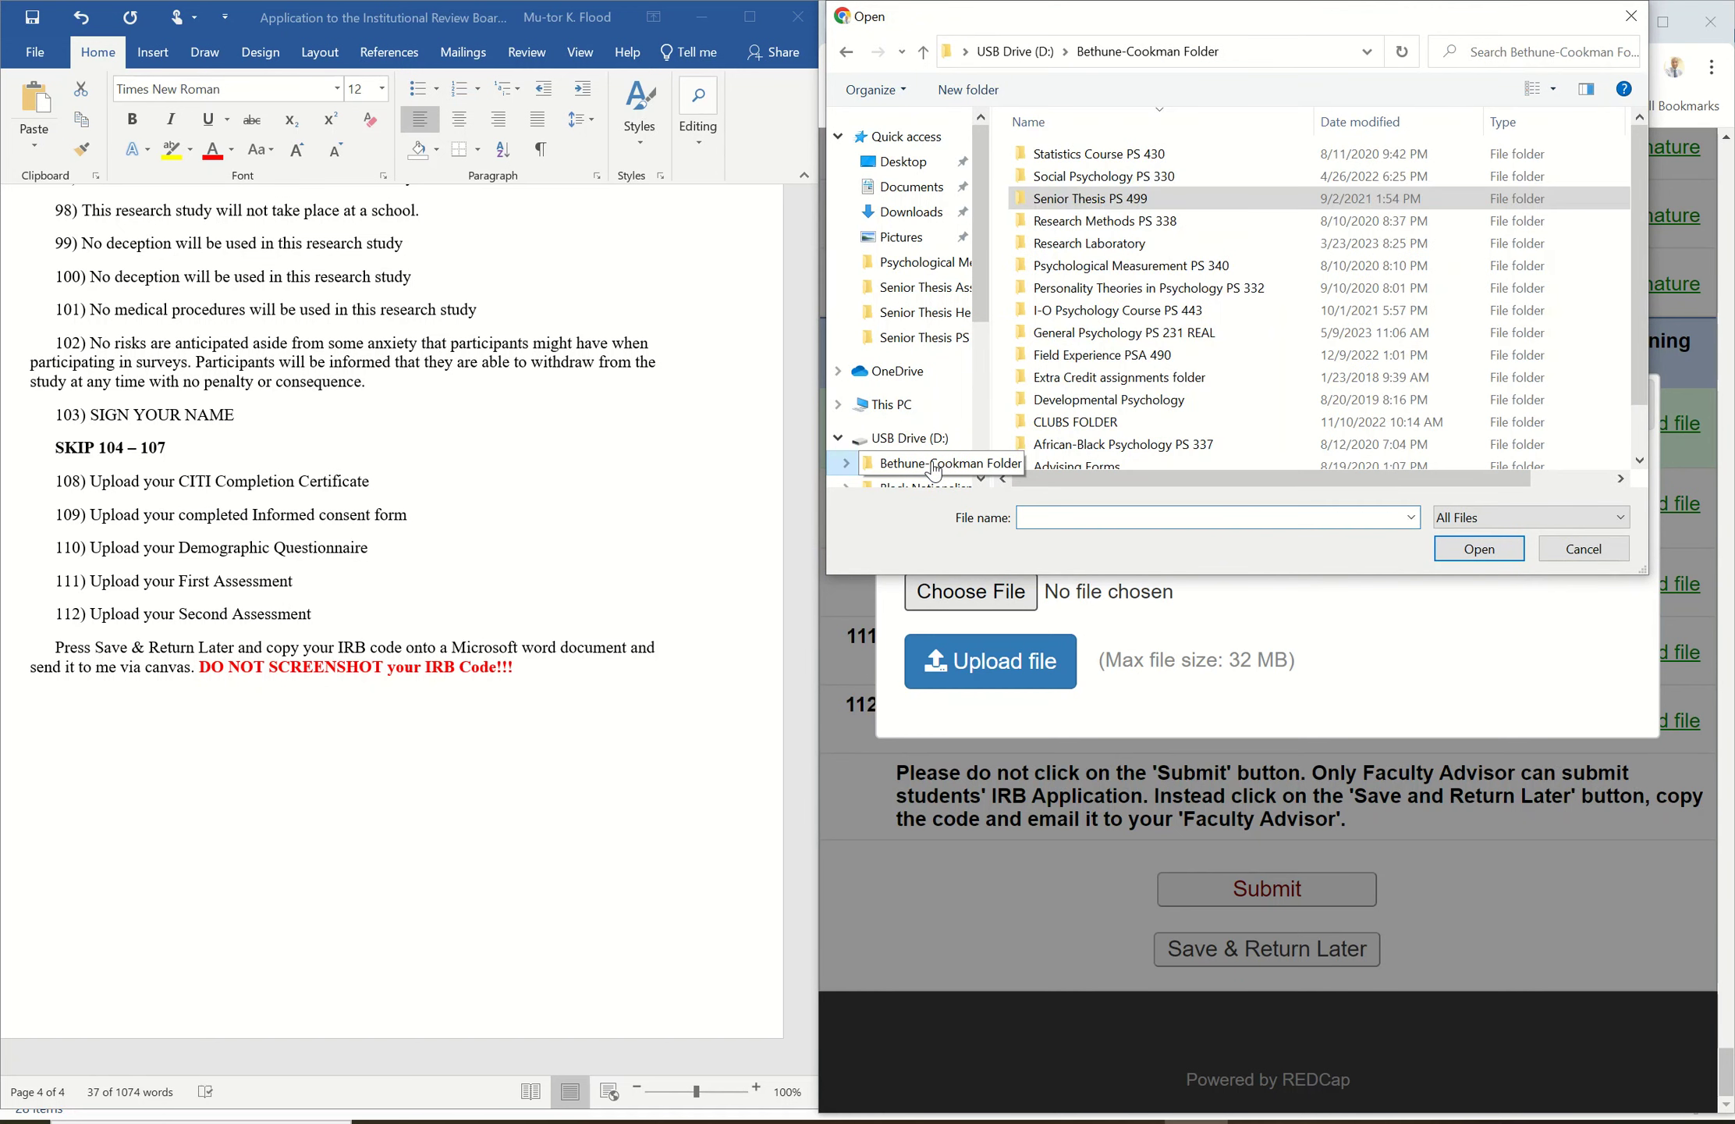
{"action": "double_click", "coordinate": [1141, 199]}
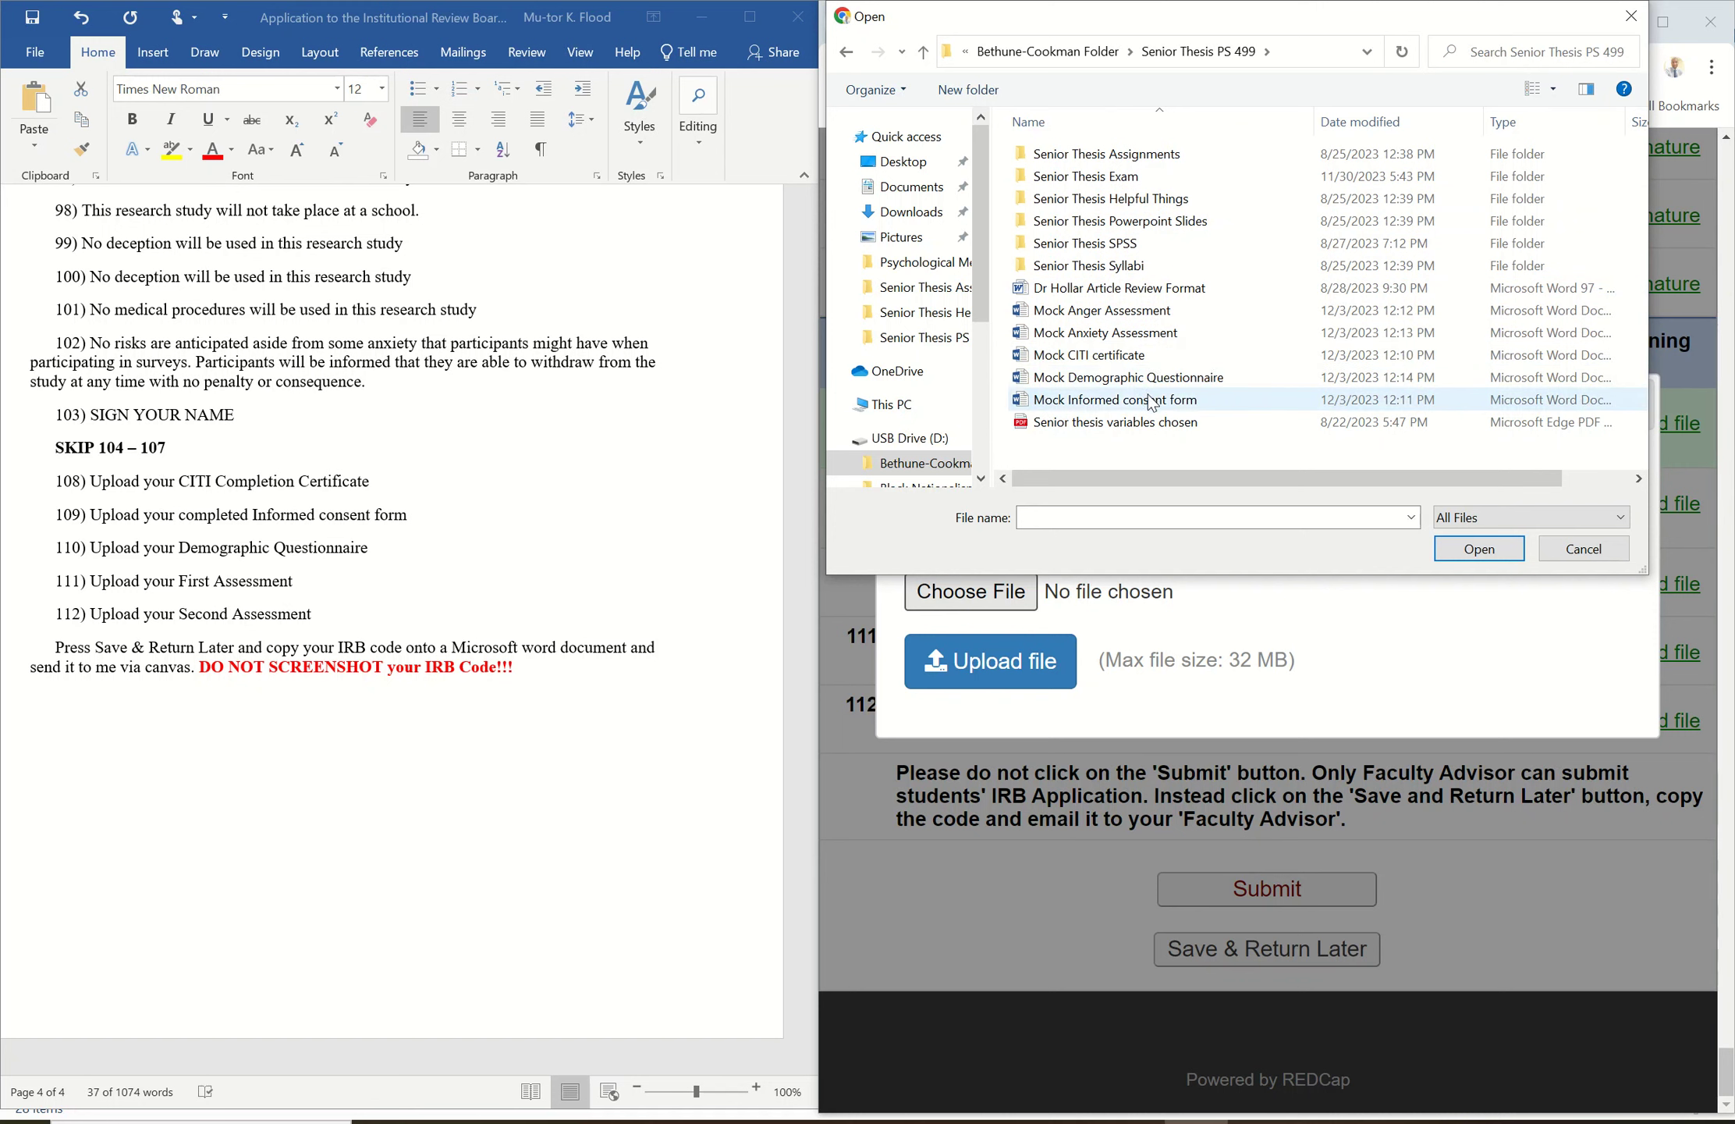
{"action": "left_click", "coordinate": [1121, 359]}
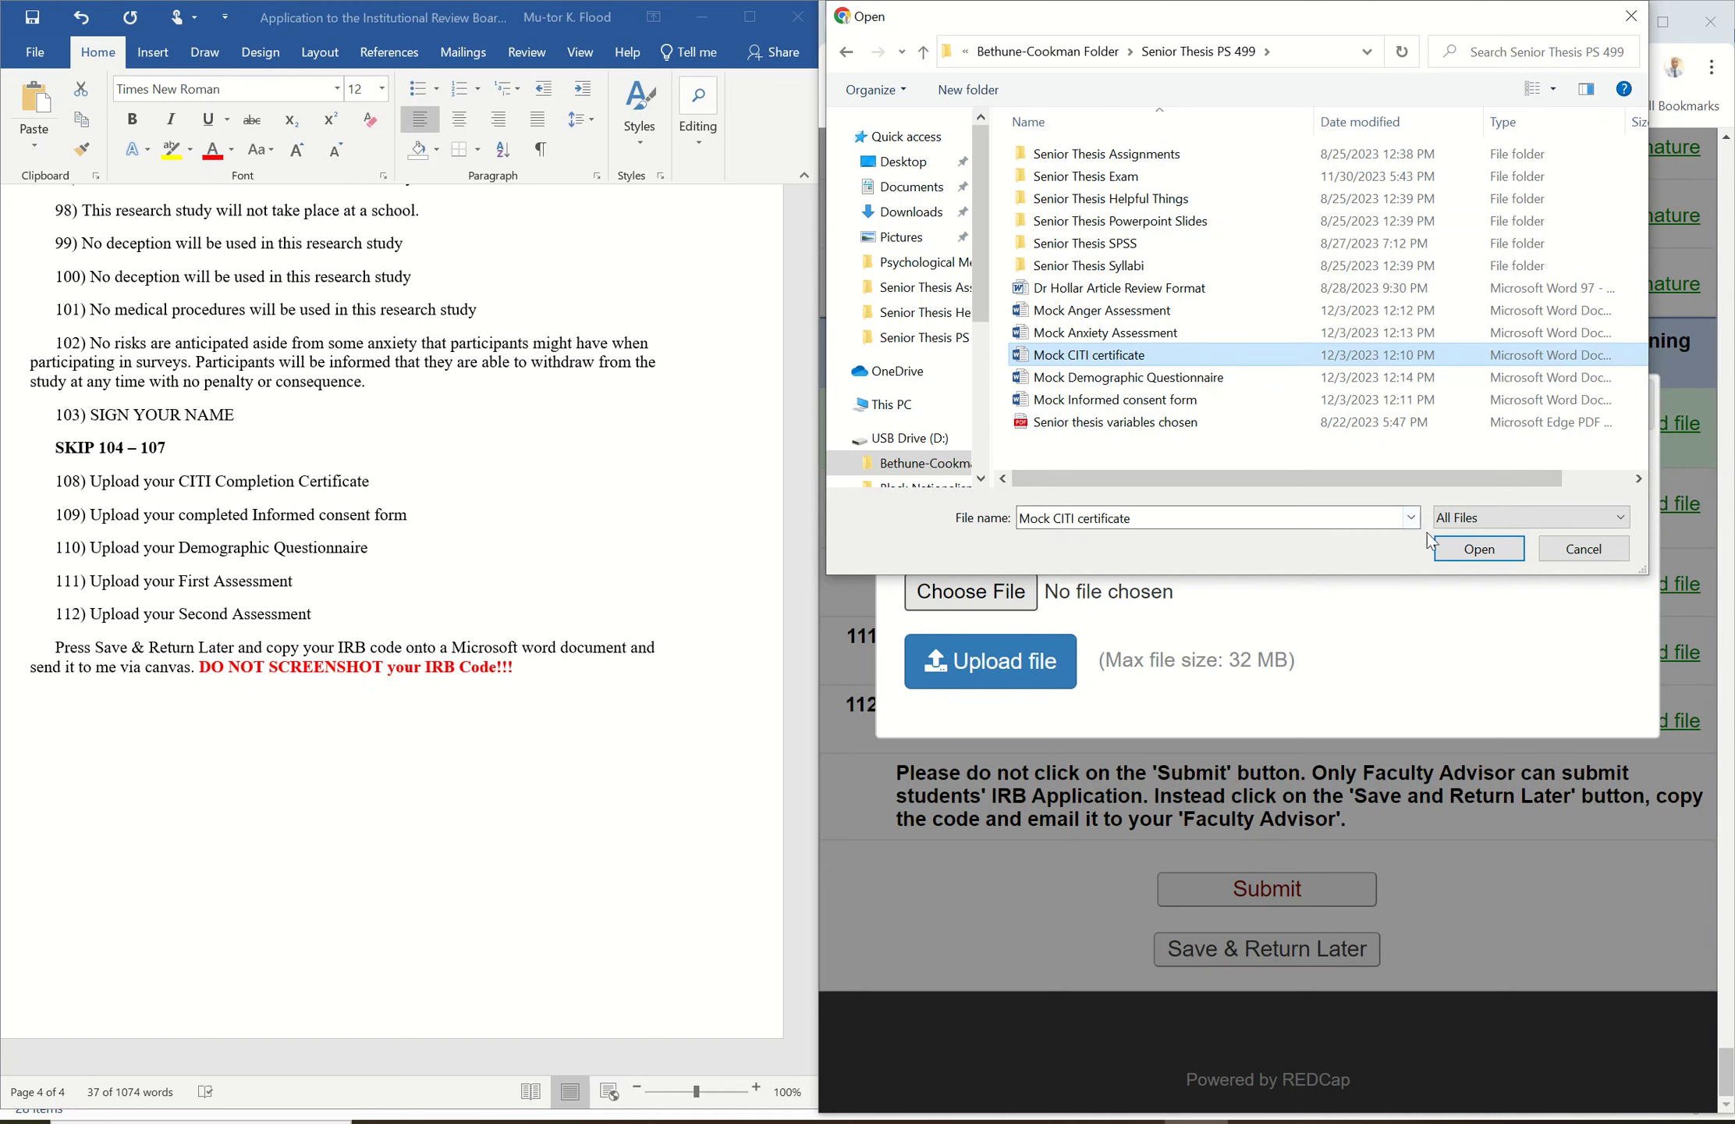
{"action": "left_click", "coordinate": [1457, 548]}
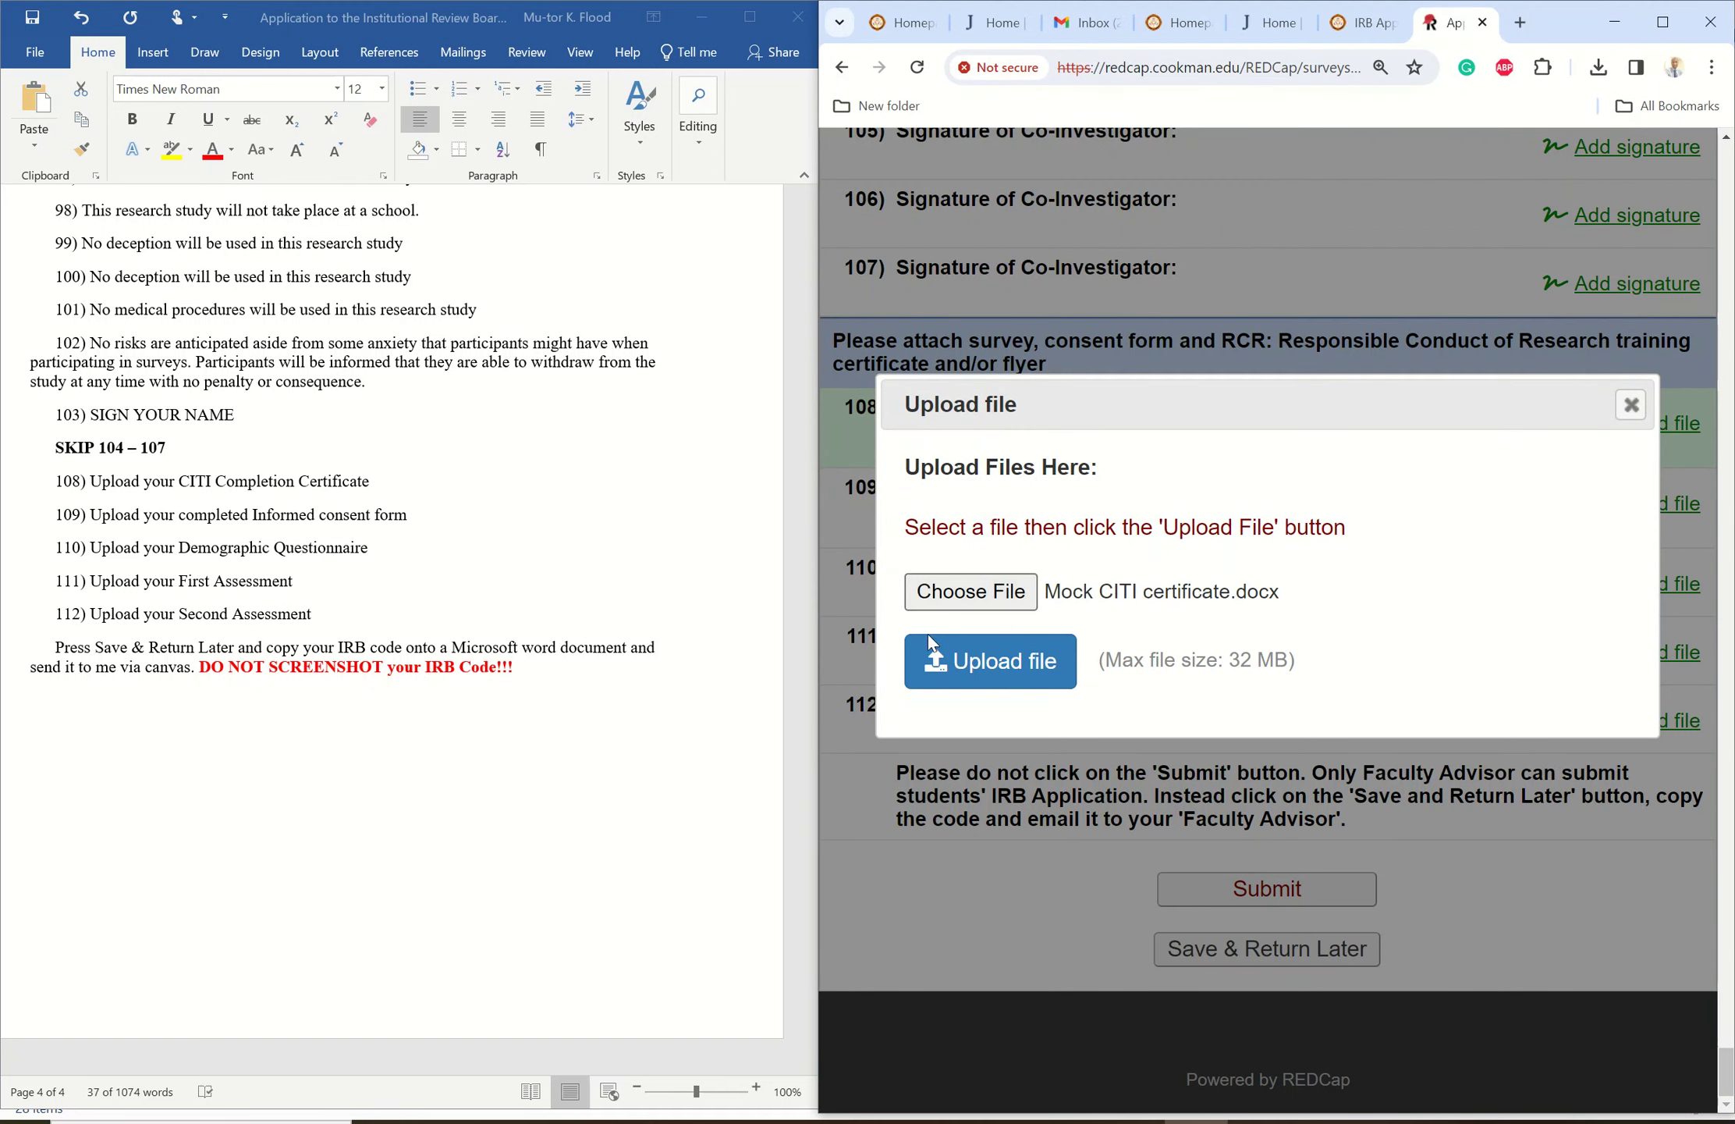
{"action": "left_click", "coordinate": [992, 662]}
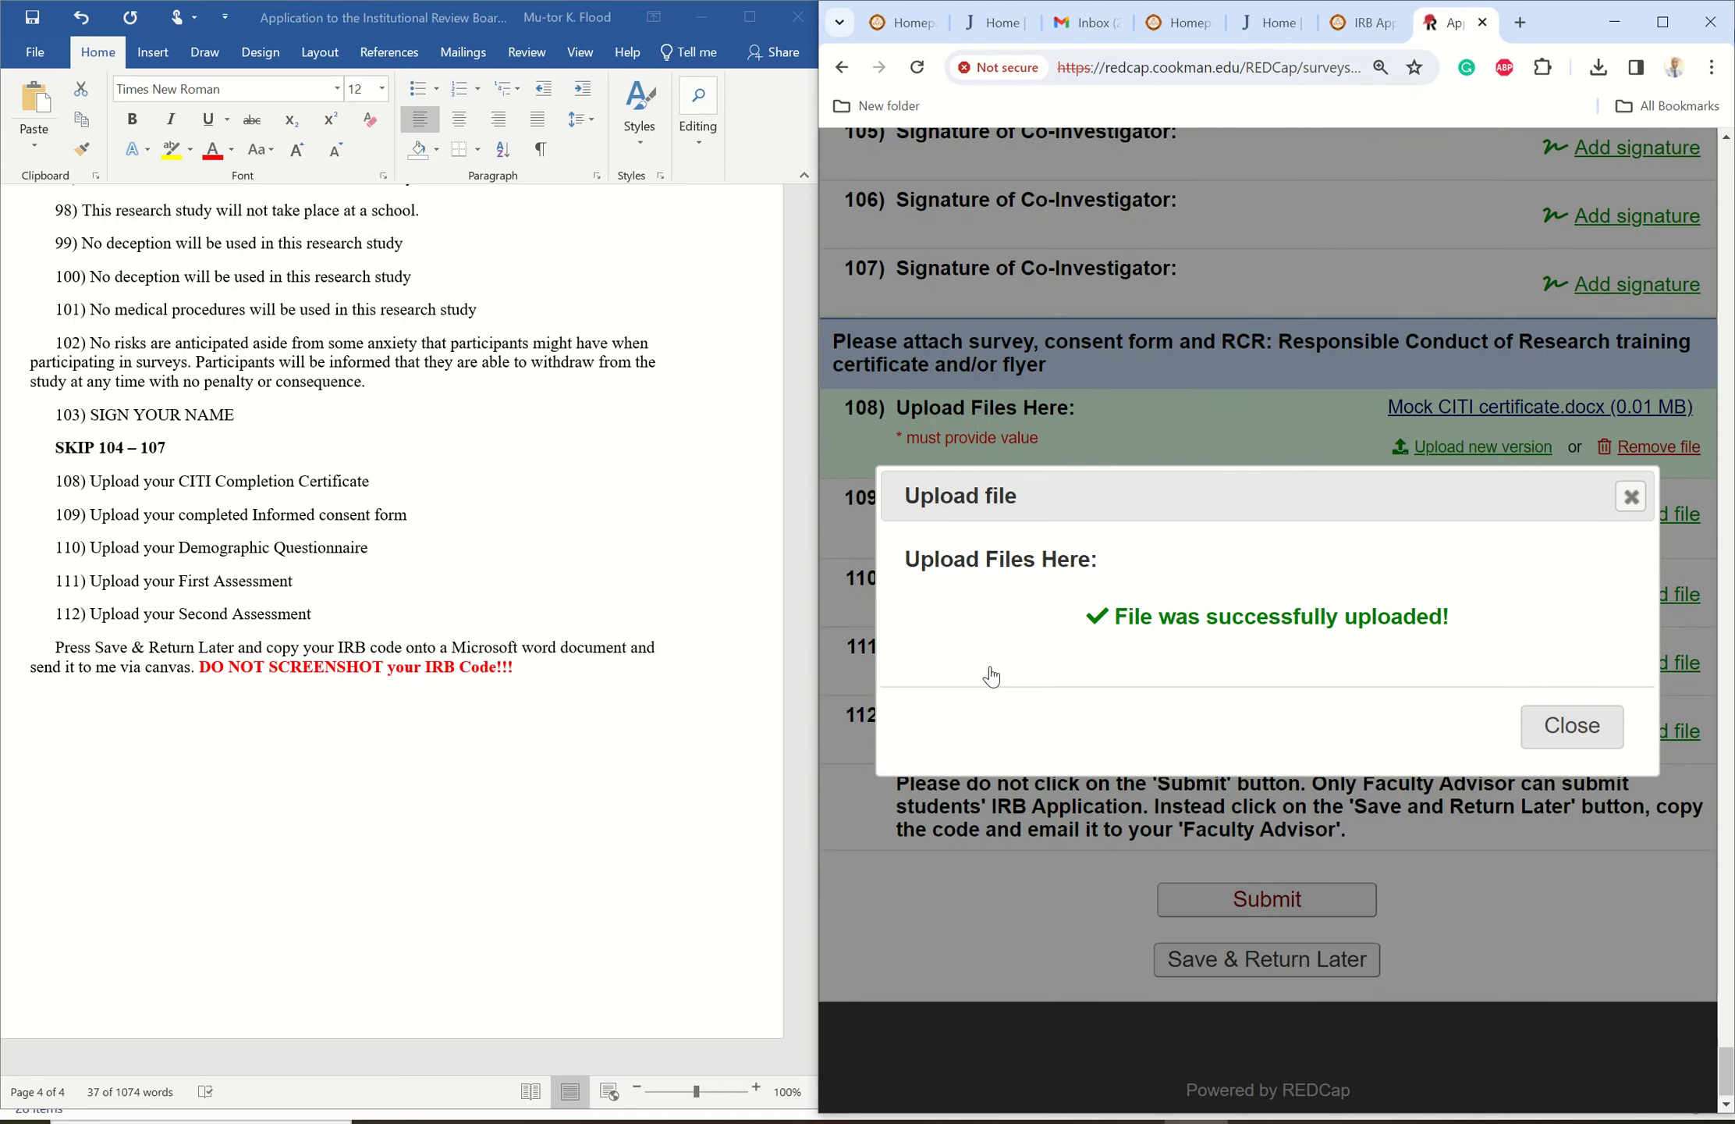
{"action": "left_click", "coordinate": [1570, 728]}
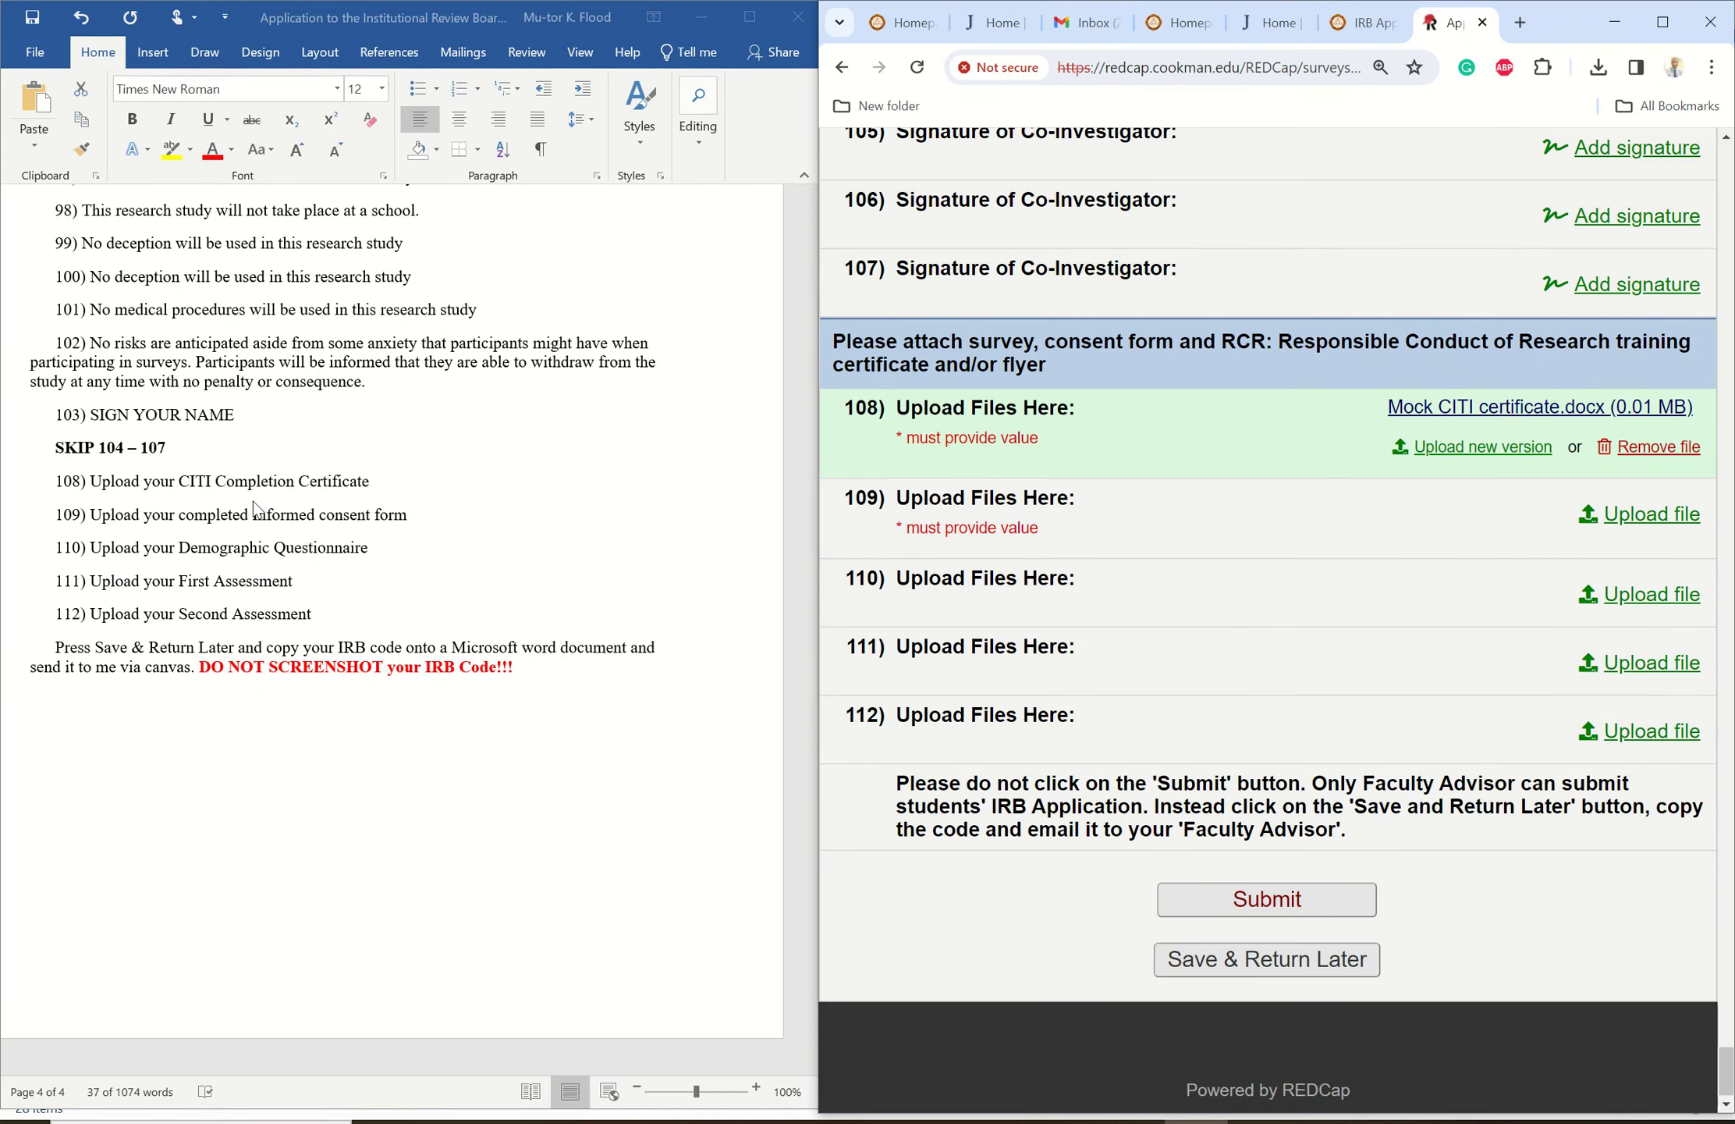
- Upload Mock Informed consent form.docx to item 109
{"action": "left_click", "coordinate": [1625, 511]}
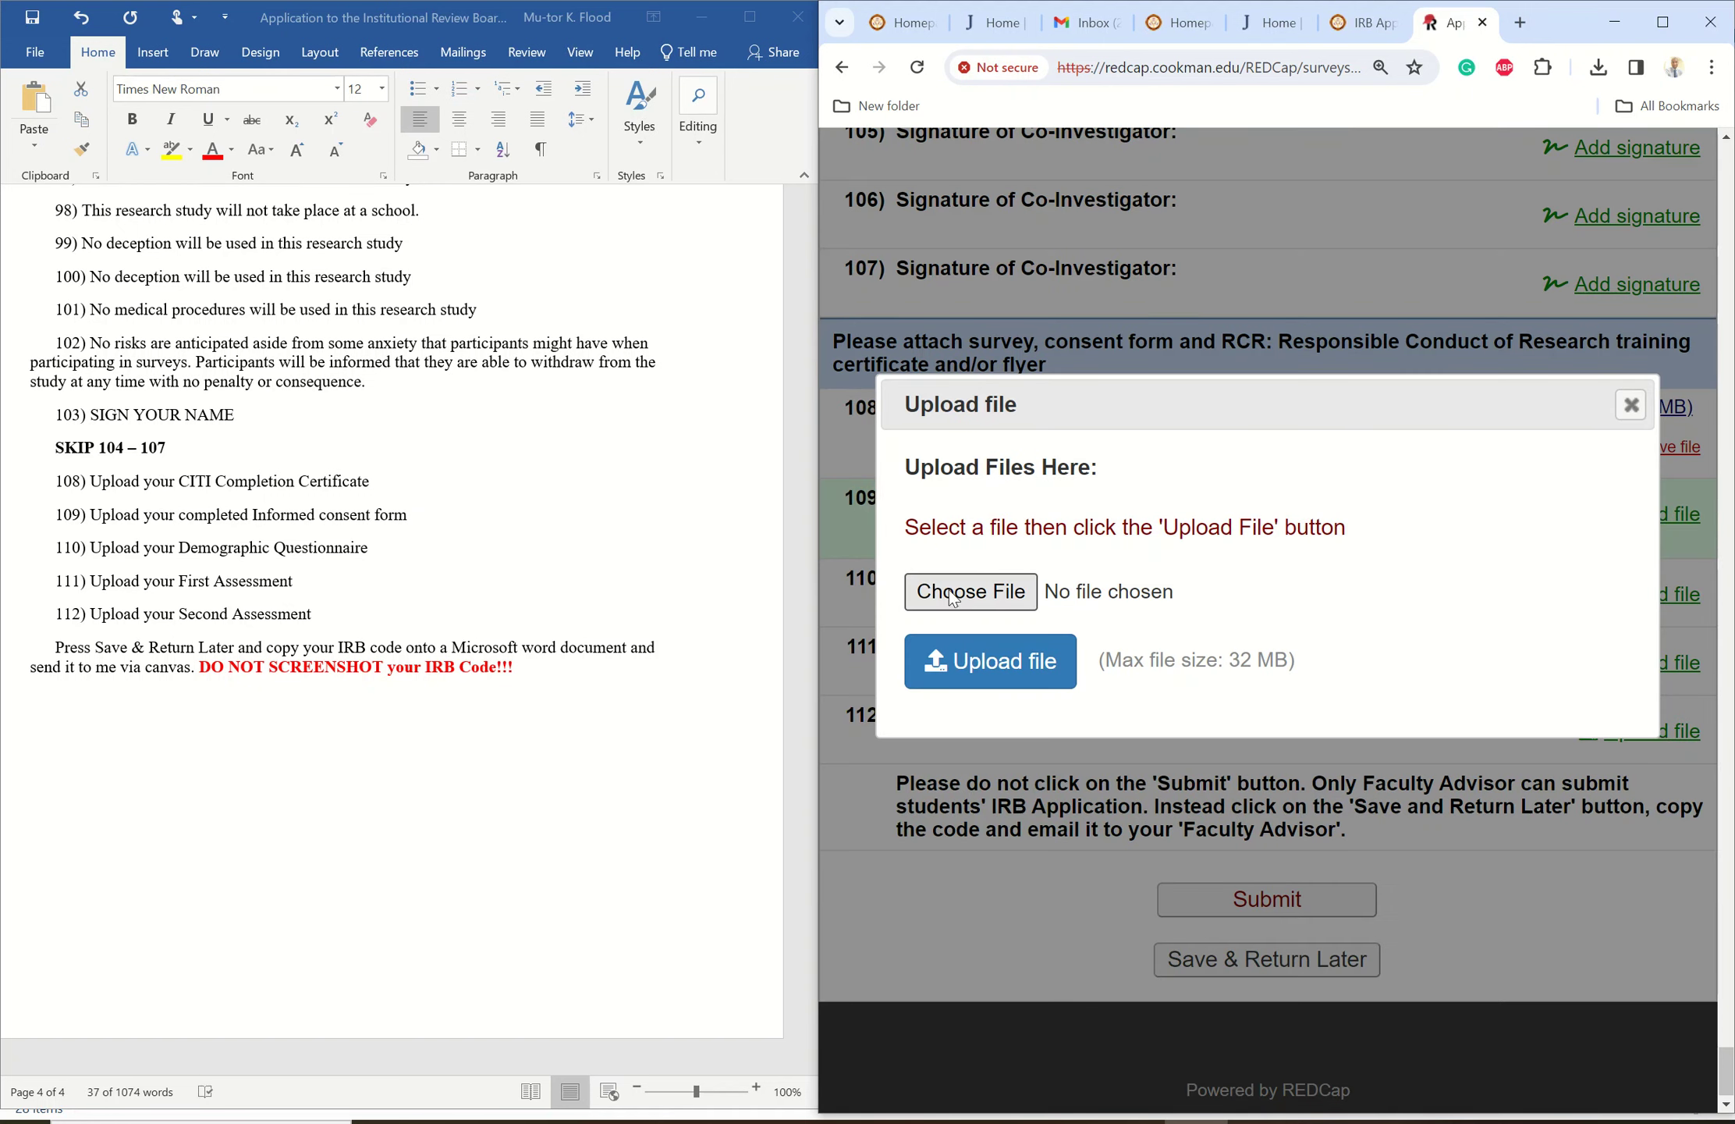
{"action": "left_click", "coordinate": [968, 601]}
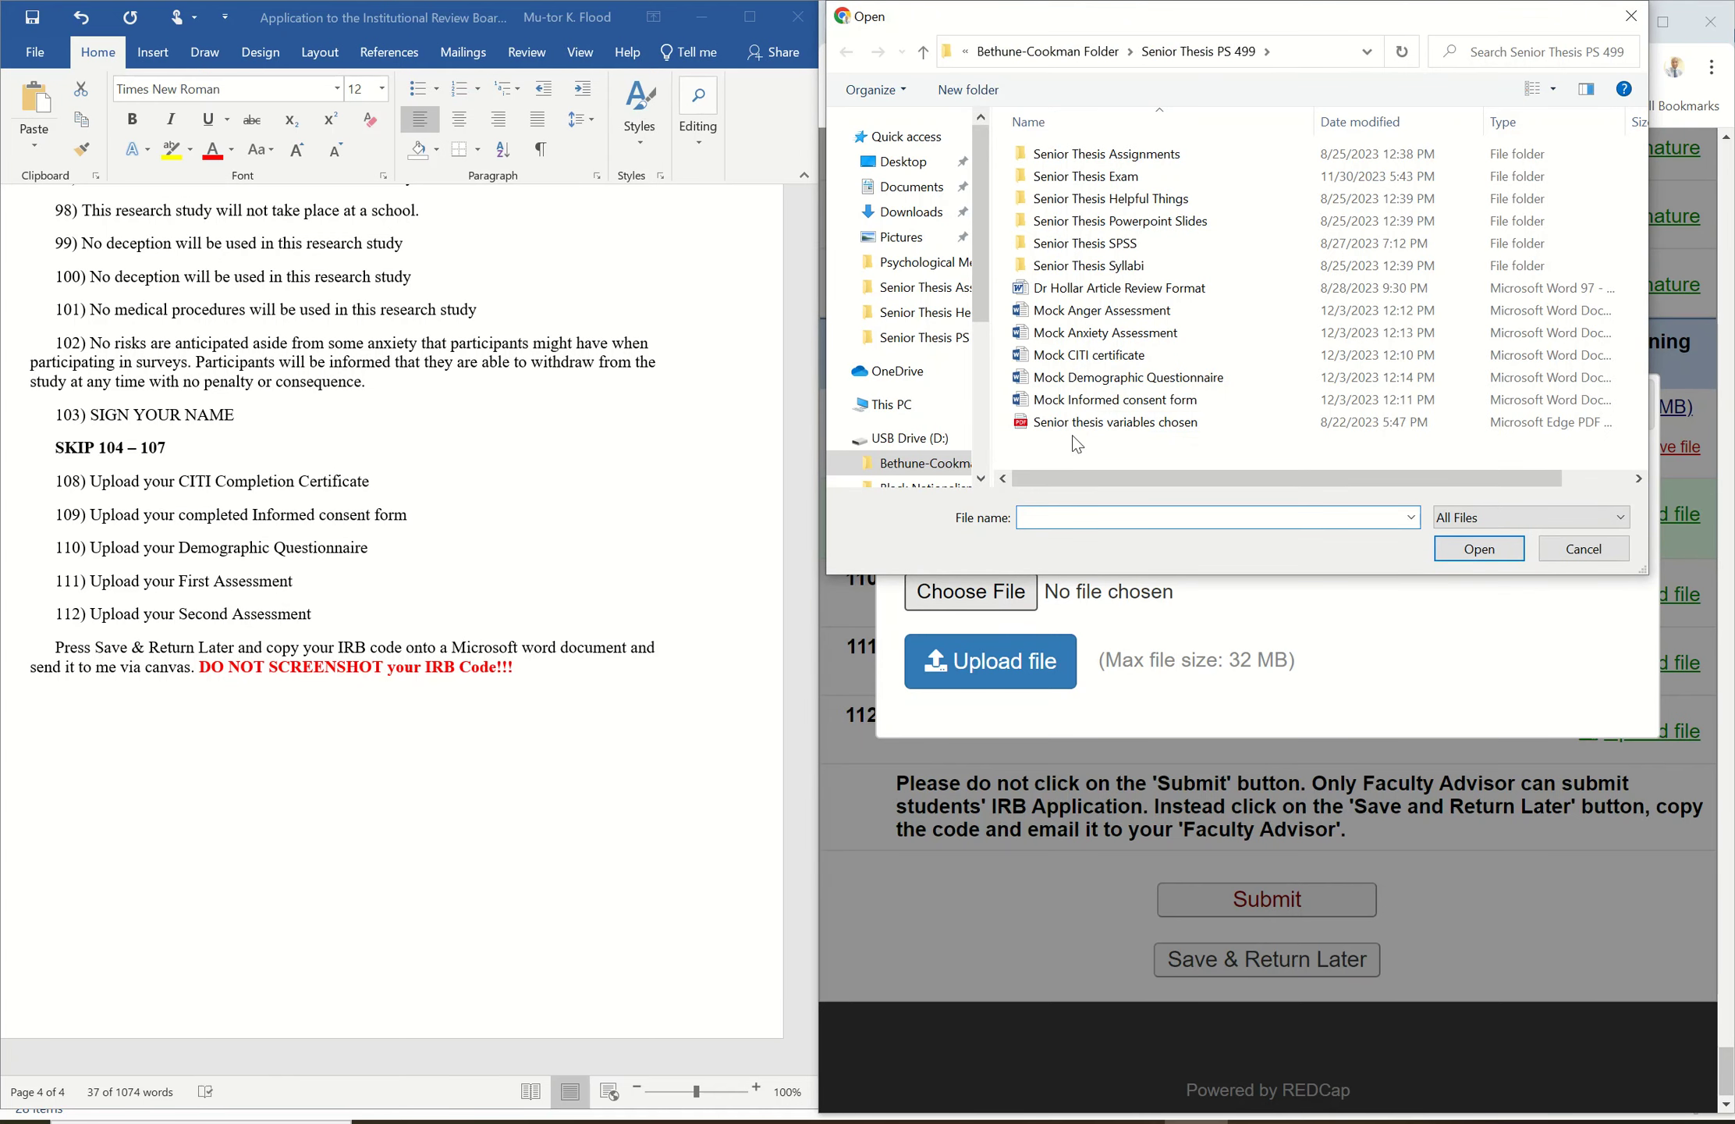
{"action": "left_click", "coordinate": [1103, 406]}
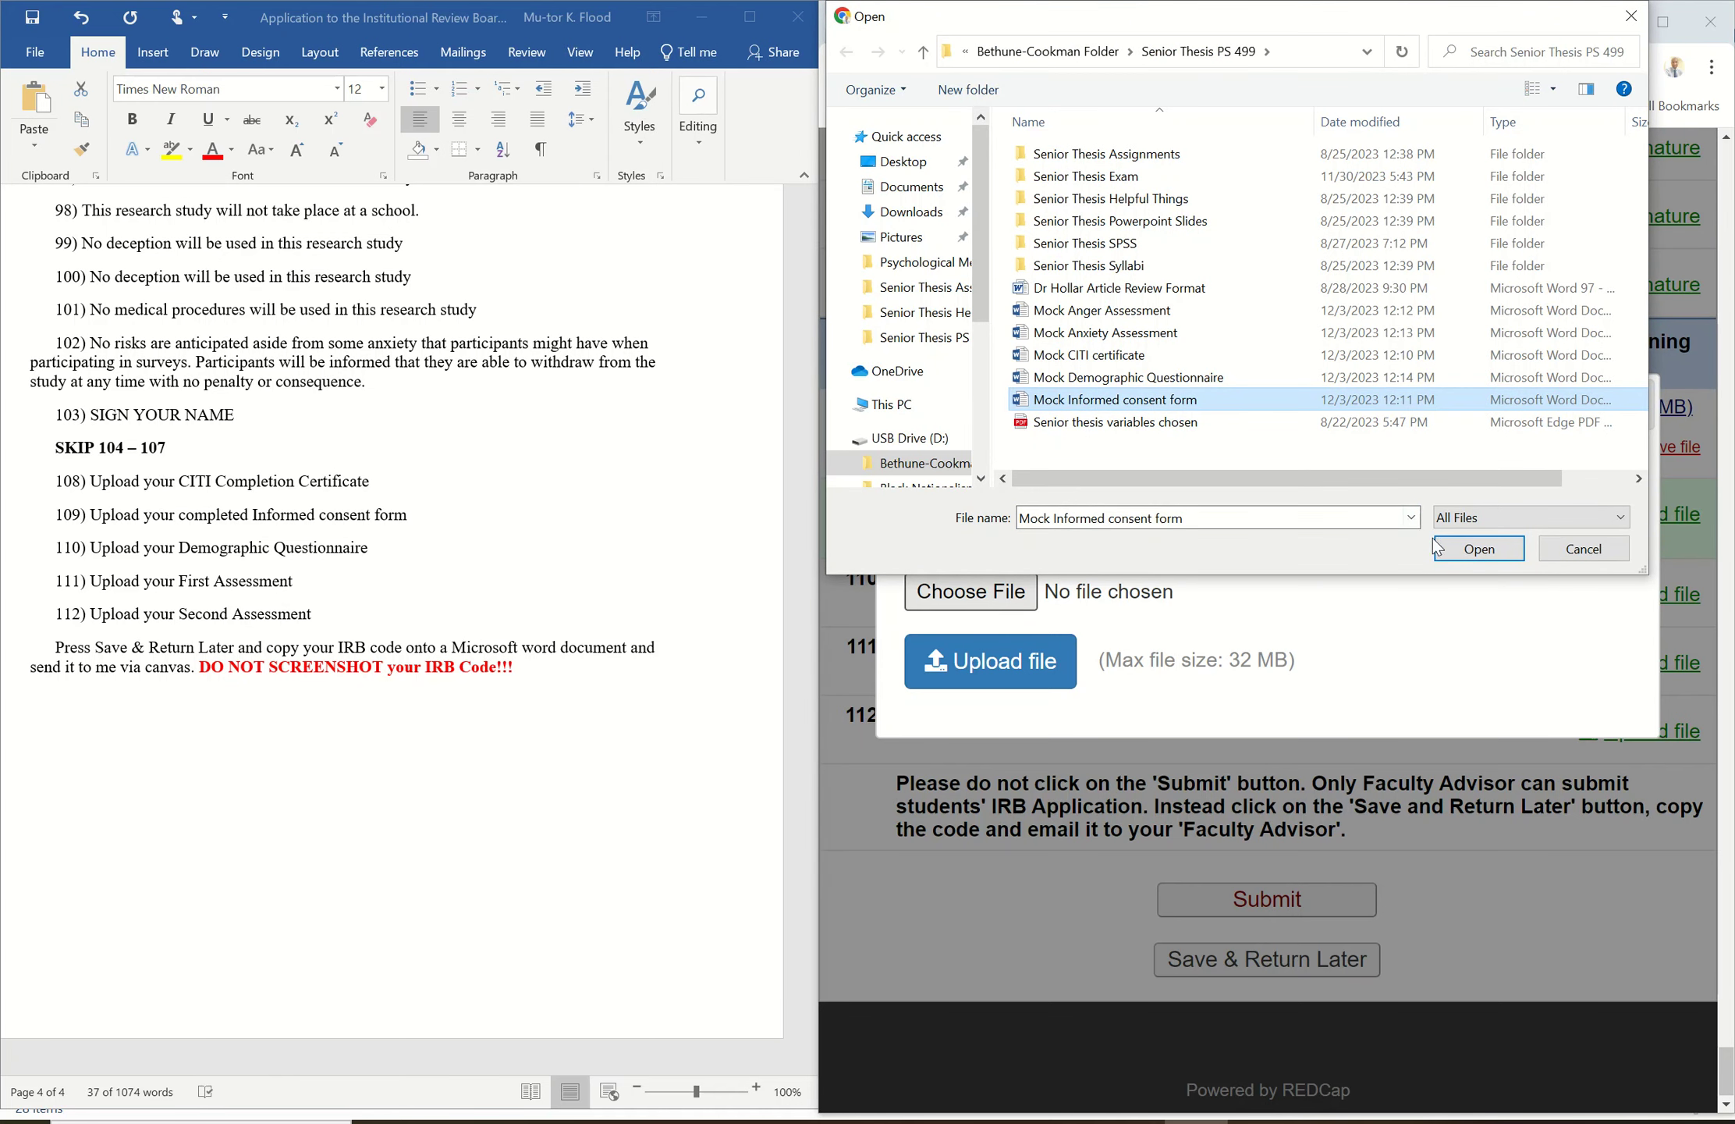
{"action": "left_click", "coordinate": [1459, 551]}
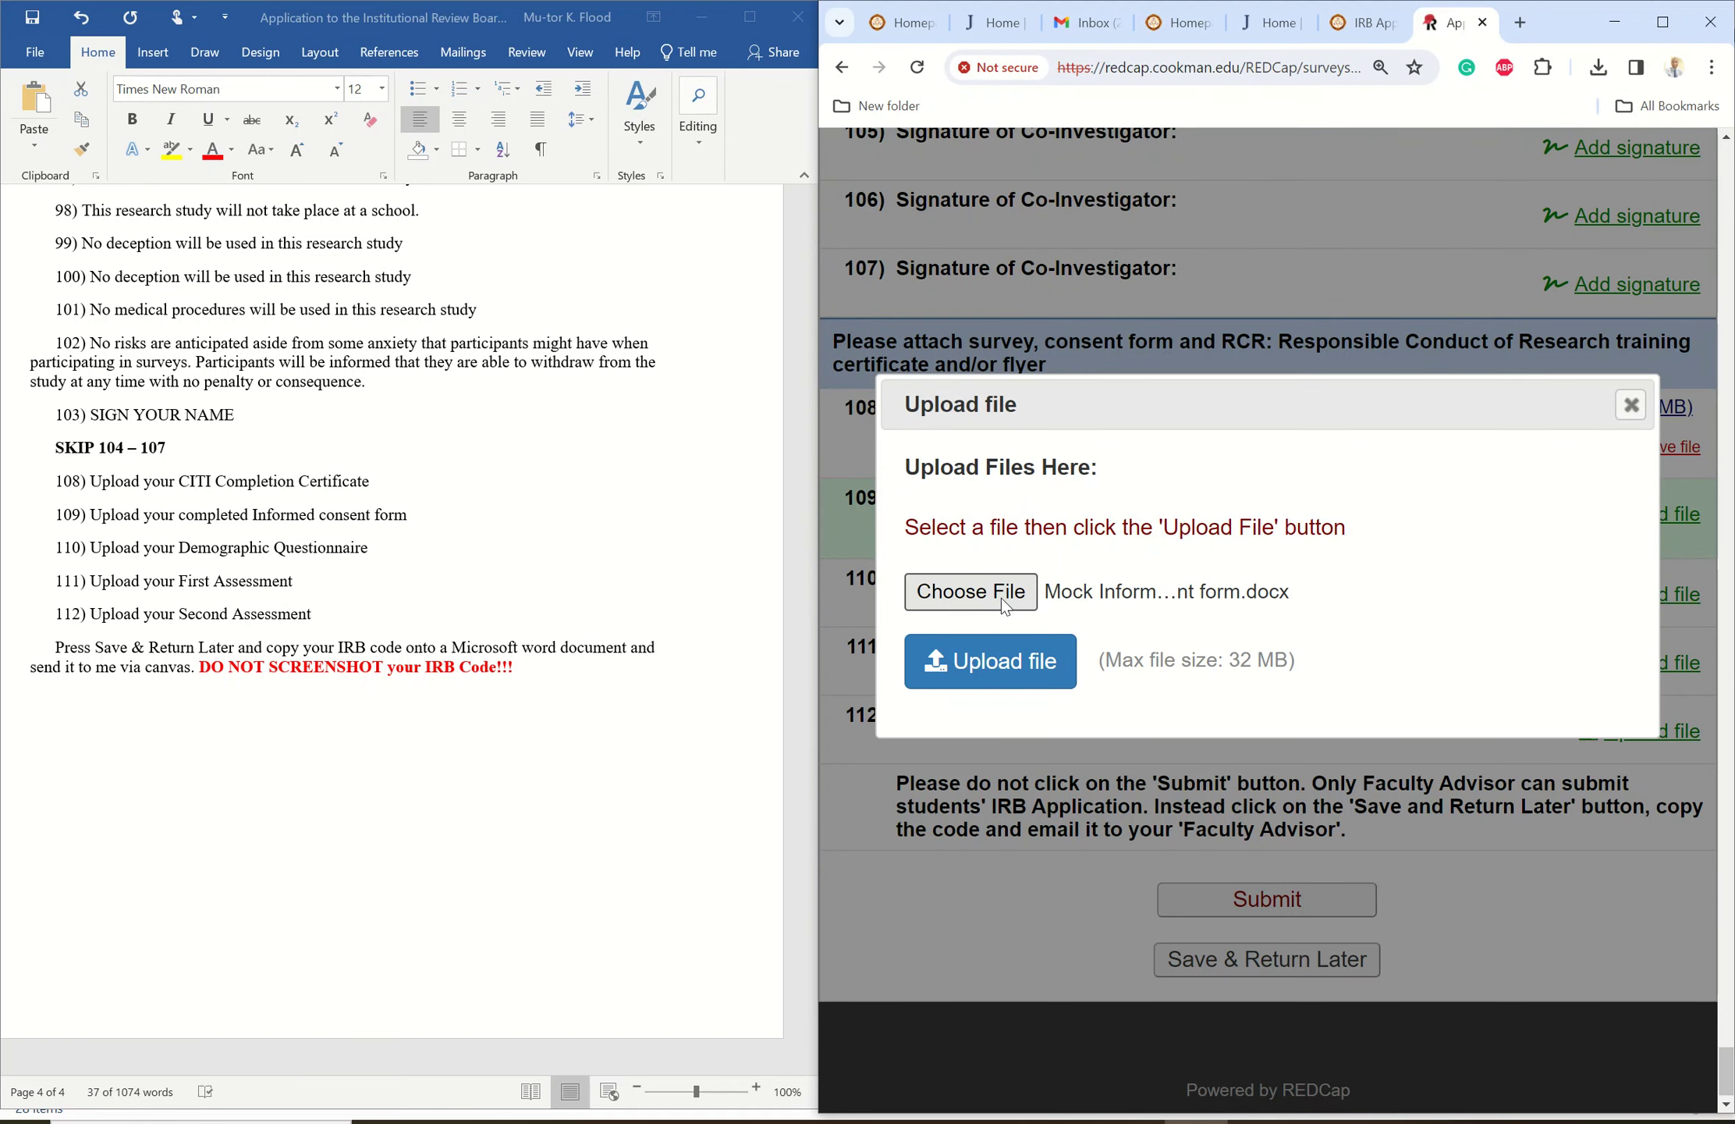
{"action": "left_click", "coordinate": [983, 660]}
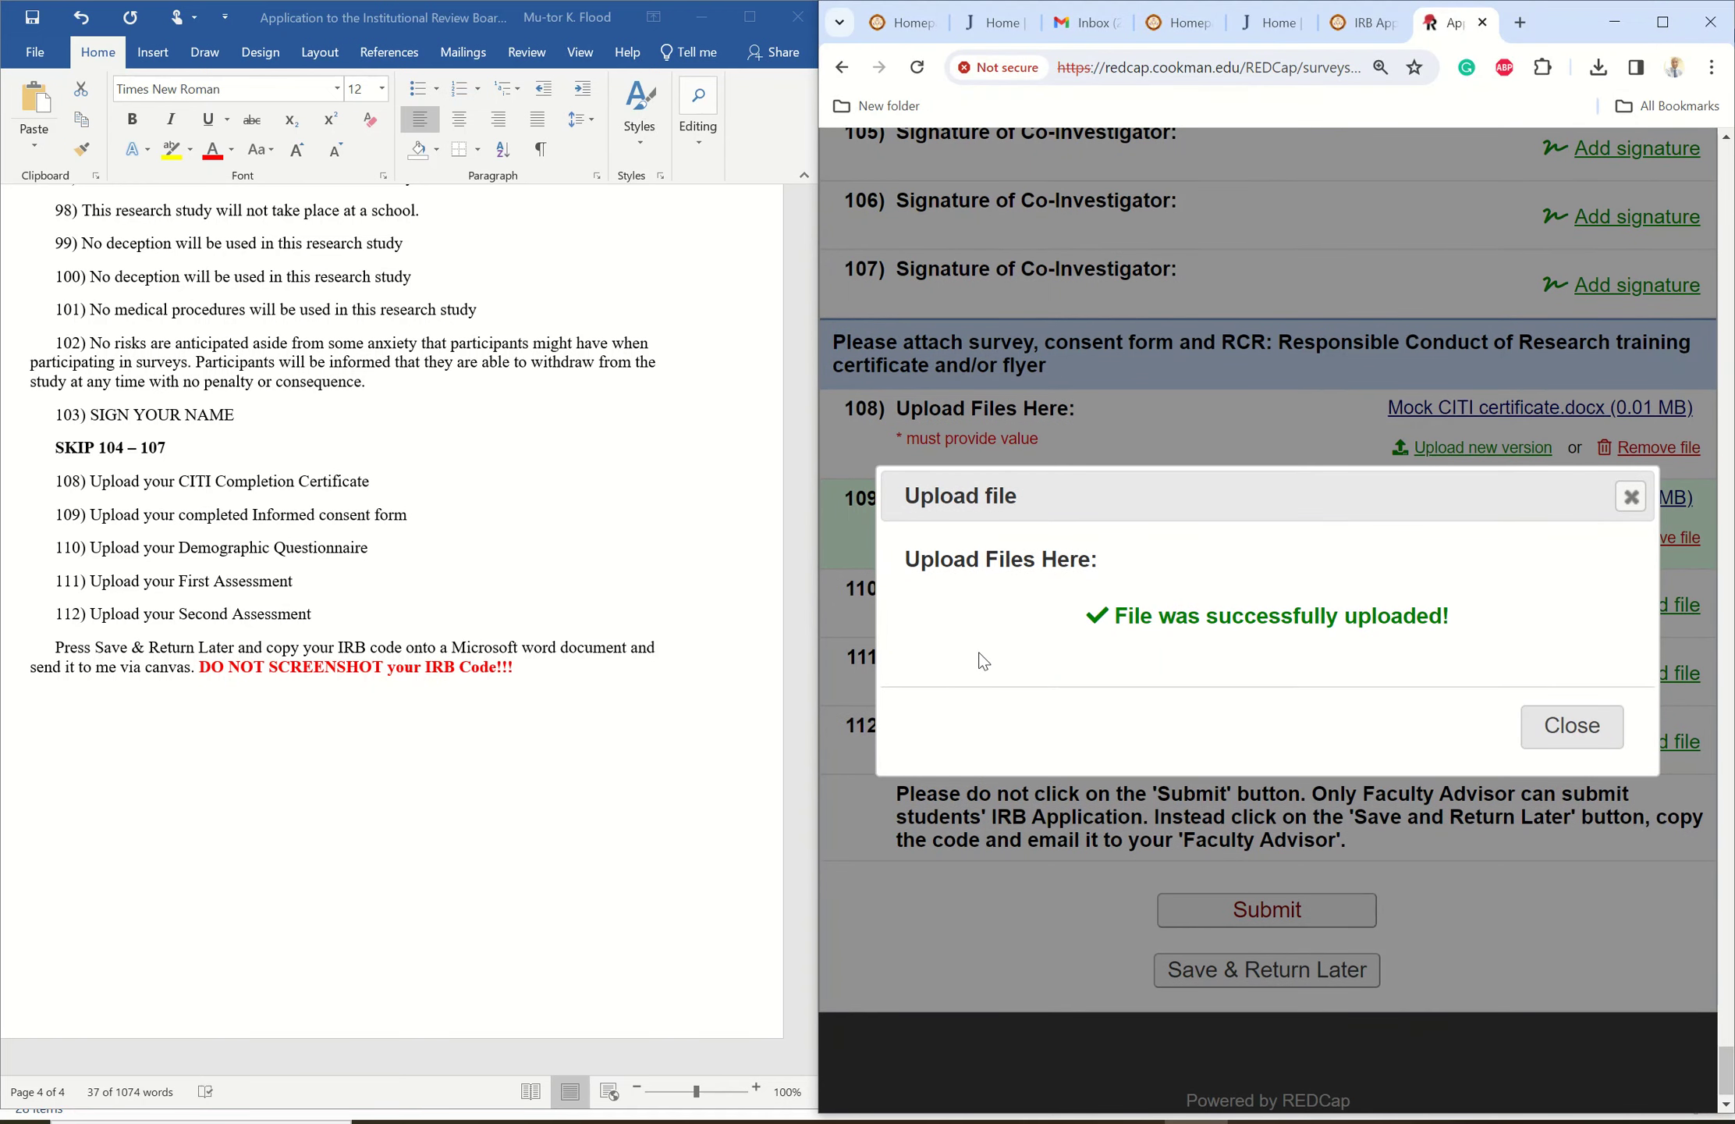
{"action": "left_click", "coordinate": [1571, 727]}
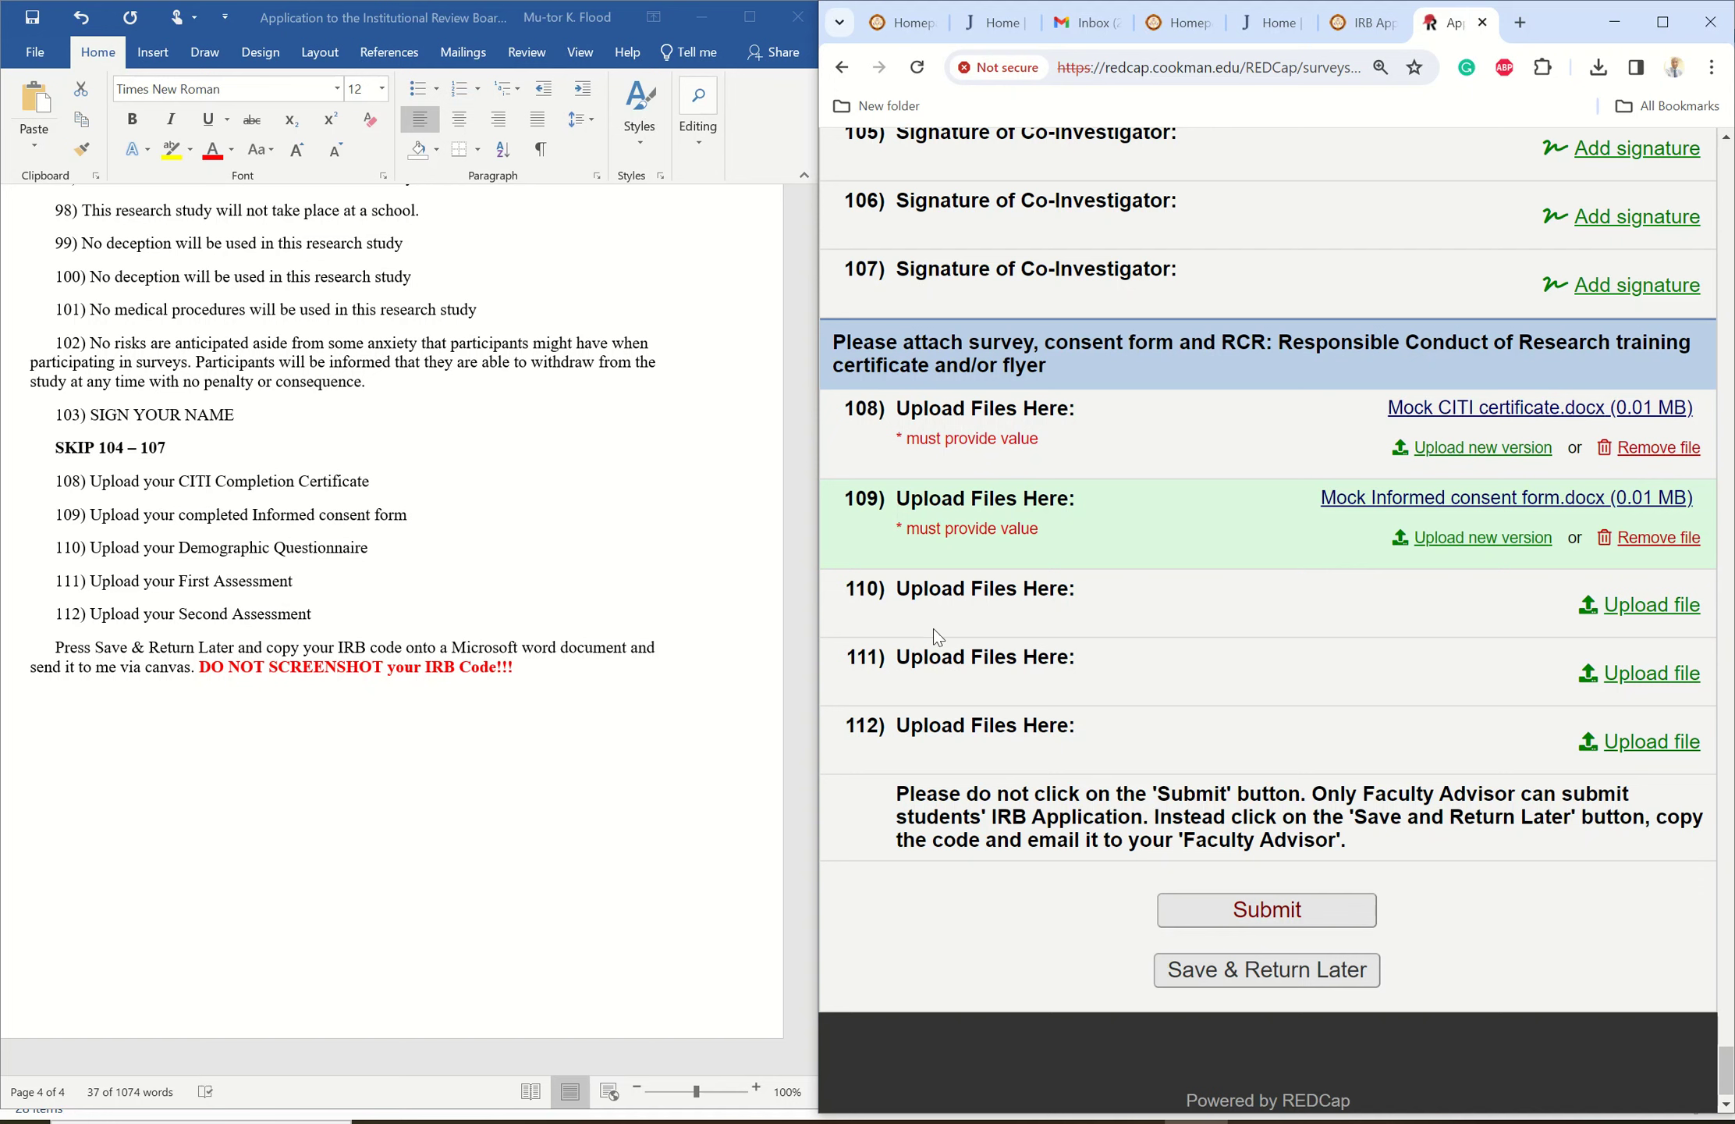
- Upload Mock Demographic Questionnaire.docx to item 110
{"action": "left_click", "coordinate": [1628, 602]}
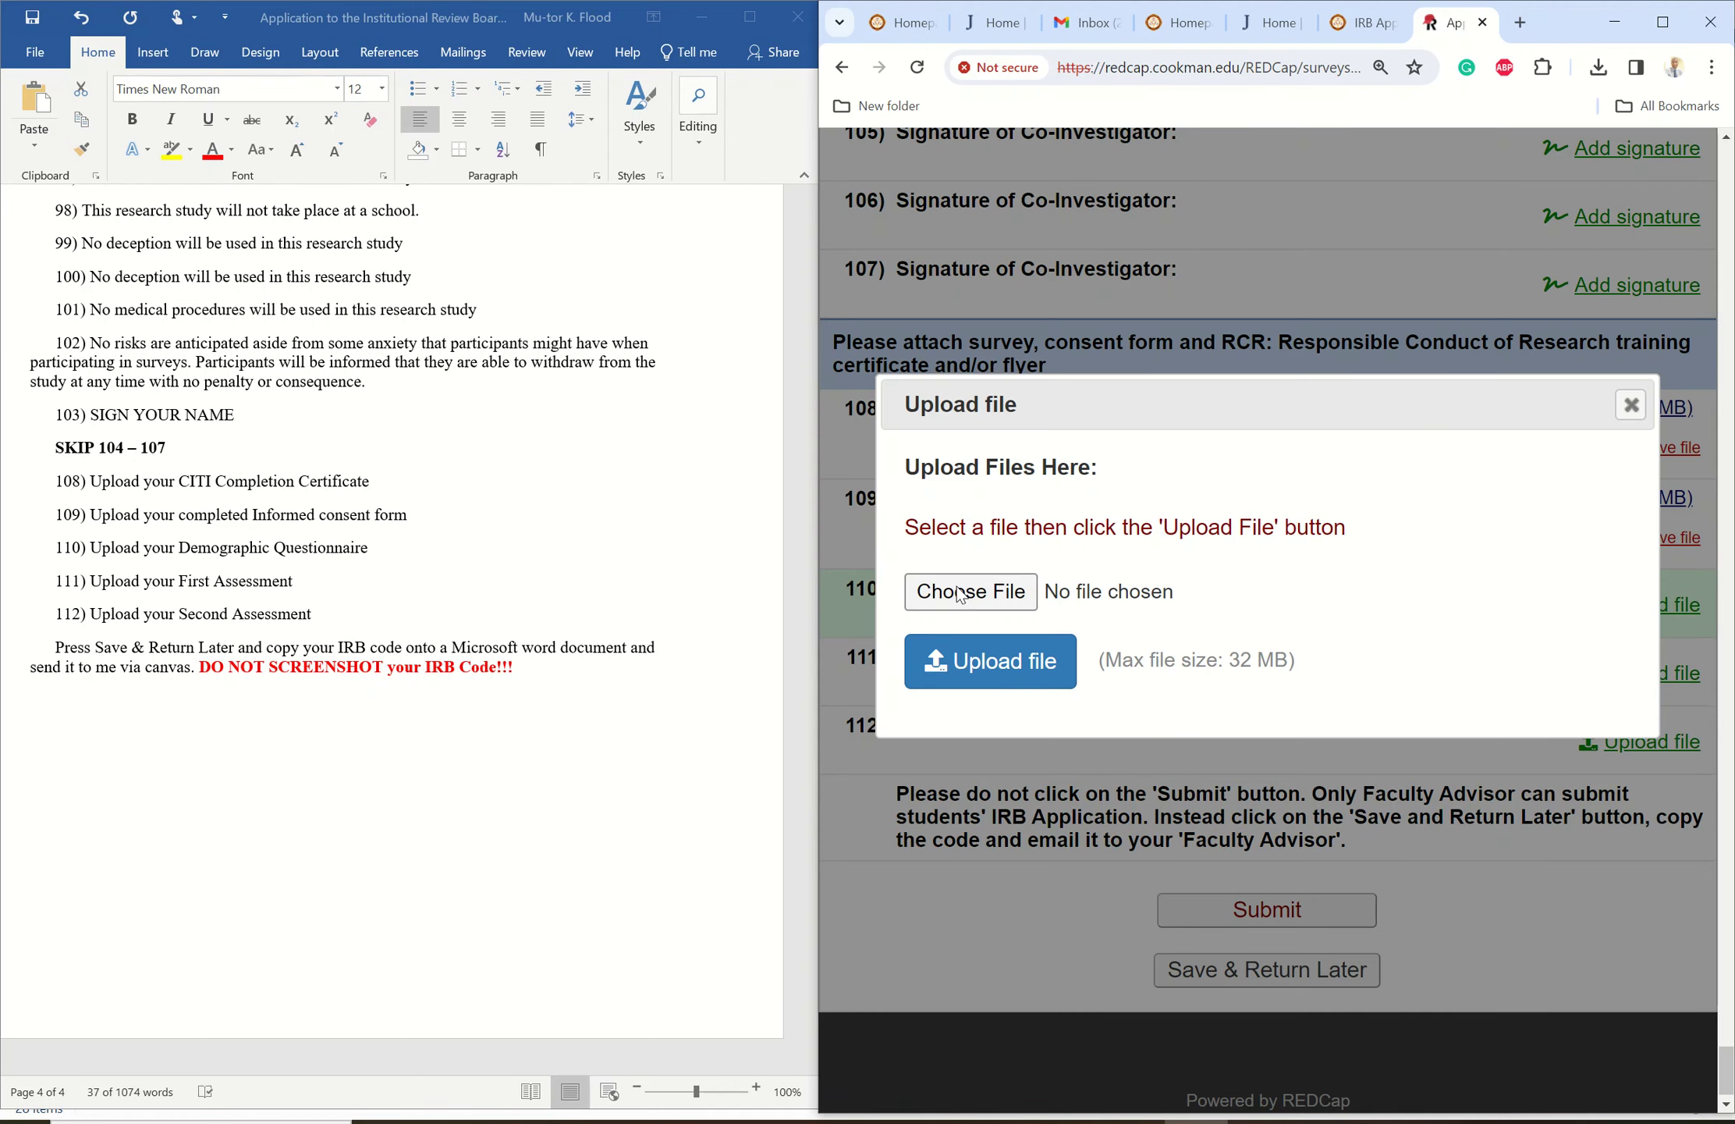
{"action": "left_click", "coordinate": [959, 593]}
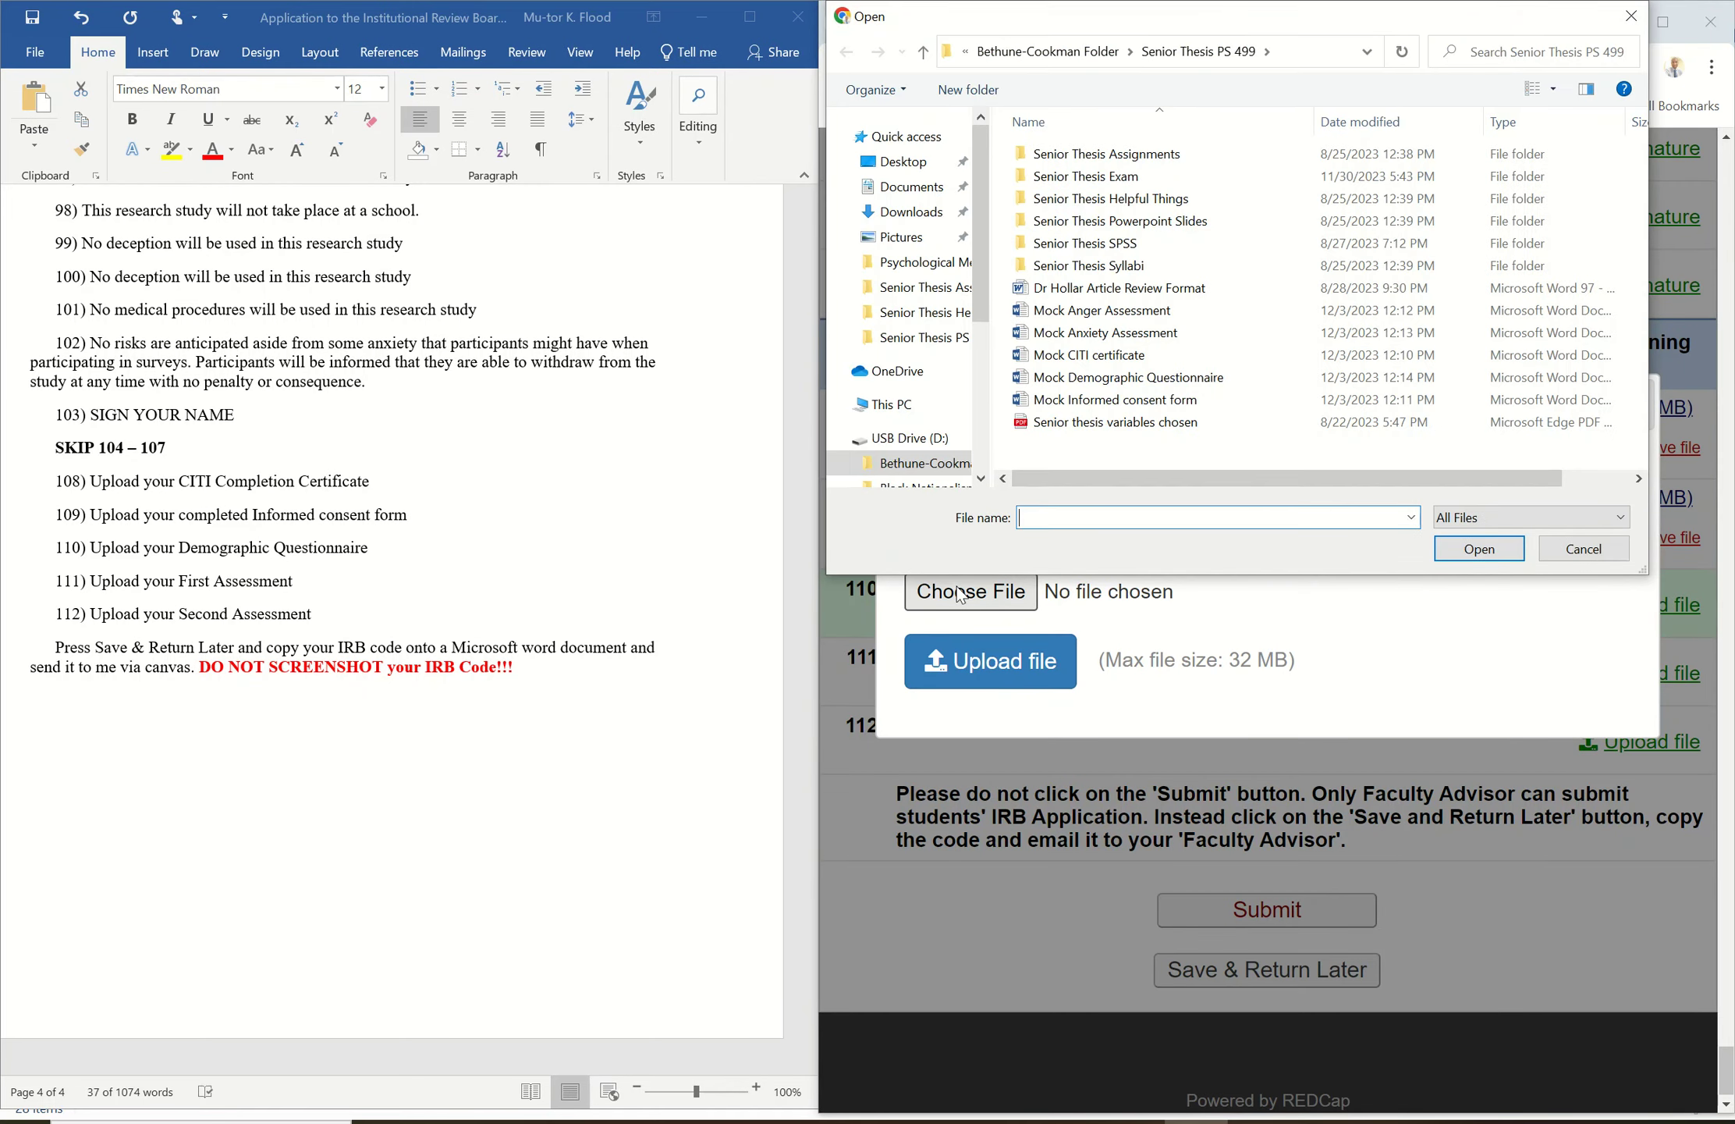
{"action": "left_click", "coordinate": [1090, 382]}
{"action": "left_click", "coordinate": [1477, 551]}
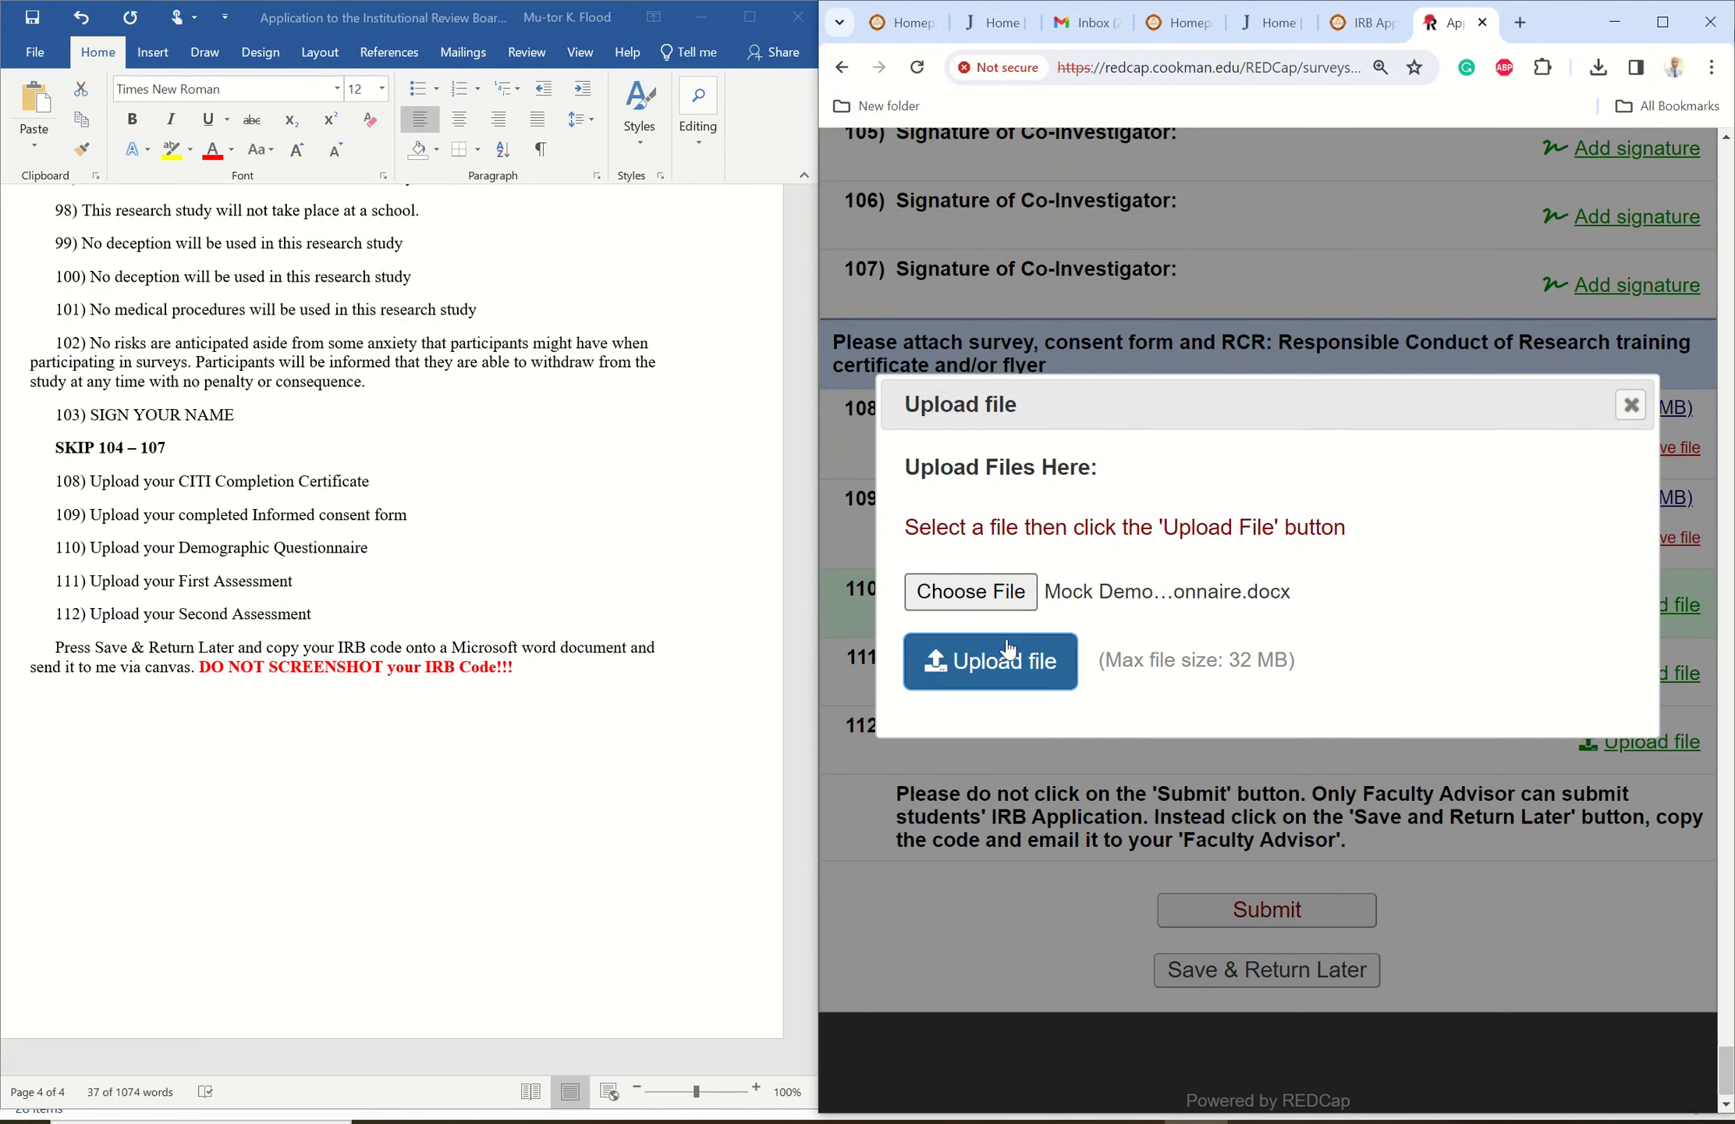
{"action": "left_click", "coordinate": [994, 661]}
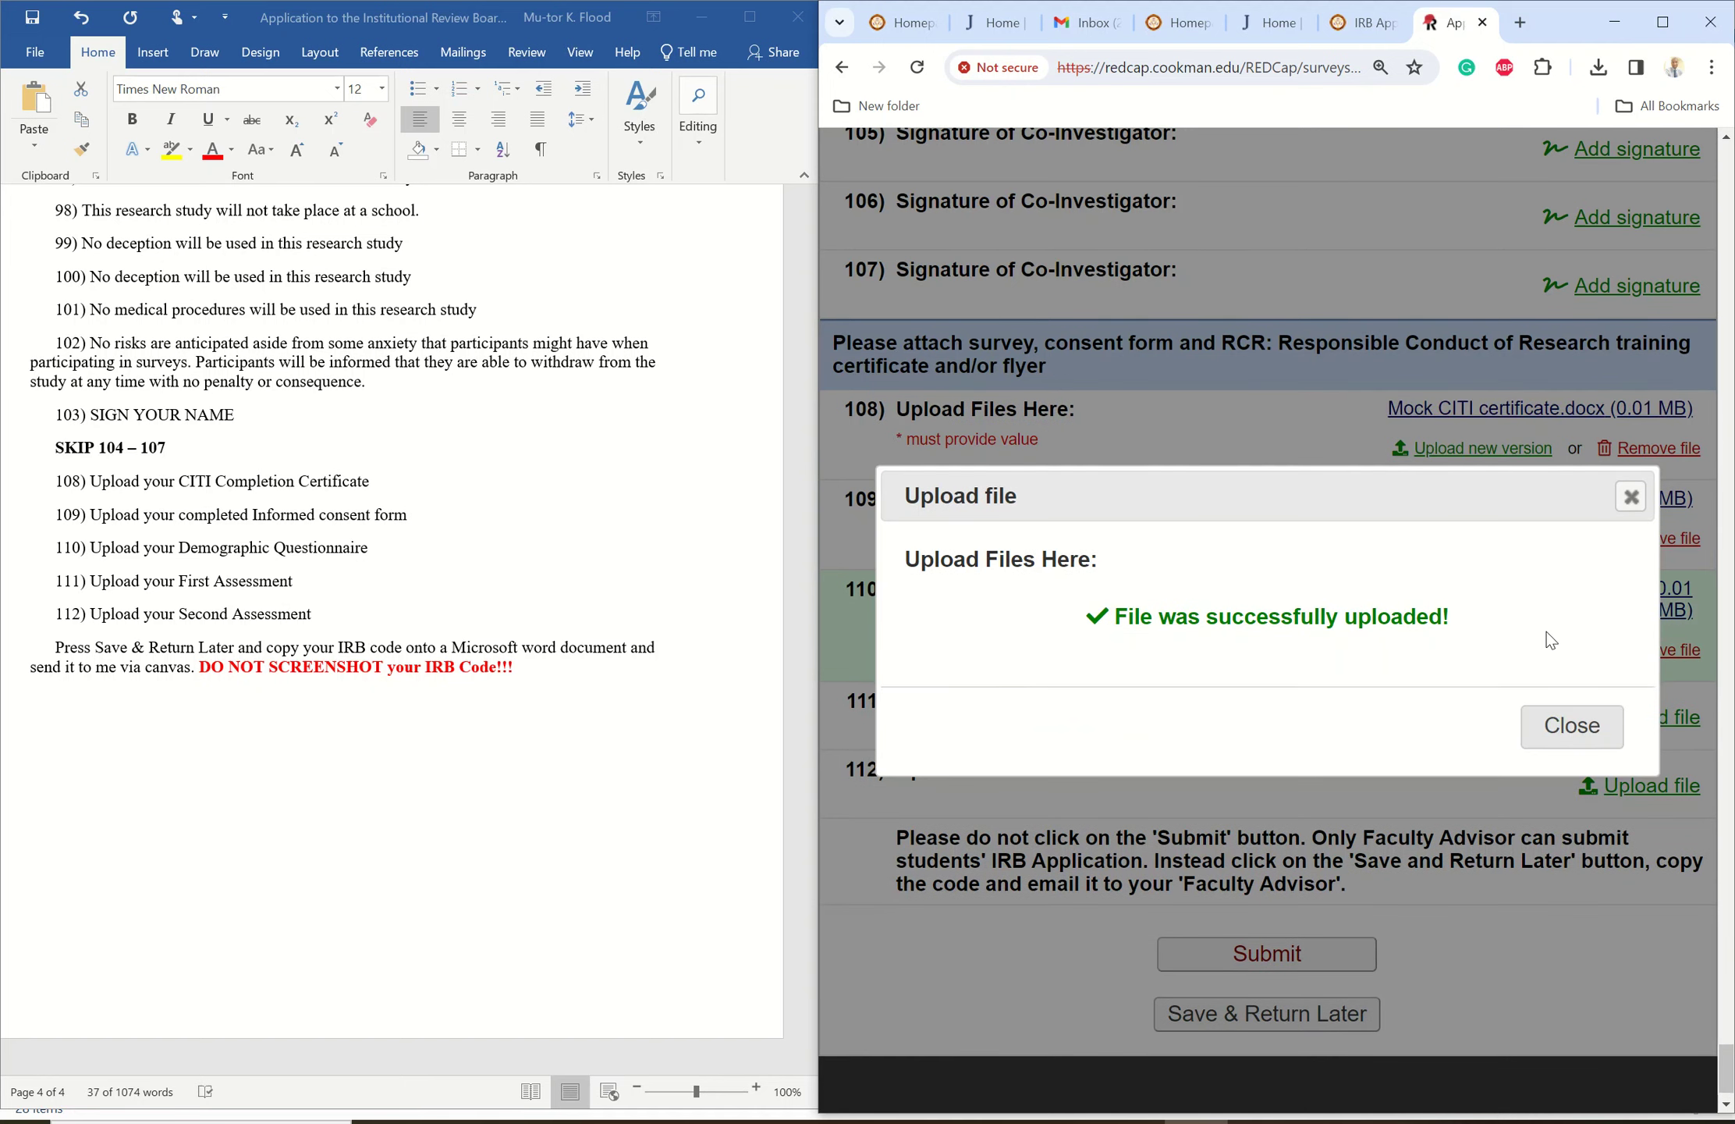
{"action": "left_click", "coordinate": [1565, 728]}
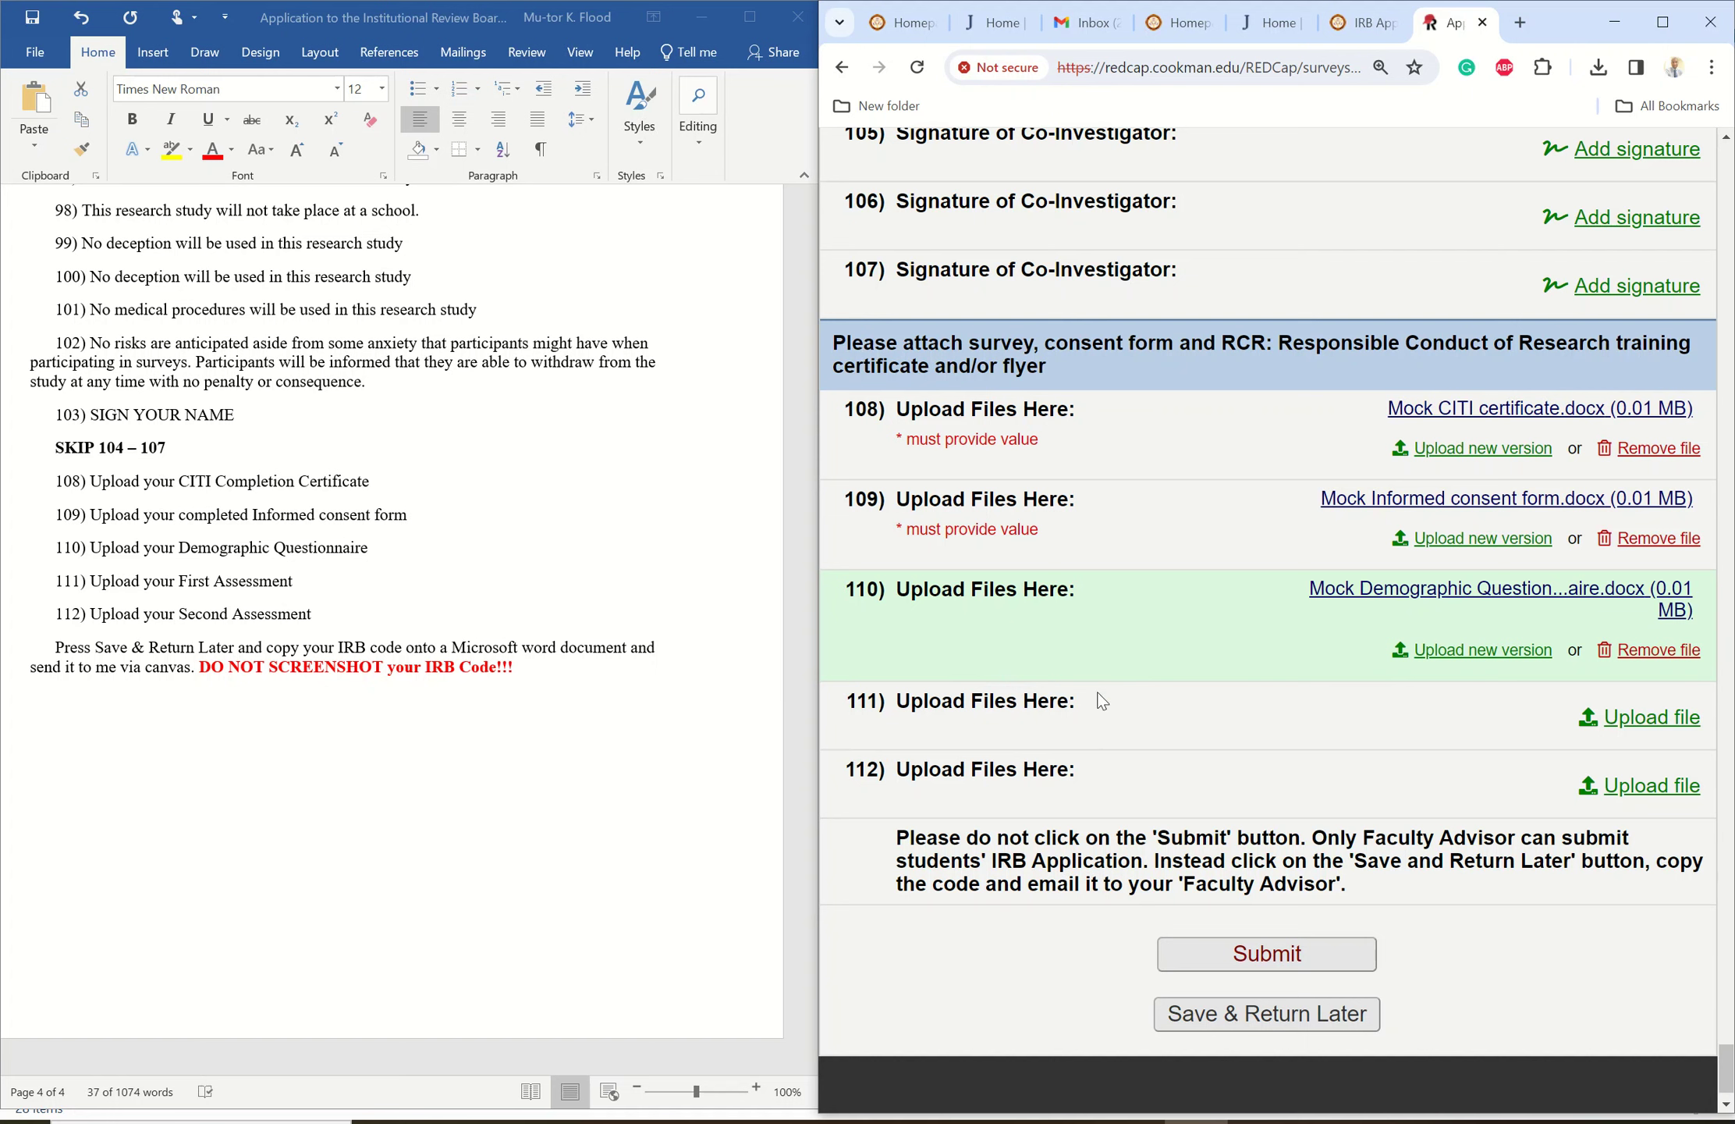
- Upload Mock Anger Assessment.docx to item 111
{"action": "left_click", "coordinate": [1642, 727]}
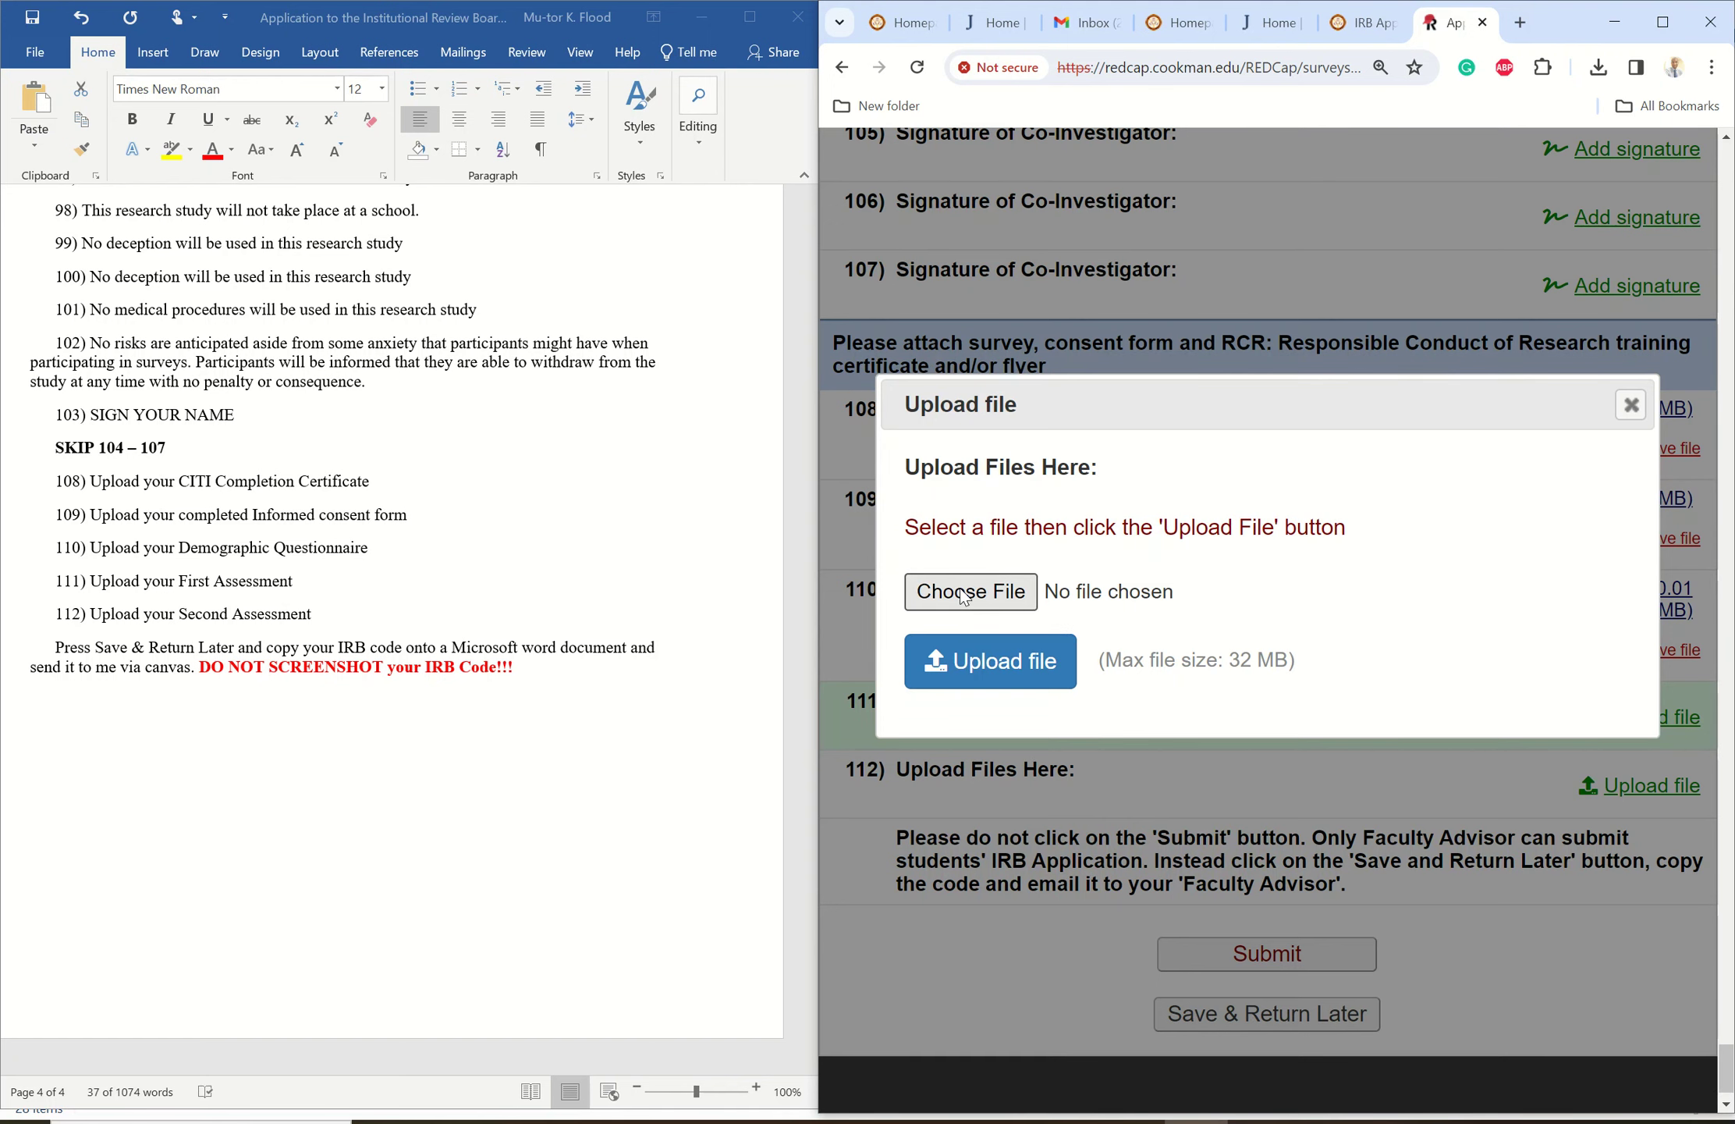
{"action": "left_click", "coordinate": [965, 597]}
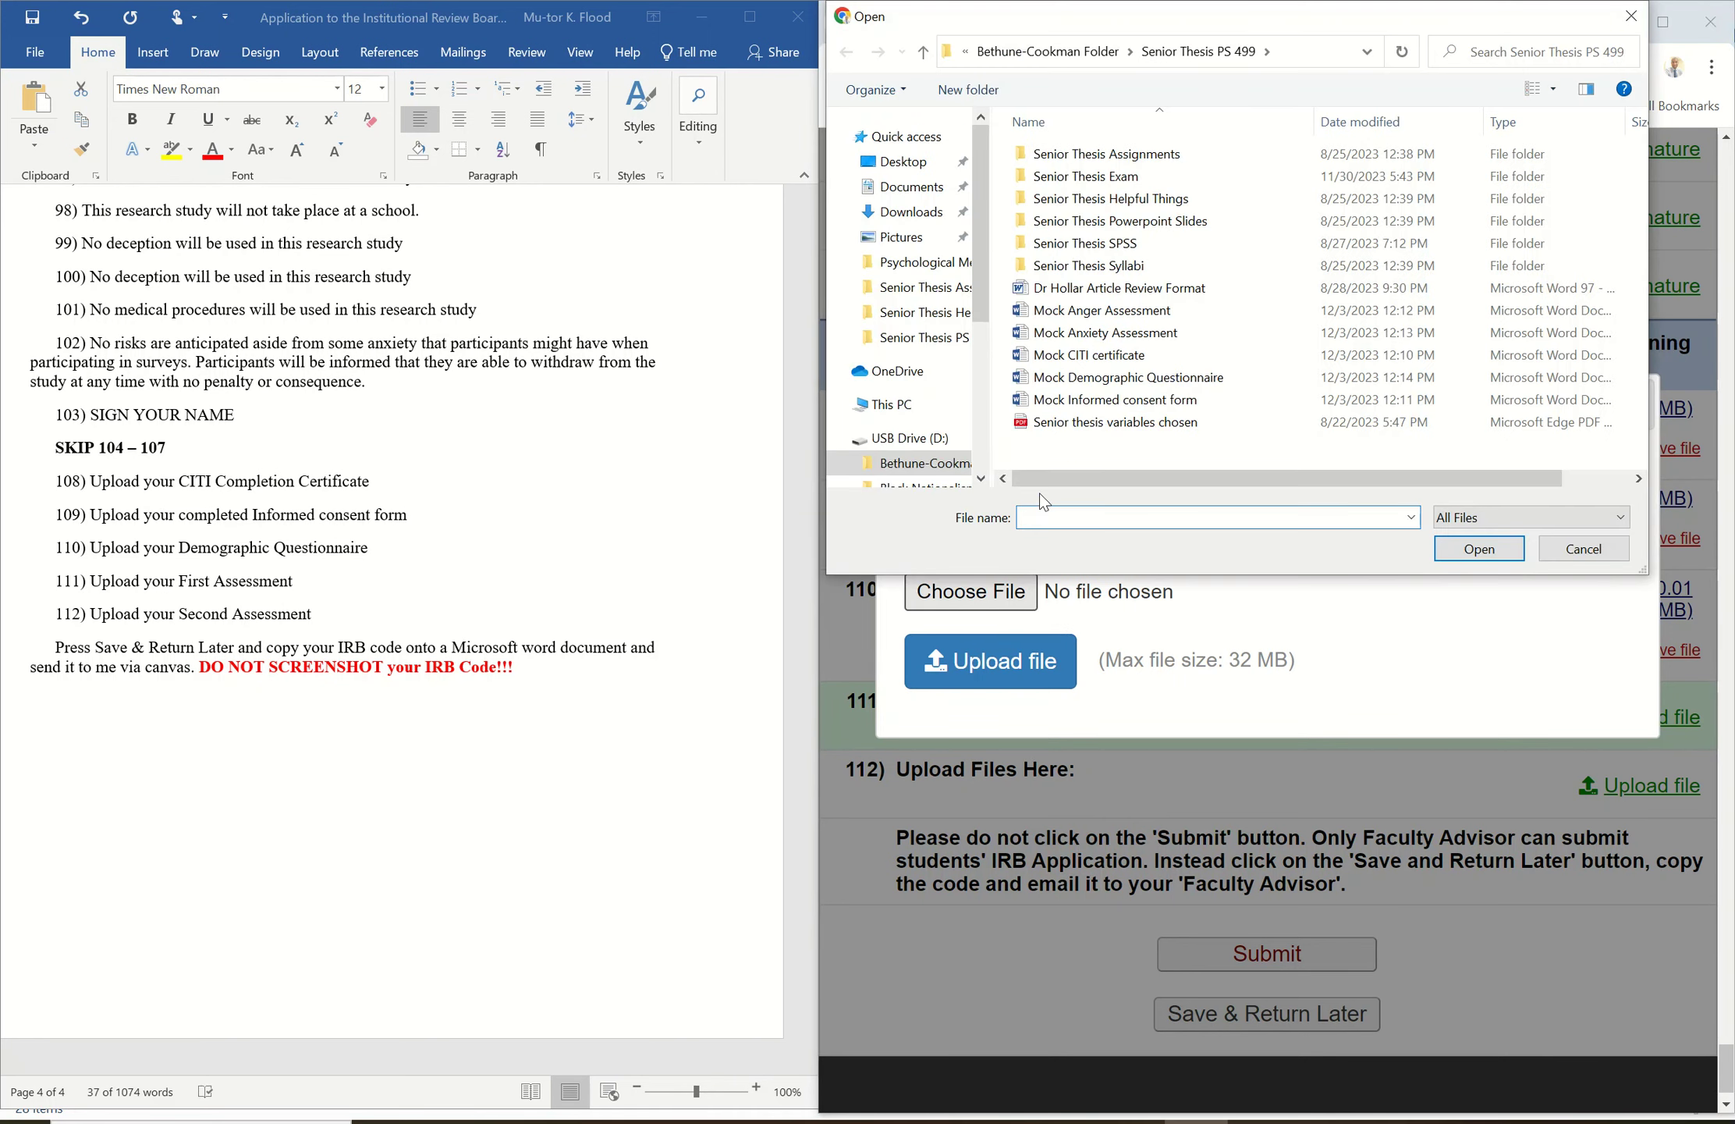
{"action": "left_click", "coordinate": [1073, 316]}
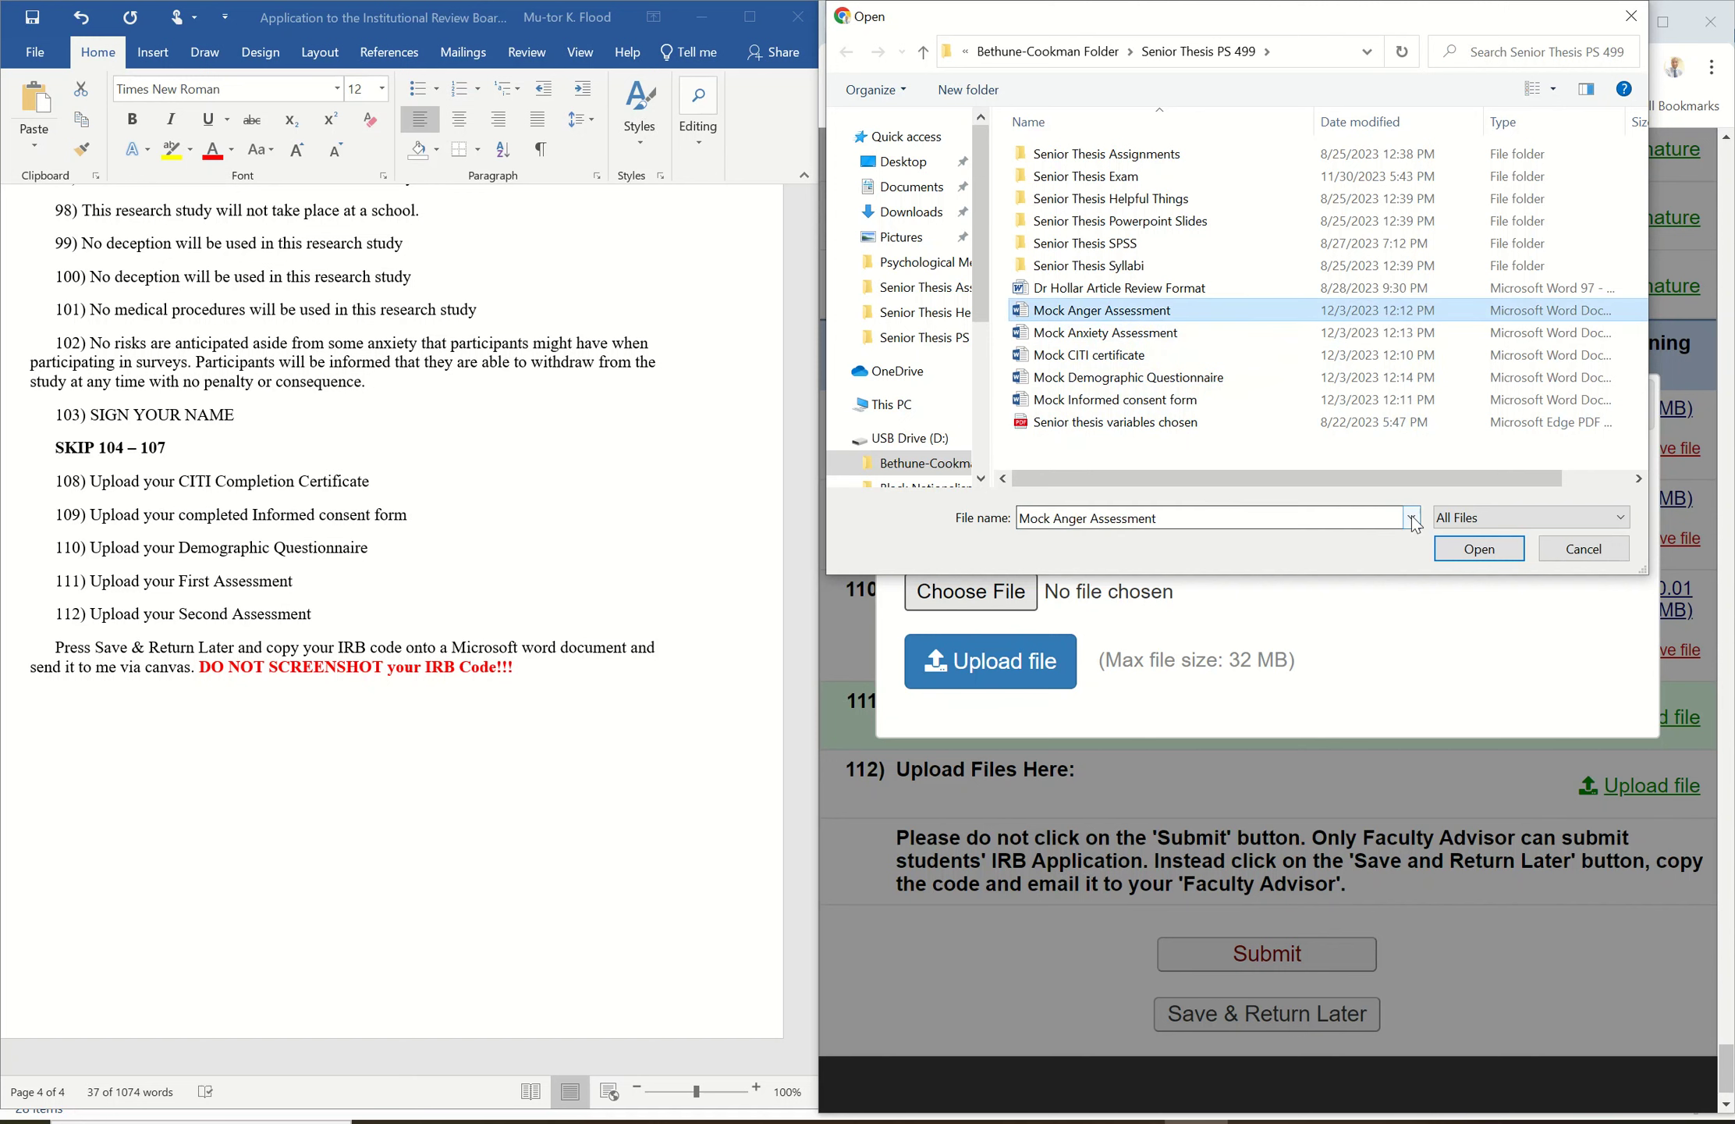
{"action": "left_click", "coordinate": [1473, 550]}
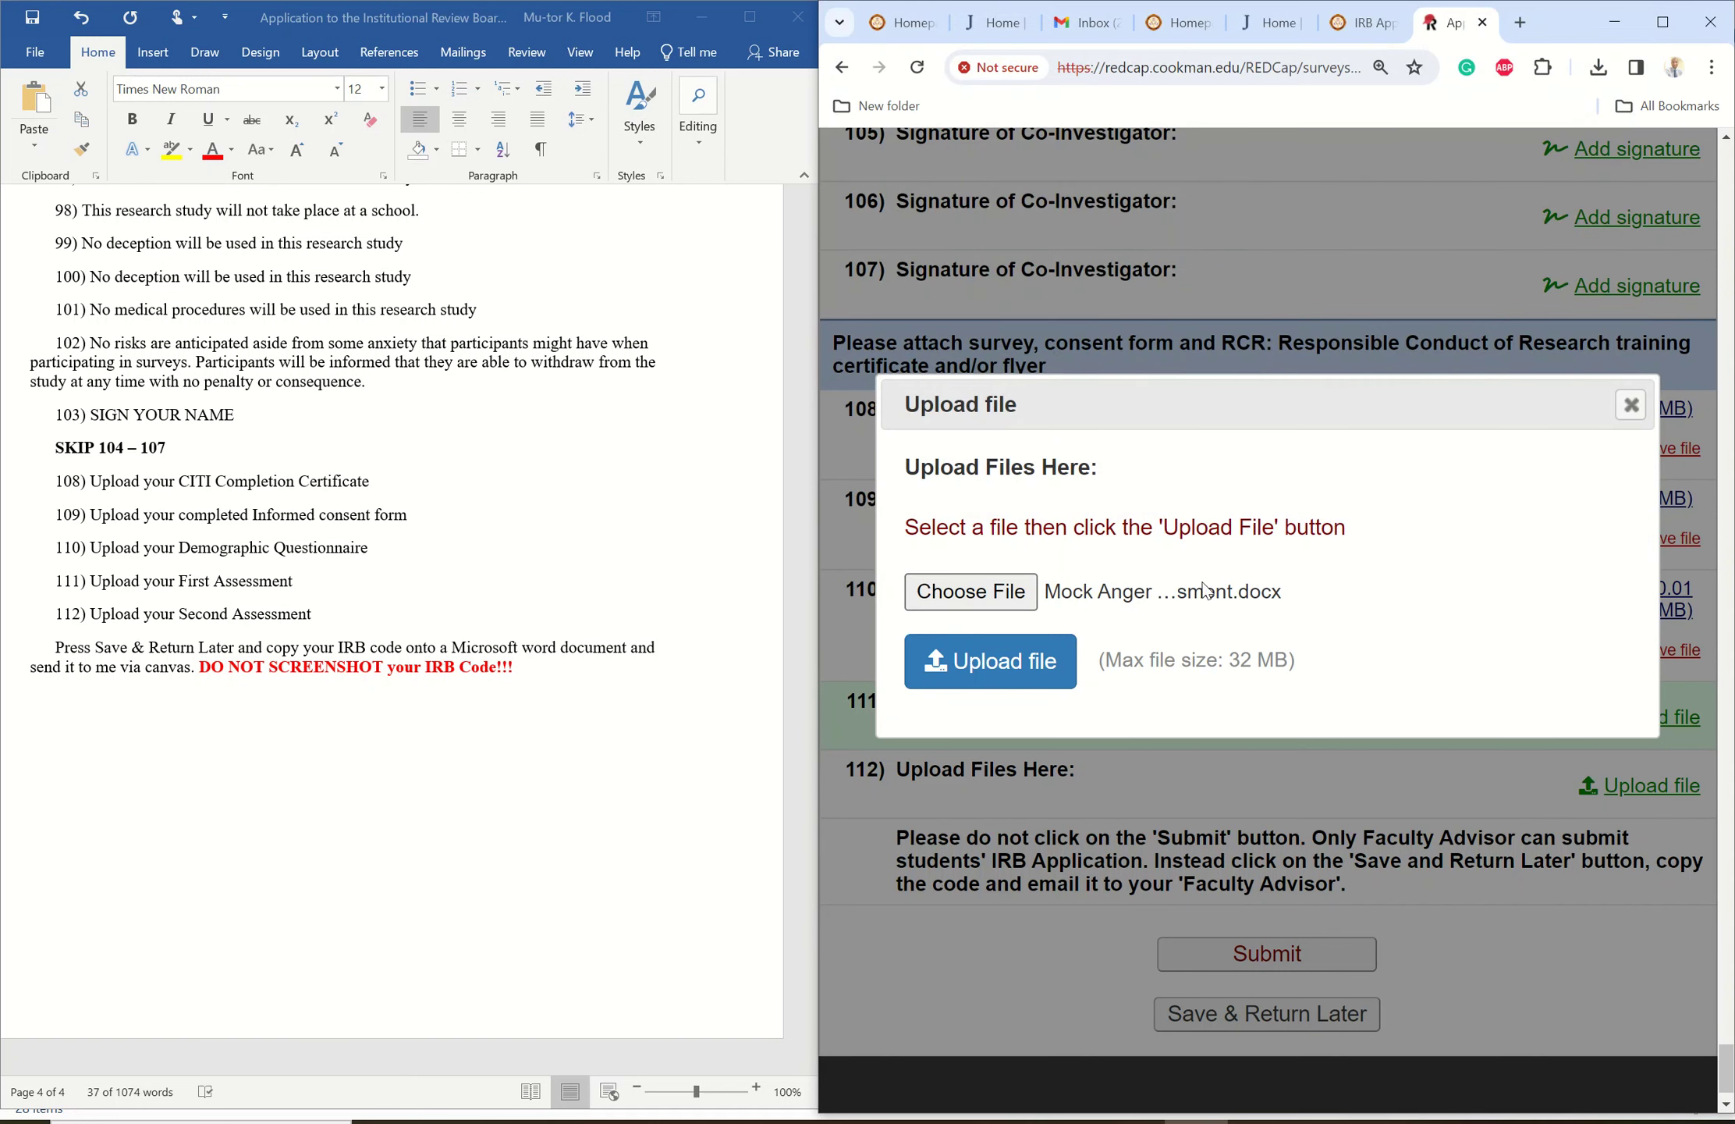
{"action": "left_click", "coordinate": [967, 660]}
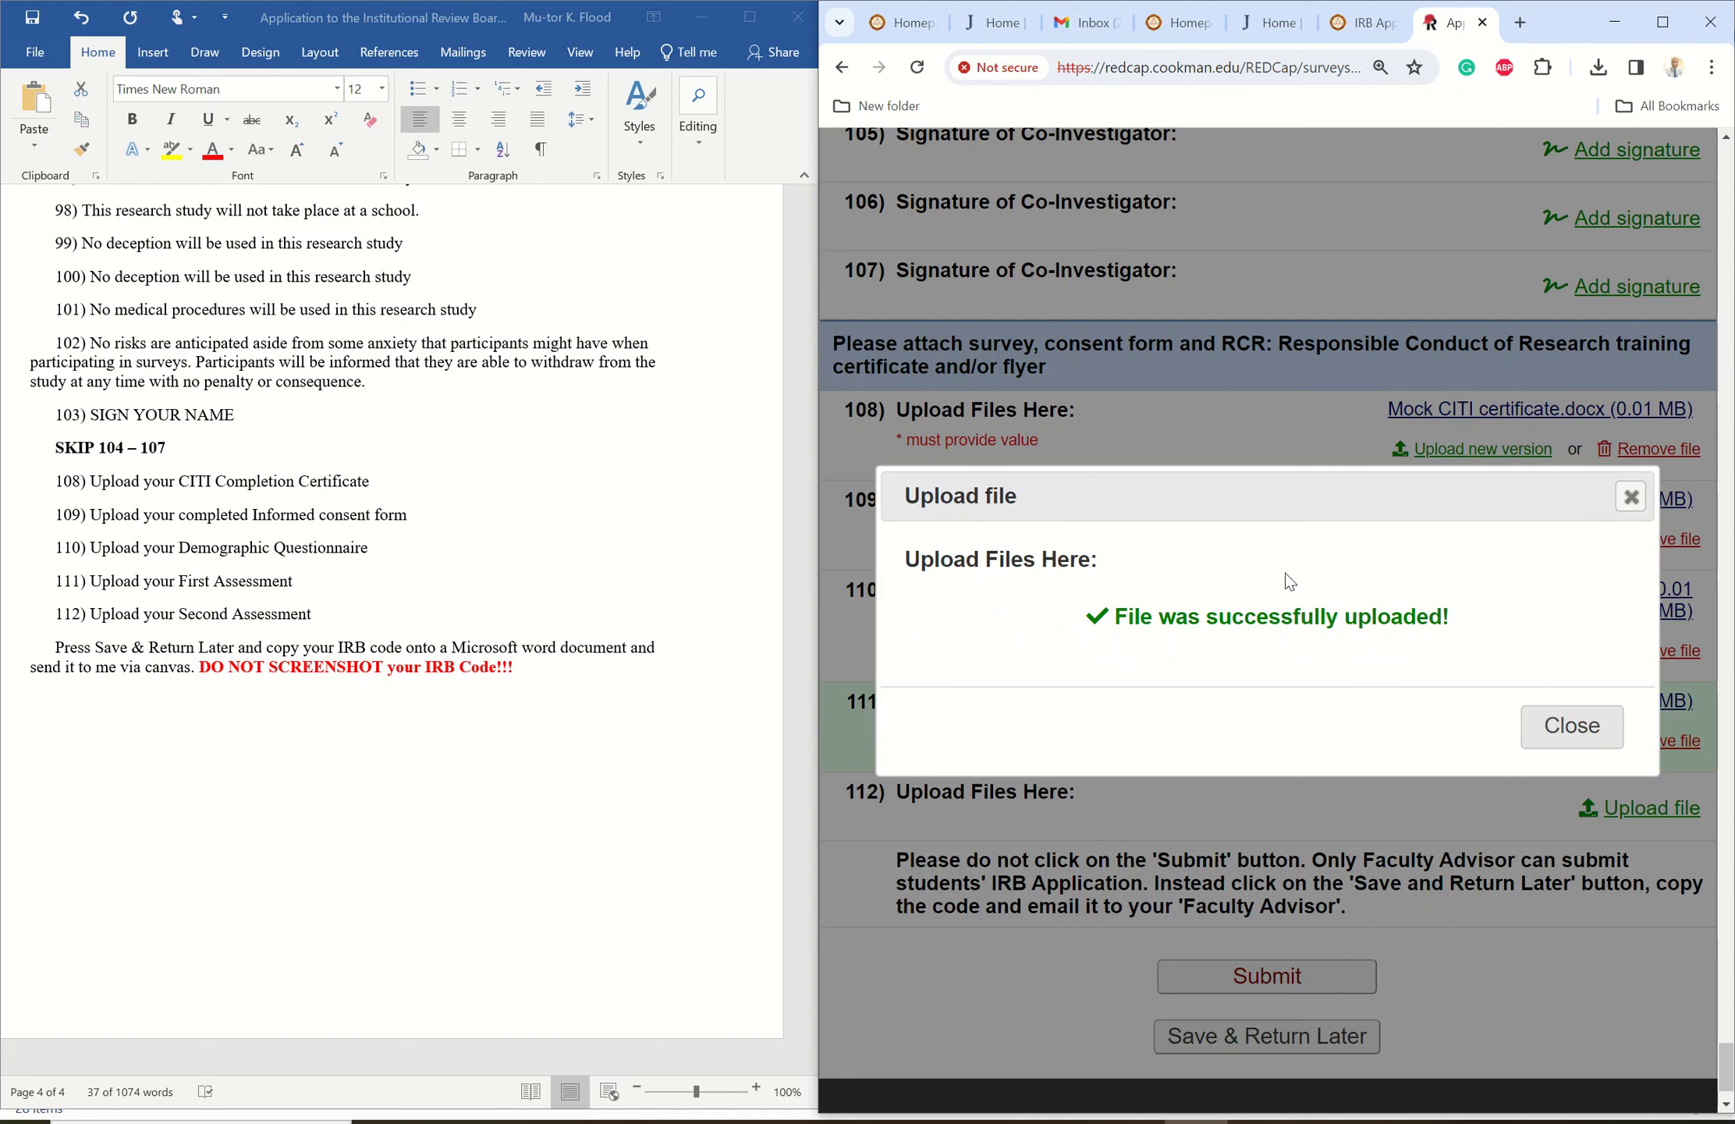
{"action": "left_click", "coordinate": [1575, 726]}
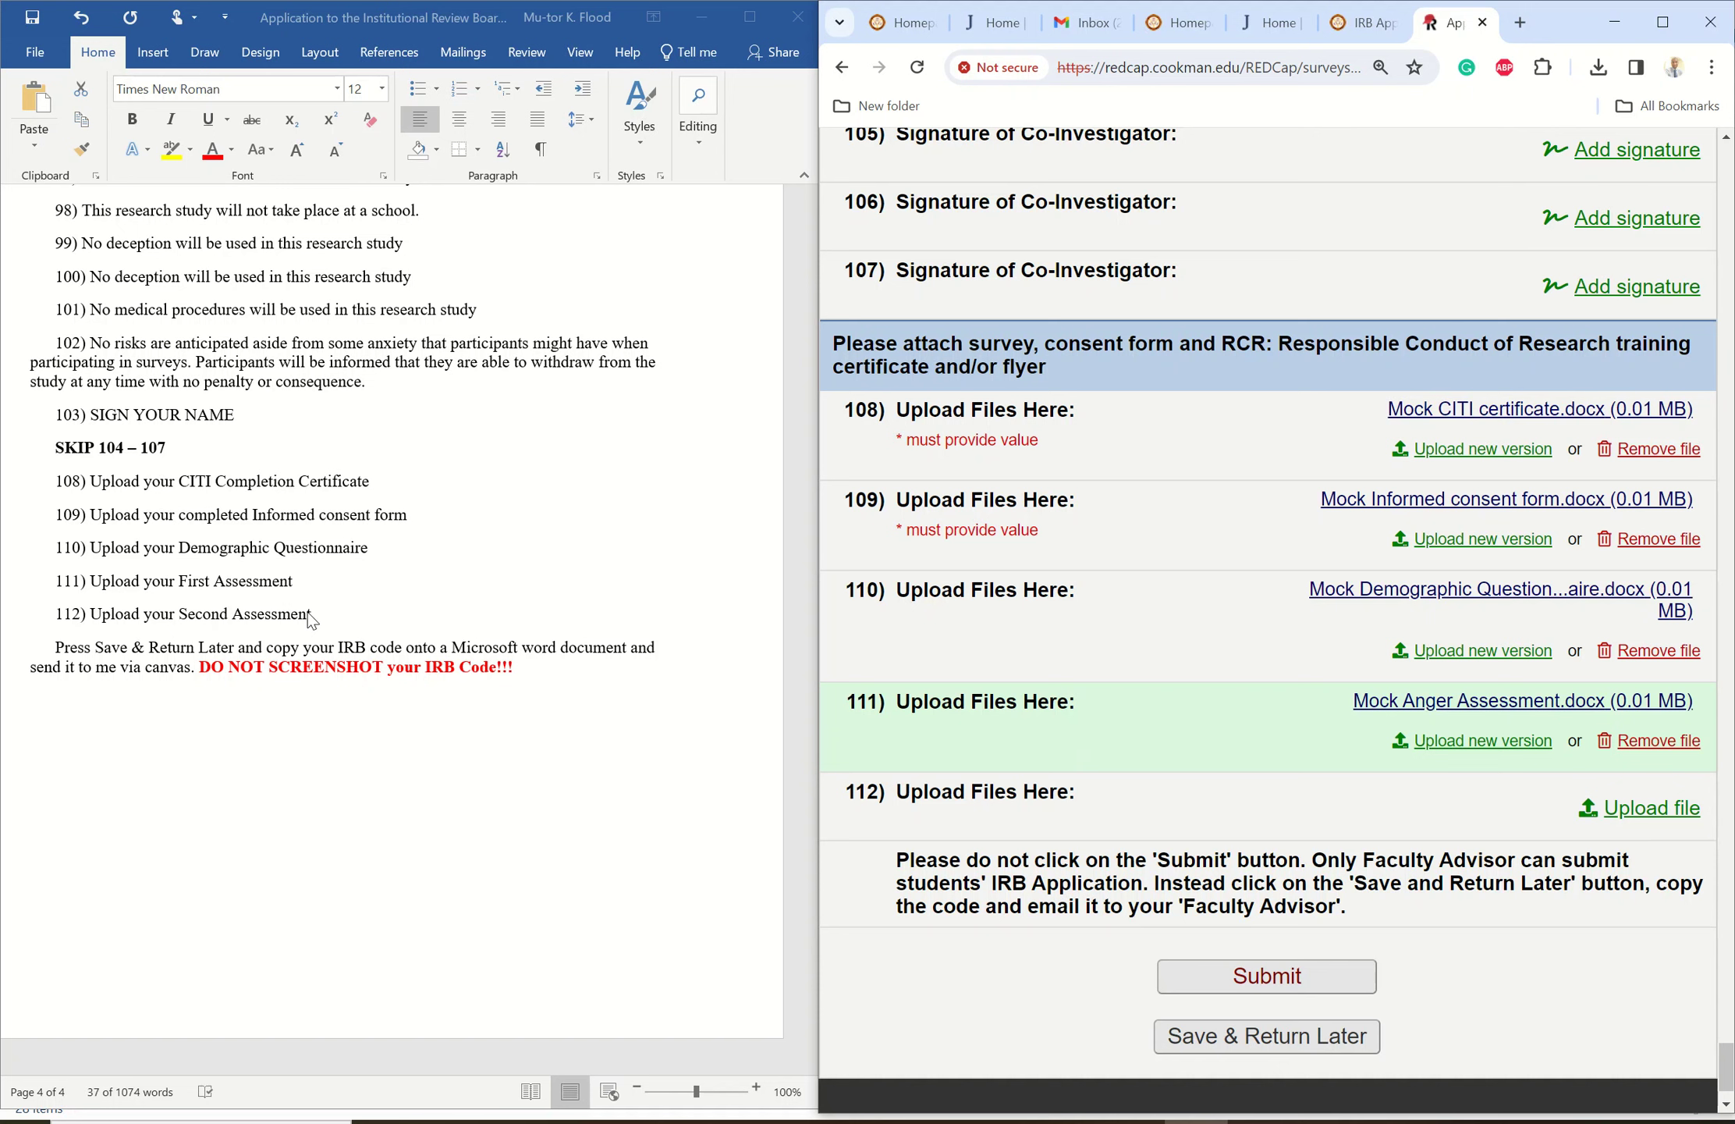
- Upload Mock Anxiety Assessment.docx to item 112
{"action": "left_click", "coordinate": [1642, 811]}
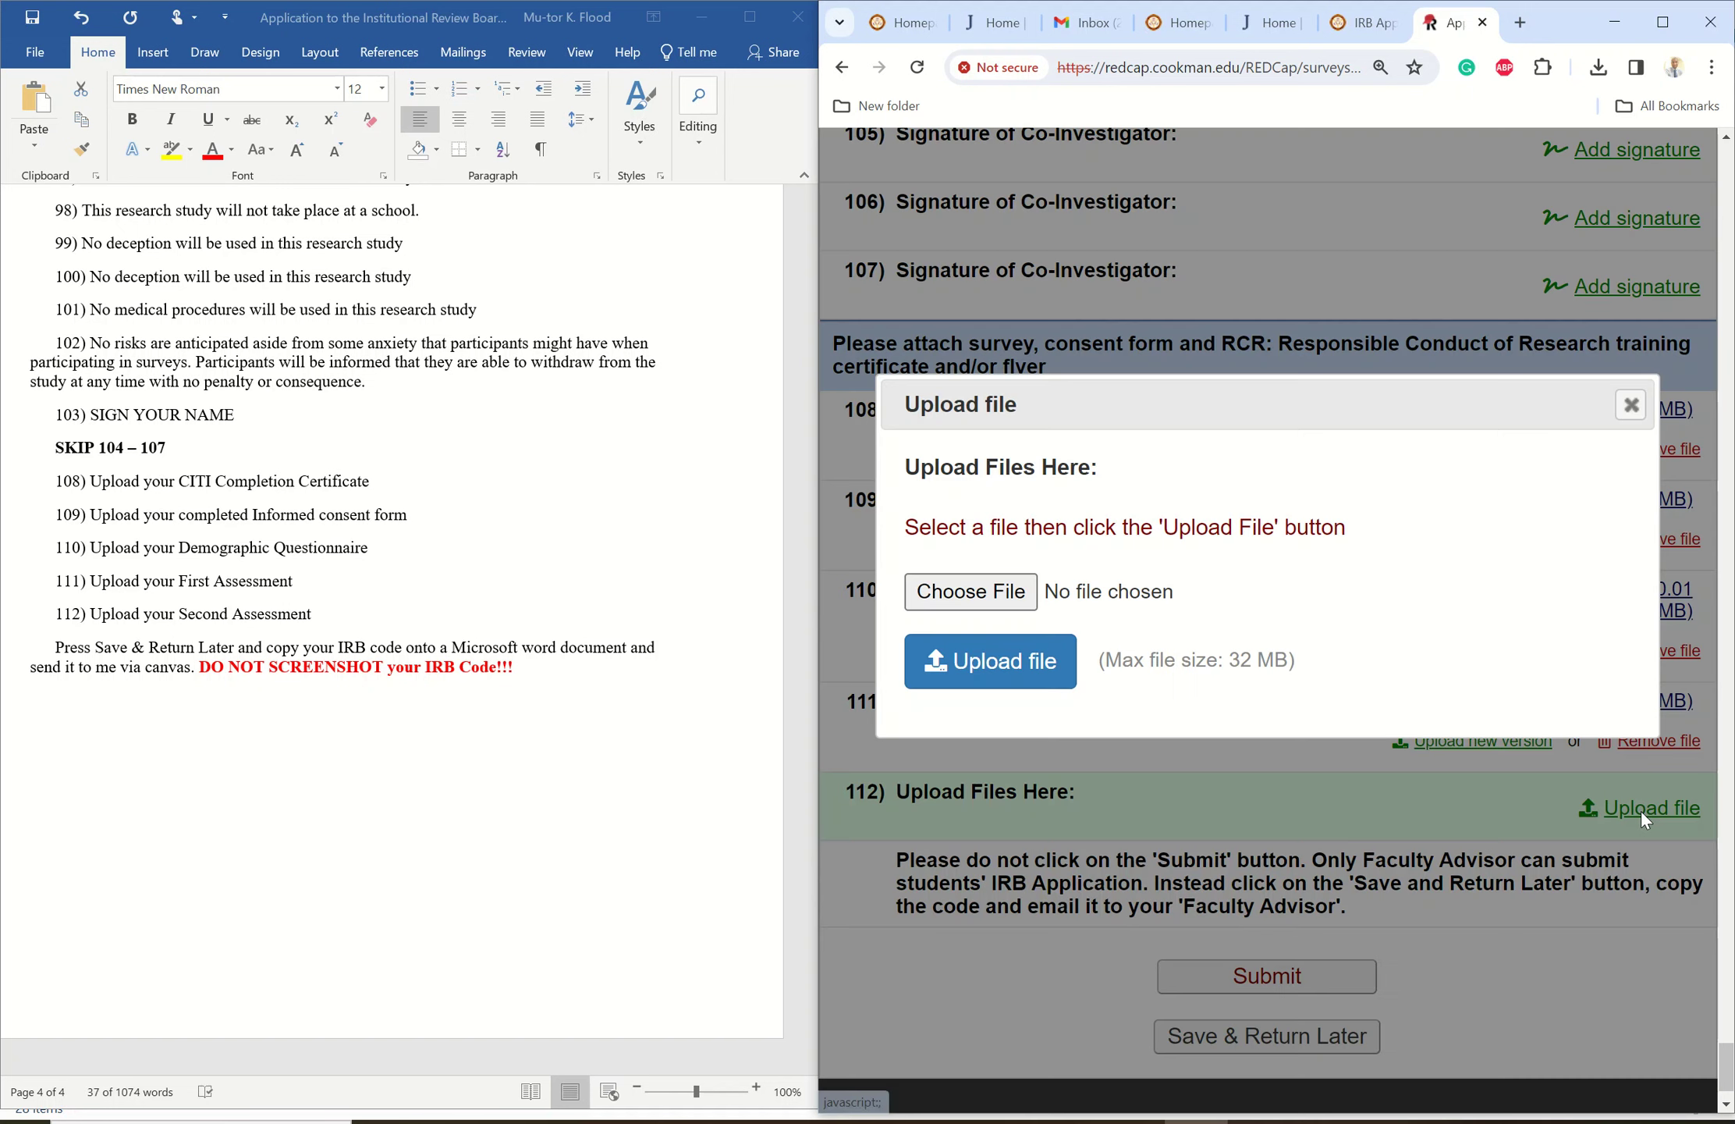
{"action": "left_click", "coordinate": [963, 593]}
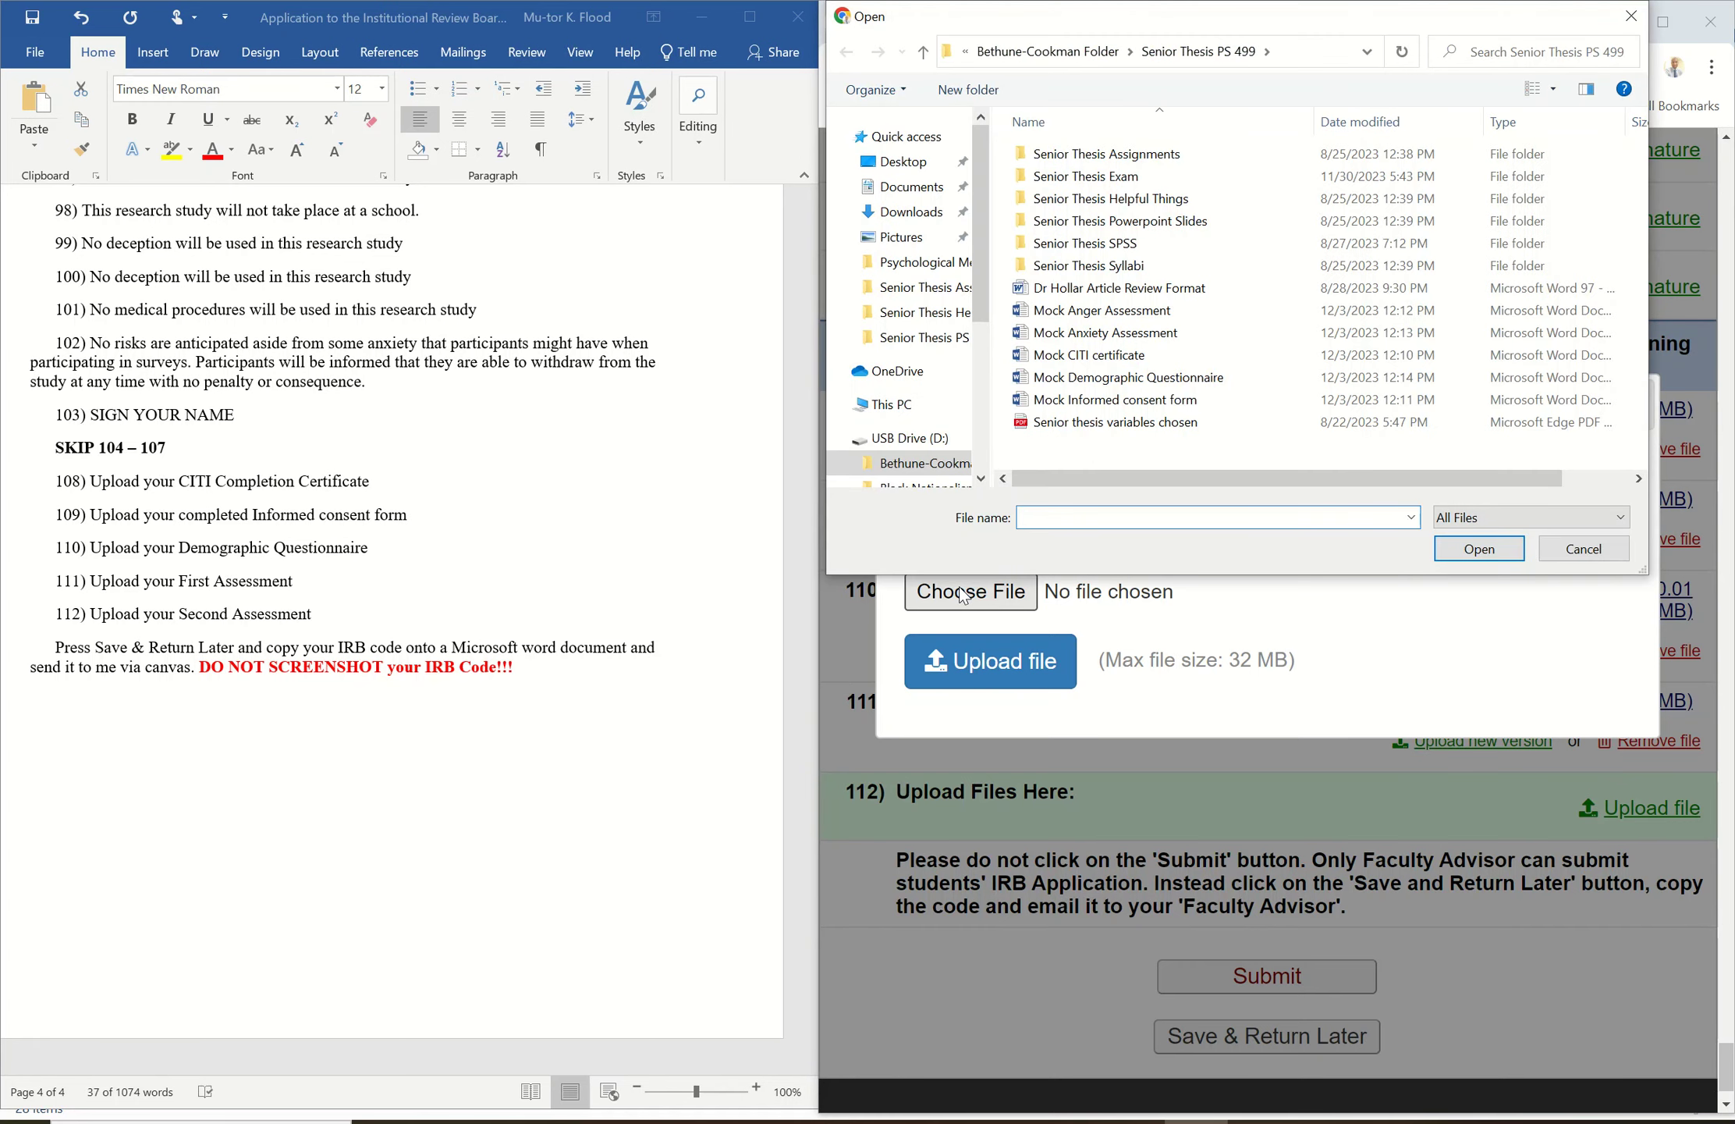
{"action": "left_click", "coordinate": [1107, 334]}
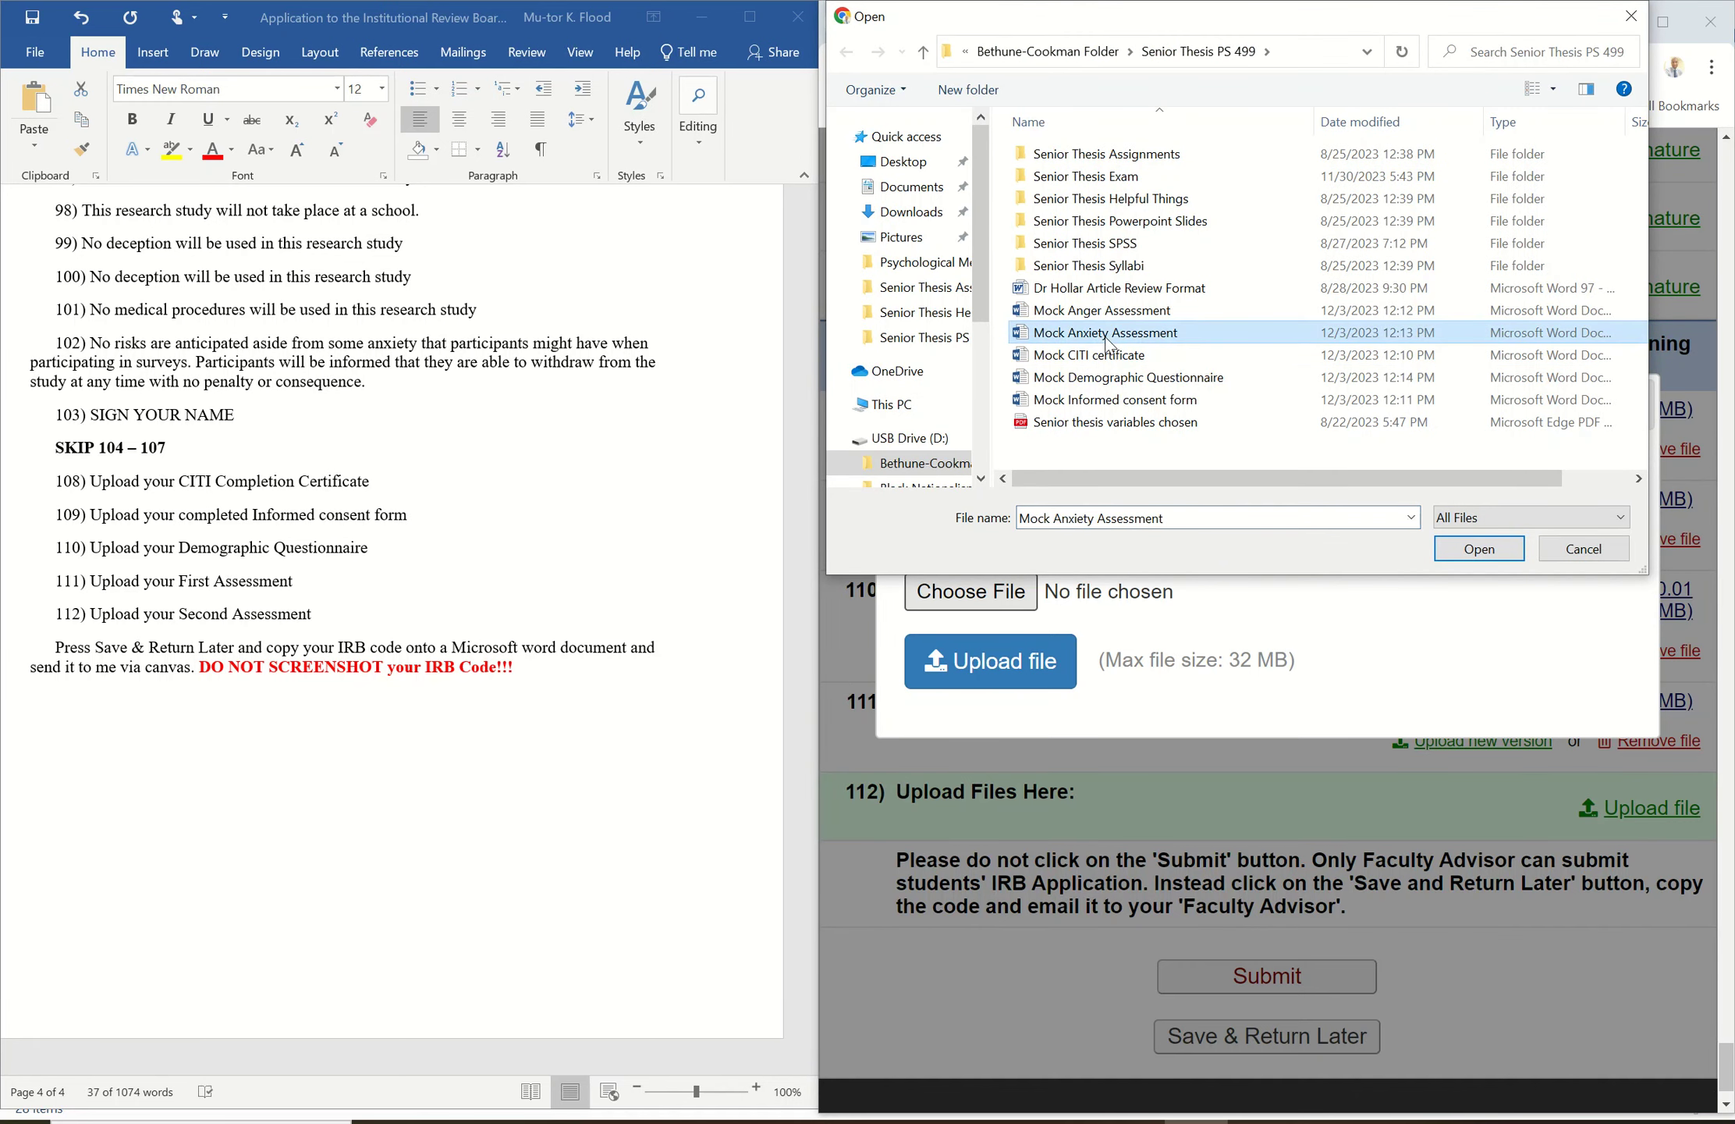
{"action": "left_click", "coordinate": [1474, 548]}
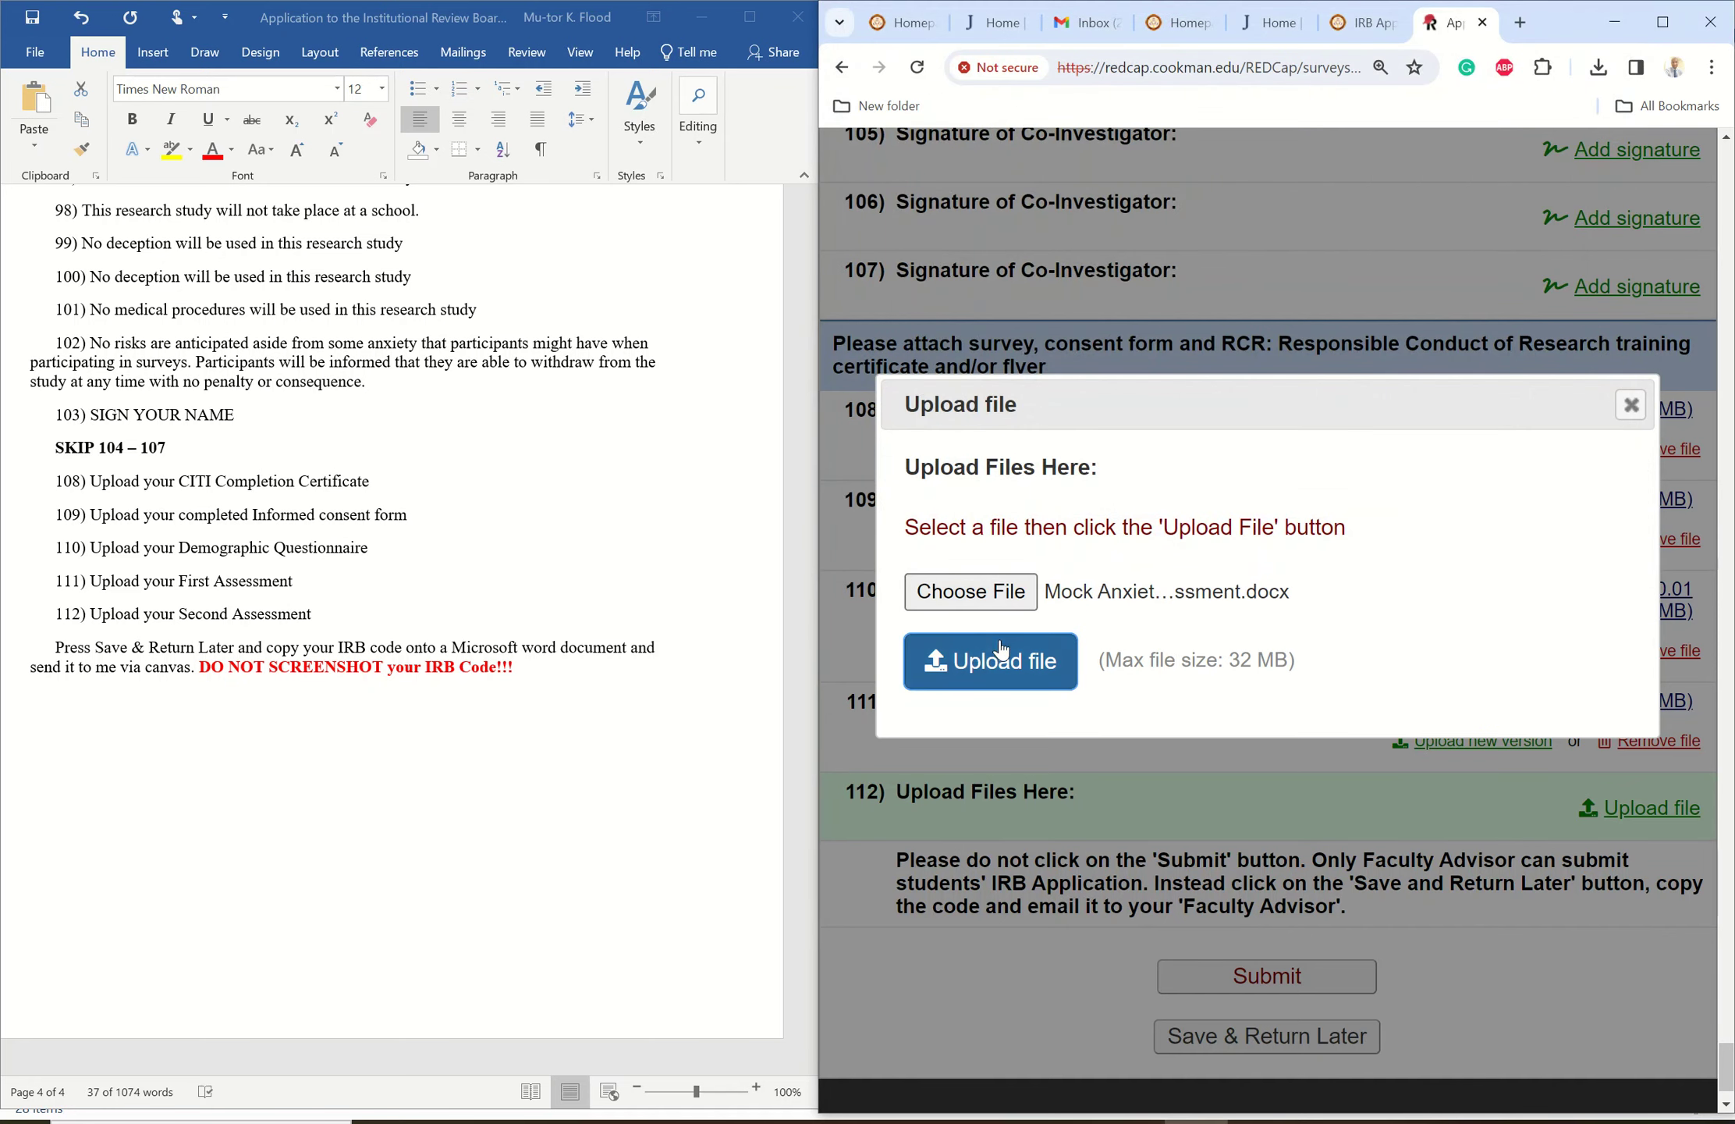
{"action": "left_click", "coordinate": [1003, 660]}
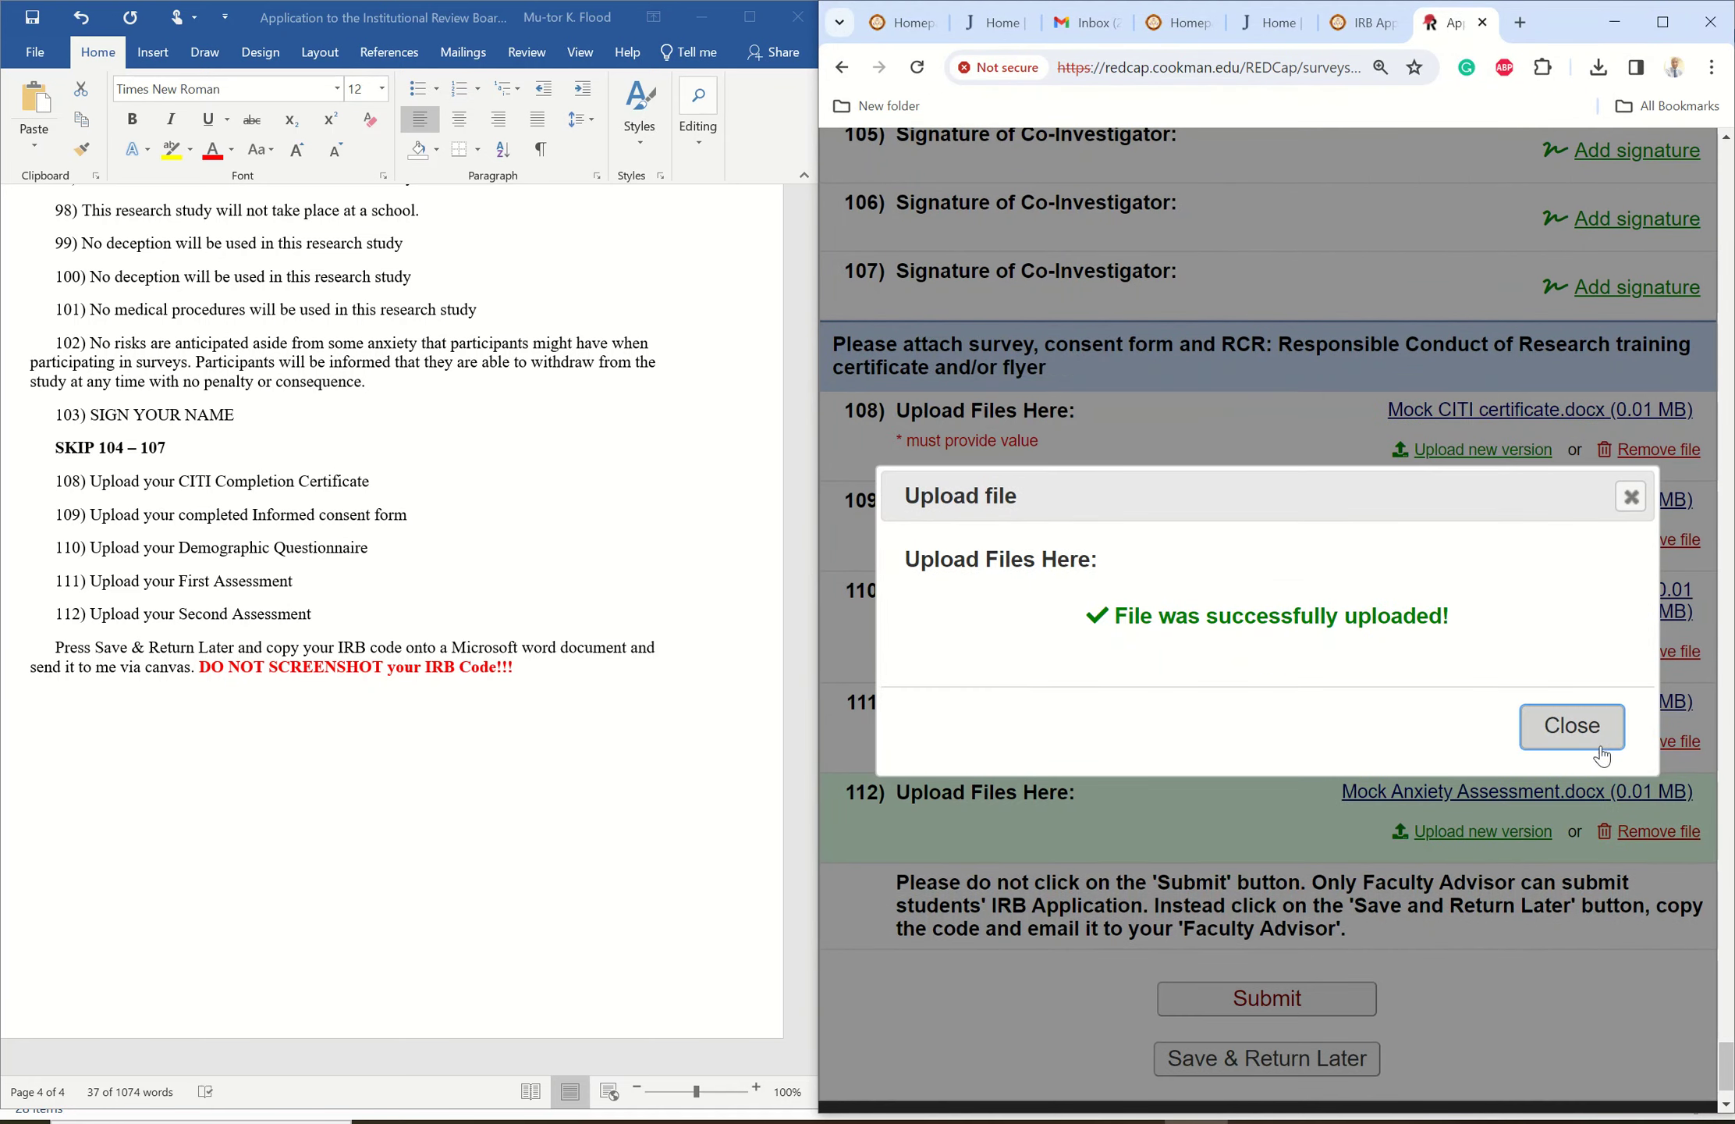
{"action": "left_click", "coordinate": [1572, 730]}
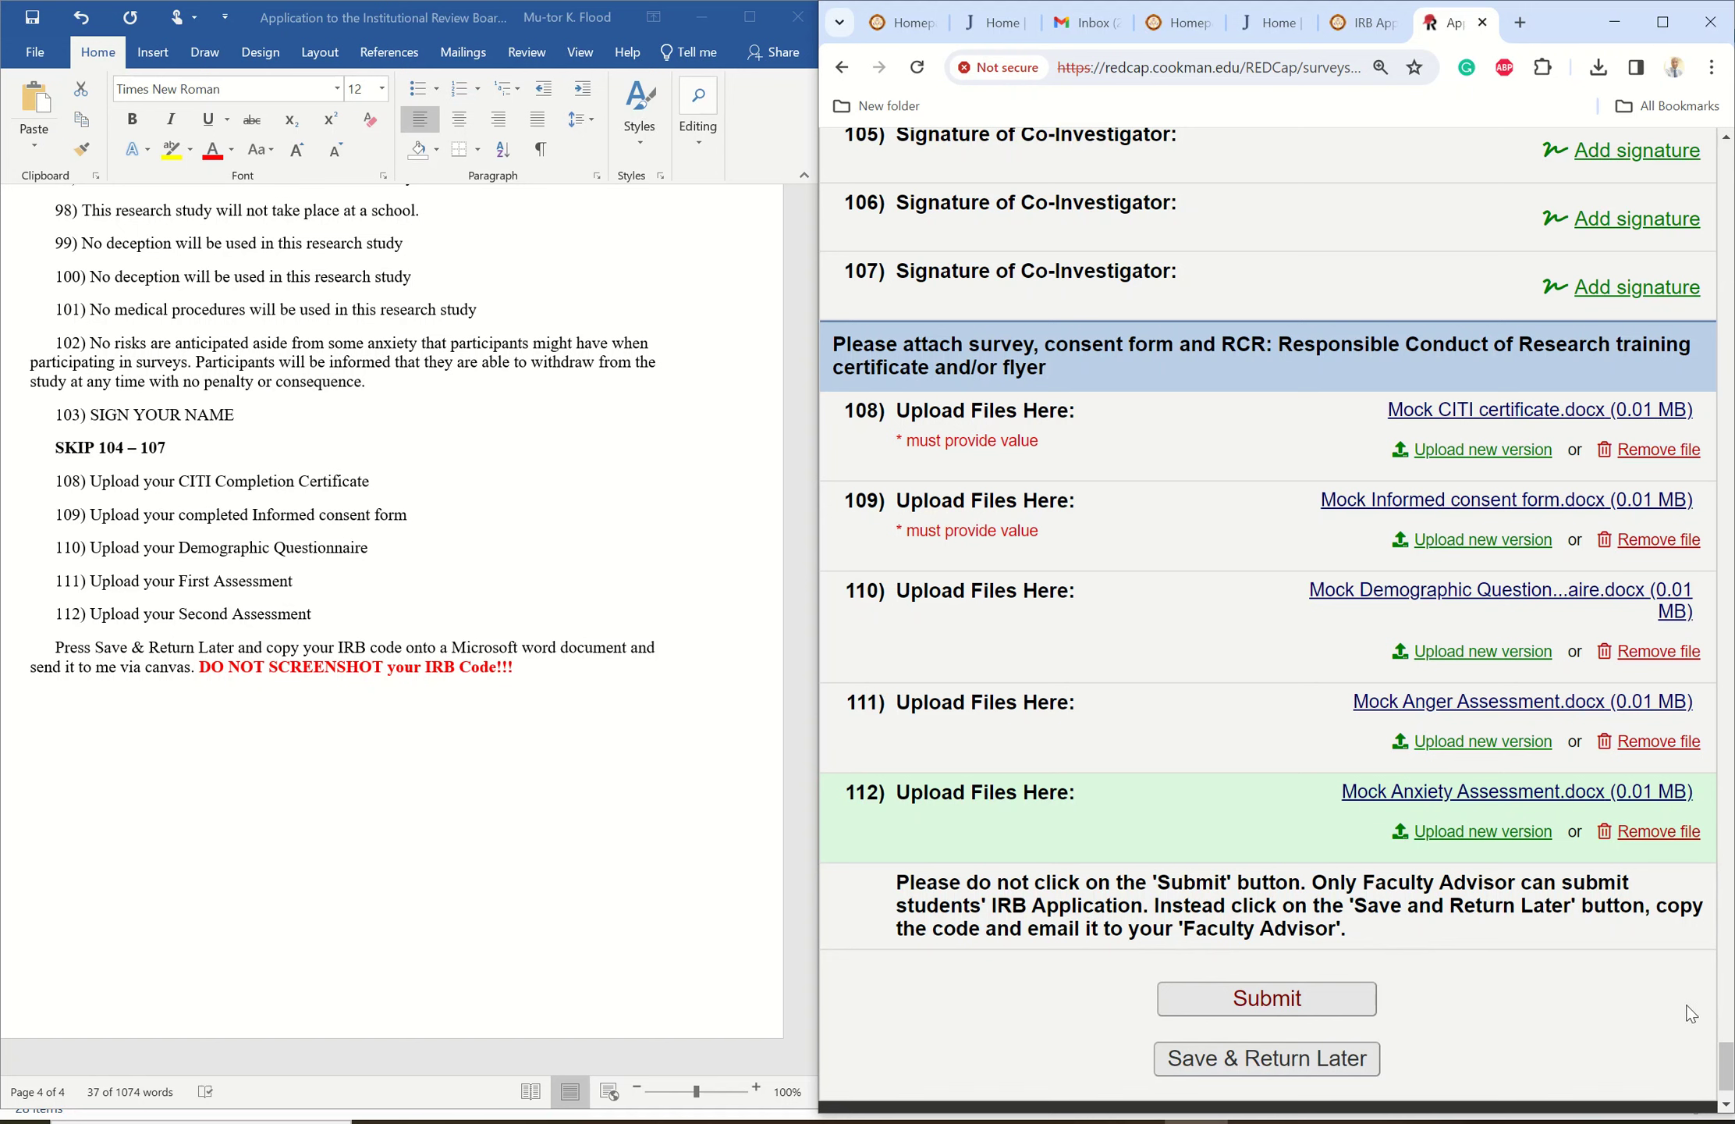
- Save the IRB application survey with Save & Return Later to get a return code
{"action": "left_click_drag", "start_coordinate": [1729, 1055], "coordinate": [1729, 1062]}
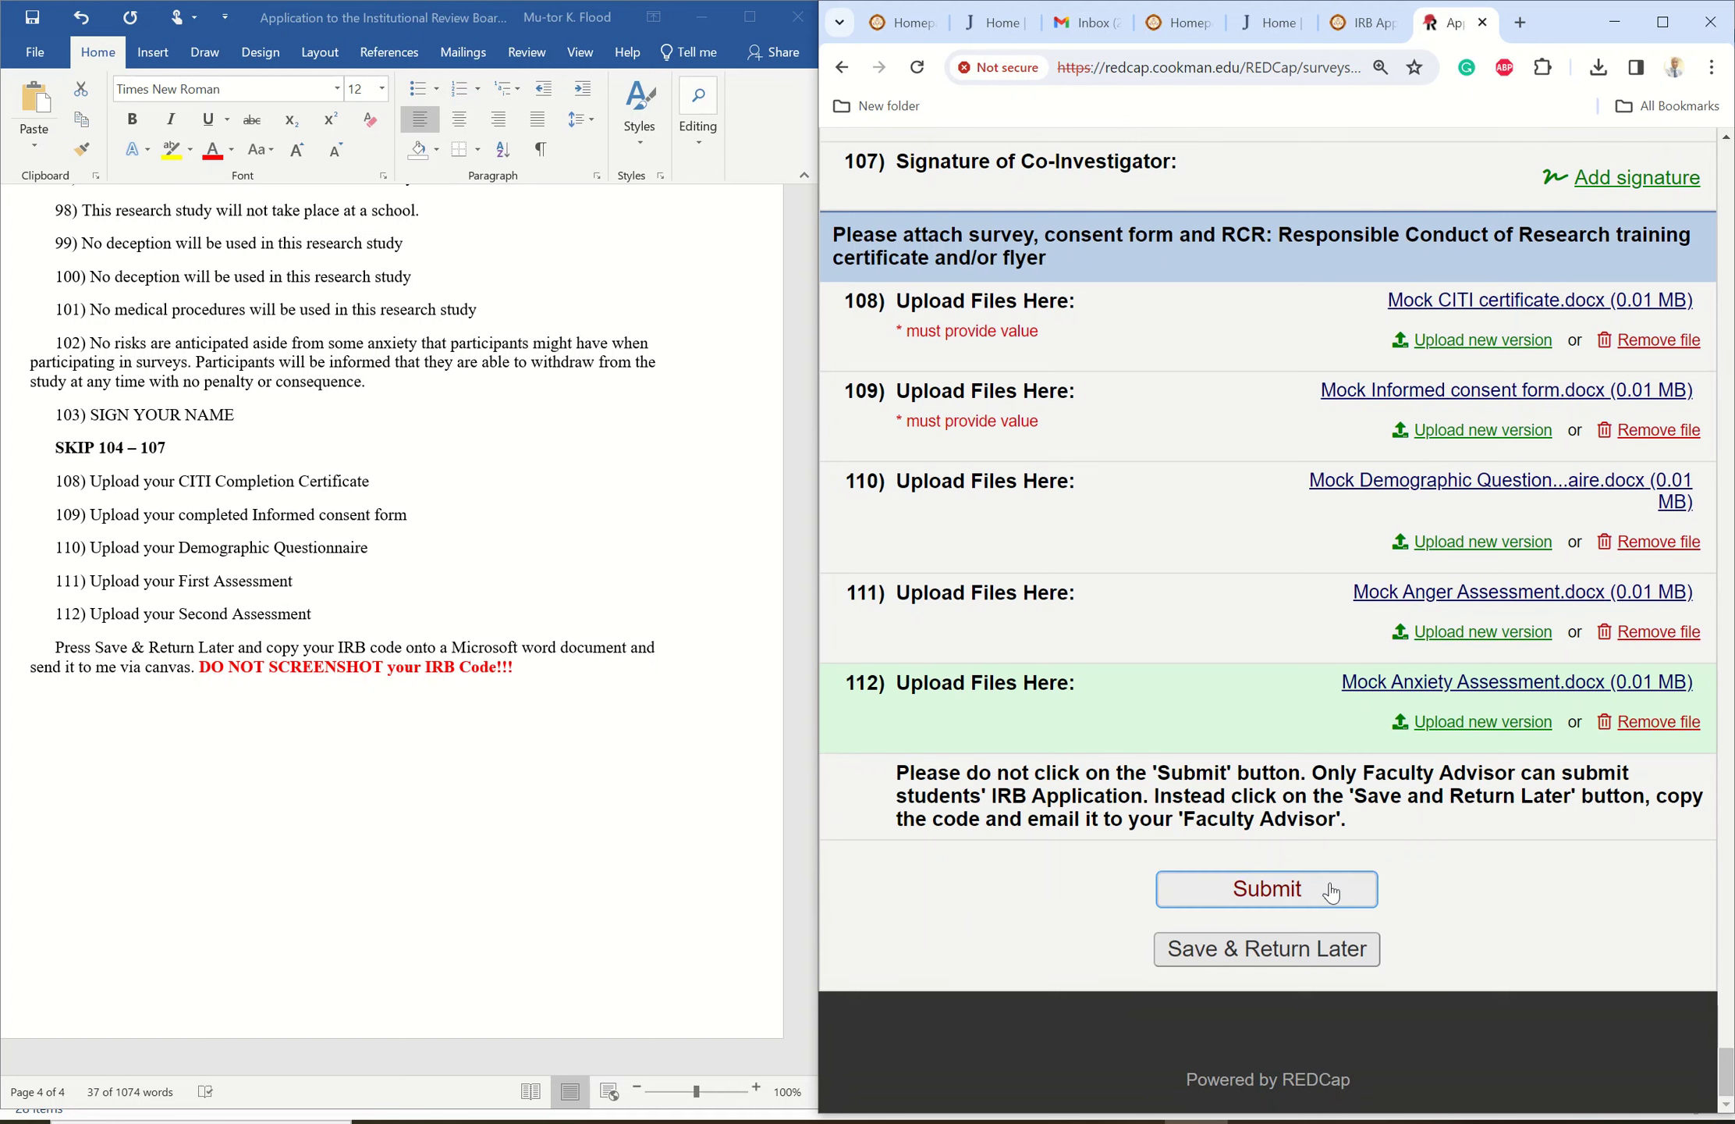
{"action": "left_click", "coordinate": [1284, 950]}
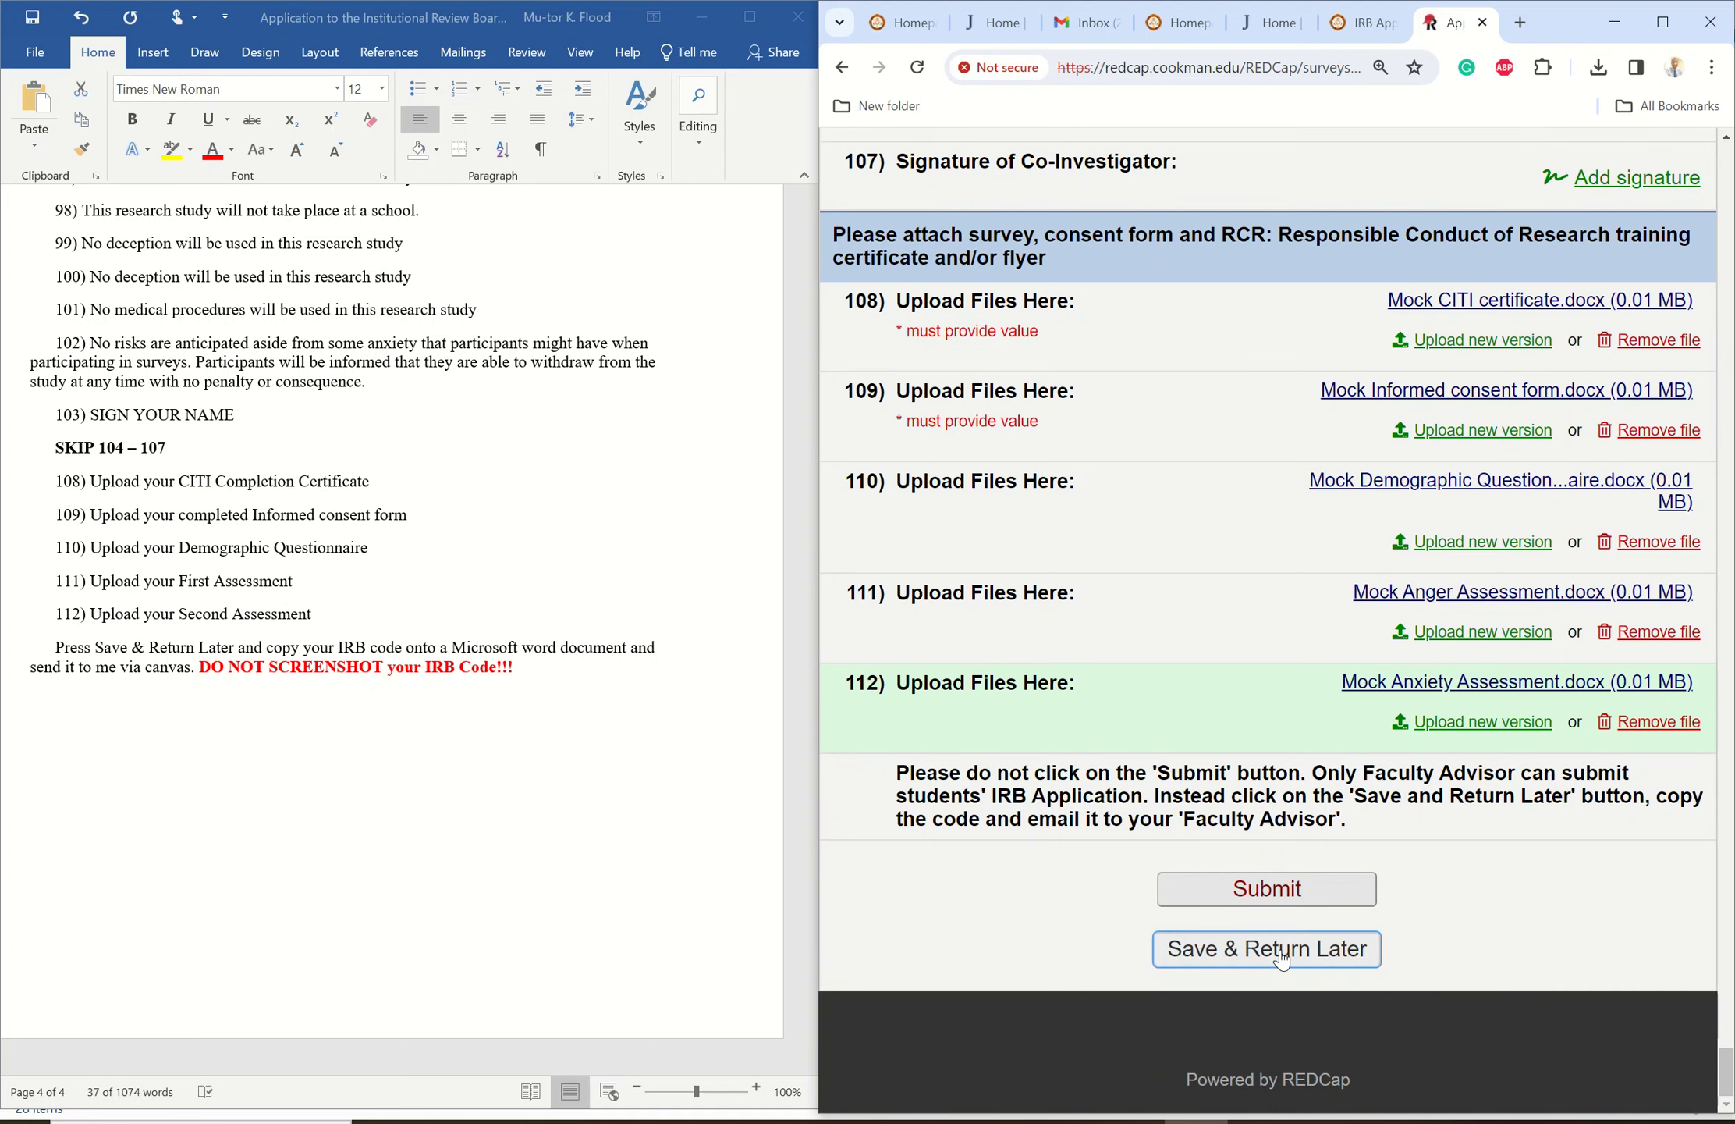
{"action": "left_click", "coordinate": [1280, 951]}
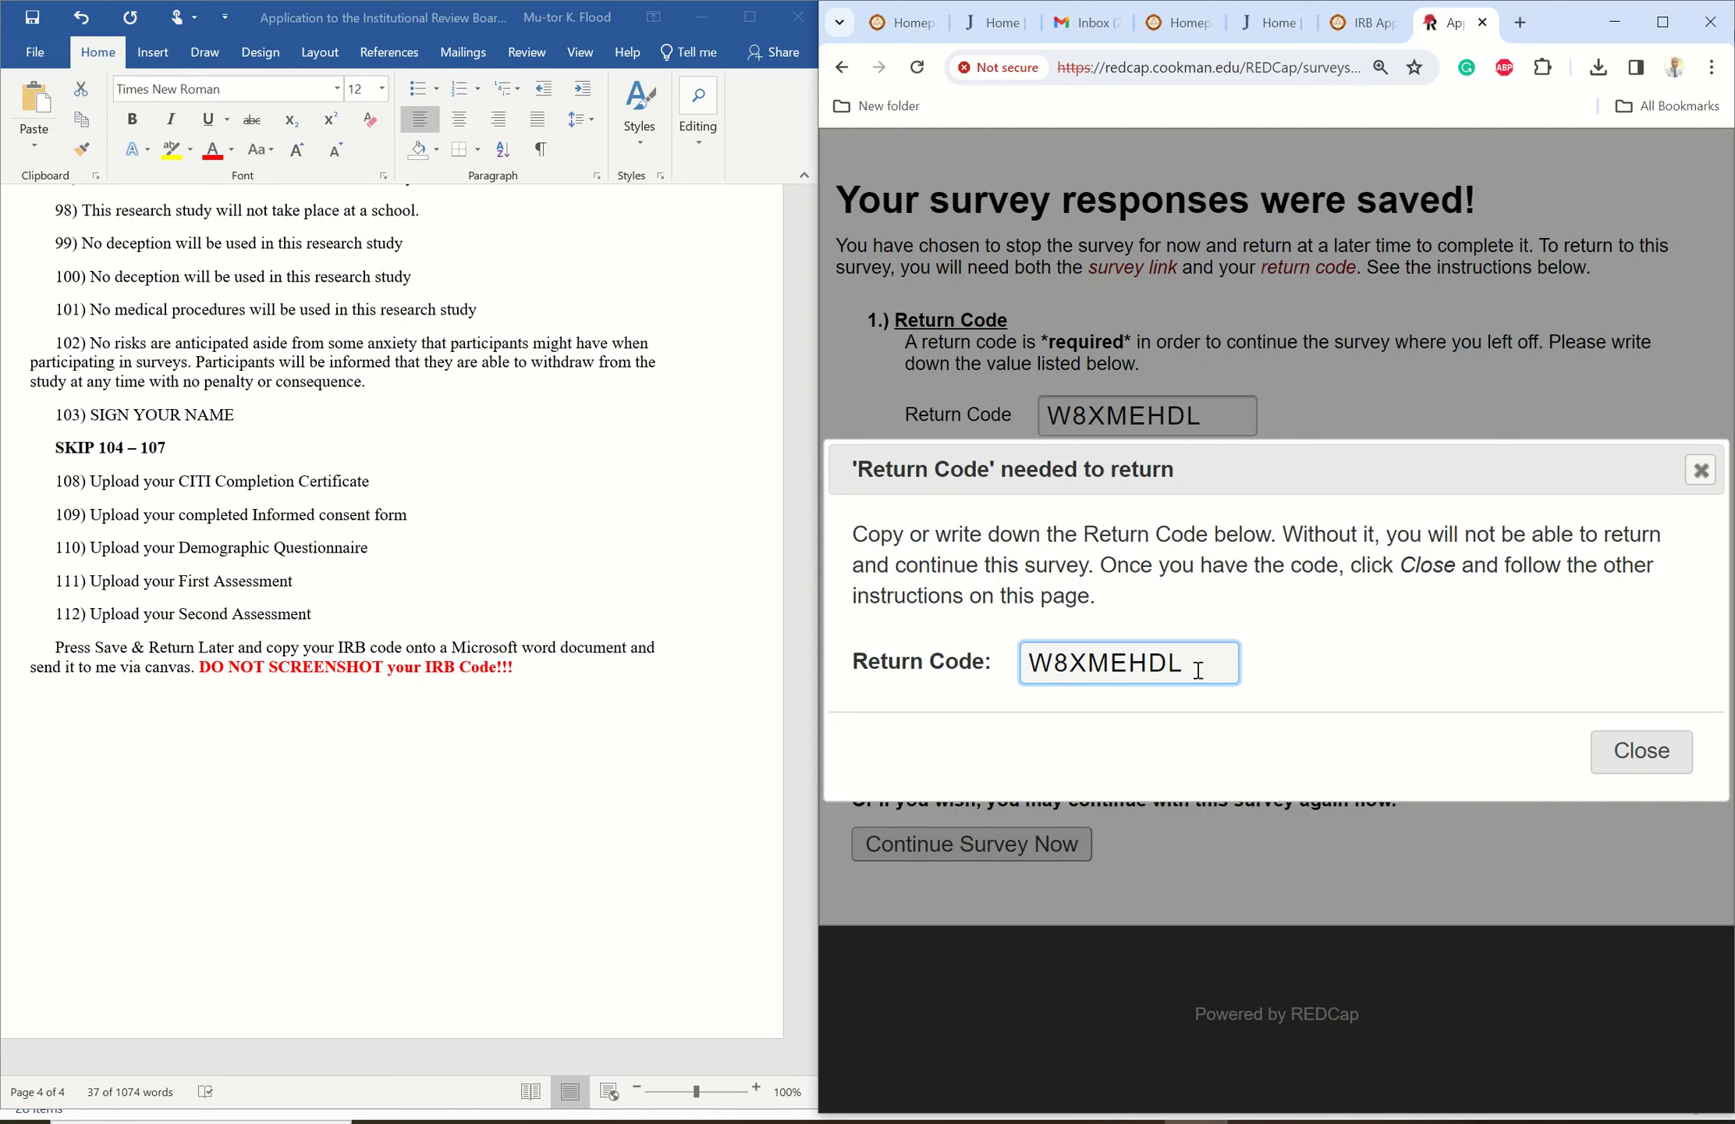
- Select the Return Code value in the saved-responses popup and copy it
{"action": "left_click_drag", "start_coordinate": [1198, 669], "coordinate": [1033, 657]}
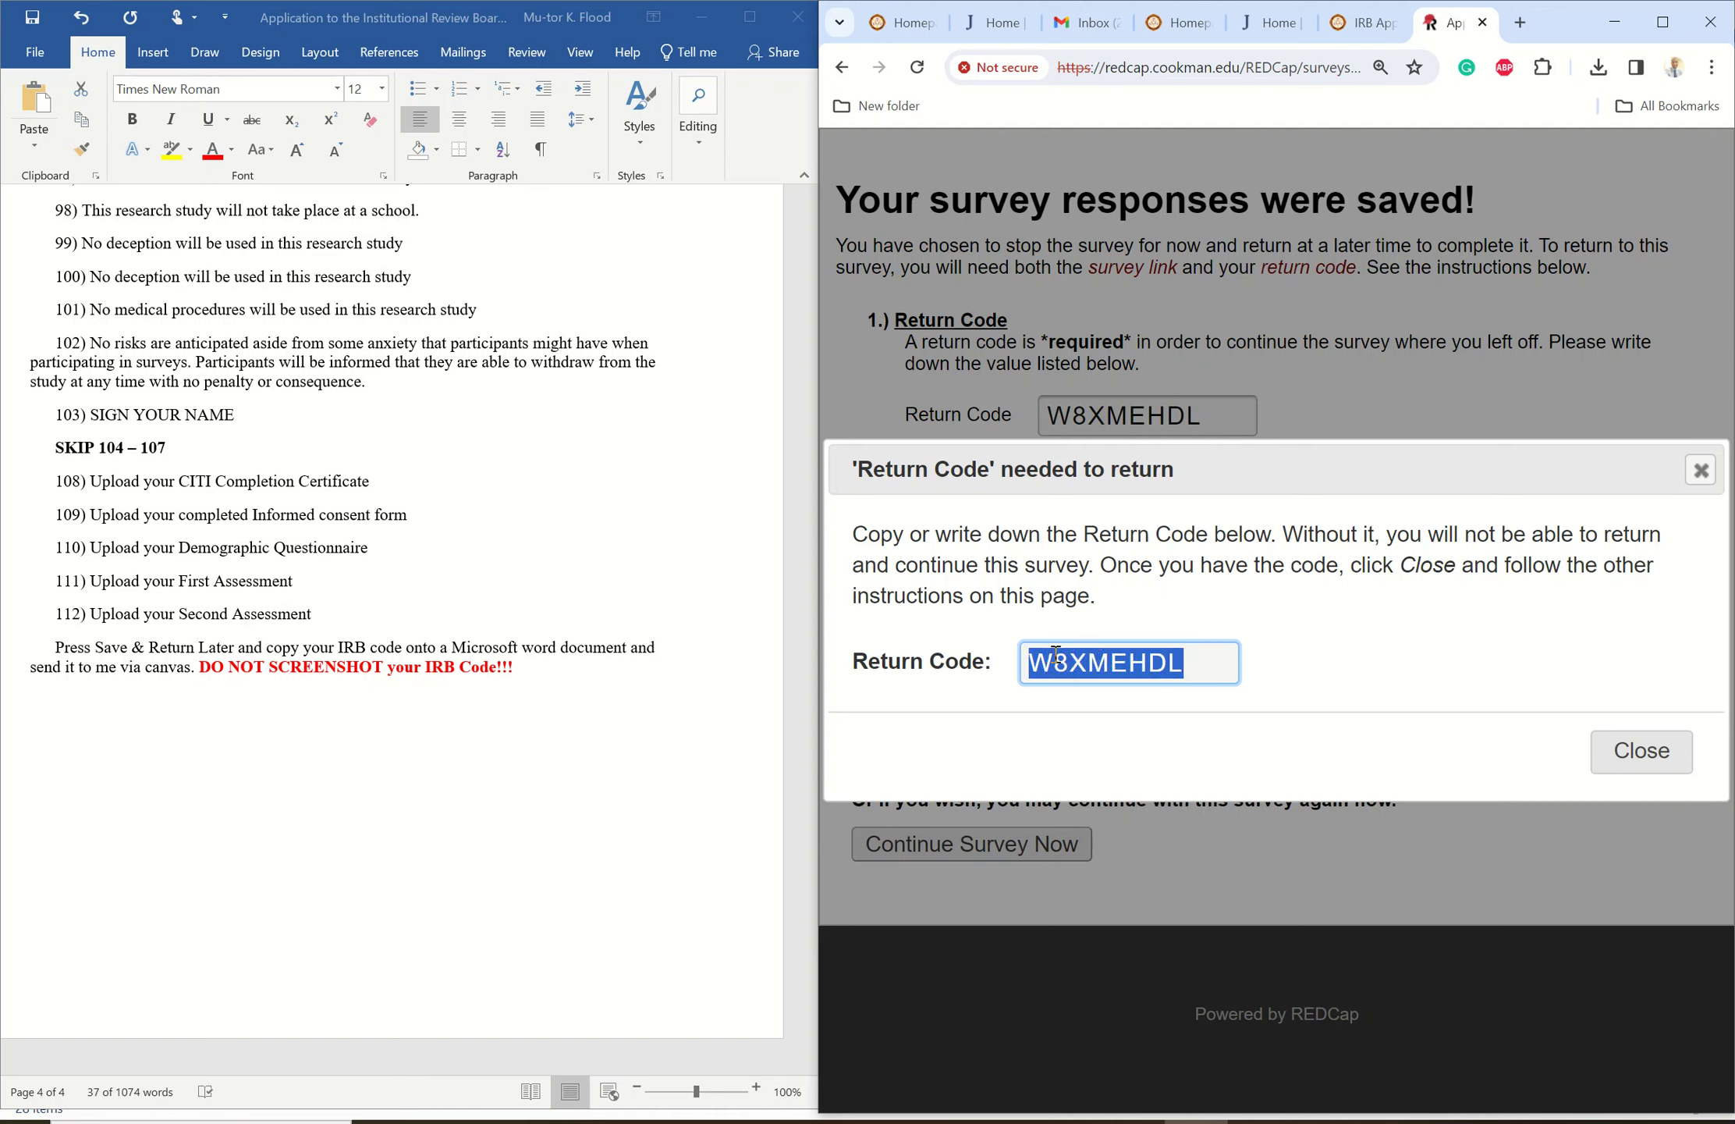
{"action": "right_click", "coordinate": [1055, 656]}
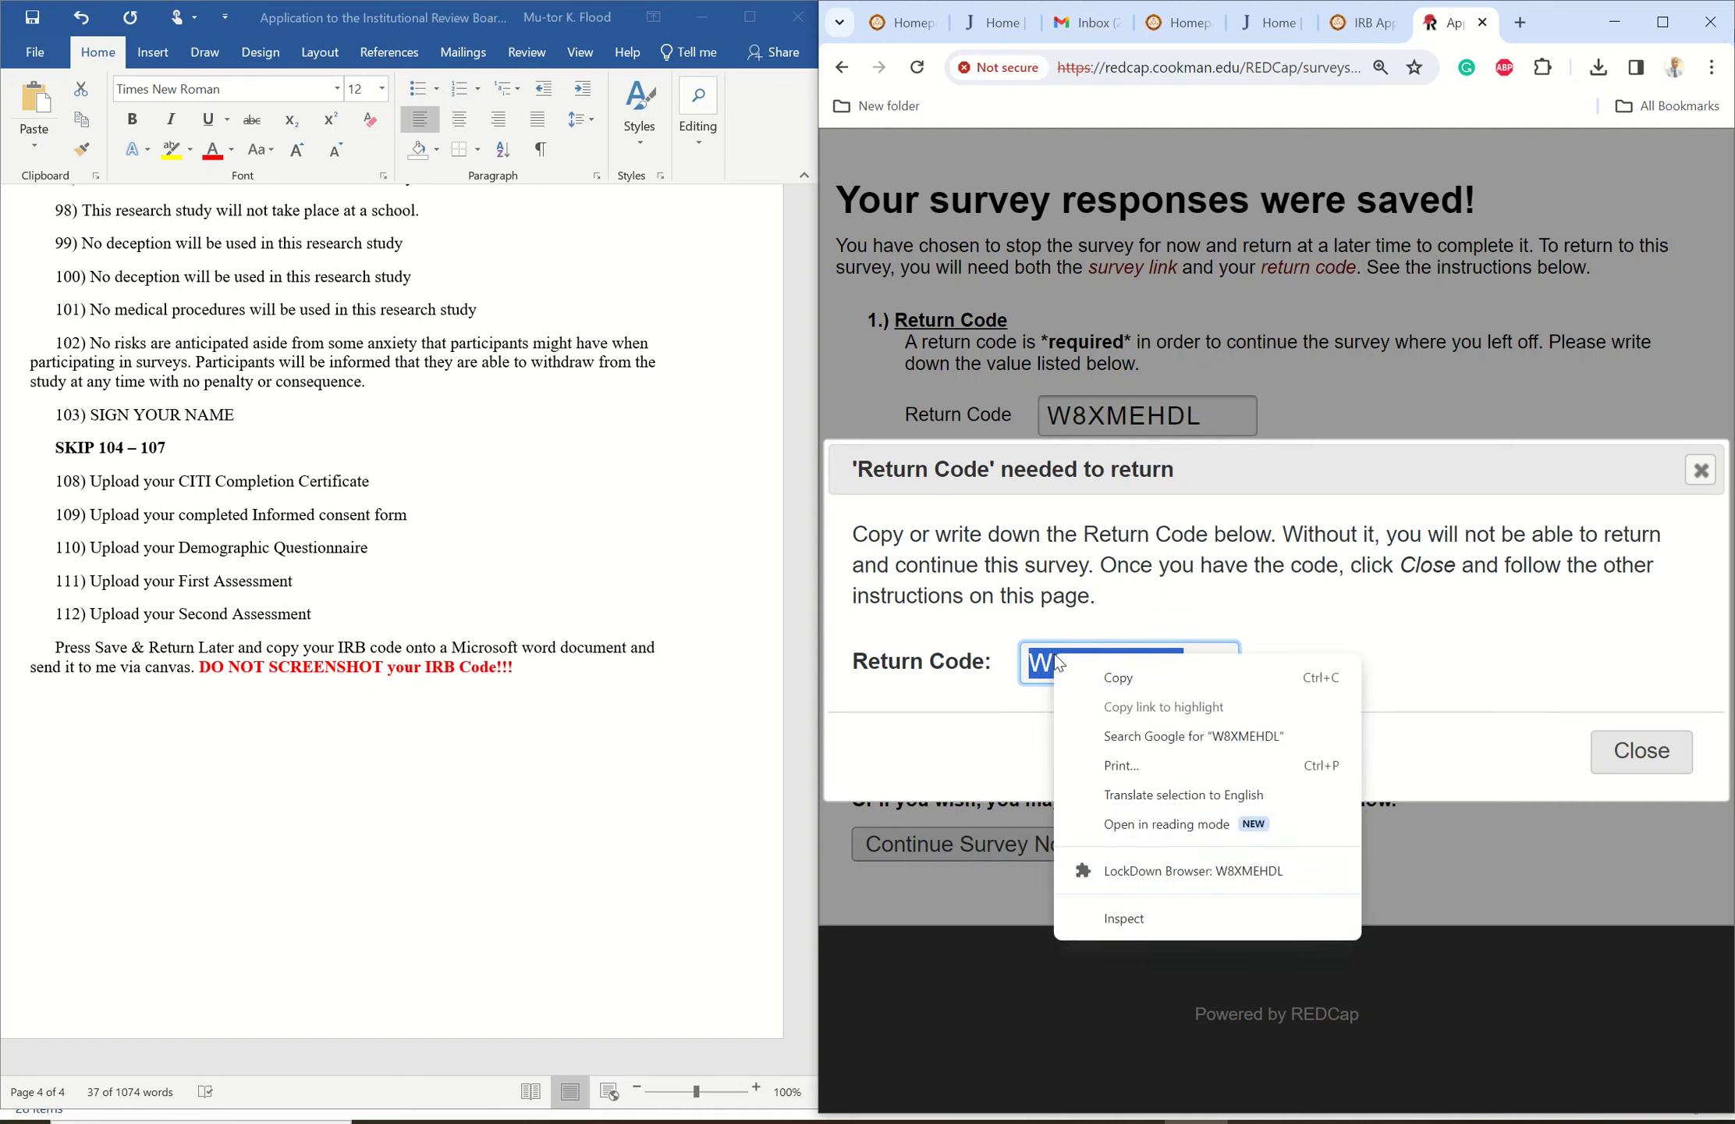
{"action": "left_click", "coordinate": [1141, 679]}
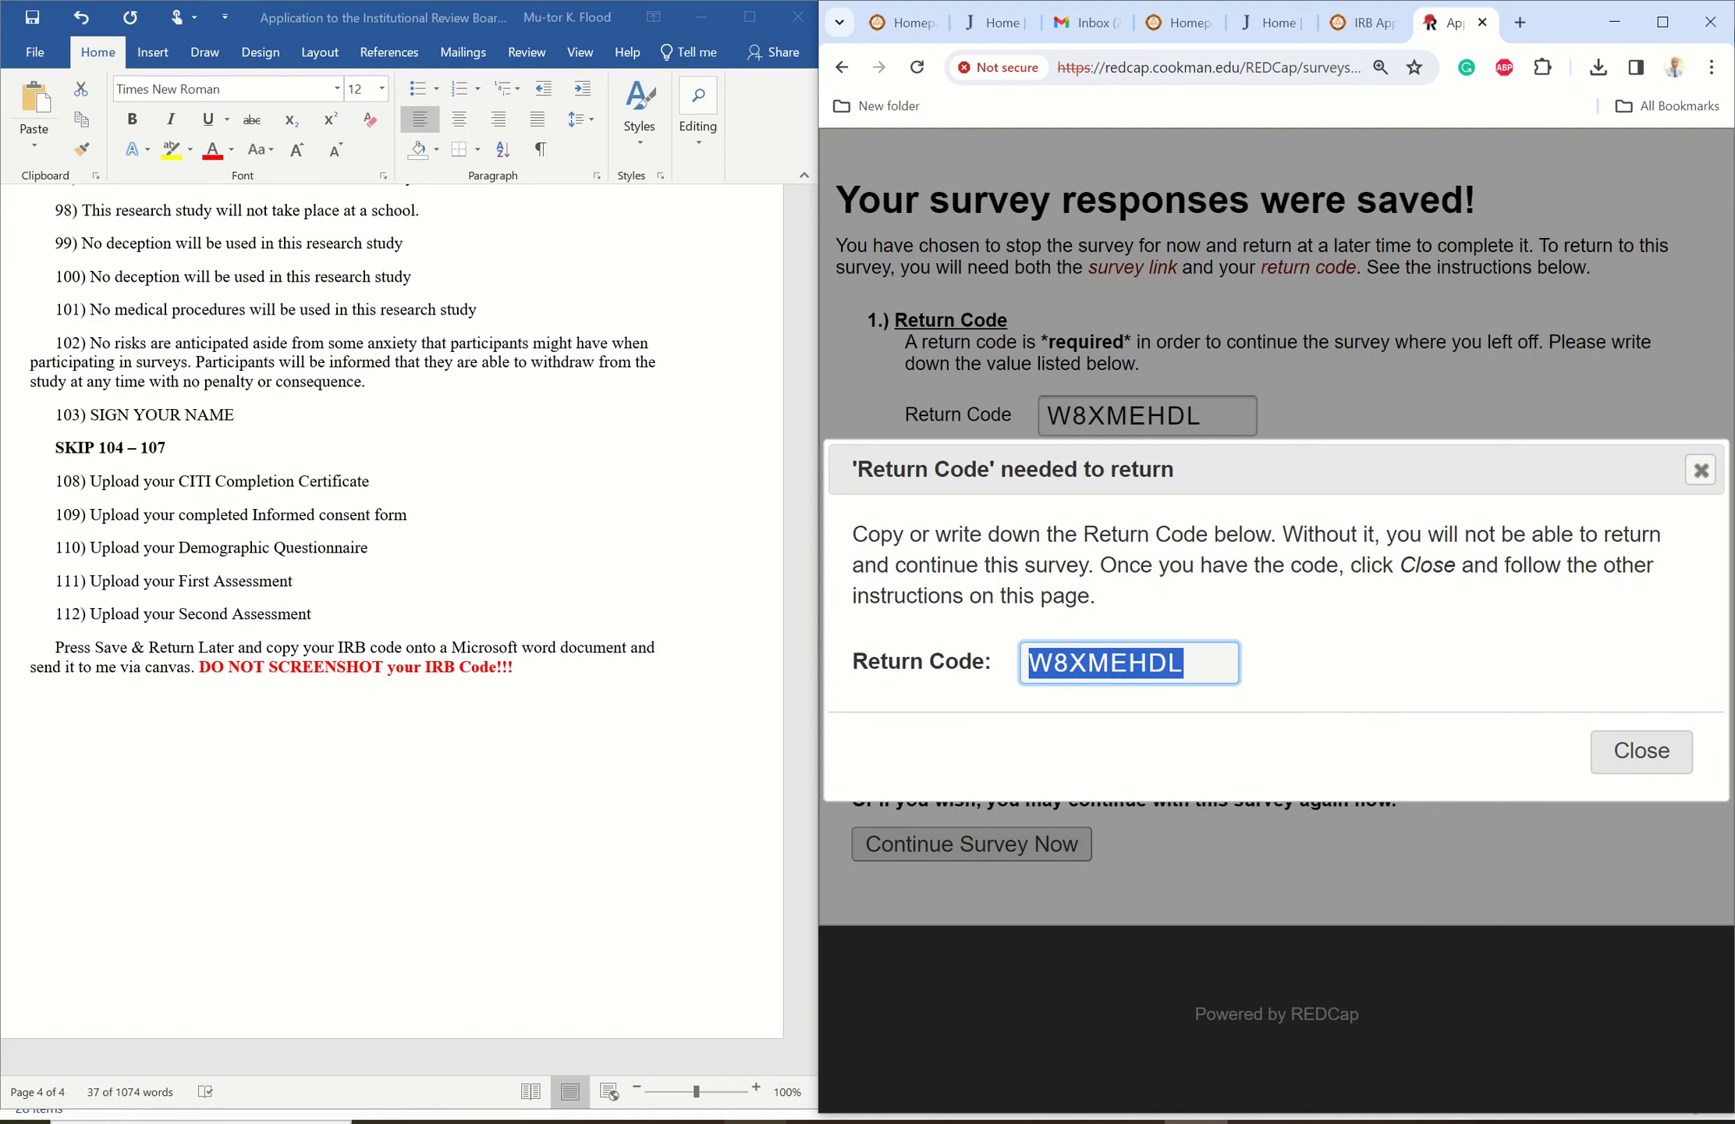
- Create a new blank Word document
{"action": "left_click", "coordinate": [35, 53]}
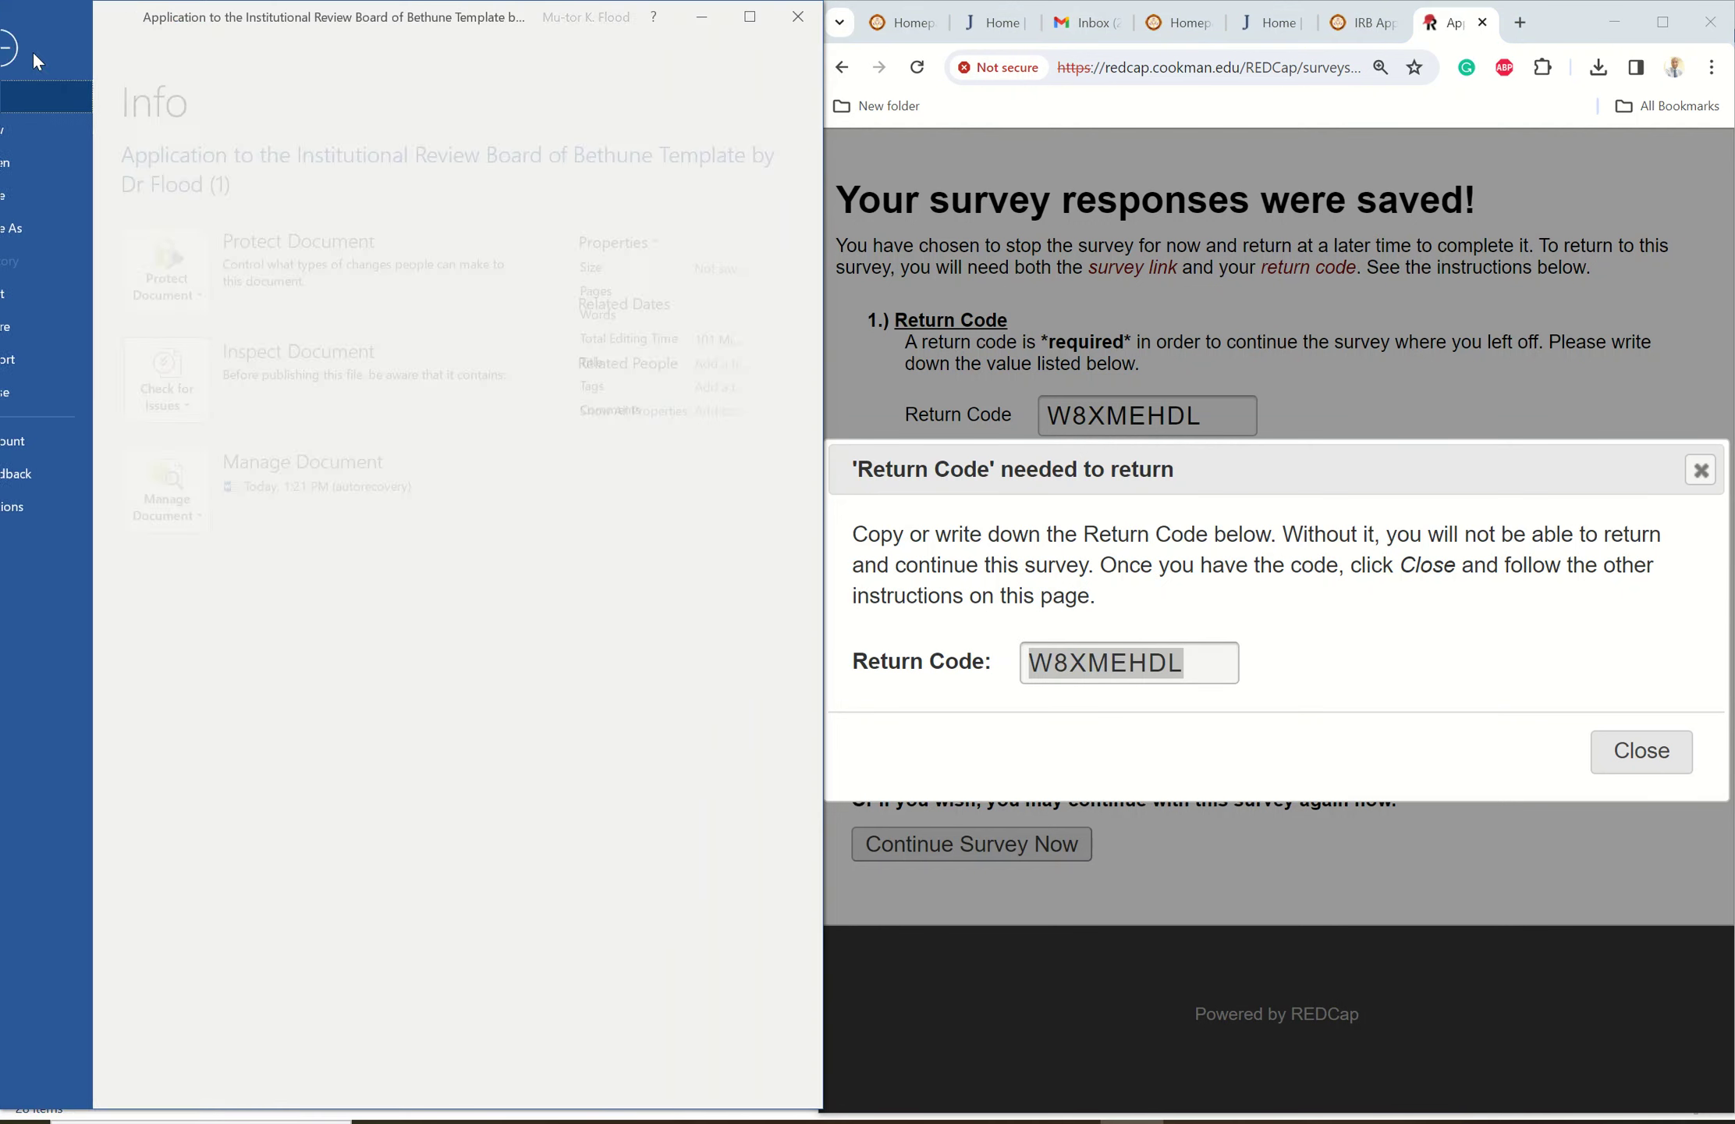
{"action": "left_click", "coordinate": [39, 127]}
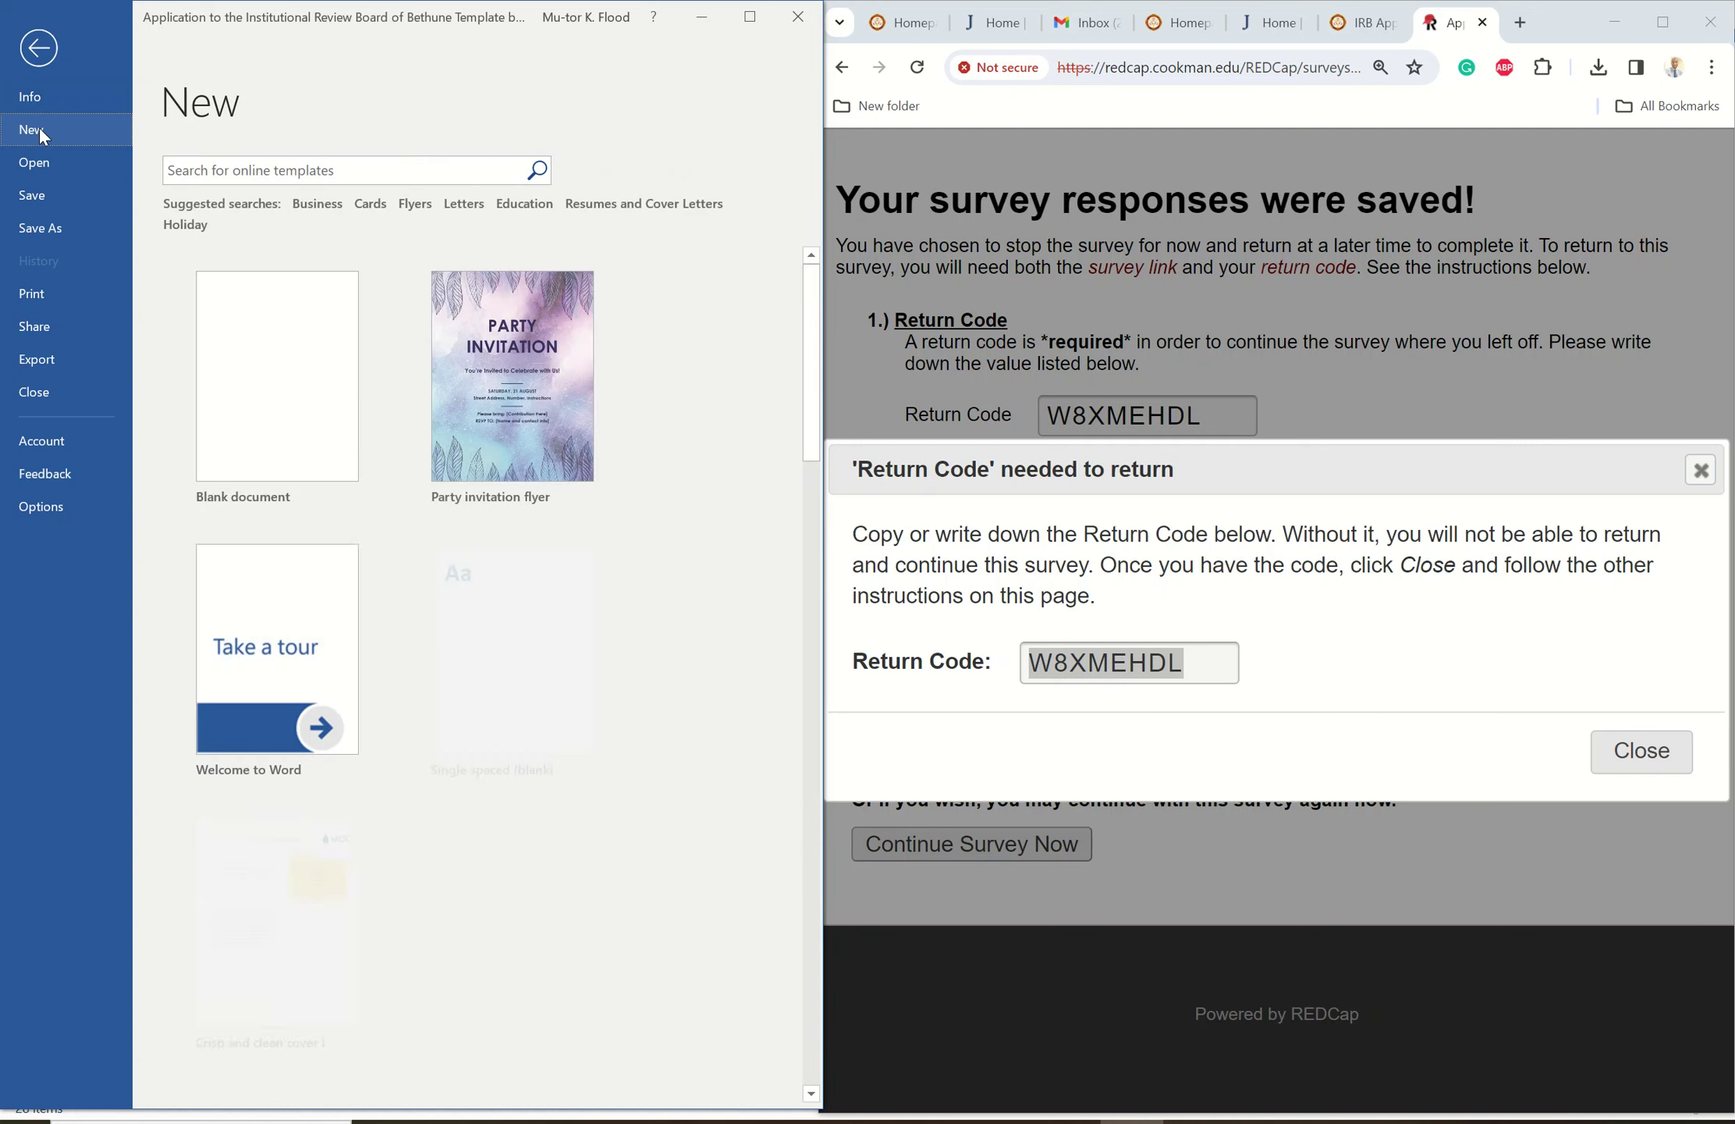
{"action": "left_click", "coordinate": [247, 388]}
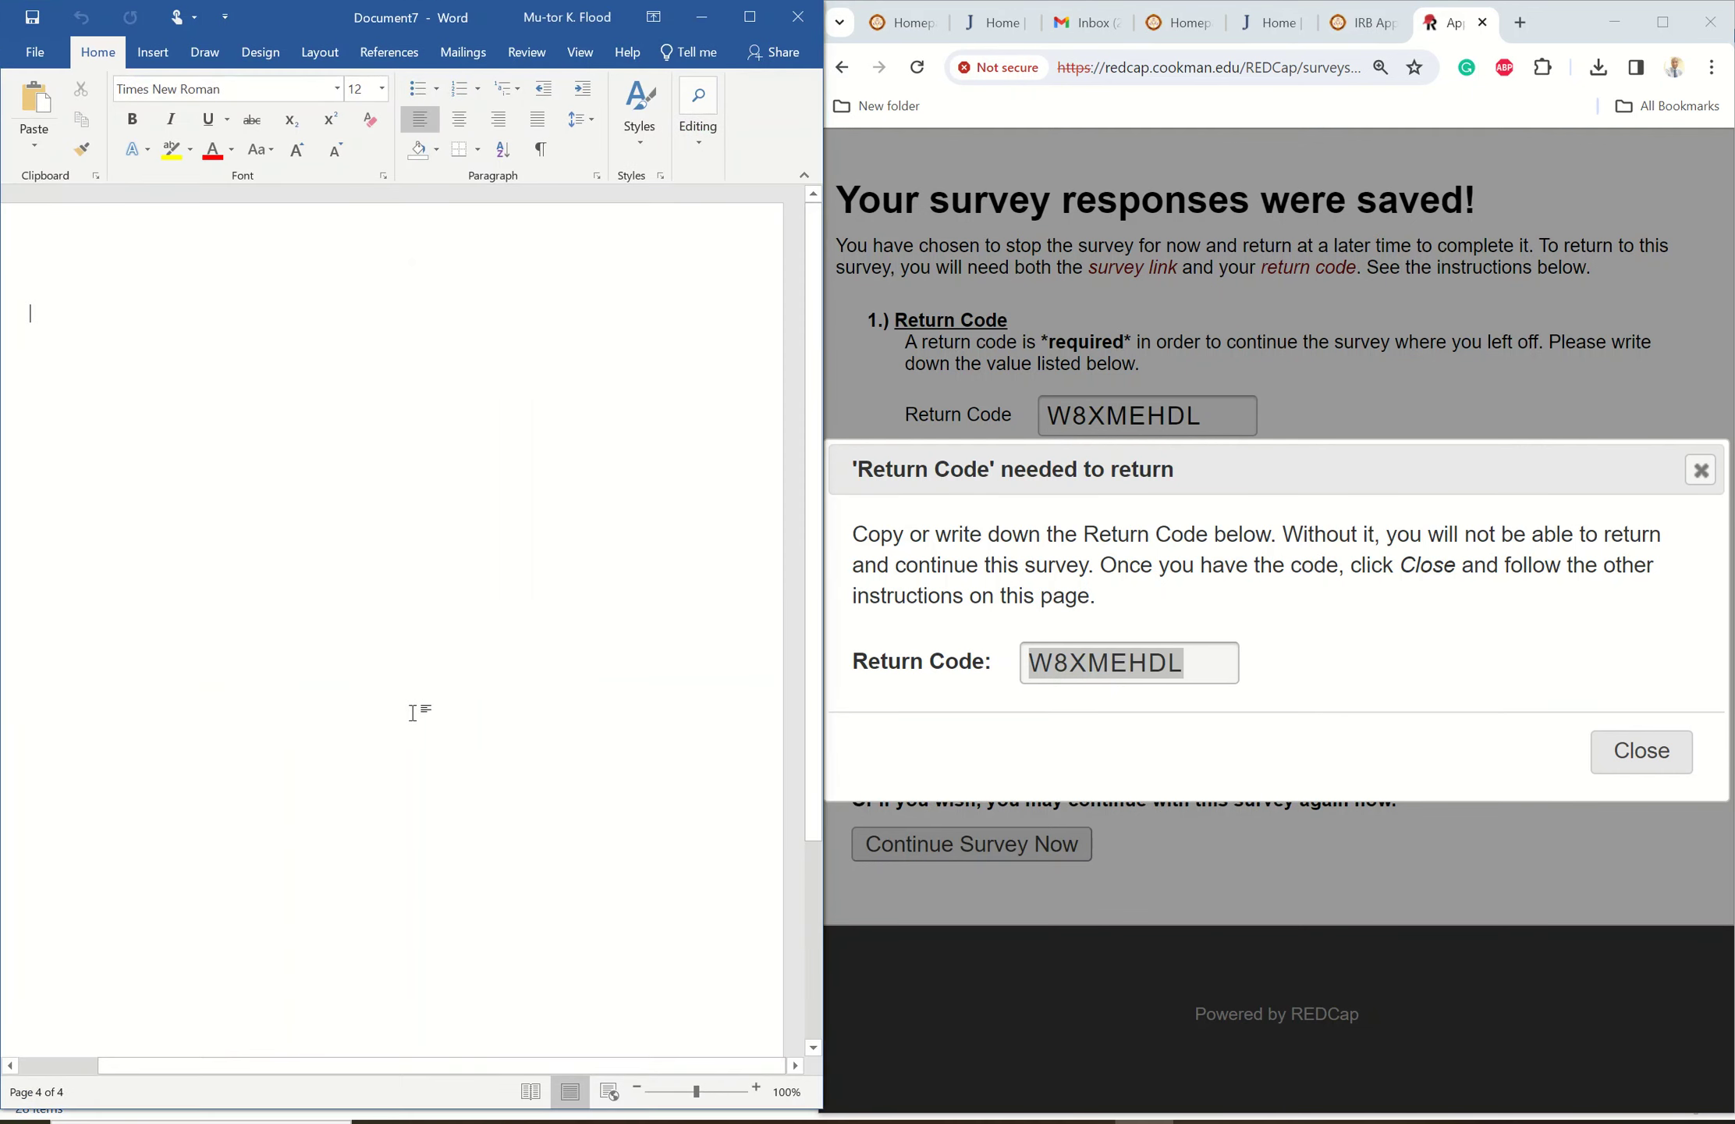
- Type a 'Return code for' label with the student's name, then paste the copied return code
{"action": "type", "text": "Return c"}
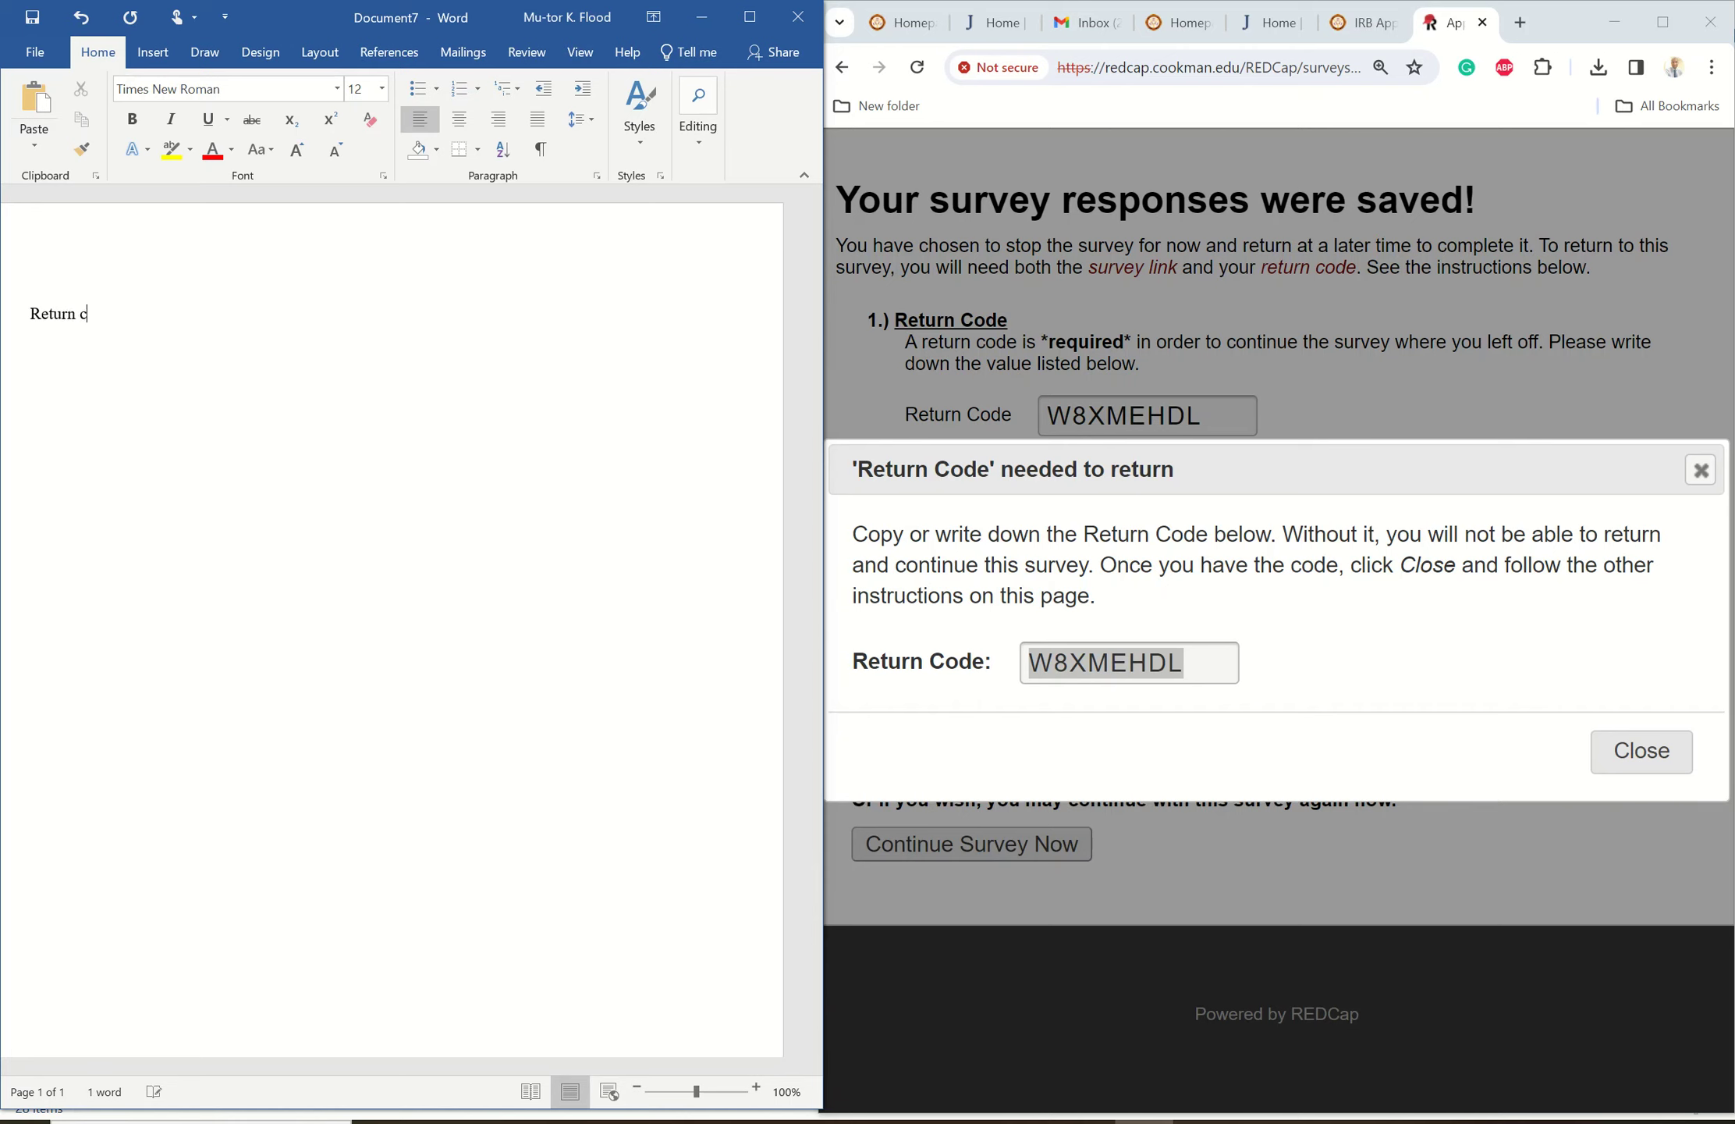
{"action": "type", "text": "ode:"}
{"action": "key", "text": "BackSpace"}
{"action": "key", "text": "BackSpace"}
{"action": "right_click", "coordinate": [260, 314]}
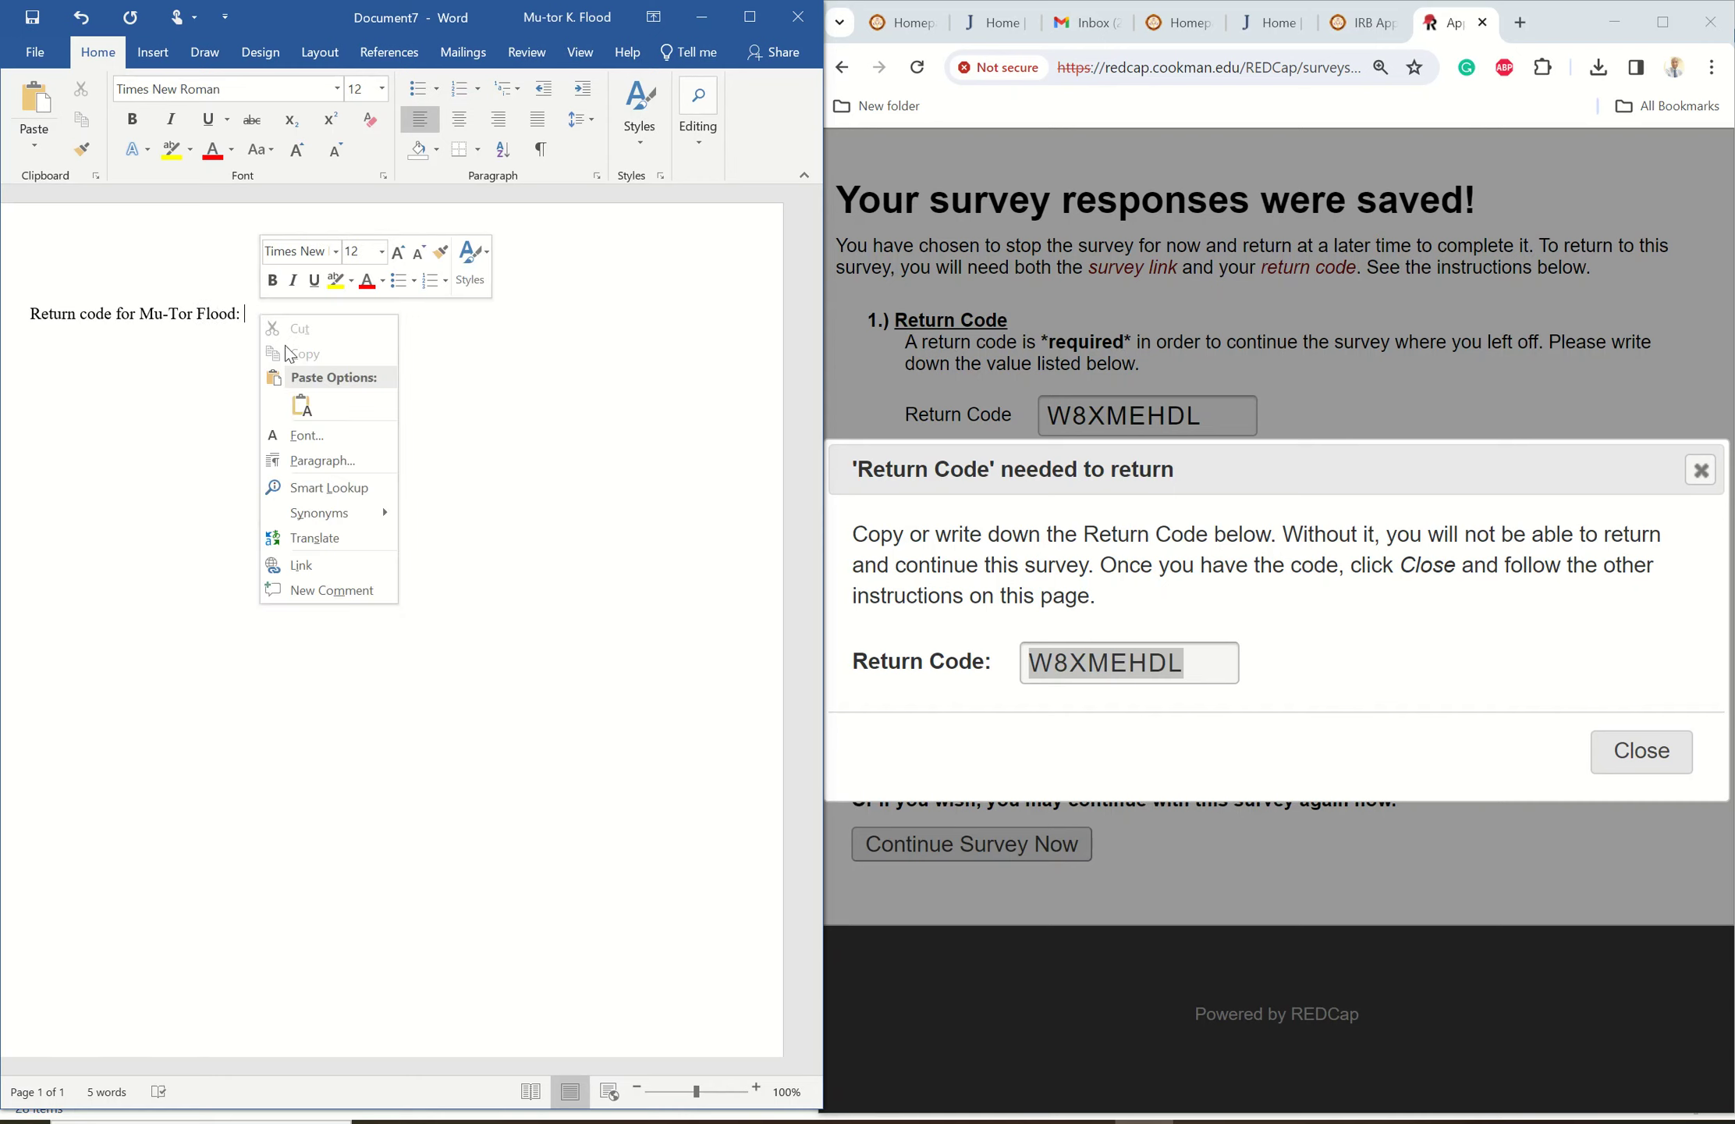
{"action": "left_click", "coordinate": [308, 410]}
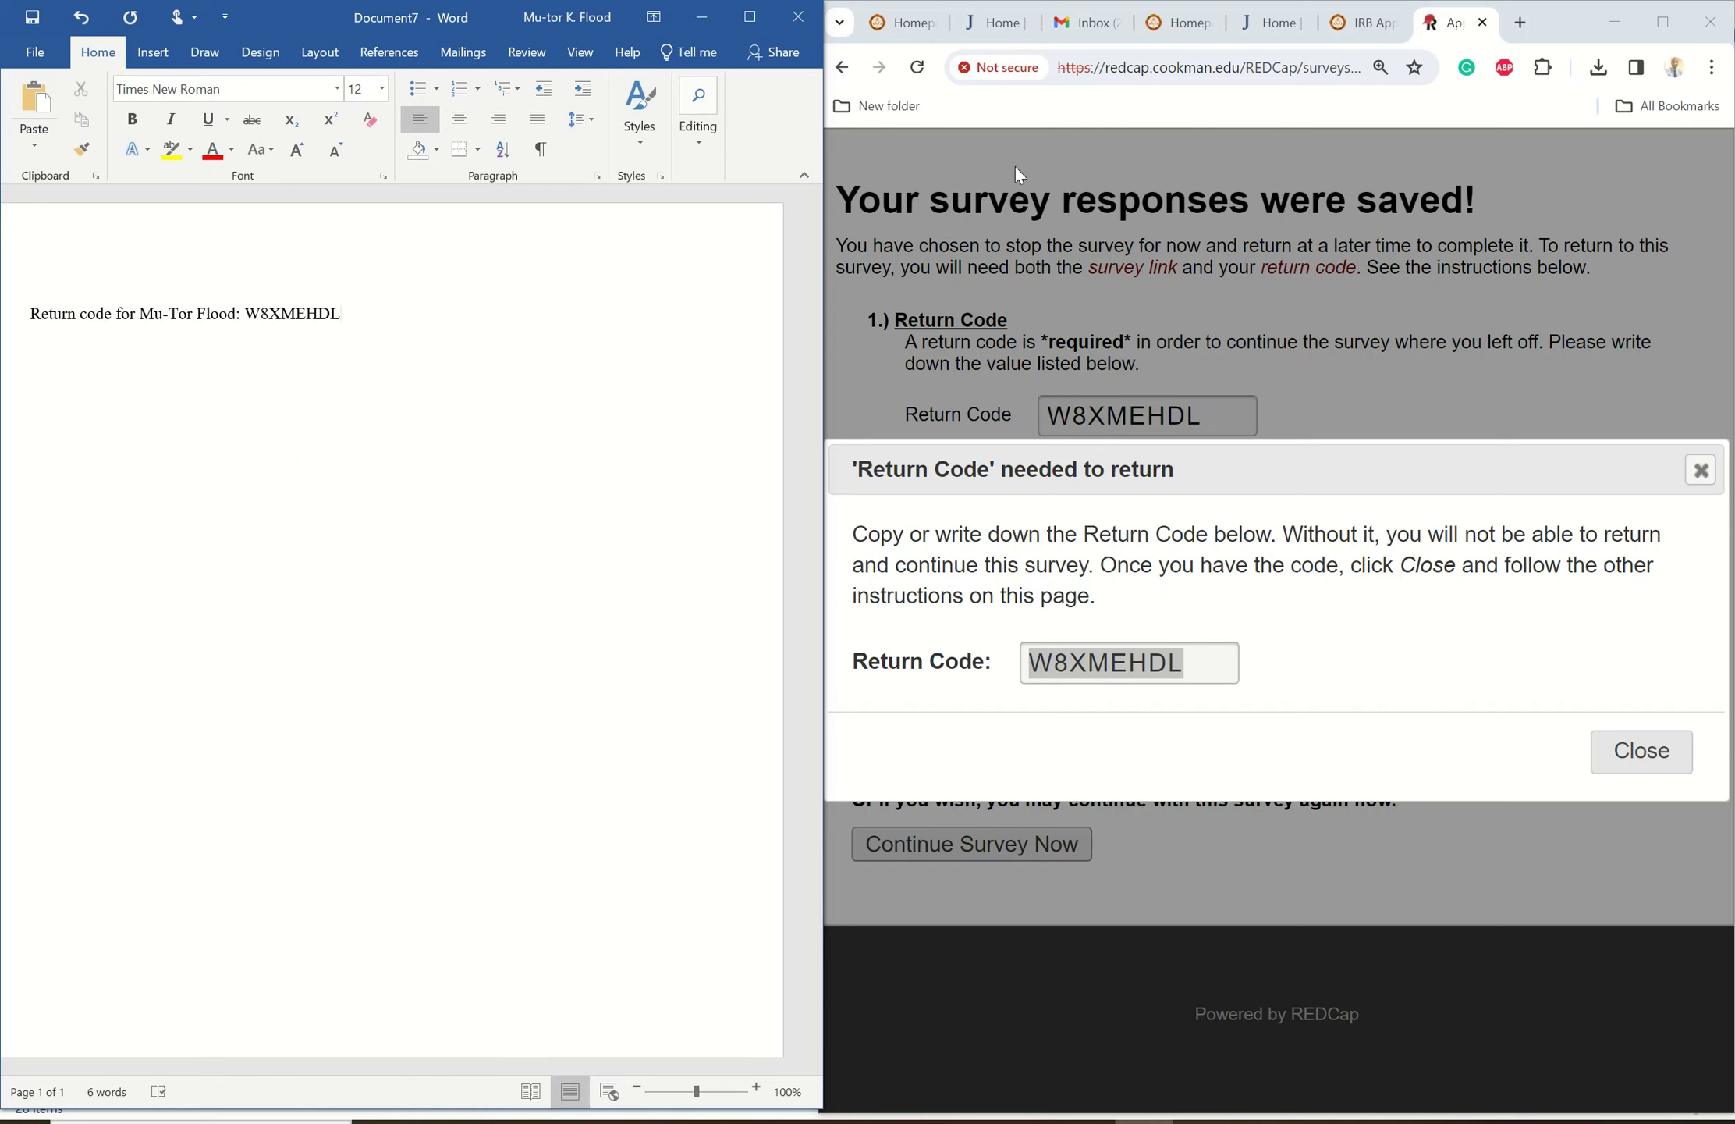
- Review the Canvas IRB Application Code Submission instructions, then check the return code line in Word
{"action": "left_click", "coordinate": [1366, 33]}
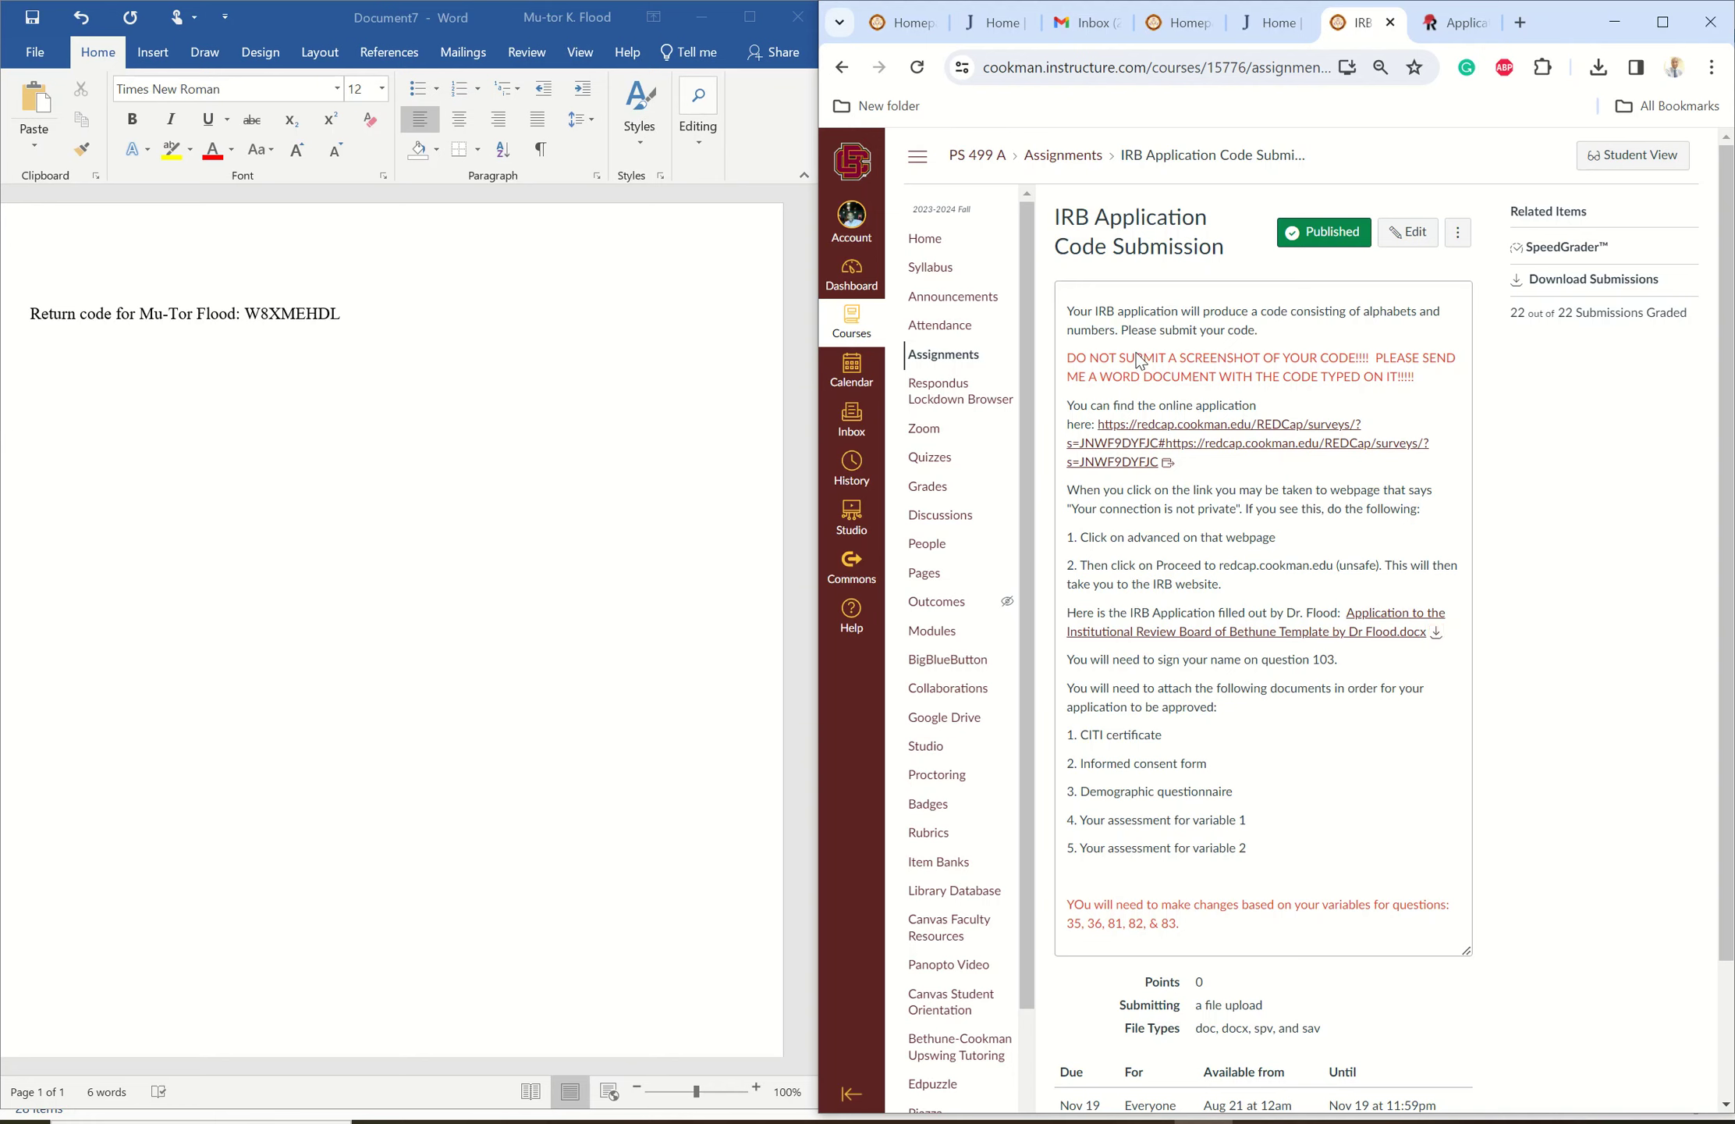
{"action": "left_click_drag", "start_coordinate": [1162, 357], "coordinate": [1349, 358]}
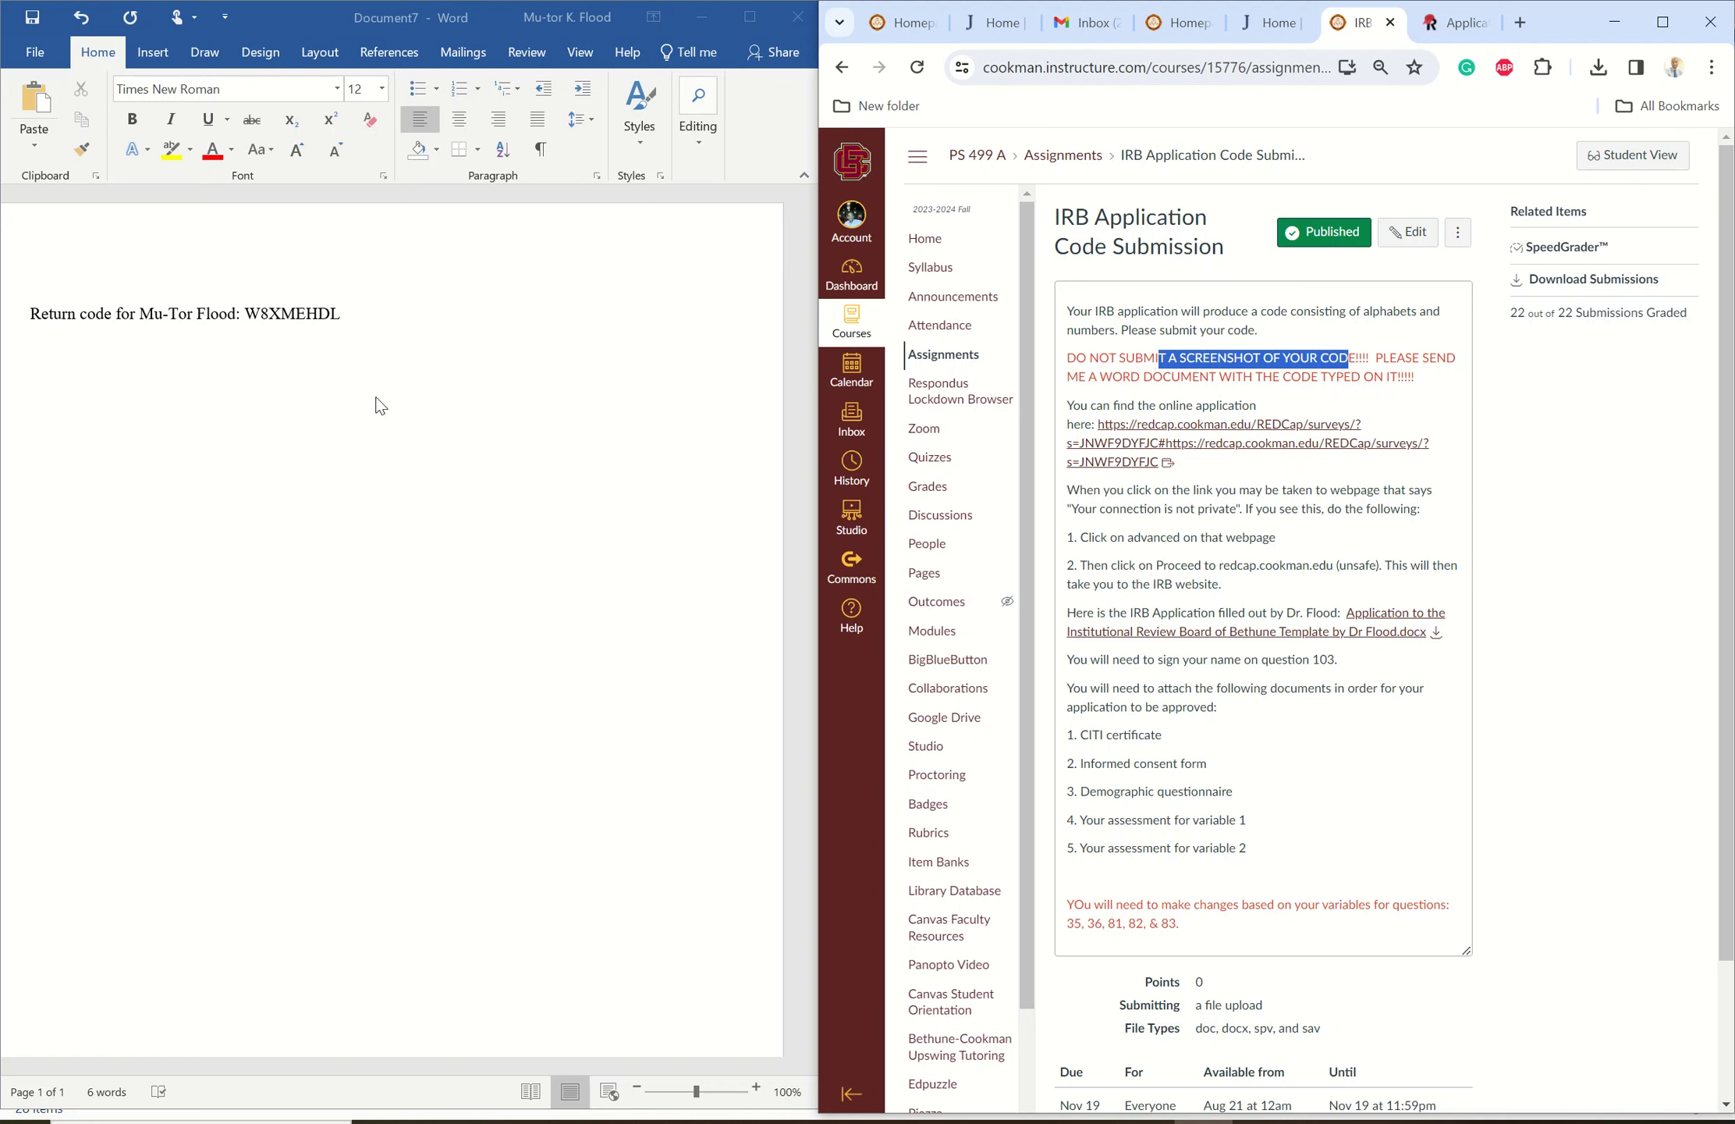
{"action": "left_click", "coordinate": [344, 320]}
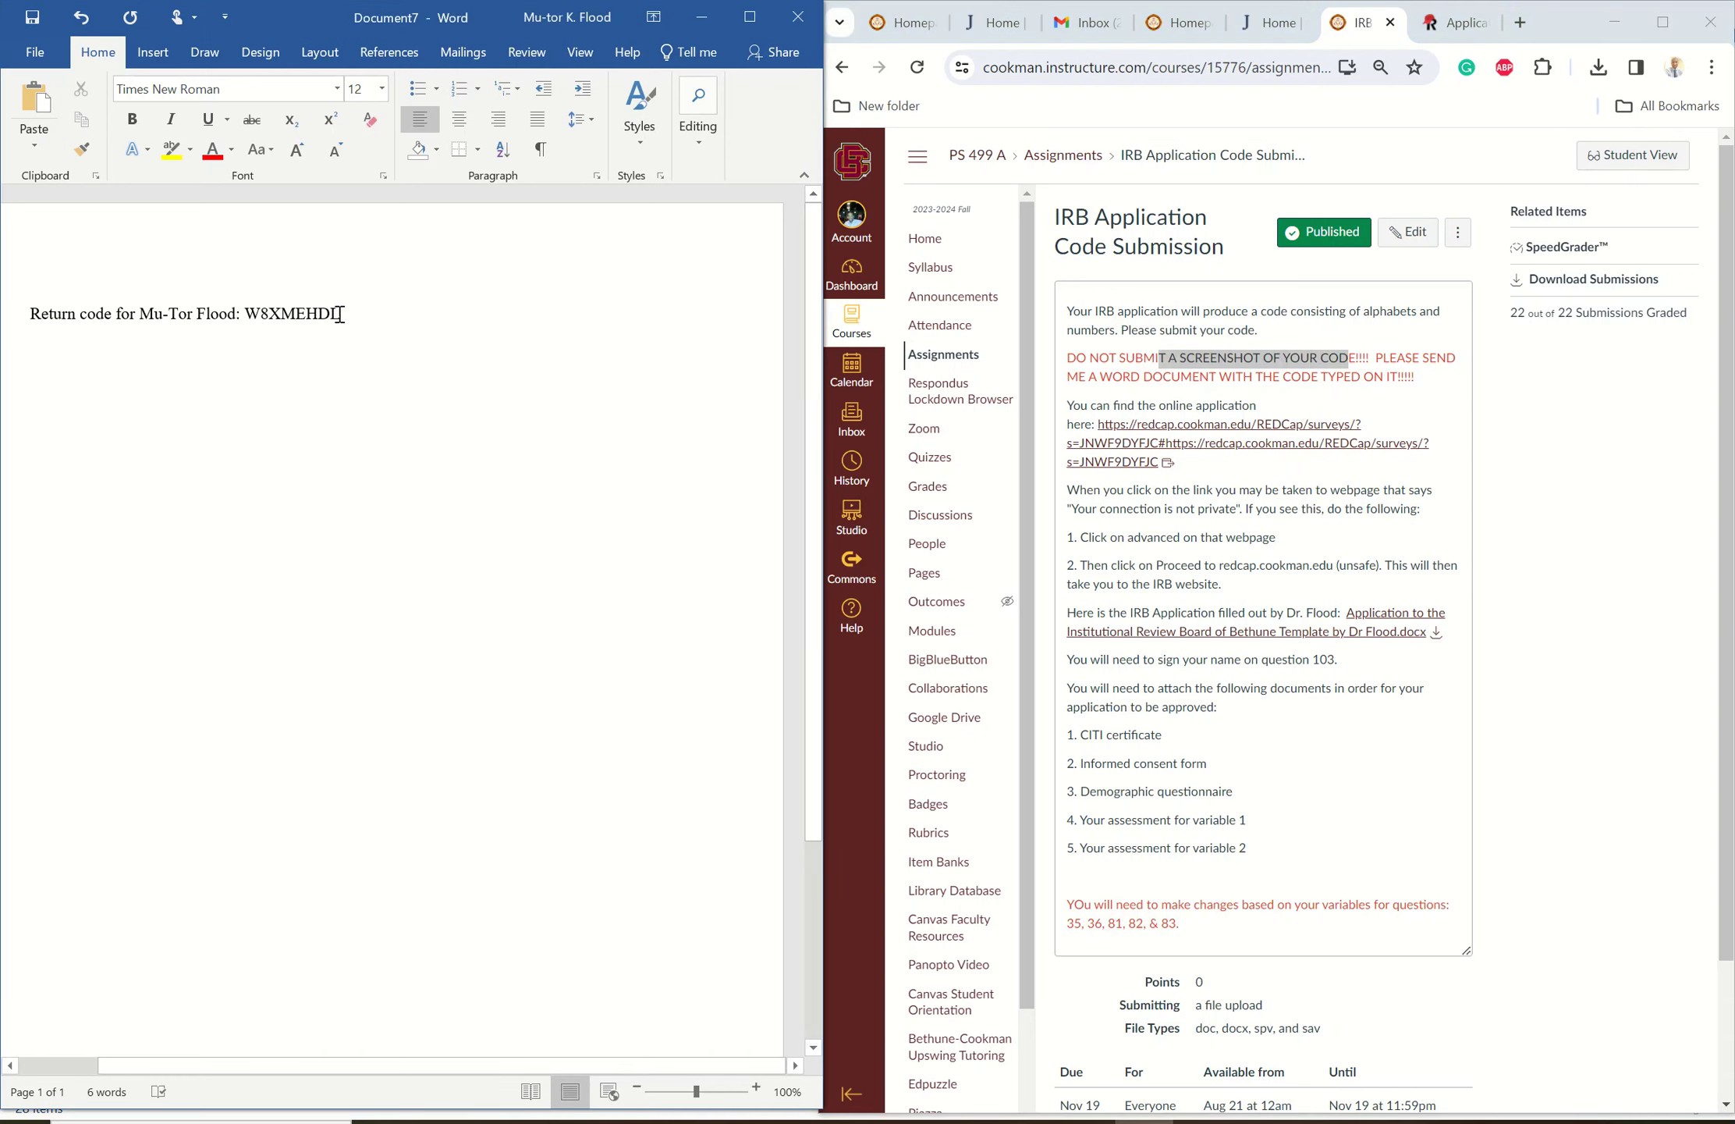
{"action": "left_click_drag", "start_coordinate": [344, 320], "coordinate": [61, 306]}
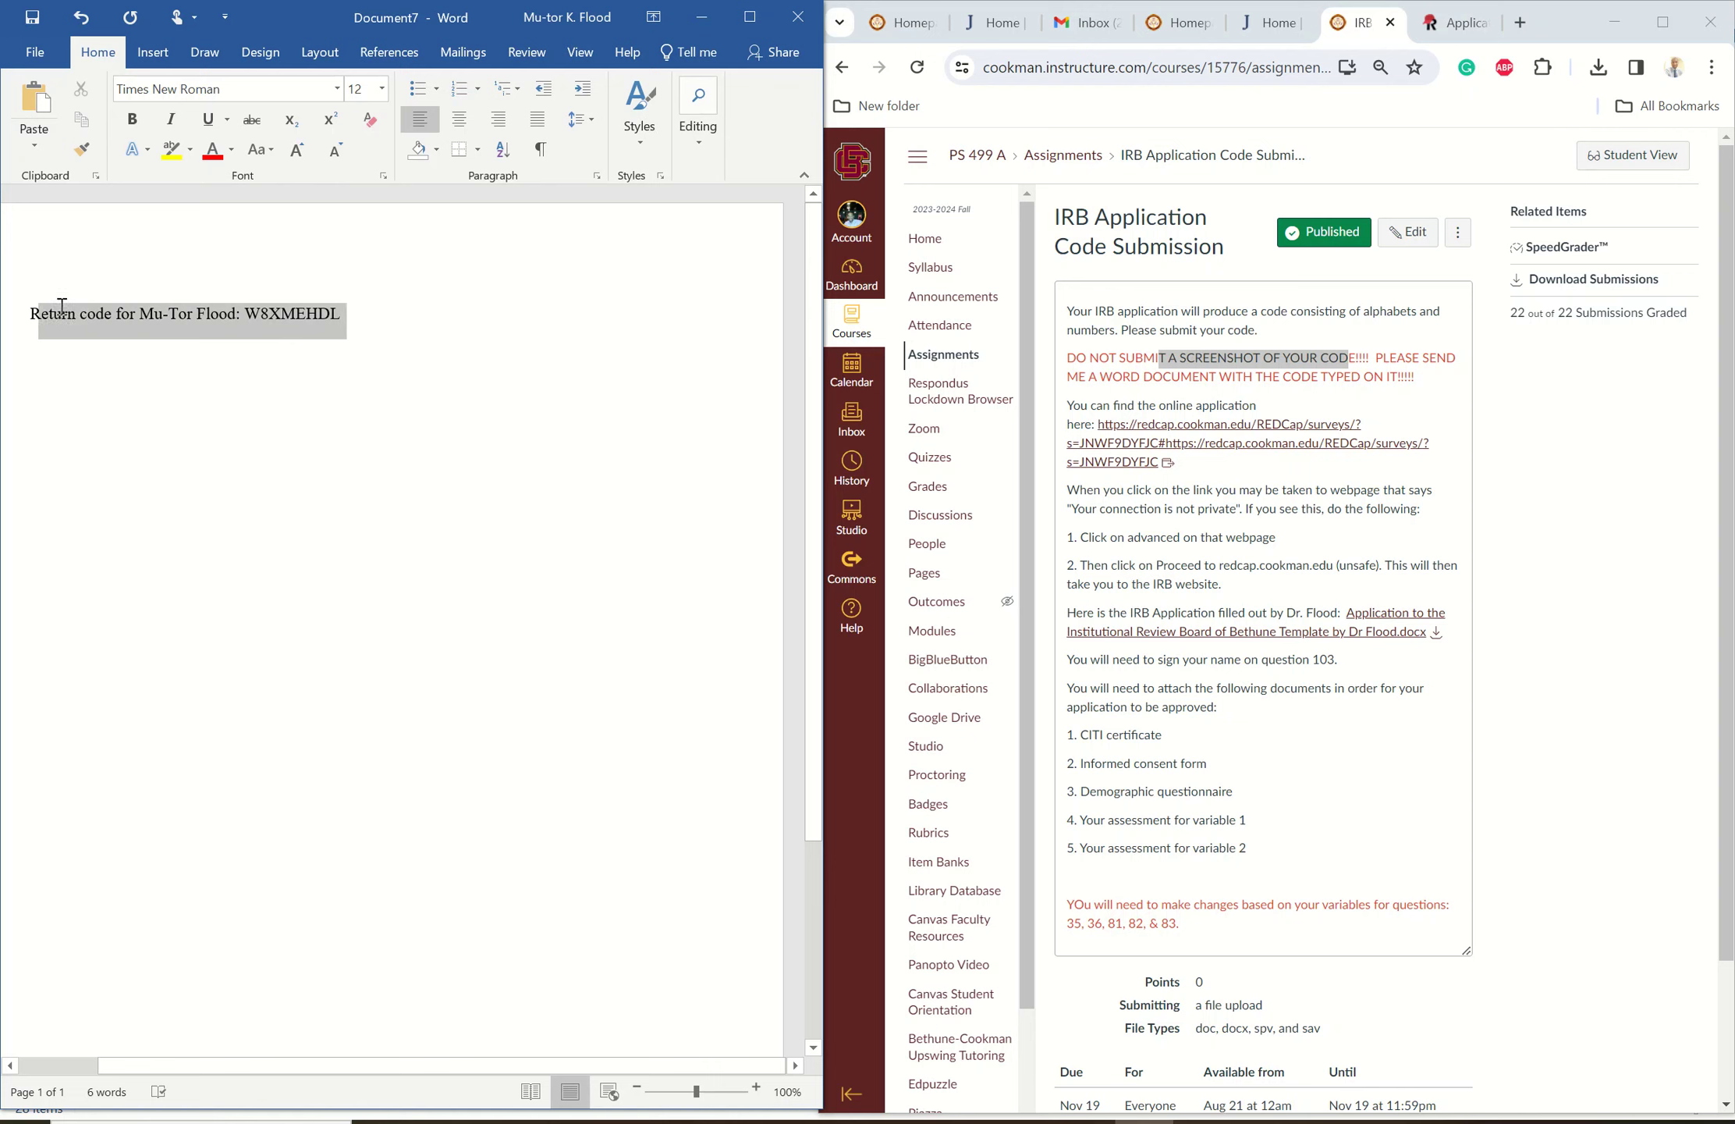
{"action": "left_click", "coordinate": [398, 460]}
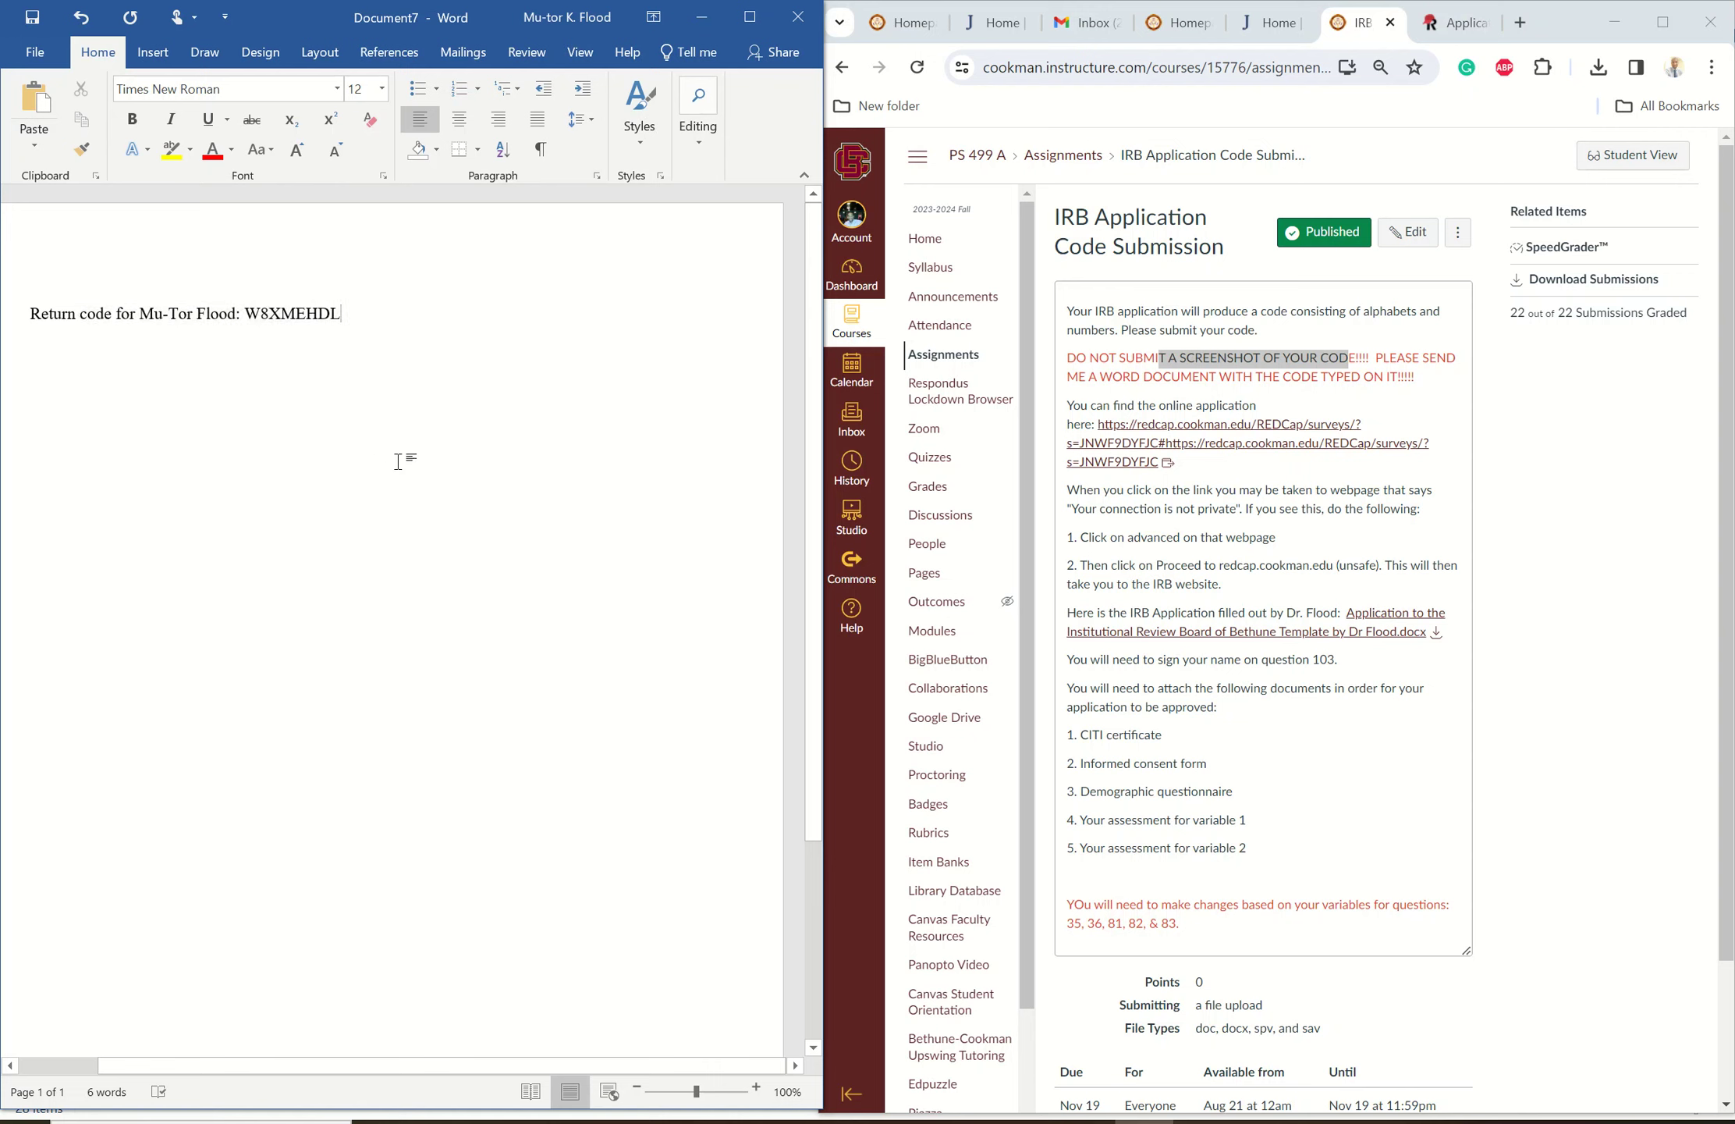